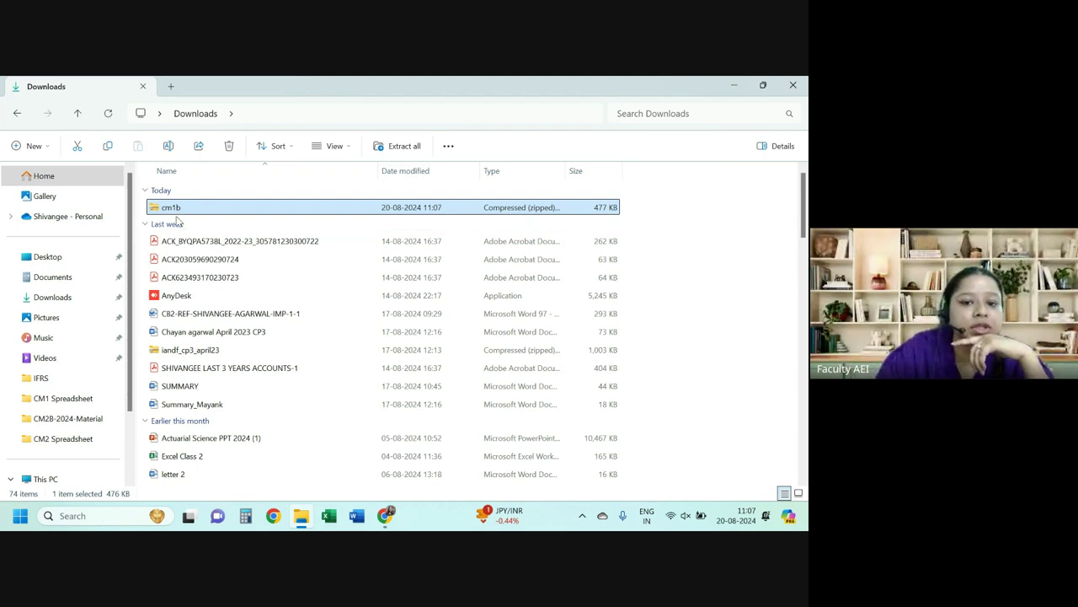
Open the cm1b zip and look through the CM1B April 2024 files in its CM1B folder.
double_click(174, 209)
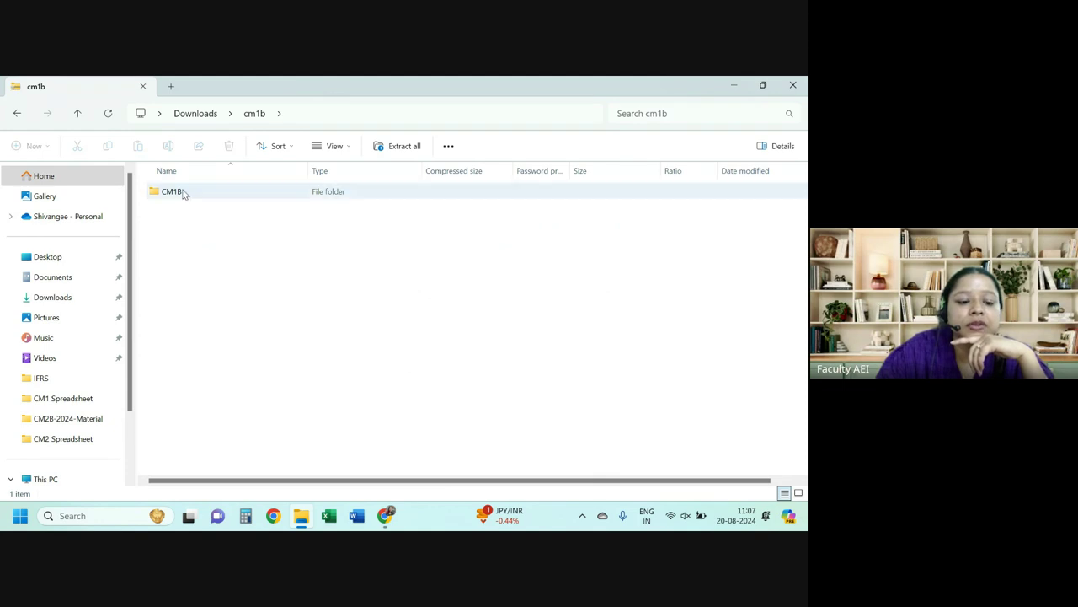
double_click(184, 193)
left_click(195, 212)
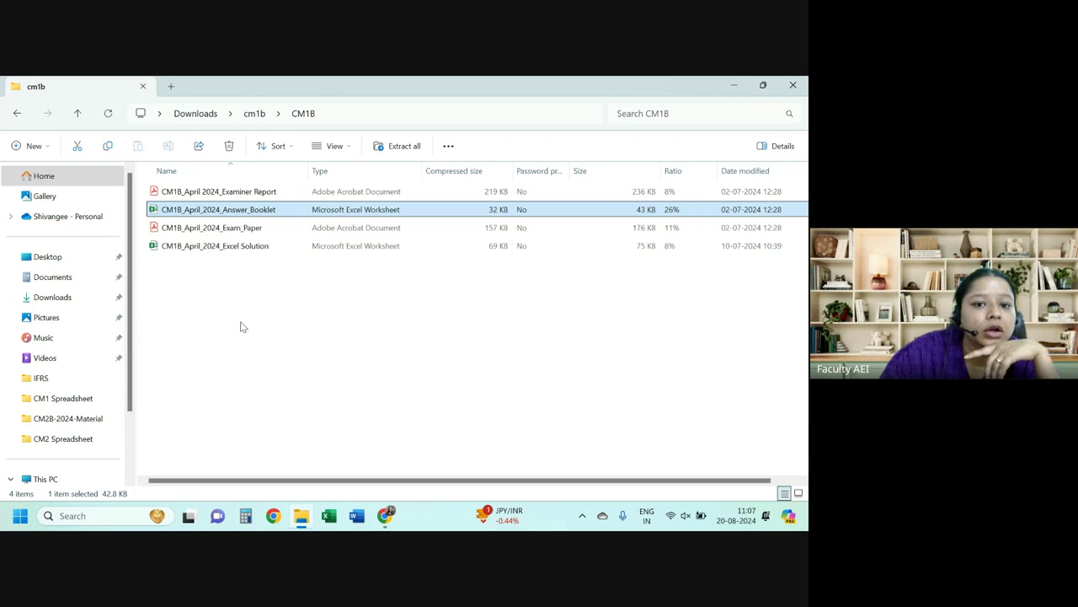
left_click(240, 249)
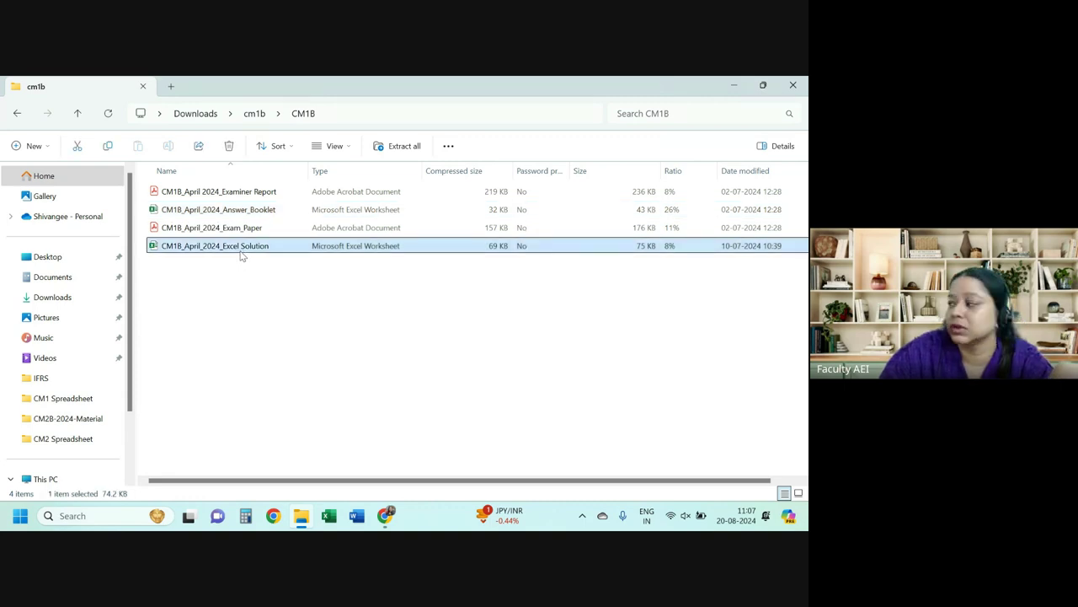
left_click(172, 213)
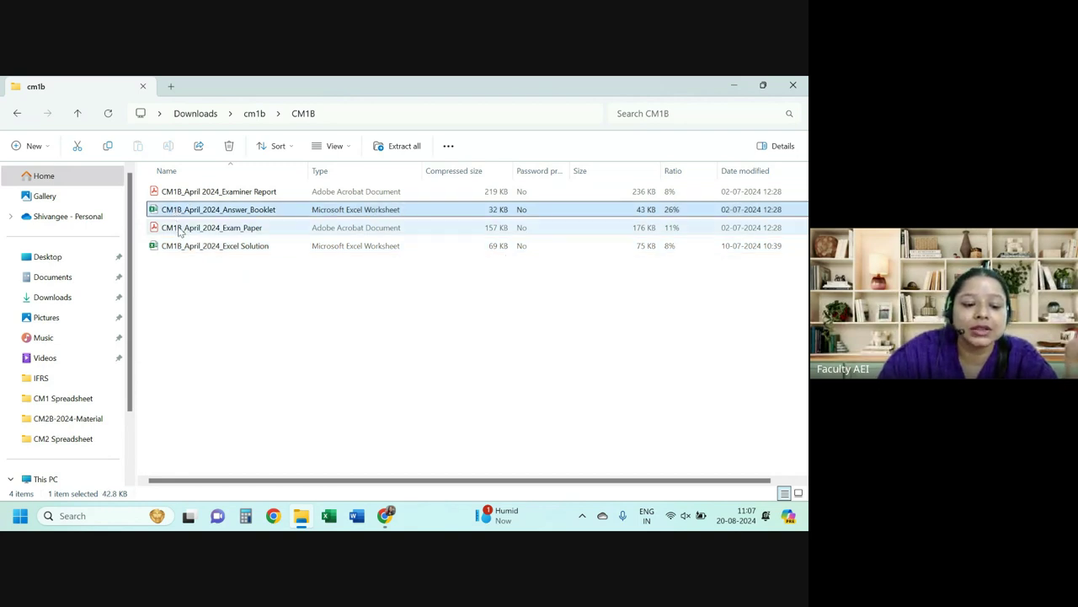
left_click(180, 230)
left_click_drag(141, 208, 166, 232)
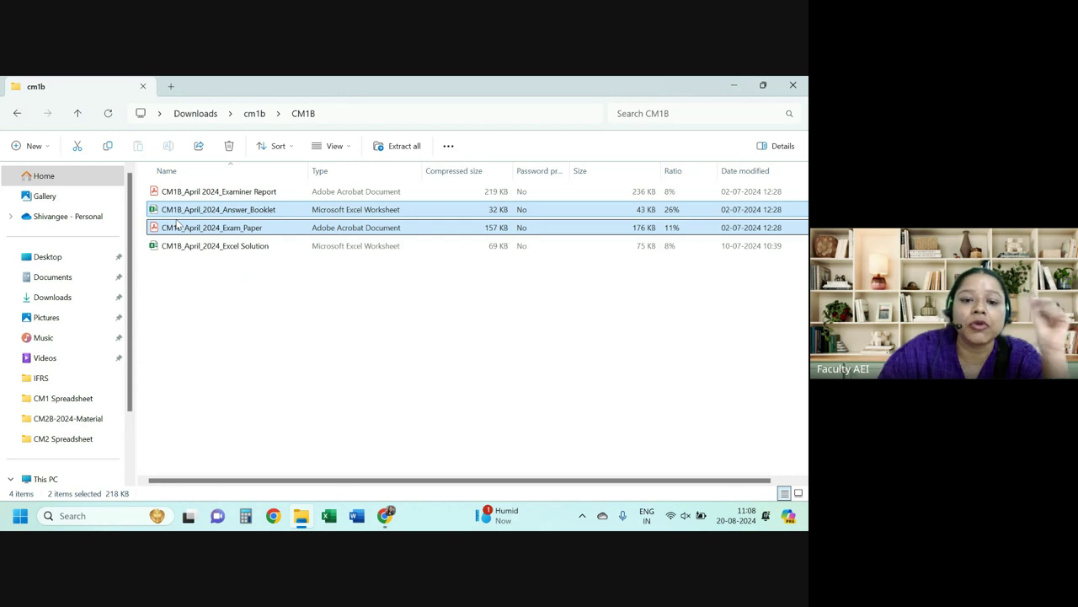
left_click(247, 210)
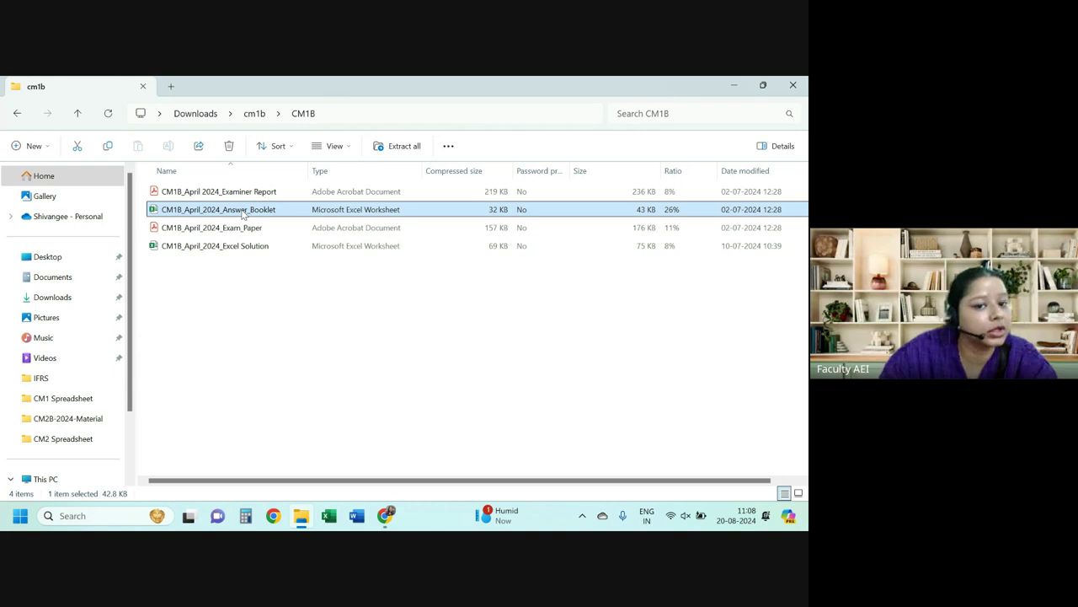
Go back up to Downloads and reopen the cm1b archive.
left_click(250, 123)
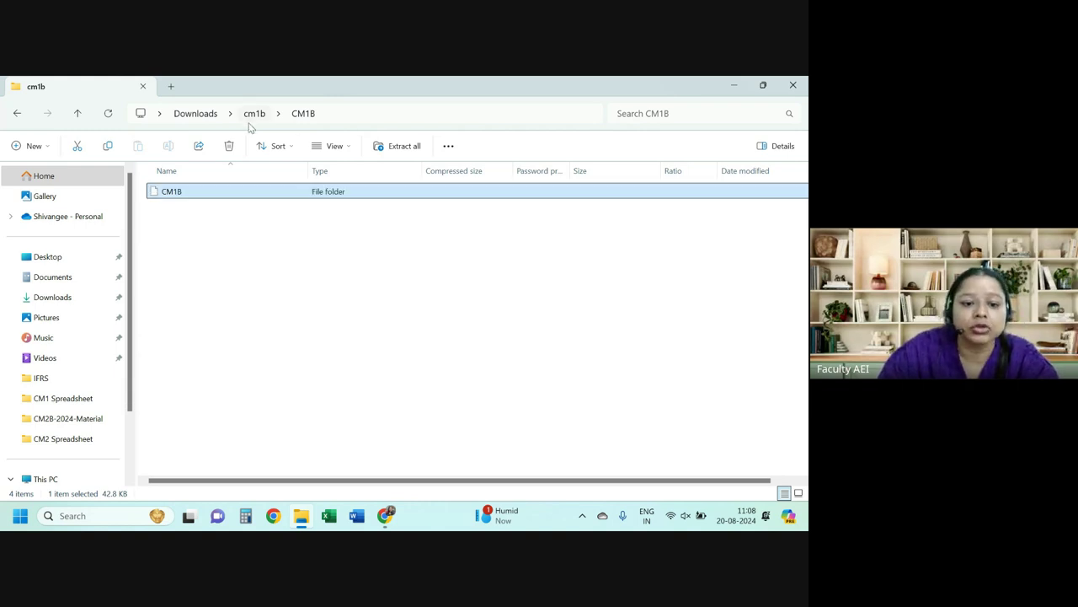
left_click(193, 116)
double_click(199, 211)
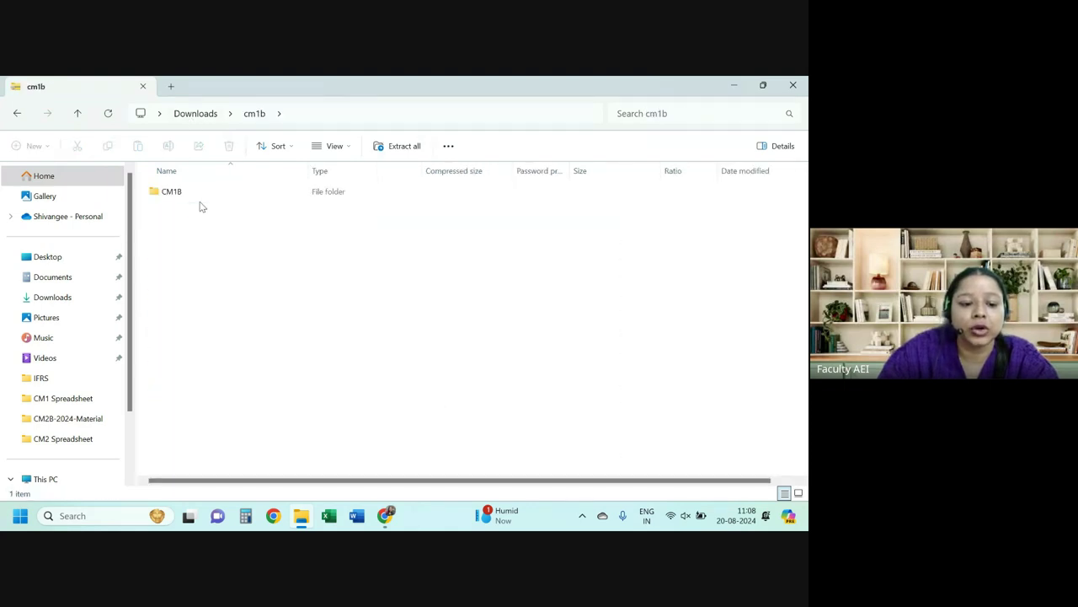
Extract the whole cm1b archive into a new cm1b folder in Downloads.
left_click(393, 148)
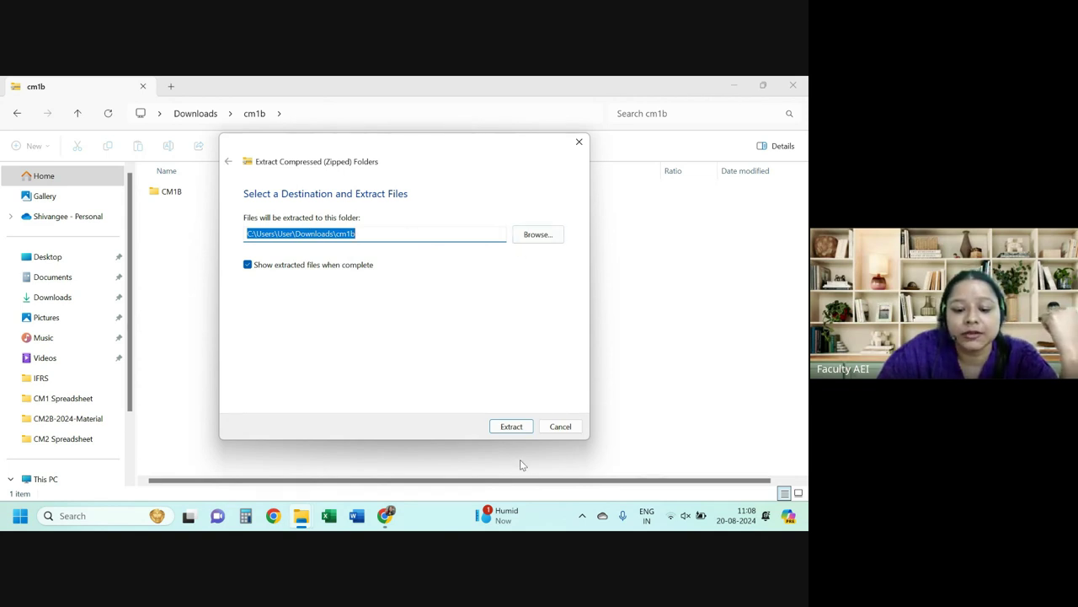
left_click(512, 427)
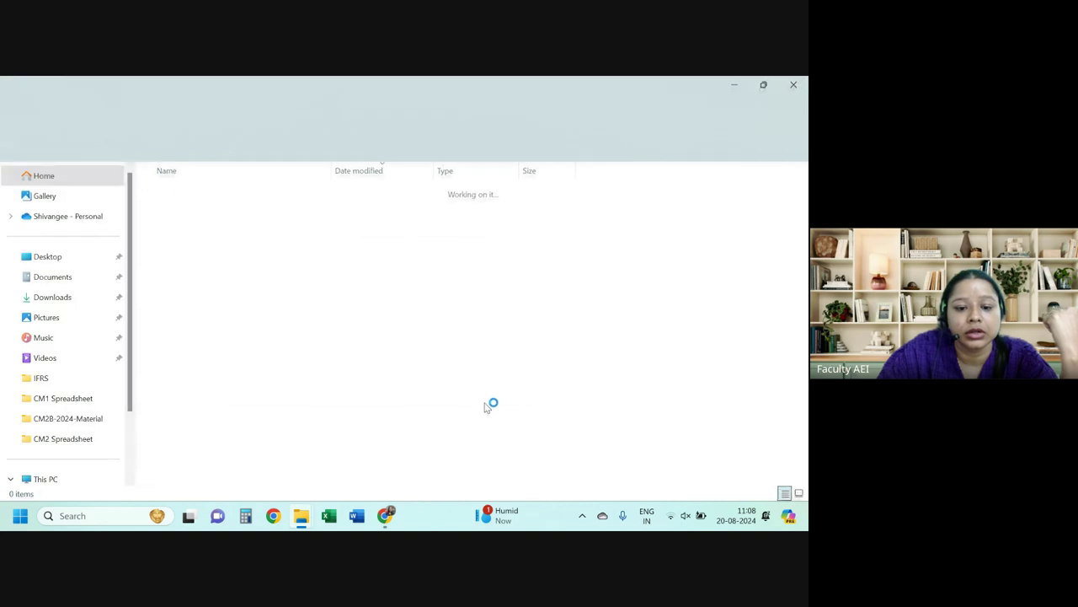
left_click(185, 114)
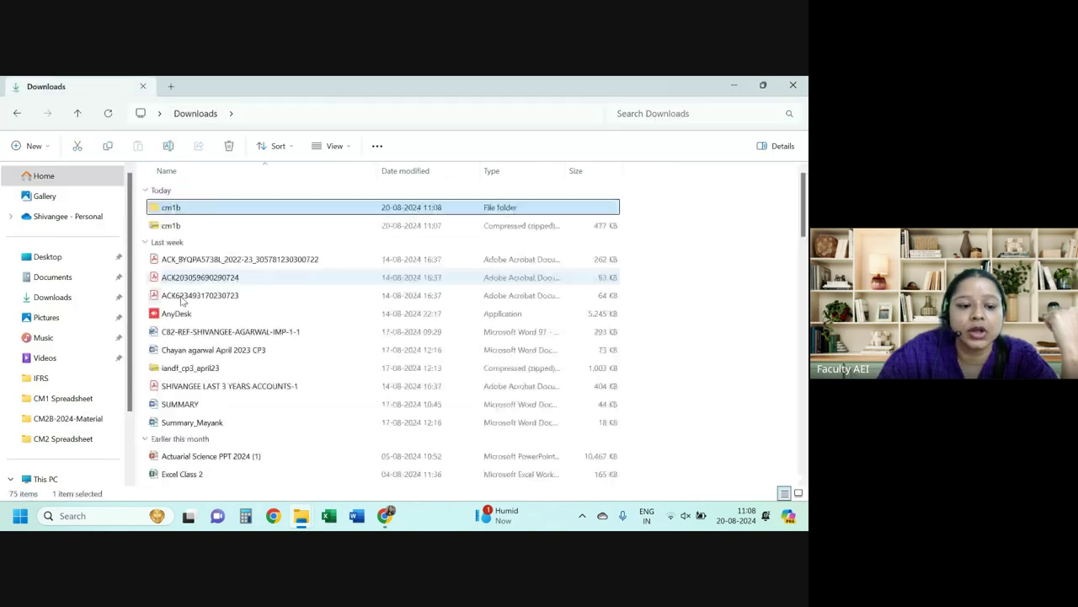
Check the extracted cm1b > CM1B folder, then minimize Explorer and shrink the meeting window.
double_click(170, 211)
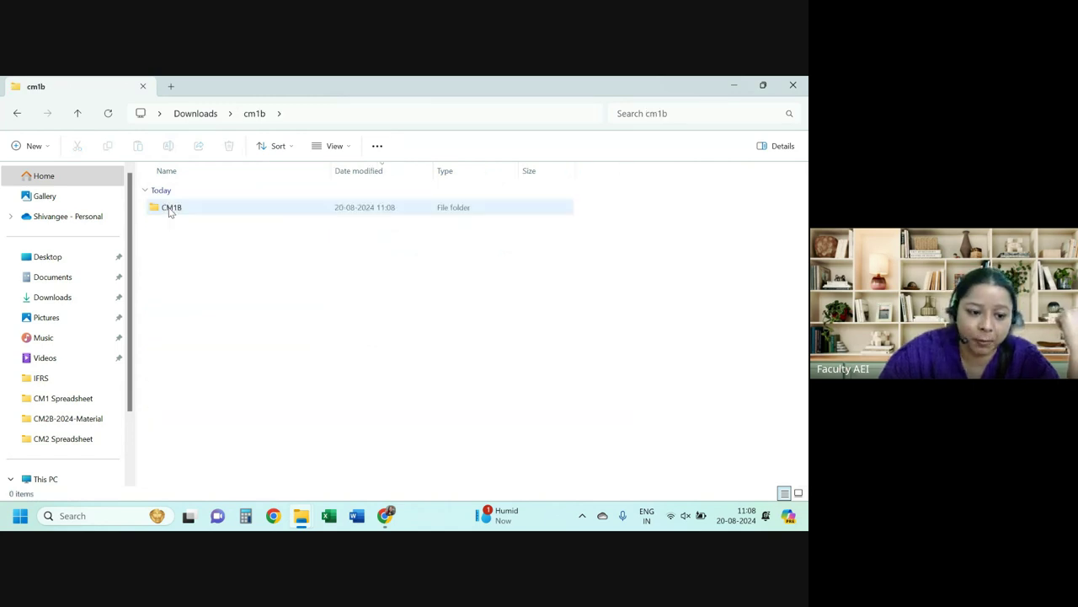
double_click(170, 212)
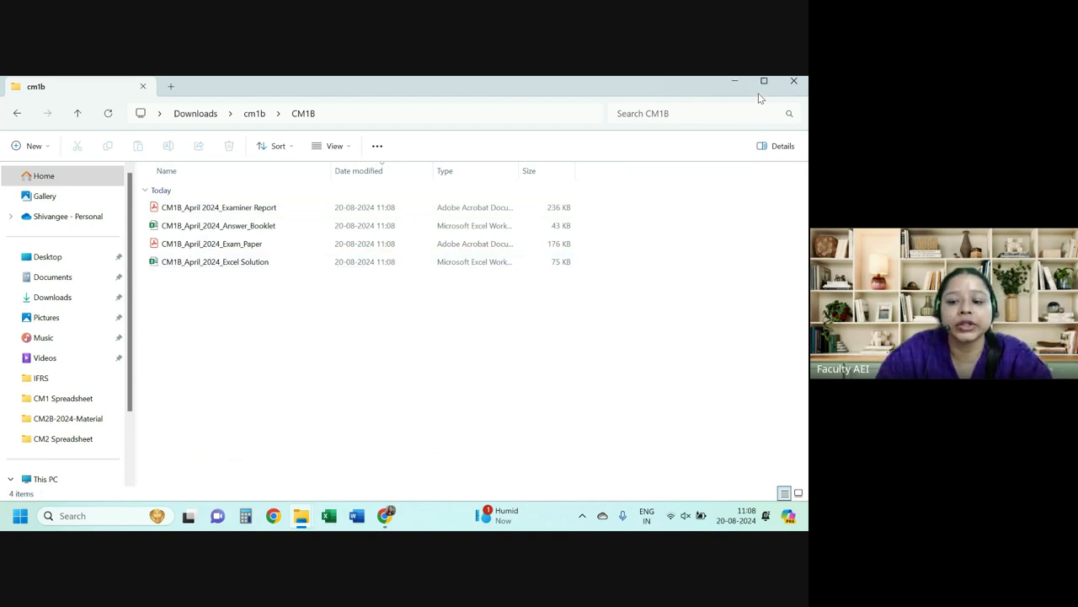
key("alt+Left")
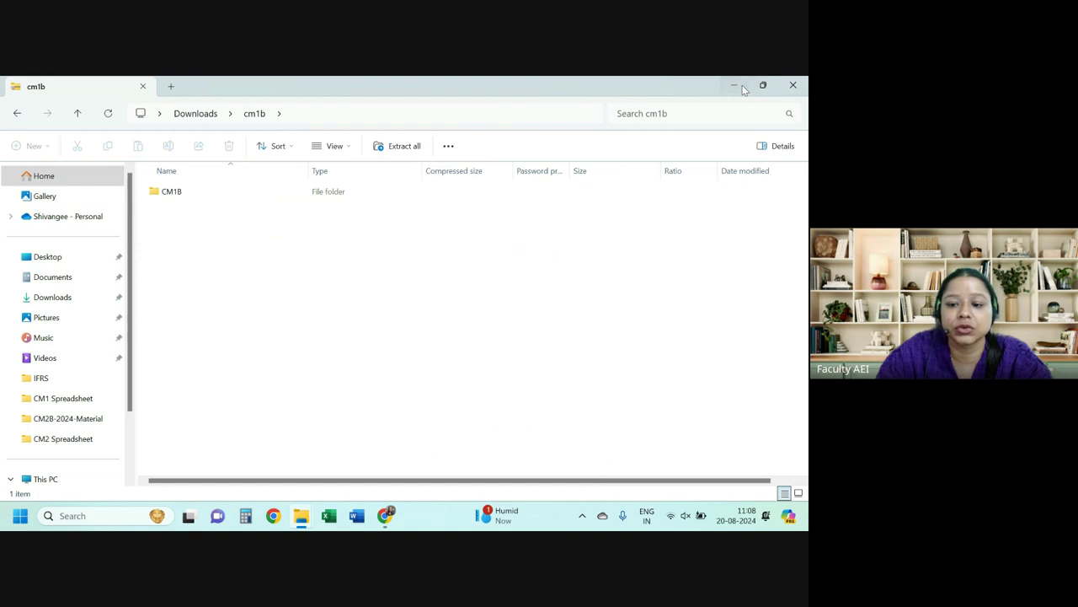
left_click(734, 86)
left_click(763, 85)
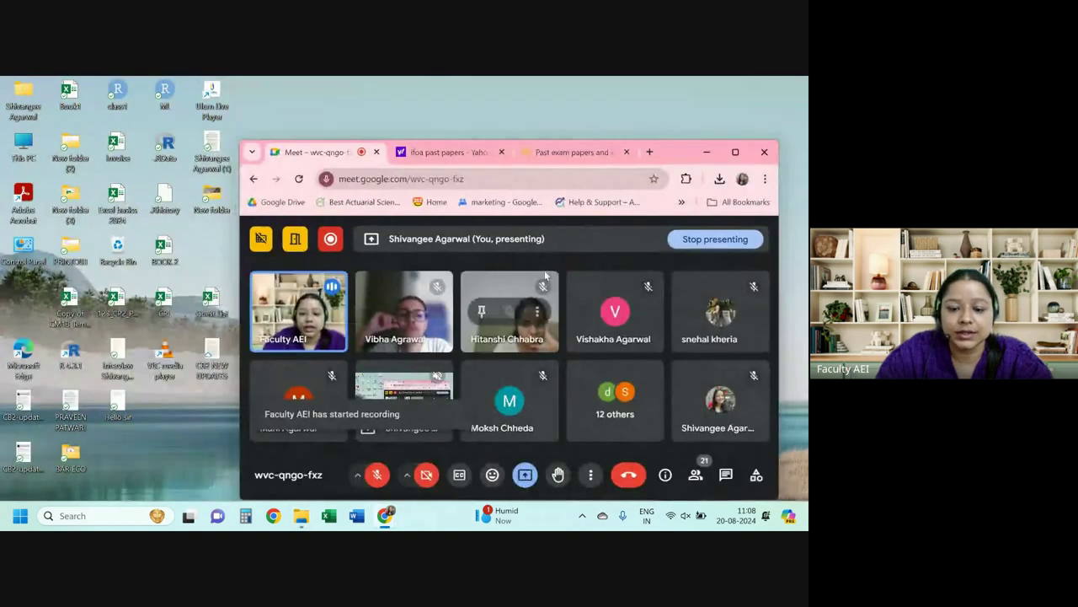
Bring the extracted CM1B file list back and move the Explorer window fully on screen.
left_click(707, 154)
mouse_move(318, 524)
left_click(353, 464)
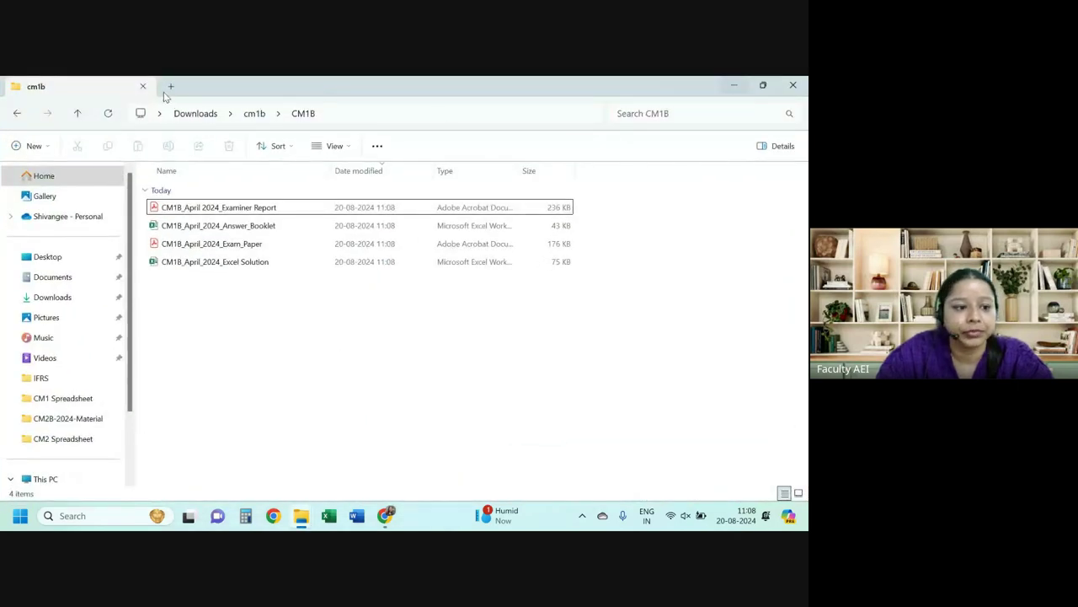
left_click(764, 85)
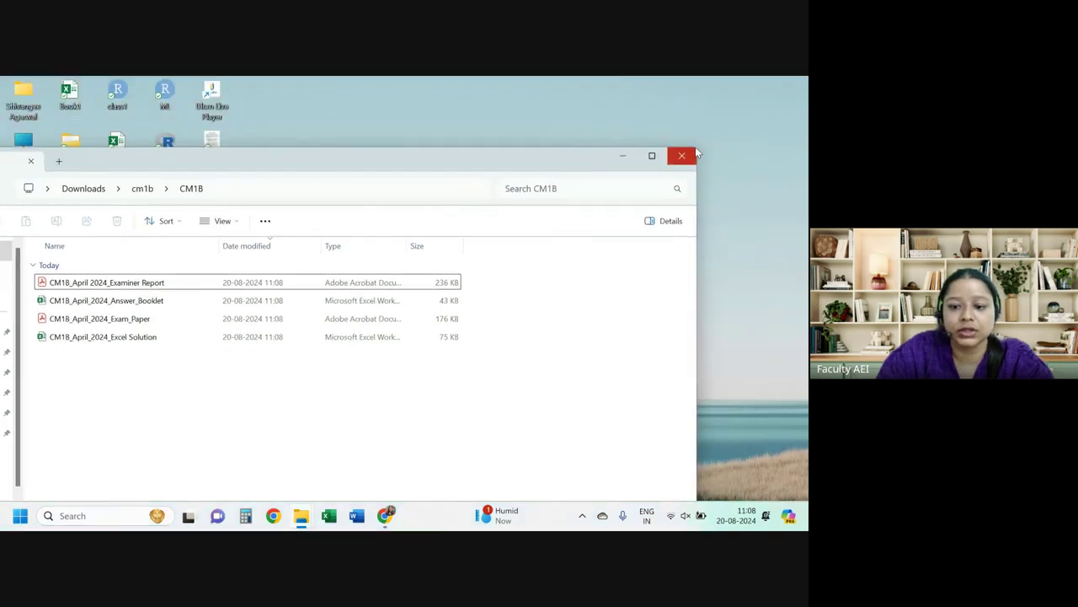
left_click_drag(309, 168, 769, 143)
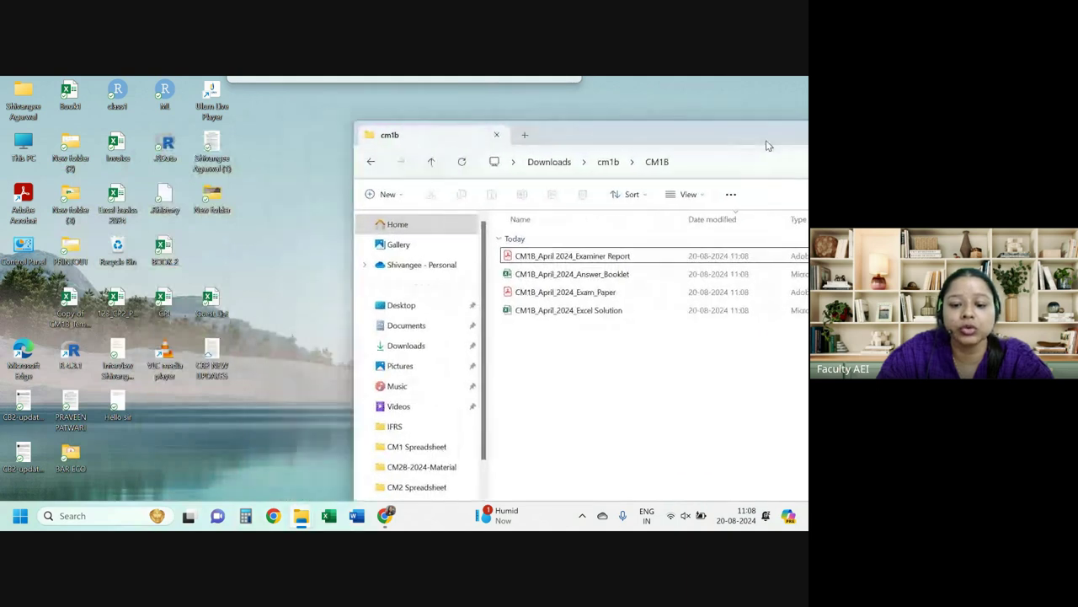
Leave the Answer_Booklet in place instead of moving it to the desktop, and maximize Explorer.
left_click_drag(573, 274, 251, 278)
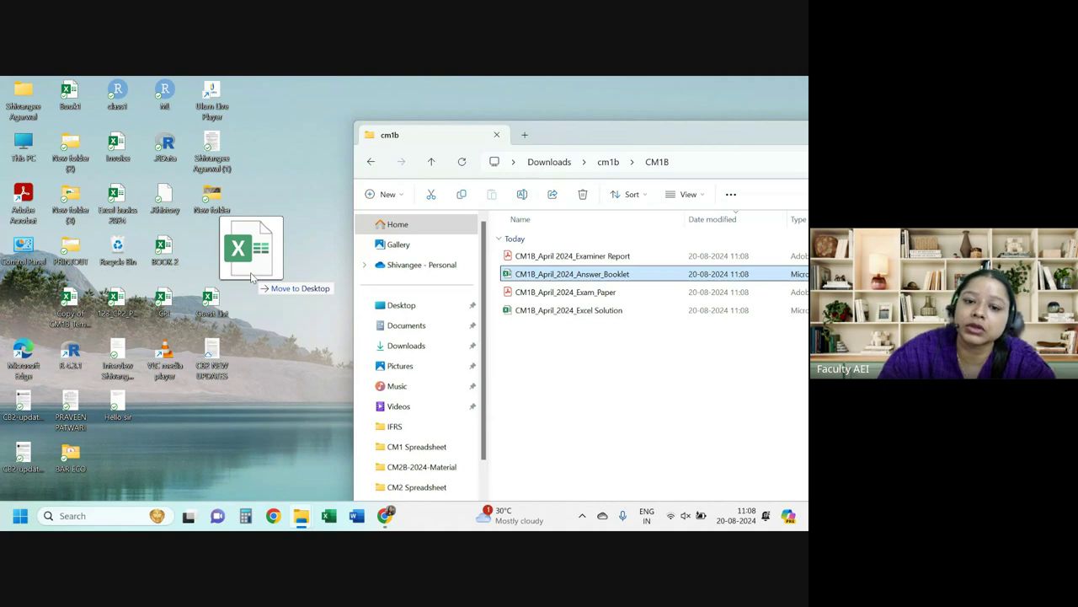
left_click_drag(251, 278, 721, 389)
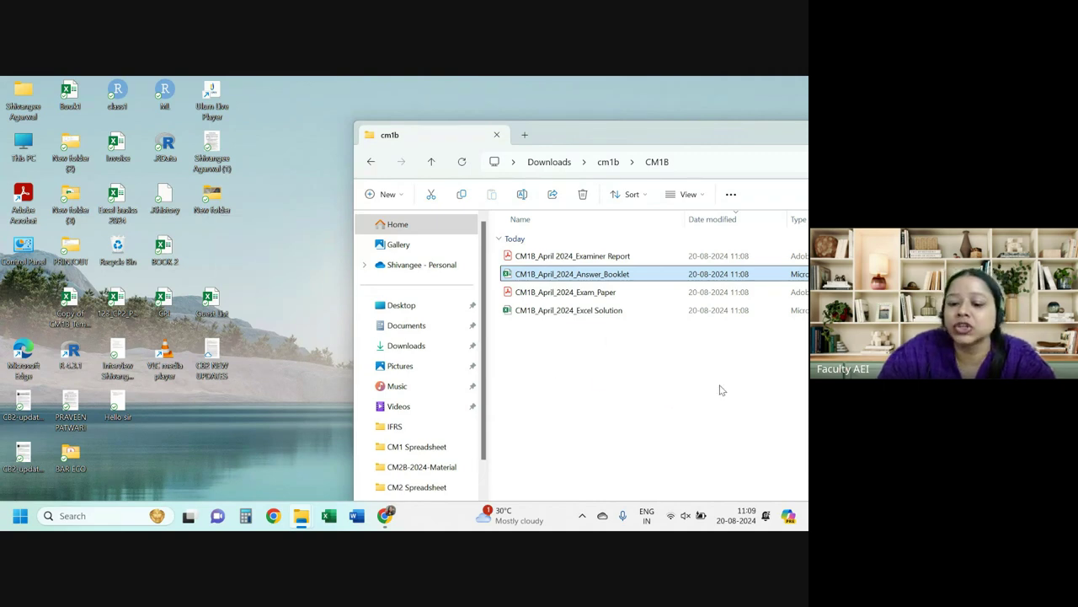
left_click_drag(740, 133, 533, 135)
left_click(692, 122)
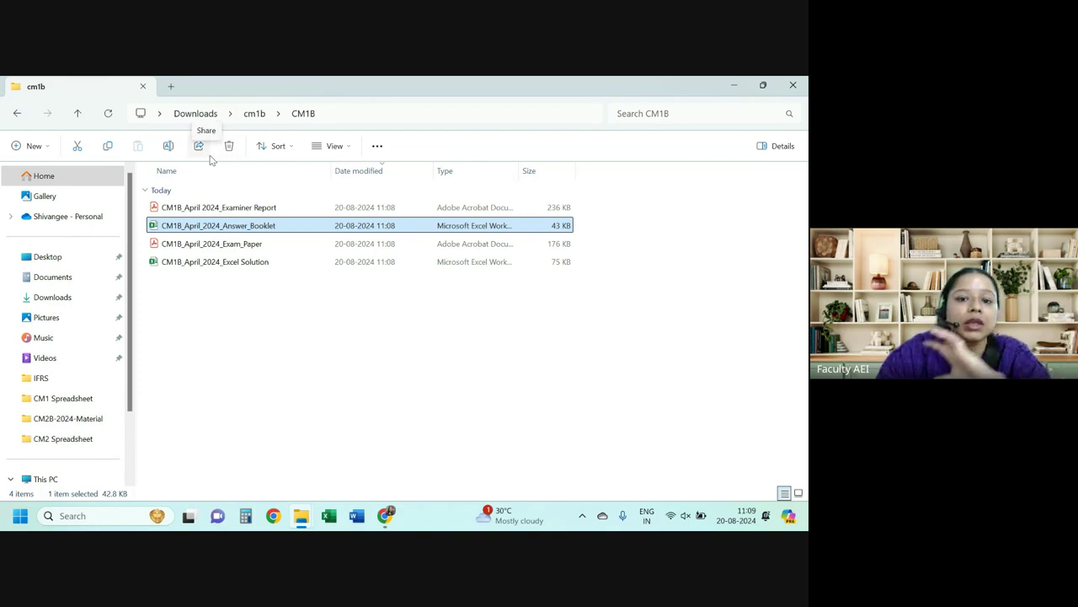
Go to Downloads > cm1b > CM1B and open the CM1B_April_2024_Exam_Paper PDF.
left_click(255, 113)
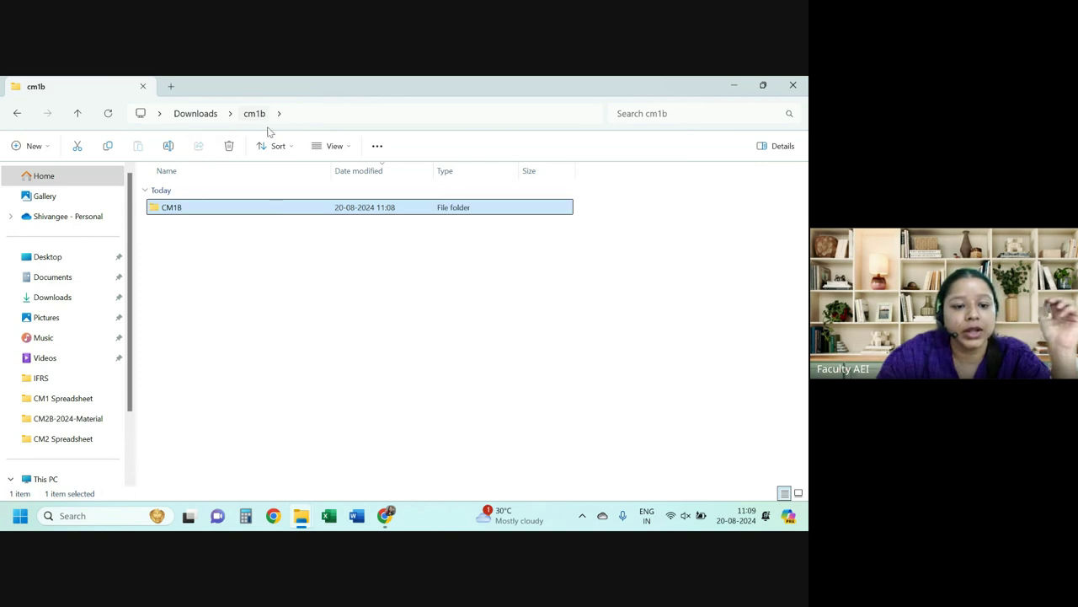
key("alt+Up")
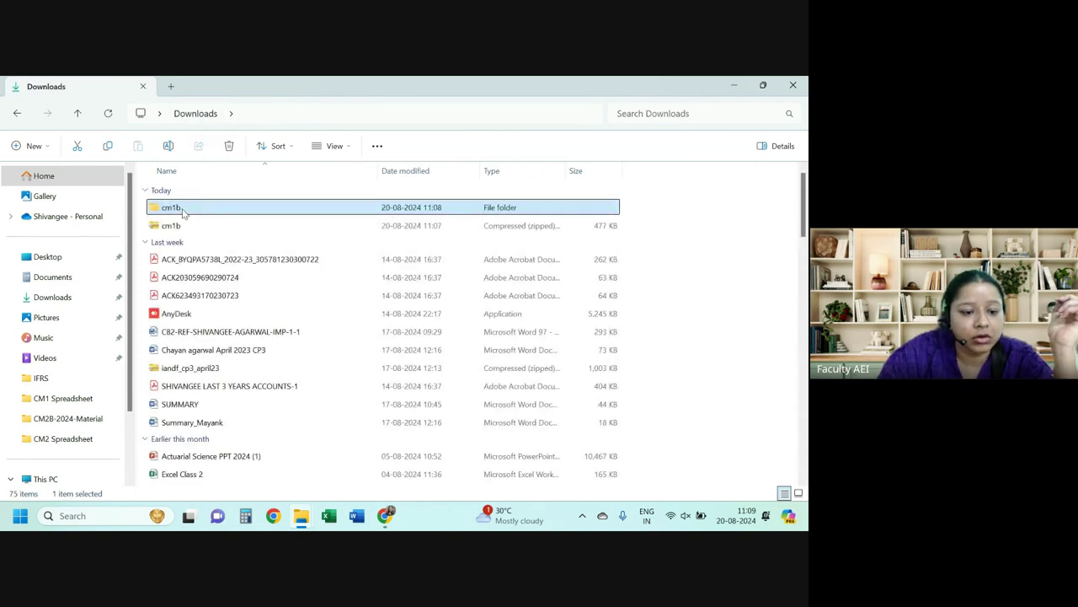
double_click(182, 211)
double_click(182, 210)
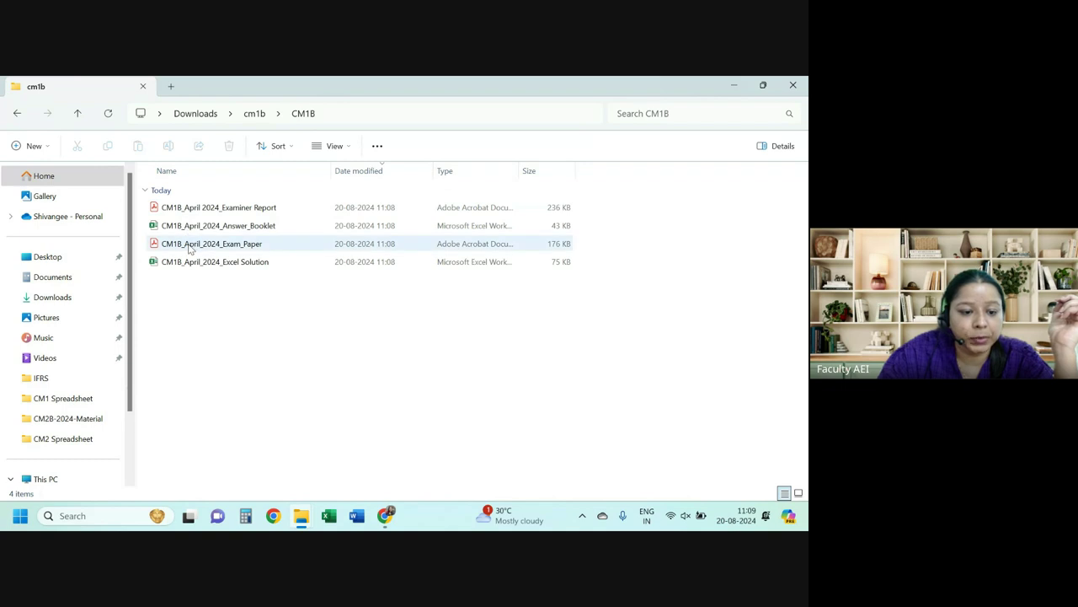
left_click(189, 245)
double_click(189, 245)
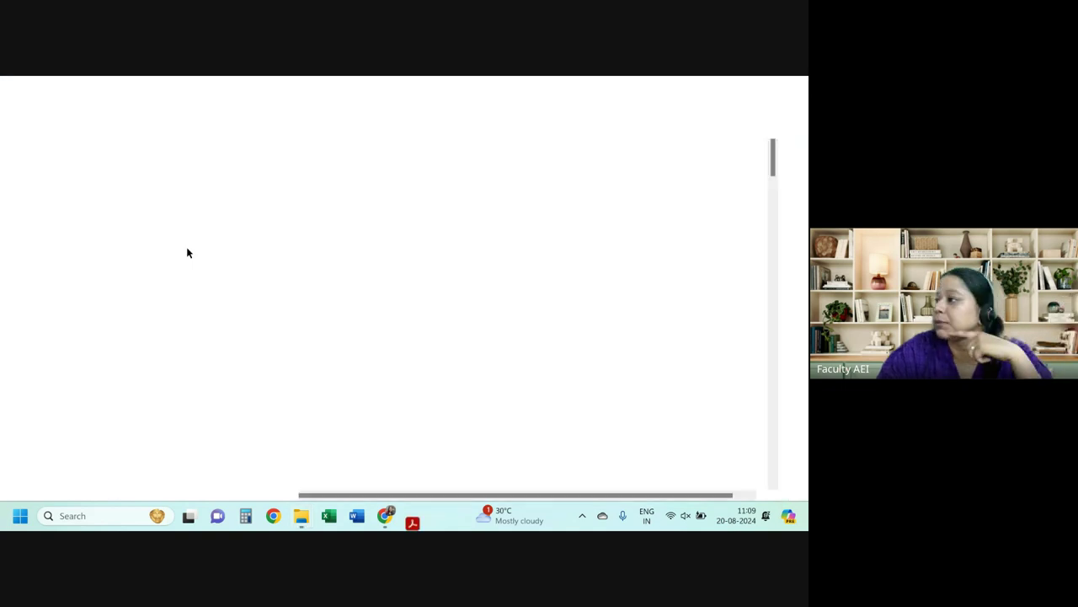
Return to the CM1B file list and open CM1B_April_2024_Answer_Booklet in Excel.
left_click(164, 144)
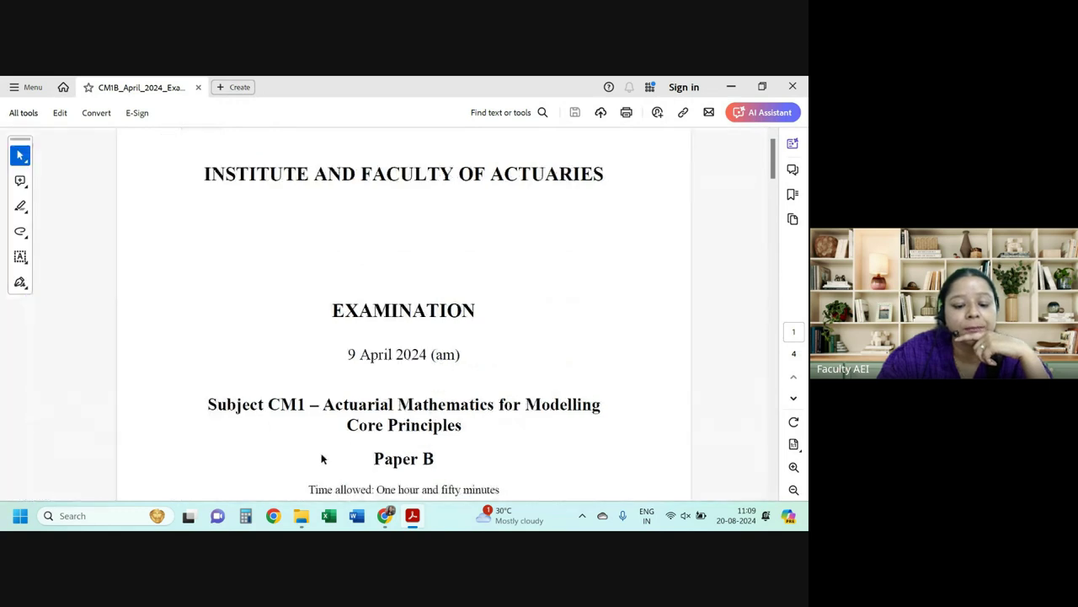
mouse_move(300, 516)
left_click(324, 412)
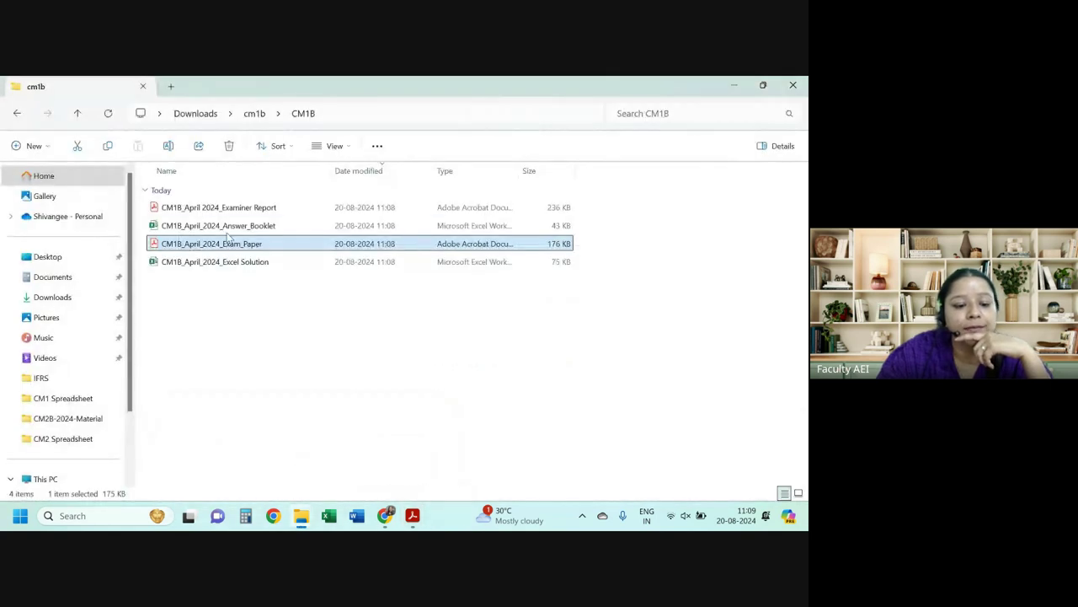
left_click(227, 228)
double_click(229, 228)
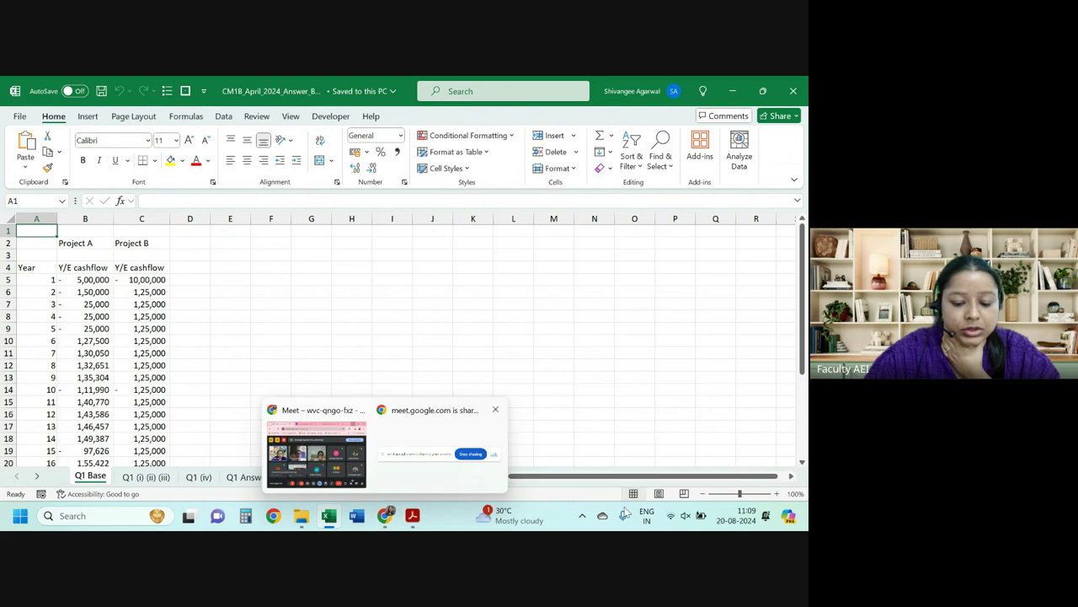
Bring the exam PDF forward in Acrobat and scroll through its four pages back to the cover.
left_click(413, 524)
scroll(413, 311, "down", 3)
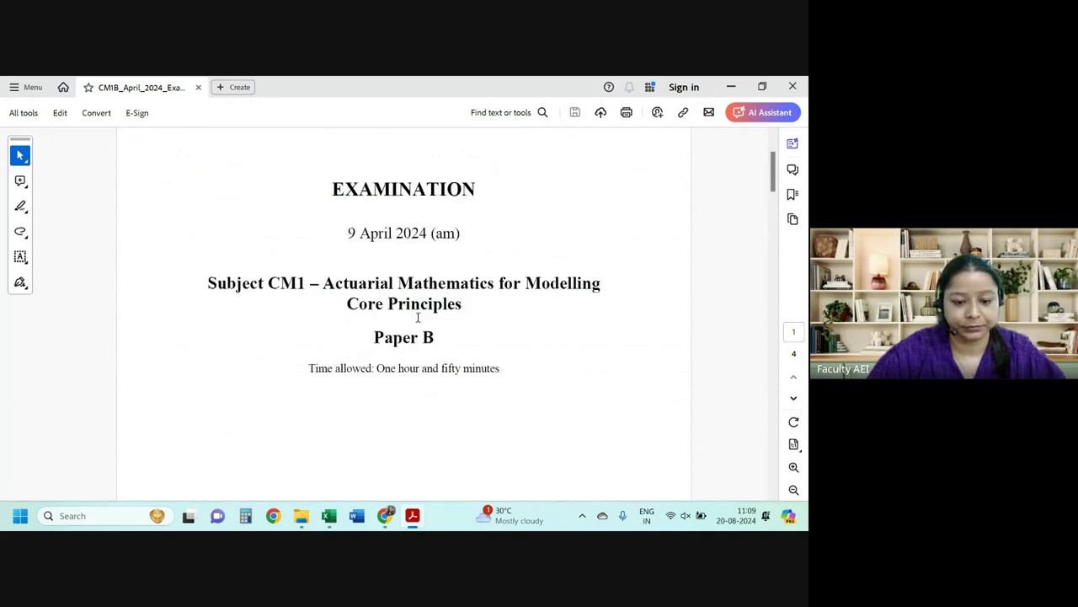
scroll(415, 318, "down", 15)
scroll(415, 318, "up", 5)
scroll(416, 318, "down", 3)
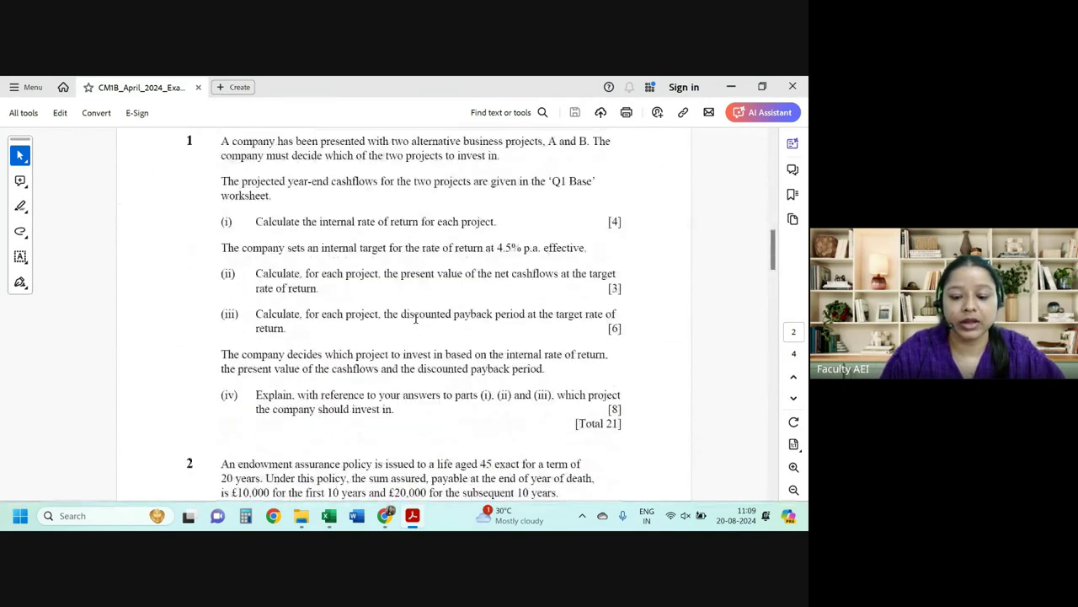
scroll(415, 318, "down", 2)
scroll(416, 318, "down", 6)
scroll(416, 317, "up", 4)
scroll(415, 317, "down", 10)
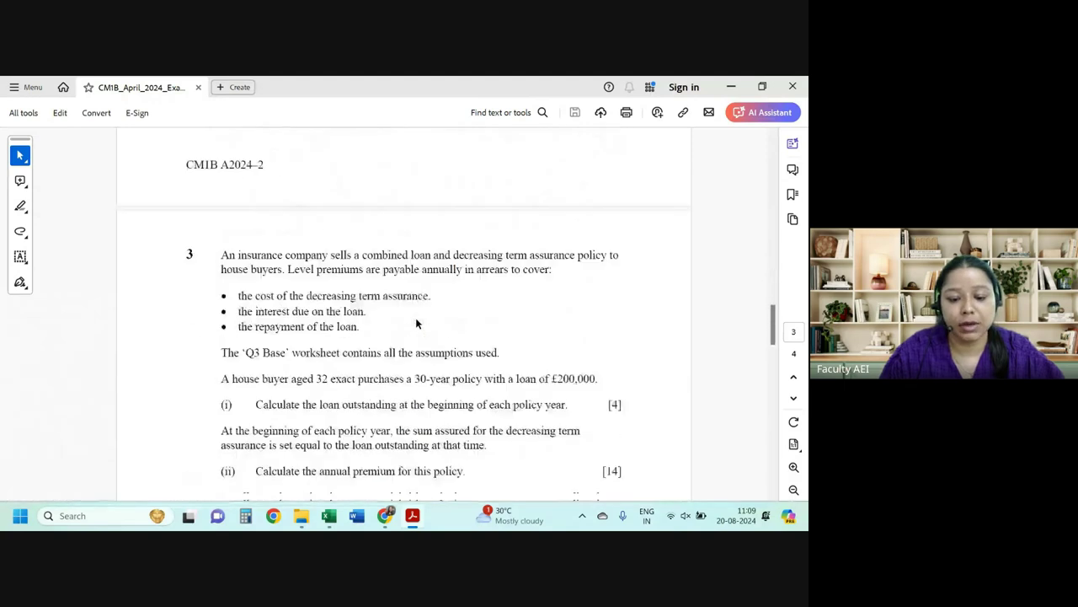
scroll(416, 316, "down", 2)
scroll(416, 318, "down", 3)
scroll(416, 317, "down", 4)
scroll(415, 320, "down", 3)
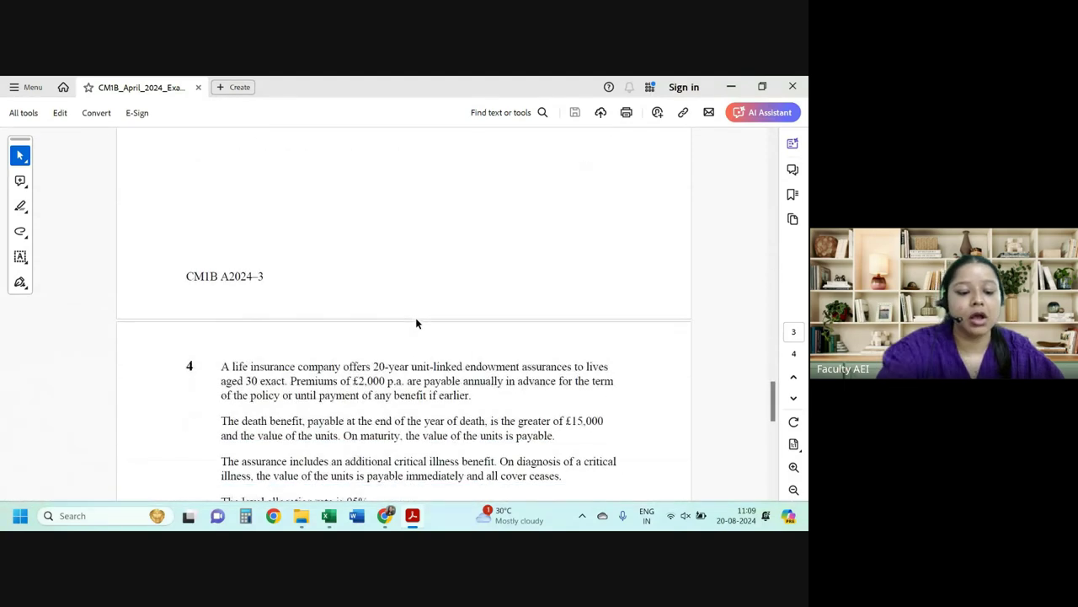
scroll(415, 324, "down", 4)
scroll(416, 320, "down", 3)
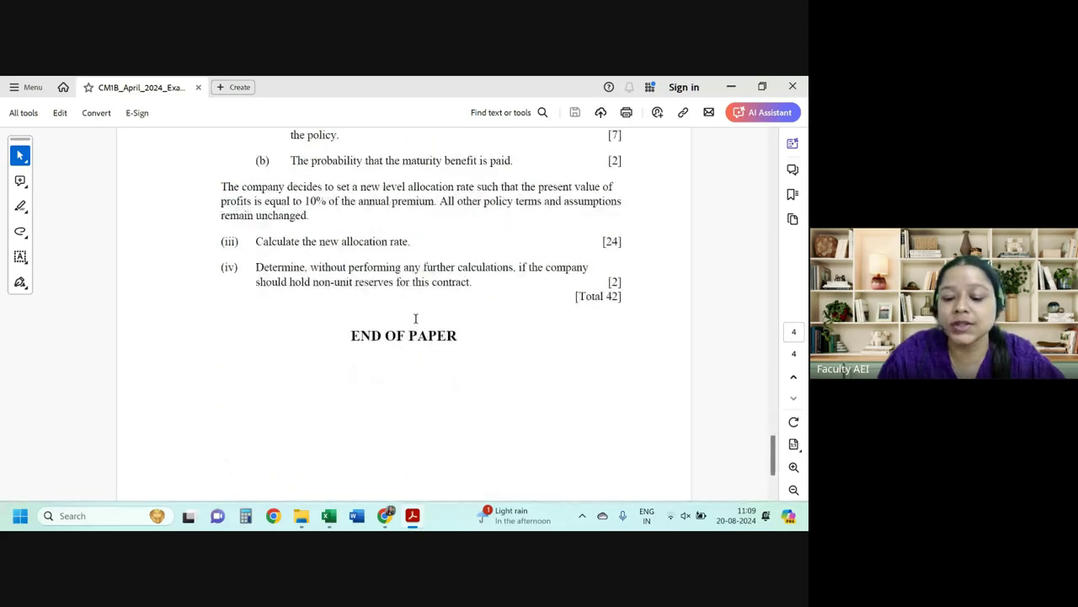
scroll(415, 320, "up", 6)
scroll(416, 318, "up", 20)
scroll(416, 317, "up", 10)
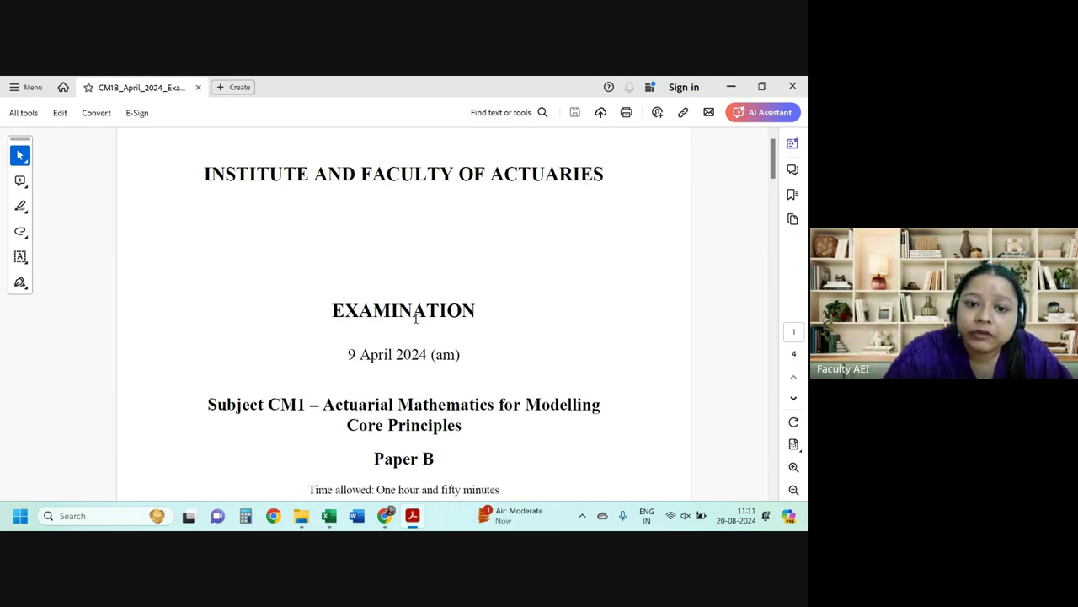
scroll(415, 318, "down", 10)
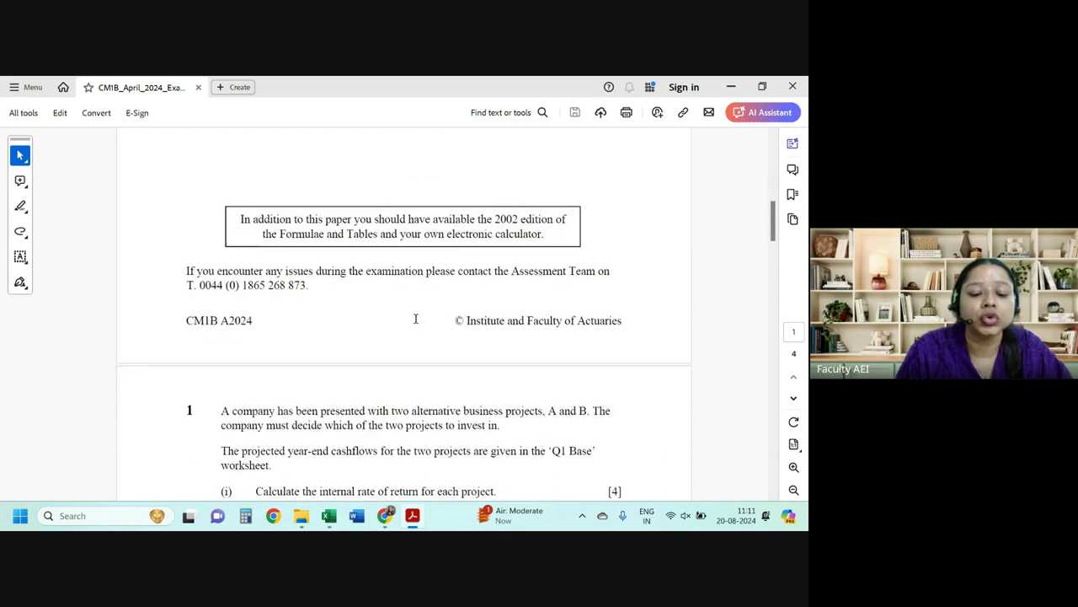
scroll(416, 318, "down", 5)
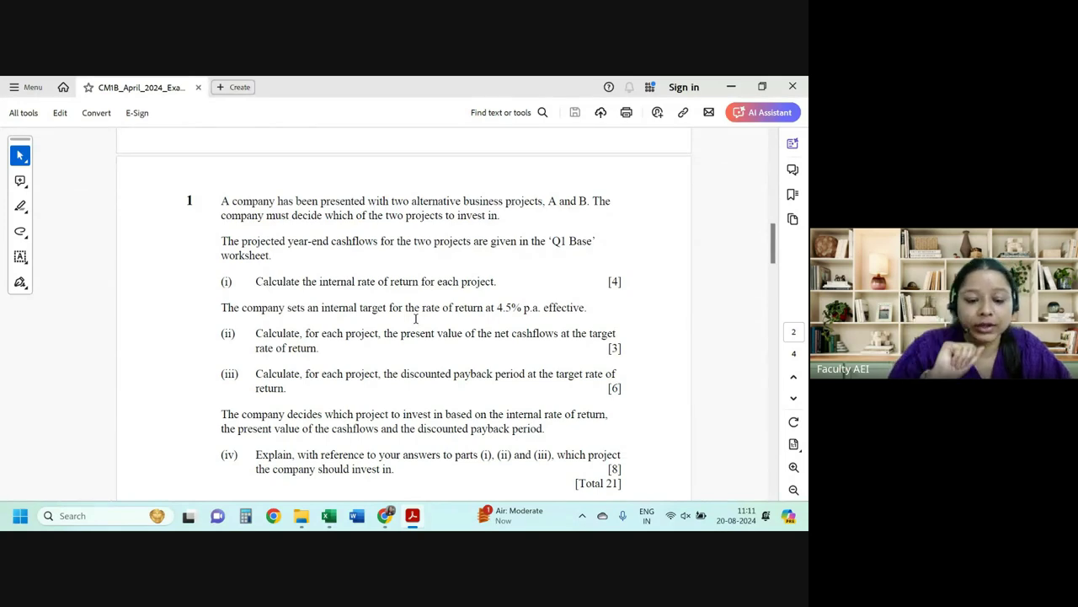
scroll(415, 317, "down", 1)
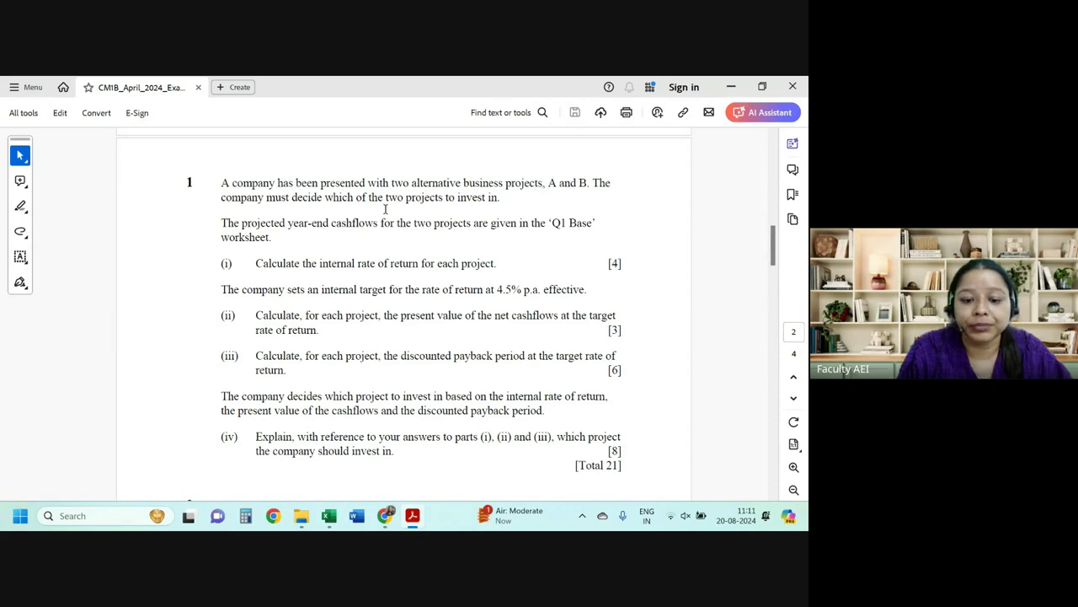
left_click_drag(368, 183, 587, 183)
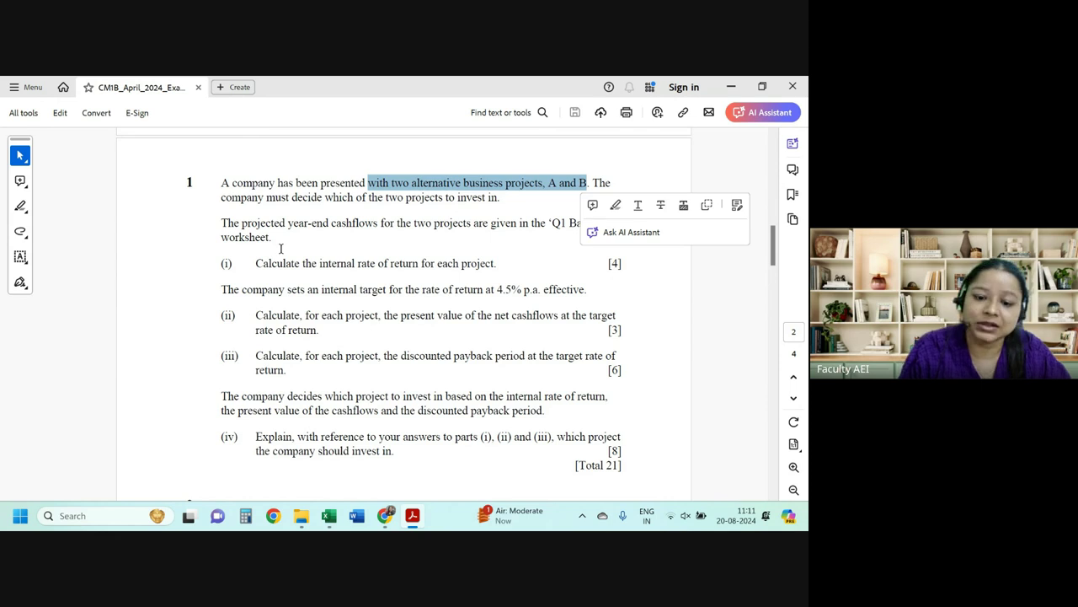
left_click(488, 218)
left_click_drag(474, 223, 597, 223)
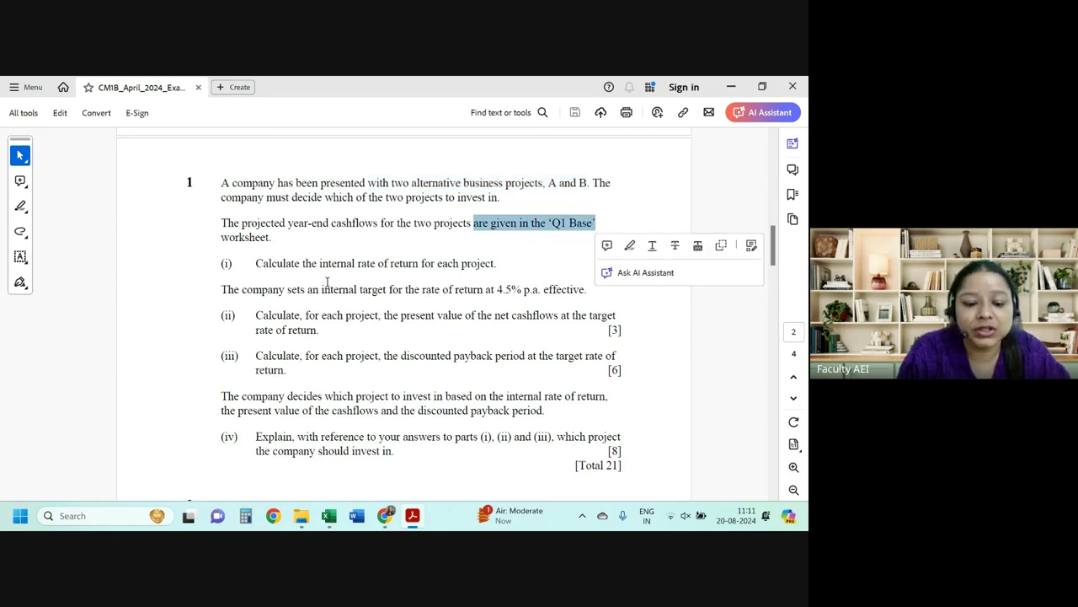
left_click_drag(303, 263, 417, 264)
left_click(318, 315)
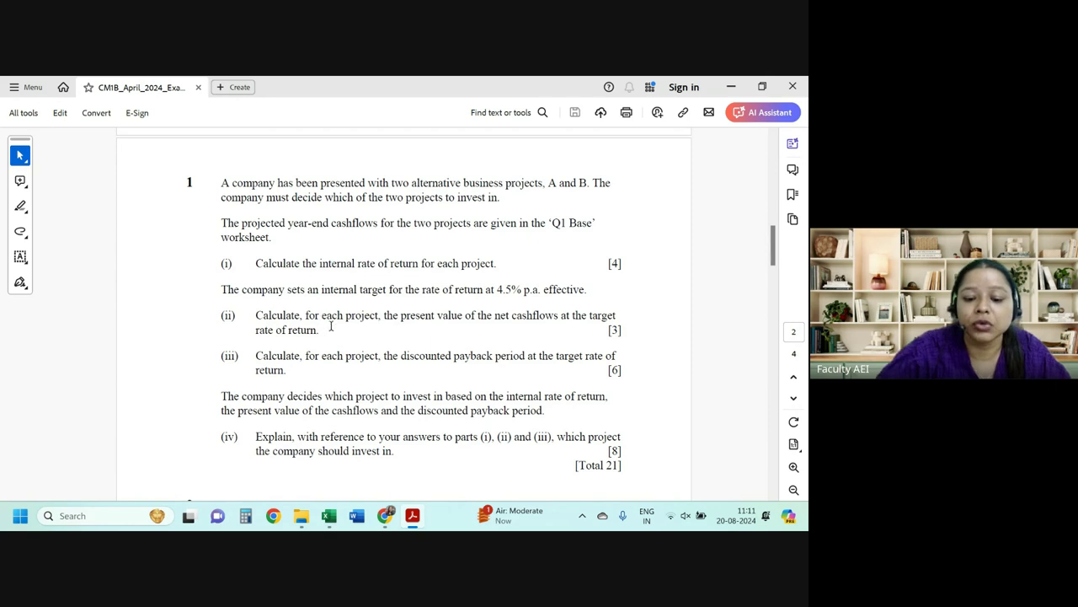
left_click_drag(346, 315, 558, 315)
left_click_drag(401, 356, 494, 356)
scroll(483, 359, "down", 5)
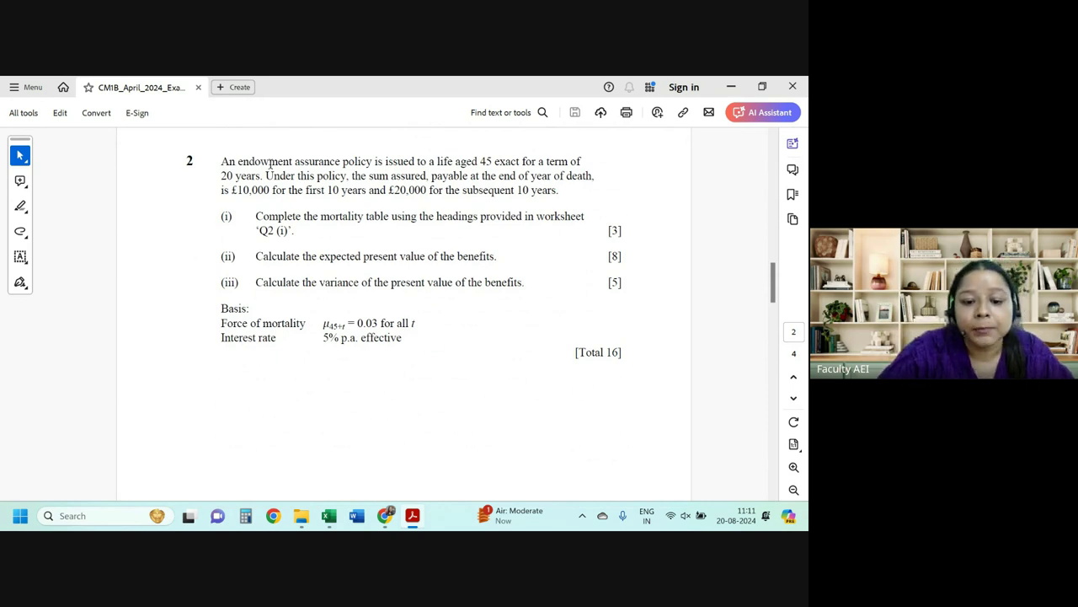
left_click_drag(270, 160, 372, 161)
left_click_drag(320, 216, 448, 220)
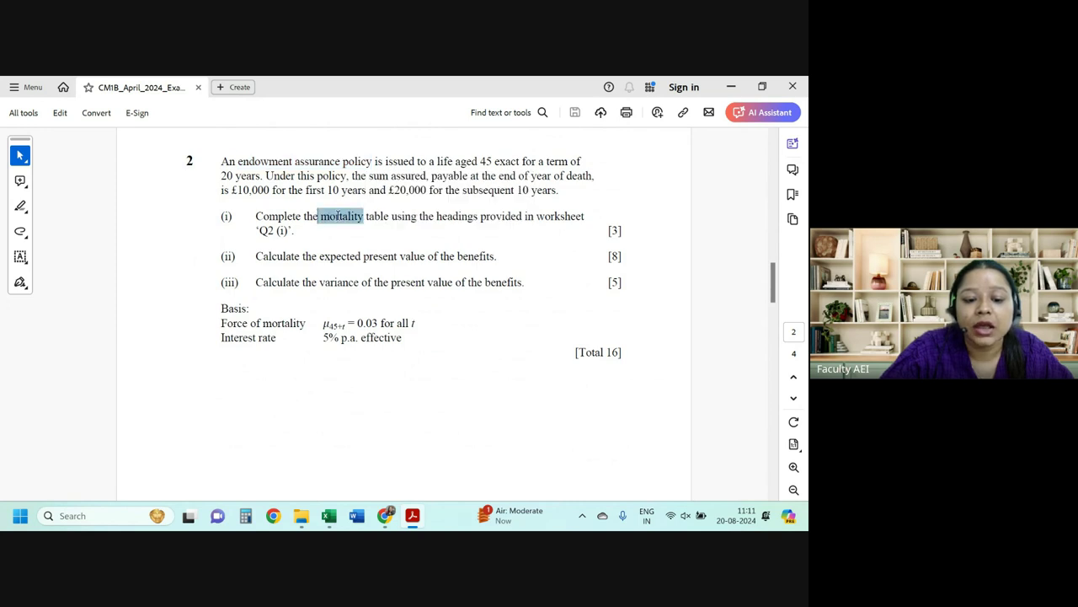
left_click_drag(455, 160, 238, 191)
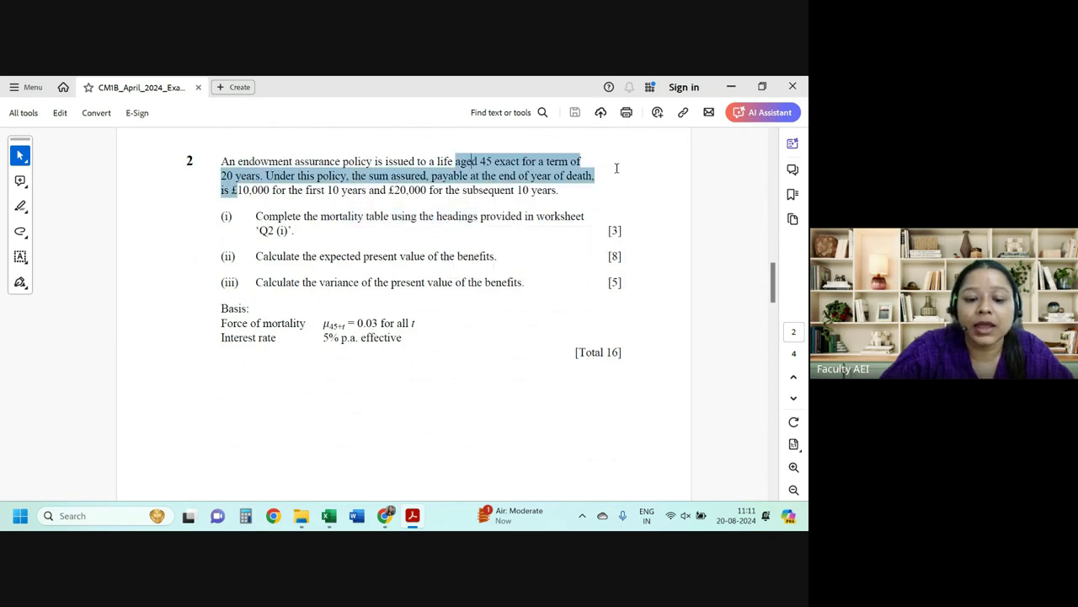
left_click_drag(301, 215, 478, 217)
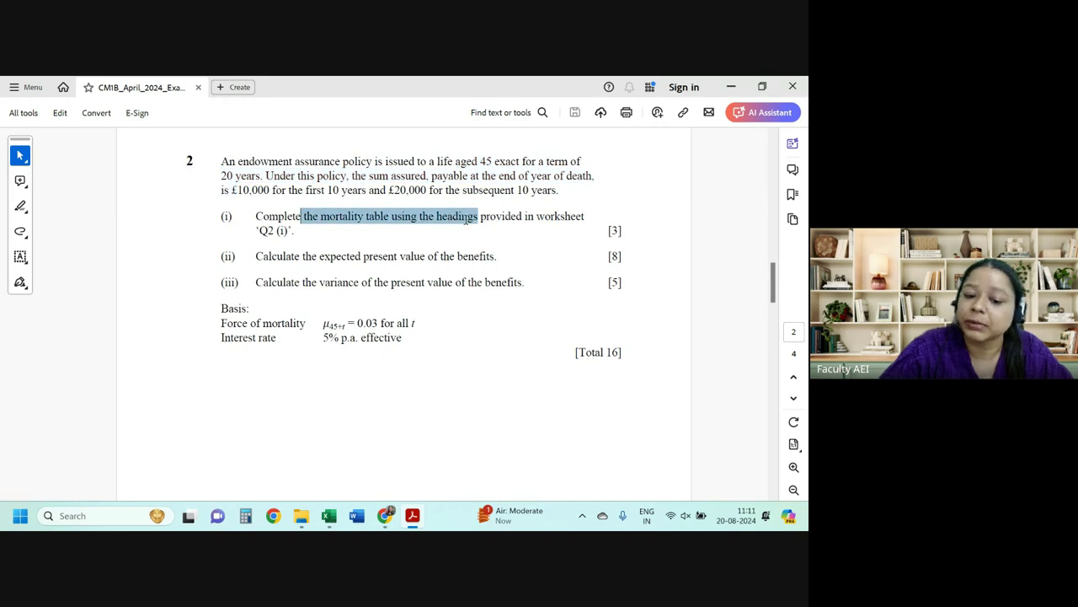
left_click_drag(319, 256, 455, 258)
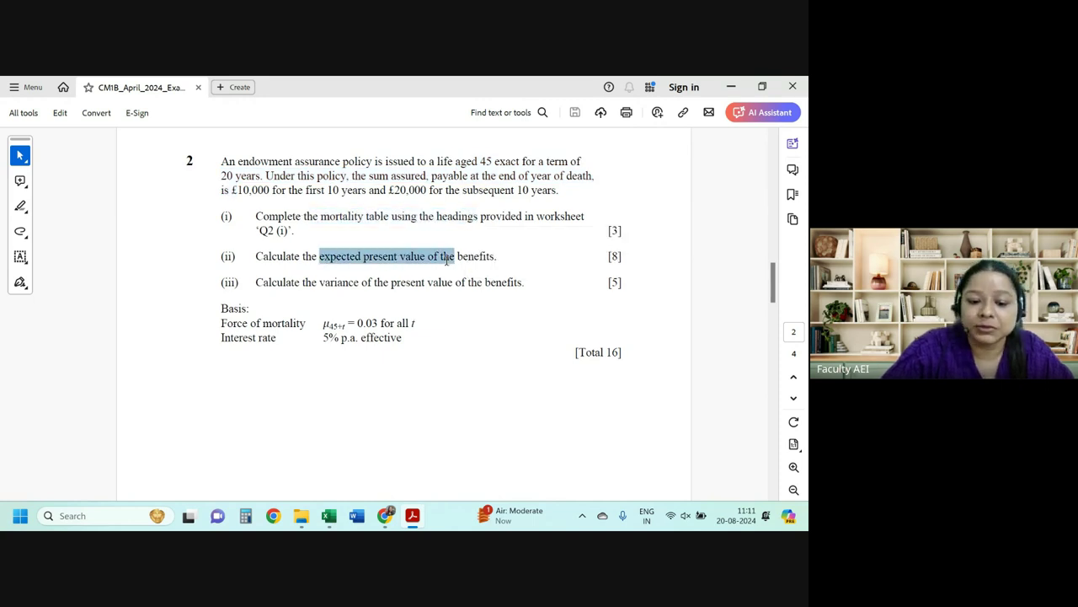
left_click_drag(301, 282, 424, 283)
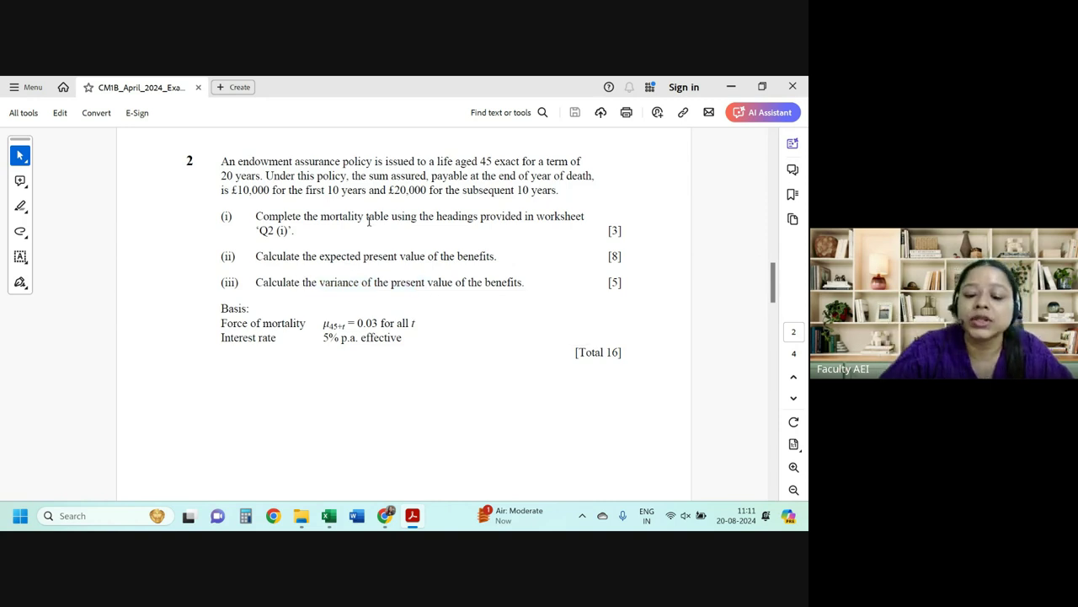
left_click_drag(366, 216, 396, 256)
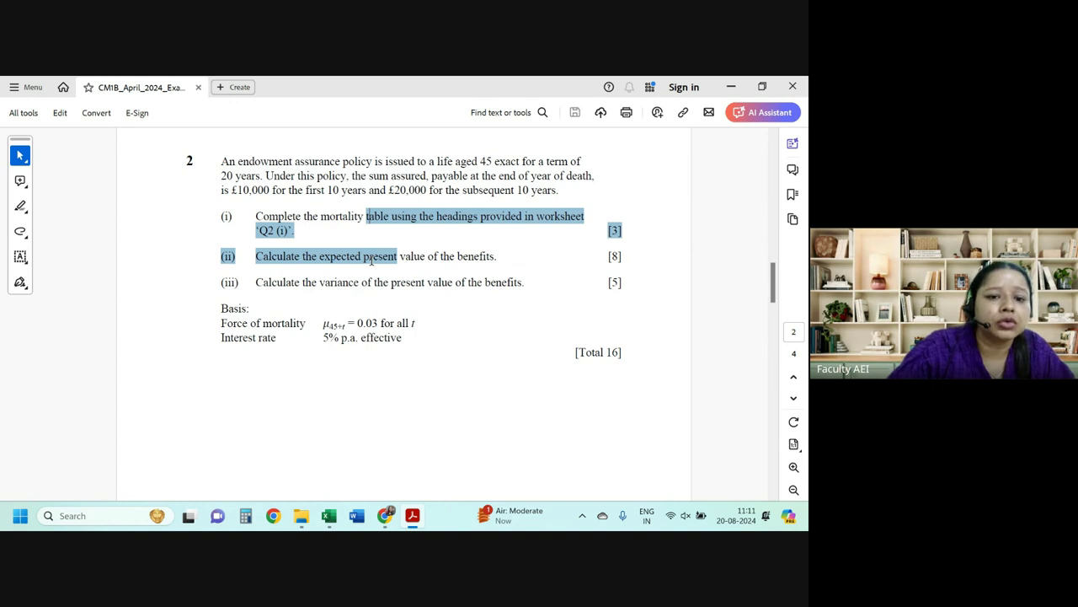
scroll(363, 309, "down", 5)
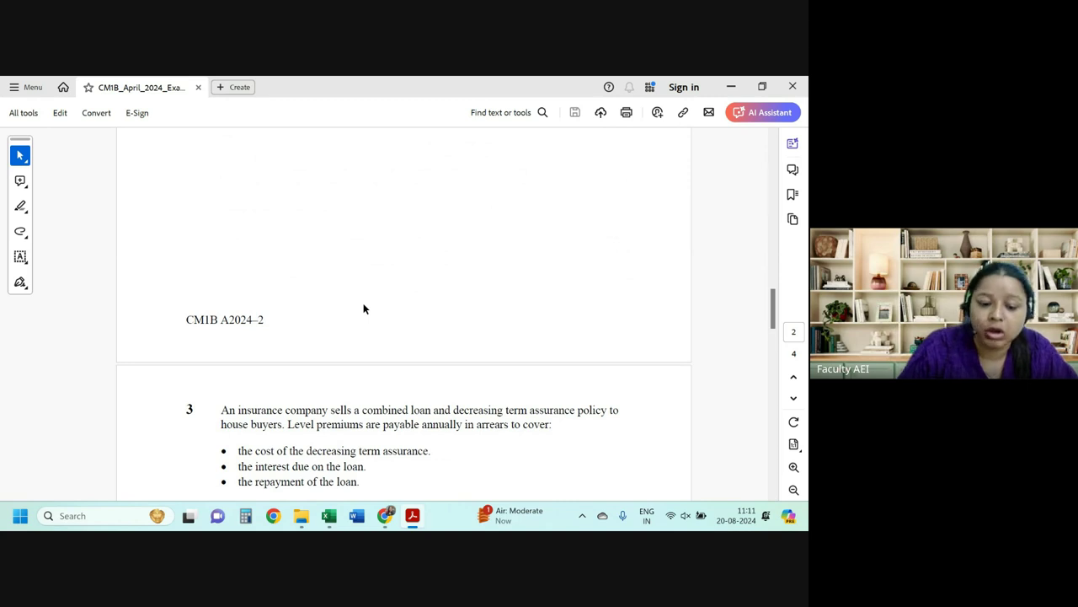
scroll(363, 309, "down", 3)
scroll(363, 309, "down", 3)
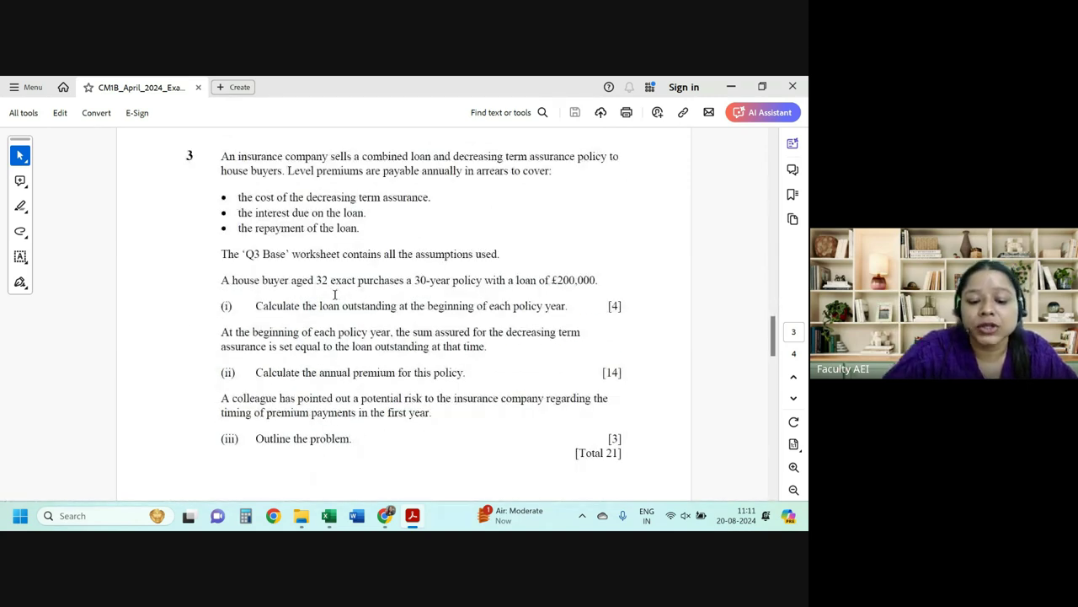
left_click_drag(303, 305, 453, 305)
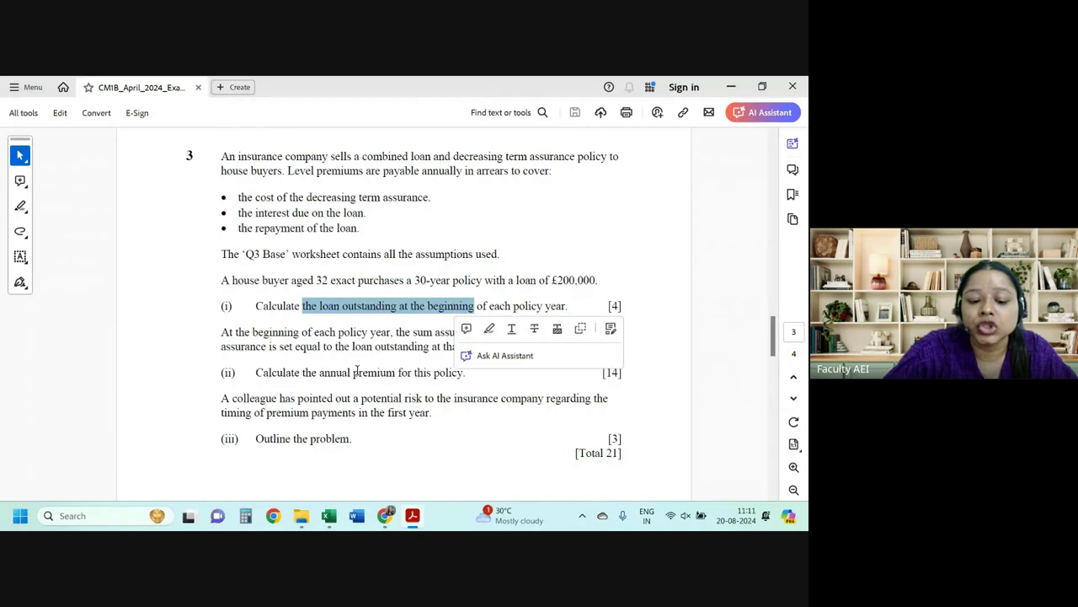
left_click_drag(411, 372, 331, 372)
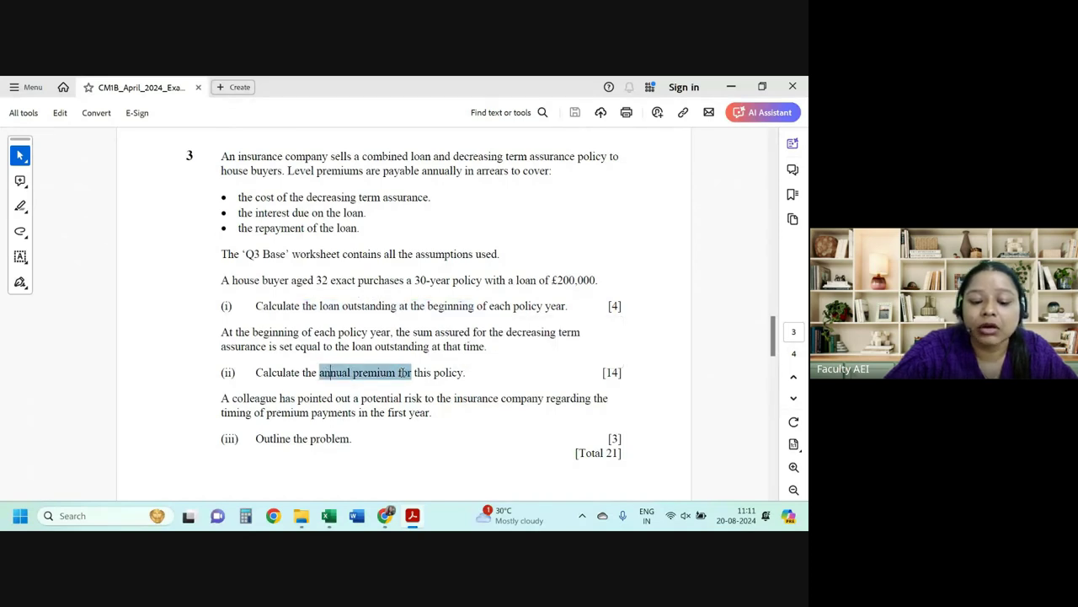
left_click_drag(314, 332, 366, 331)
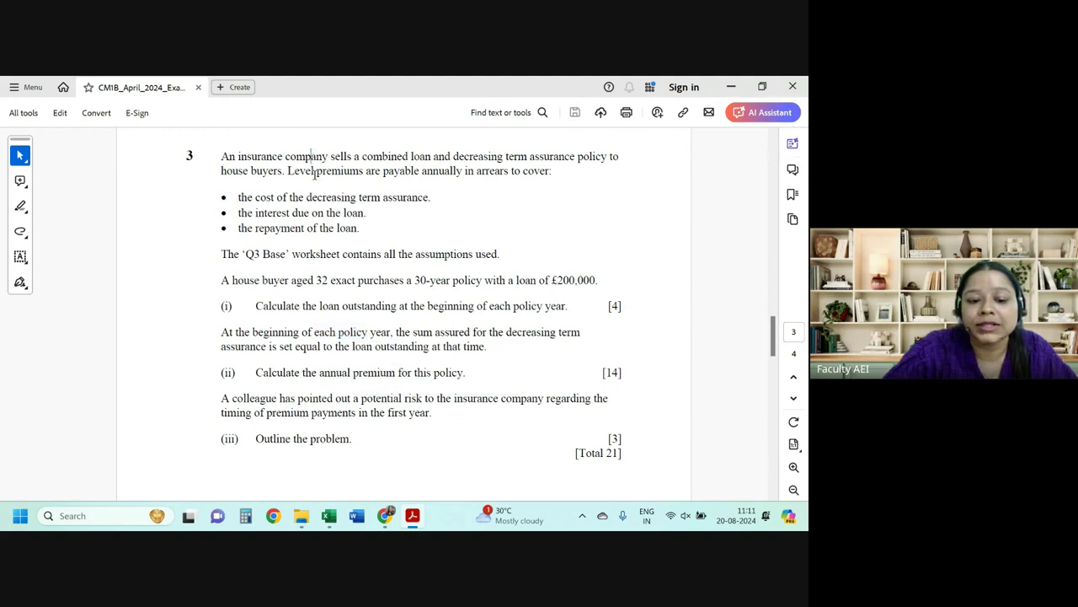
left_click_drag(311, 155, 329, 227)
left_click(295, 442)
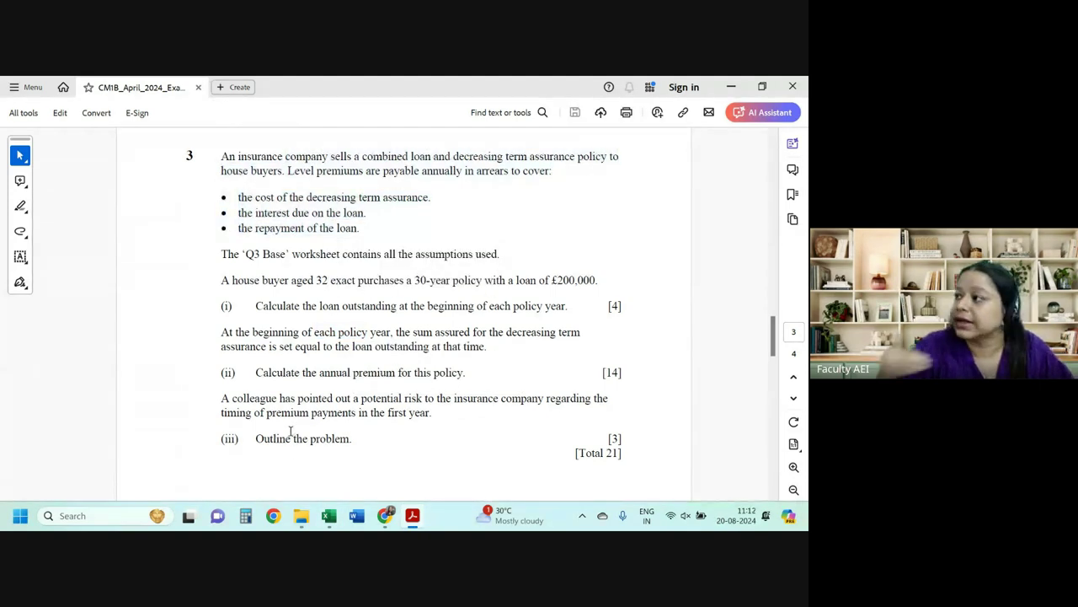
scroll(291, 431, "down", 10)
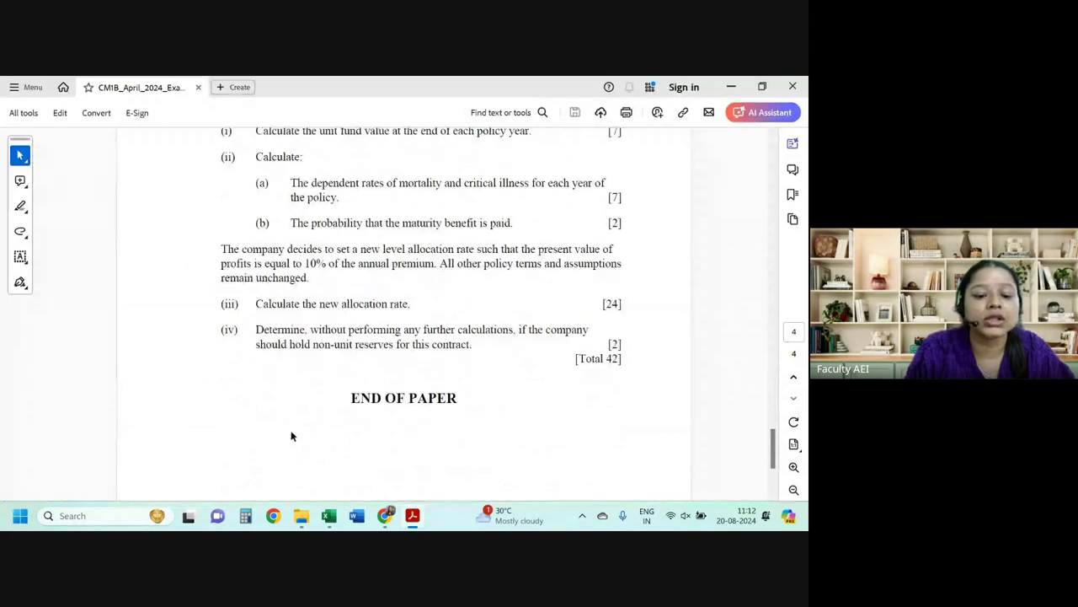
scroll(290, 431, "up", 5)
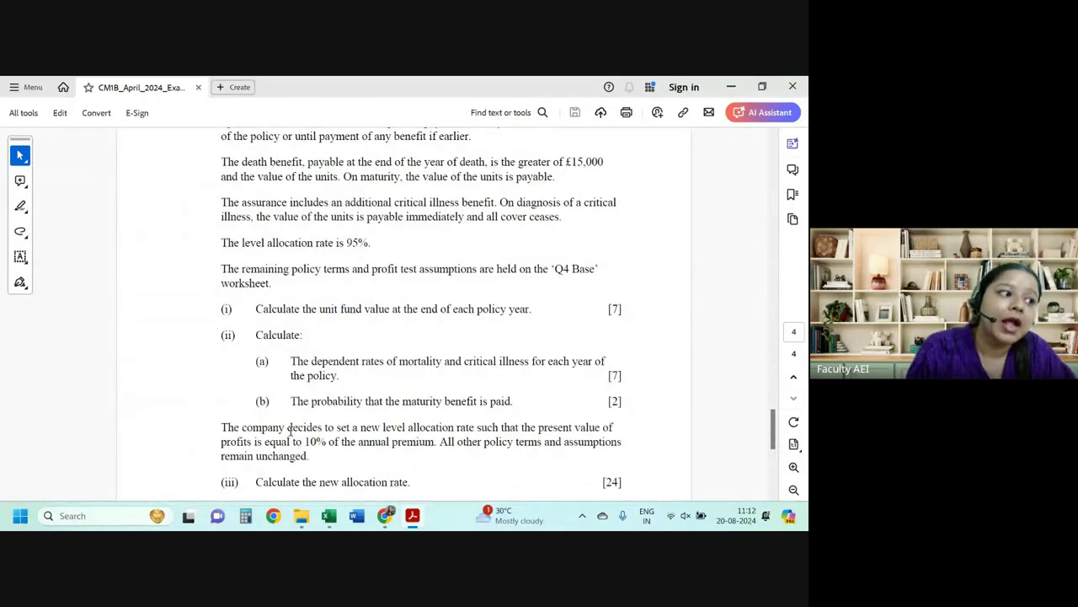
scroll(291, 431, "up", 8)
scroll(290, 432, "up", 8)
scroll(291, 432, "up", 10)
scroll(291, 431, "down", 8)
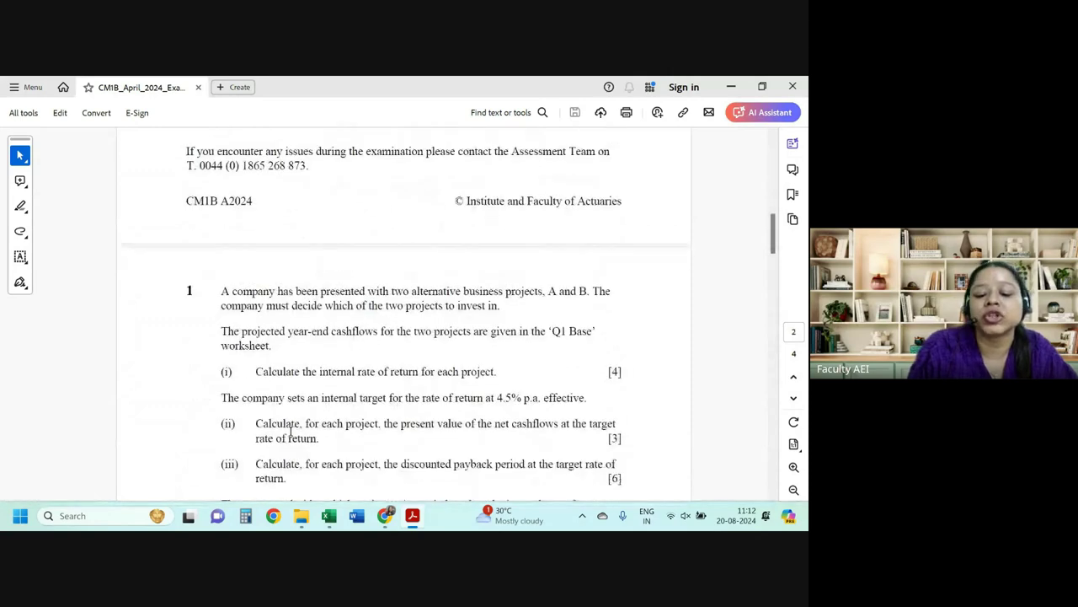
scroll(291, 431, "down", 2)
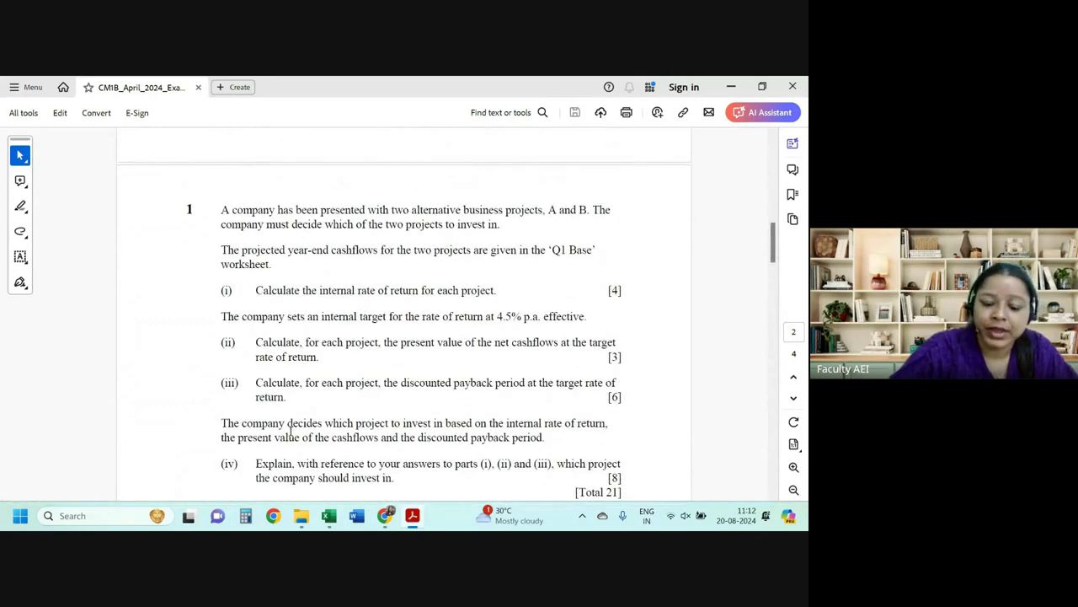
mouse_move(291, 526)
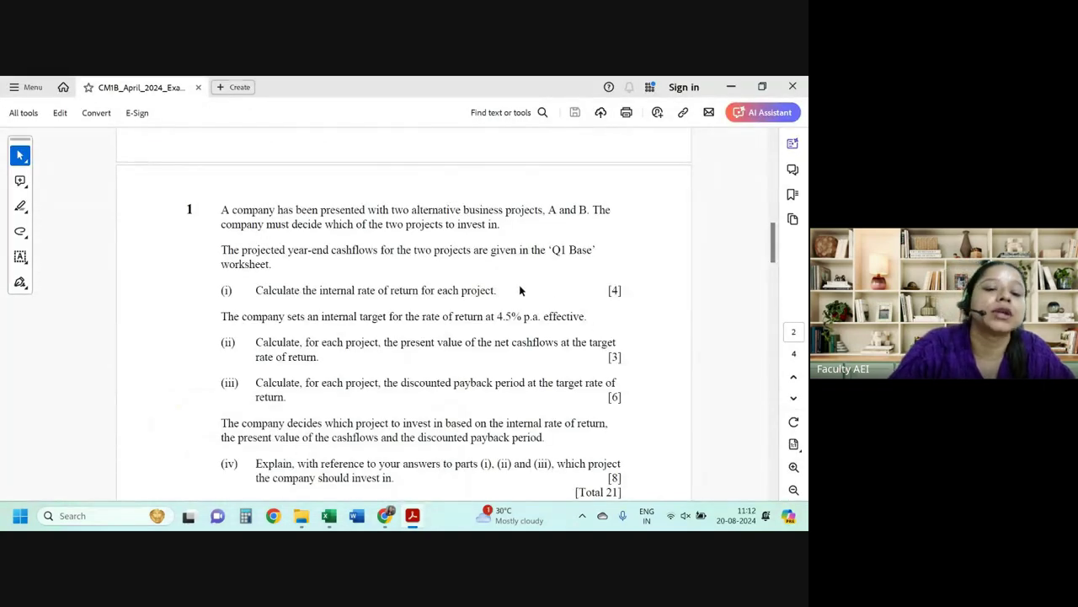
scroll(571, 348, "down", 1)
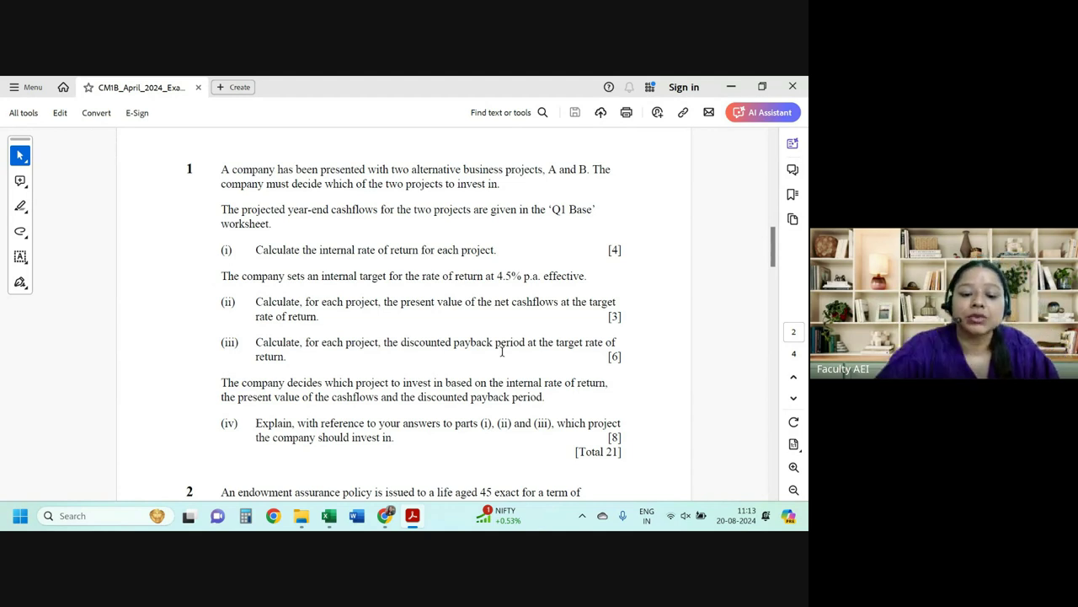
Highlight the question text about choosing between projects and their projected year-end cashflows.
left_click_drag(412, 169, 545, 170)
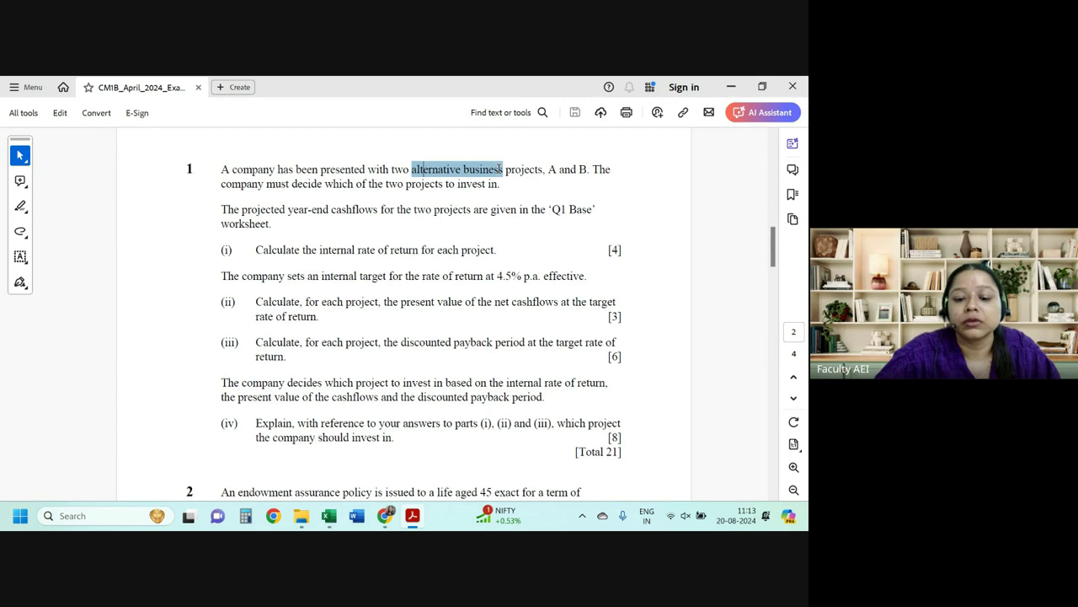
double_click(563, 169)
left_click_drag(264, 184, 485, 186)
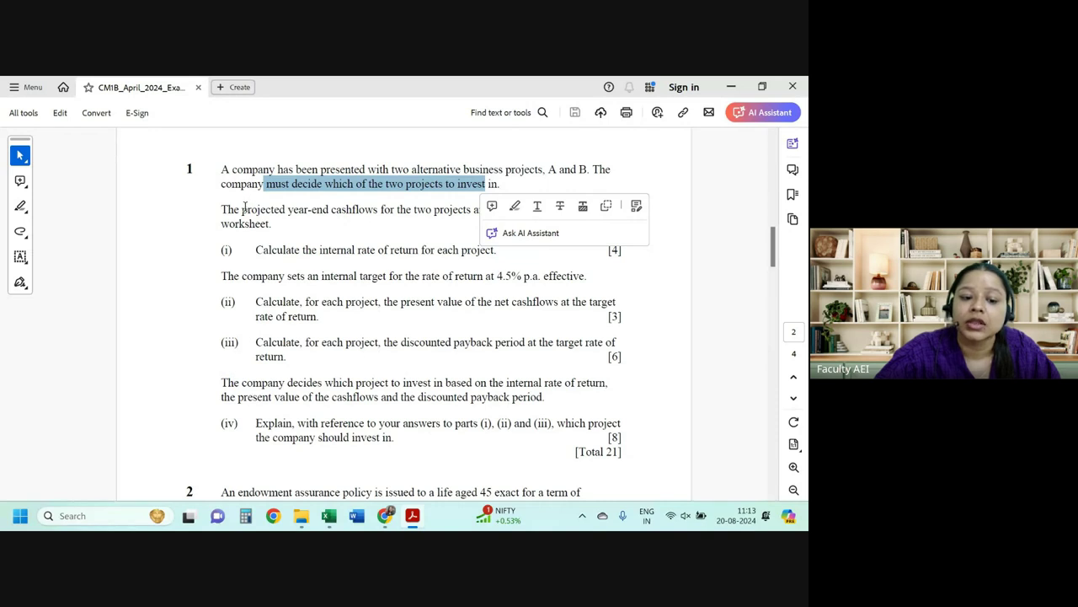
left_click_drag(243, 209, 546, 210)
Select Project B's year 1–7 cashflows in the workbook, then highlight part (i) on IRR.
left_click_drag(329, 515, 412, 515)
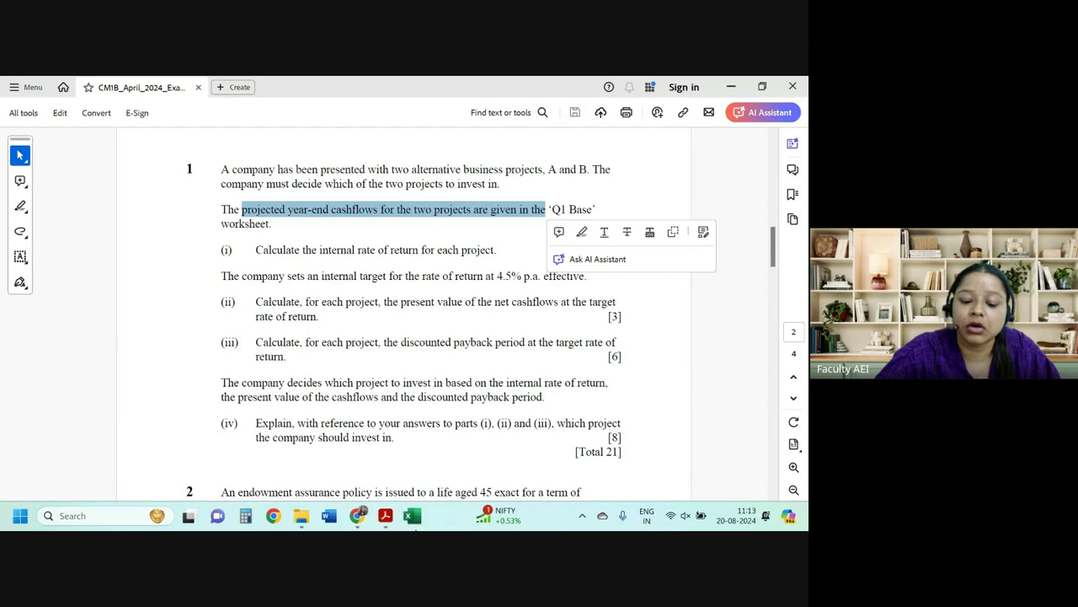
left_click(412, 515)
left_click_drag(104, 268, 101, 337)
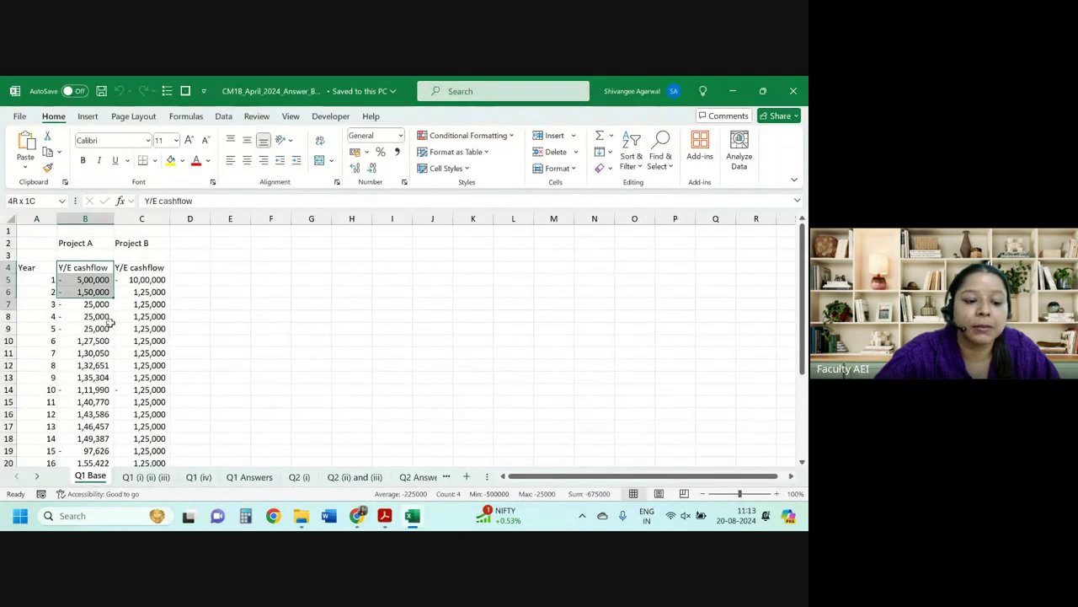
left_click_drag(141, 280, 158, 358)
key("alt+Tab")
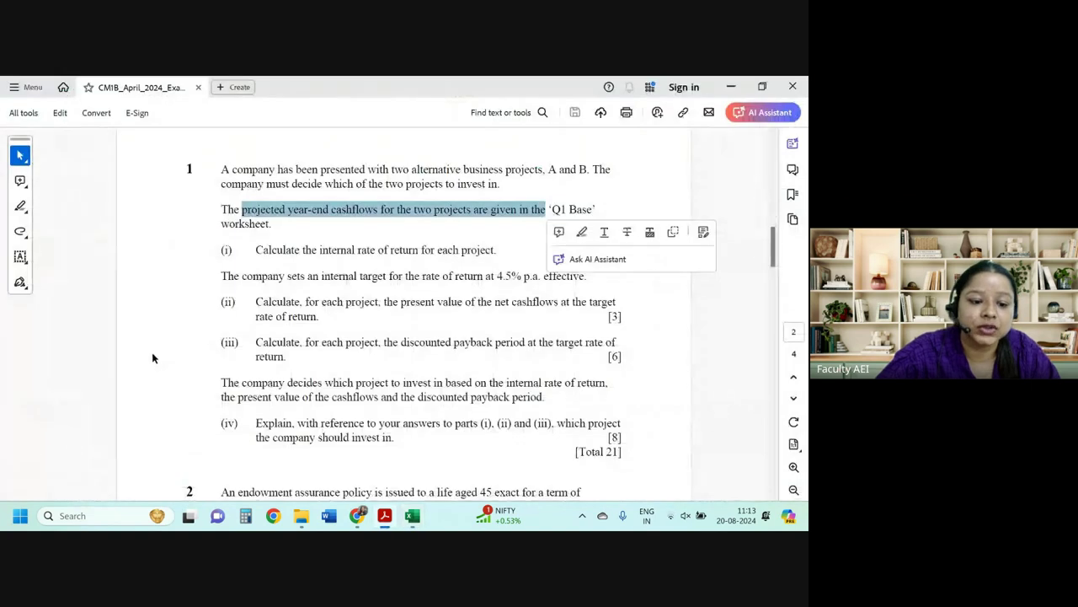
left_click_drag(257, 250, 462, 251)
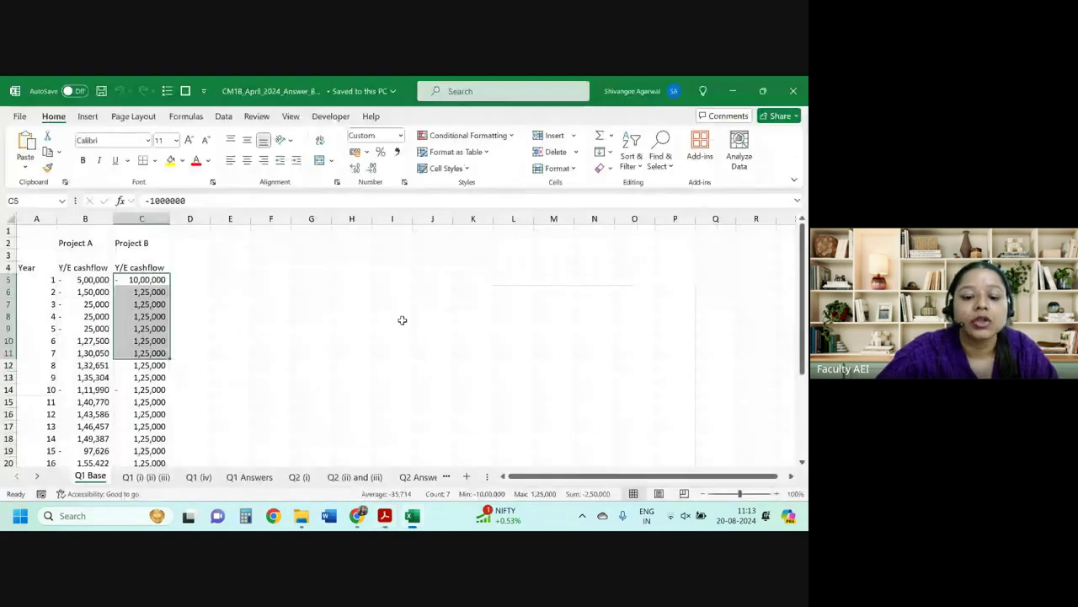
Select cell C8 by Project B's cashflows, then move to the Q1 (i) (ii) (iii) sheet.
key("alt+Tab")
left_click(164, 316)
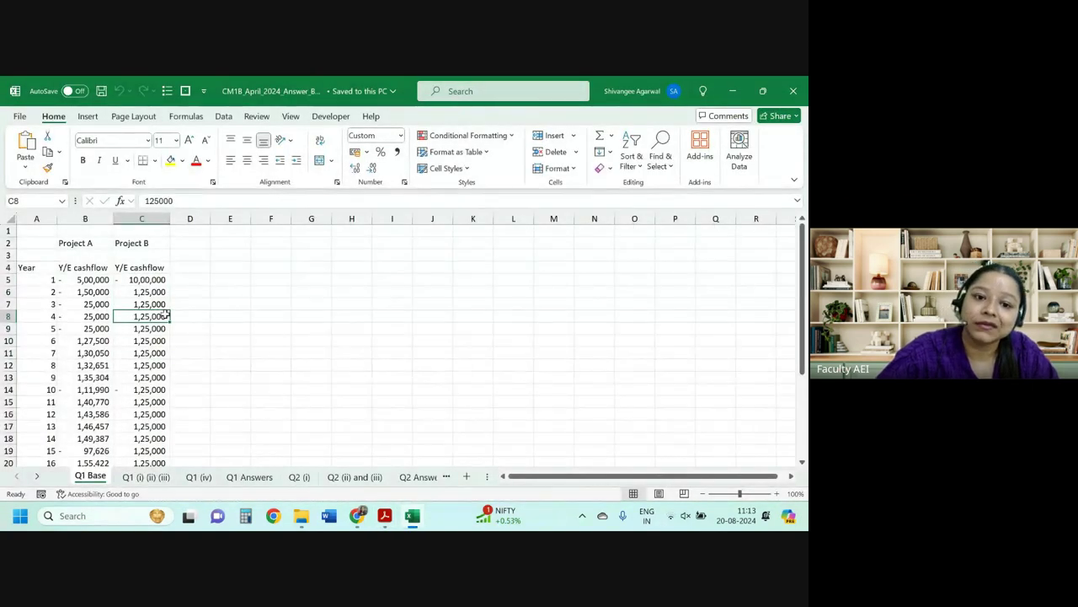
key("alt+Tab")
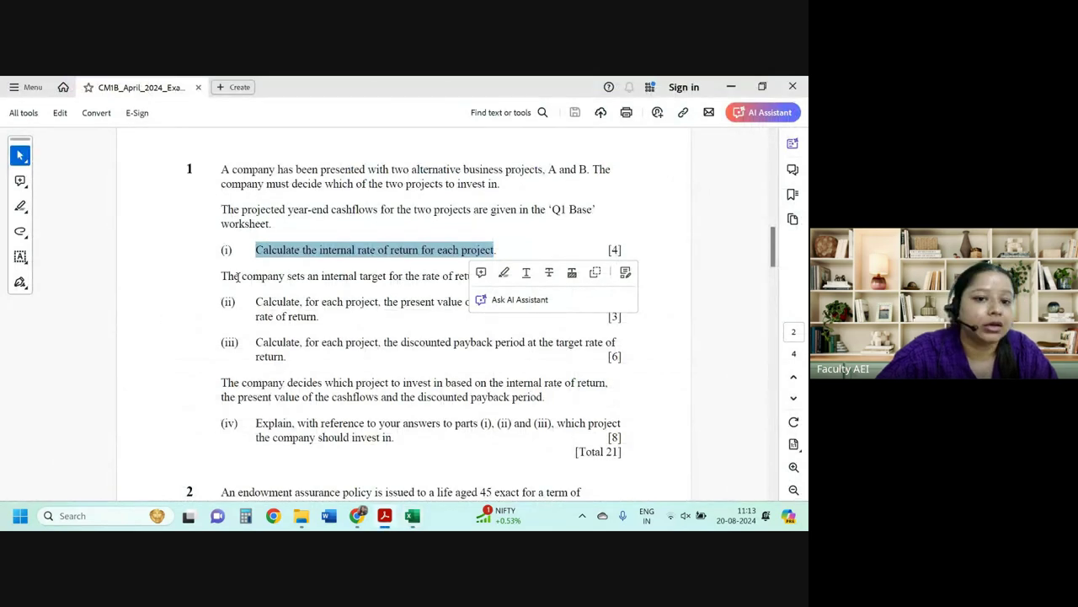
key("alt+Tab")
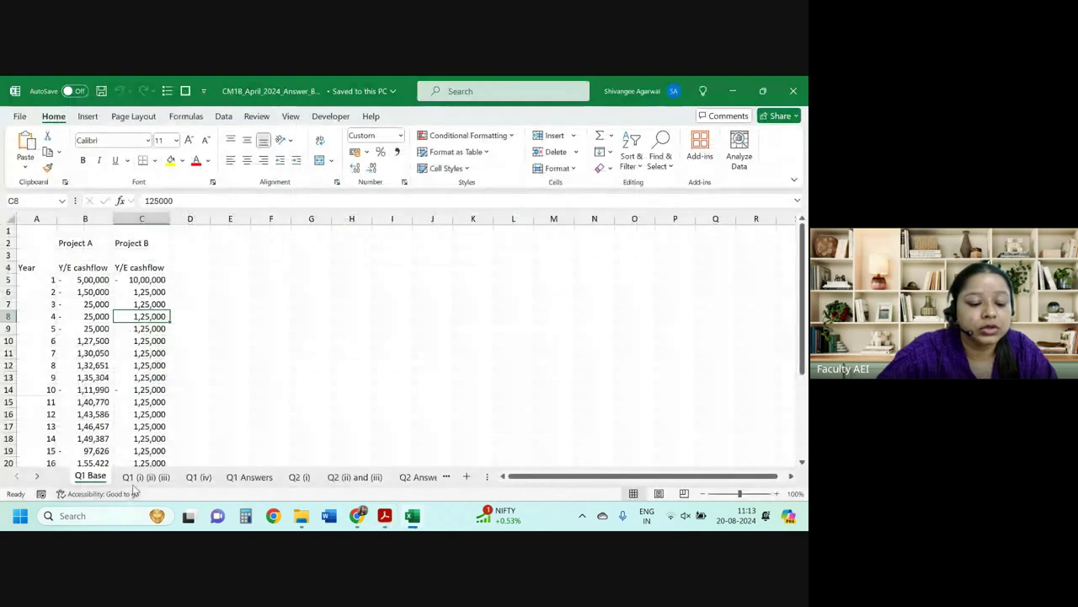
left_click(146, 477)
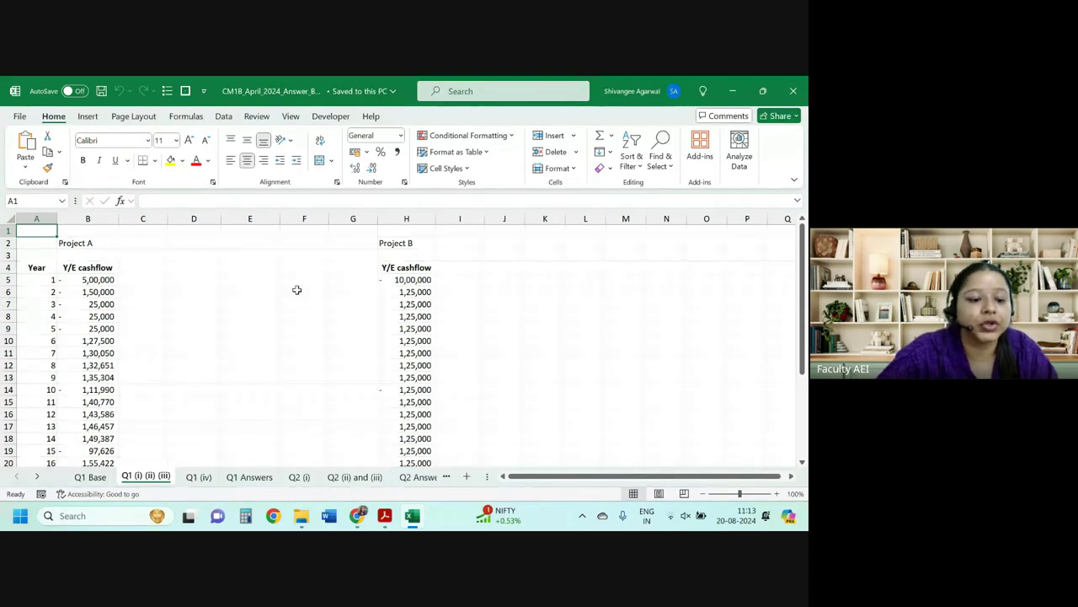
Select C2 beside Project A, then highlight the question's internal target sentence.
left_click(143, 242)
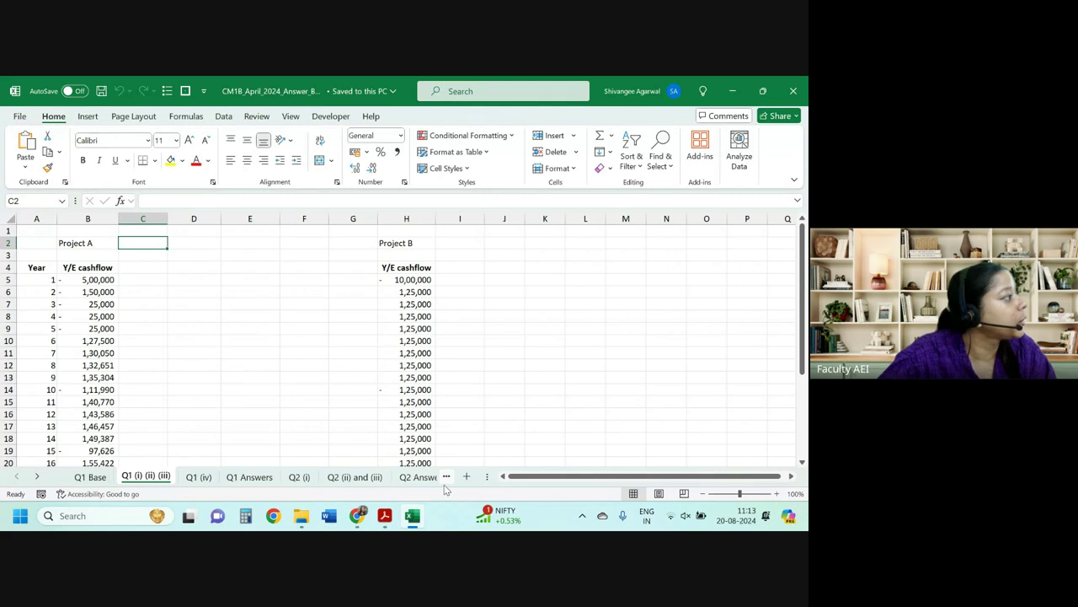
key("alt+Tab")
left_click_drag(240, 276, 418, 278)
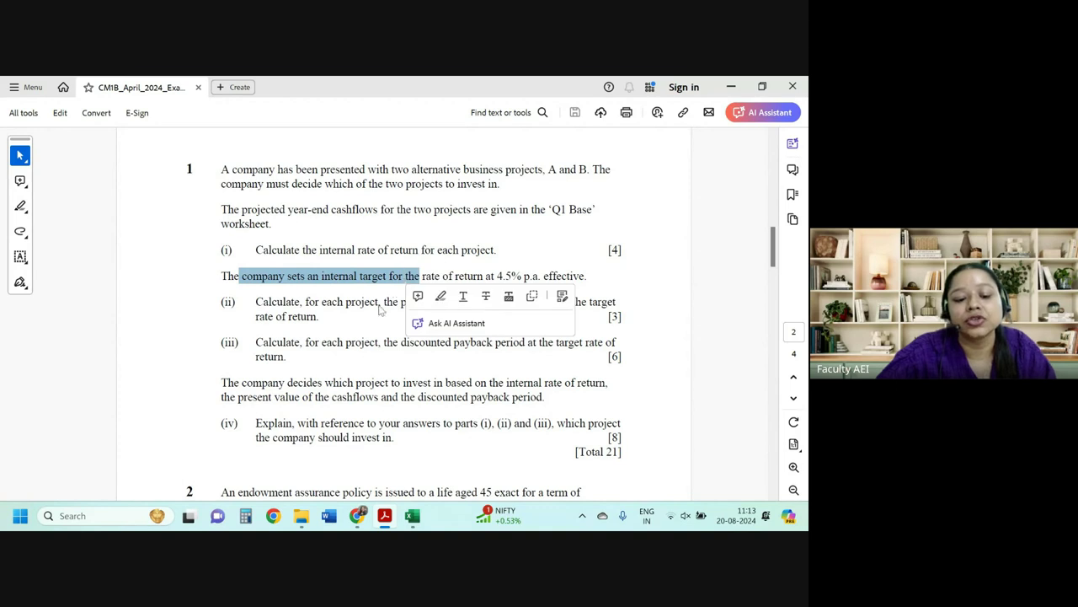
key("alt+Tab")
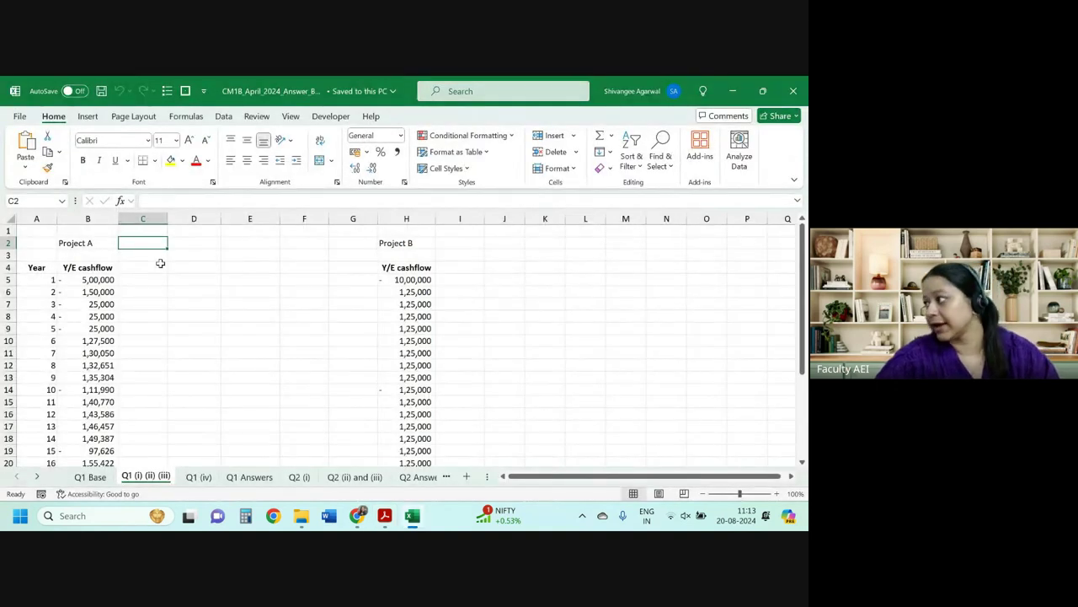
key("alt+Tab")
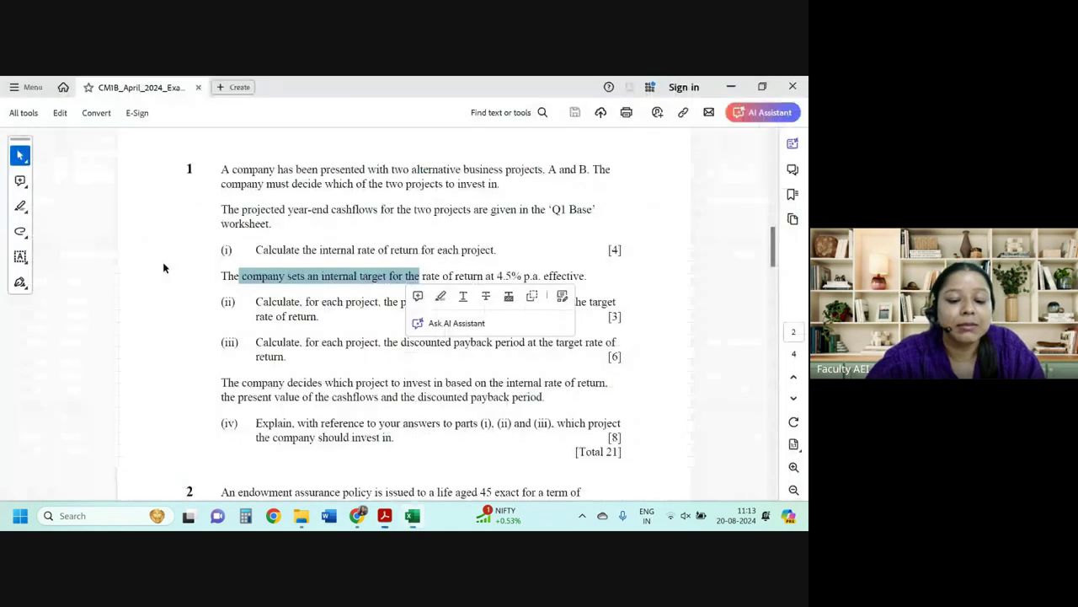
left_click(368, 261)
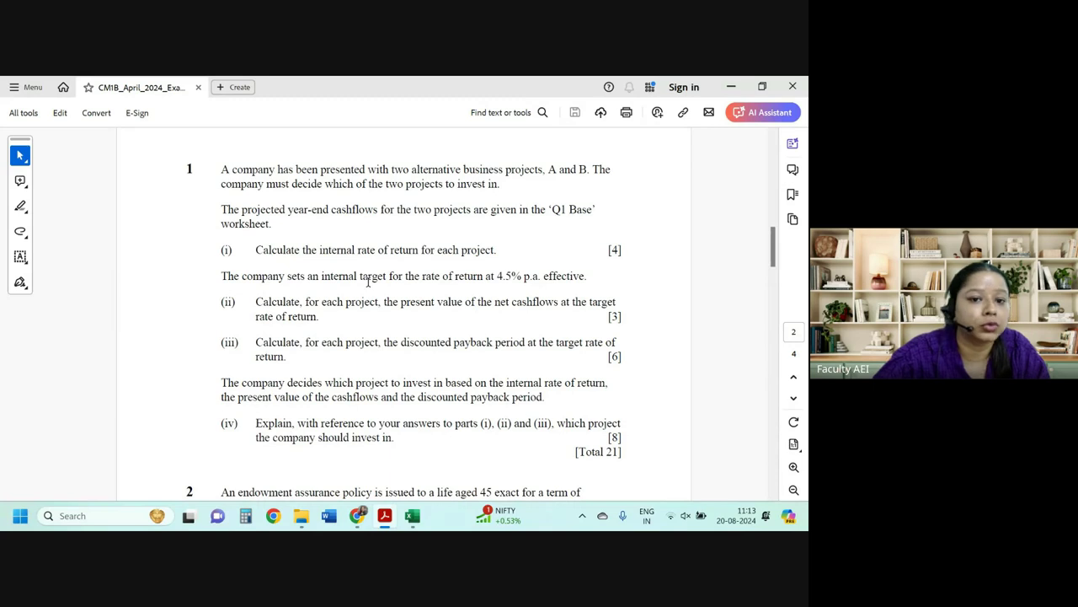
Mark cells C4:C13 and D4:D13 beside Project A's cashflows, then select D2.
key("alt+Tab")
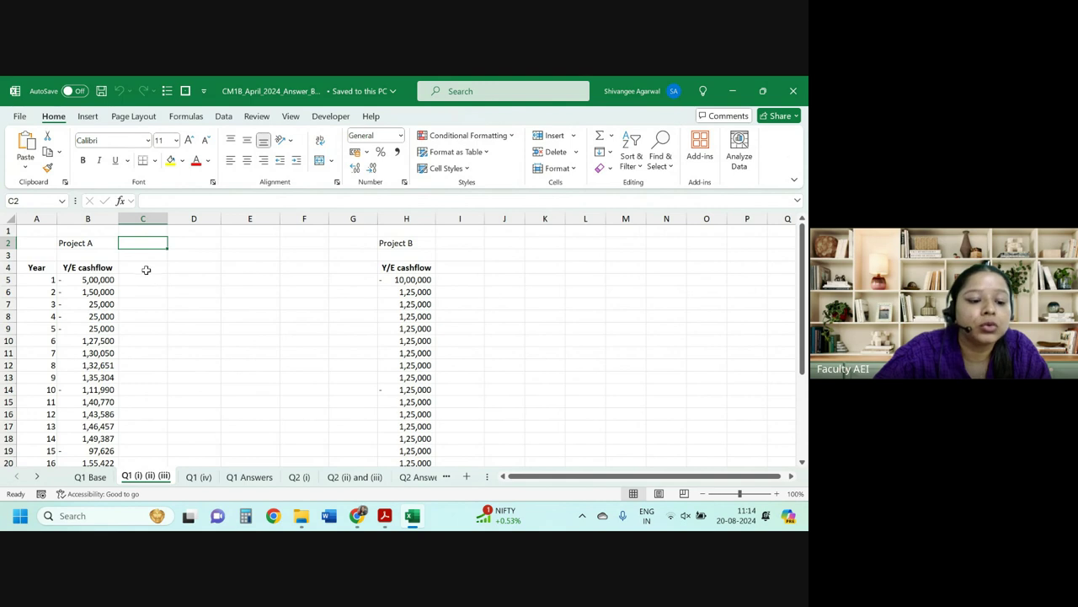
left_click(145, 280)
left_click_drag(145, 268, 145, 376)
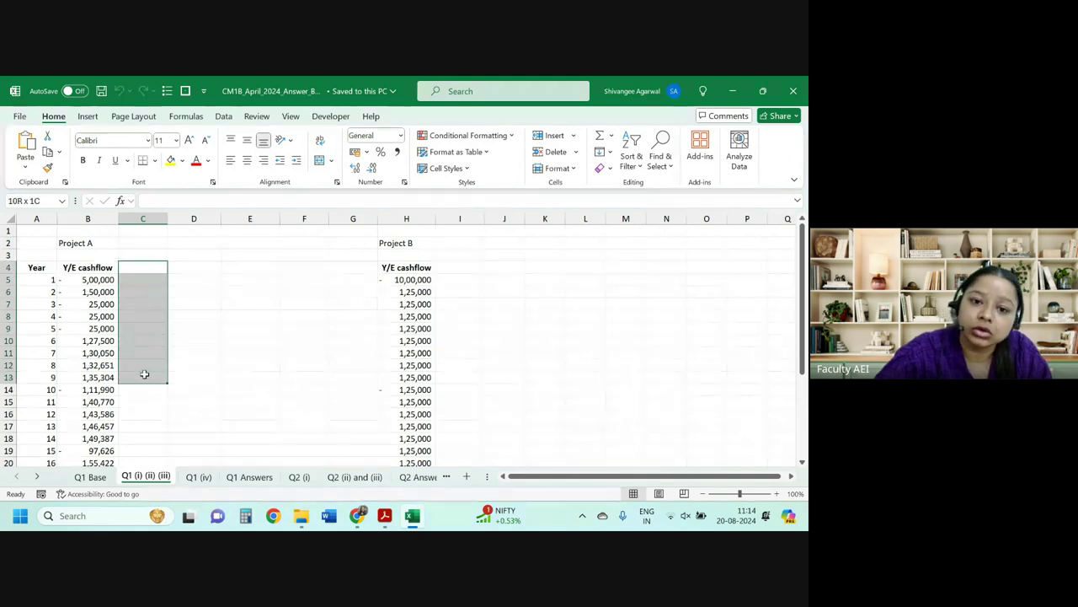
left_click_drag(191, 266, 186, 377)
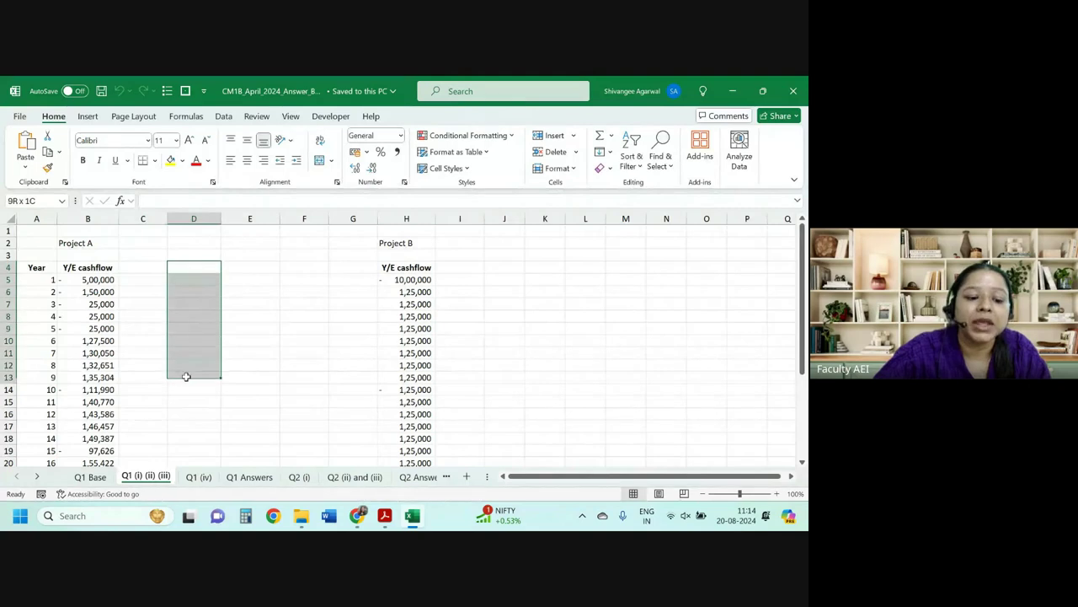
left_click(192, 244)
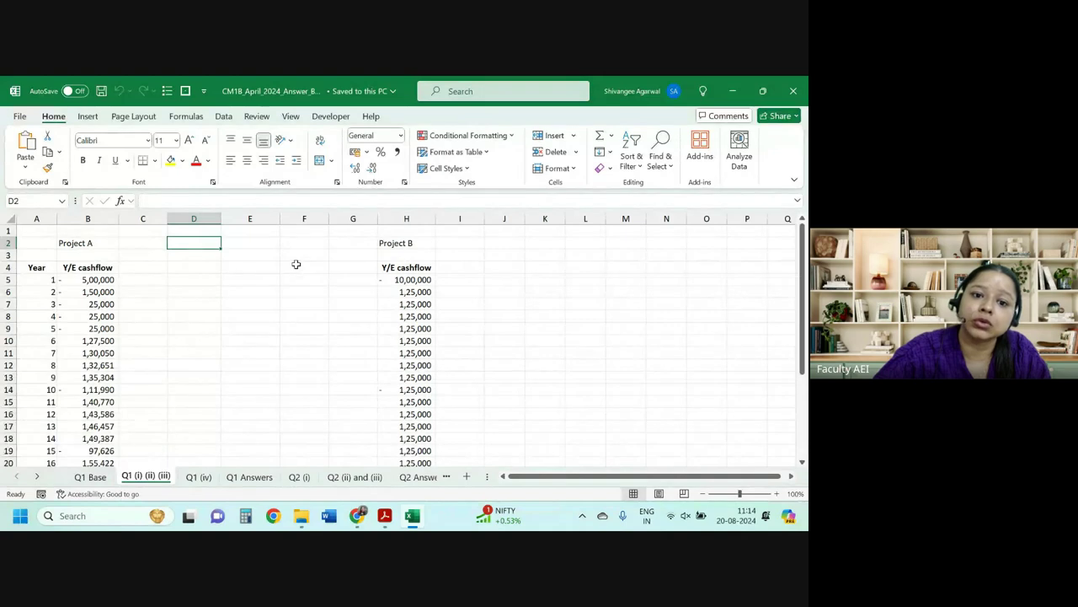
In the exam PDF, highlight the 4.5% internal target rate of return and part (ii)'s present value phrase.
key("alt+Tab")
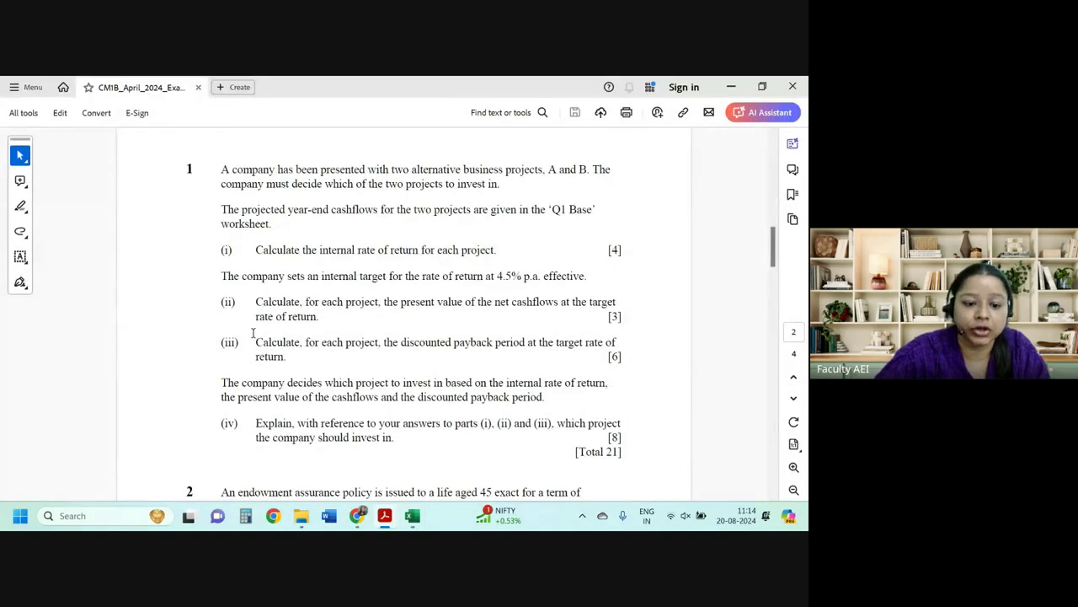
left_click_drag(242, 275, 407, 278)
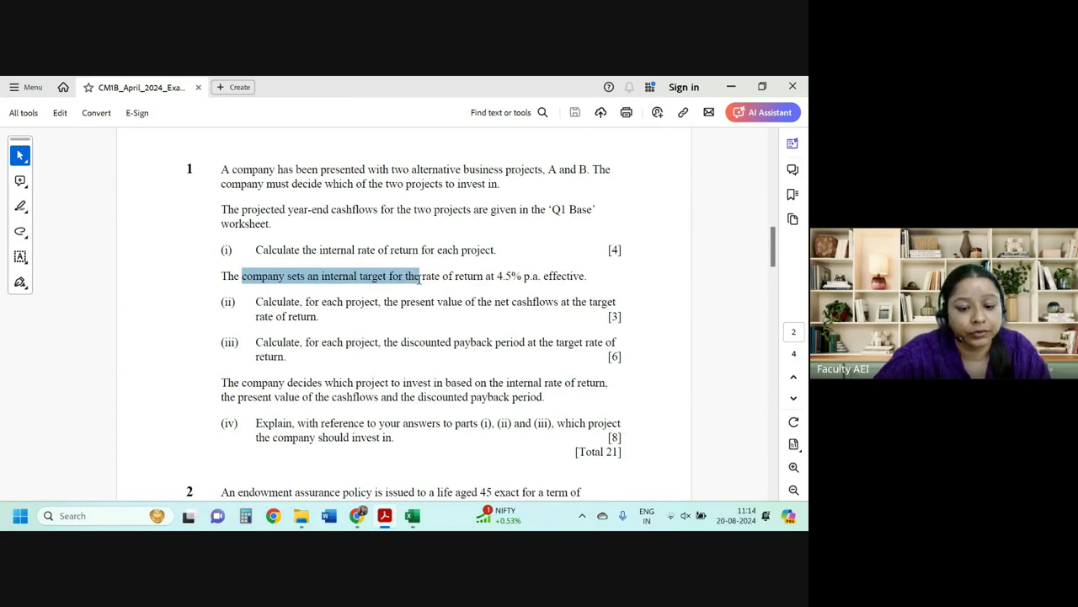
left_click_drag(407, 278, 547, 276)
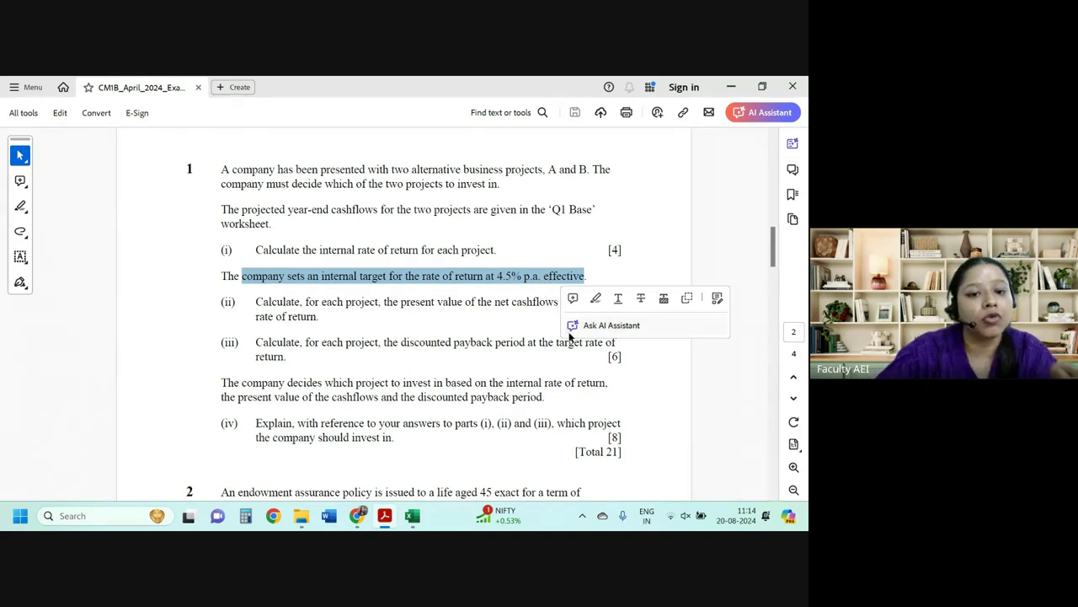
left_click_drag(281, 303, 588, 297)
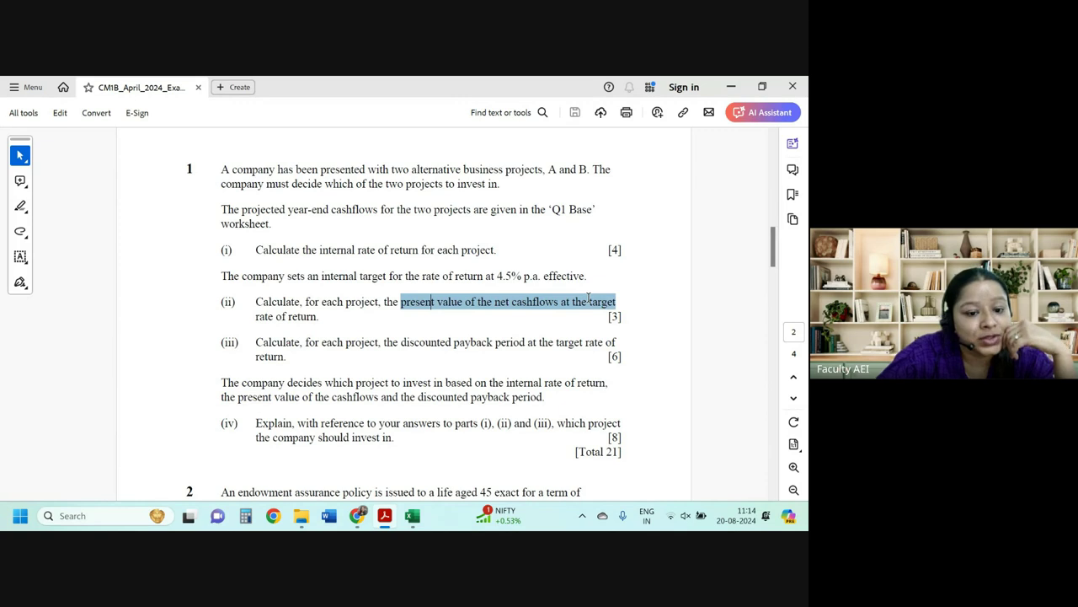
left_click(324, 322)
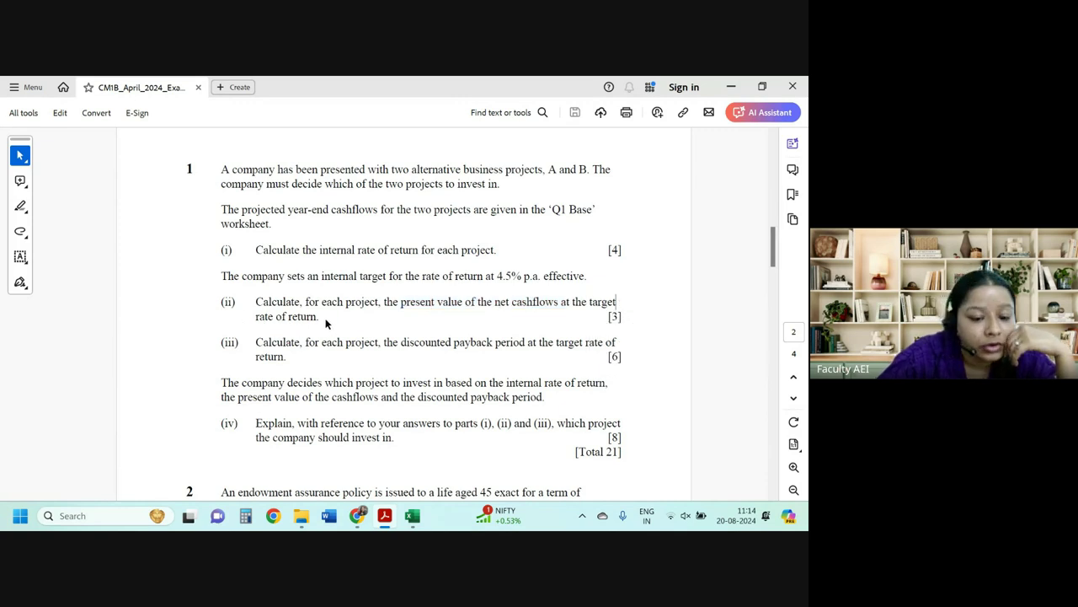
left_click_drag(495, 275, 516, 281)
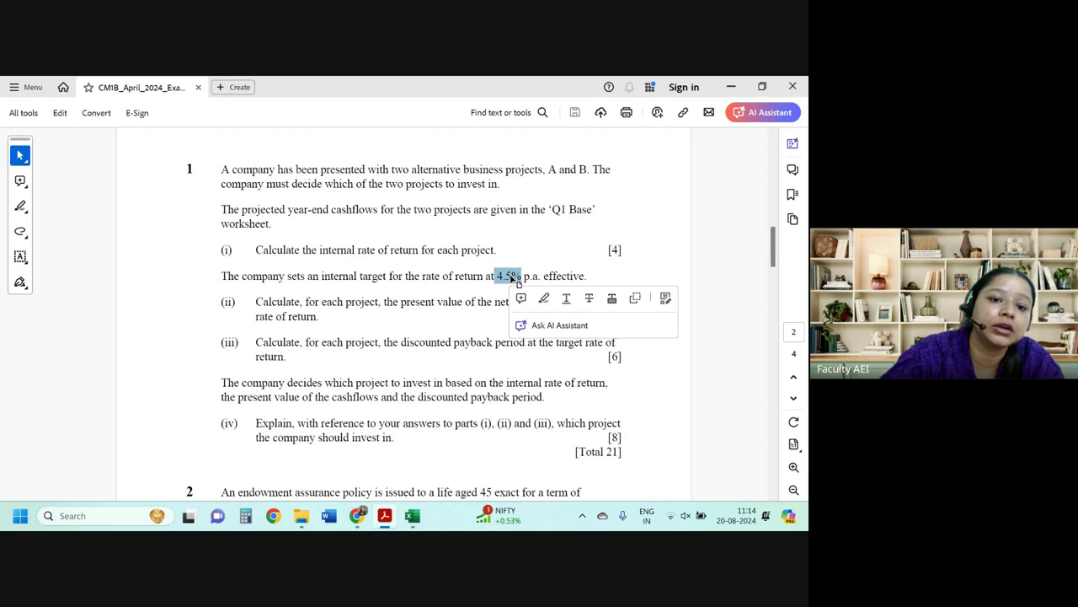
key("alt+Tab")
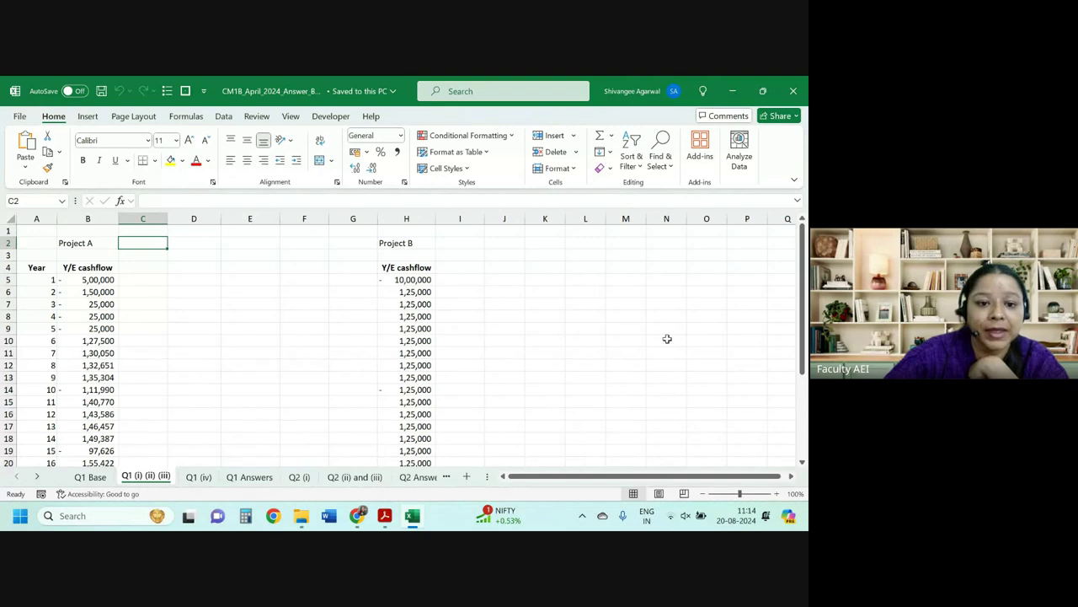
Point out cells C2, D3, D4:D13 and empty column G beside Project A's cashflows.
left_click_drag(140, 267, 160, 404)
left_click(129, 313)
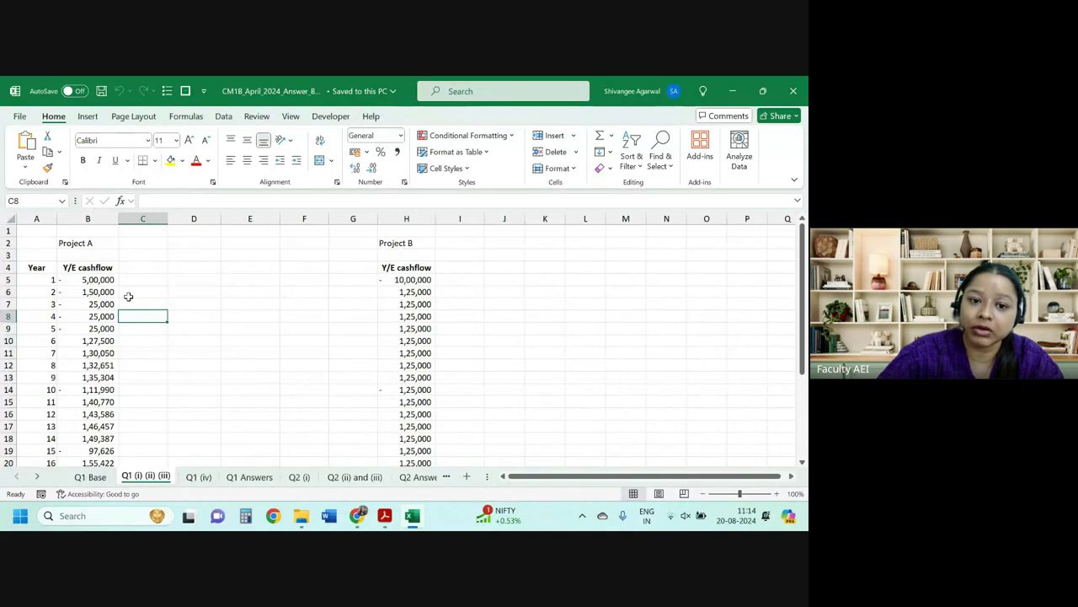
left_click(137, 244)
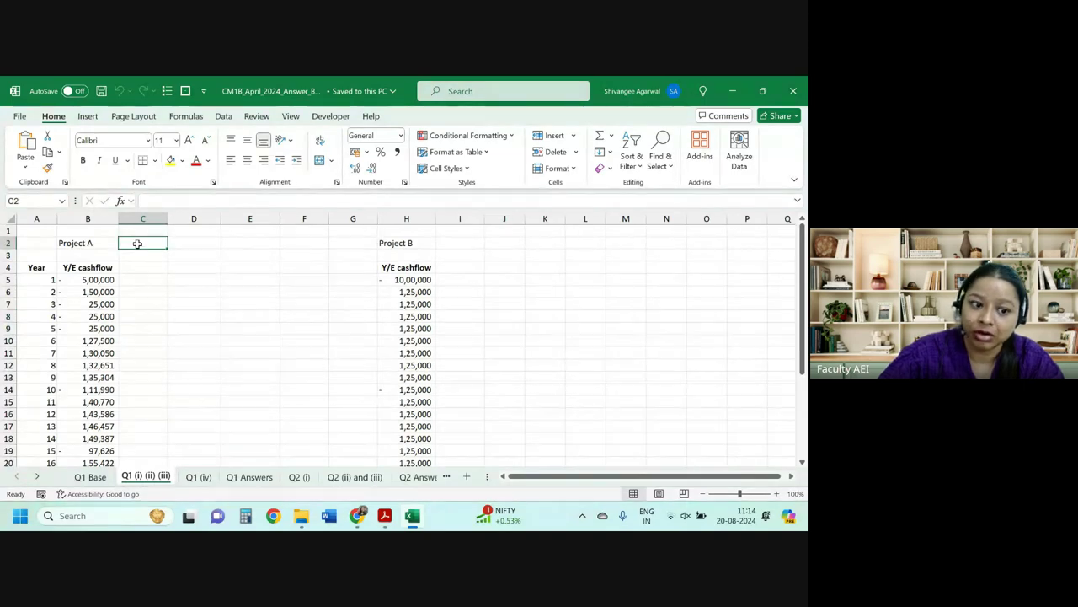
left_click(213, 252)
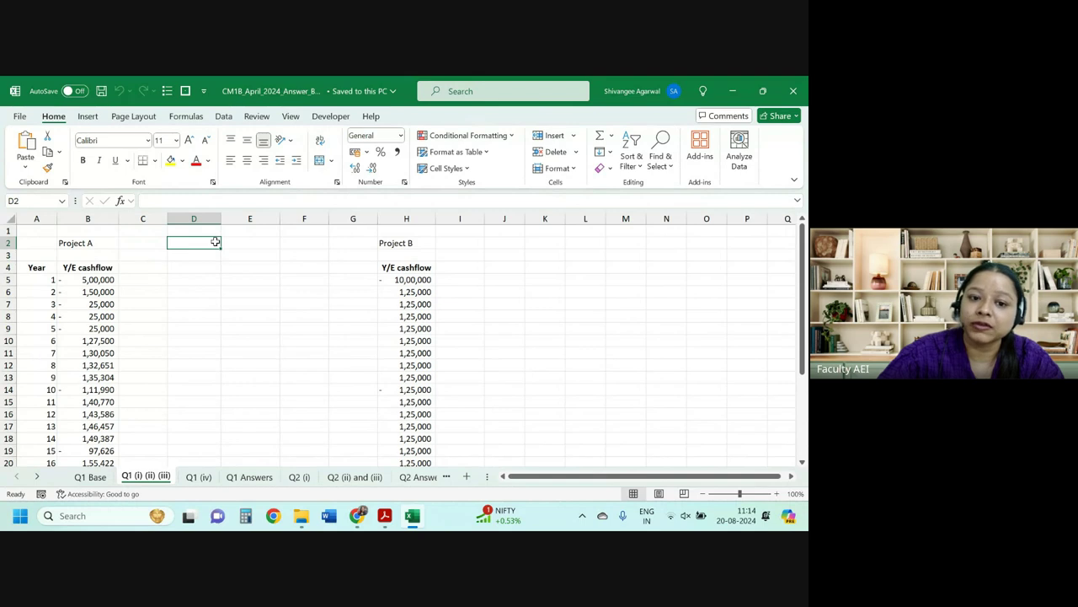
left_click_drag(207, 268, 207, 379)
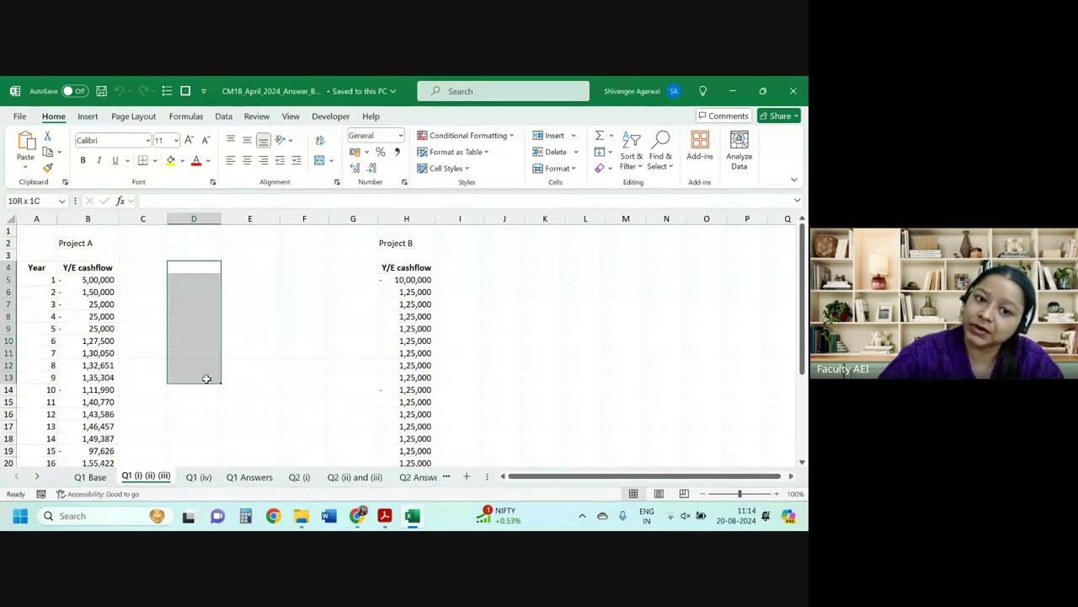
left_click(197, 304)
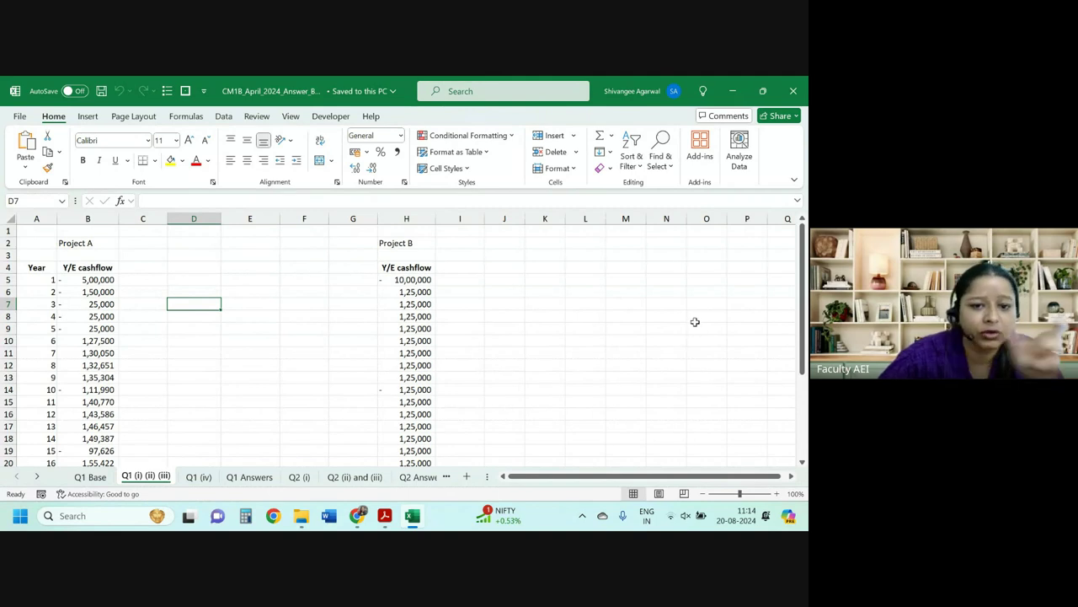
left_click(359, 215)
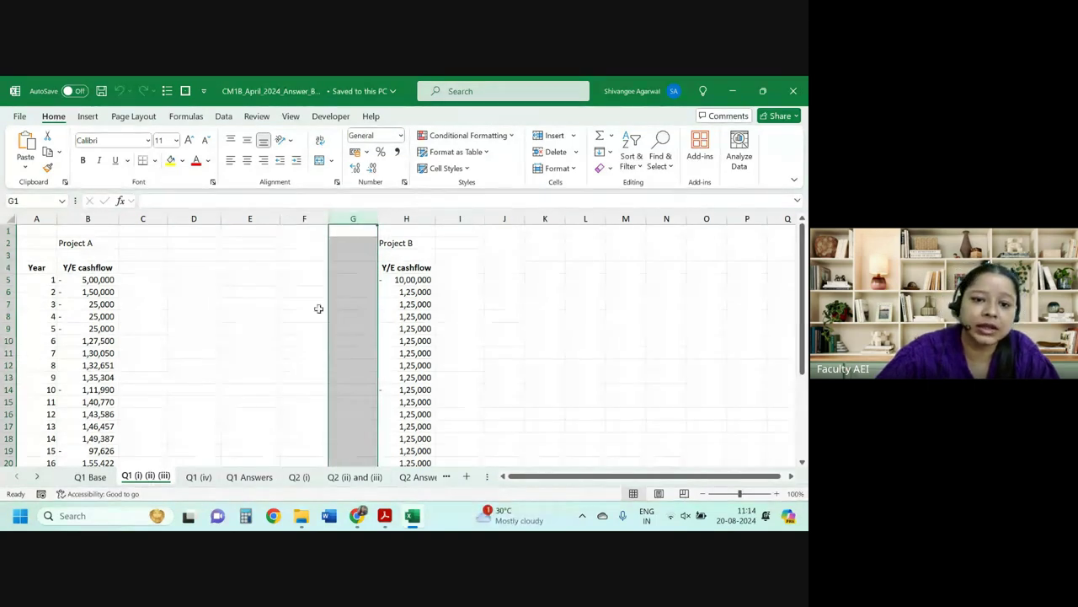
key("alt+Tab")
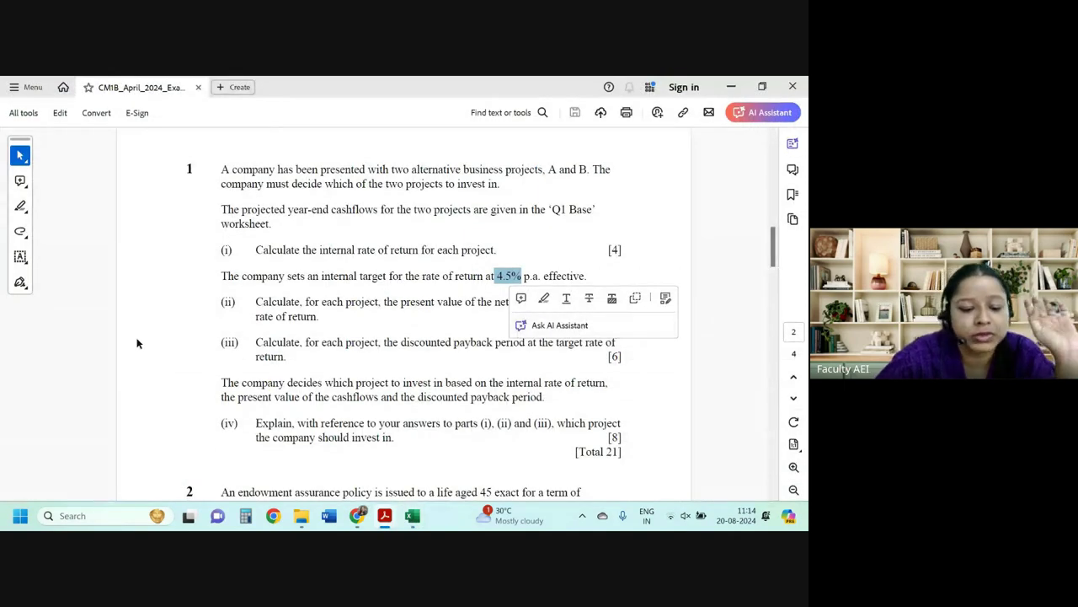
left_click_drag(256, 342, 603, 342)
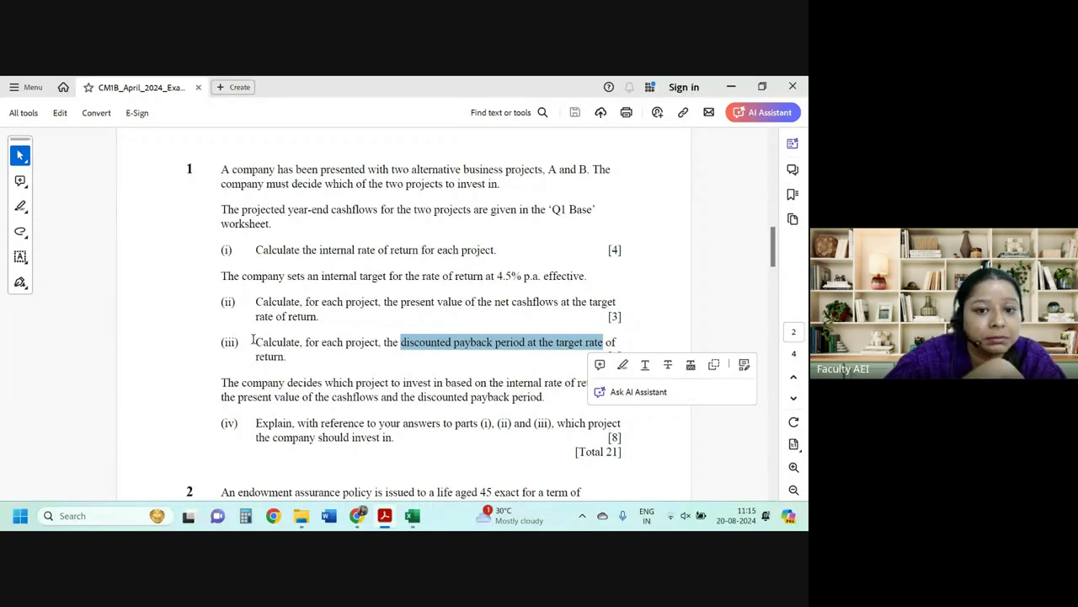
left_click(362, 344)
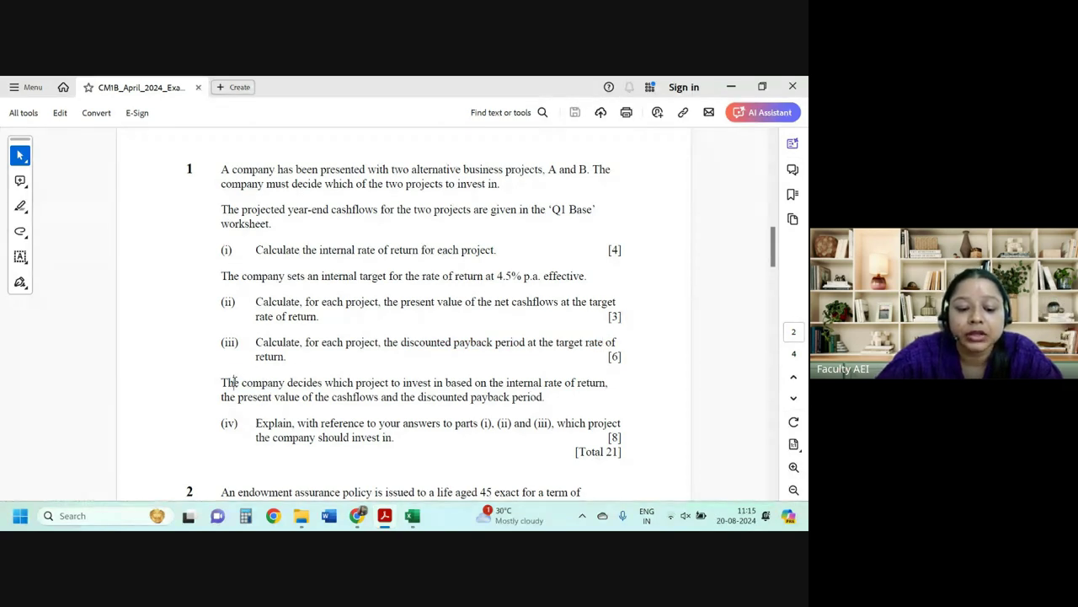
left_click_drag(221, 383, 607, 383)
left_click(517, 381)
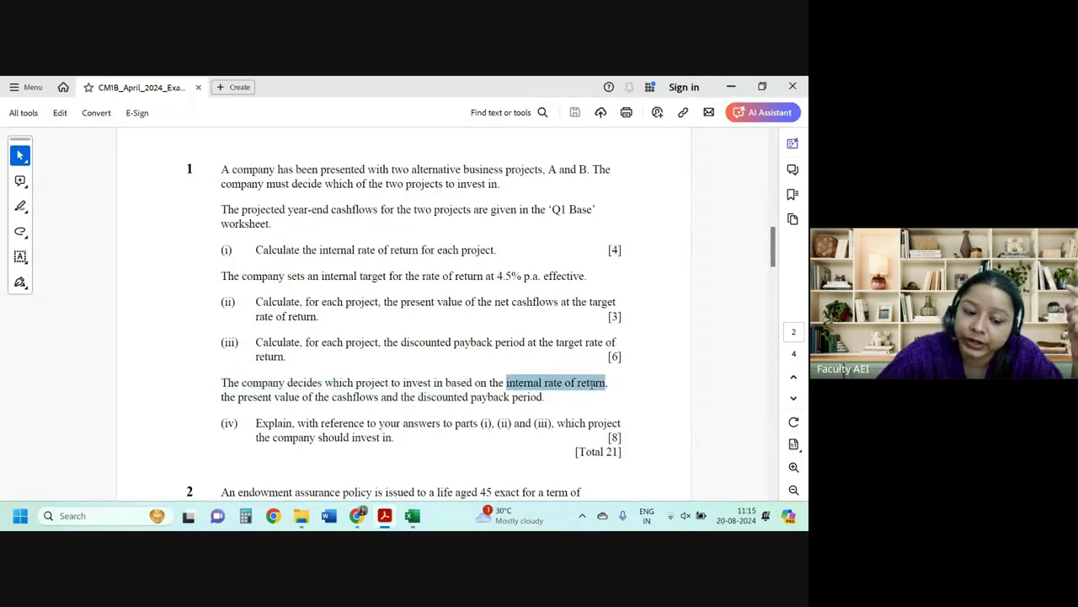
left_click_drag(238, 397, 509, 397)
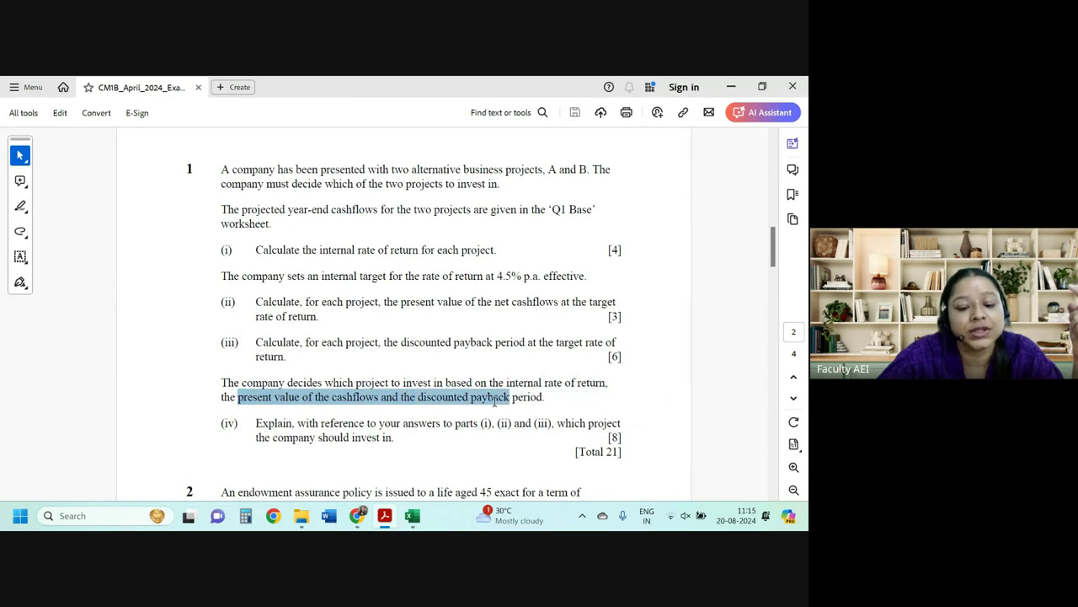
left_click_drag(256, 423, 621, 423)
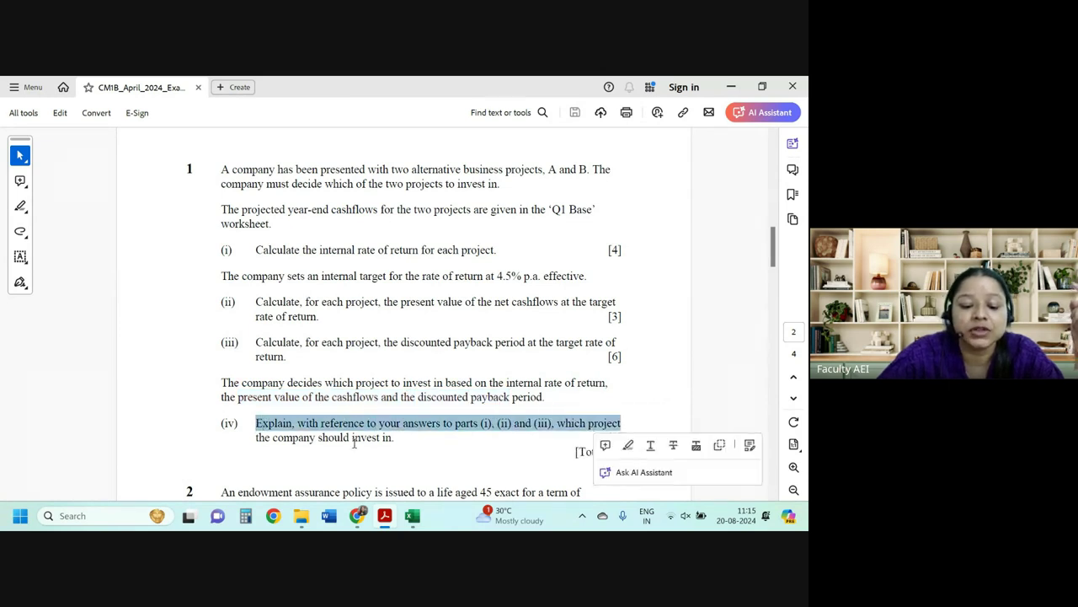
left_click_drag(403, 423, 316, 437)
left_click_drag(319, 249, 419, 249)
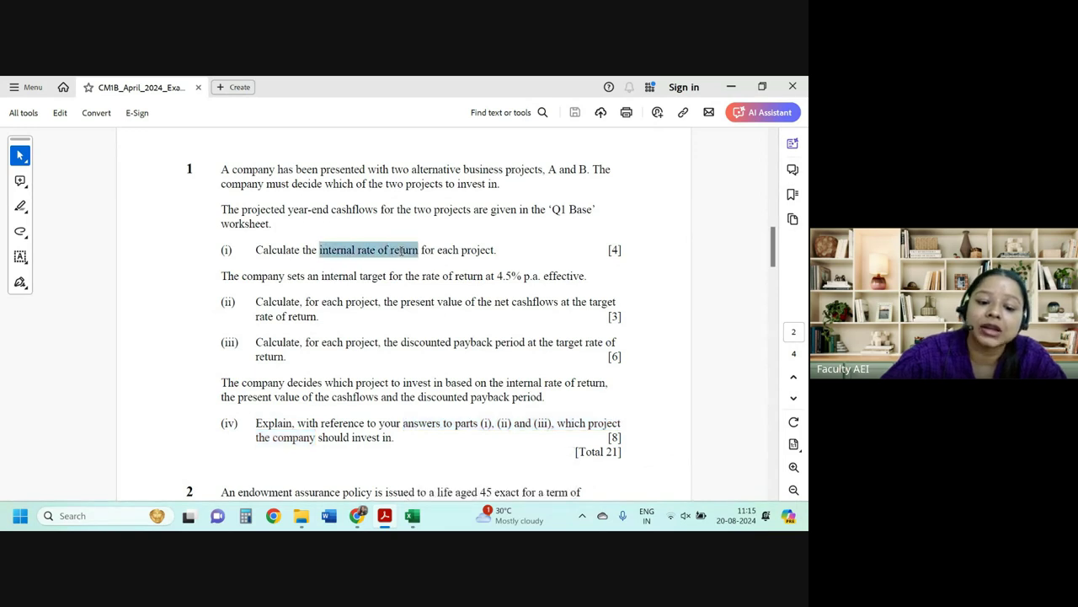
left_click_drag(319, 316, 465, 305)
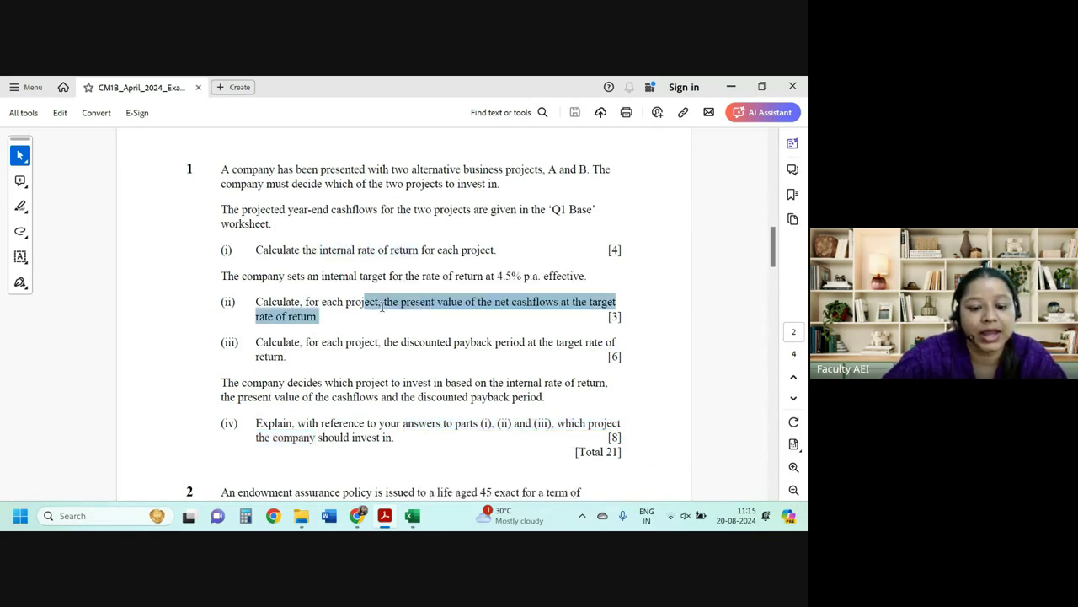
left_click_drag(384, 342, 493, 342)
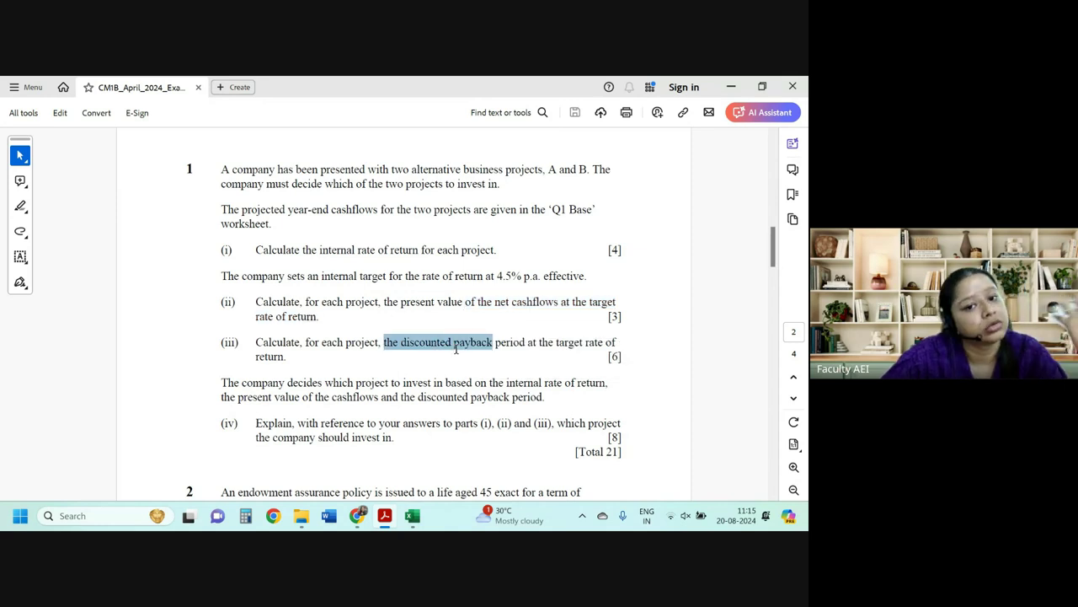
left_click(317, 234)
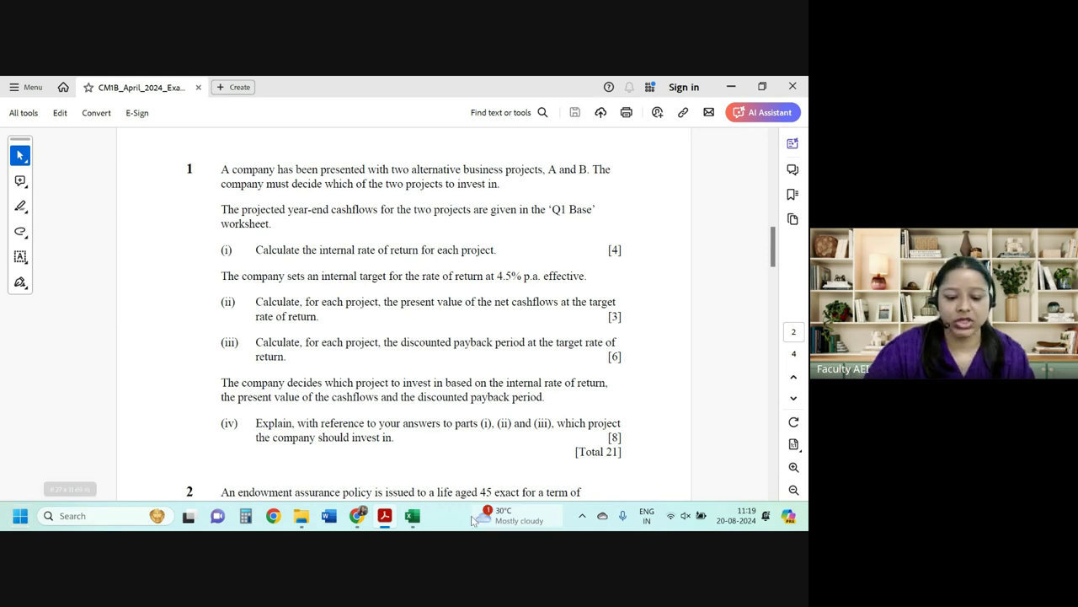
mouse_move(425, 518)
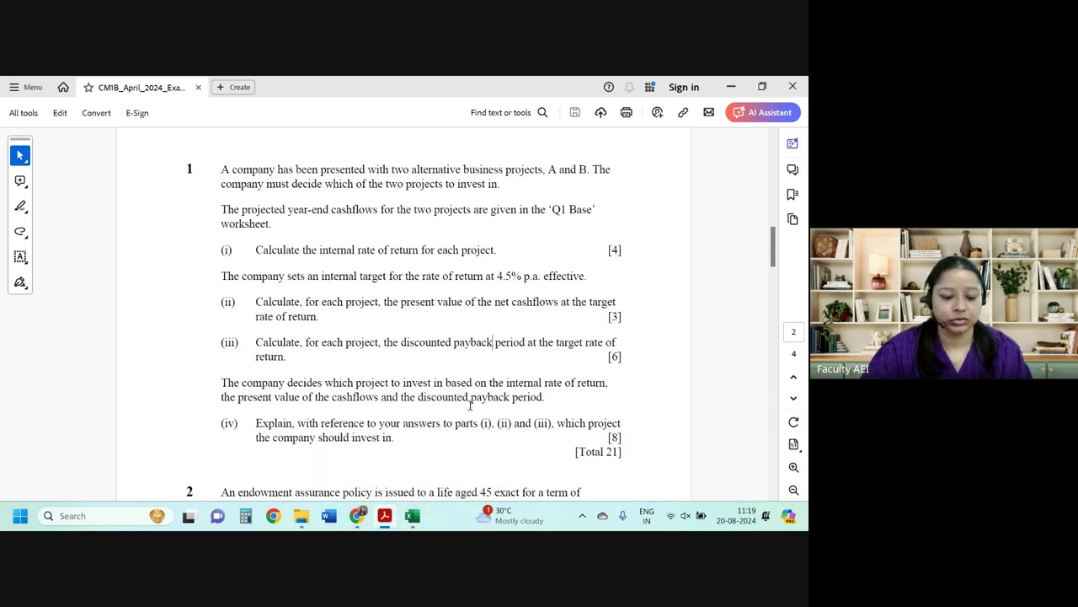
Enter the heading IRR in cell C2 above Project A's cashflows.
left_click(412, 516)
left_click(160, 268)
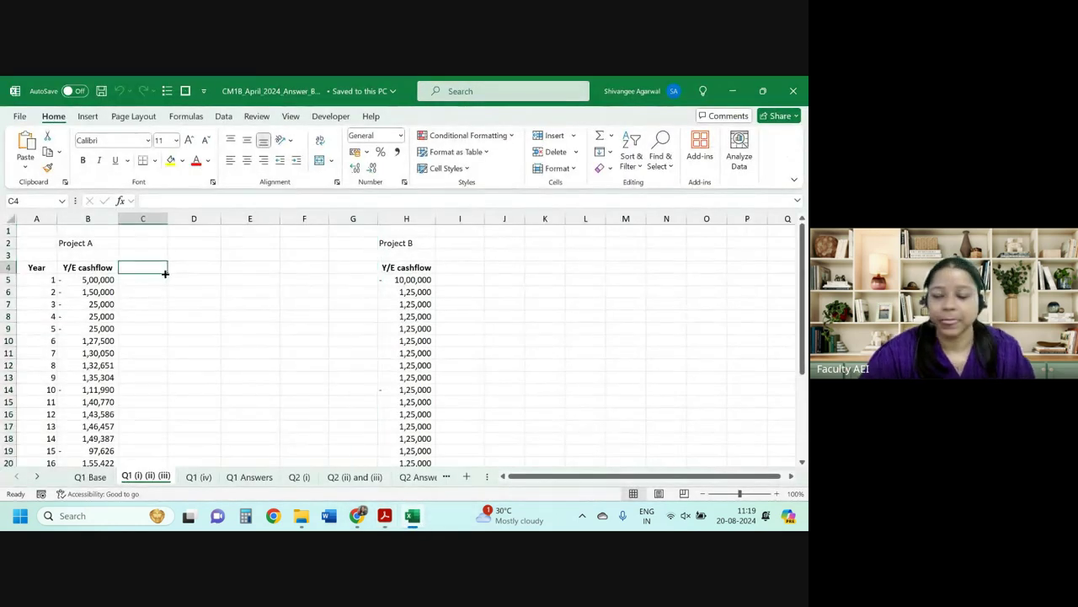
left_click(144, 255)
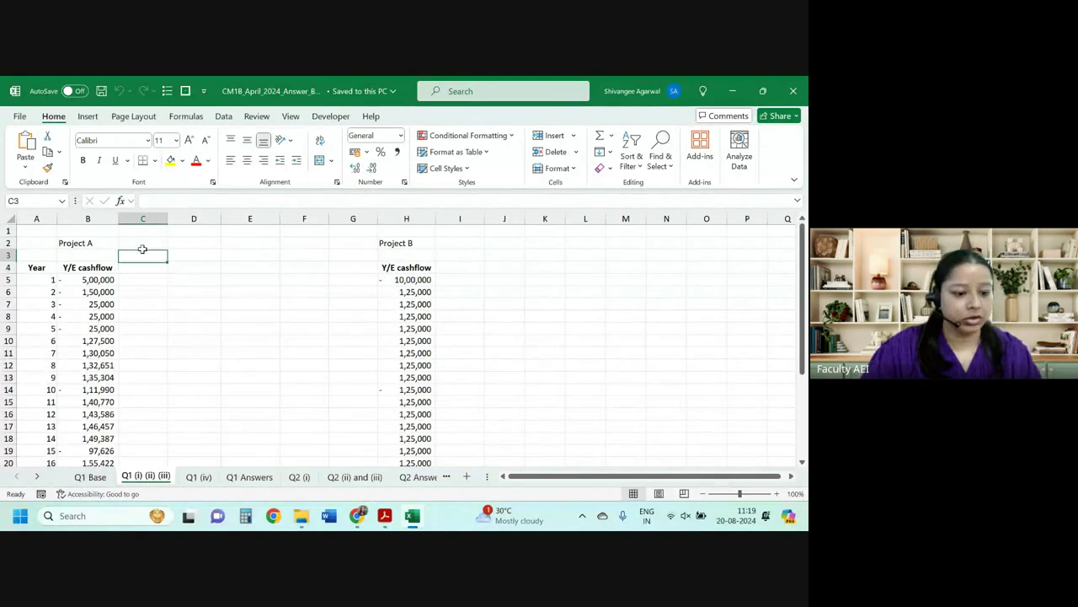
left_click(149, 244)
type("IRR")
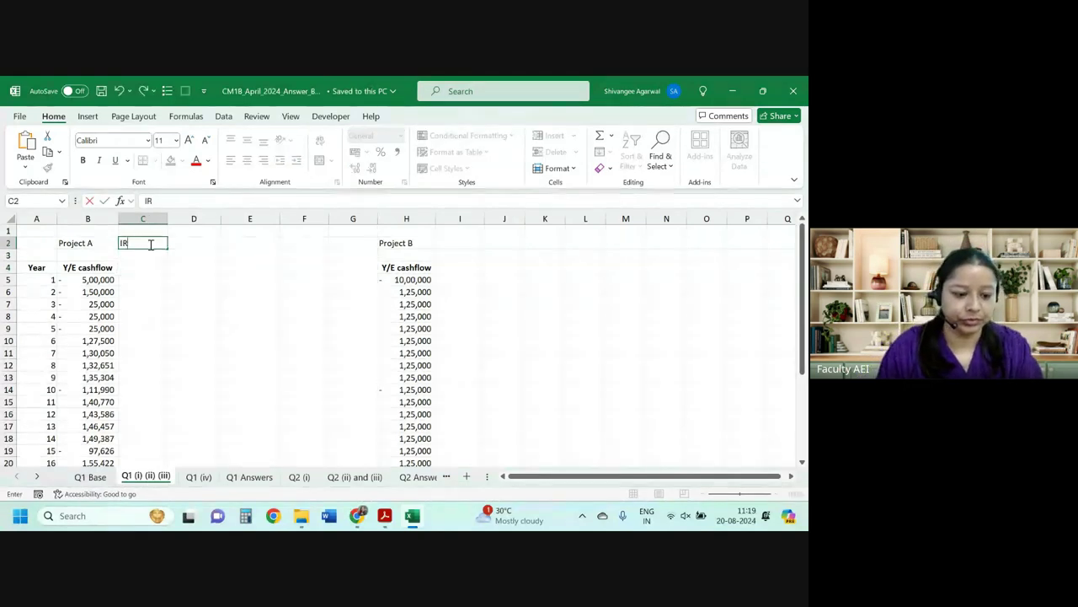
key("Return")
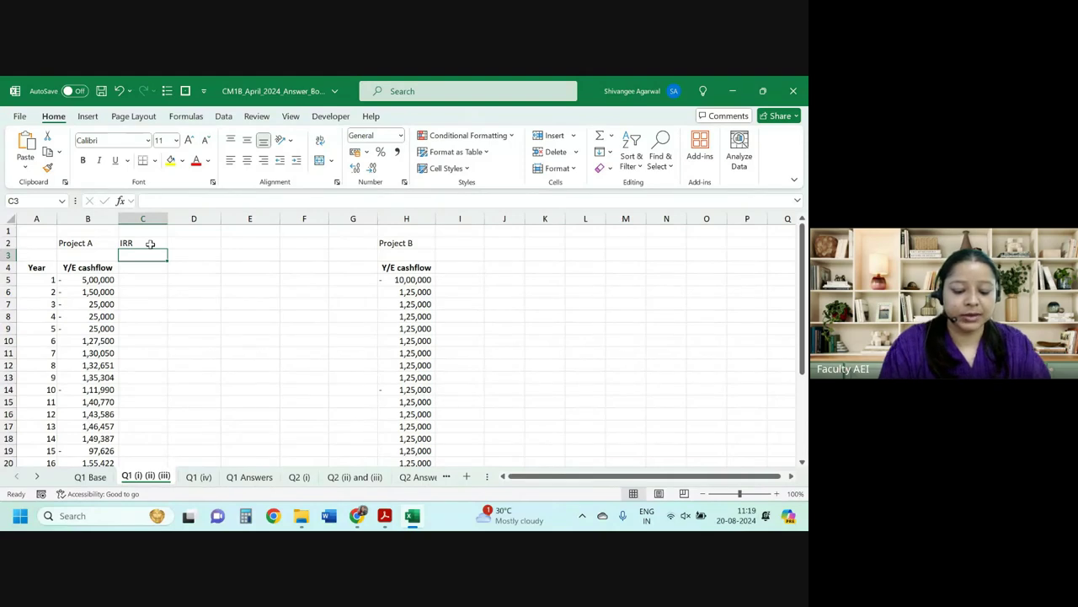
Enter a 3% trial rate in C3, displayed as 3.00%.
type("3")
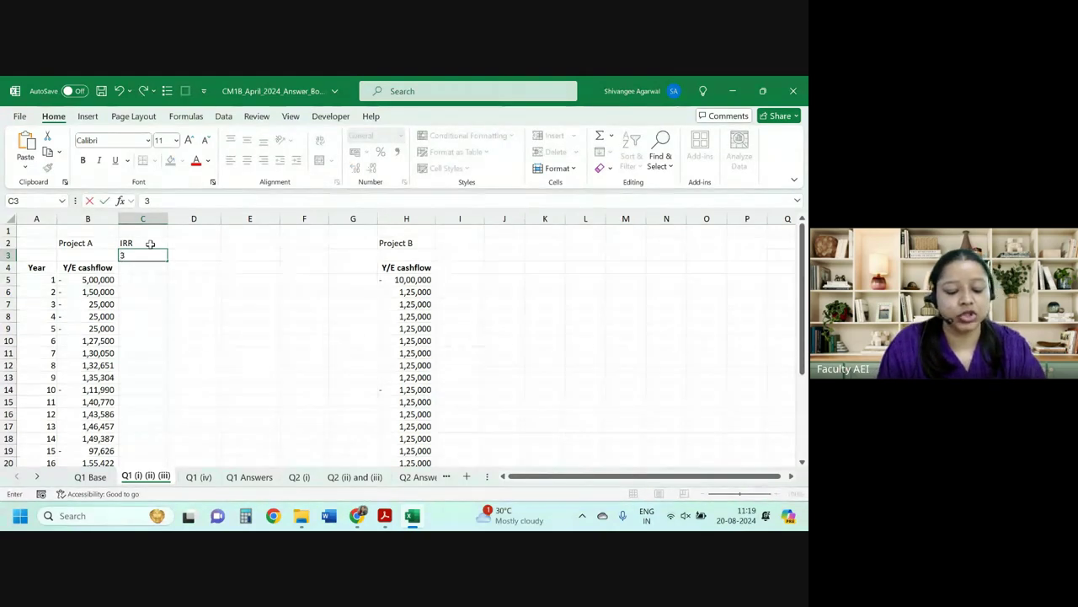
type("%")
key("Return")
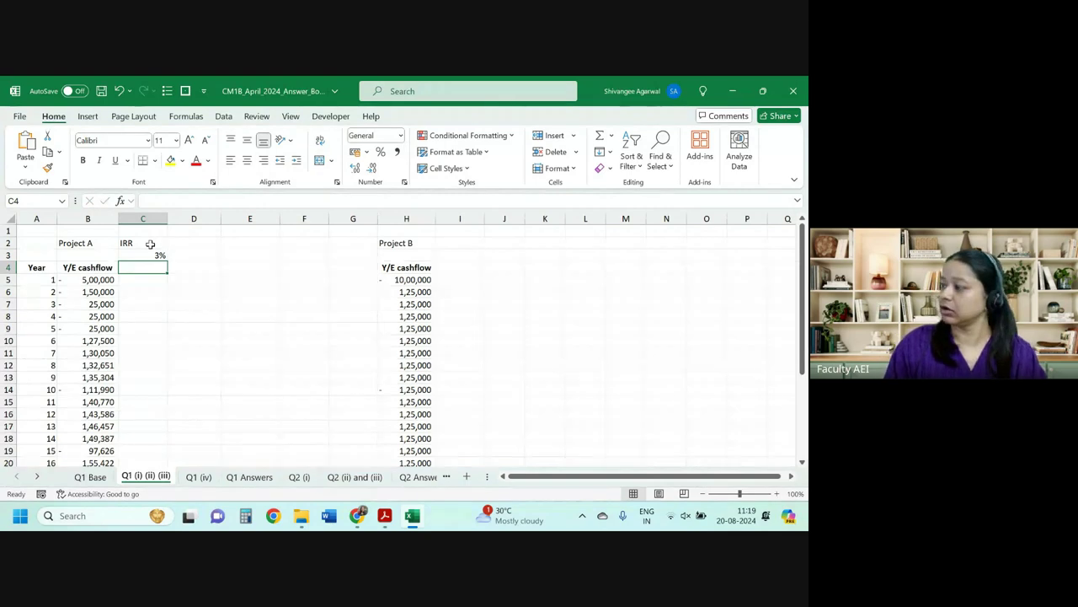
key("Up")
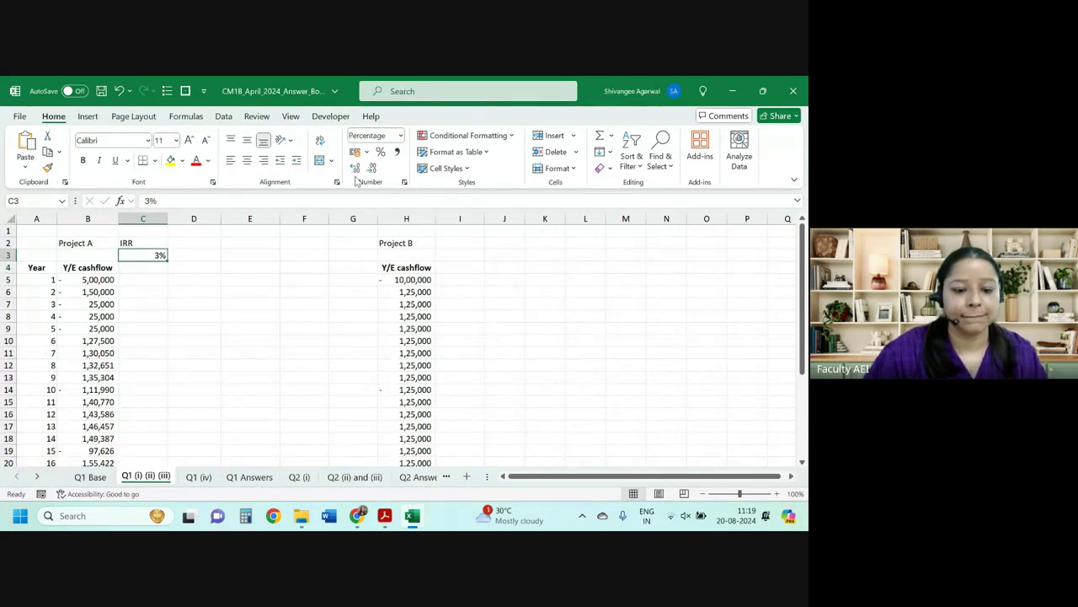
left_click(355, 167)
left_click(355, 168)
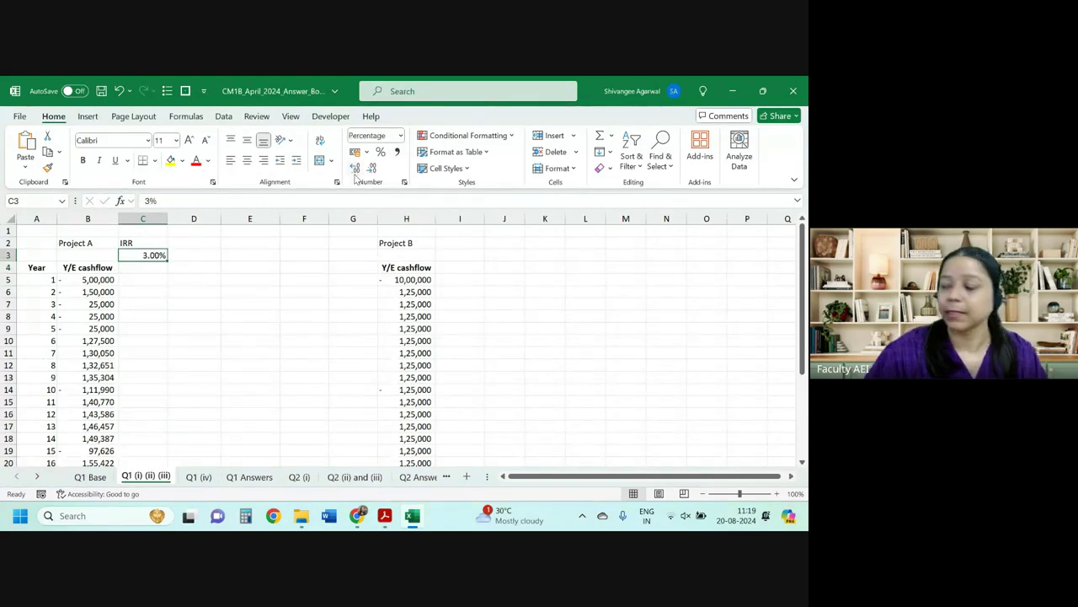
Discount Project A's cashflows at 3.00% in C5:C29 with =B5*(1+$C$3)^-A5, shown as whole numbers.
left_click(139, 279)
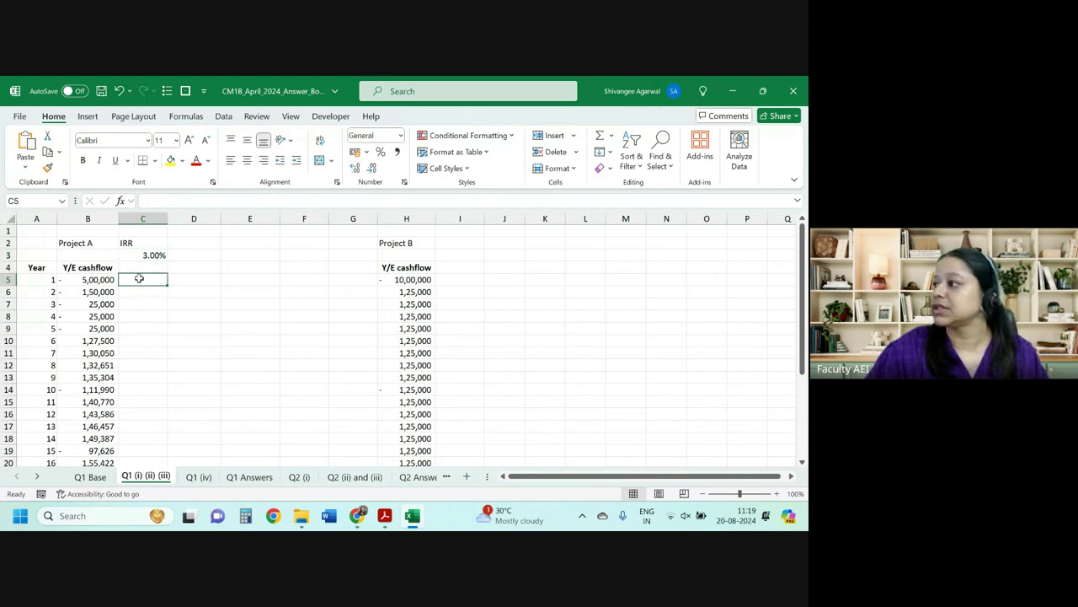
type("=")
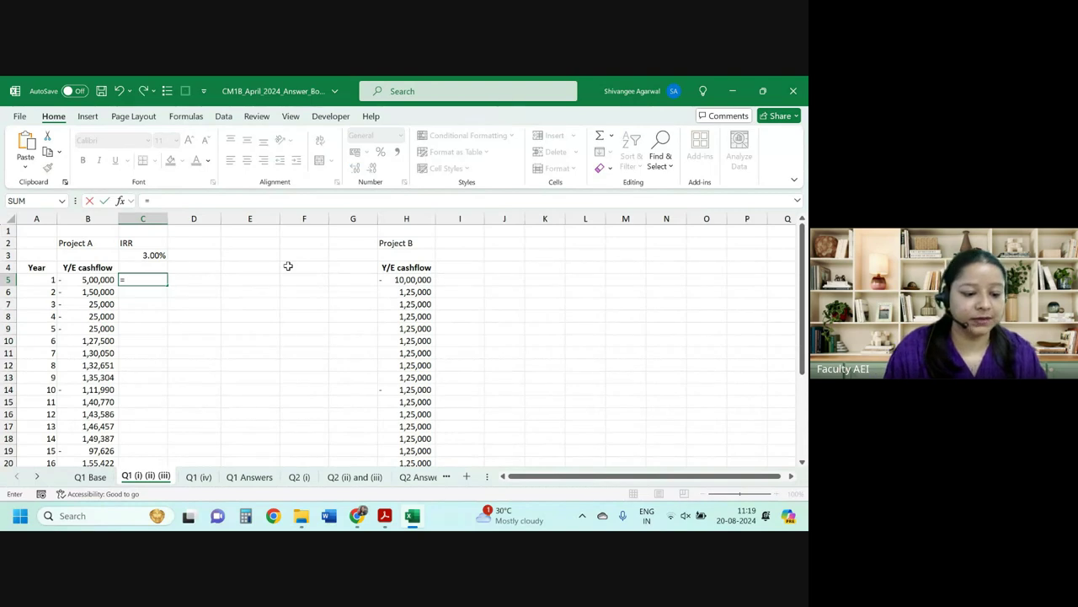
key("Left")
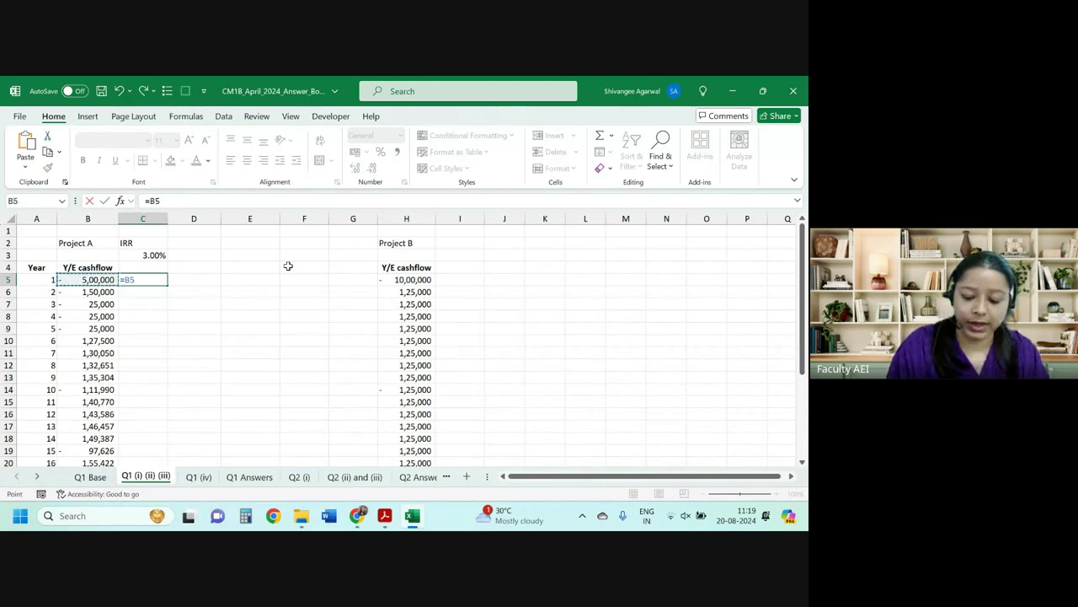
type("*(")
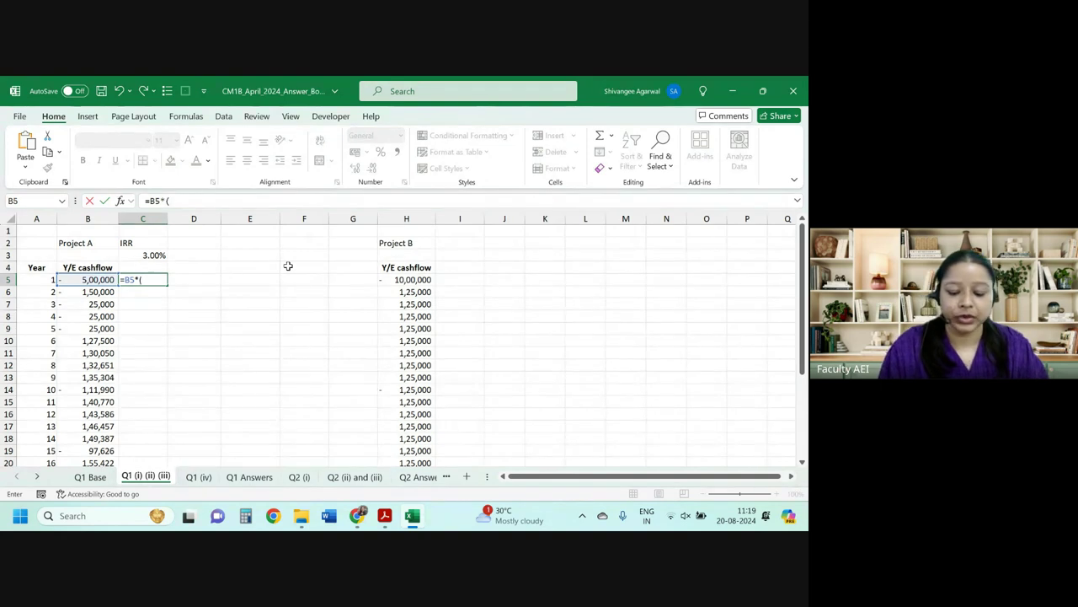
type("1+")
key("Up")
key("Up")
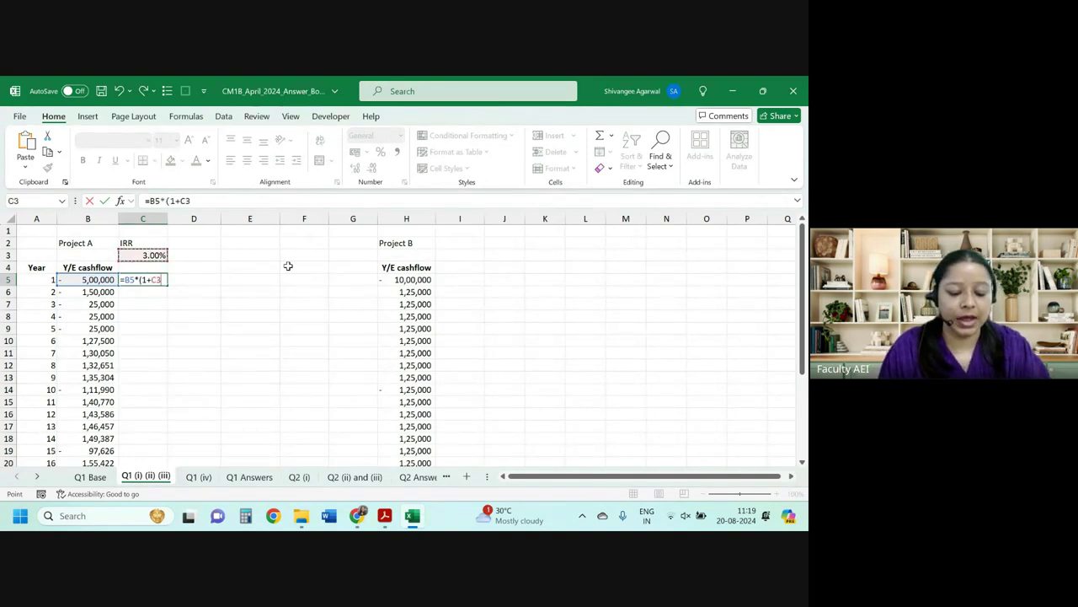
key("F4")
type("$C$3)^")
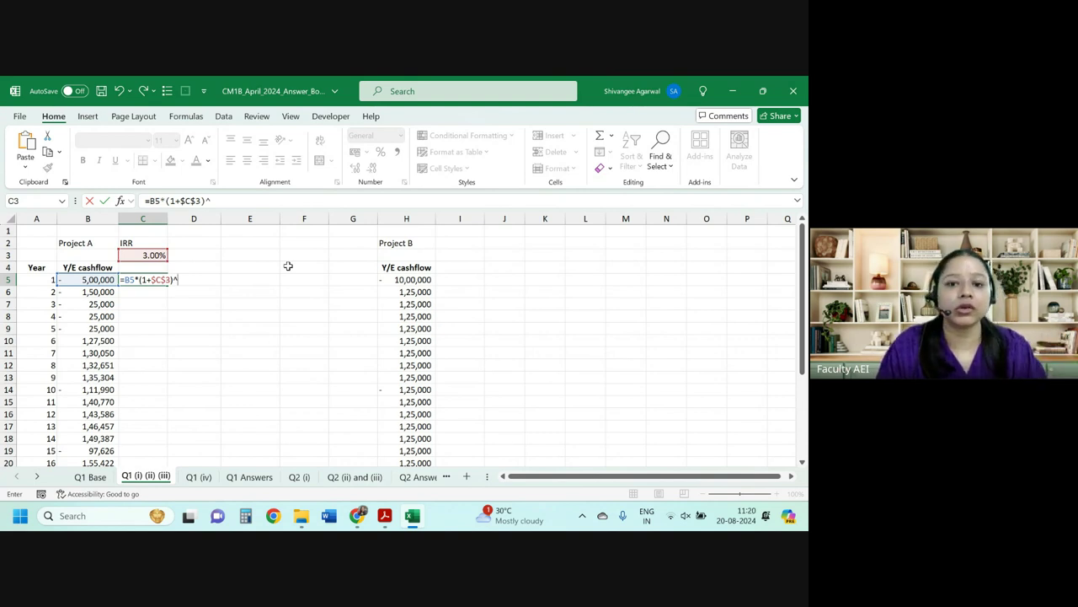
type("-")
key("Left")
key("Left")
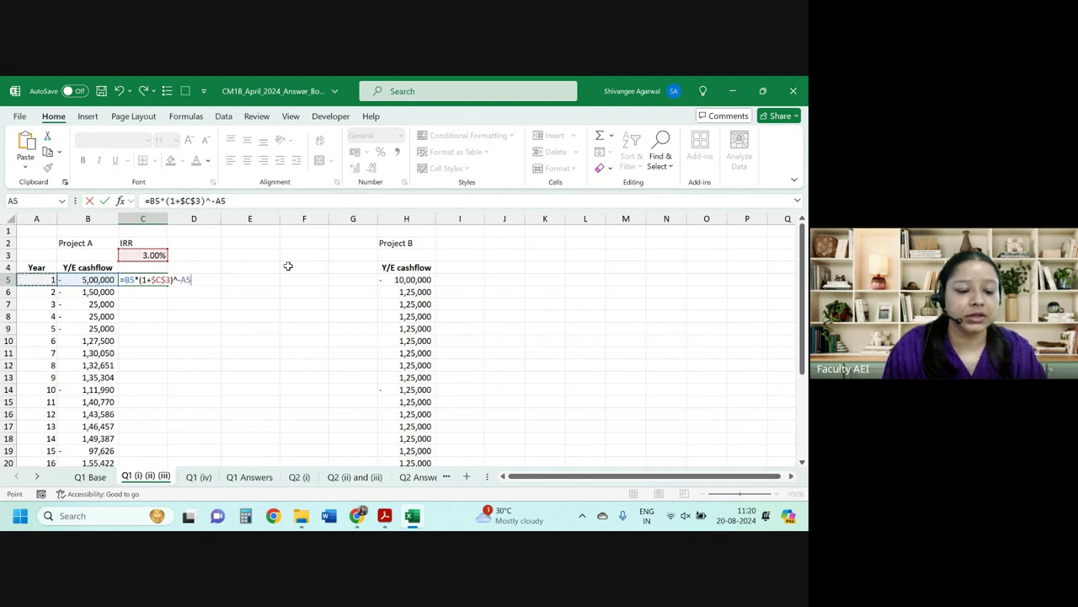
key("Return")
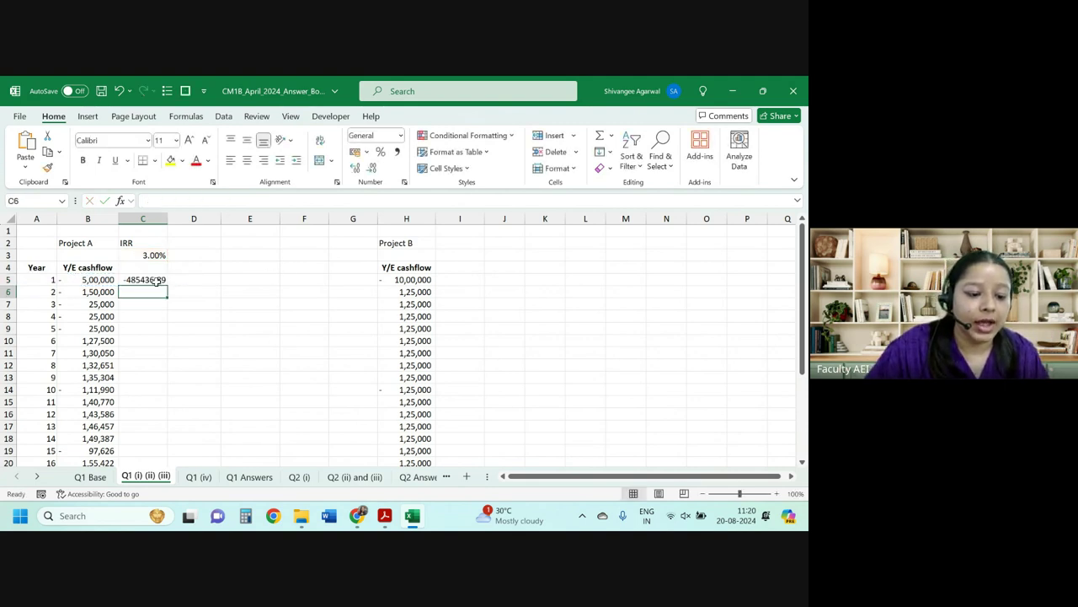
left_click(156, 281)
double_click(167, 286)
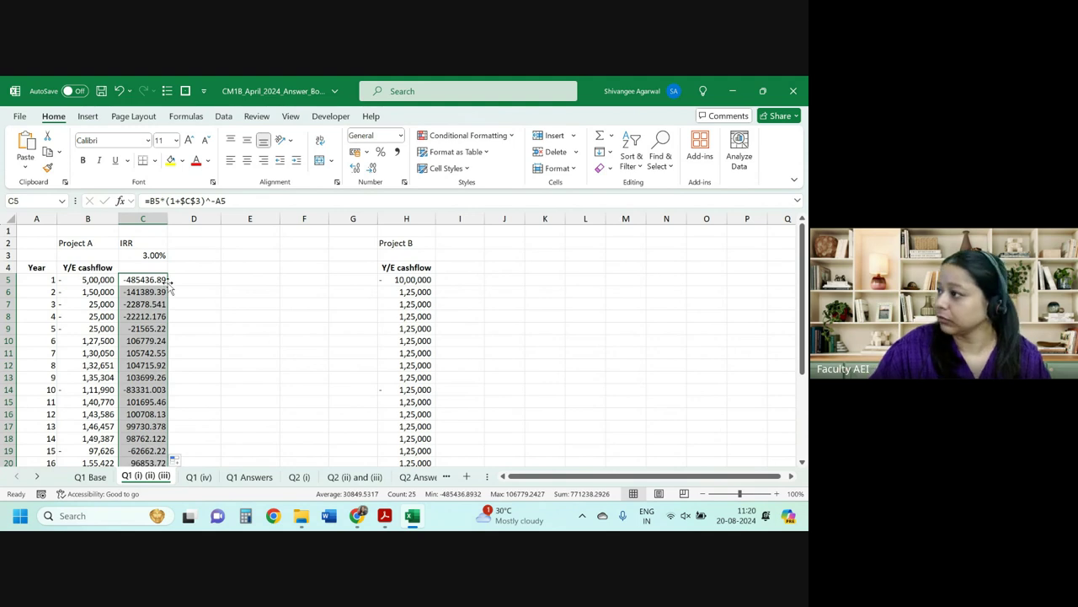
left_click(371, 167)
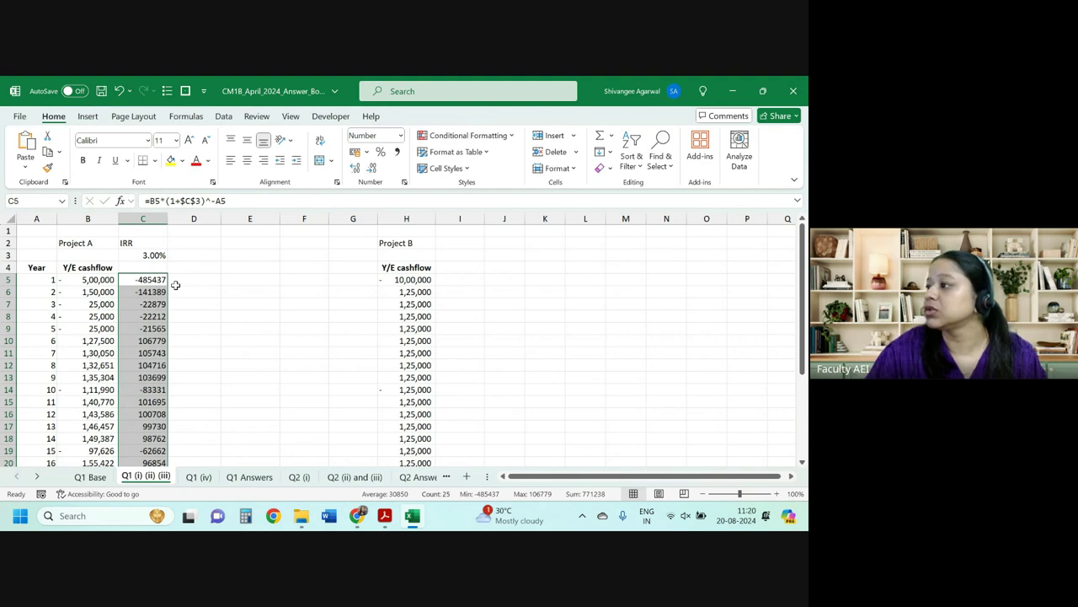
Total the discounted values in C31 with =SUM(C5:C29), giving 771238.
key("ctrl+Down")
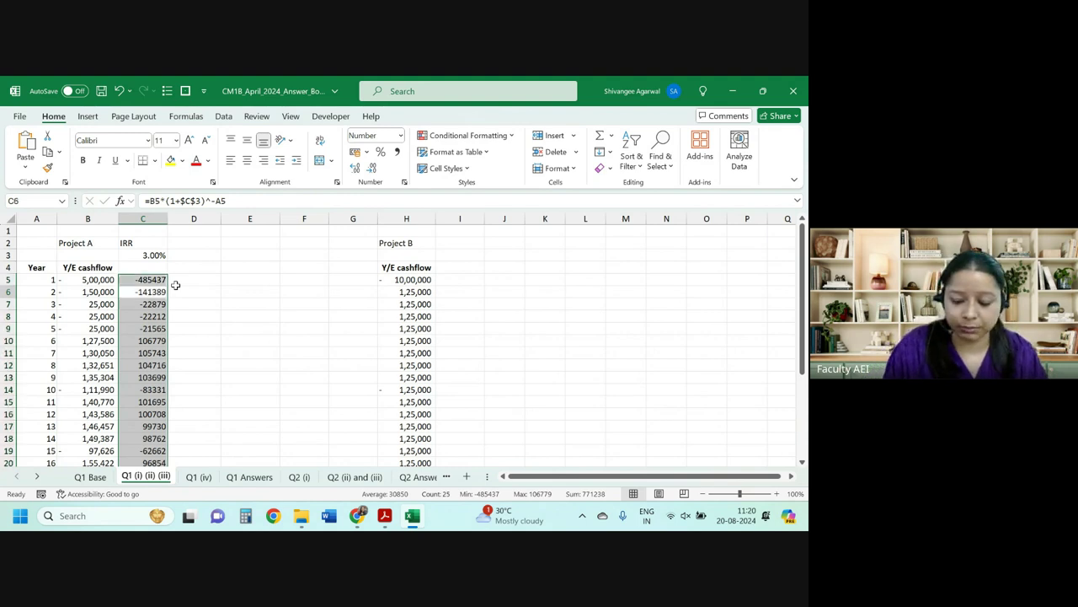
key("Down")
key("Down")
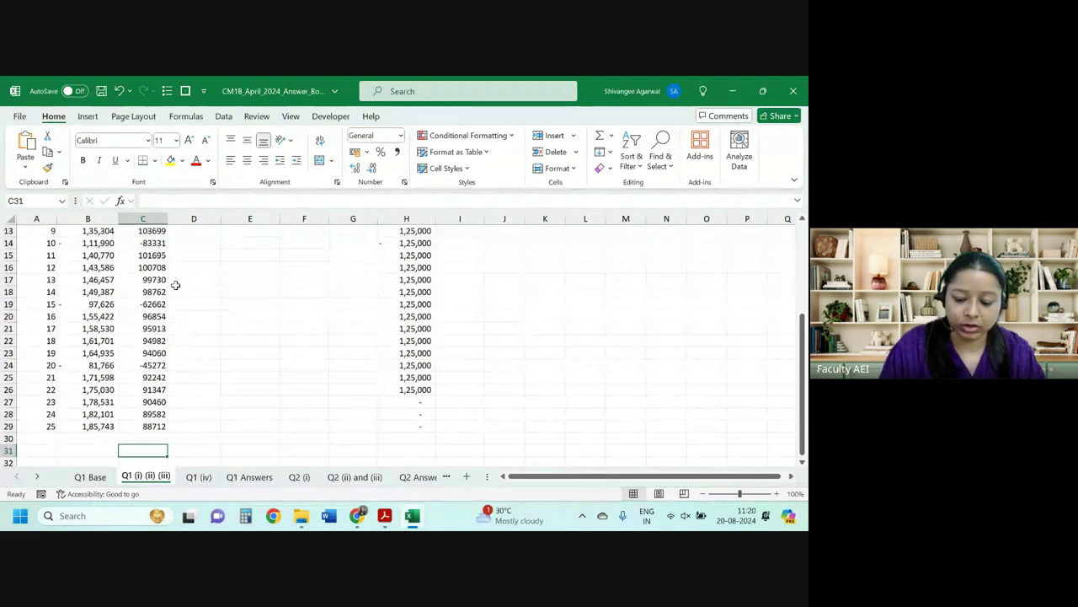
type("=sum(")
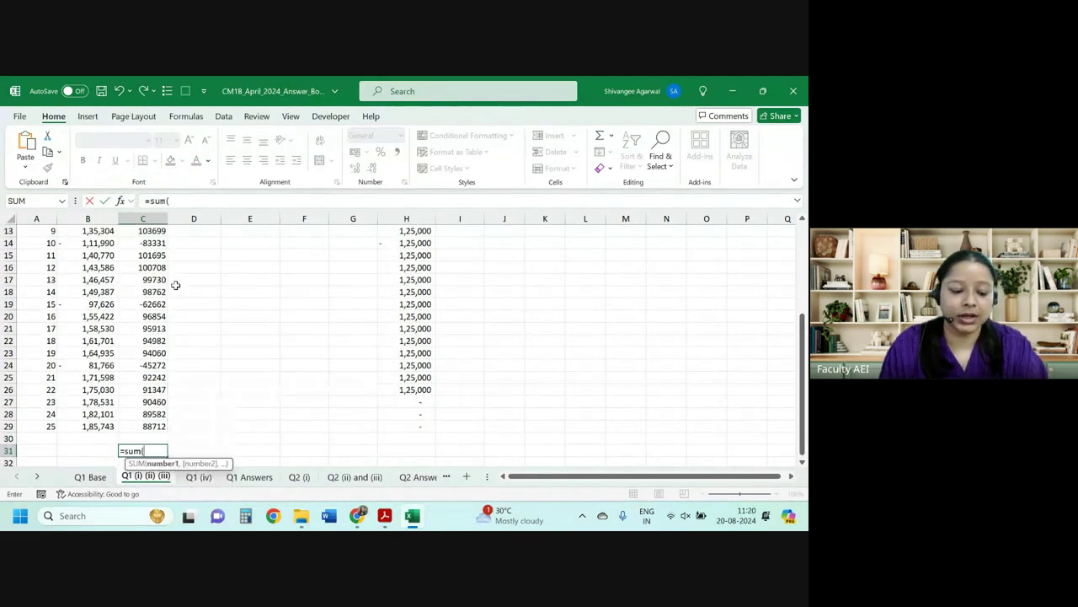
key("Up")
key("Up")
key("ctrl+shift+Up")
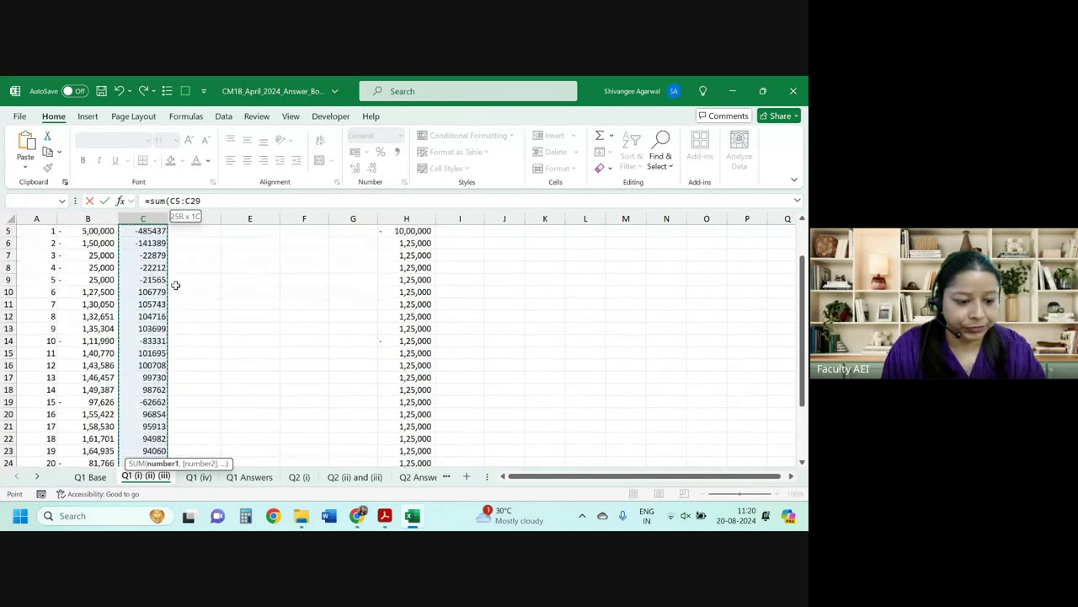
key("ctrl+Return")
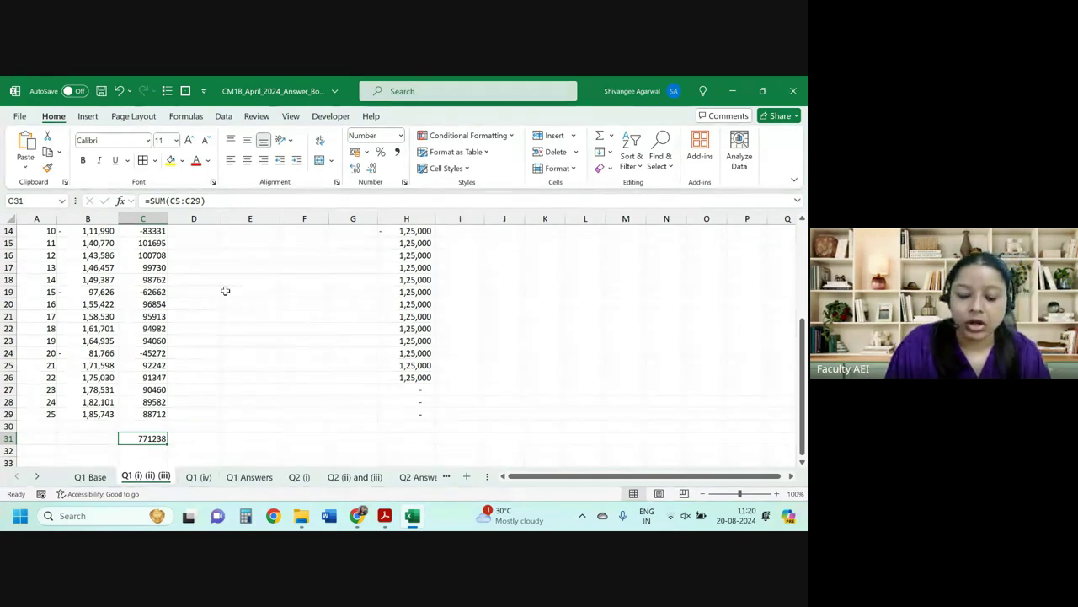
key("ctrl+Up")
key("ctrl+Up")
key("ctrl+Up")
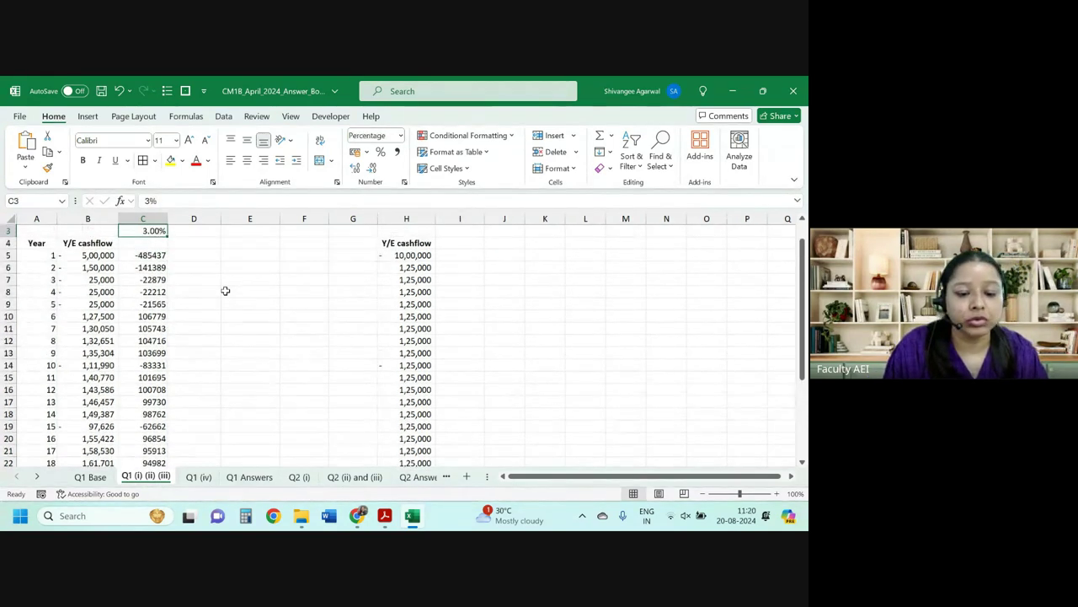
key("ctrl+Up")
key("ctrl+Up")
Copy column C's Project A calculation into column I and point I5's exponent at the year in A5.
left_click(143, 219)
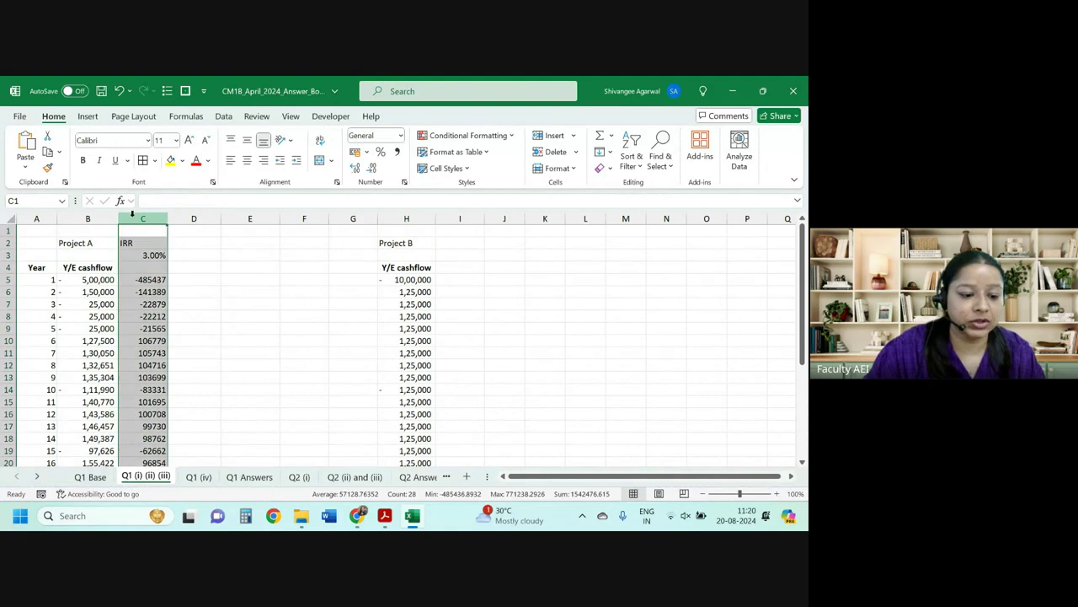
key("ctrl+c")
left_click(470, 232)
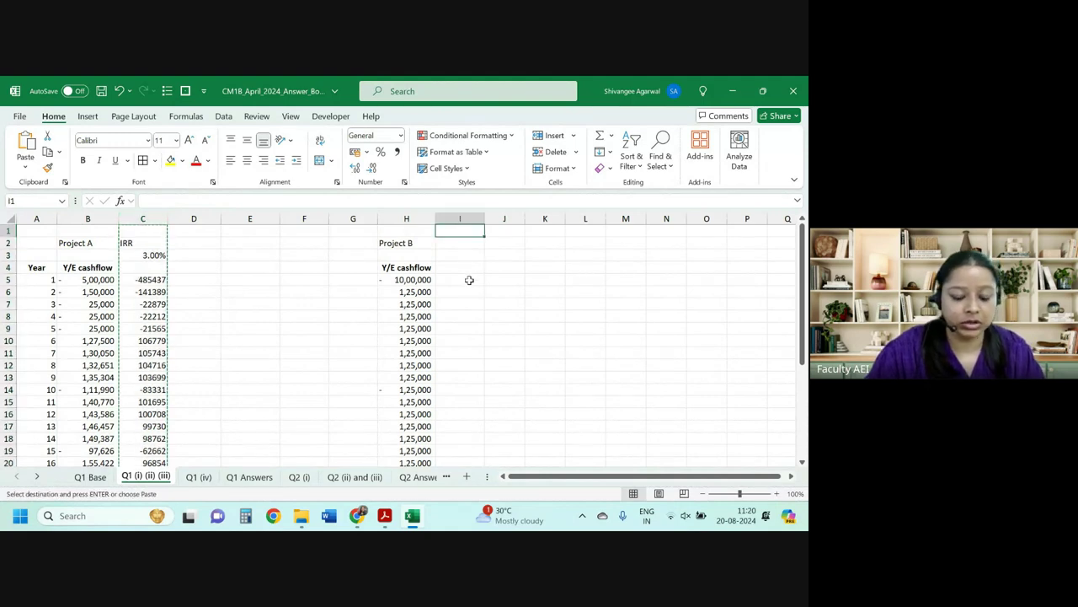
key("ctrl+v")
left_click(469, 255)
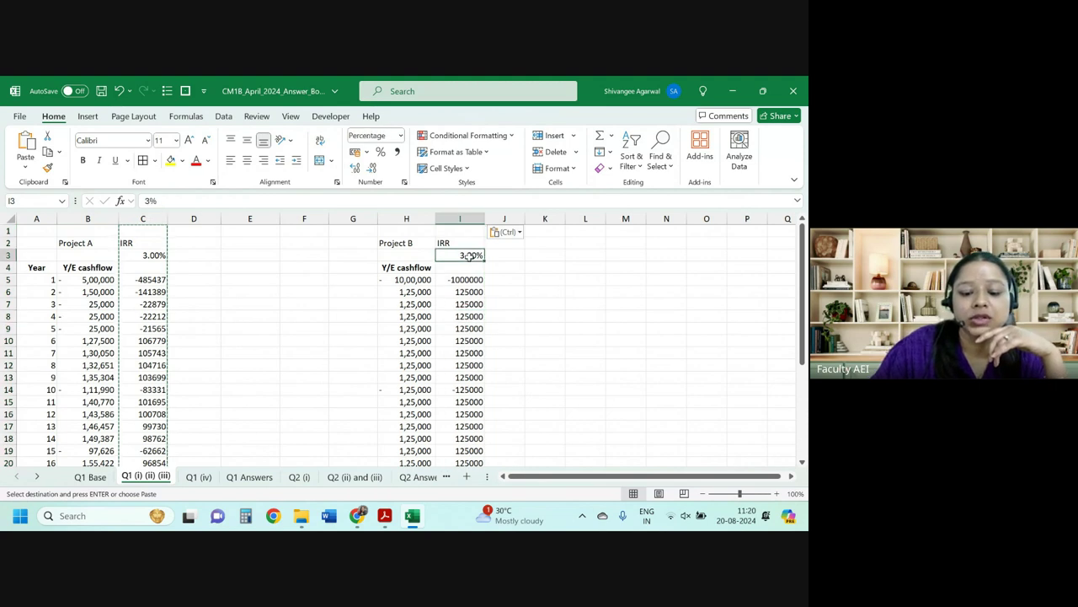
double_click(472, 279)
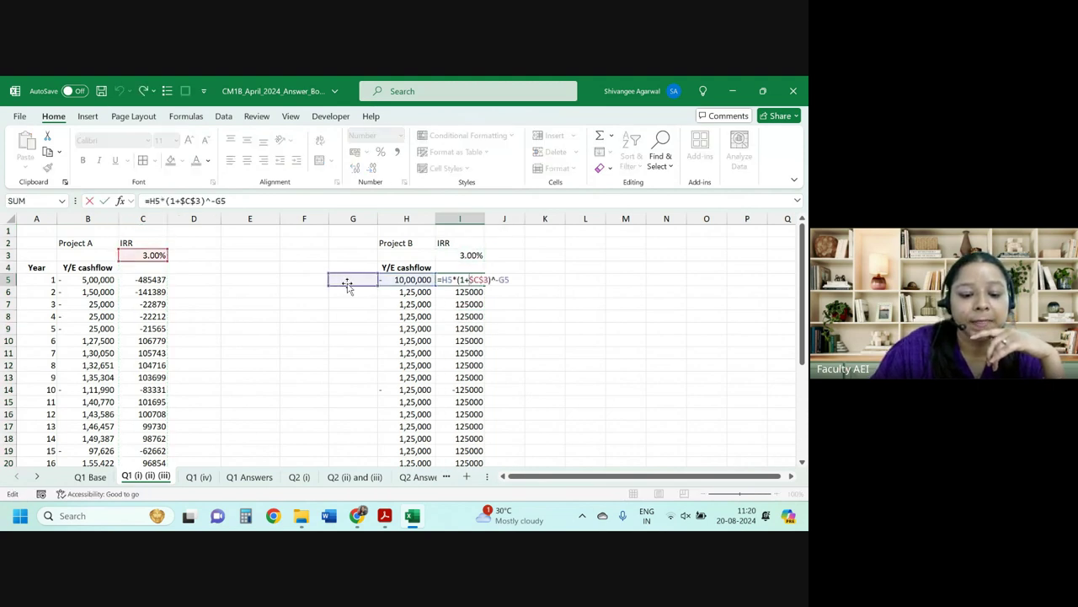
left_click(68, 291)
left_click(46, 283)
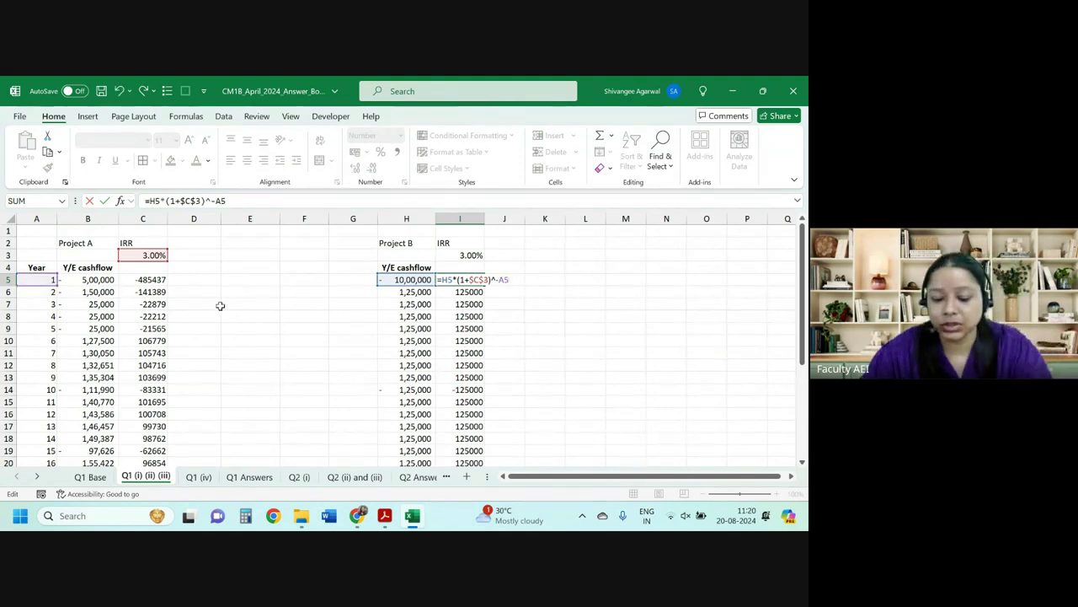
key("Return")
left_click(477, 281)
Lock C5's year reference to column A as $A5.
left_click(158, 281)
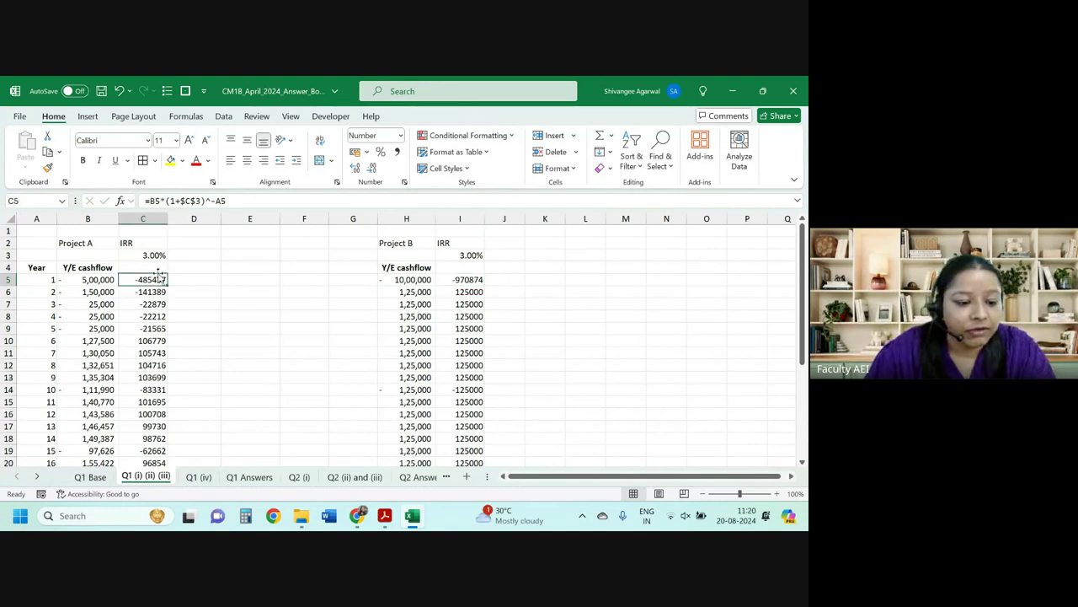
double_click(147, 281)
key("F4")
key("F4")
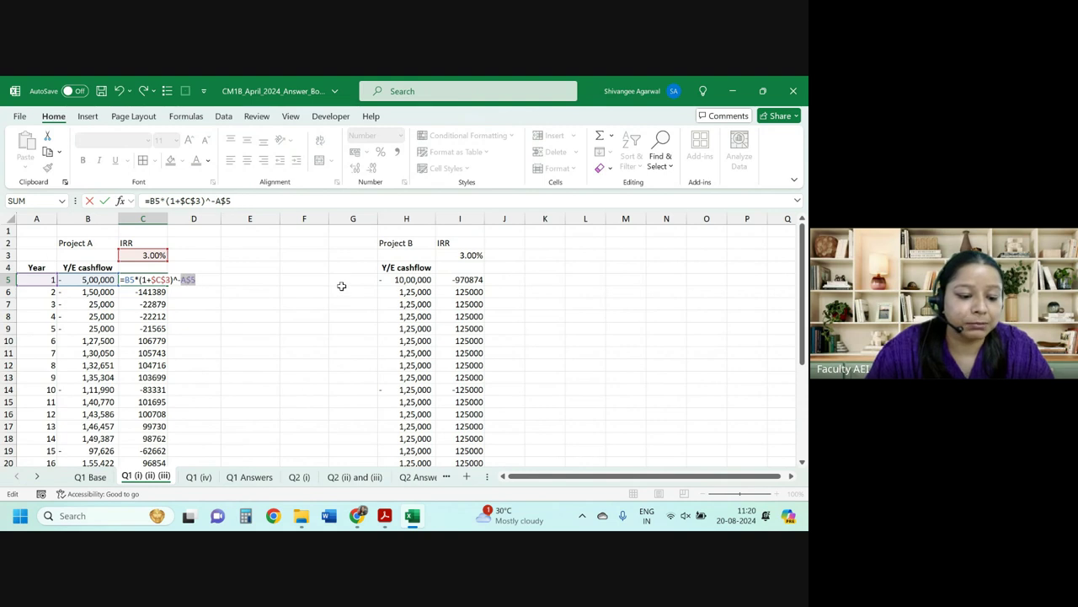
key("F4")
key("Return")
Copy C5's formula into I5 and fill it down column I, totalling 713858 in I31.
left_click(152, 283)
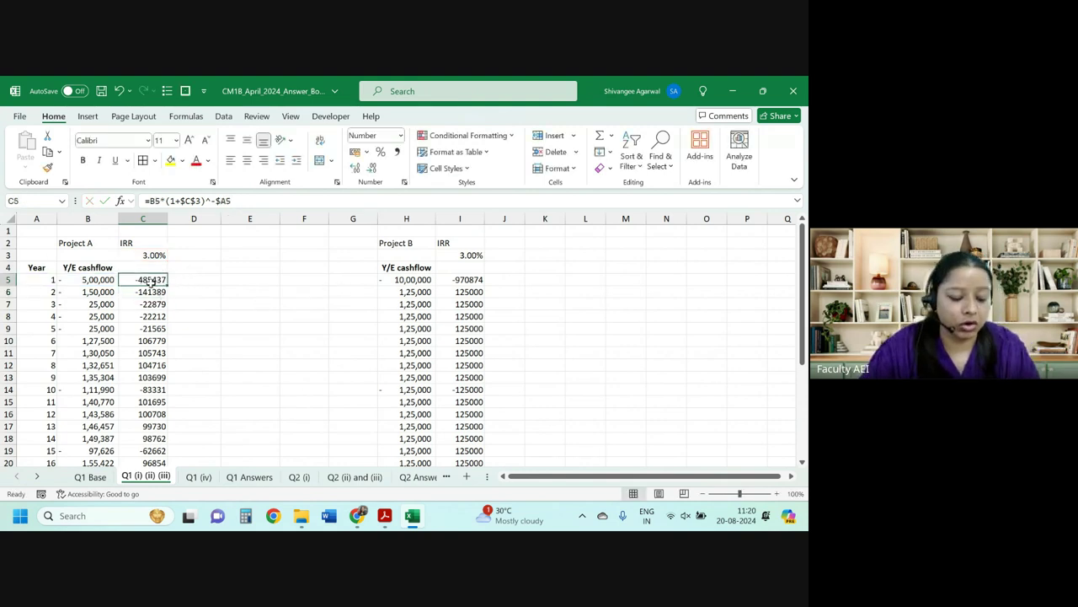
key("ctrl+c")
left_click(463, 280)
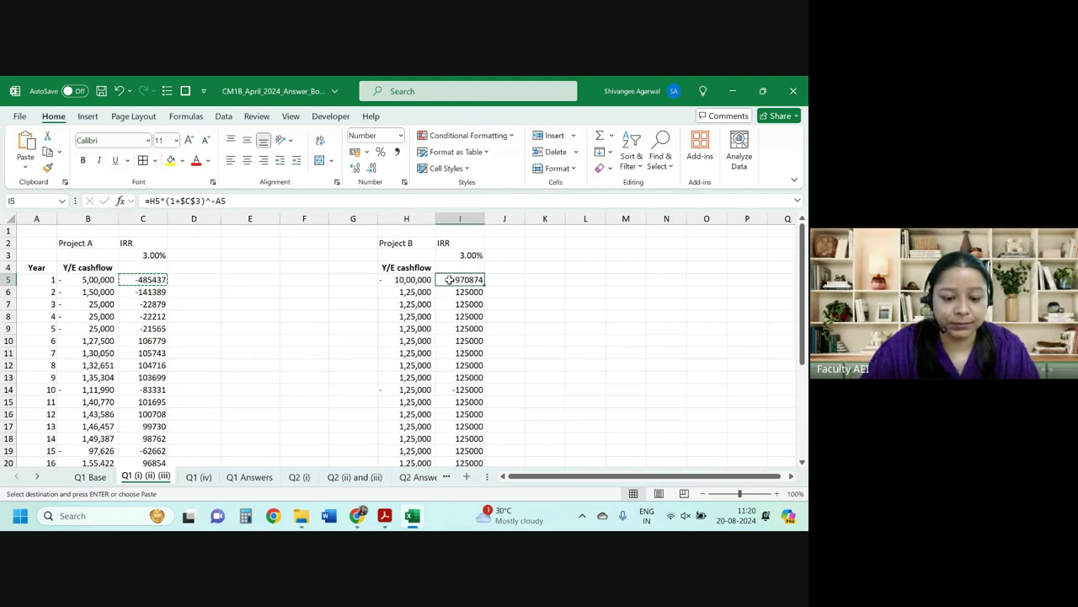
key("ctrl+v")
double_click(485, 285)
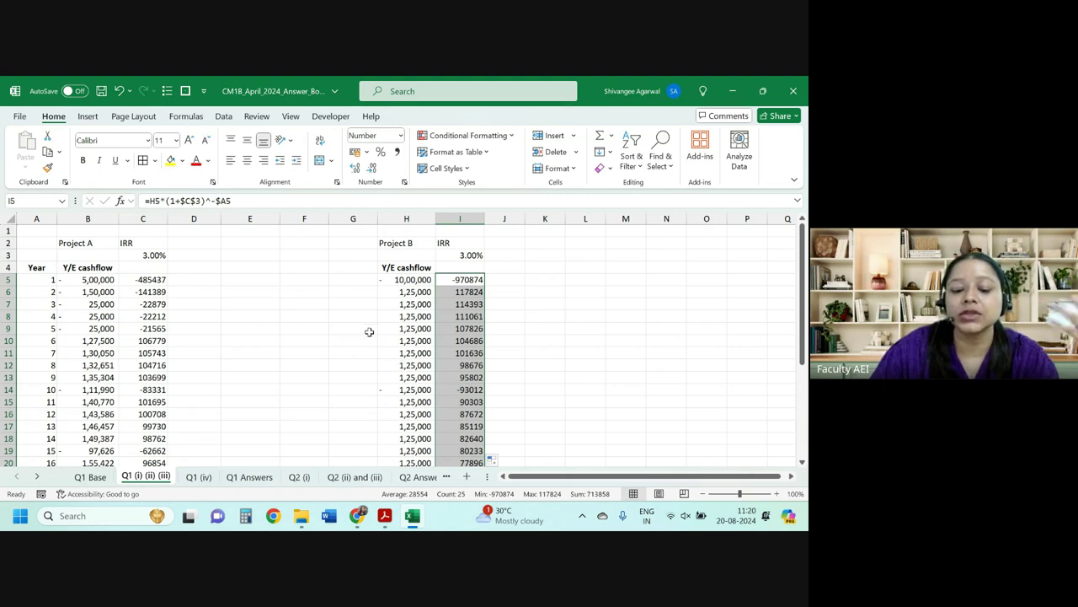
left_click(139, 304)
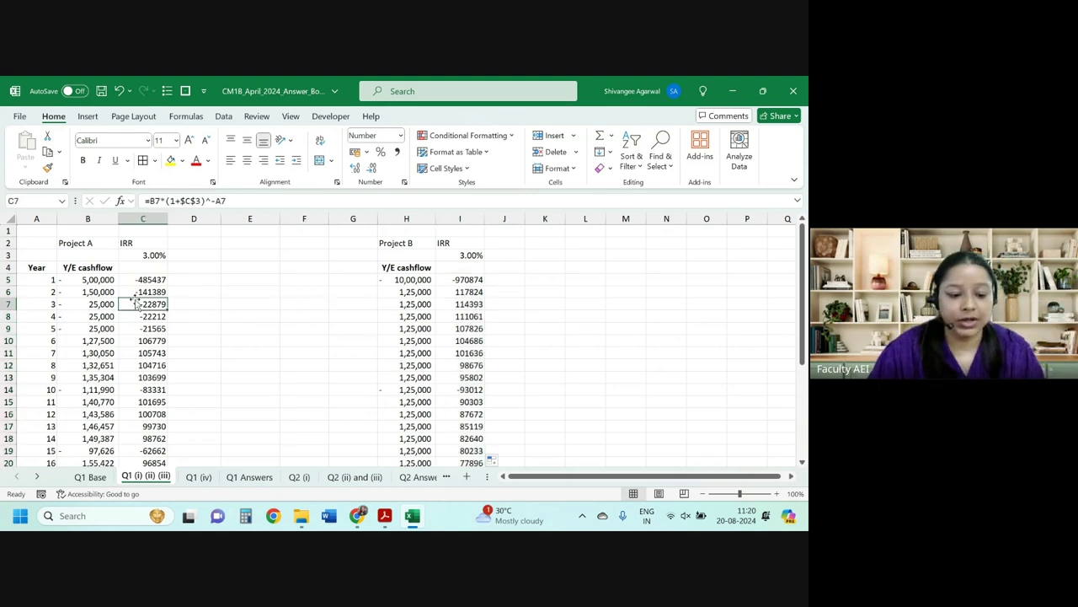
scroll(189, 330, "up", 1, "ctrl")
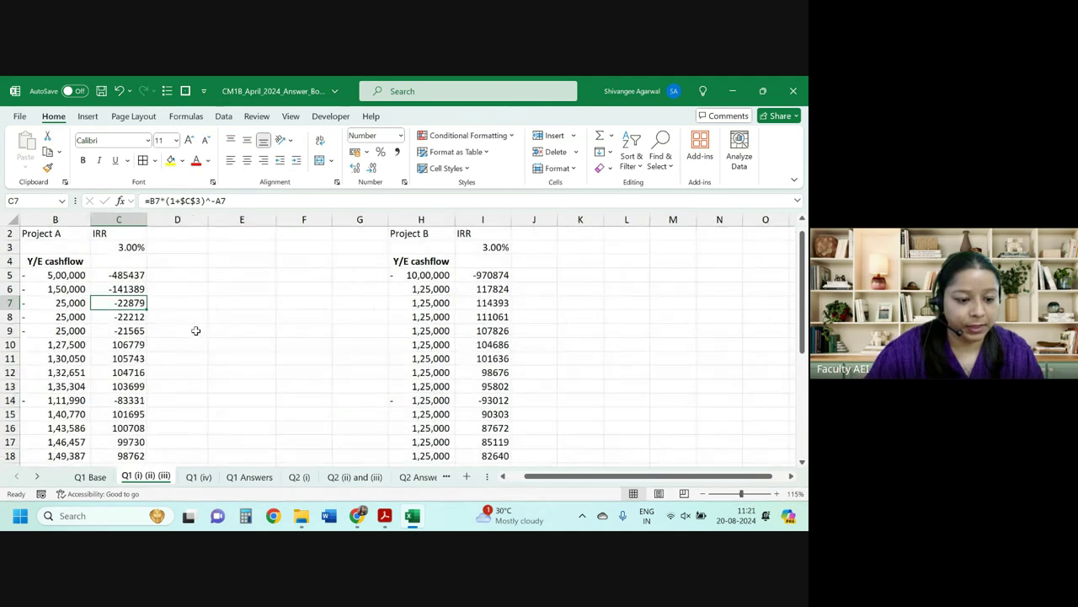
scroll(542, 456, "left", 2)
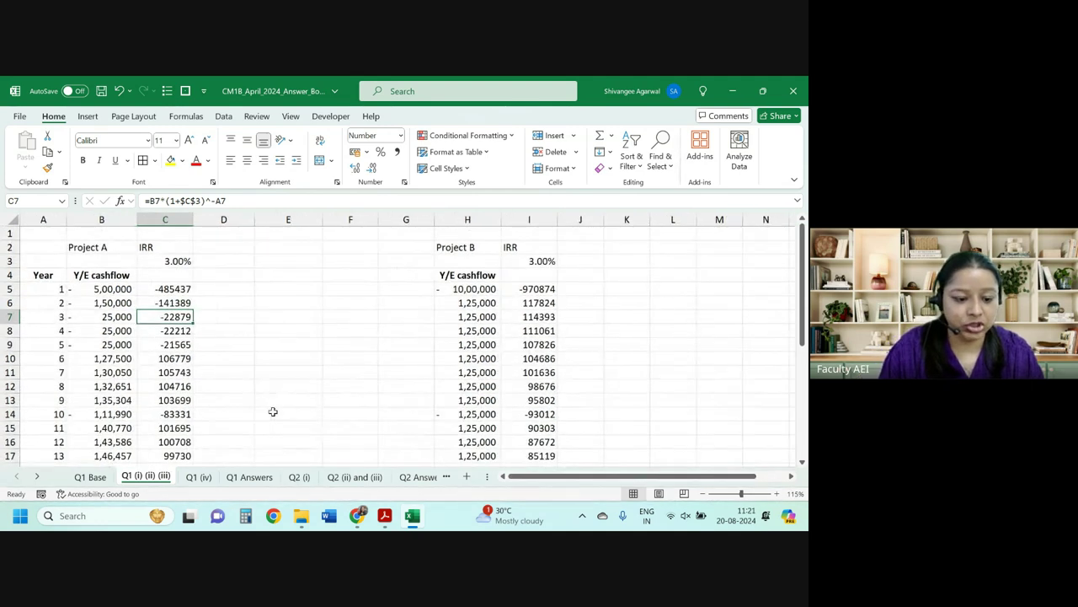
key("ctrl+Down")
key("ctrl+Down")
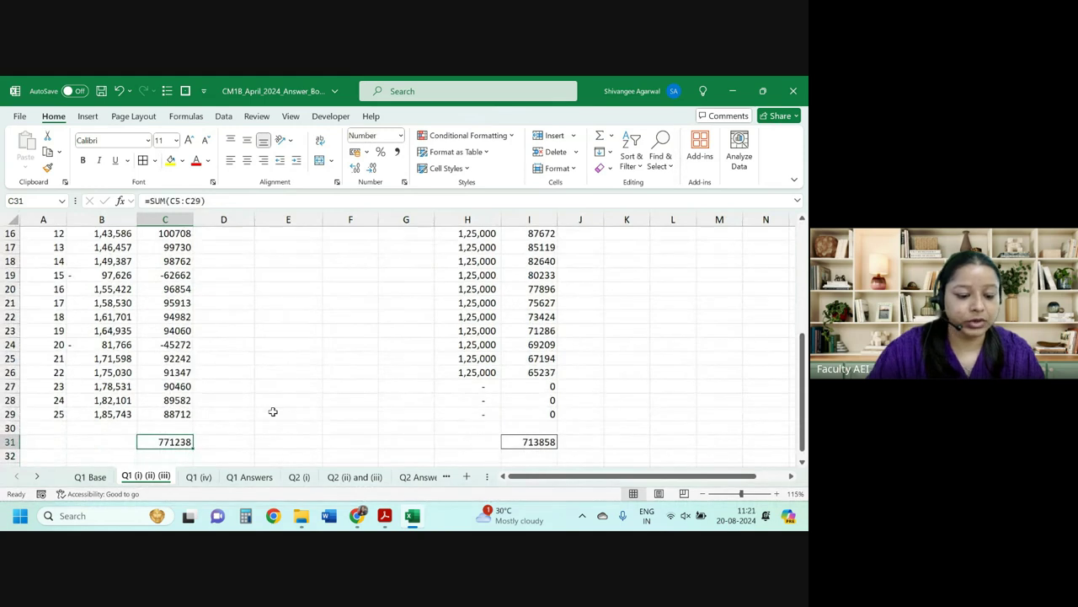
Run Goal Seek to a value of 0 by changing the IRR in C3, then dismiss the result.
left_click(224, 116)
left_click(604, 156)
left_click(627, 202)
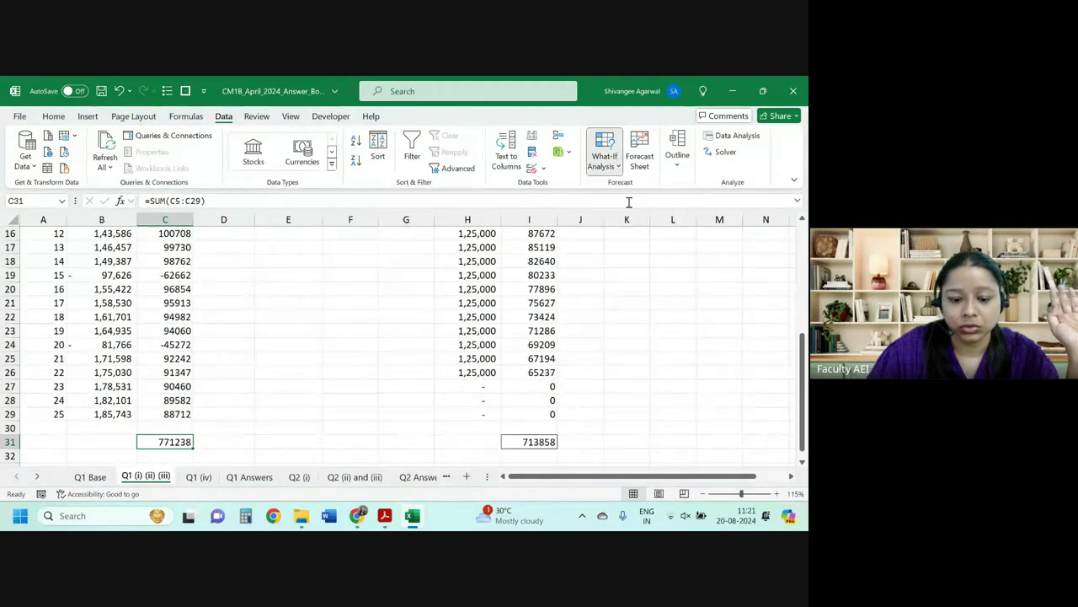
key("Tab")
type("0")
key("Tab")
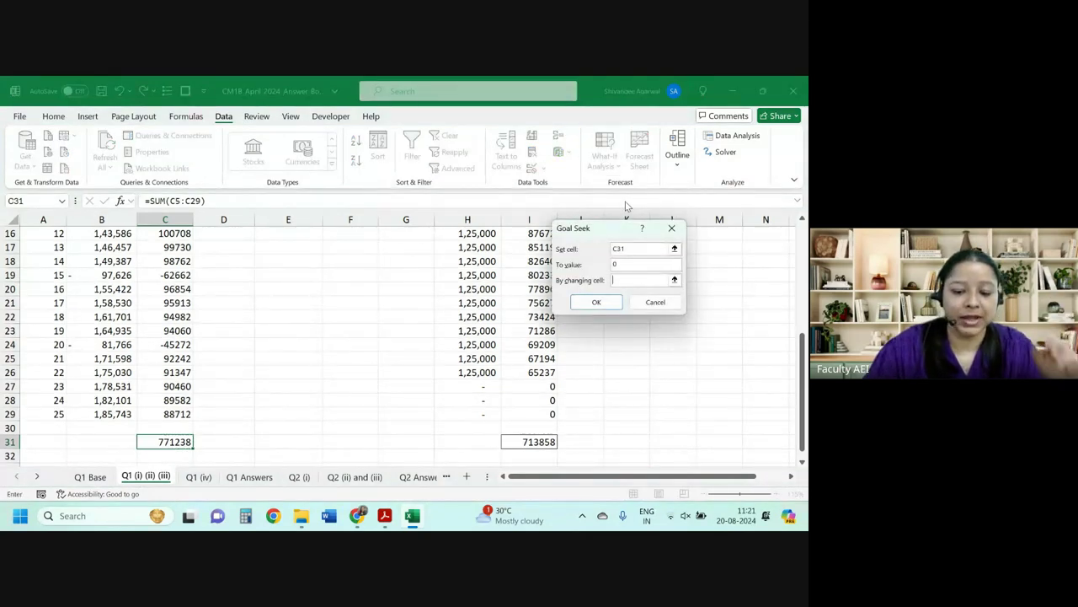
scroll(179, 261, "up", 5)
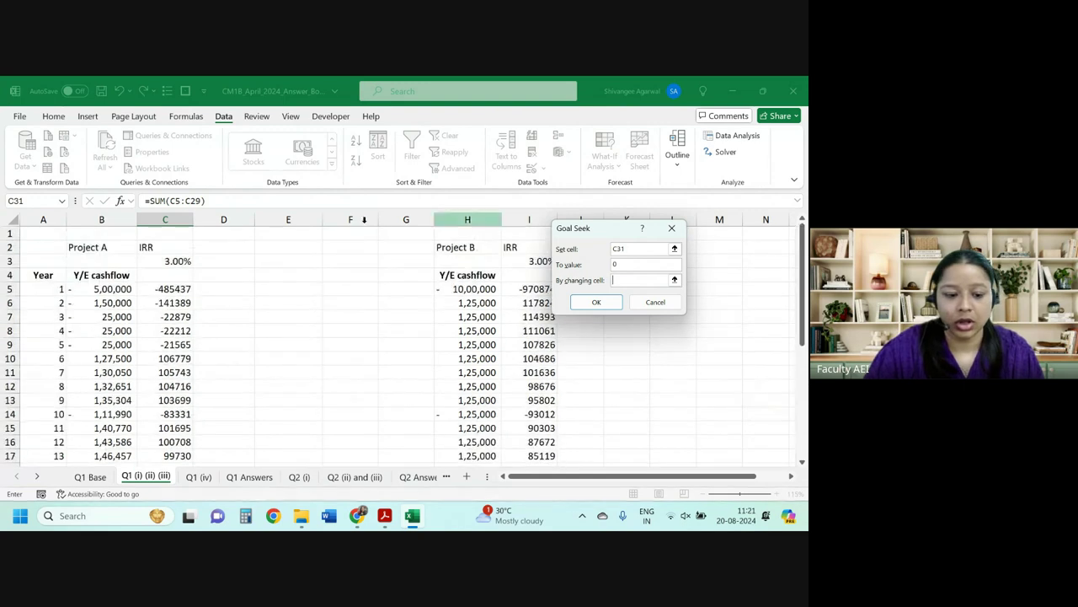
left_click(179, 261)
left_click(597, 302)
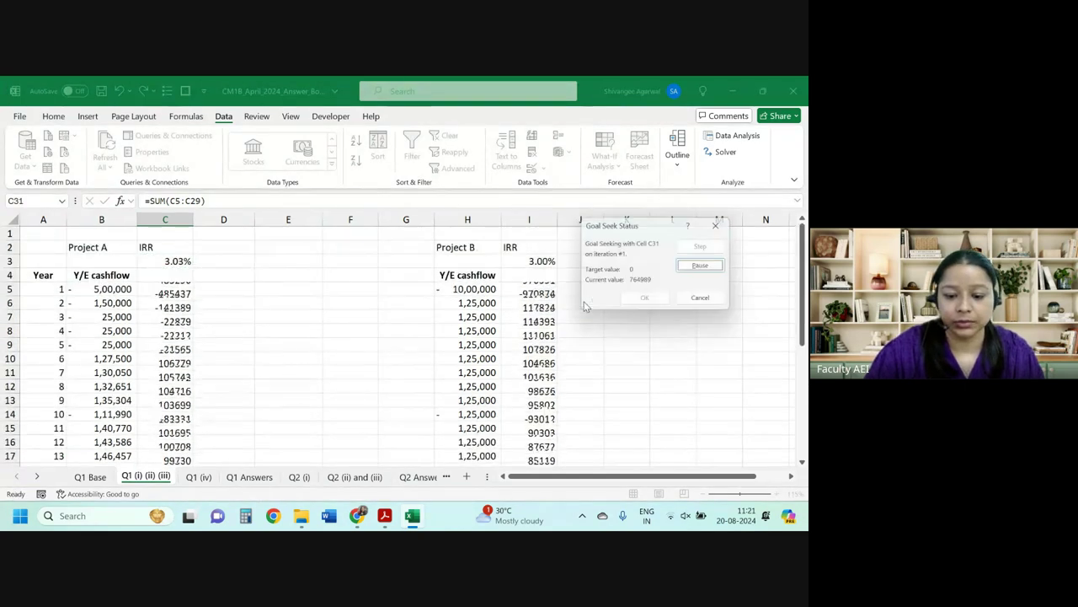
left_click(646, 301)
Goal Seek Project B's total in I31 to 0 by changing I3; no solution is found.
left_click(538, 321)
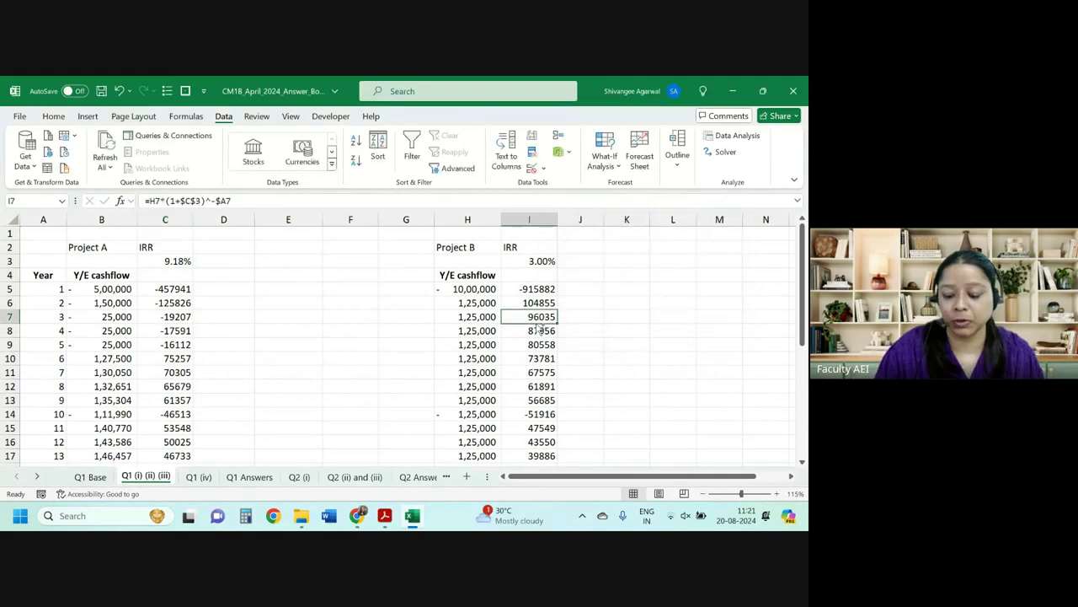
key("ctrl+Down")
scroll(615, 312, "down", 4)
left_click(529, 316)
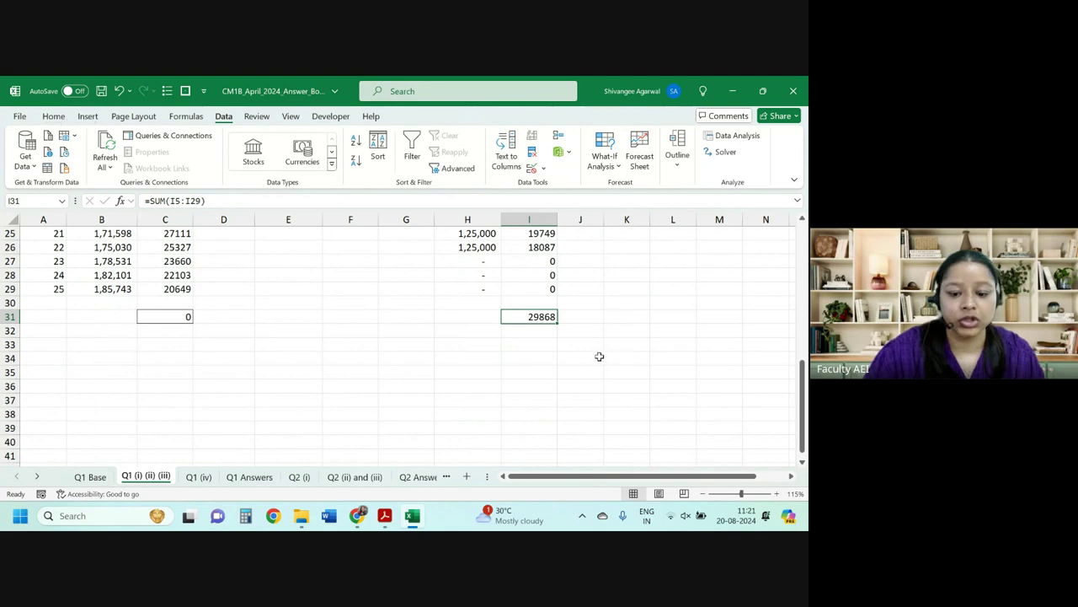
left_click(605, 159)
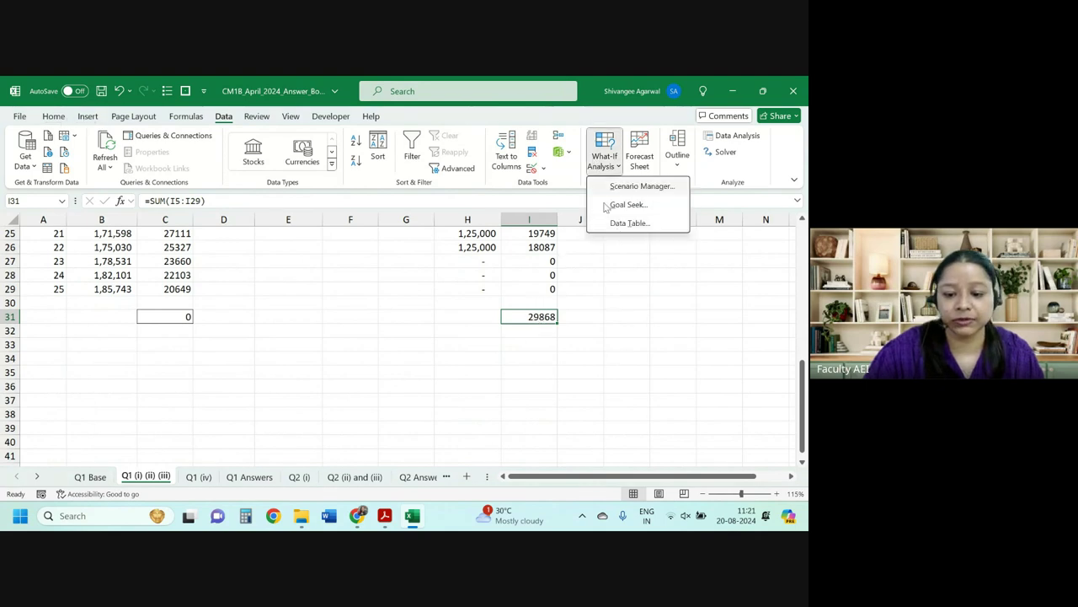
left_click(615, 205)
type("0")
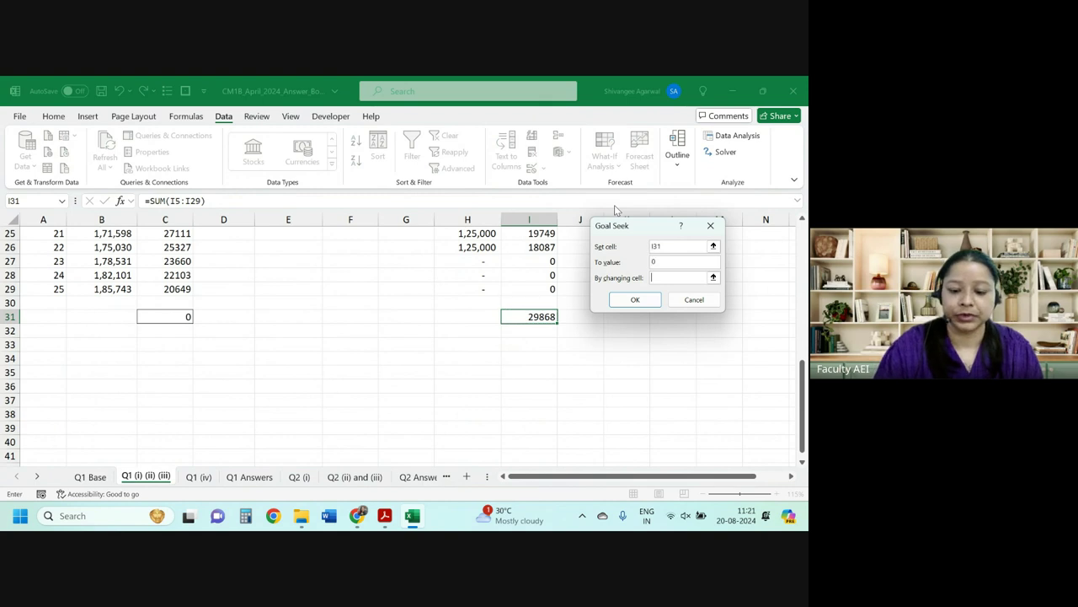
key("Tab")
left_click_drag(803, 406, 803, 269)
left_click(524, 261)
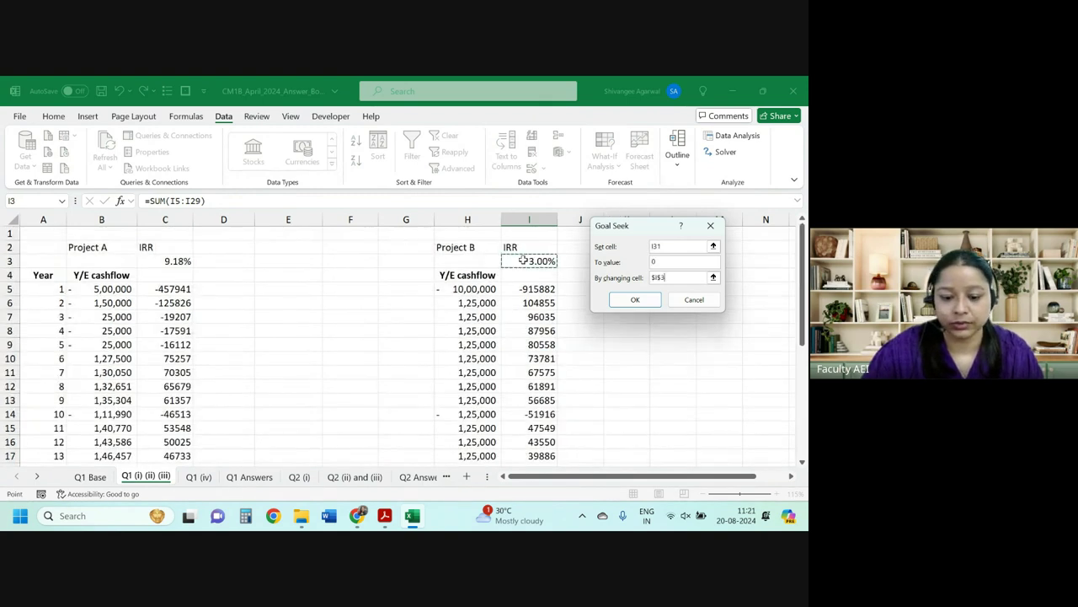
left_click(636, 300)
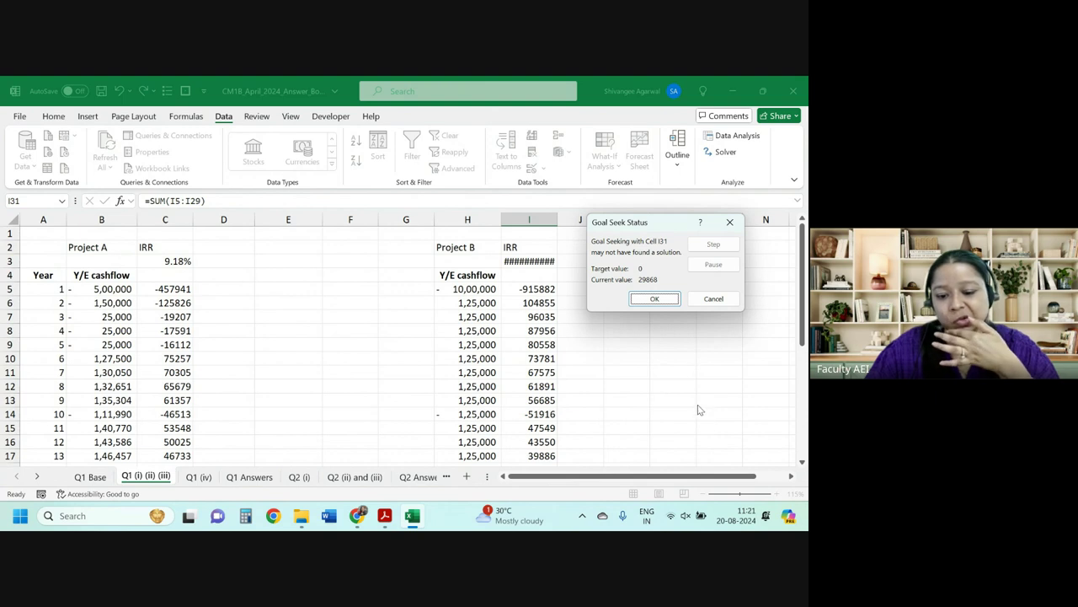
left_click(653, 299)
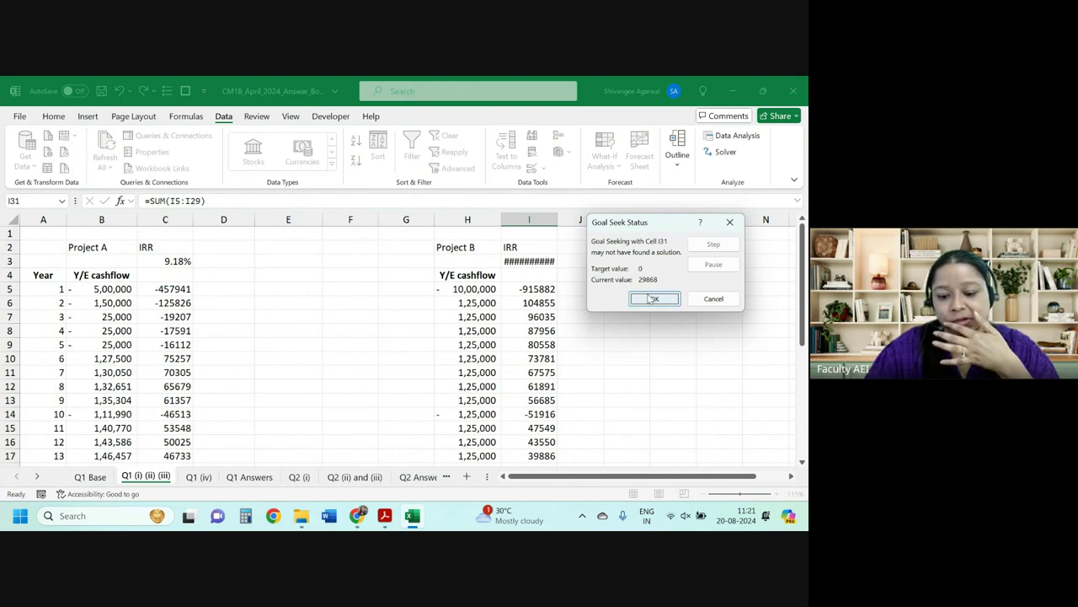
Point I5's rate reference at $I$3 and fill the formula down Project B's column.
left_click(529, 289)
double_click(526, 289)
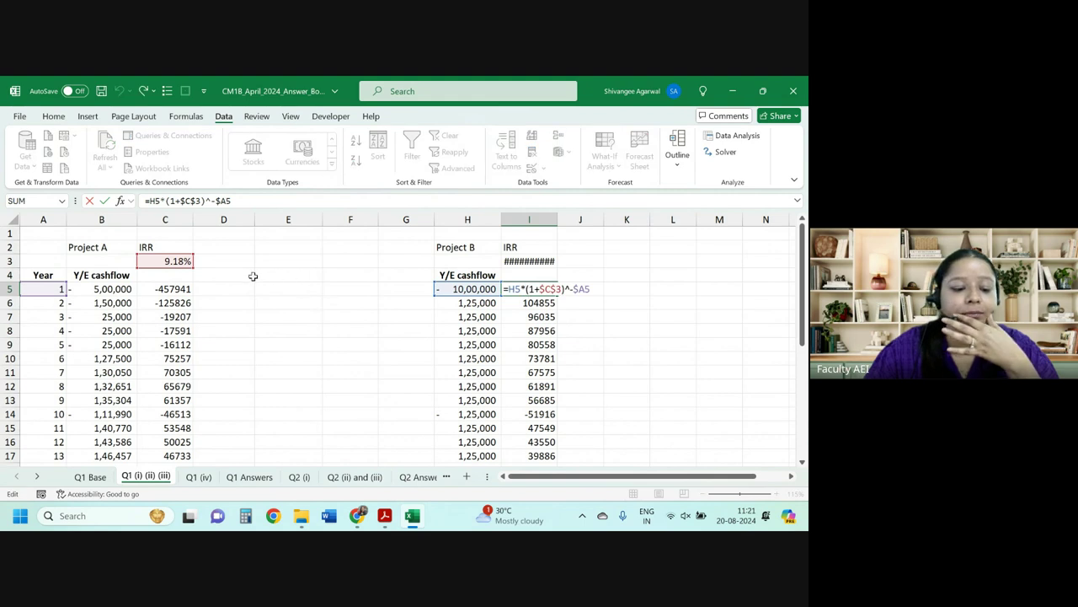
left_click_drag(190, 268, 546, 263)
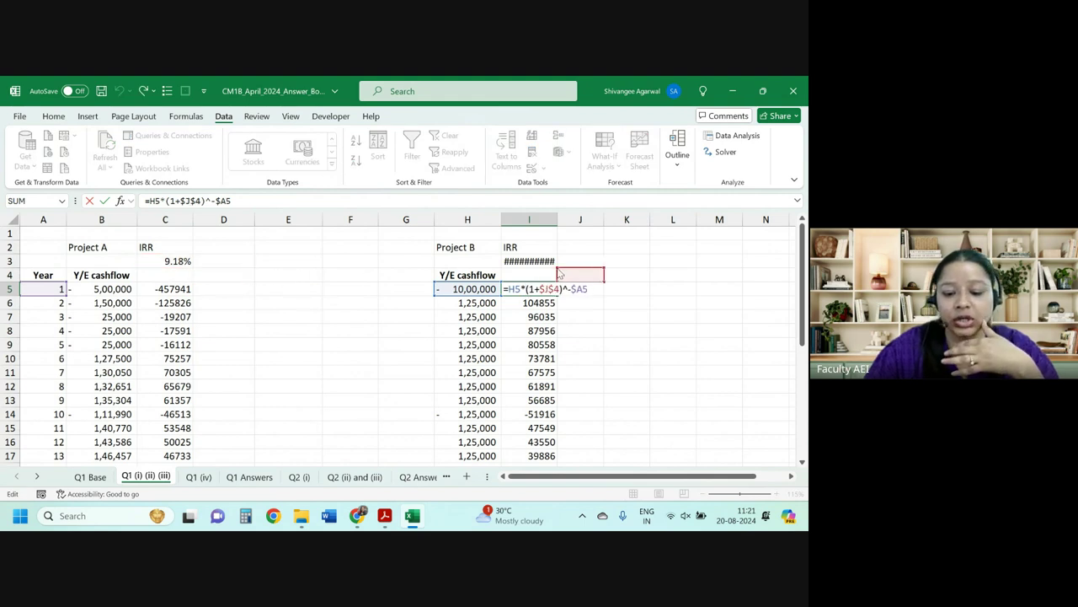
key("ctrl+Return")
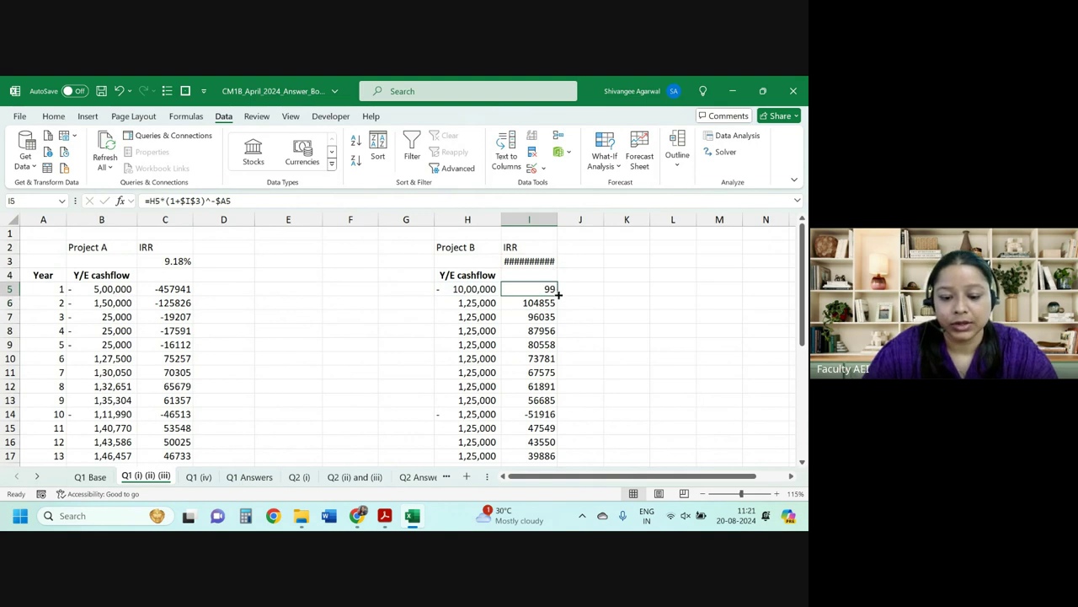
left_click_drag(557, 294, 554, 460)
double_click(535, 292)
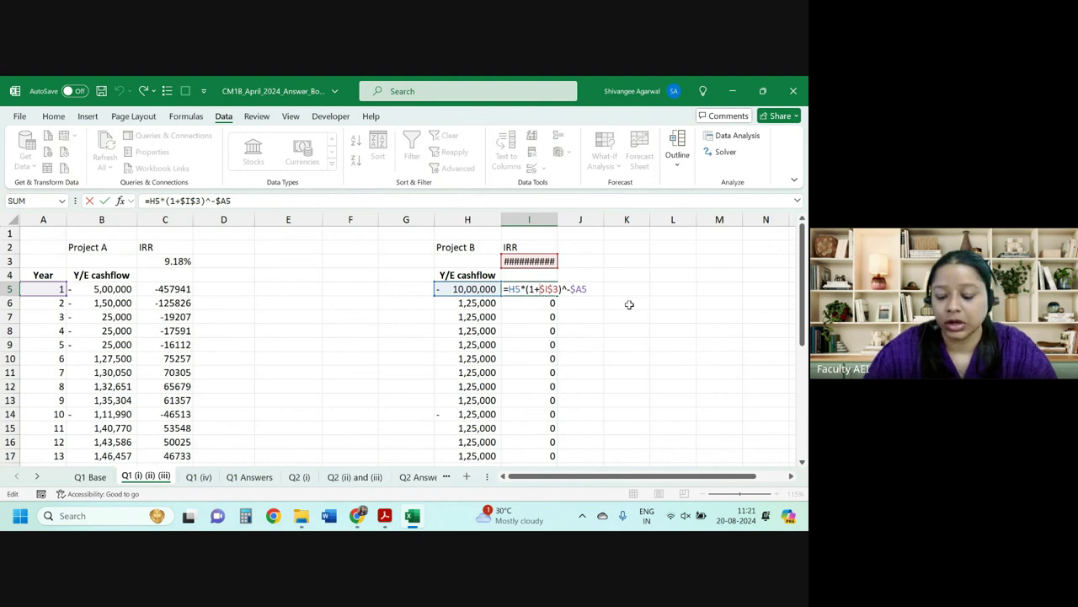
key("Return")
Reset I3 to 5.00%, then Goal Seek I31 to 0 by changing I3, giving an IRR of 9.64%.
left_click(546, 262)
key("ctrl+z")
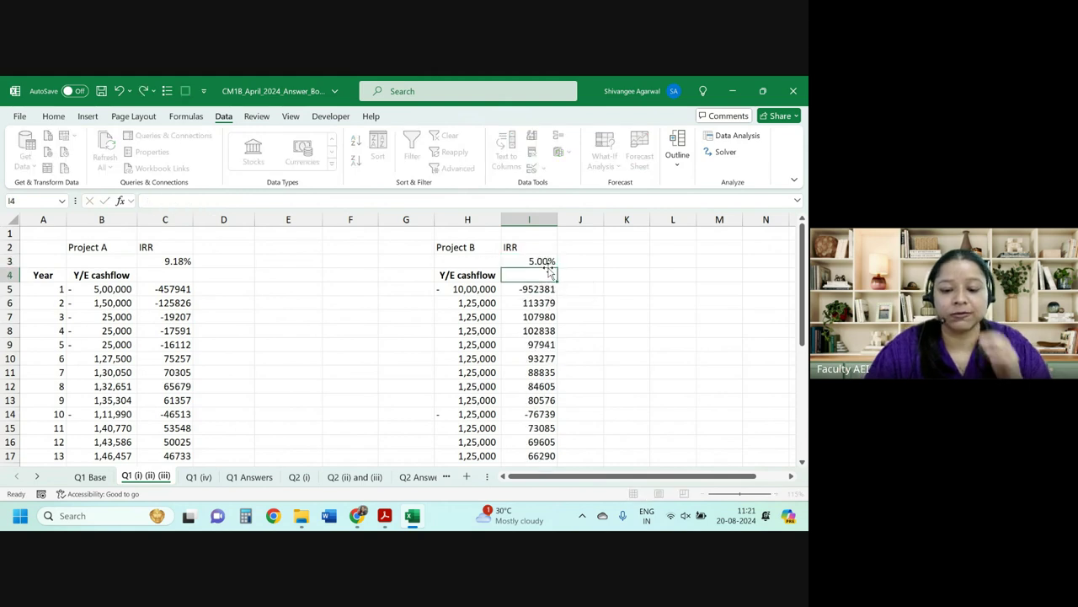
scroll(547, 265, "down", 4)
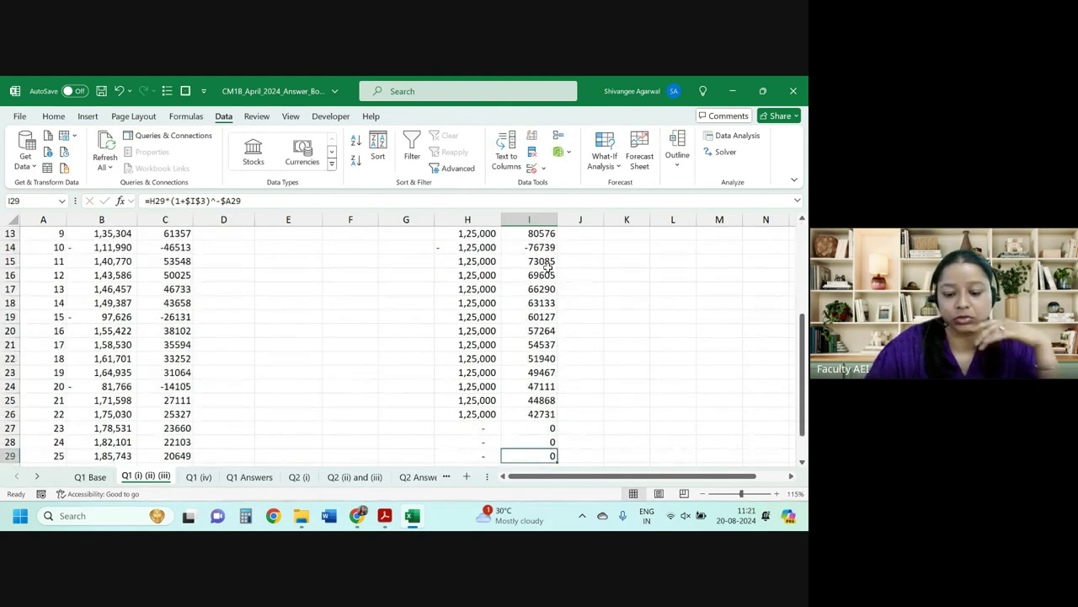
scroll(565, 394, "down", 3)
left_click(551, 359)
left_click(602, 160)
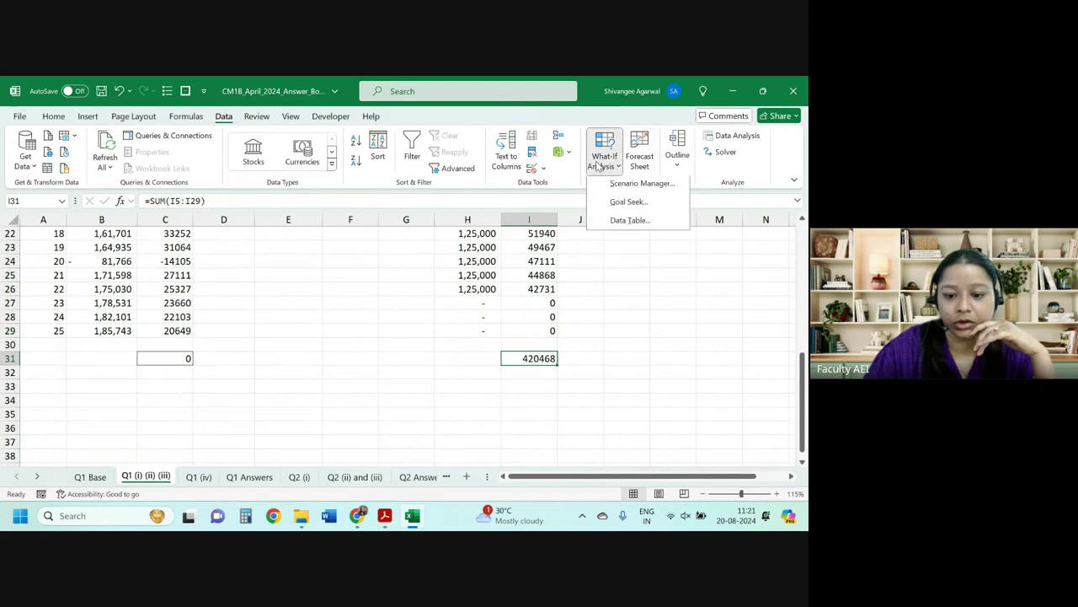
left_click(634, 203)
key("Tab")
type("0")
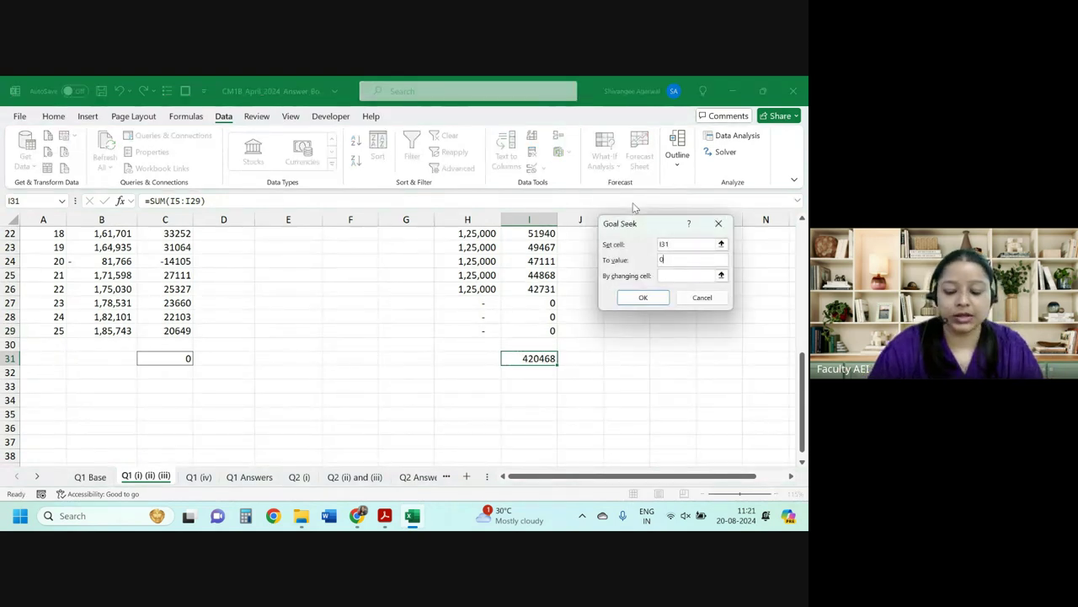
left_click_drag(802, 396, 802, 265)
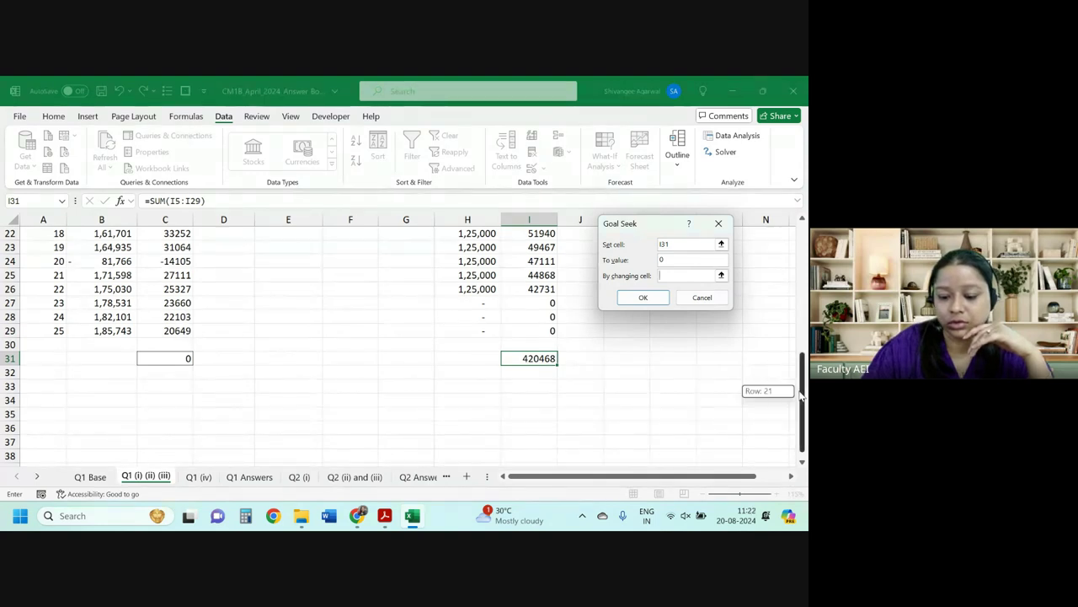
left_click(531, 261)
left_click(643, 298)
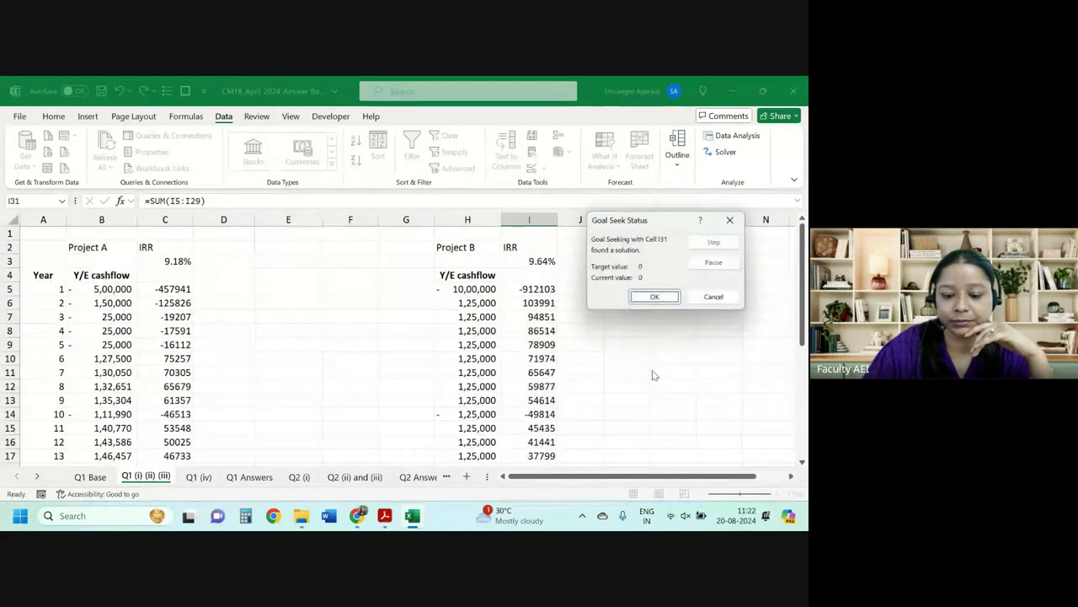
left_click(655, 297)
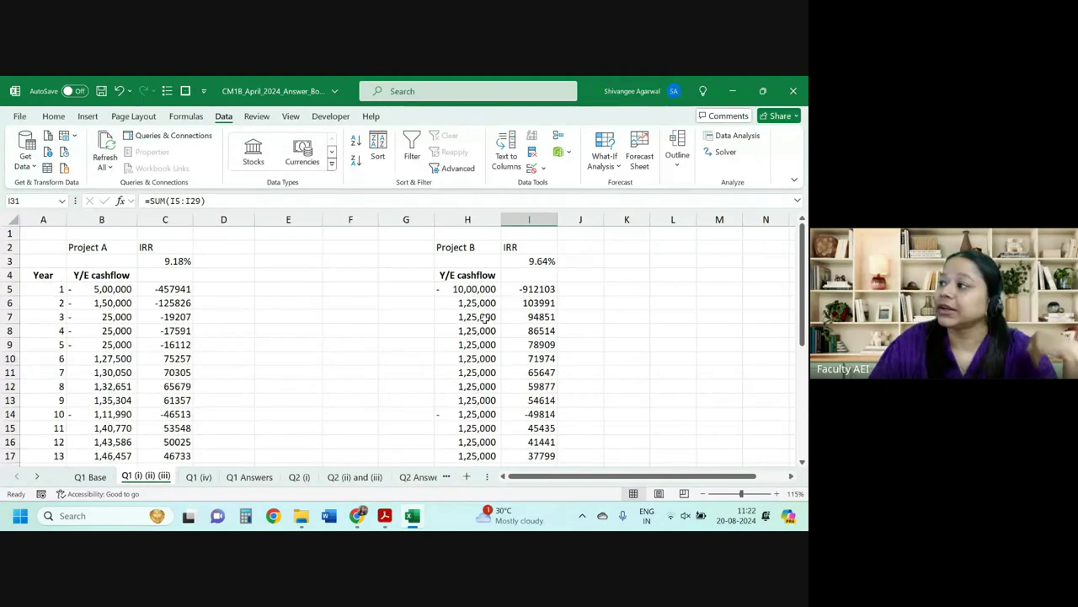
Copy column C into column D, title it NPV and set its rate in D3 to 4.5%.
left_click(168, 219)
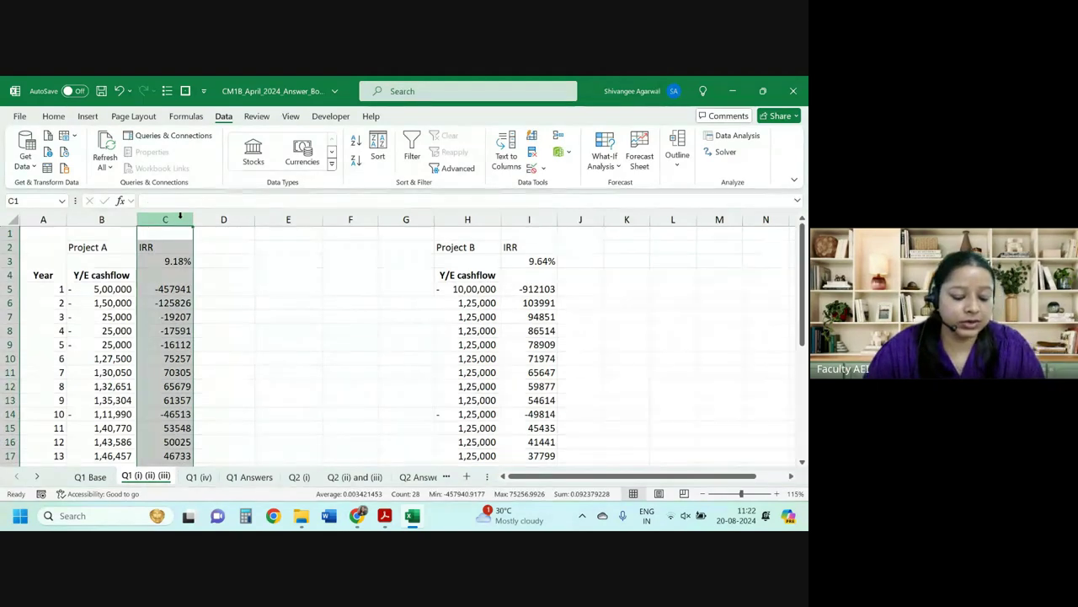
key("ctrl+c")
left_click(219, 233)
key("ctrl+v")
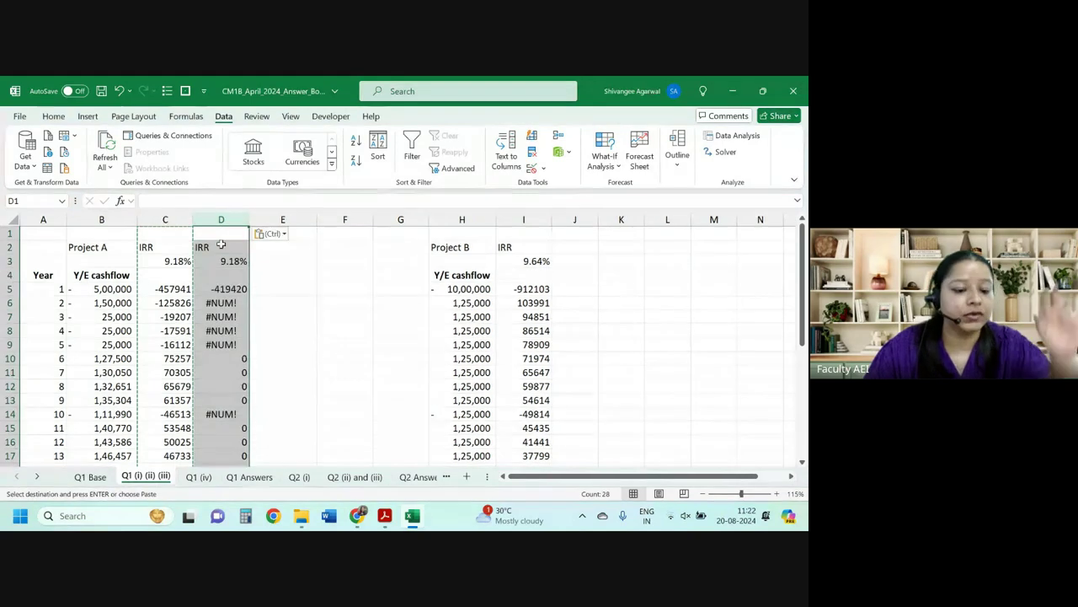
left_click(232, 258)
left_click(223, 248)
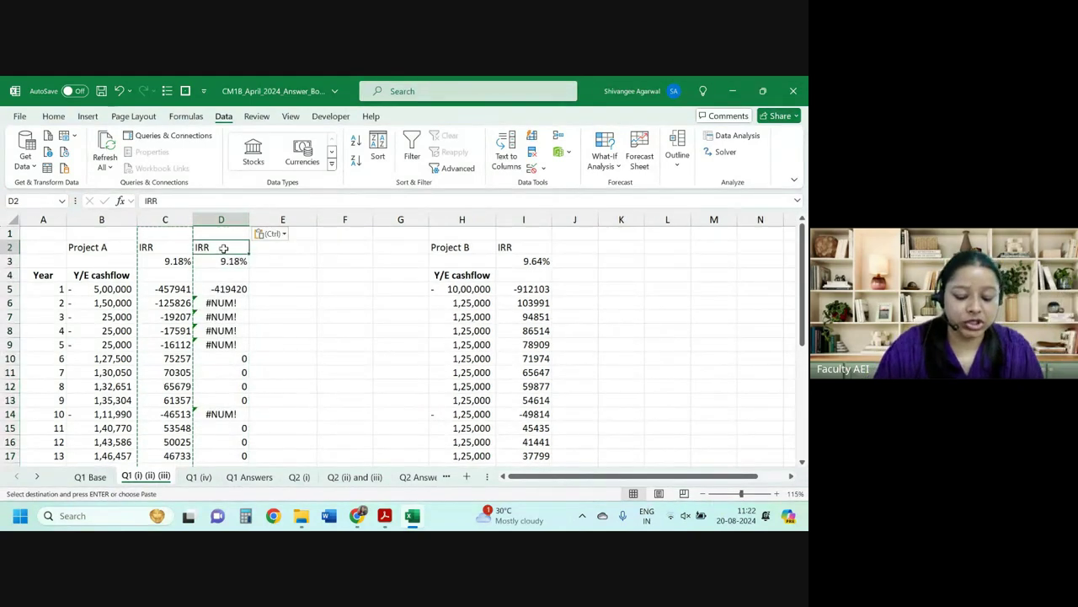
type("NPV")
key("Return")
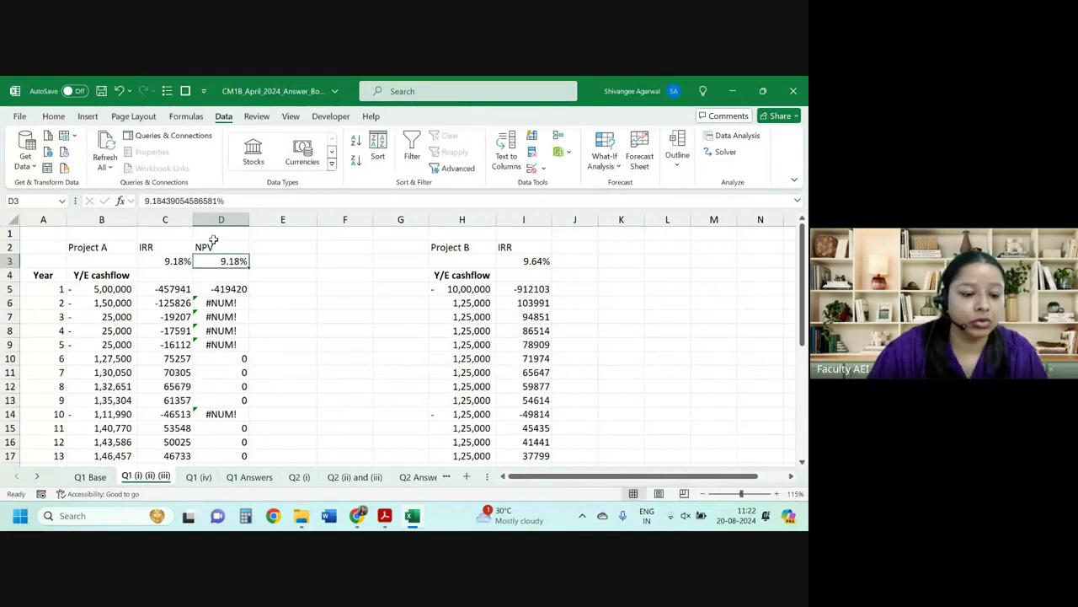
type("4.5%")
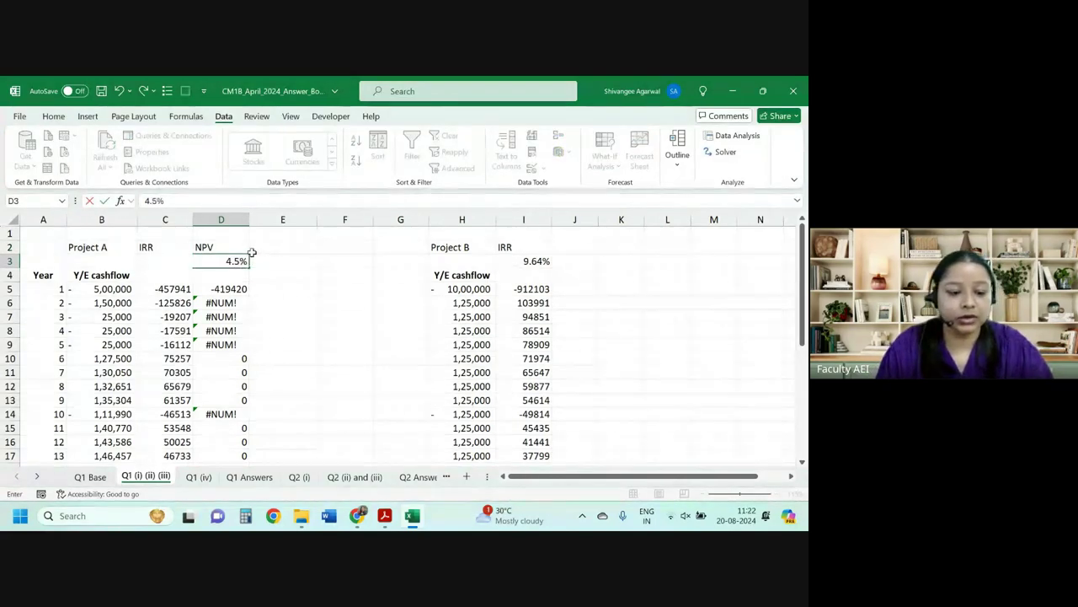
key("Return")
key("Up")
key("Up")
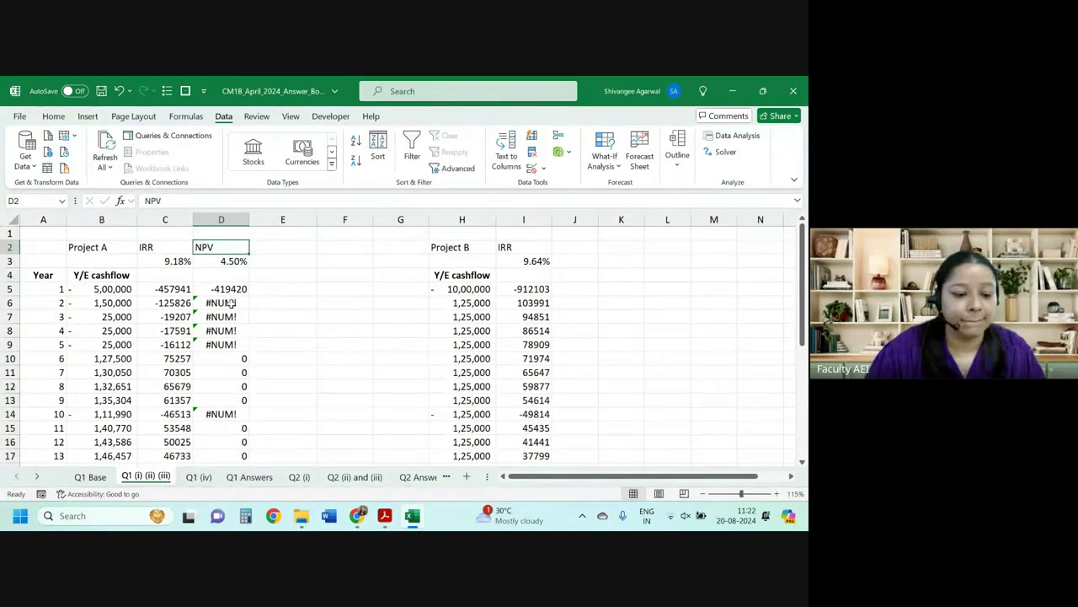
Label D4 'Net present value', then wrap, heighten, centre and bold header row 4.
left_click(226, 276)
type("Net p")
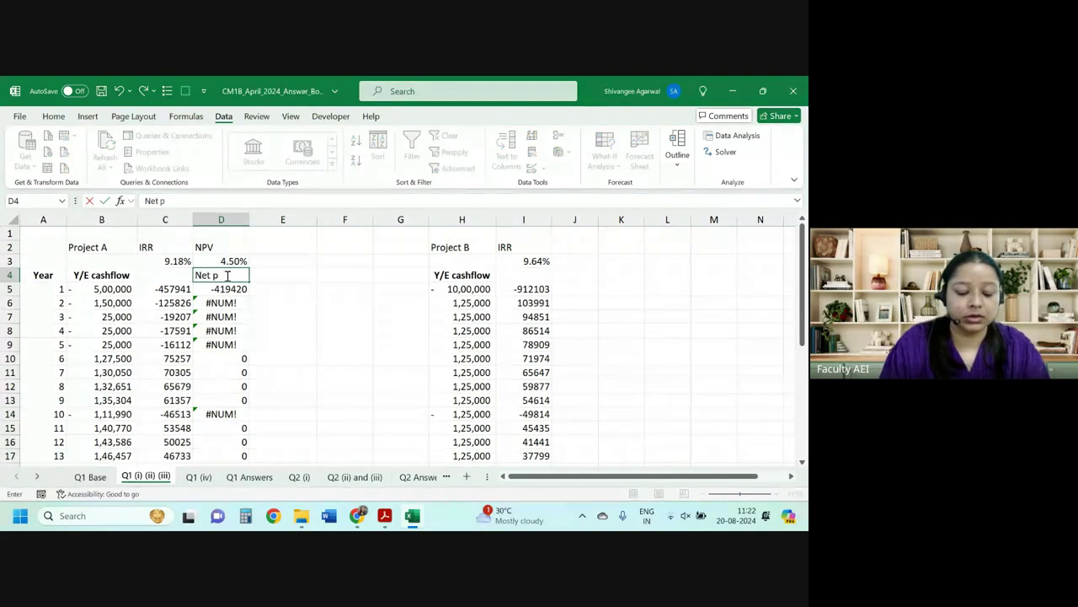
type("resent va")
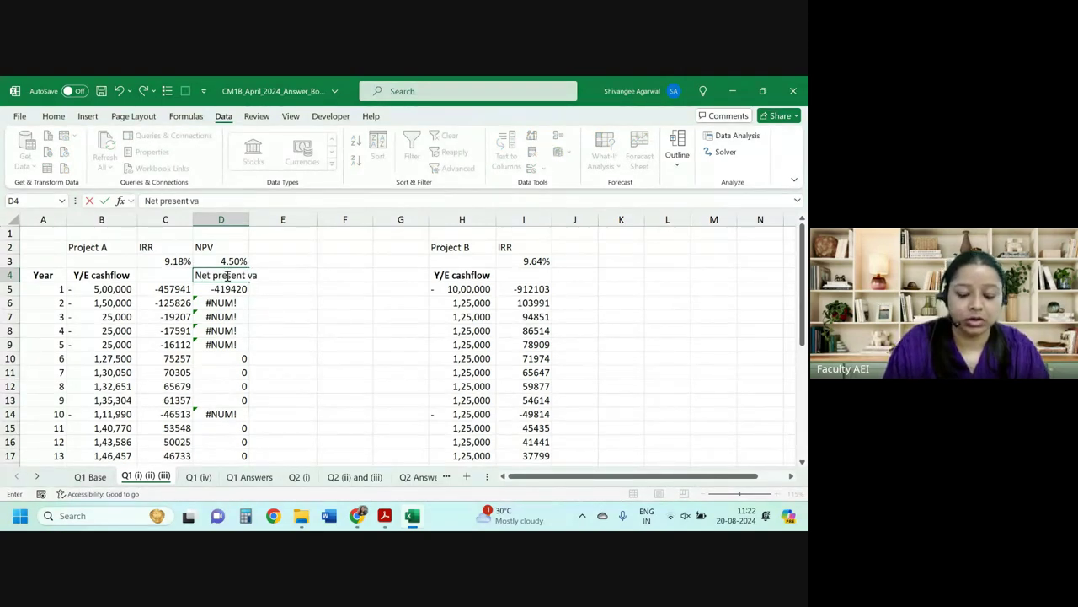
type("lue")
key("Return")
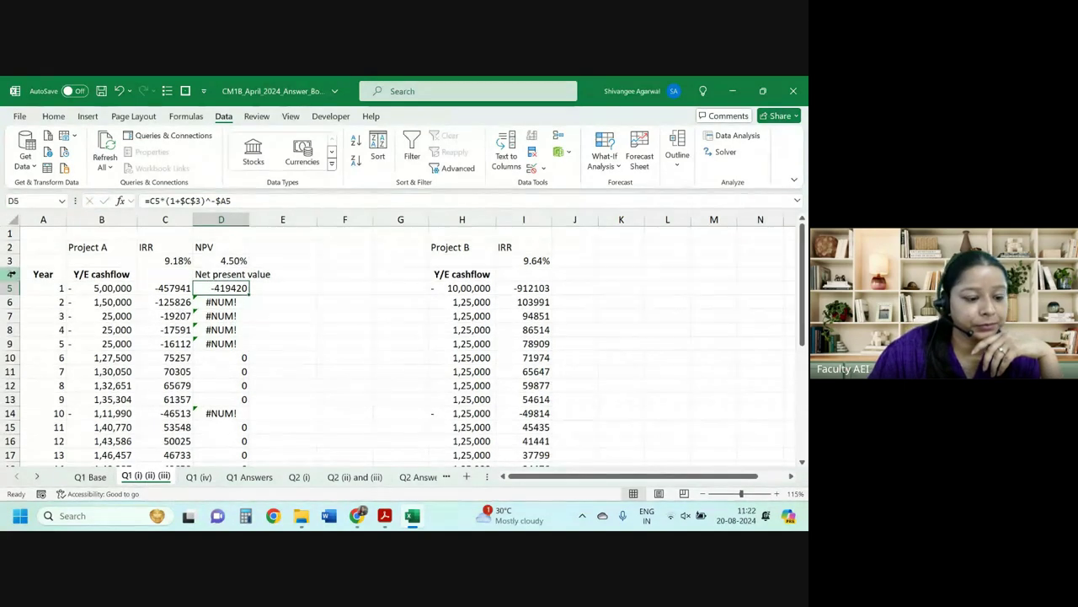
left_click(12, 274)
left_click(53, 115)
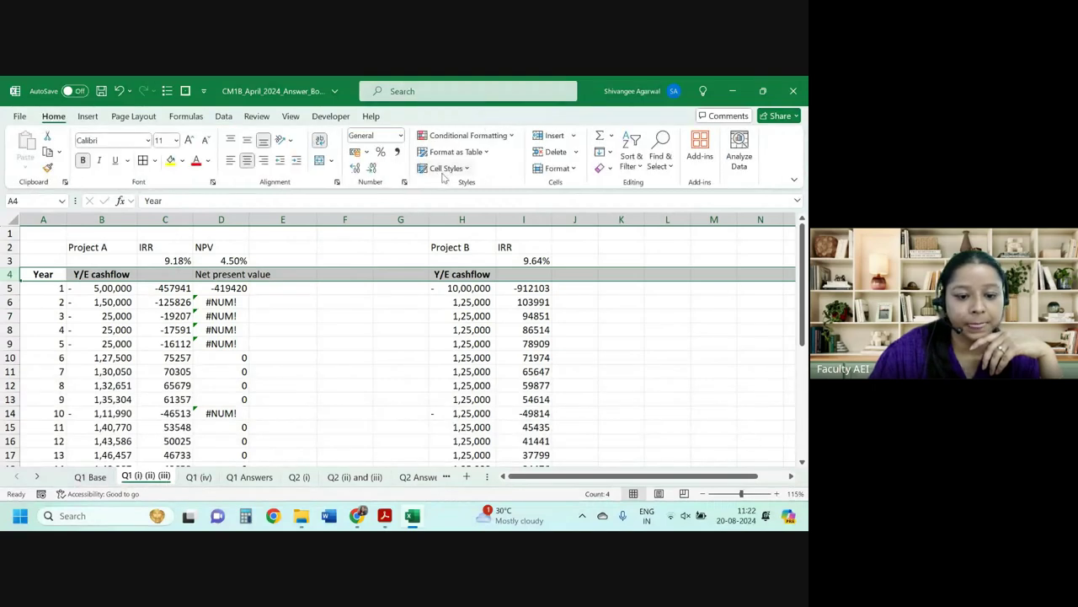
left_click(319, 141)
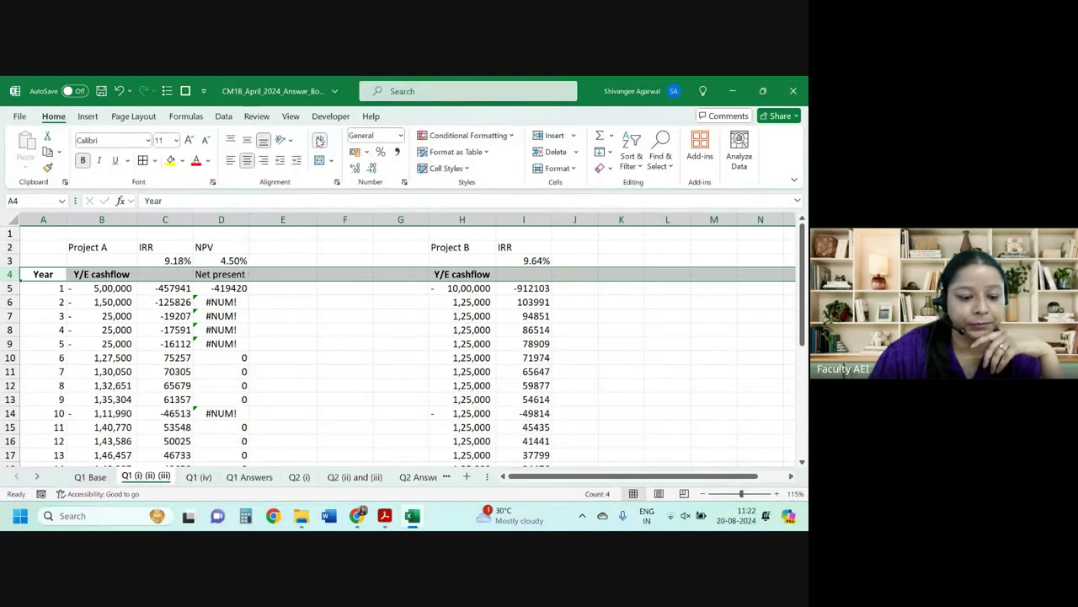
left_click(269, 287)
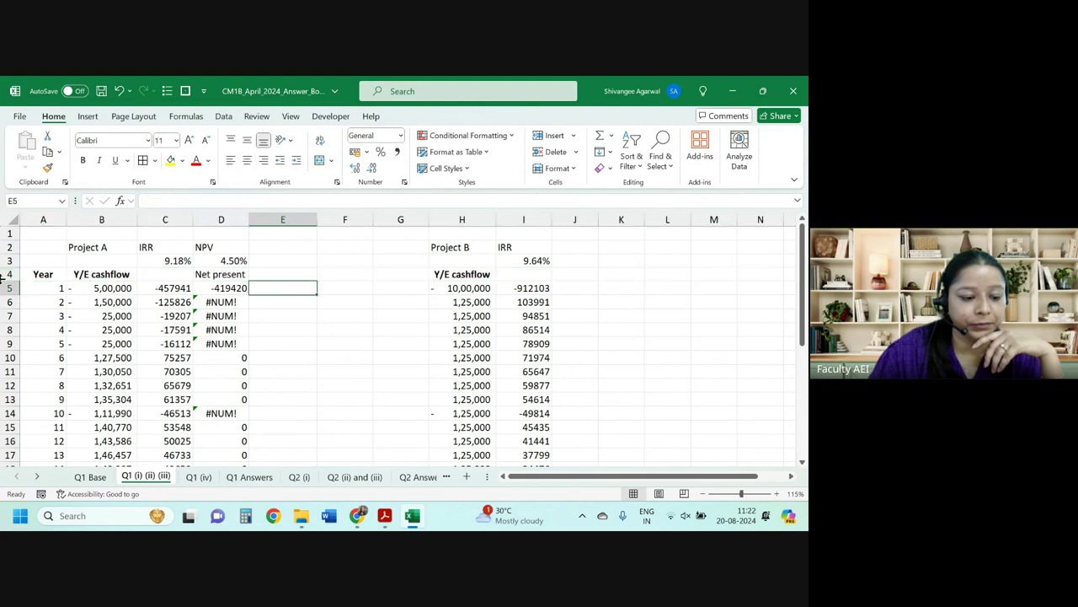
left_click_drag(4, 281, 4, 293)
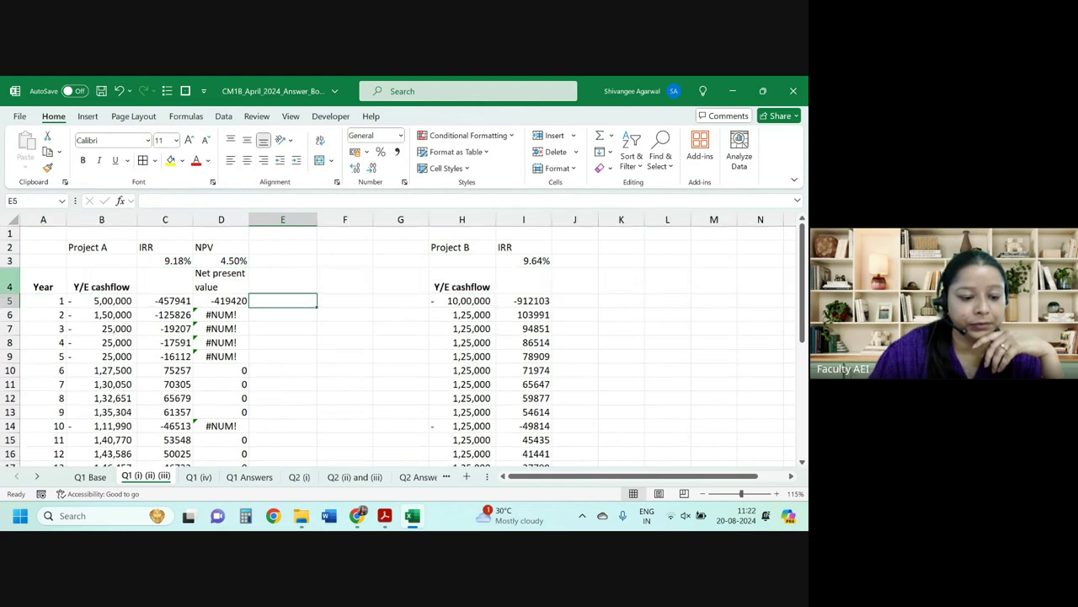
left_click(10, 283)
left_click(247, 161)
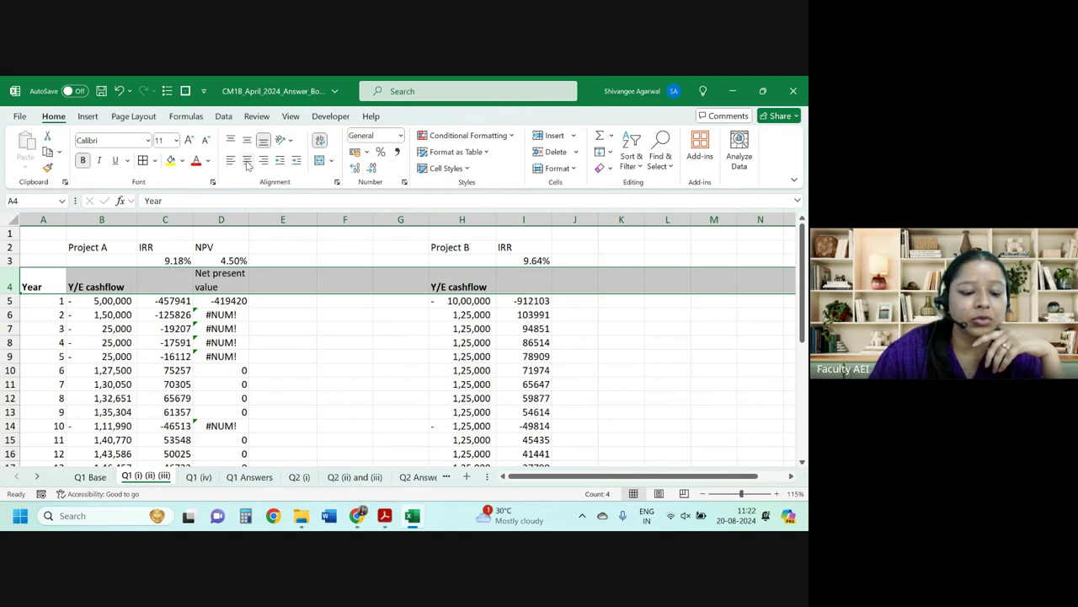
left_click(247, 161)
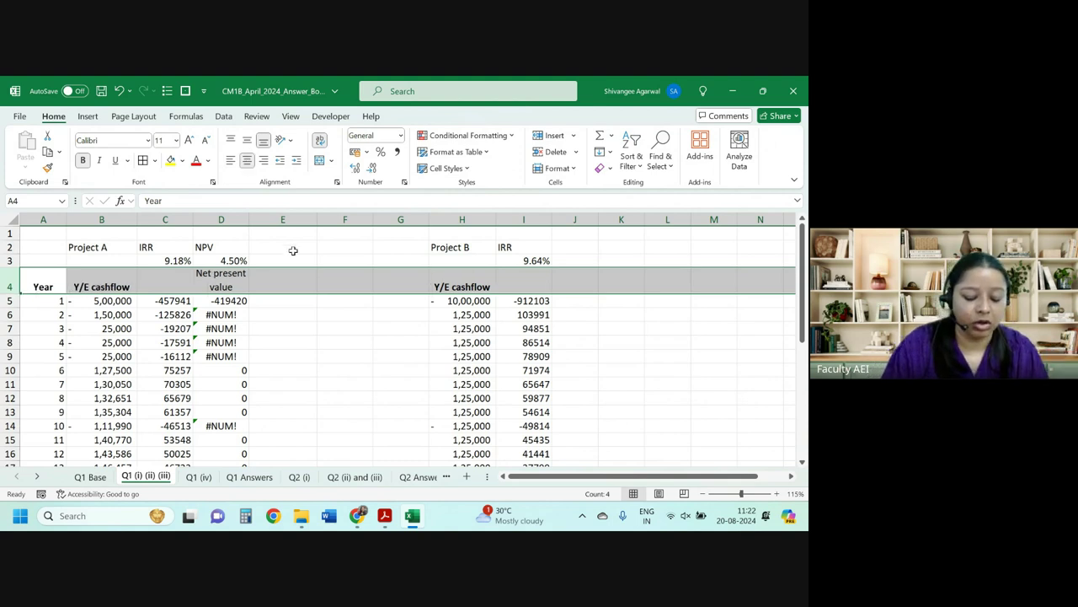
key("ctrl+b")
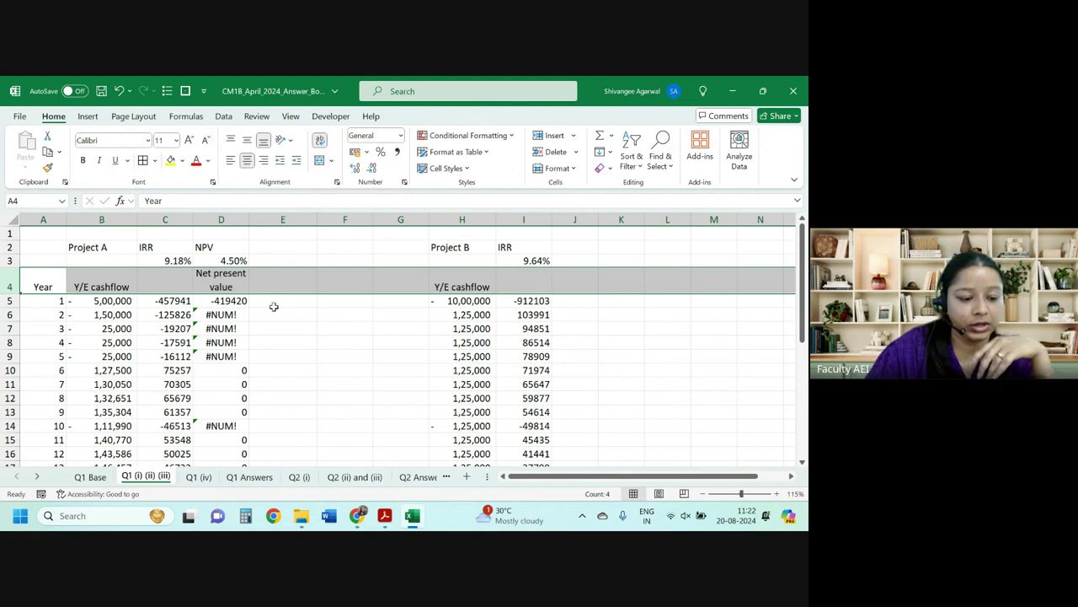
Re-bold the row 4 headings and correct D5 to =B5*(1+$D$3)^-$A5.
key("ctrl+b")
left_click(214, 333)
key("Up")
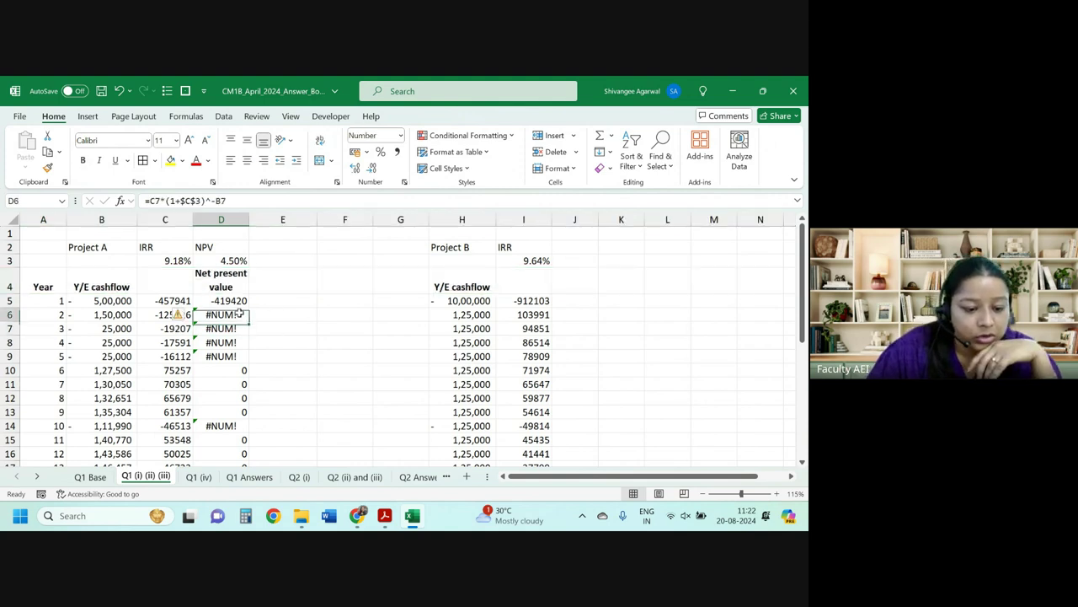
key("Up")
key("F2")
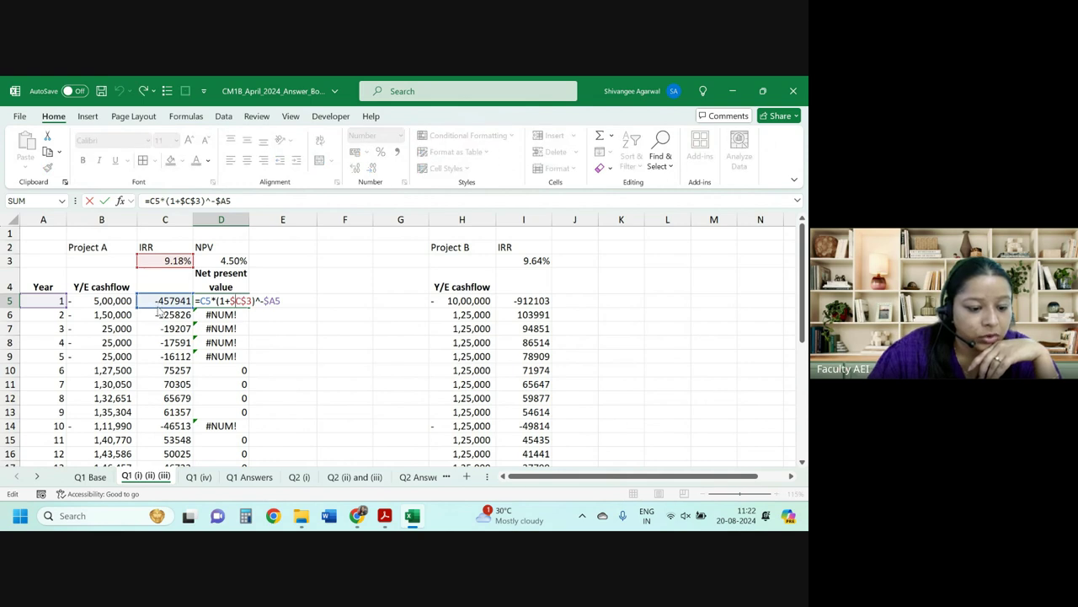
left_click(108, 305)
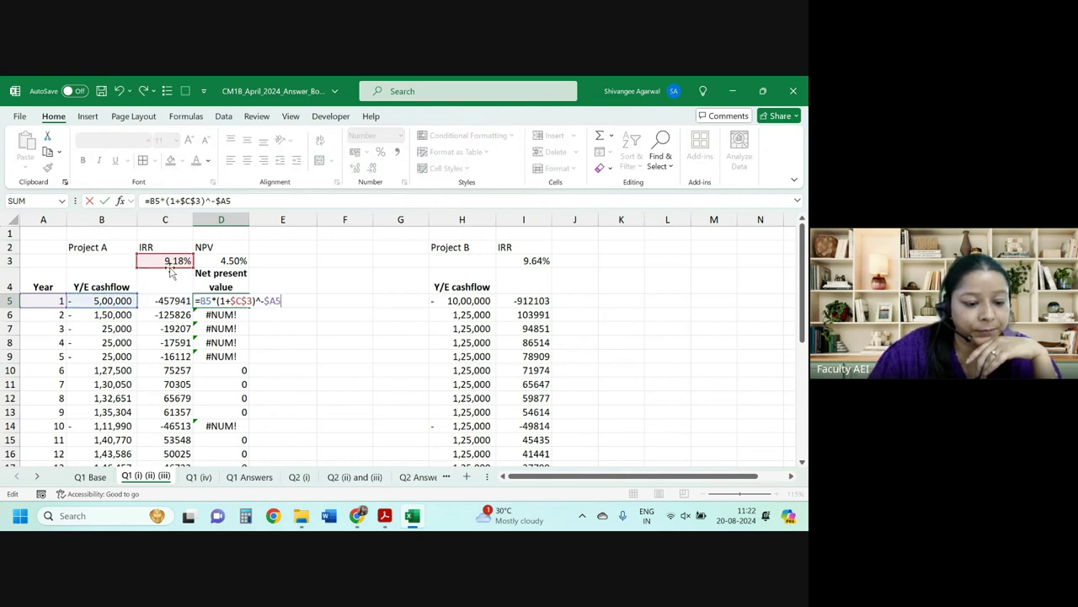
left_click_drag(170, 268, 232, 267)
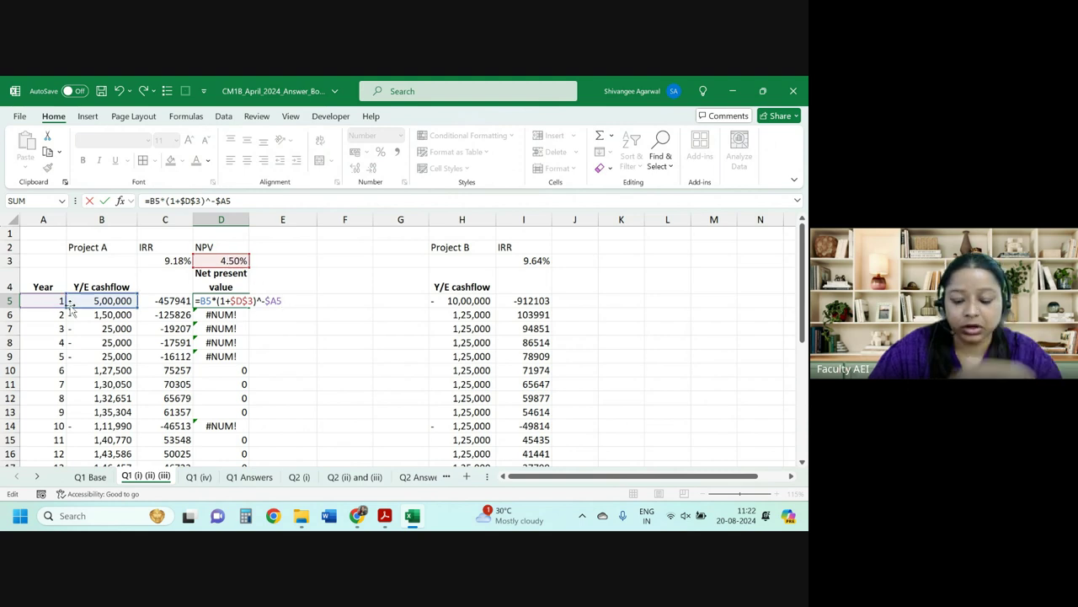
key("Return")
Fill the D5 formula down column D and check the 498374 total in D31.
left_click(243, 306)
double_click(250, 307)
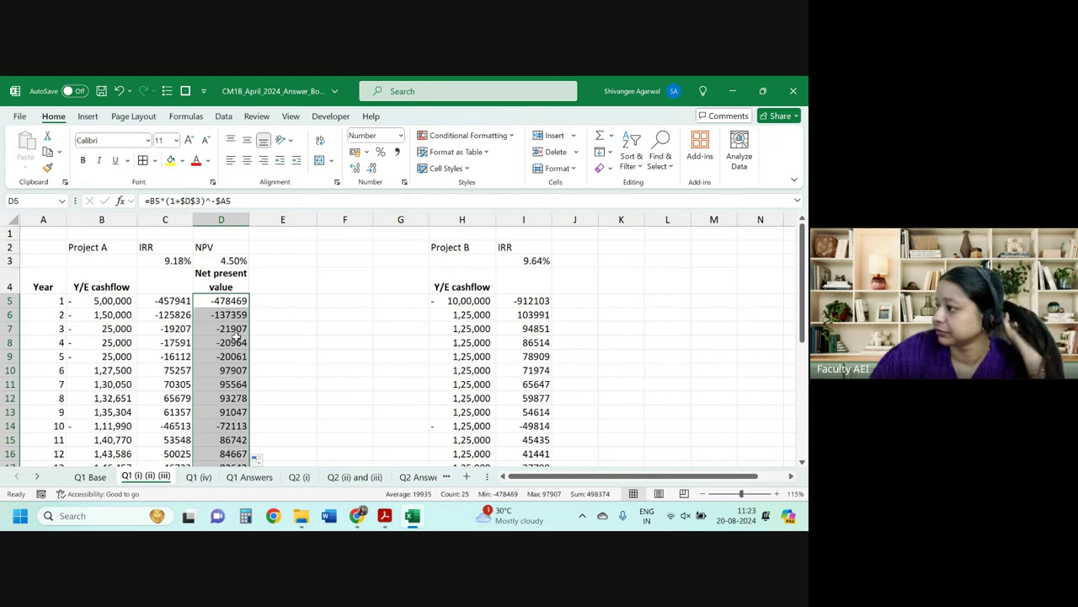
scroll(299, 372, "down", 3)
scroll(301, 370, "down", 4)
left_click(237, 334)
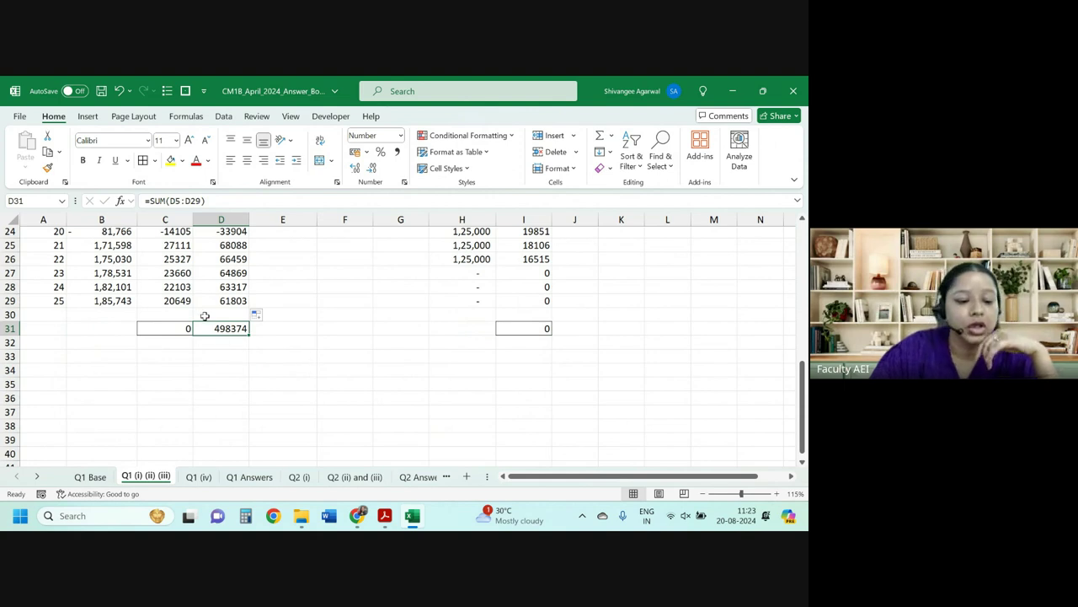
left_click(110, 302)
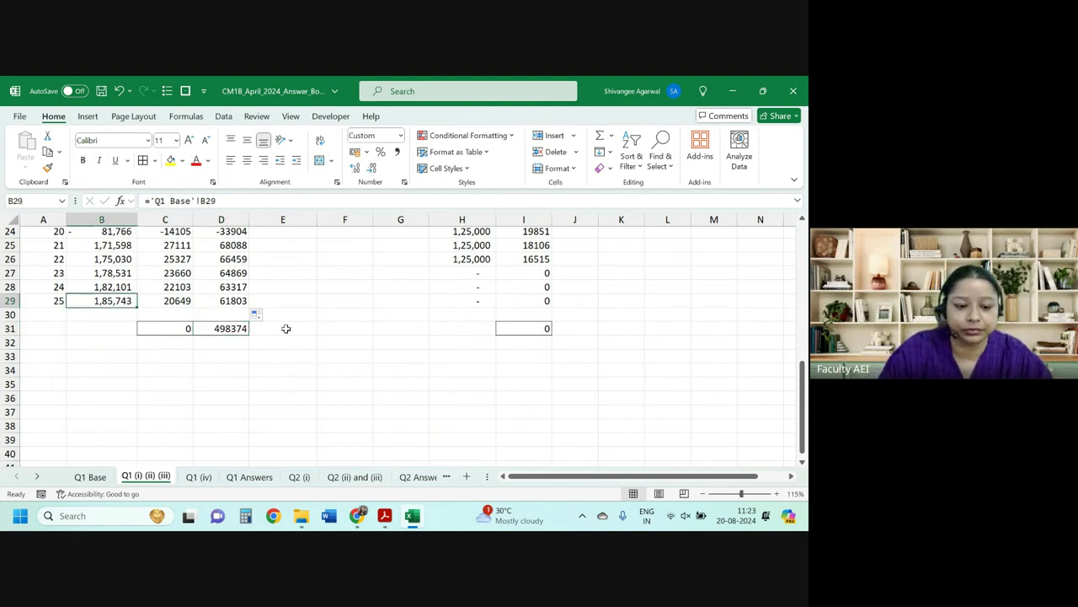
Copy the B5:B29 cashflow number format onto columns C, D, H and I with Format Painter.
key("ctrl+Up")
key("Down")
key("ctrl+shift+Down")
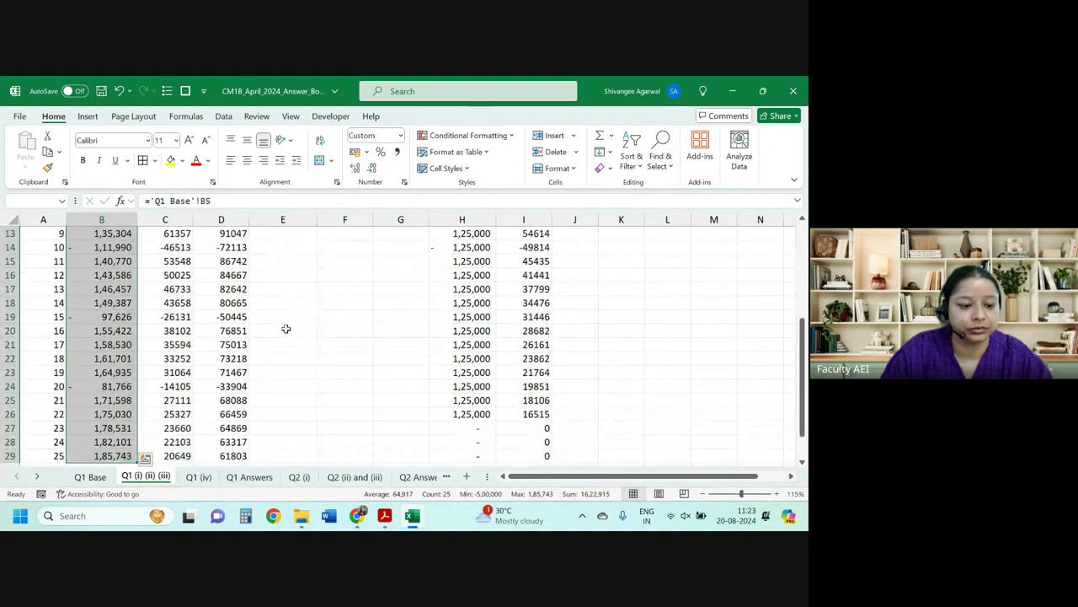
left_click(47, 168)
scroll(211, 278, "up", 4)
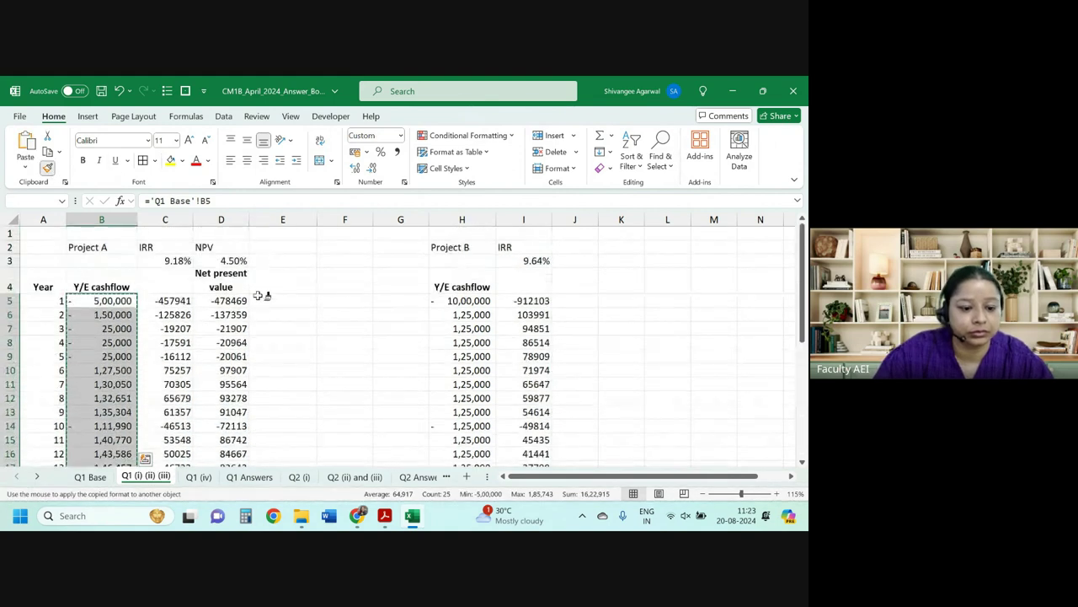
key("Escape")
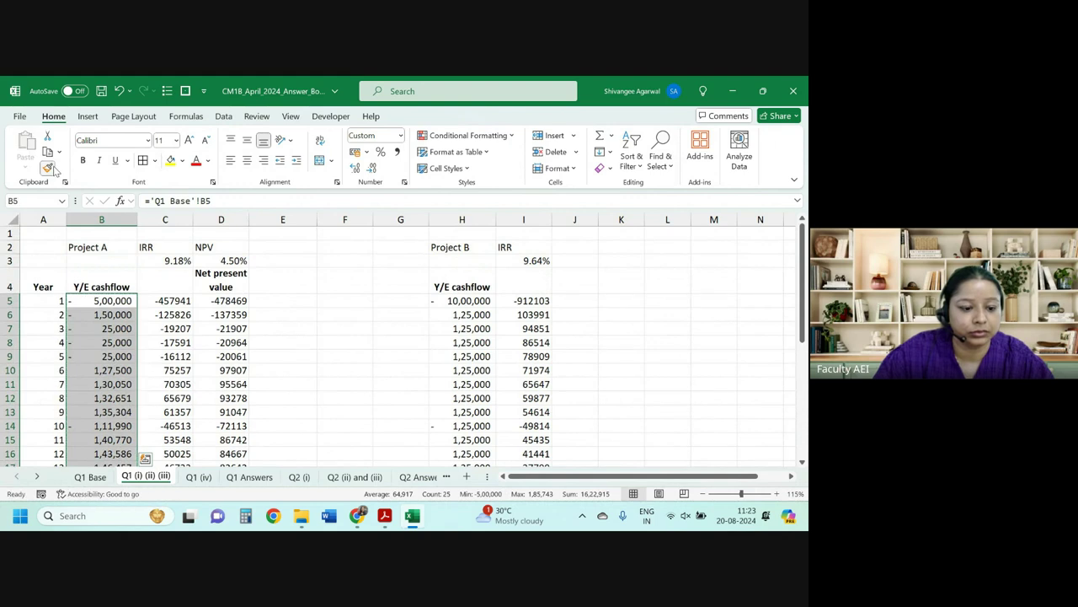
double_click(47, 168)
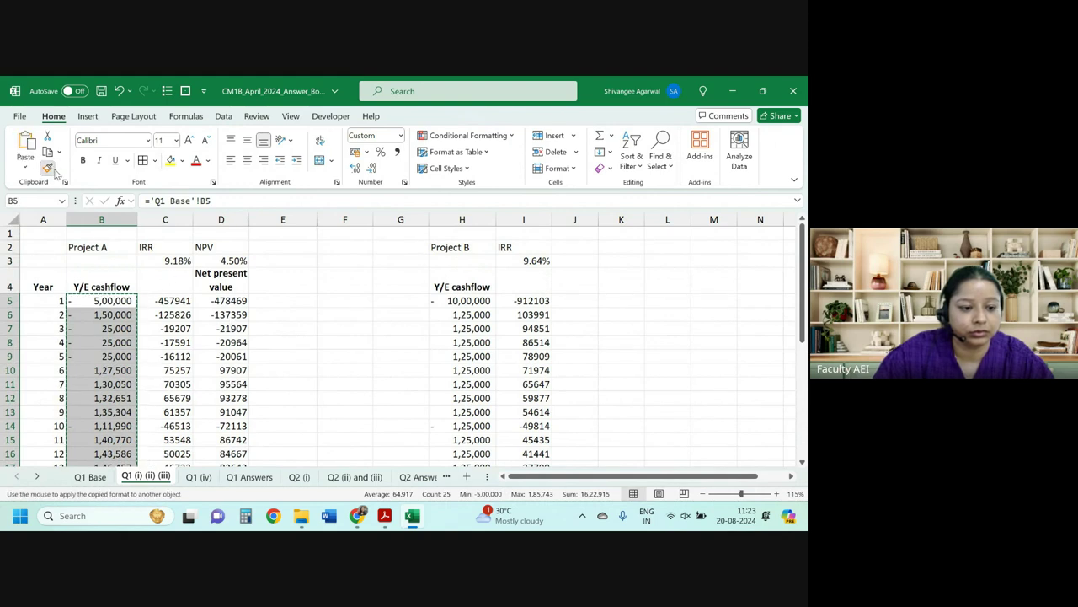
left_click(162, 301)
left_click(221, 301)
left_click(465, 301)
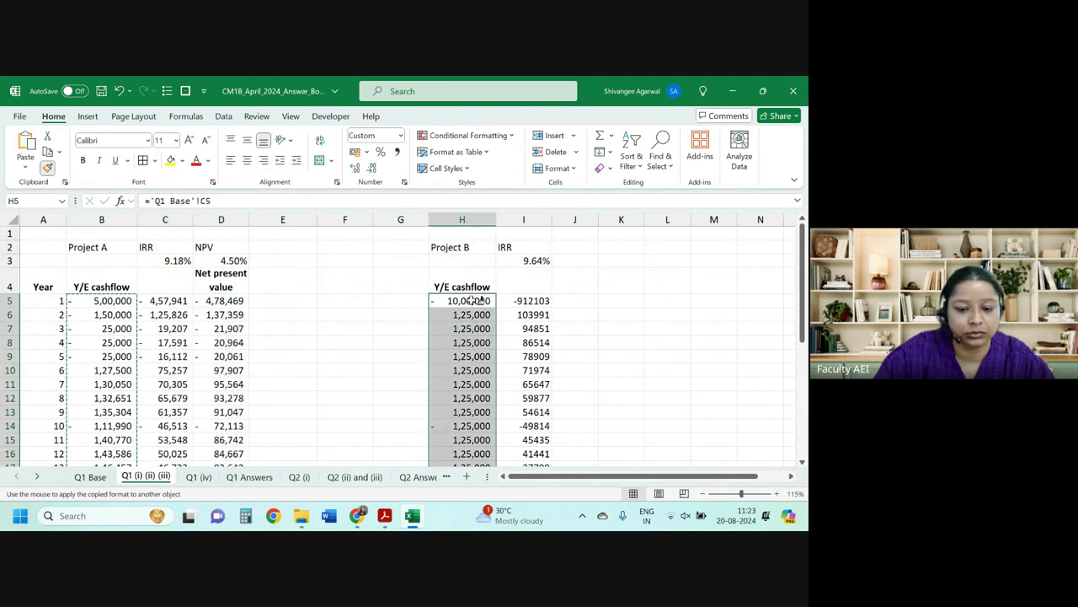
left_click(535, 301)
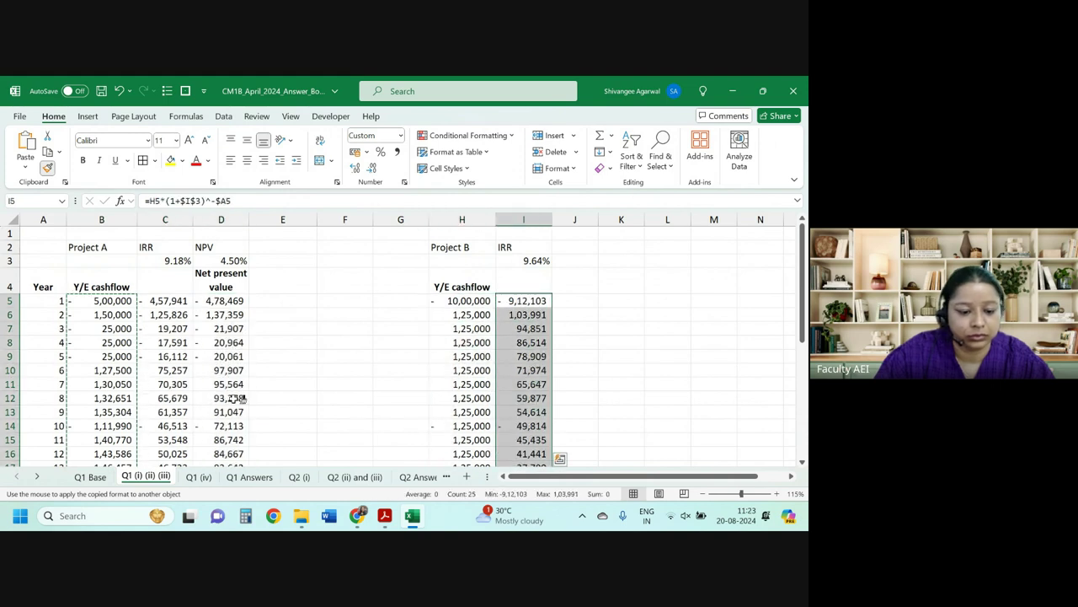
left_click(48, 169)
Apply B29's number format to the row 31 totals C31:D31 and I31:J31.
scroll(93, 337, "down", 8)
left_click(101, 301)
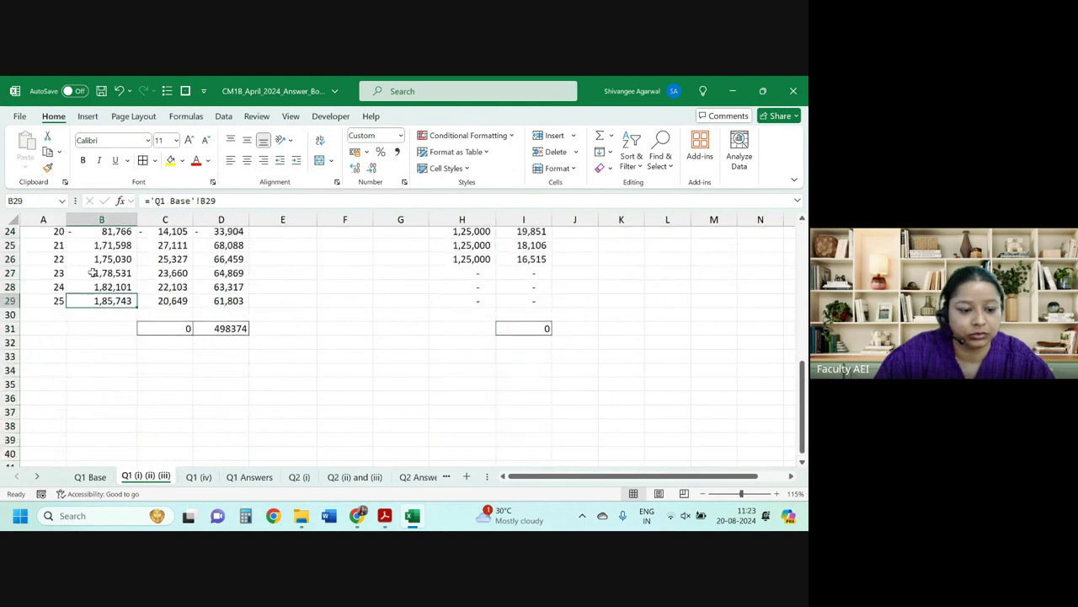
left_click(48, 167)
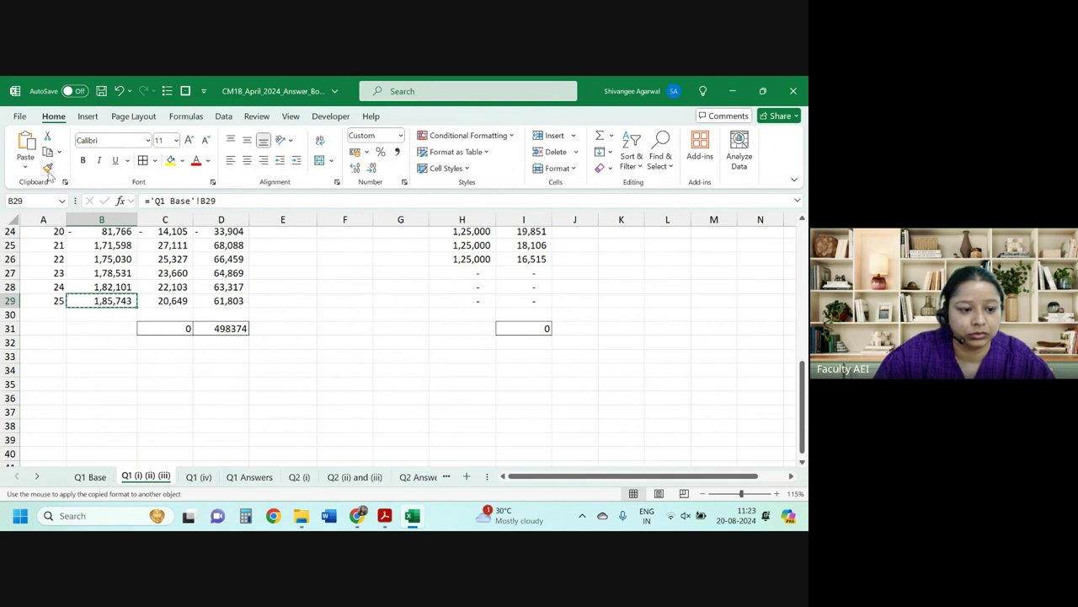
left_click_drag(167, 329, 221, 328)
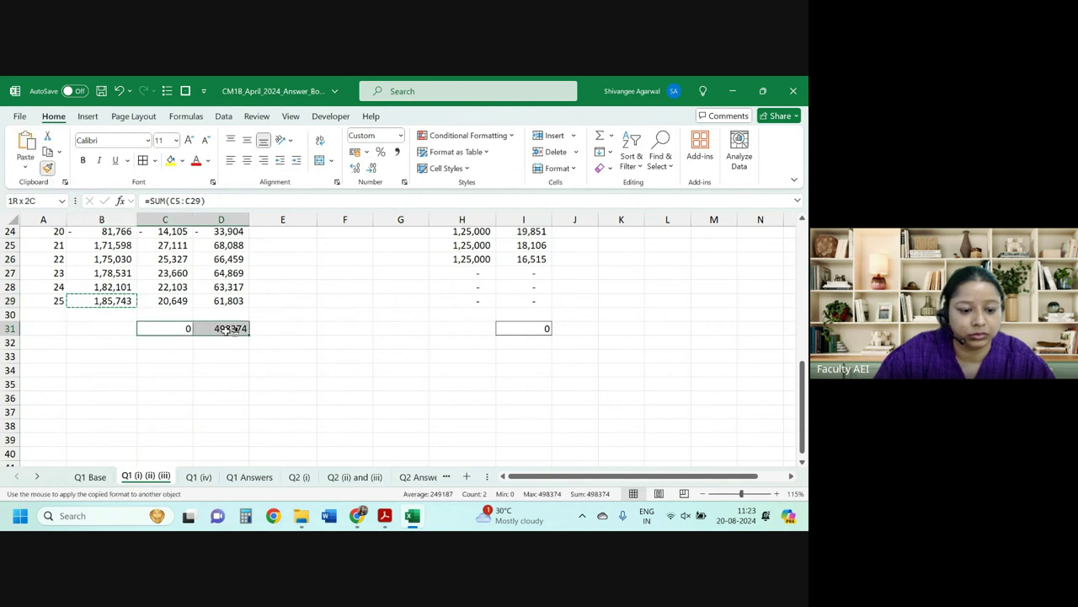
left_click_drag(548, 328, 577, 328)
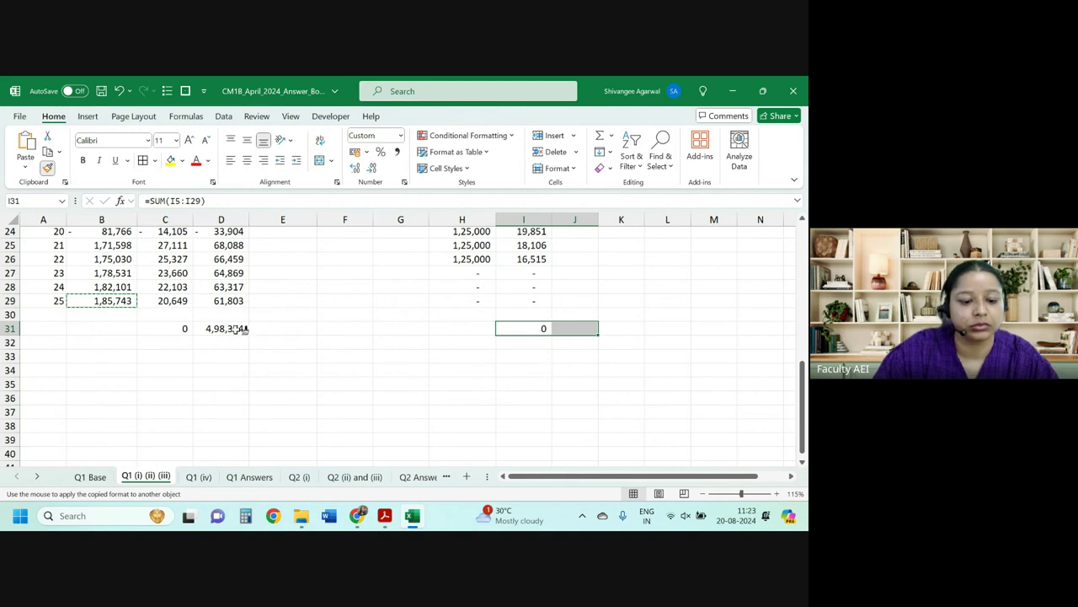
key("Escape")
Shade Project A's NPV total 4,98,374 in D31 light green.
left_click(206, 329)
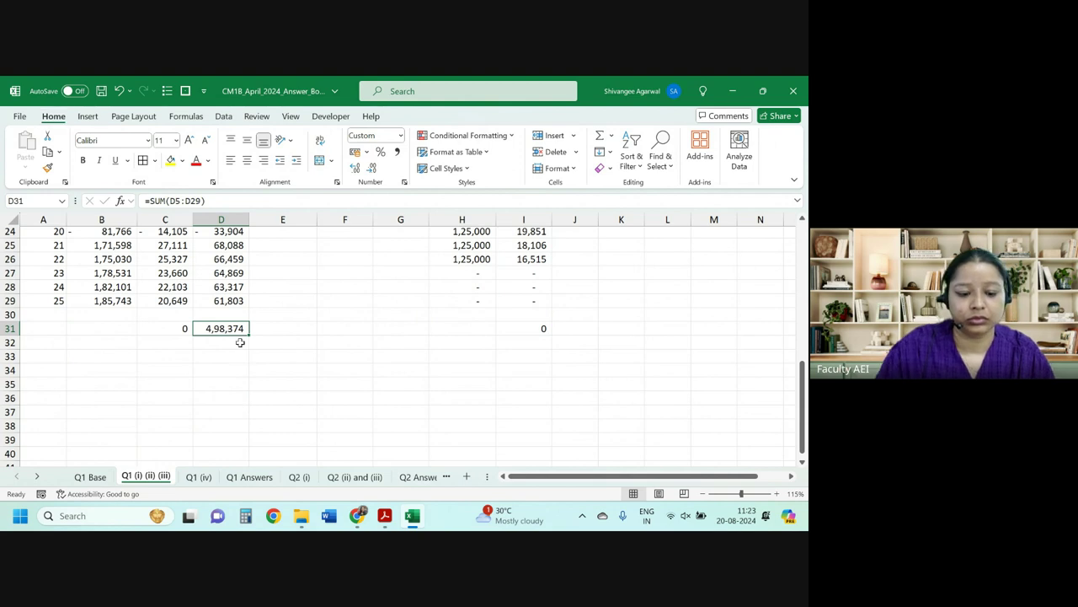
left_click(285, 369)
left_click(217, 327)
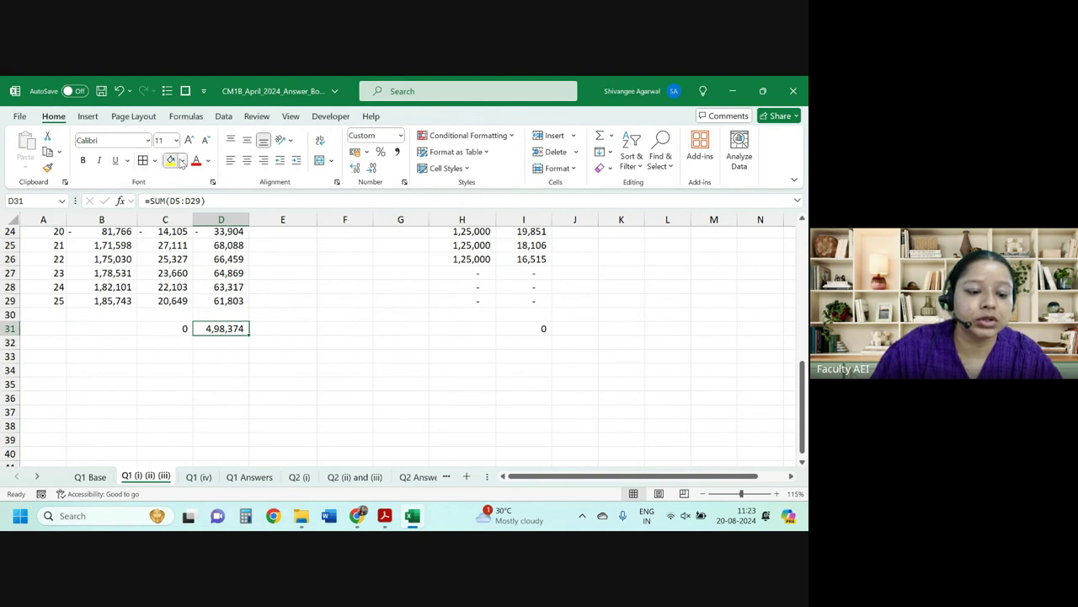
left_click(182, 160)
left_click(268, 220)
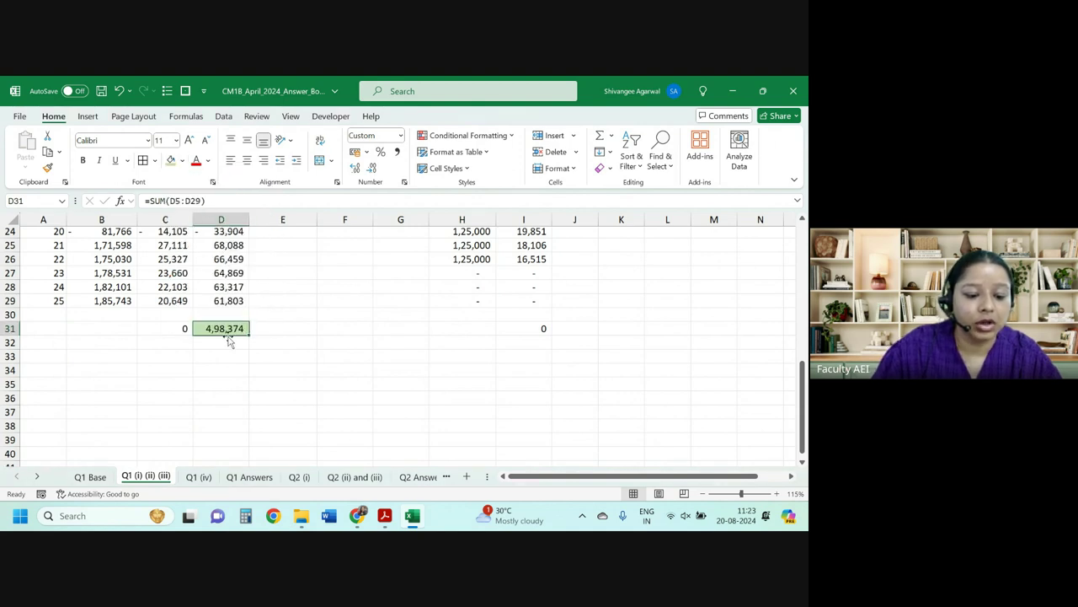
key("ctrl+Up")
key("ctrl+Up")
key("ctrl+Up")
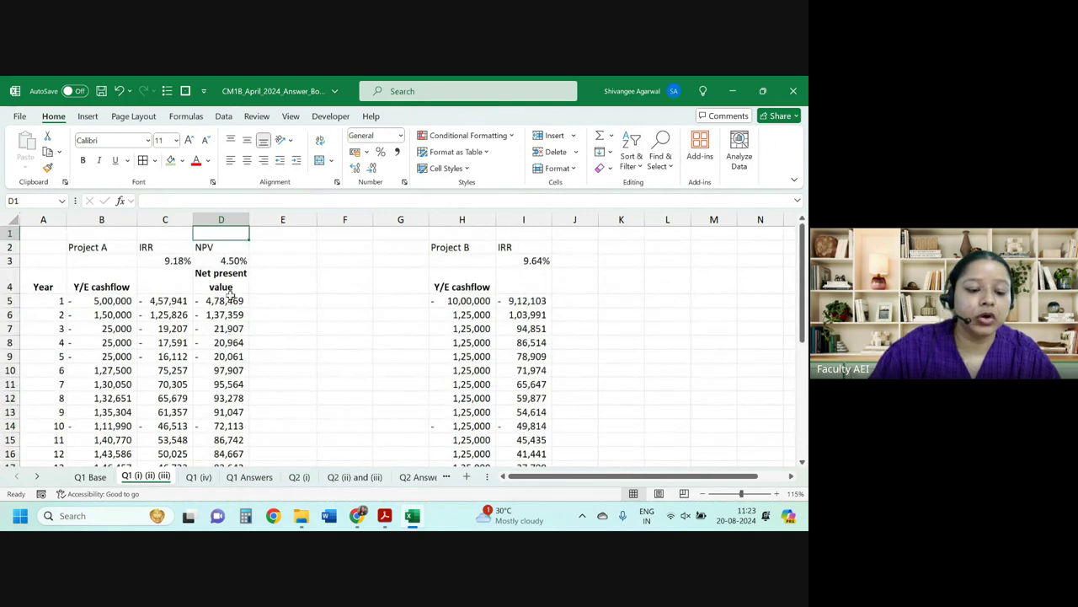
Copy Project A's NPV column D into column J for Project B.
left_click(237, 221)
key("ctrl+c")
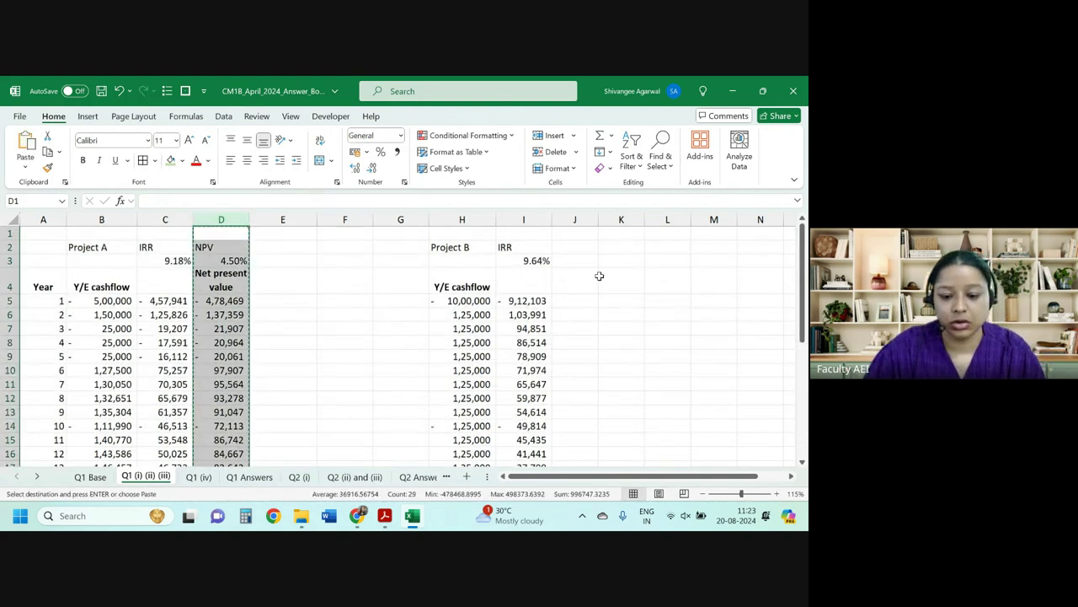
left_click(578, 234)
key("ctrl+v")
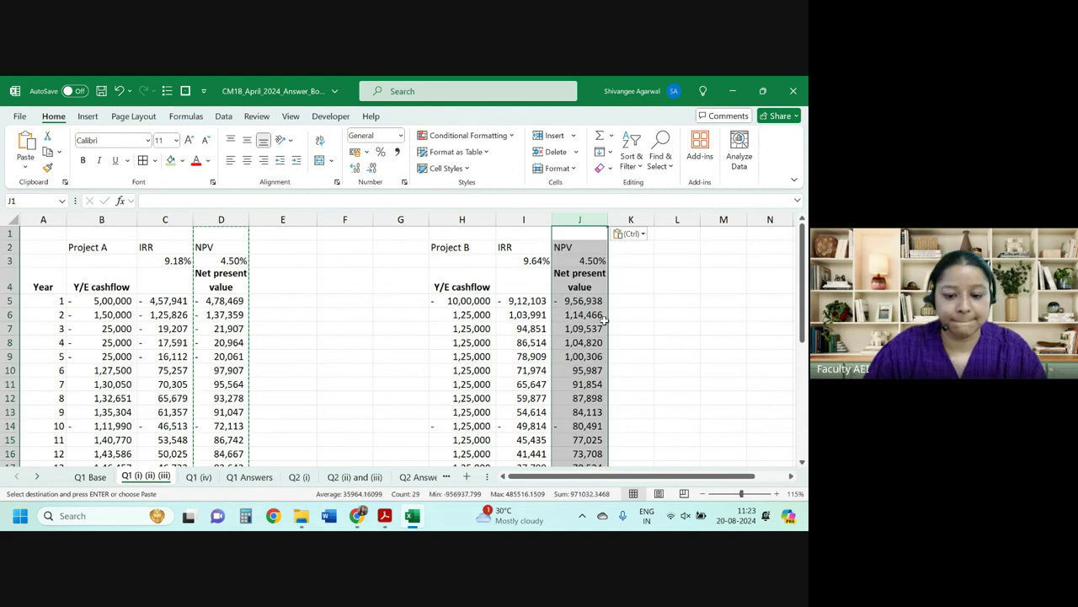
left_click(665, 313)
Repoint J5's rate to $J$3 (4.50%) and fill down, giving a 4,85,516 total.
left_click(579, 301)
key("F2")
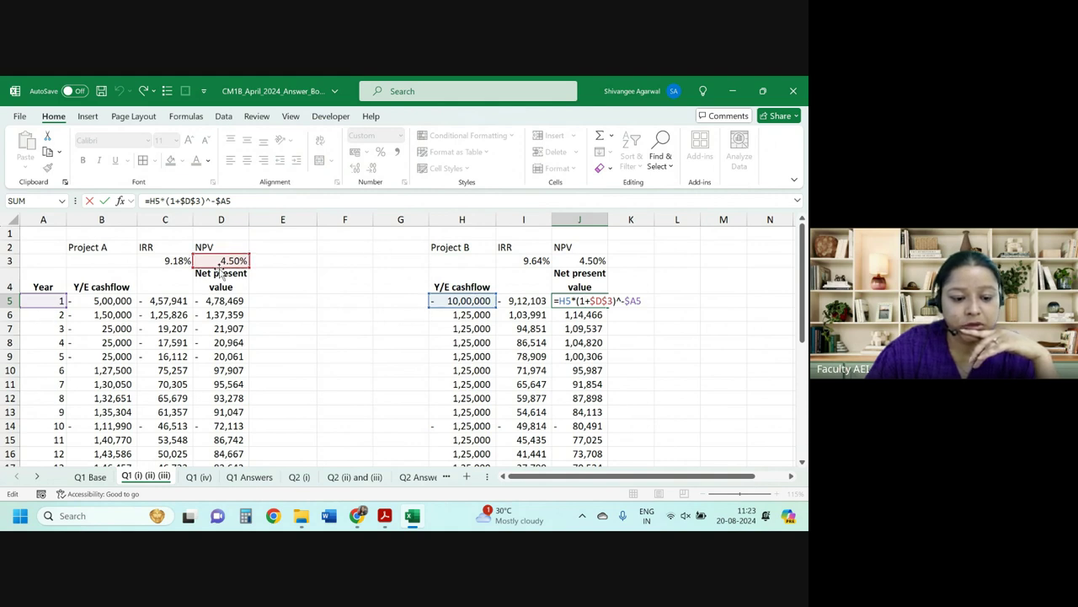
left_click_drag(219, 271, 578, 269)
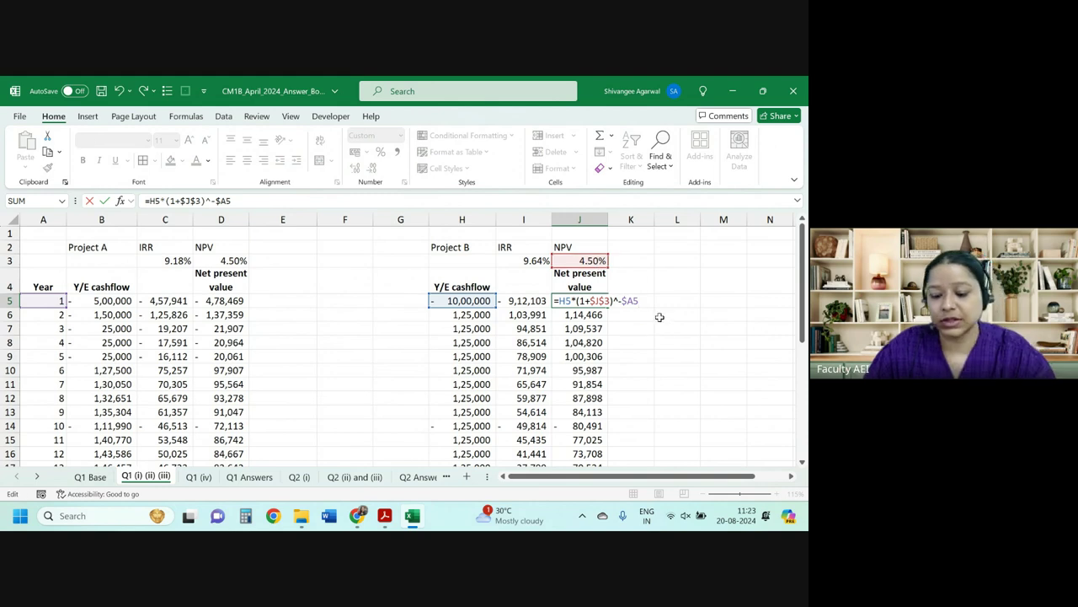
key("Return")
left_click(594, 303)
double_click(607, 307)
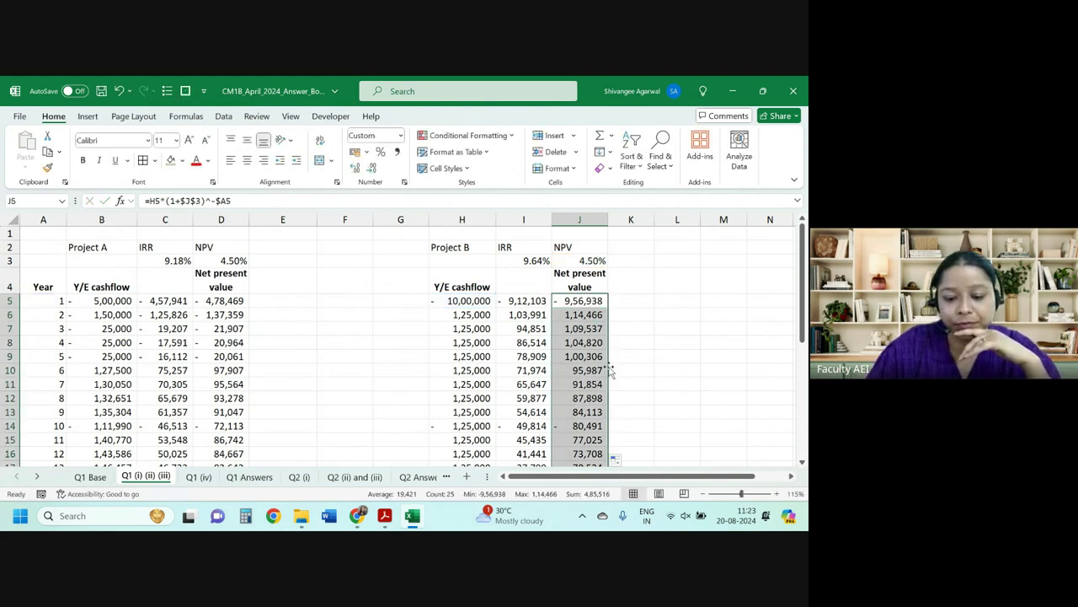
scroll(611, 371, "down", 6)
left_click(594, 411)
Inspect the formula behind Project B's NPV total in J31.
left_click(603, 423)
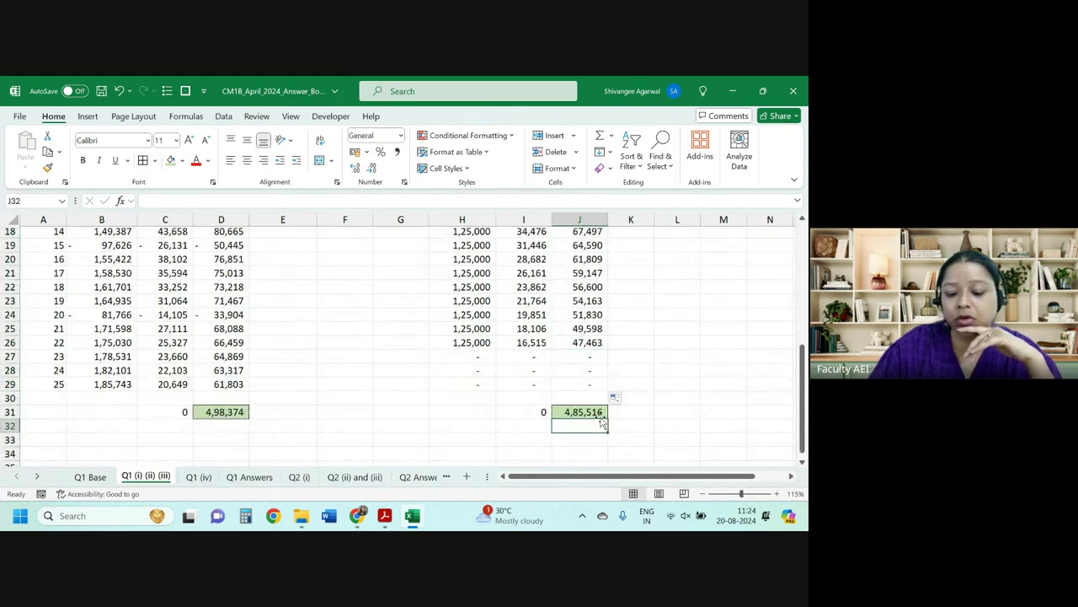
left_click(584, 410)
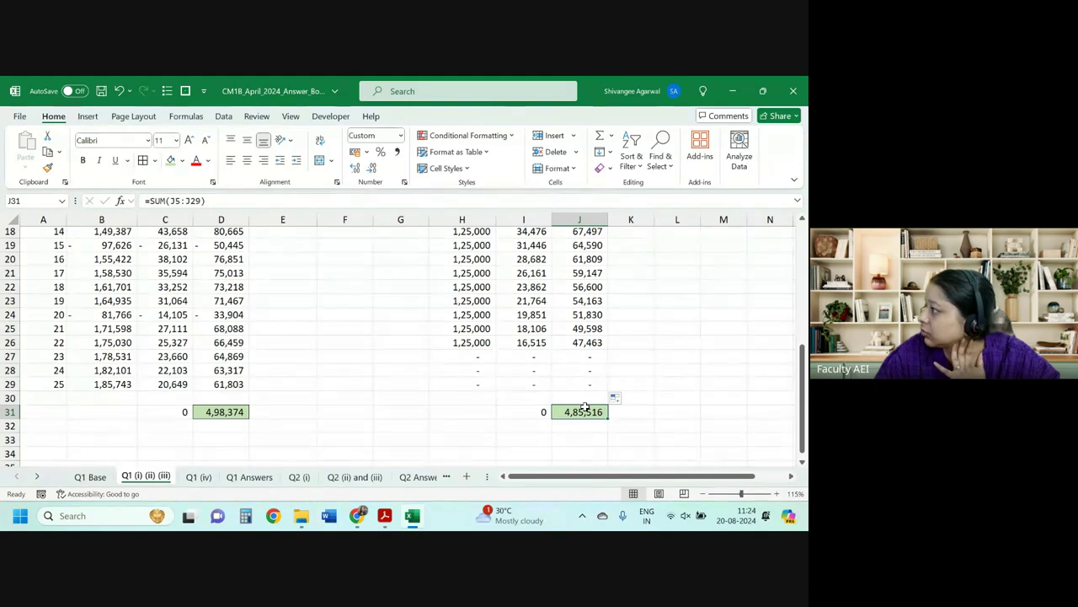
scroll(414, 373, "up", 6)
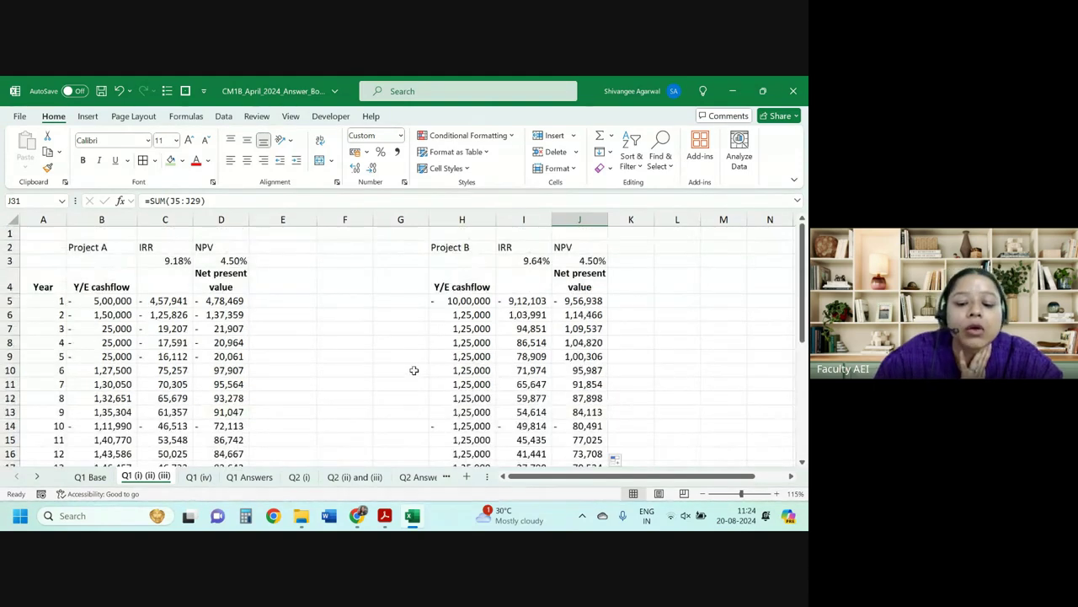
Shade Project A's 9.18% IRR in C3 and Project B's 9.64% IRR in I3 light green.
left_click(179, 260)
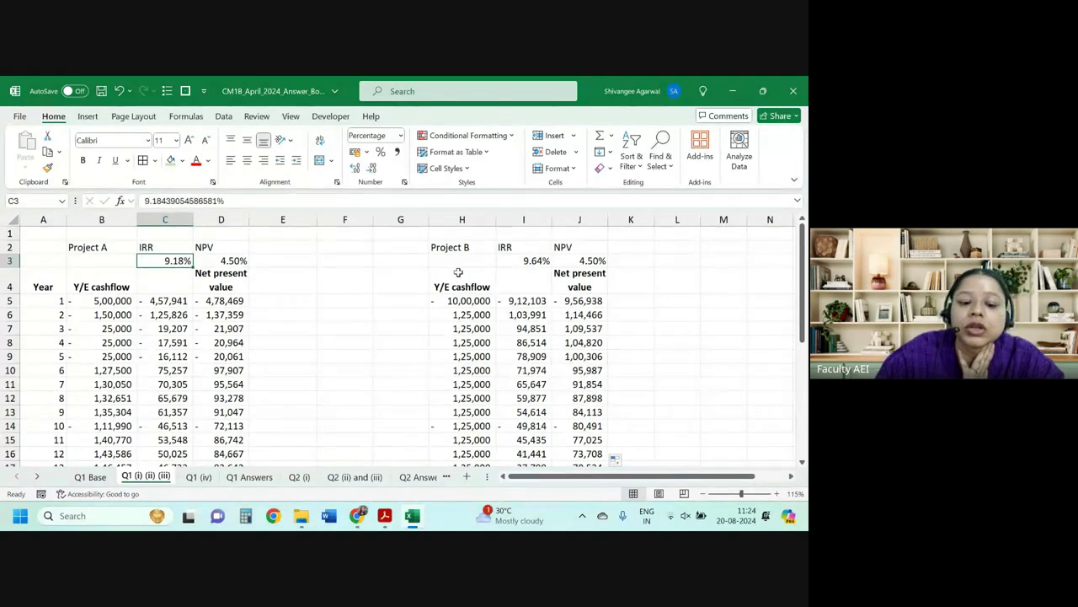
left_click(315, 237)
left_click(639, 237)
left_click(706, 238)
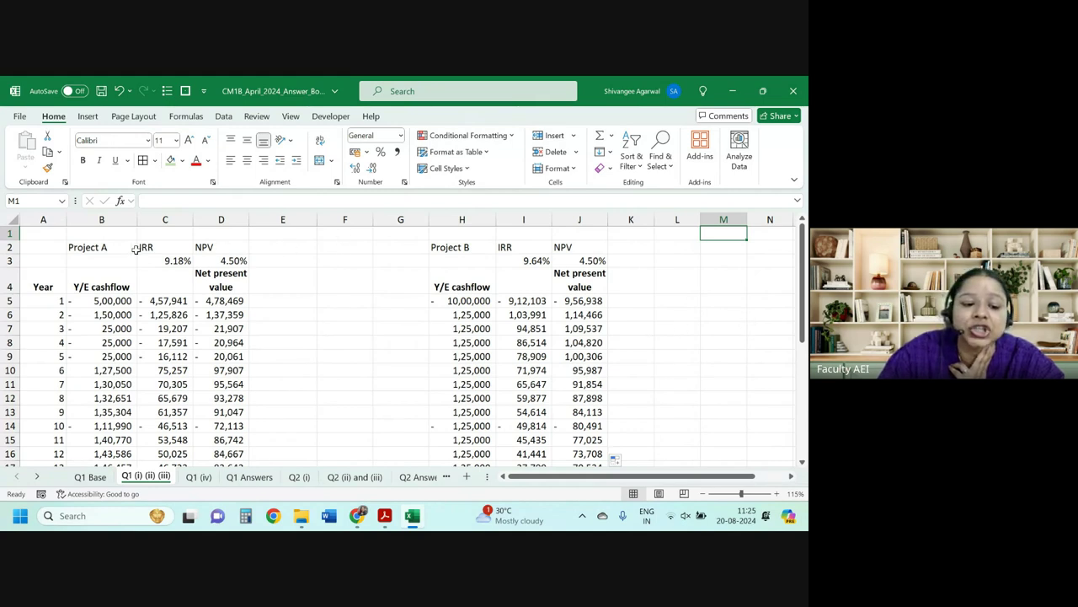
left_click(171, 262)
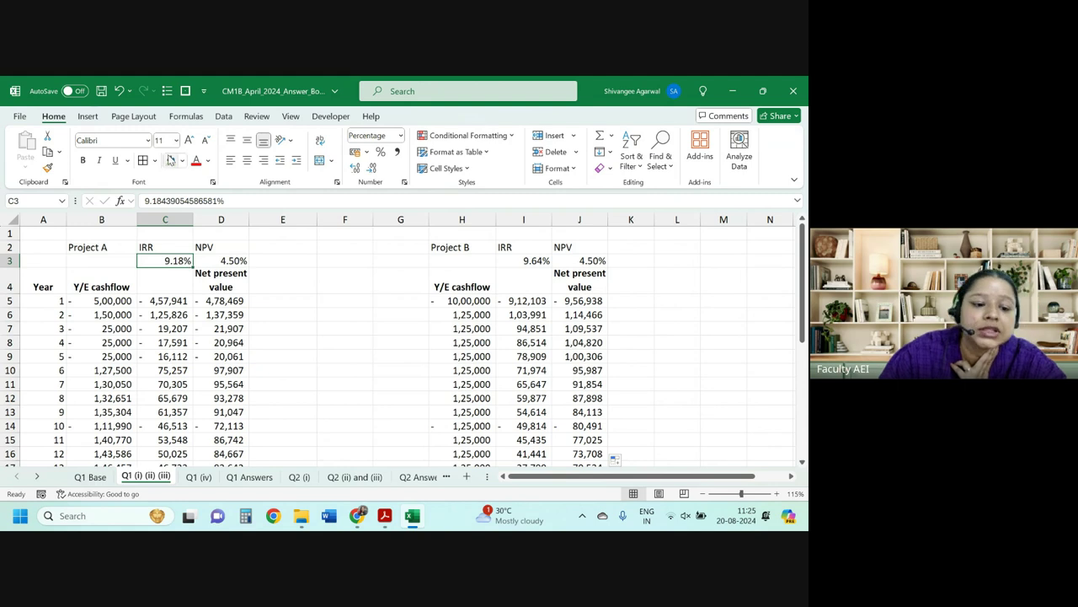
left_click(170, 160)
left_click(524, 260)
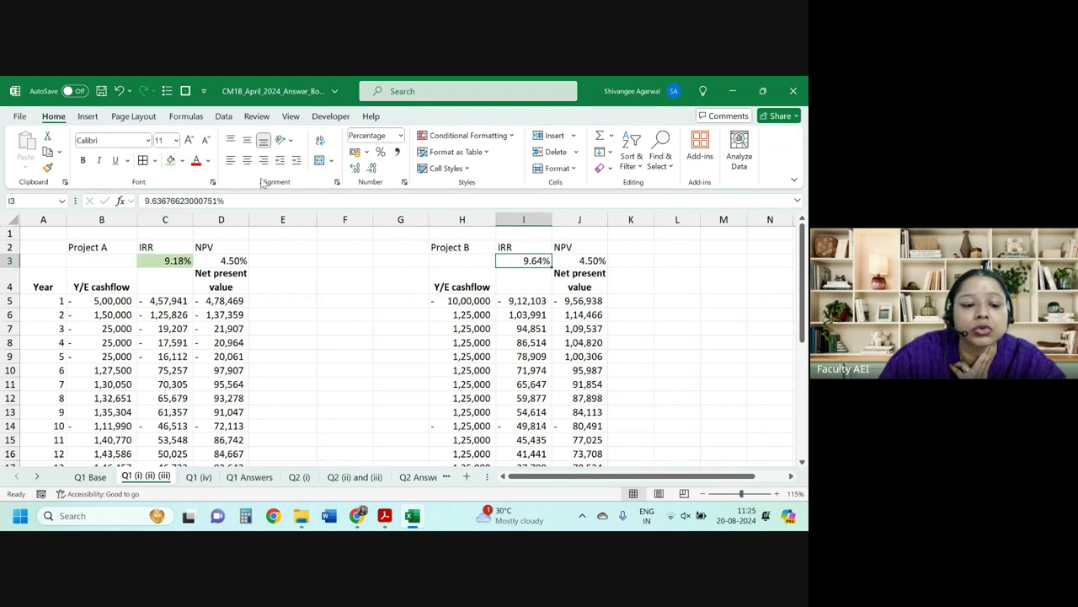
left_click(182, 160)
left_click(170, 165)
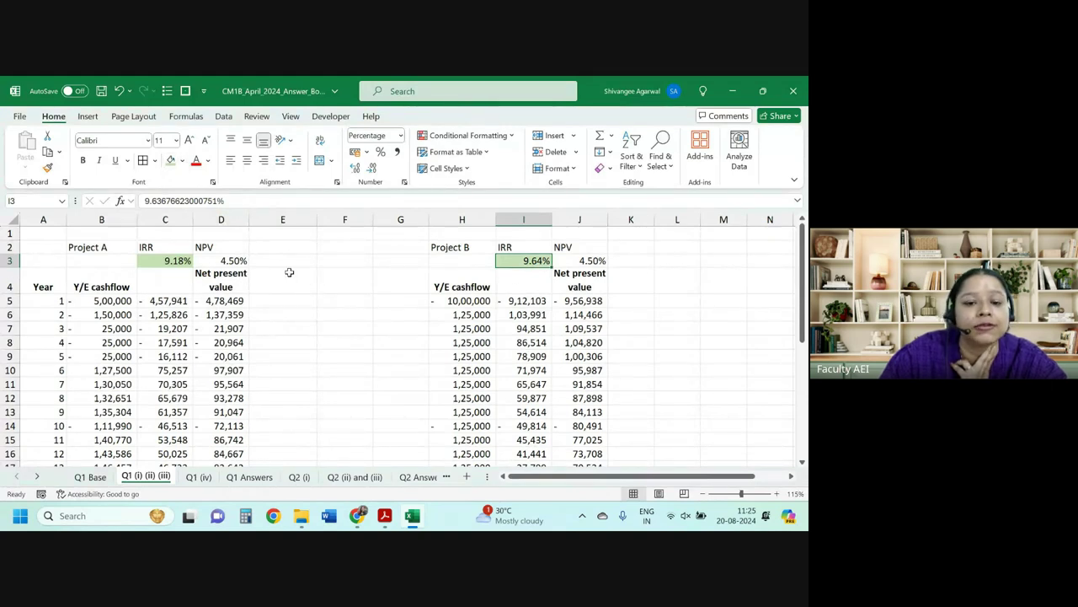
Review Project A's C31 total formula, then select E4 for a new column heading.
left_click(151, 265)
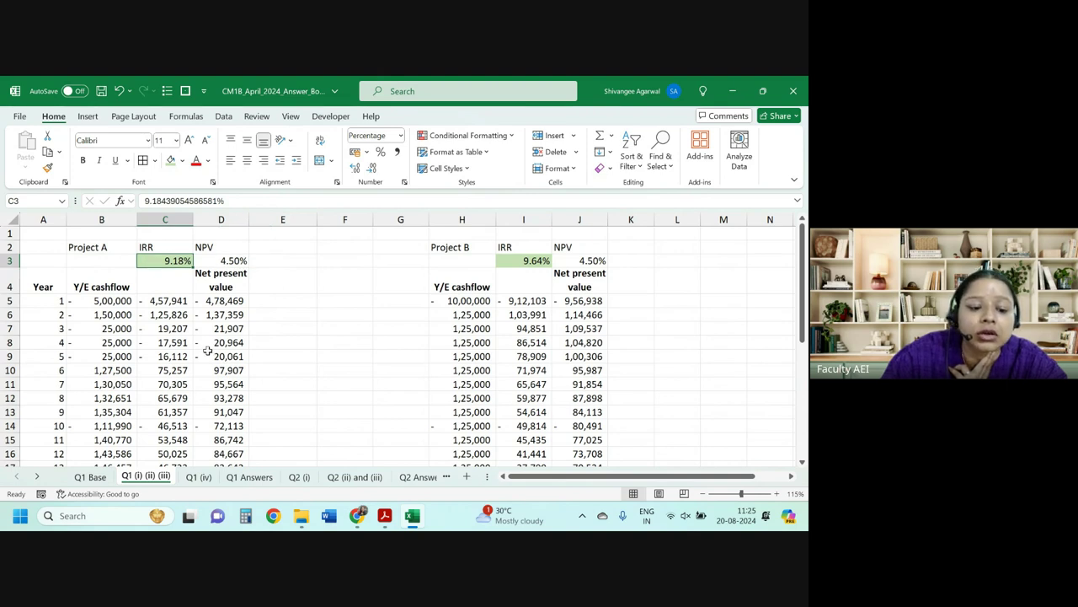
scroll(207, 350, "down", 5)
left_click(192, 450)
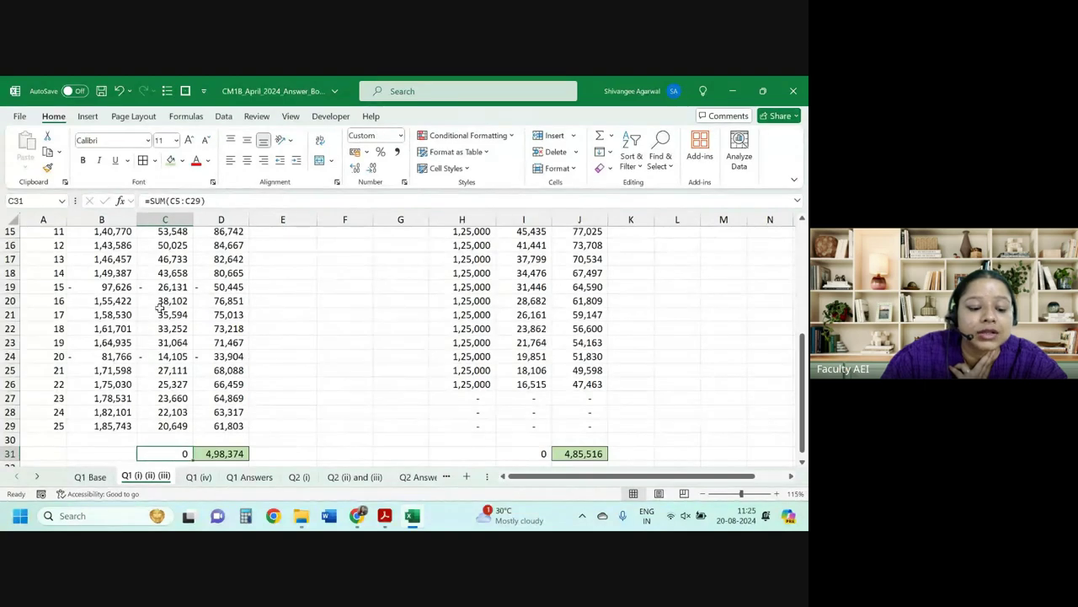
scroll(141, 328, "up", 5)
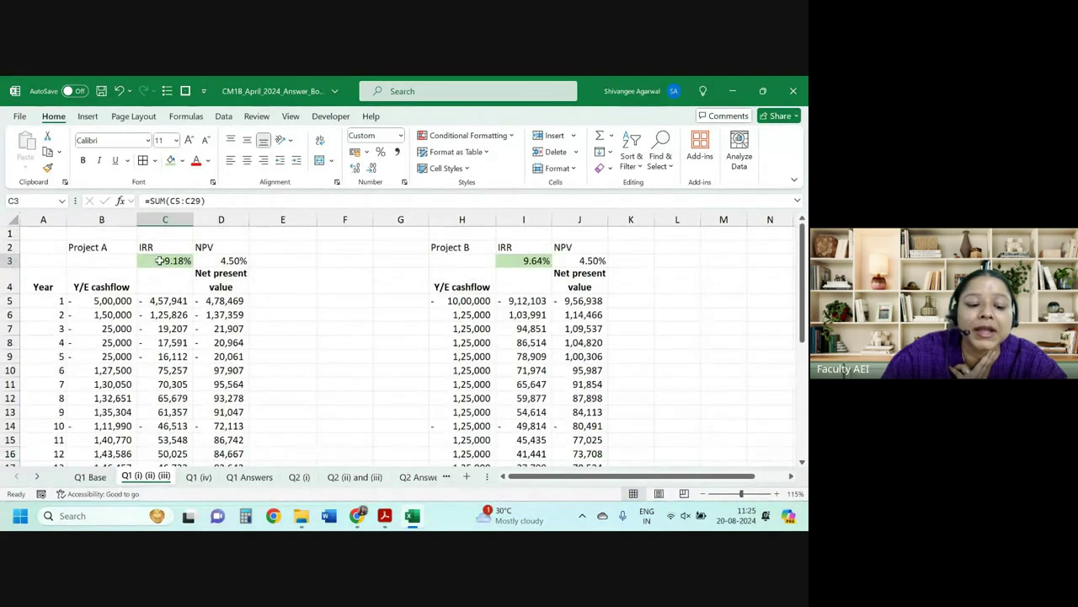
left_click(161, 261)
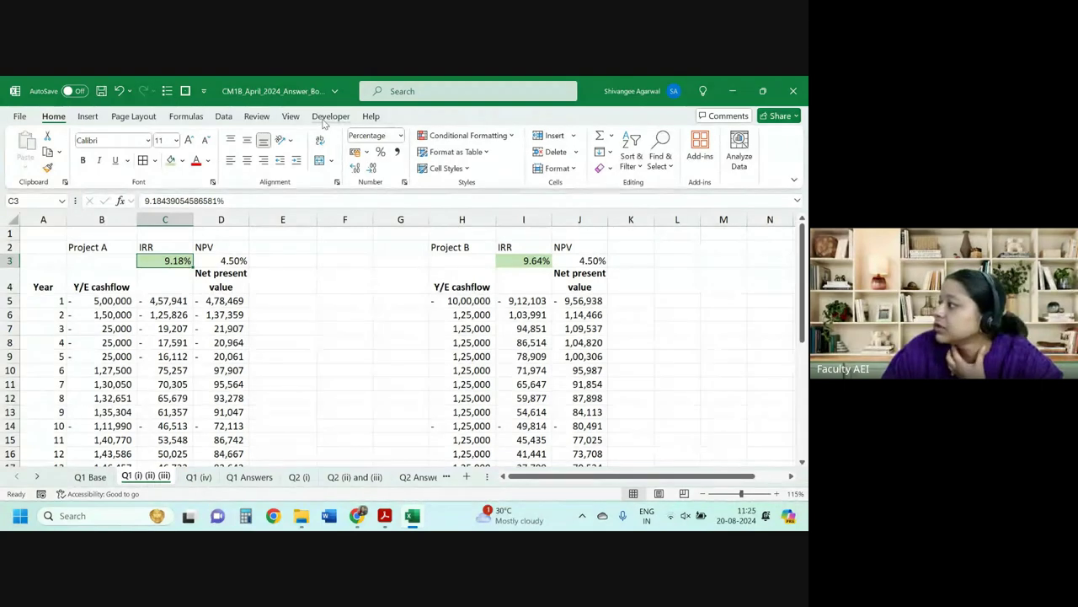
left_click(274, 269)
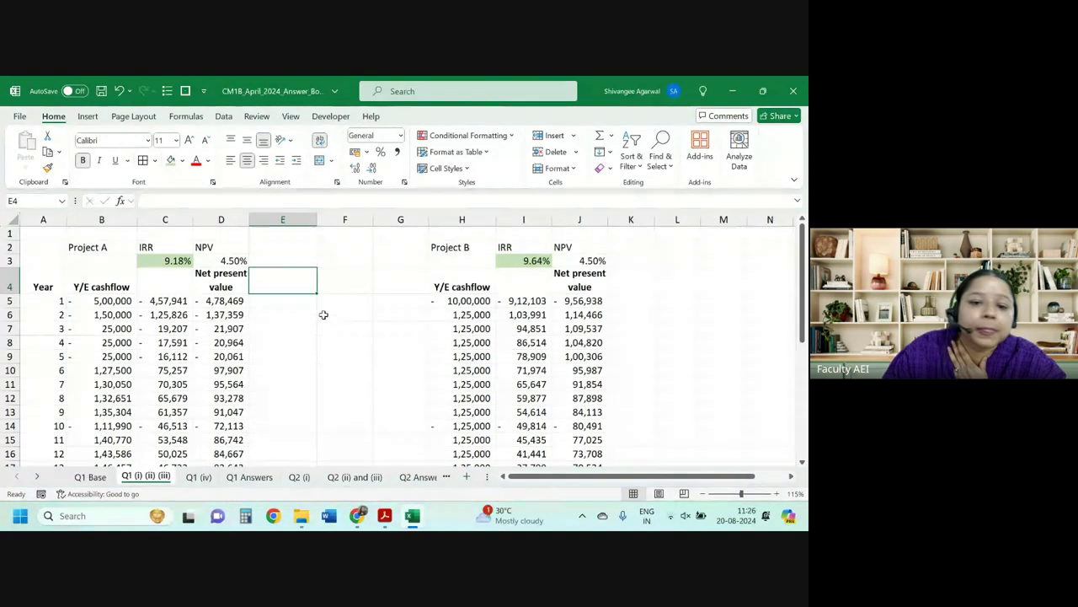
Add a Running NPV column E with =D5 and =E5+D6, filled down all years.
type("R")
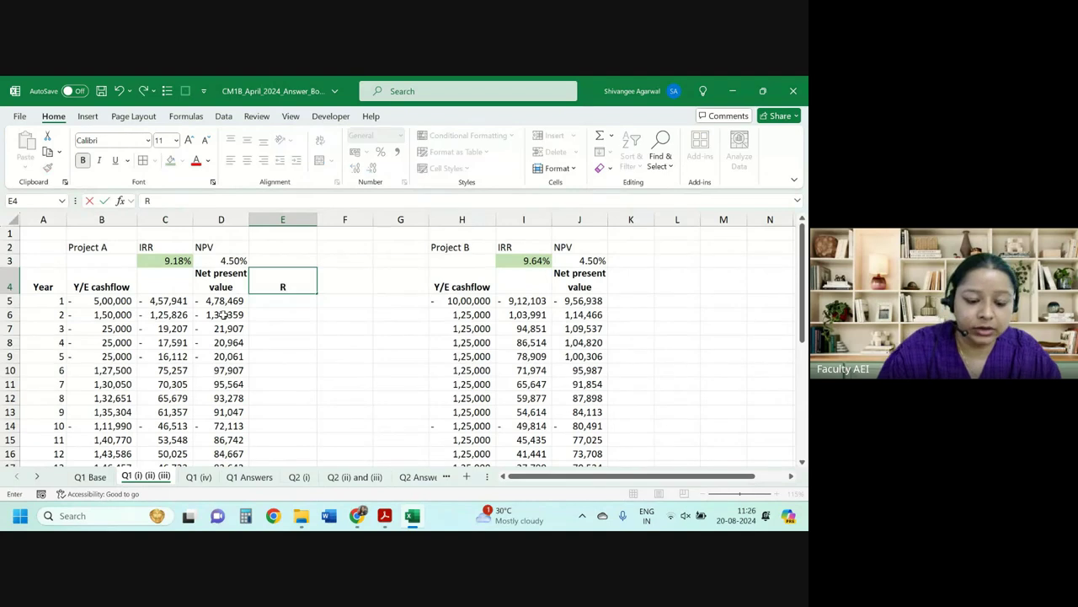
type("unning")
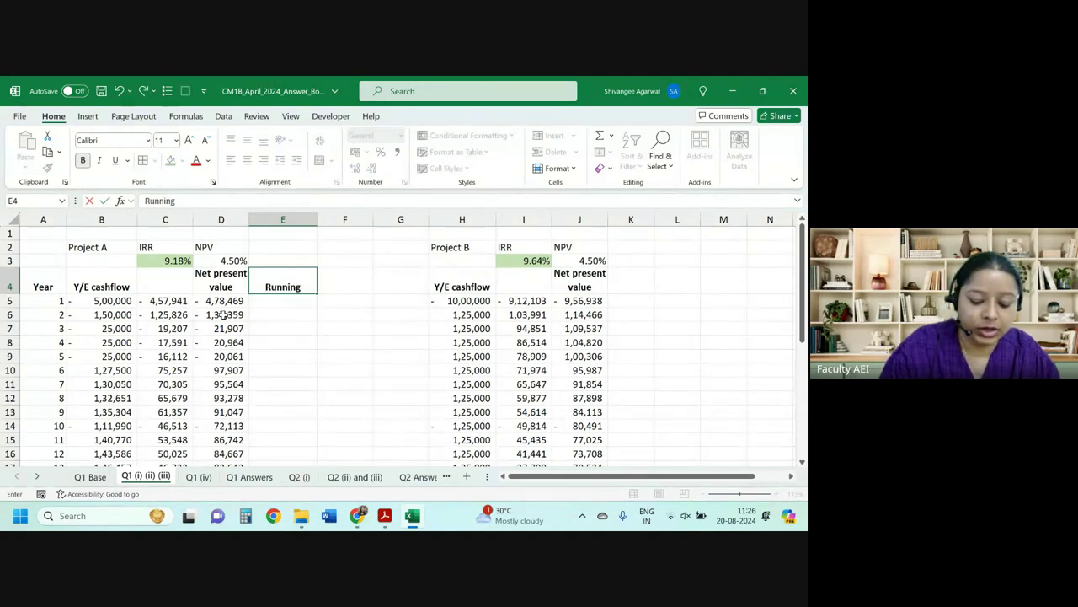
type(" NPV")
key("Return")
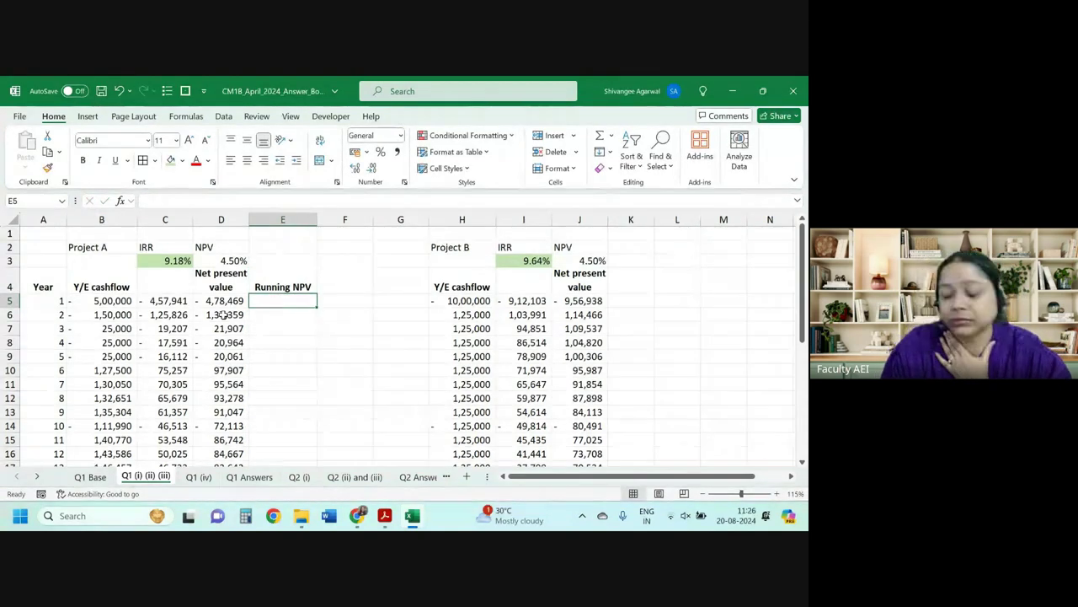
type("=")
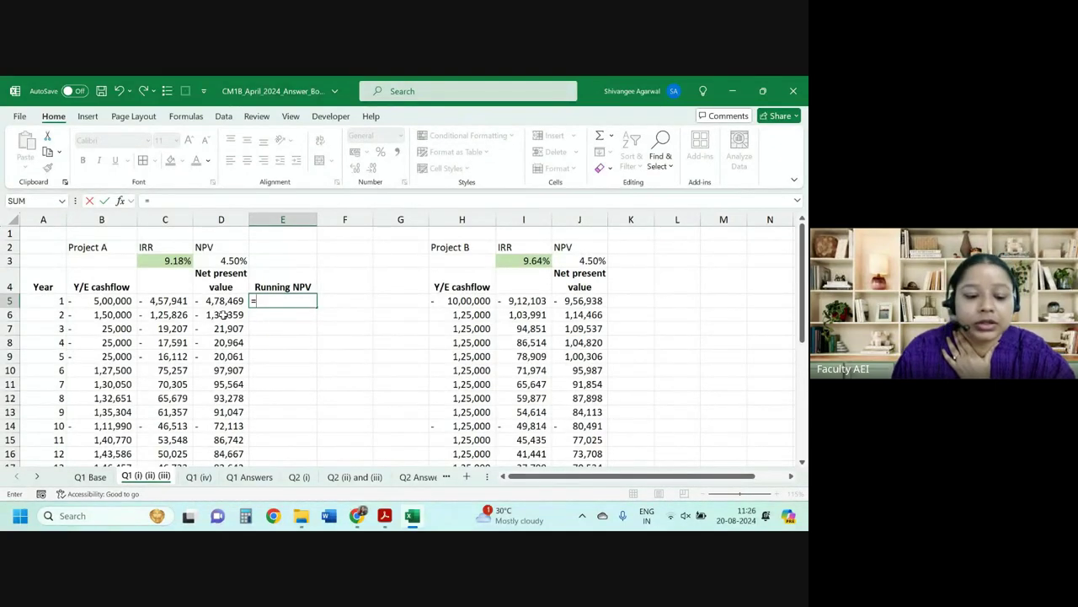
key("Left")
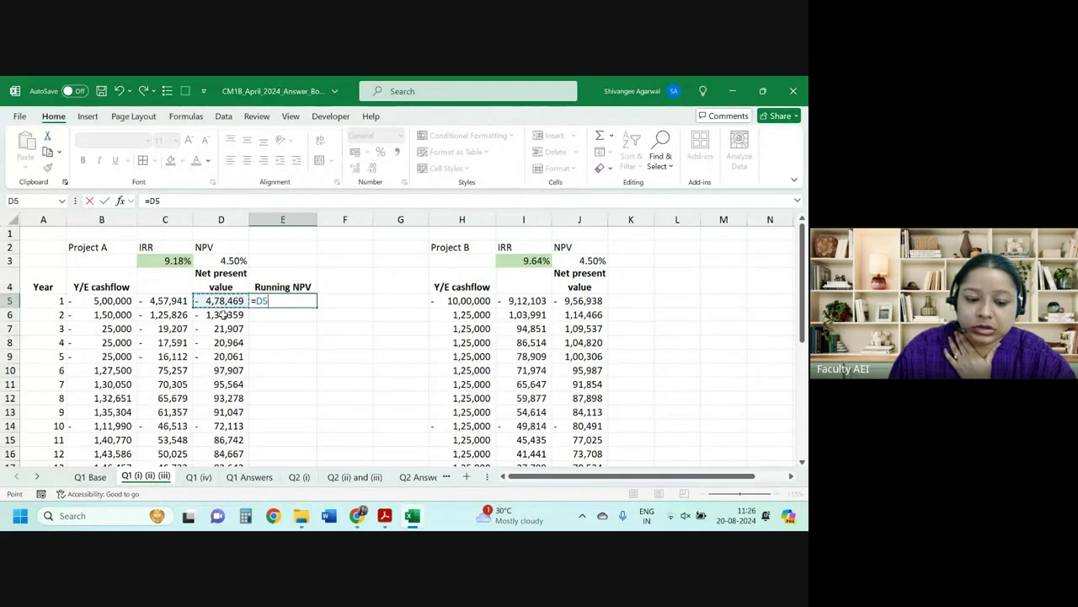
key("Return")
type("=")
key("Up")
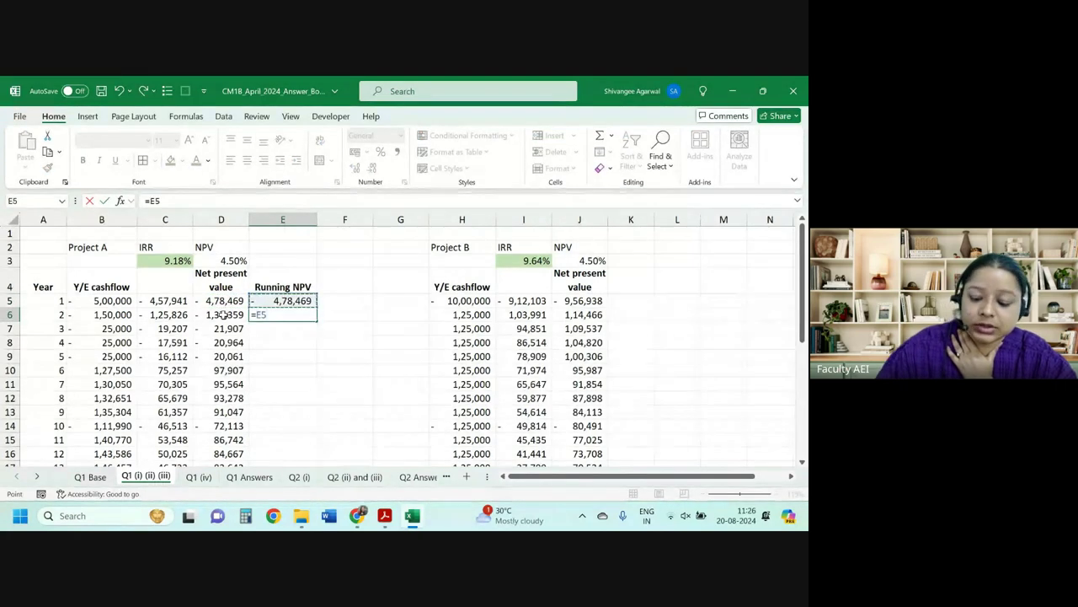
type("+")
key("Left")
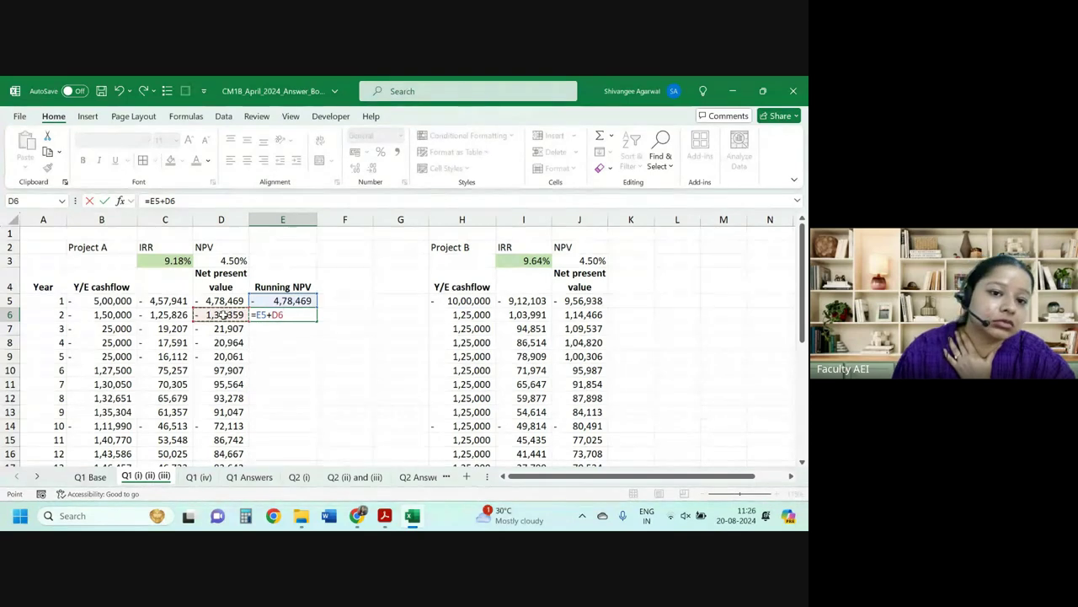
key("Return")
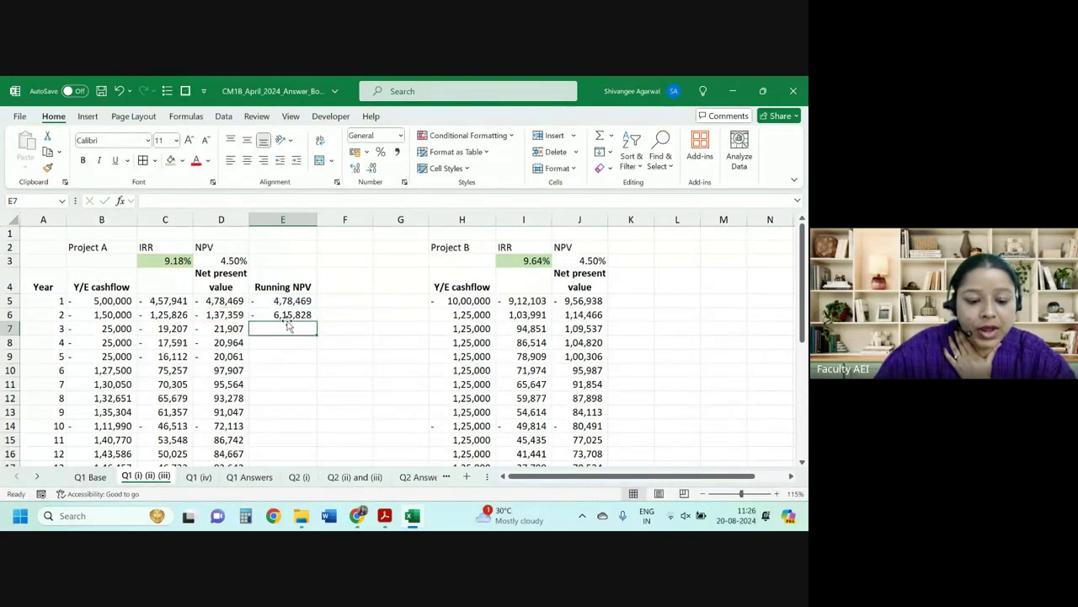
left_click(291, 314)
double_click(317, 321)
Extend the 4.50% rate from D3 into E3 and copy the Running NPV column.
left_click(234, 260)
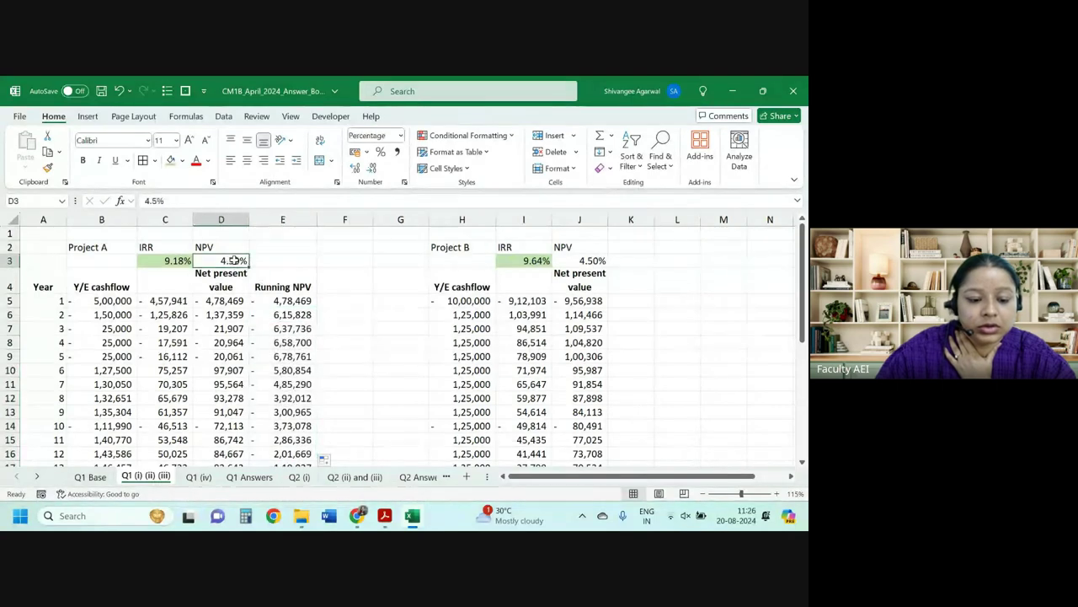
left_click_drag(249, 267, 314, 266)
left_click(301, 262)
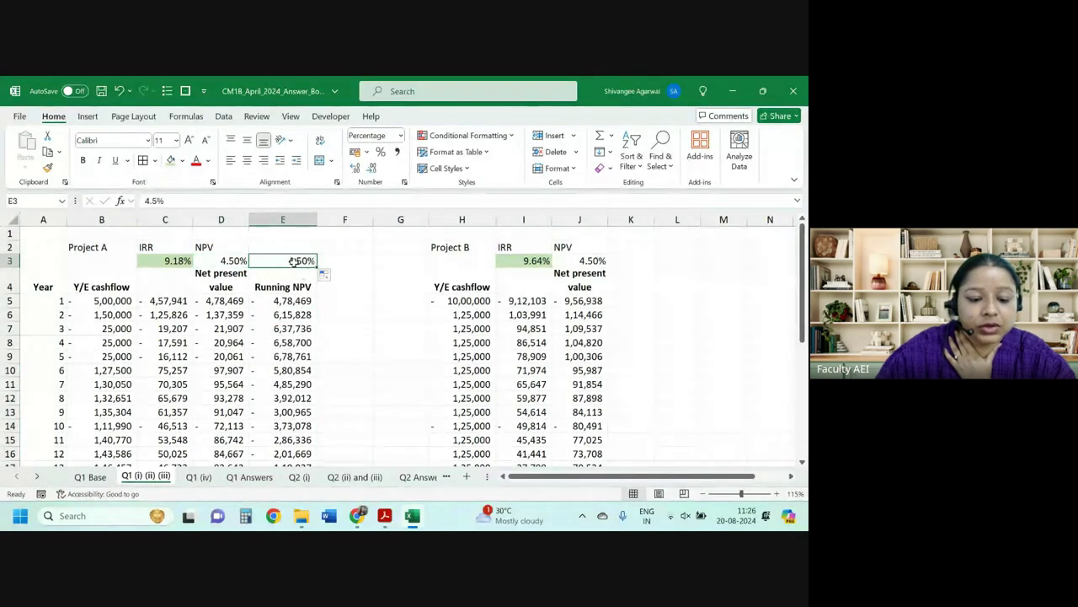
left_click(282, 219)
key("ctrl+c")
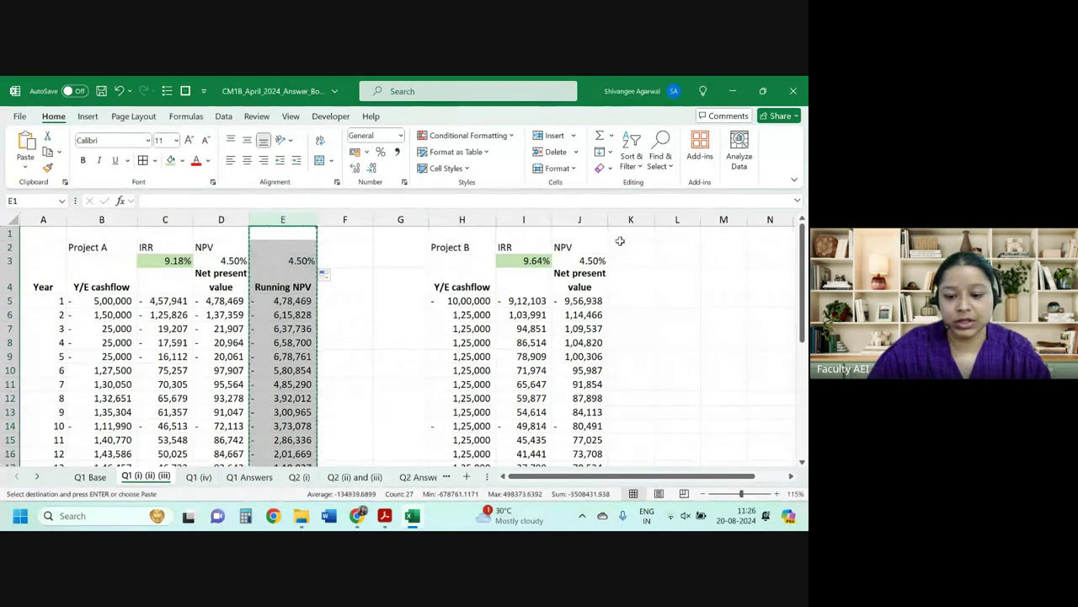
left_click(631, 219)
key("ctrl+v")
double_click(640, 300)
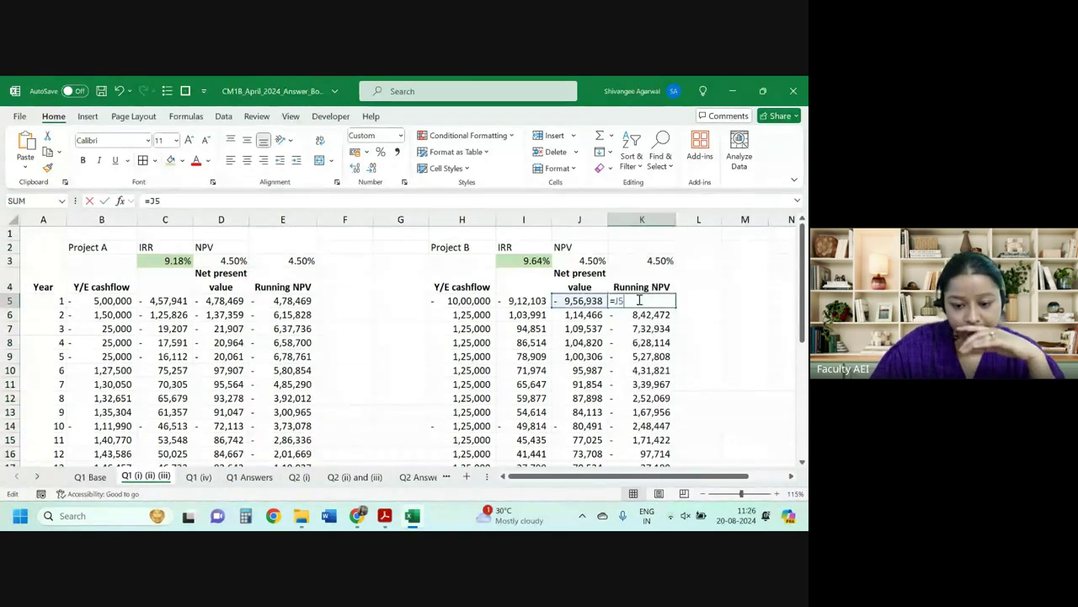
key("Return")
scroll(573, 328, "down", 2)
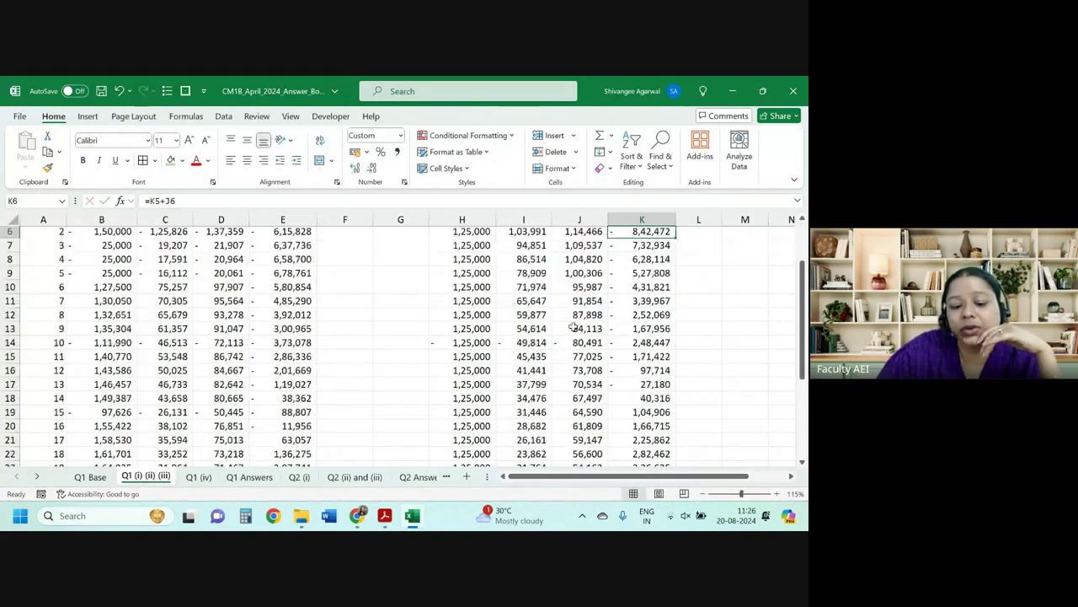
scroll(414, 378, "down", 1)
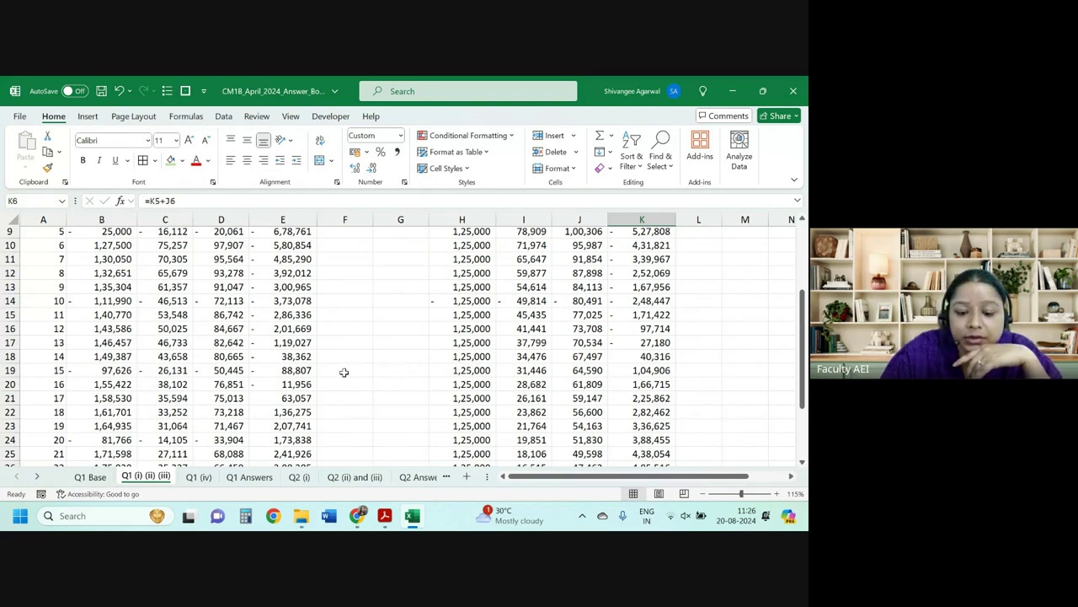
scroll(539, 341, "up", 3)
left_click_drag(628, 476, 666, 476)
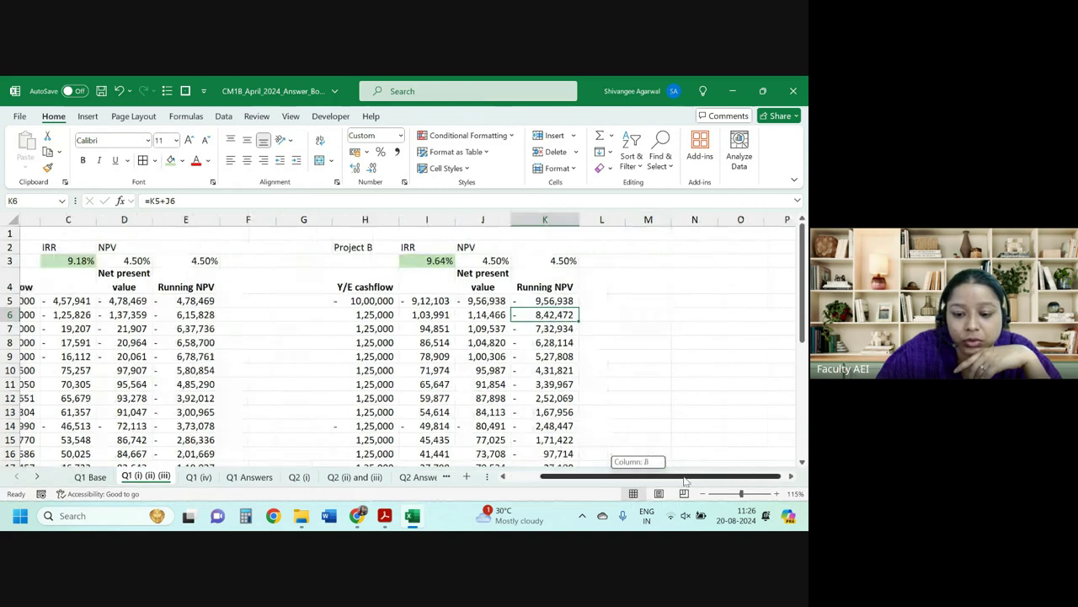
left_click(664, 281)
left_click(632, 290)
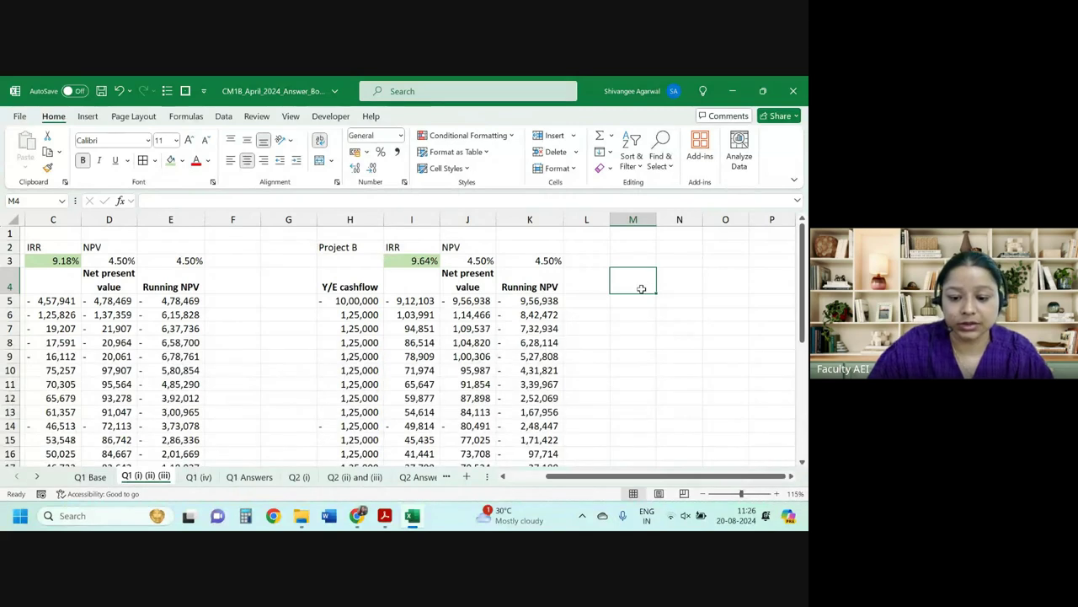
left_click(663, 288)
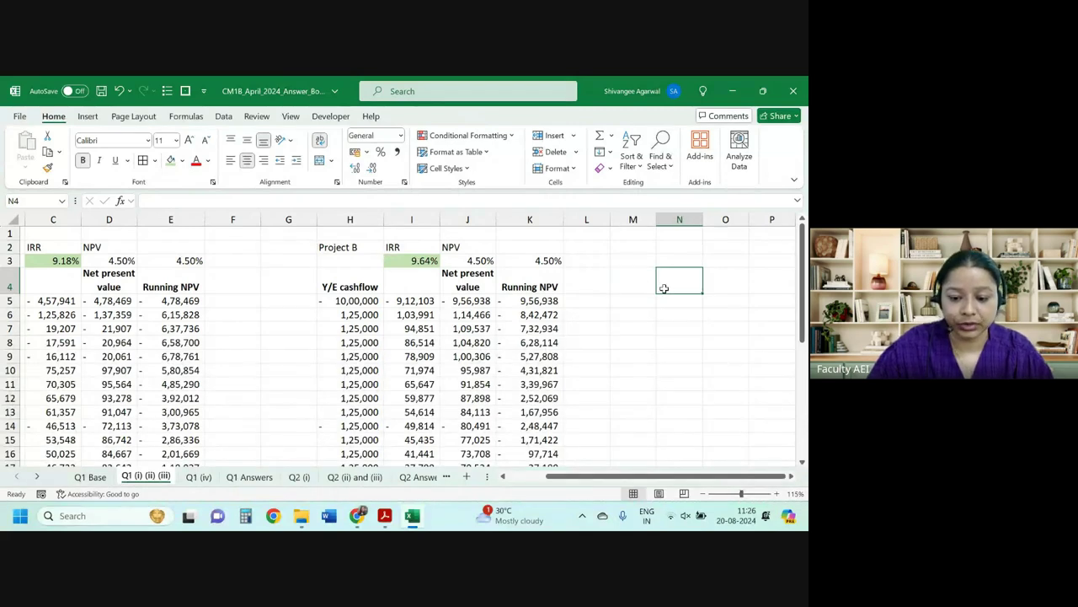
left_click(201, 476)
Label C4 'Project A', E4 'Project B' and B5 'IRR' on the Q1 (iv) sheet.
left_click(114, 269)
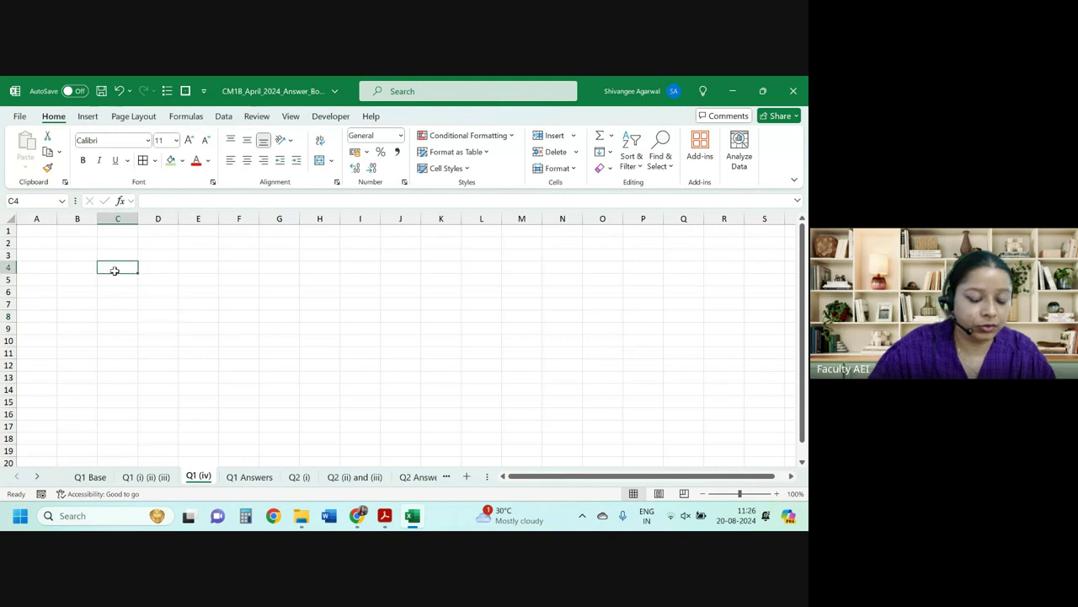
type("Project A")
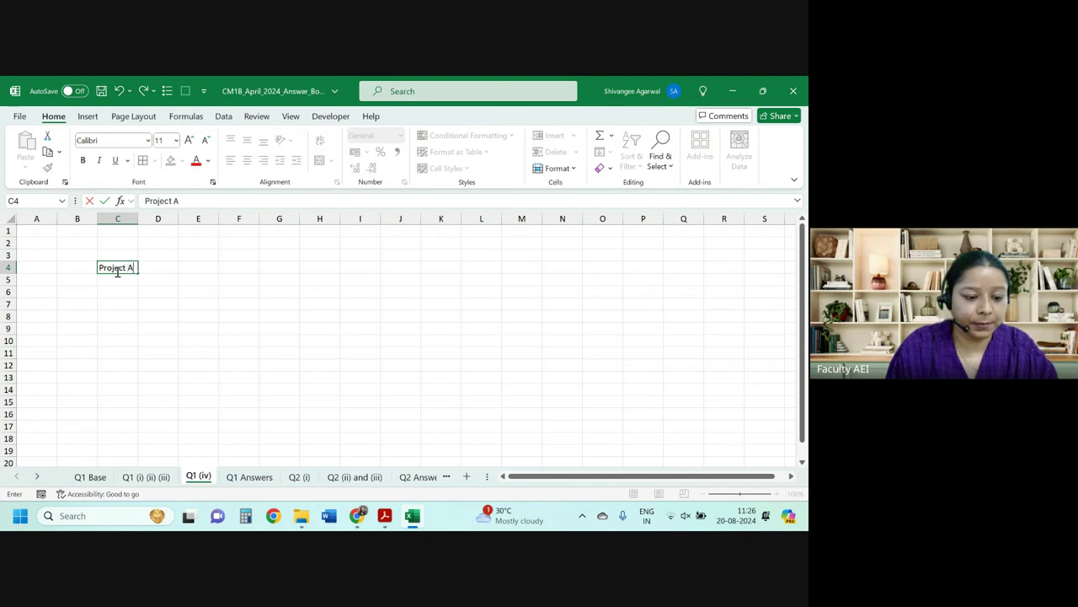
key("Tab")
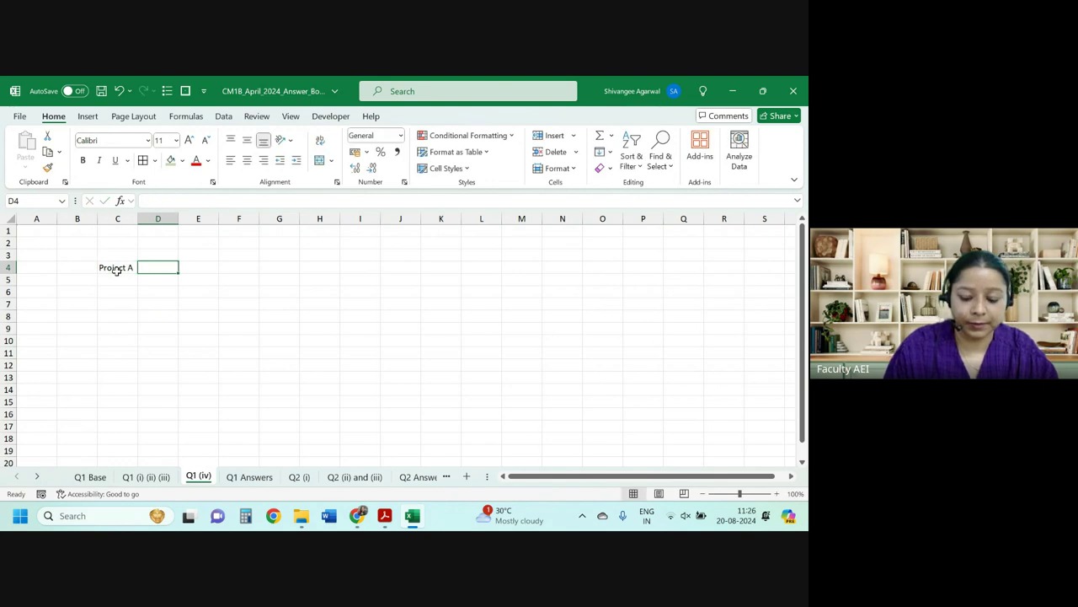
key("Tab")
type("oj")
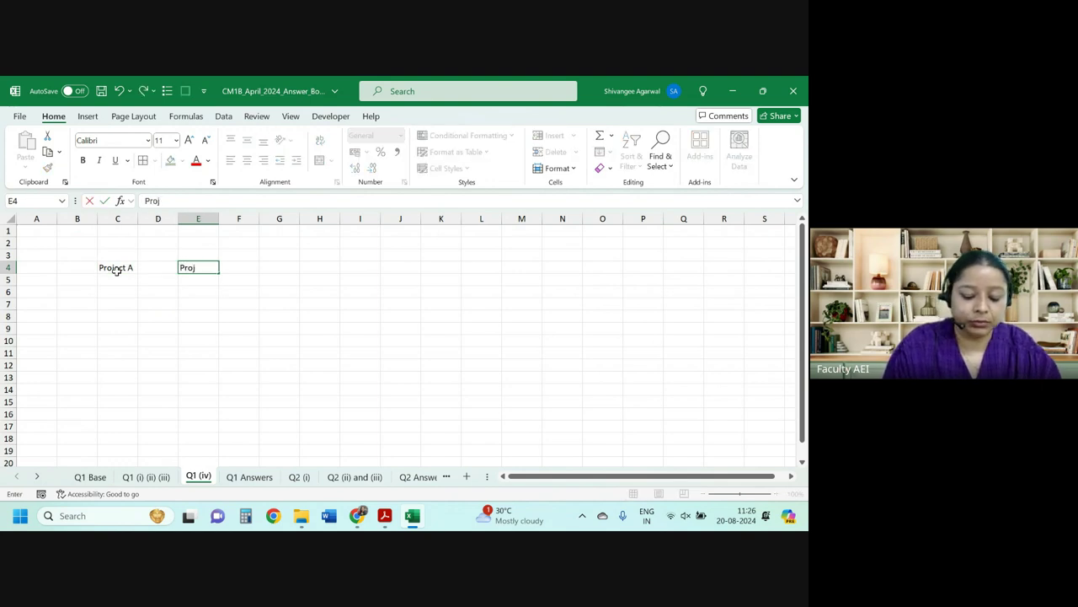
key("Down")
key("Left")
key("Left")
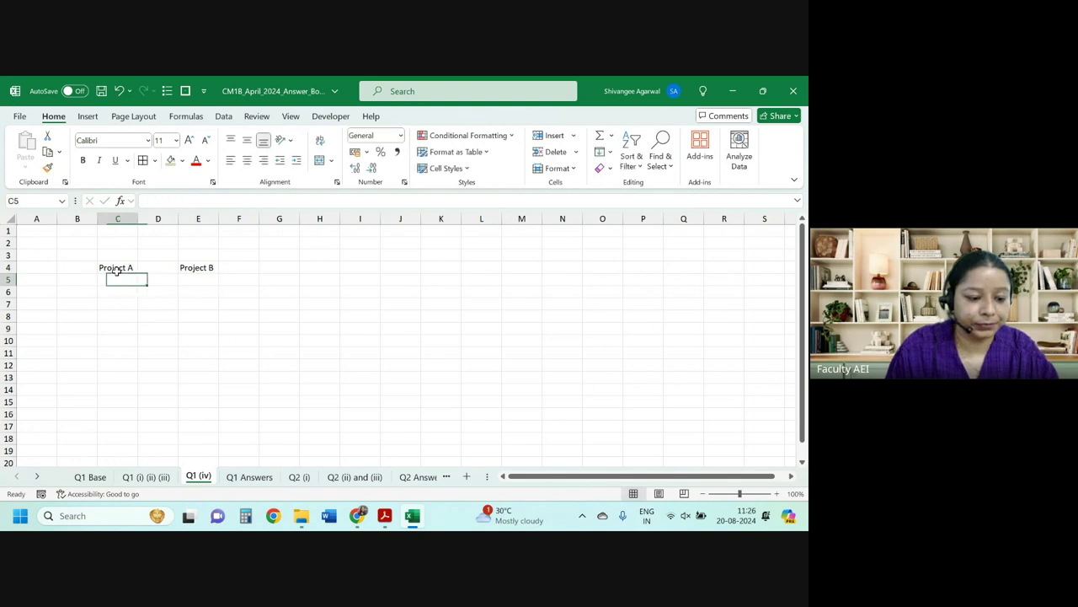
key("Left")
key("Left")
key("Right")
type("R")
key("Tab")
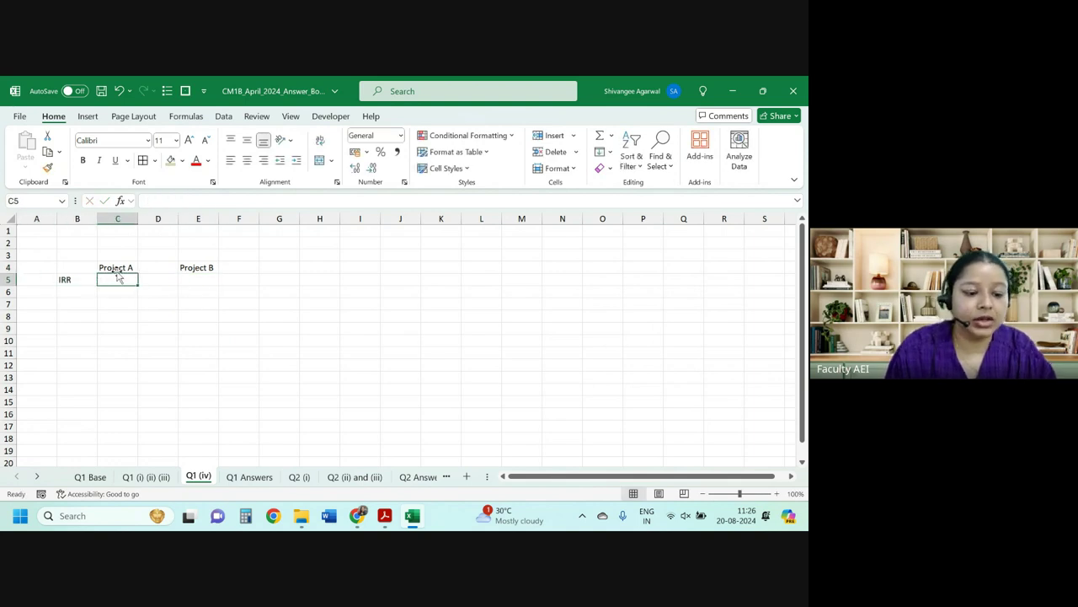
key("Right")
key("Right")
key("Left")
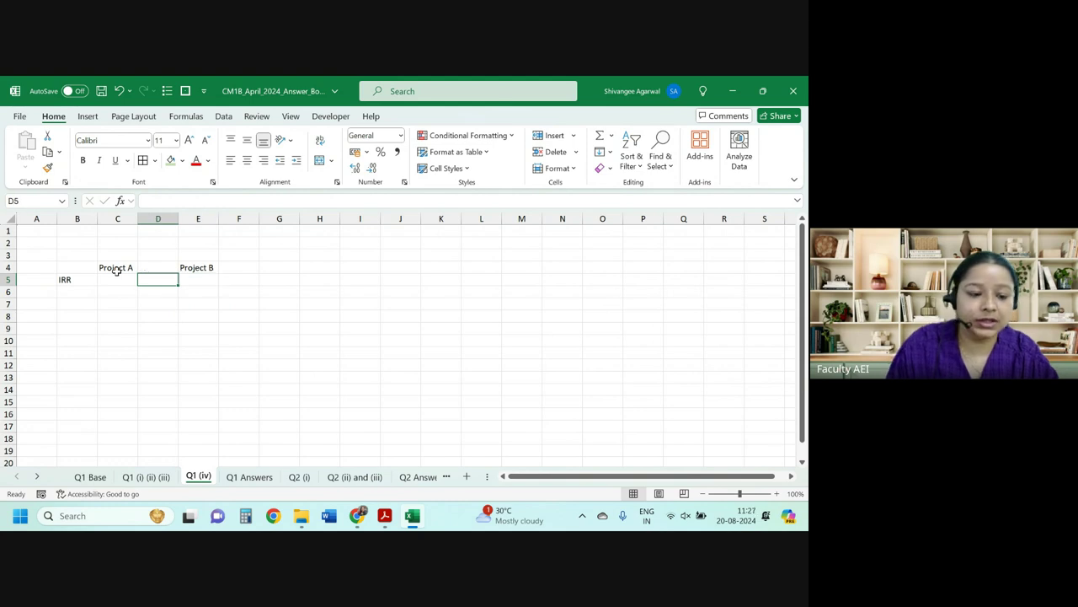
key("Left")
Link C5 to Project A's 9.18% IRR and C7 to its NPV in D31.
type("=")
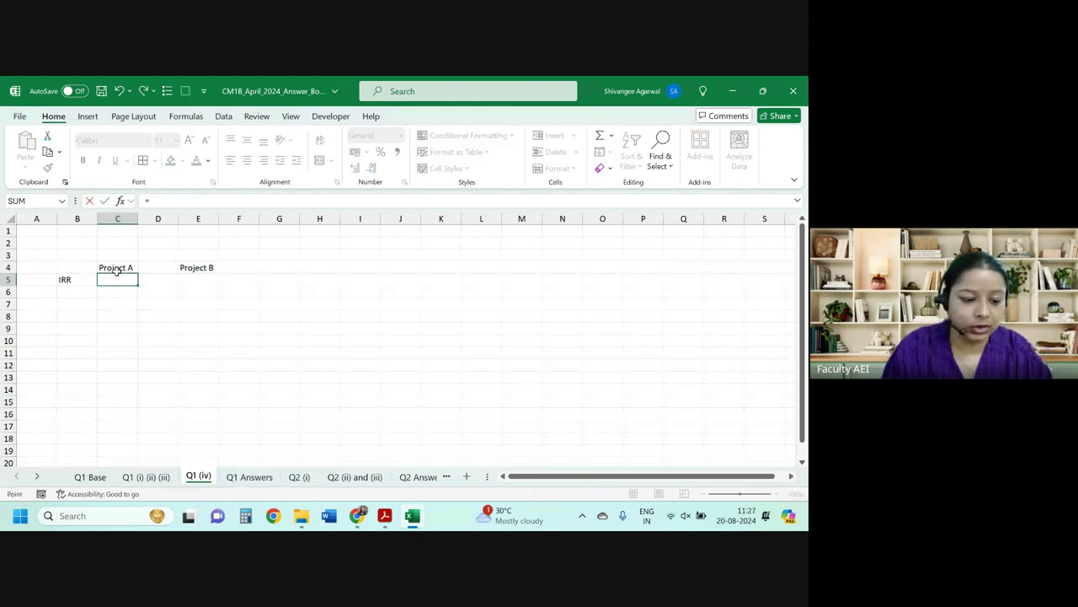
key("ctrl+Page_Up")
left_click(68, 261)
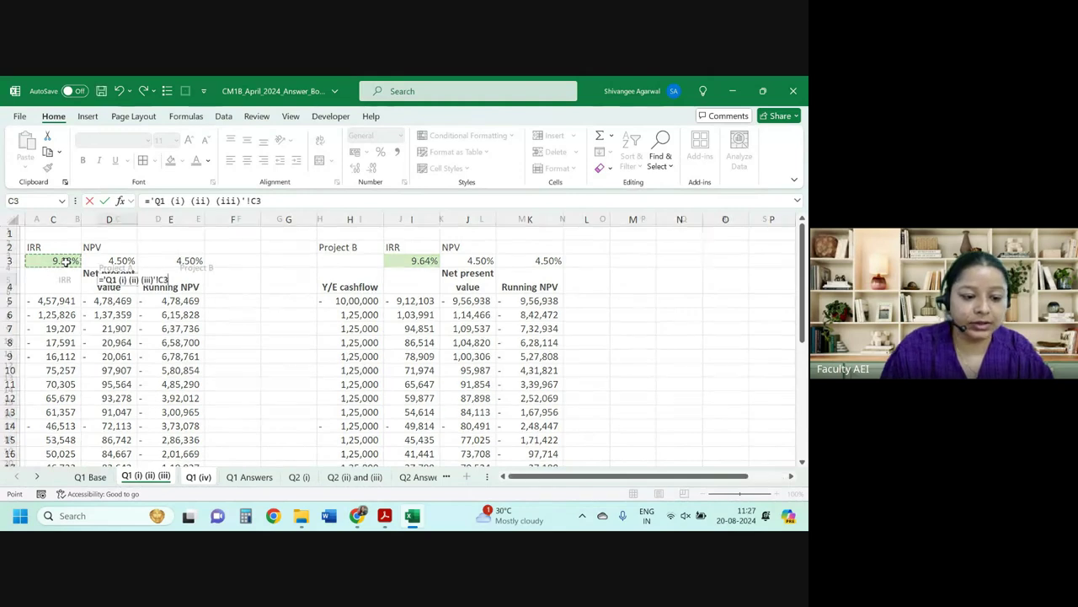
key("Return")
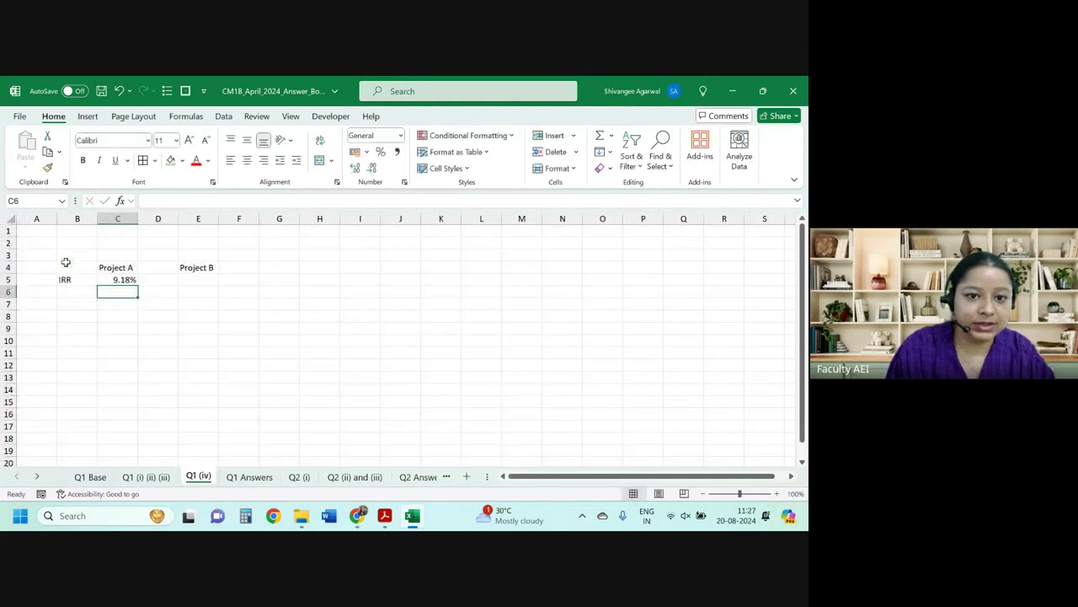
key("Return")
type("=")
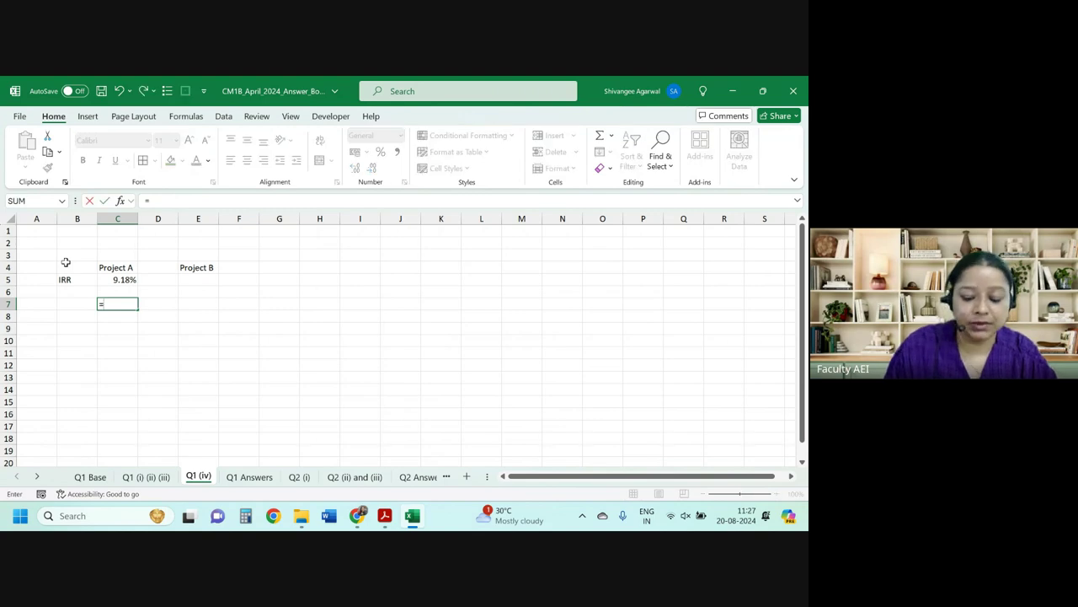
key("ctrl+Page_Up")
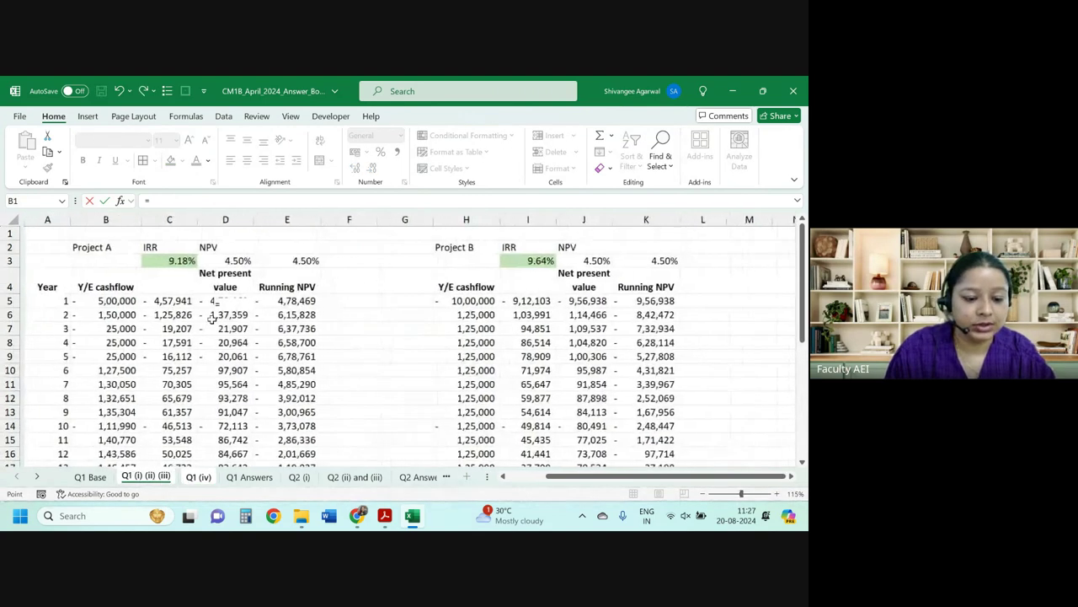
scroll(212, 316, "down", 5)
scroll(217, 314, "down", 1)
left_click(197, 396)
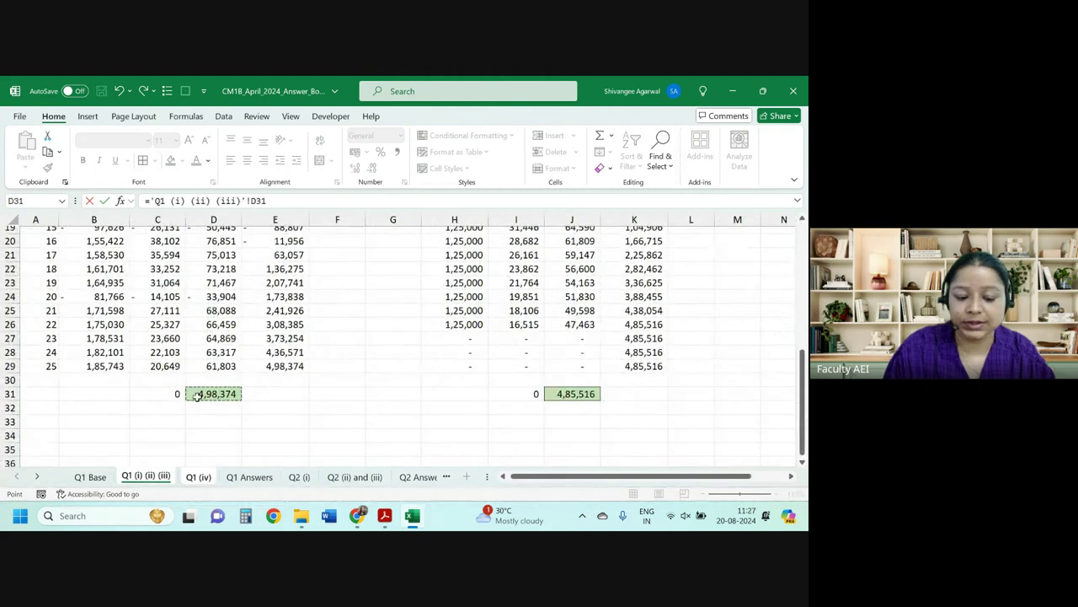
key("Return")
Enter a DPP label in B9, then select F4 on the Q1 (i) (ii) (iii) sheet.
key("Down")
key("Left")
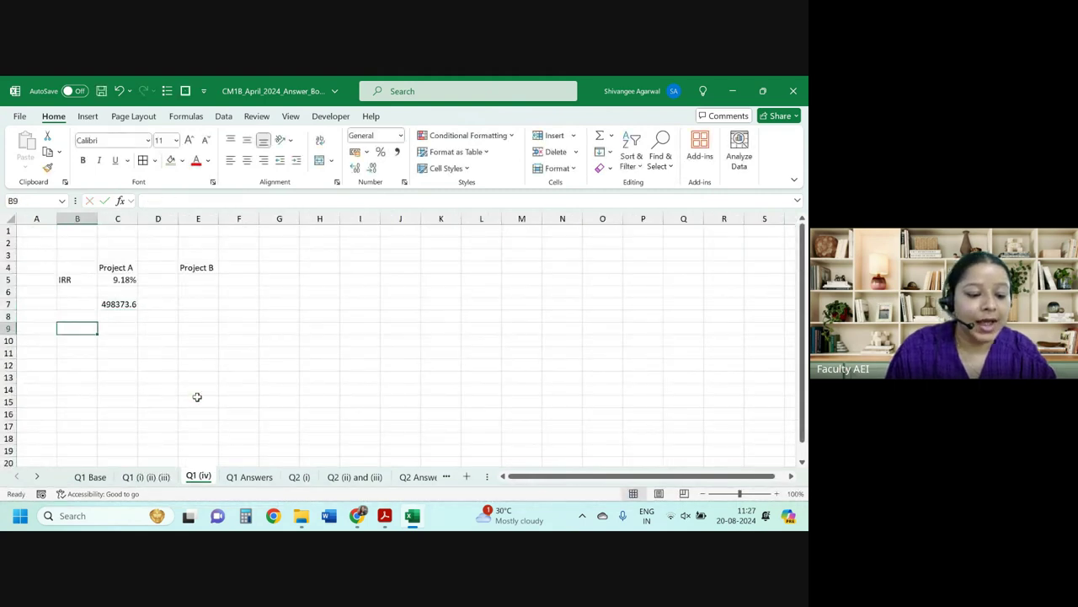
key("Up")
key("Up")
key("Down")
key("Down")
type("DD")
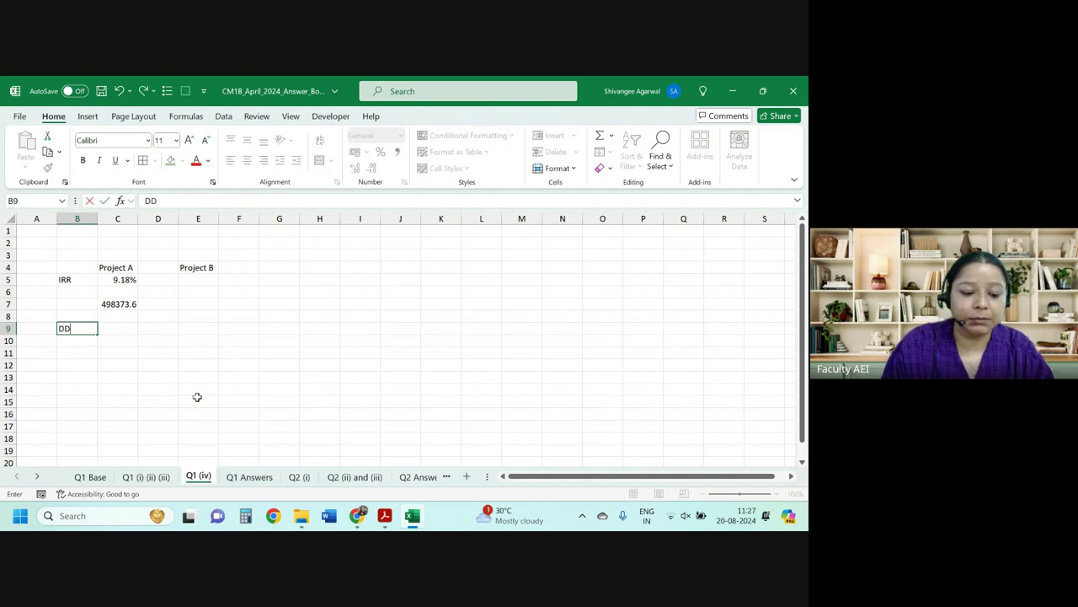
type("PP")
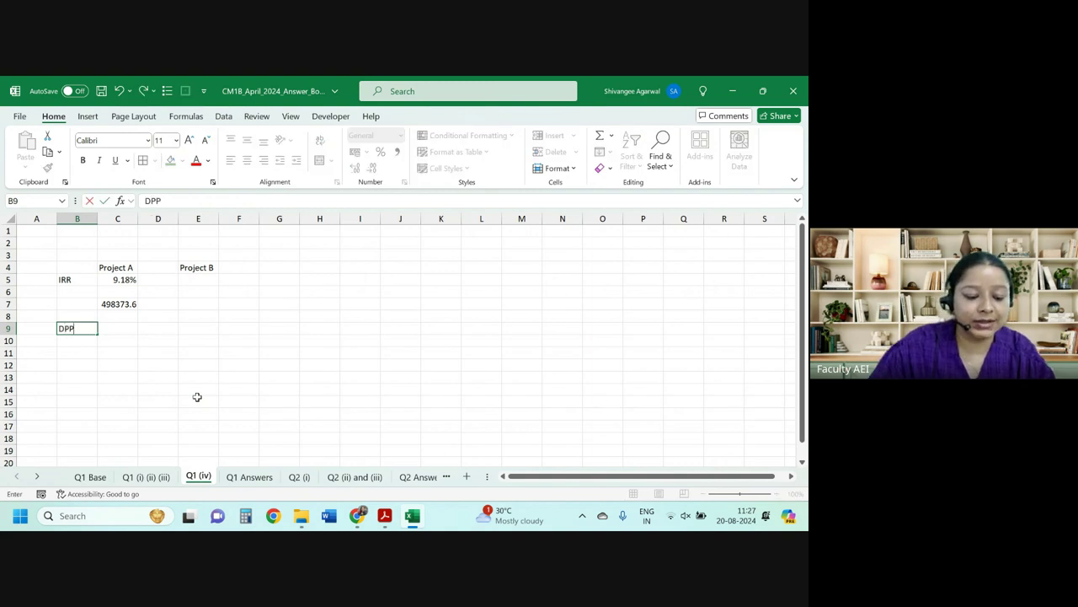
left_click(146, 477)
left_click(341, 283)
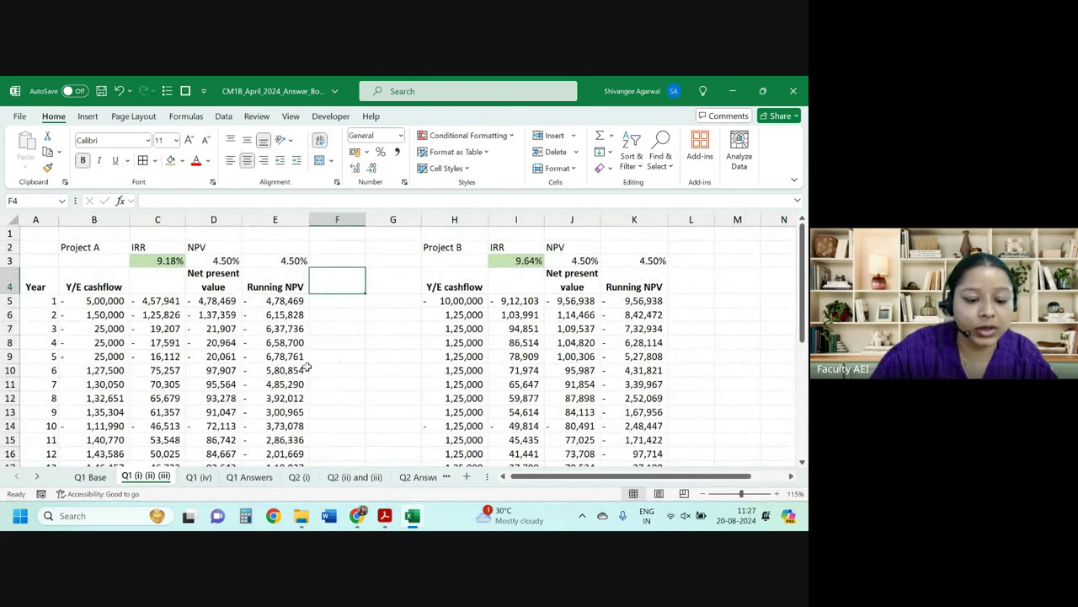
scroll(307, 366, "down", 1)
scroll(304, 354, "up", 1)
Add a DPP column F whose IF(AND) test returns the year the running NPV turns positive.
type("DPP")
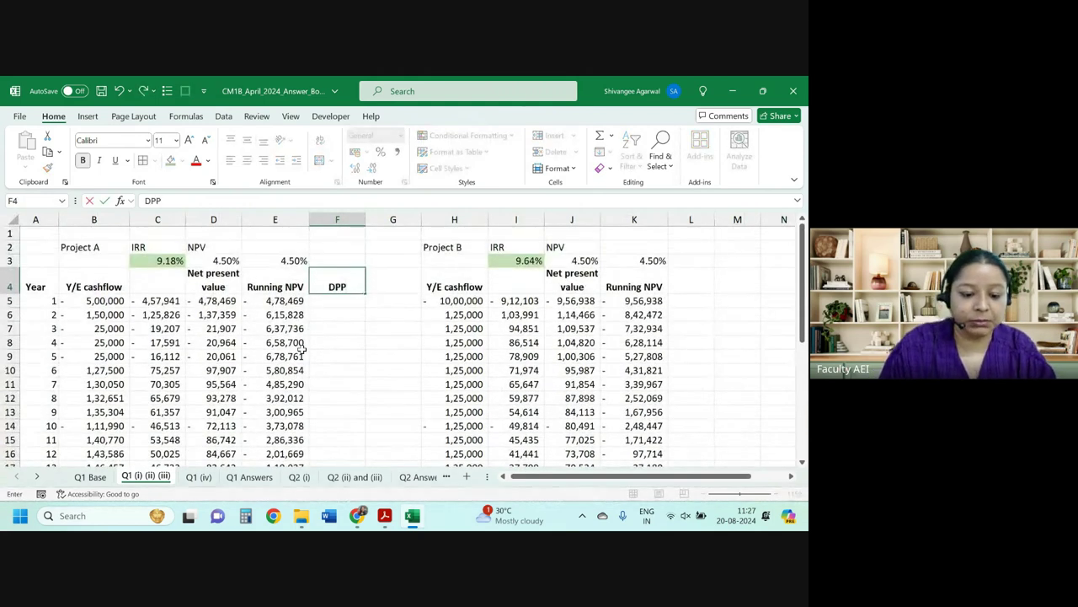
key("Return")
type("=if(")
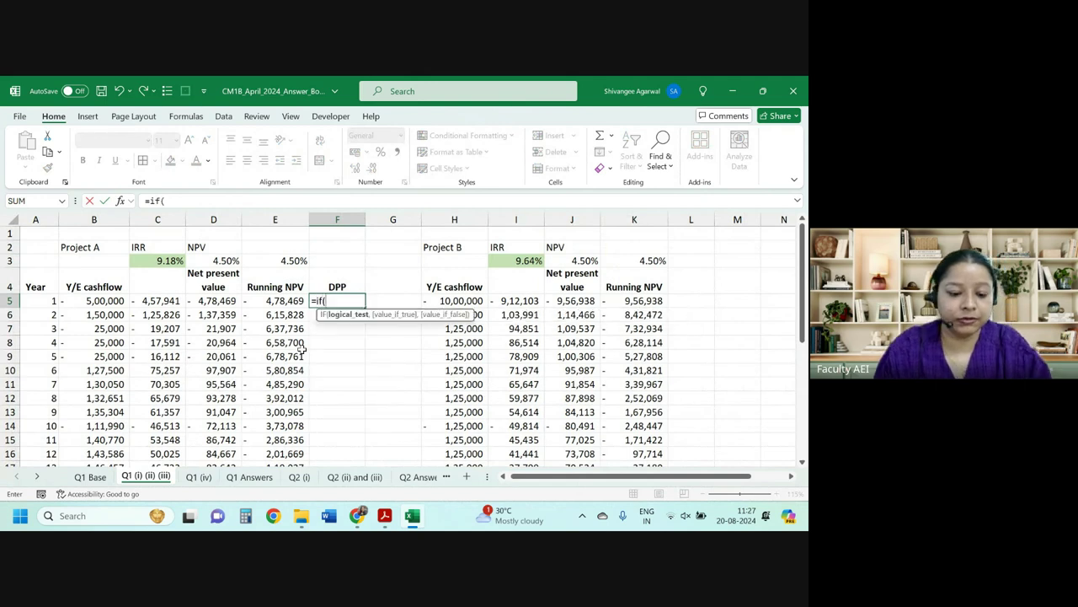
type("and(")
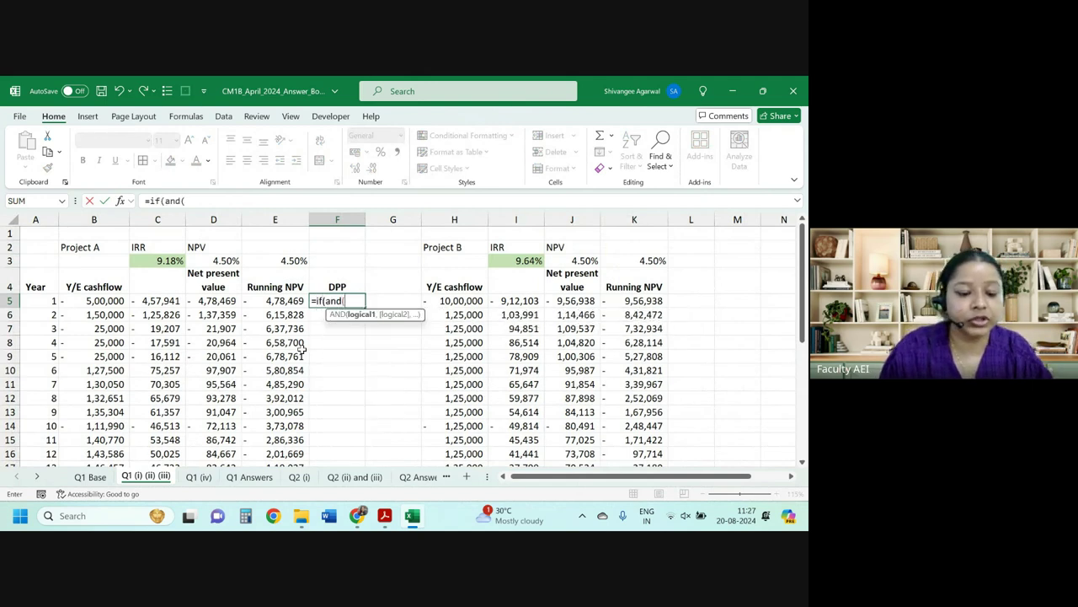
key("Left")
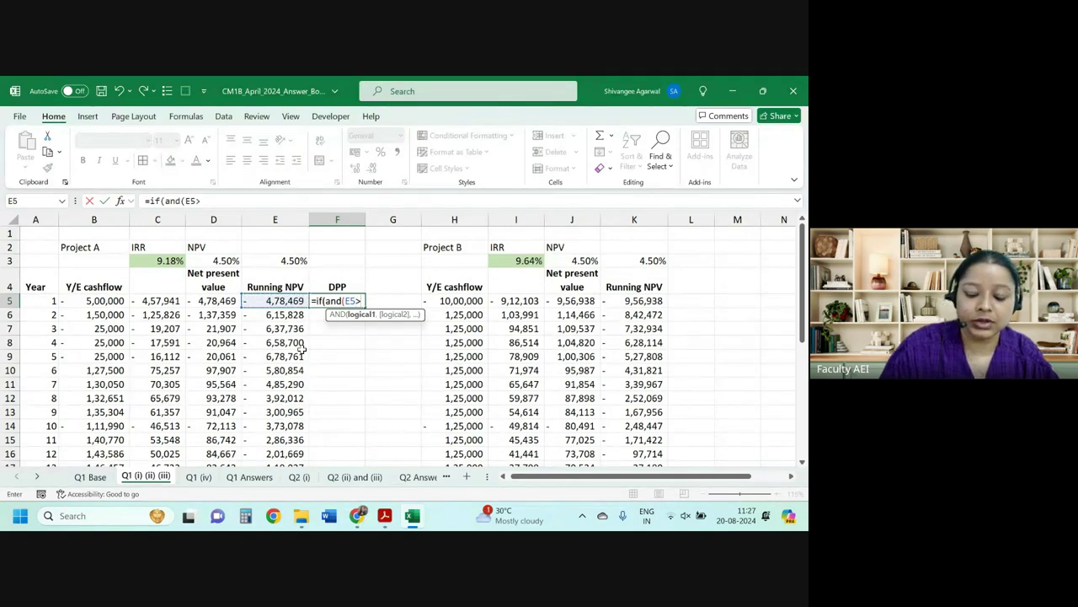
type("0,")
key("Left")
key("Up")
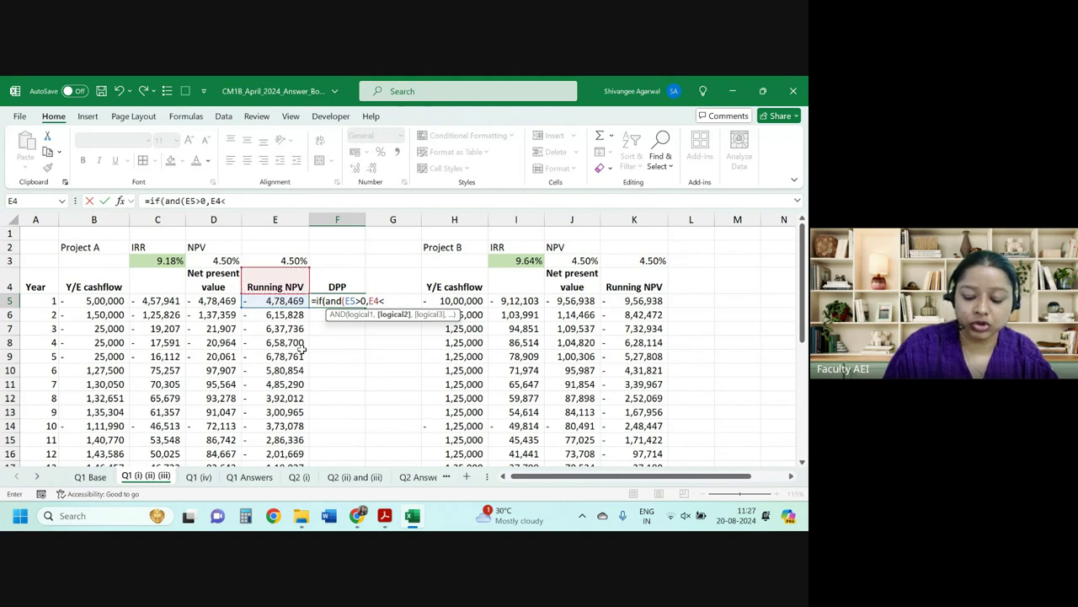
type("0)")
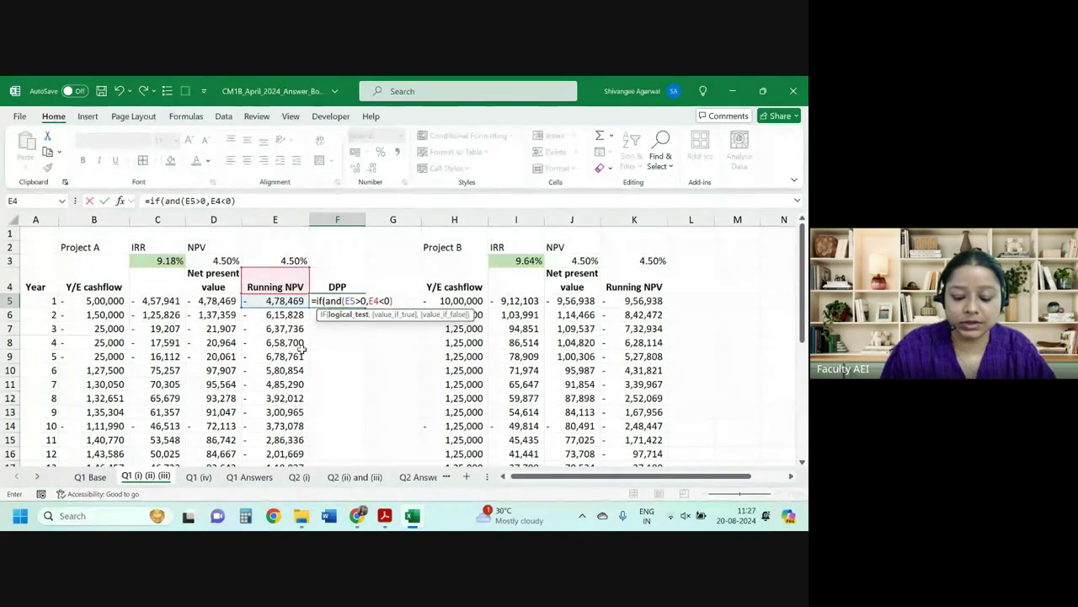
type(",")
key("Left")
key("Left")
key("Left")
key("Left")
key("Left")
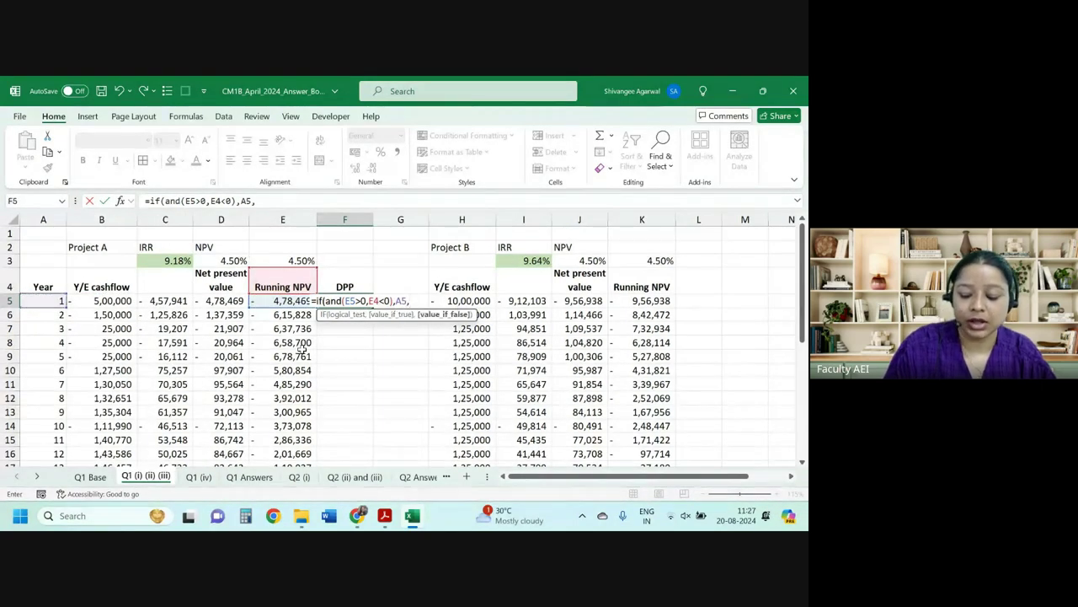
key("Return")
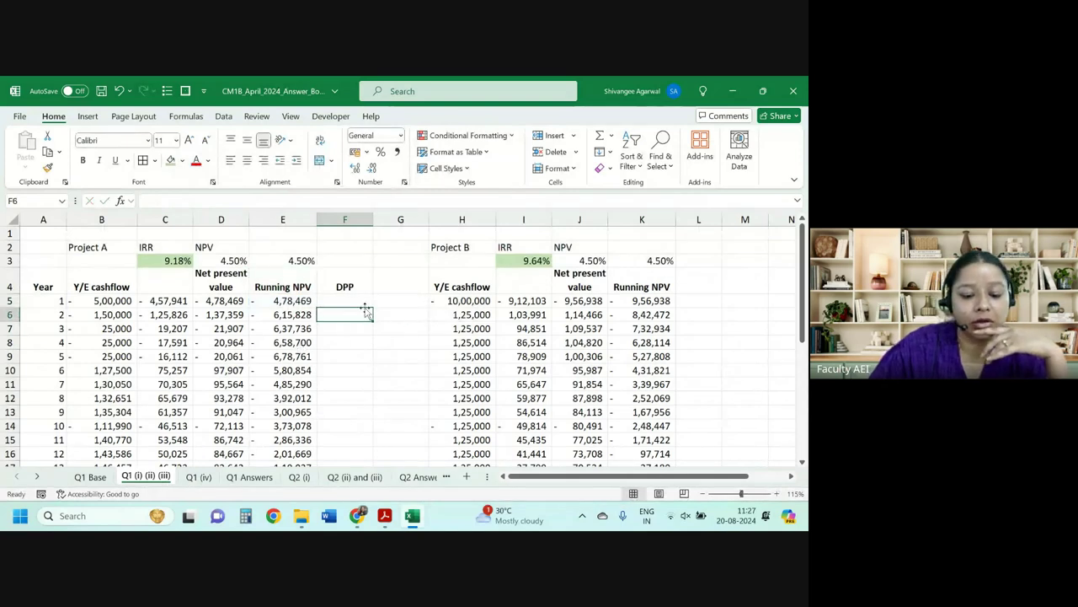
left_click(362, 302)
left_click_drag(373, 307, 379, 459)
left_click(365, 355)
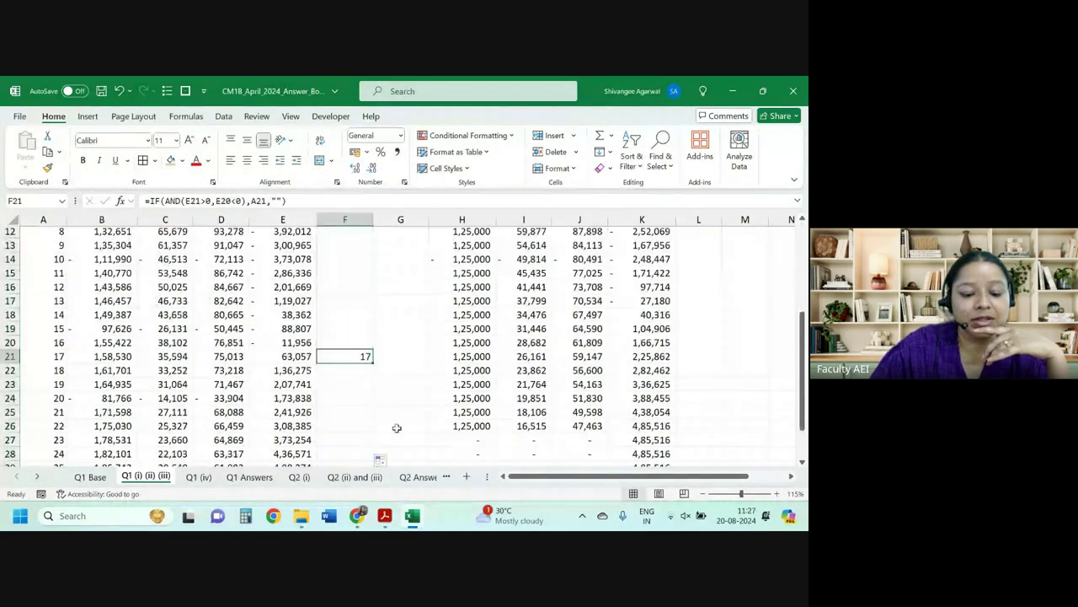
scroll(396, 427, "up", 4)
Show Project A's discounted payback of 17 in F3 with =MAX(F5:F29), then select column F.
left_click(343, 264)
type("=")
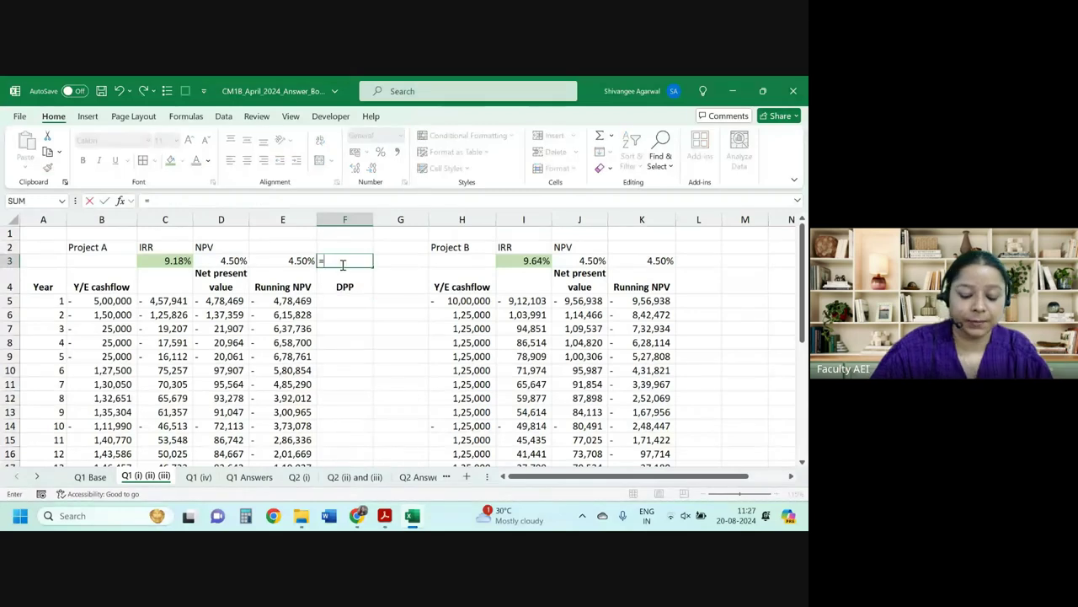
type("max(")
key("Down")
key("Down")
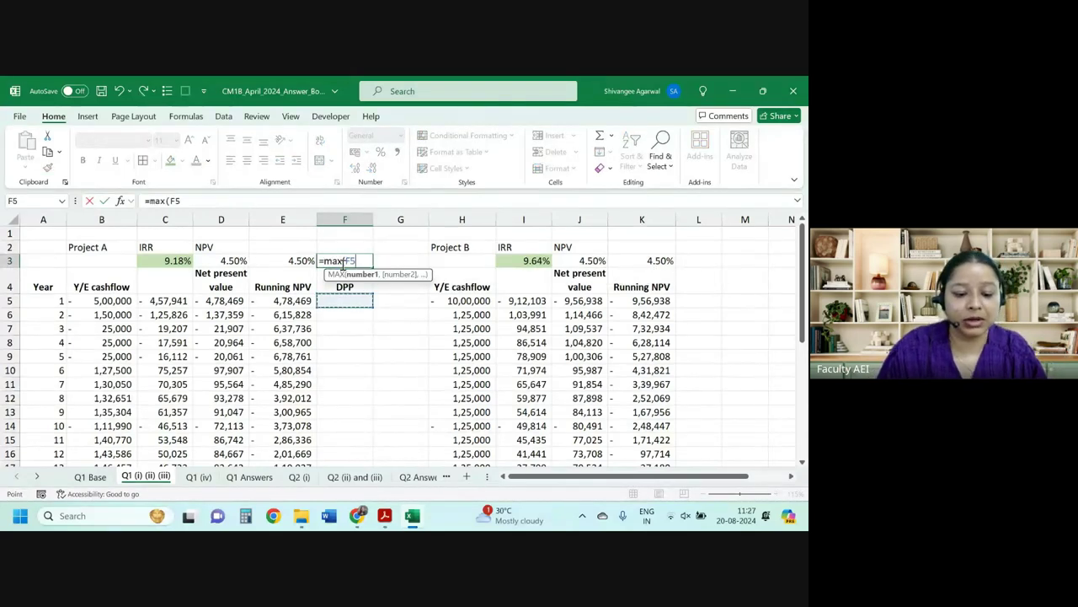
key("ctrl+shift+Down")
key("Return")
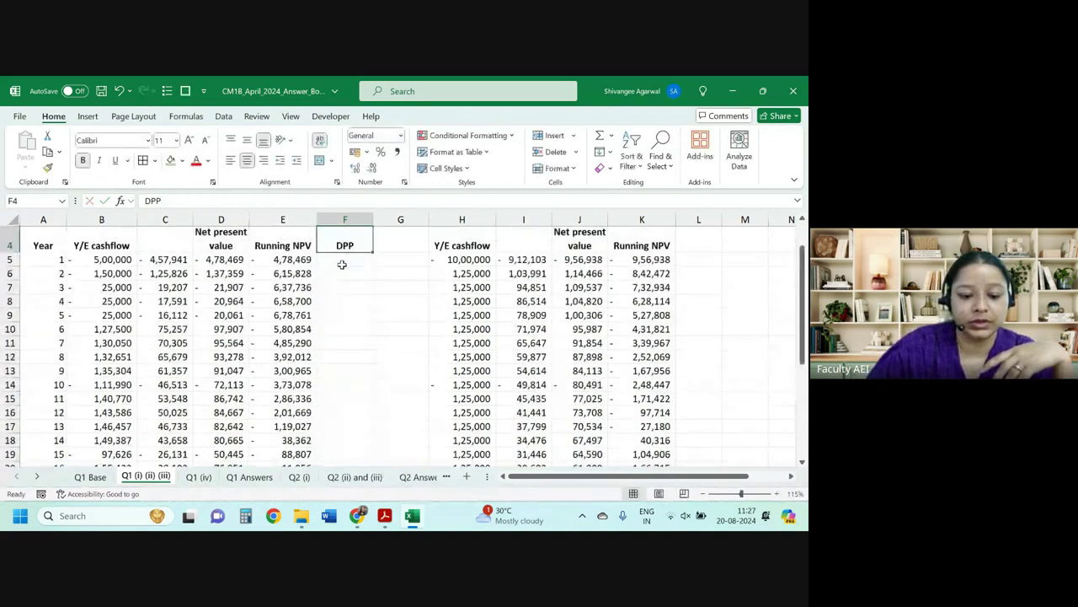
scroll(342, 264, "up", 1)
left_click(344, 219)
Copy Project A's DPP column into column L, change the year reference to A5, and fill down.
key("ctrl+c")
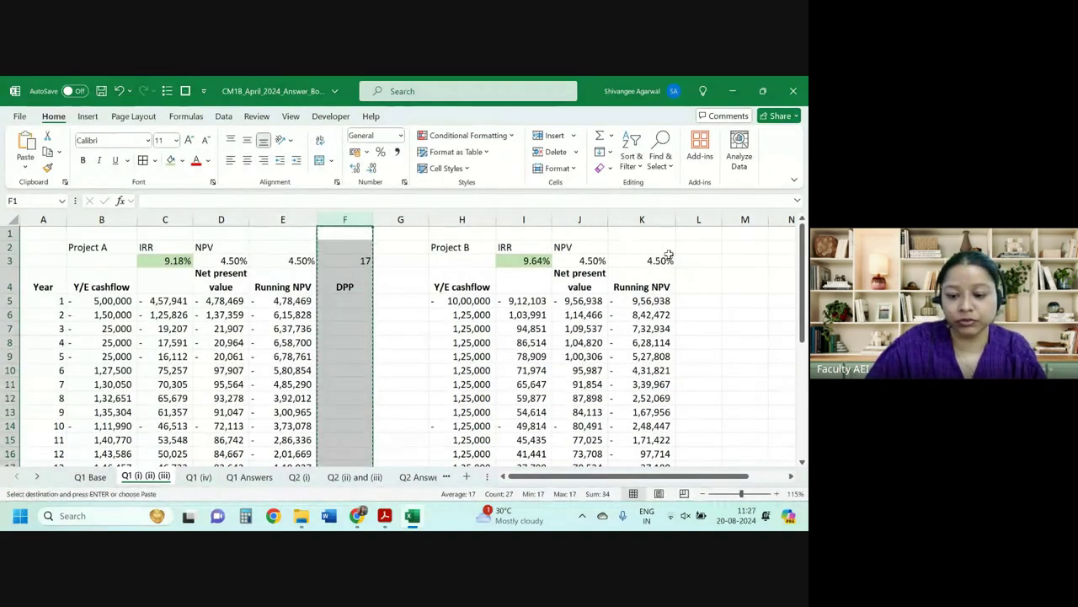
left_click(691, 246)
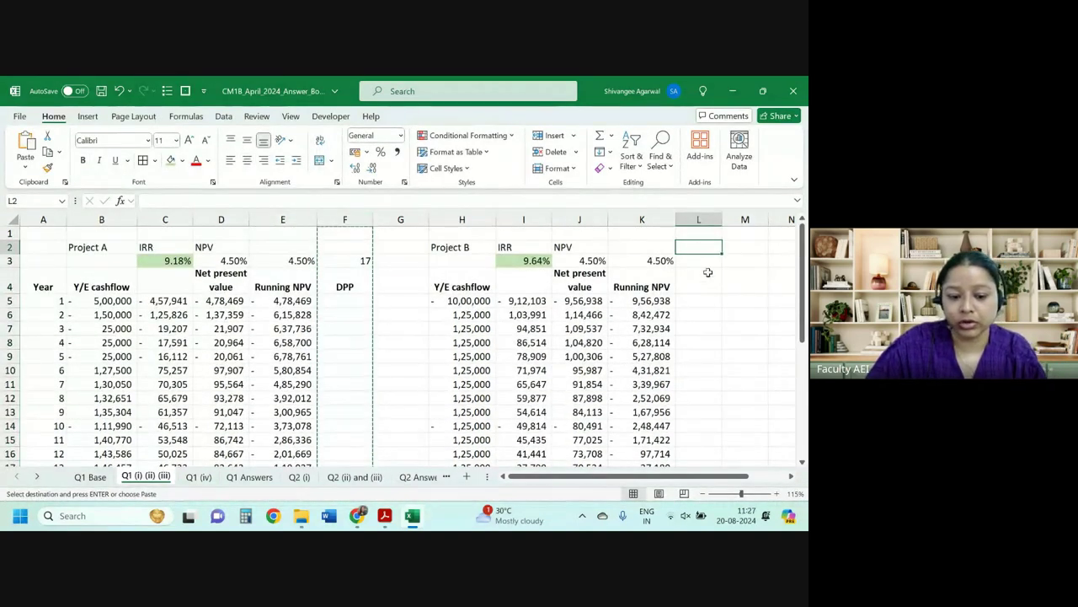
left_click(702, 220)
key("ctrl+v")
left_click(715, 274)
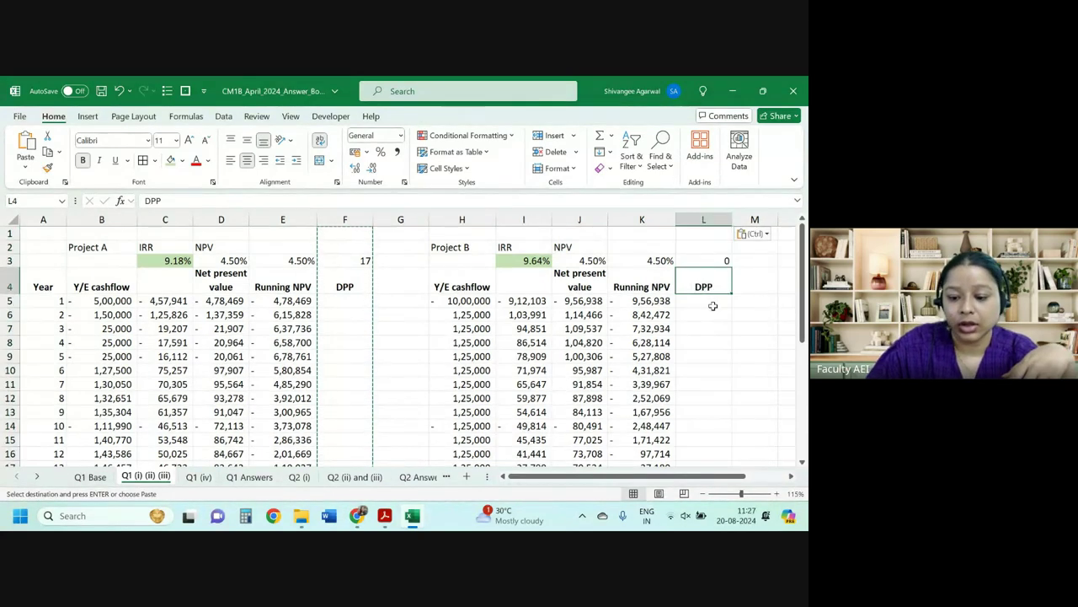
double_click(712, 306)
type("=IF(AND(K5>0,K4<0),A5,\"\")")
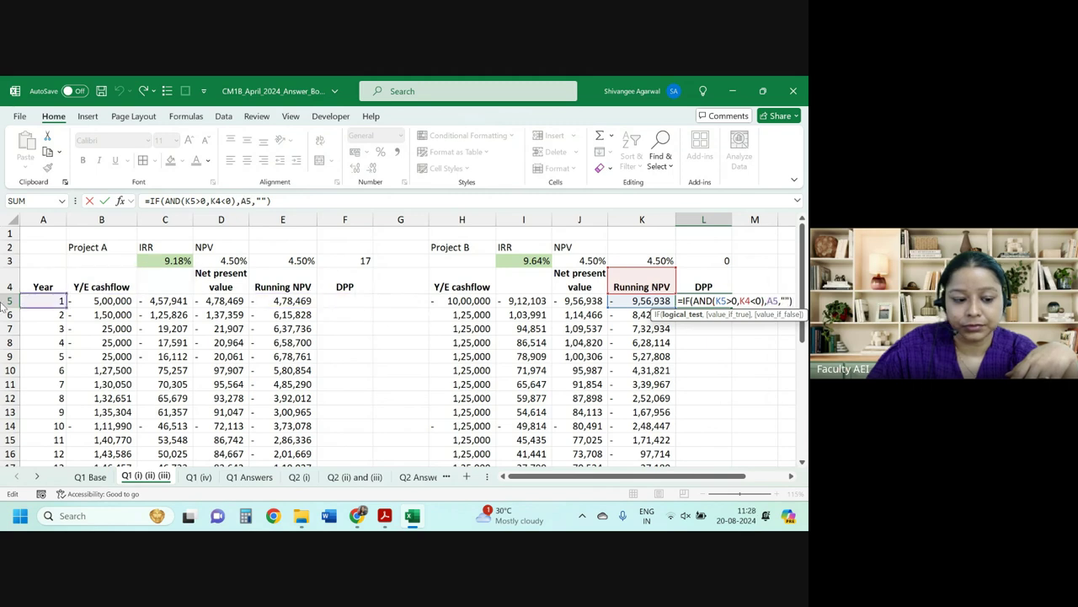
left_click(38, 301)
key("ctrl+Return")
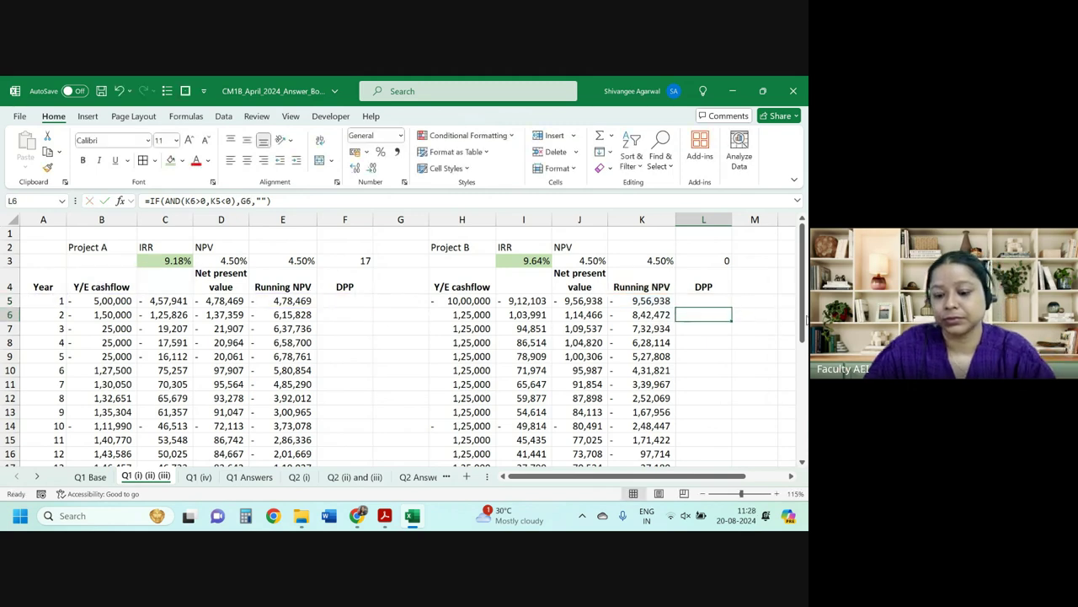
double_click(732, 307)
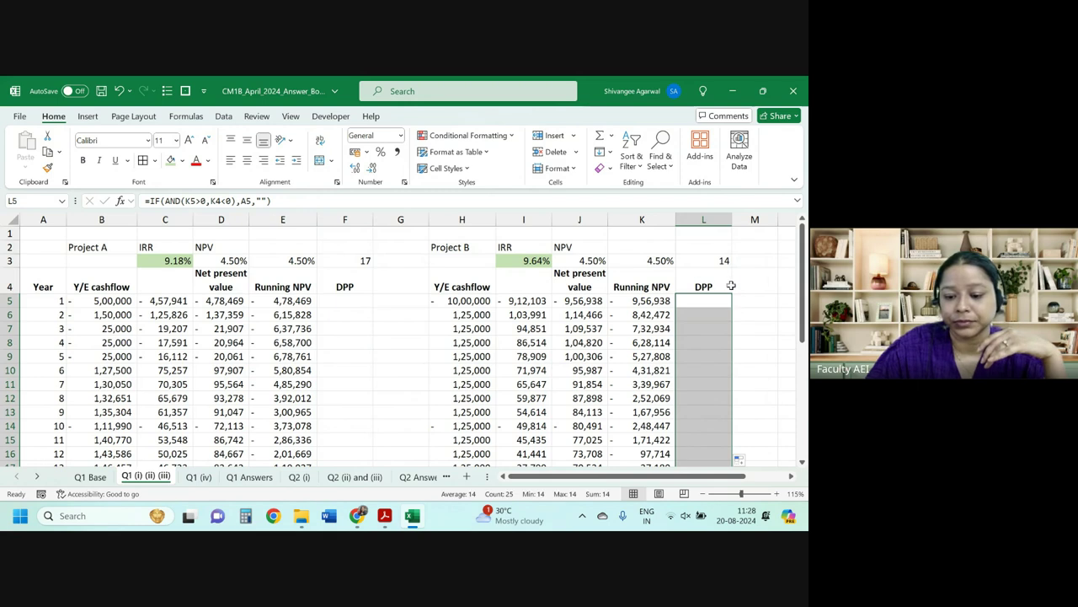
Add 'years' unit labels in G3 and M3, beside both projects' DPP results.
left_click(400, 263)
type("years")
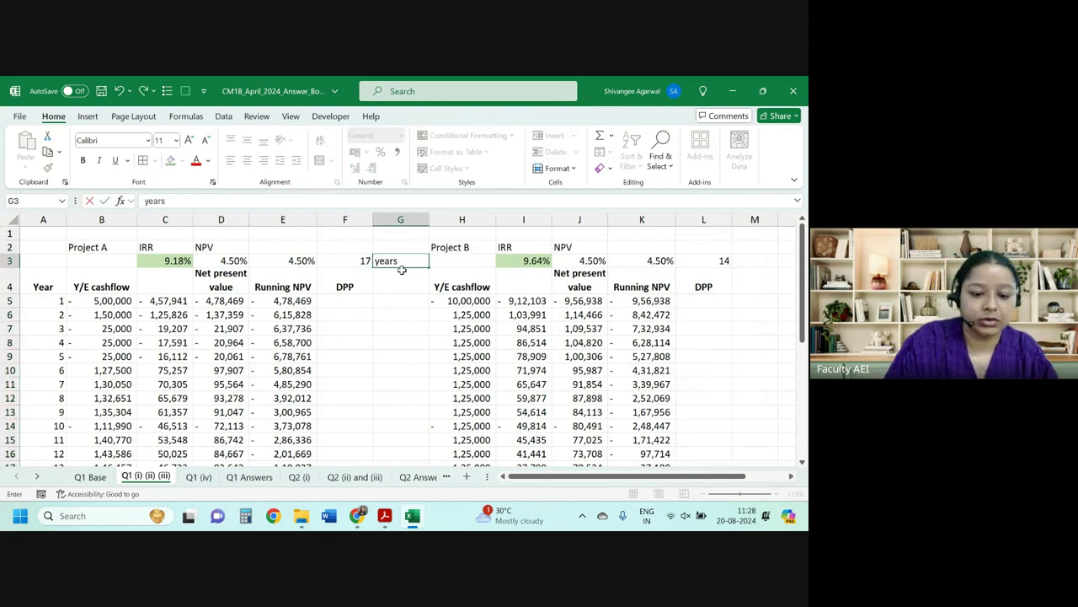
key("Return")
left_click(746, 262)
type("y")
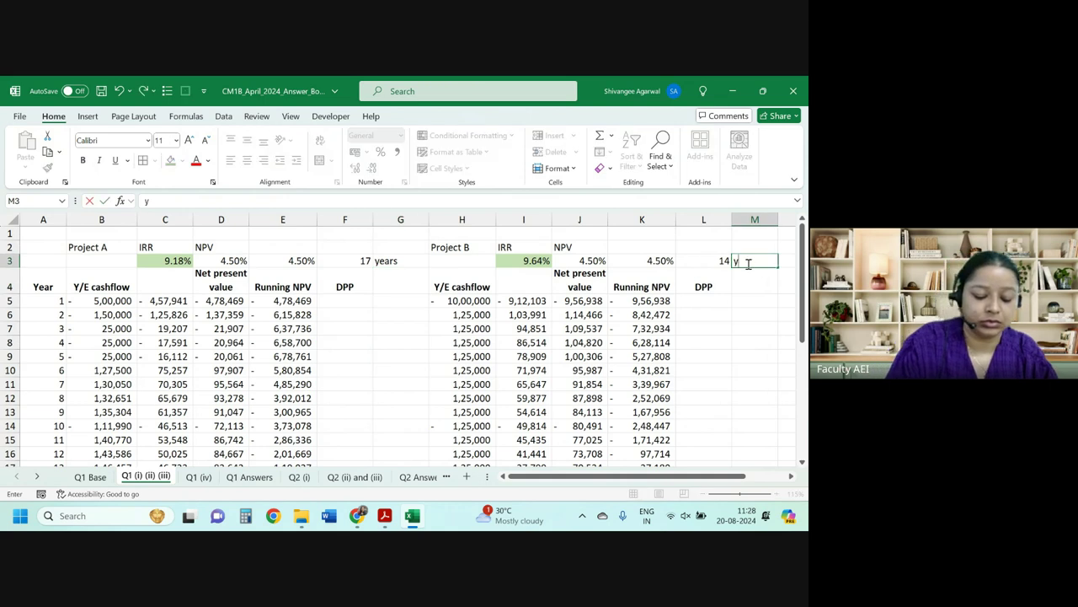
type("ears")
key("Return")
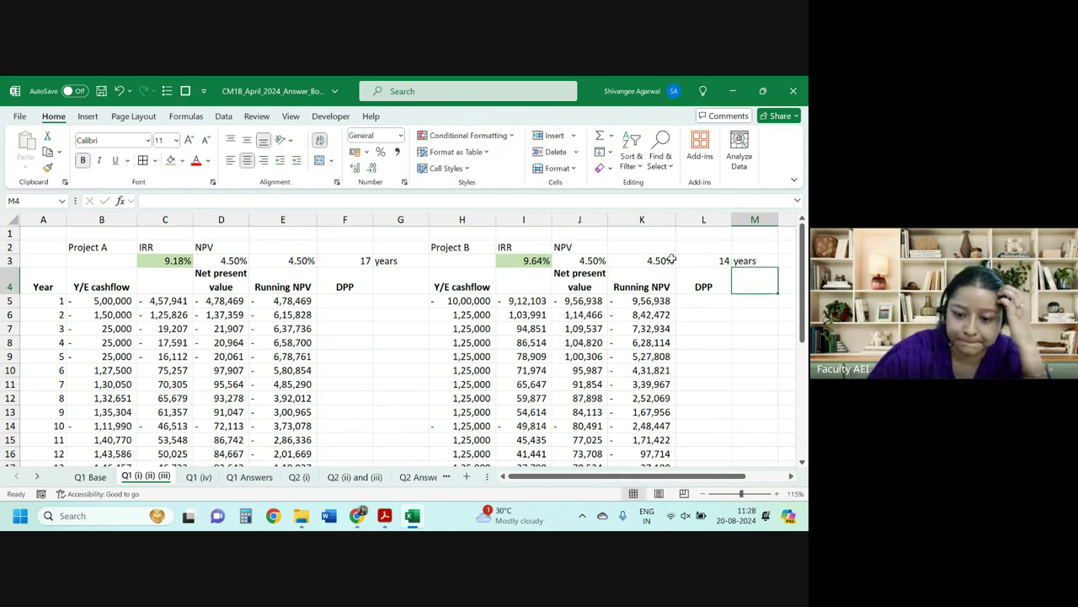
Head both DPP results with a 'DPP' label in F2 and L2.
left_click(290, 246)
left_click(350, 244)
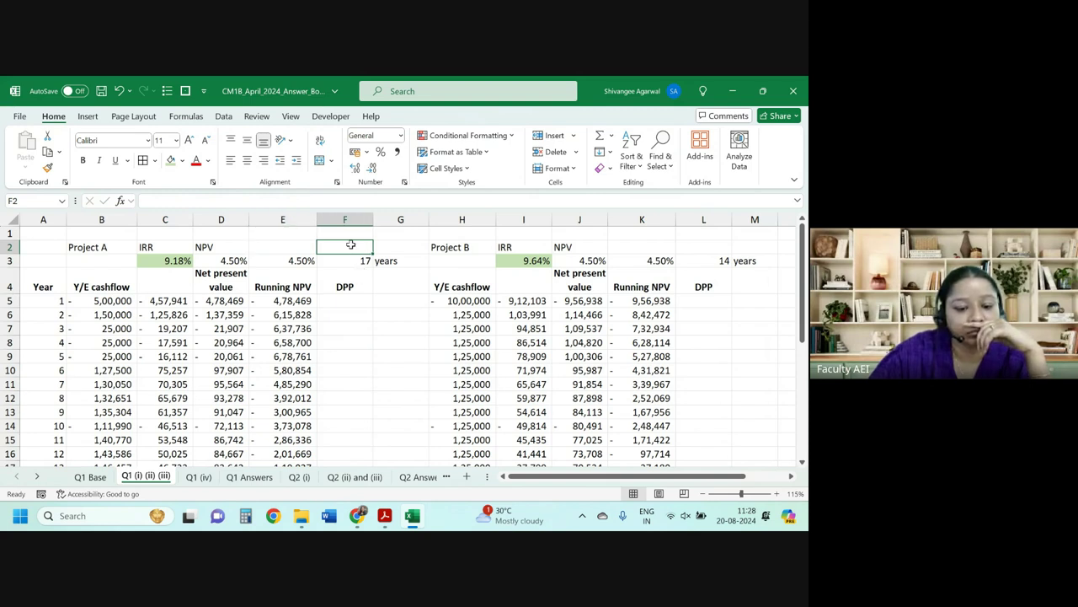
type("DPP")
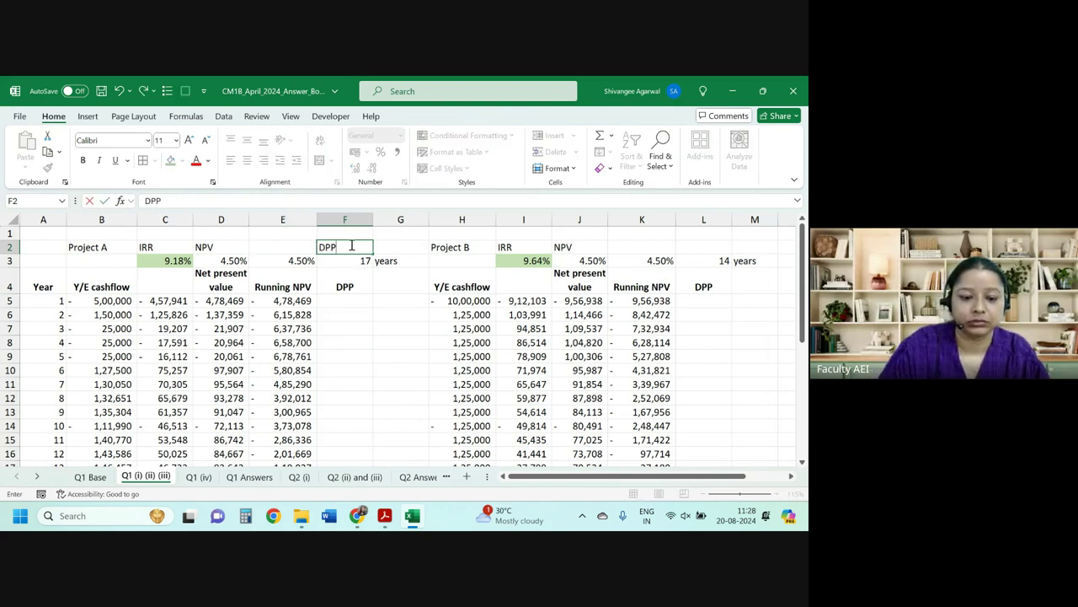
key("Return")
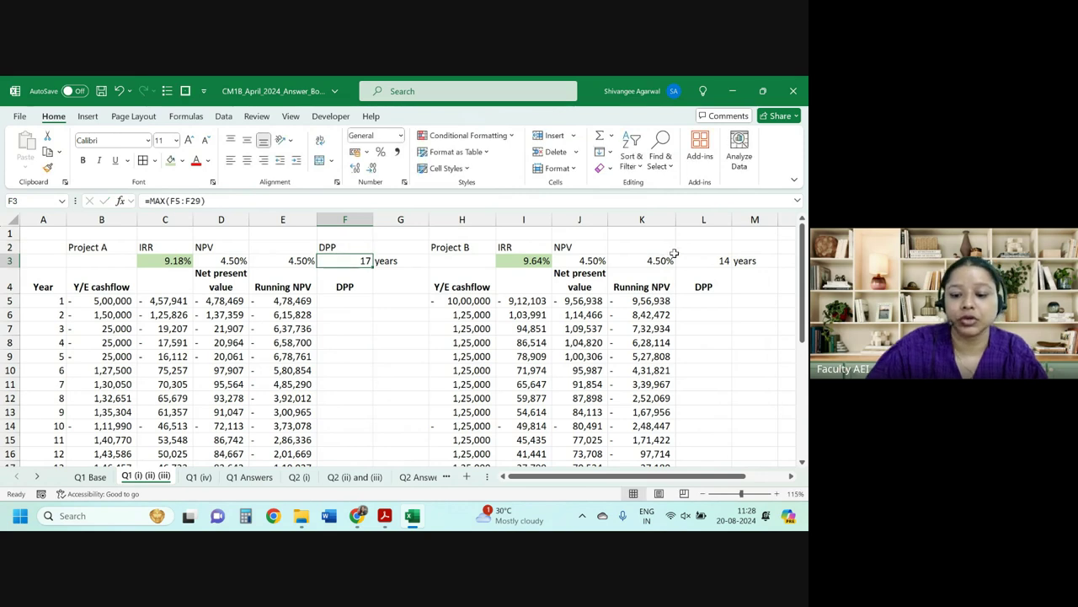
left_click(687, 246)
type("DPP")
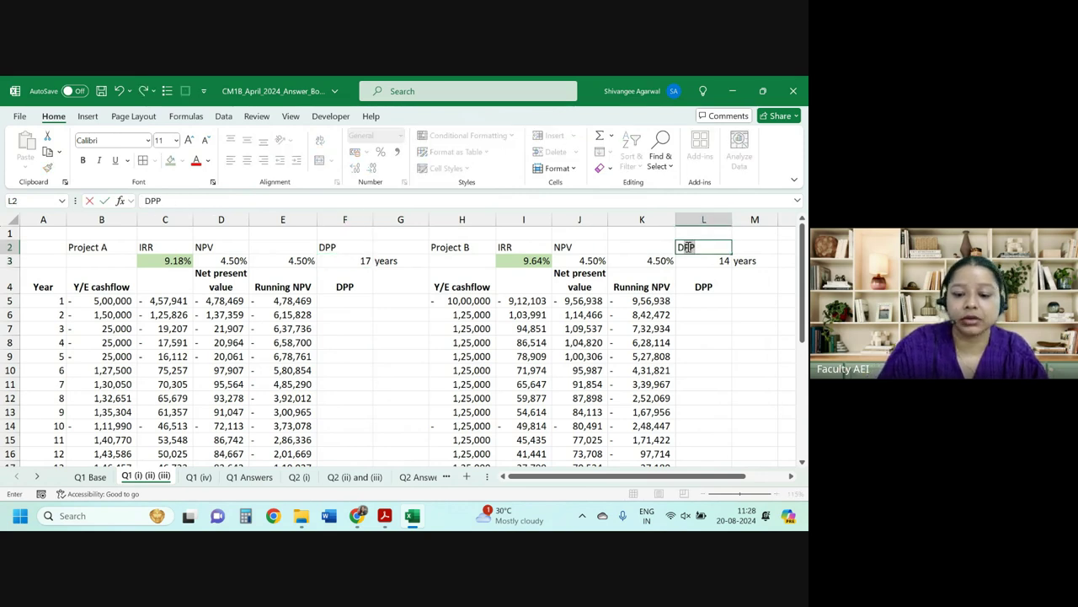
key("Return")
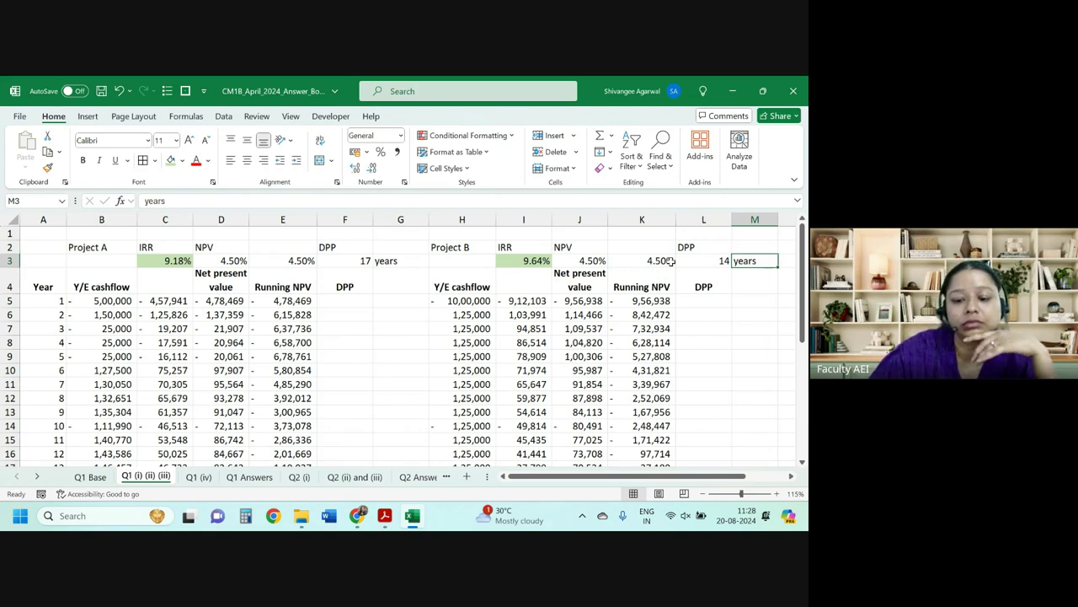
left_click(346, 260)
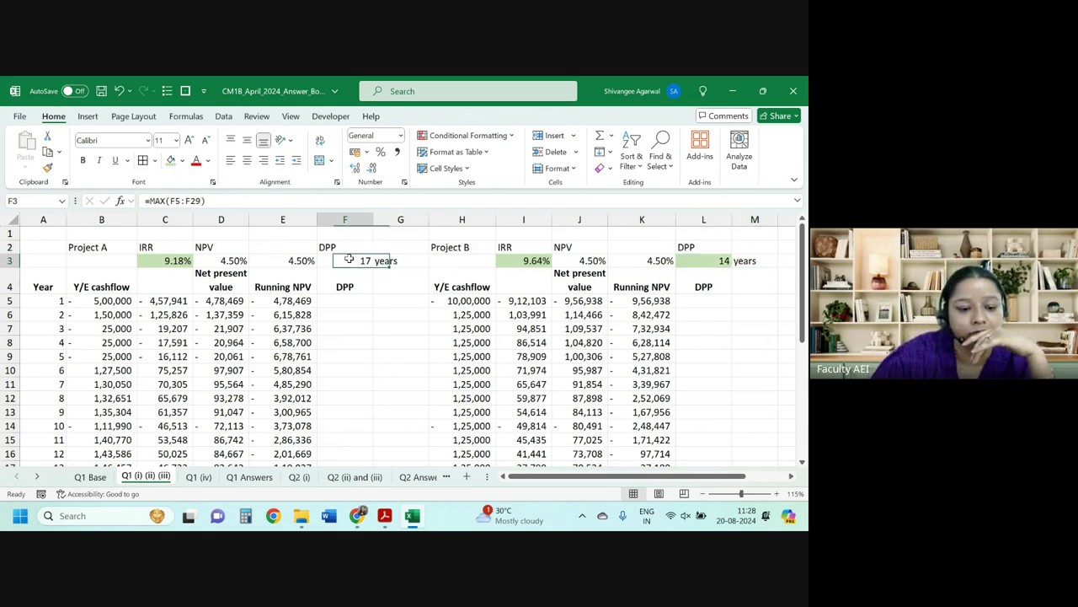
Compare the Q1 (iv) summary with the calculation sheet, checking the NPV formula in C7.
left_click(199, 477)
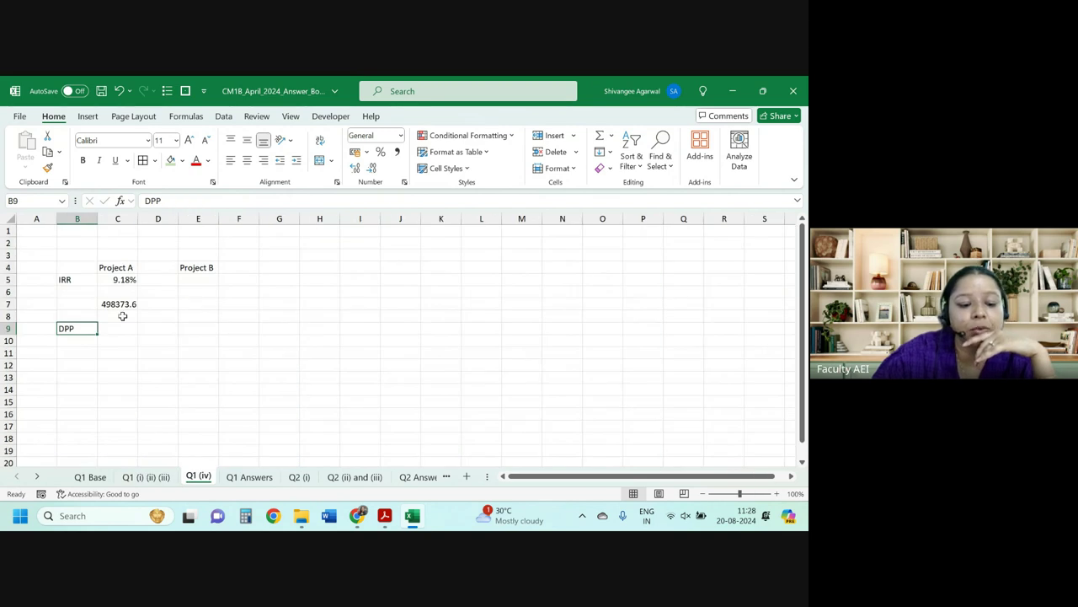
left_click(189, 328)
left_click_drag(77, 376, 388, 380)
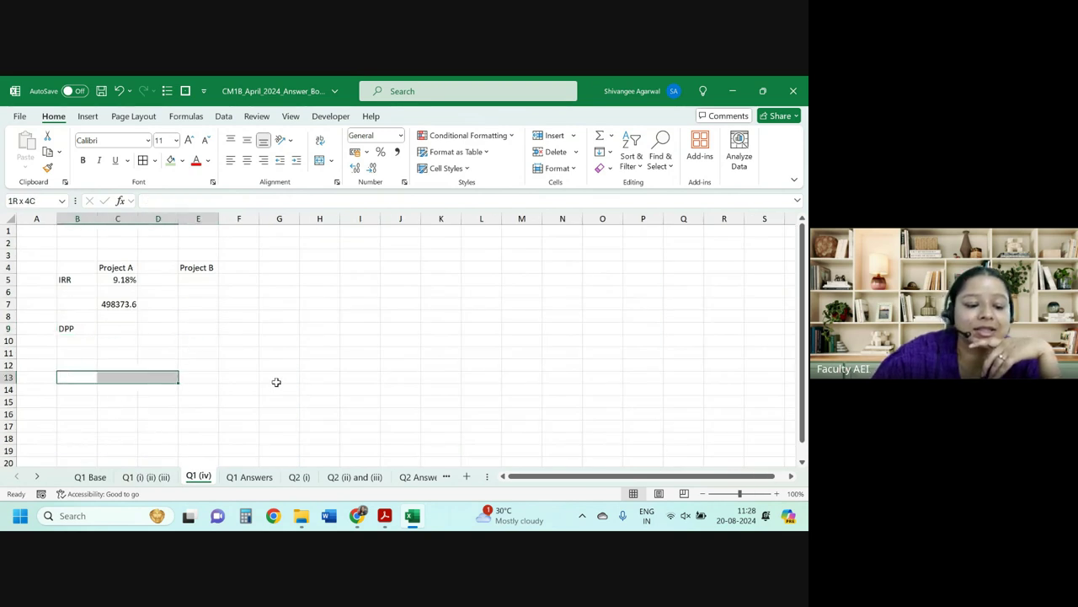
left_click(151, 477)
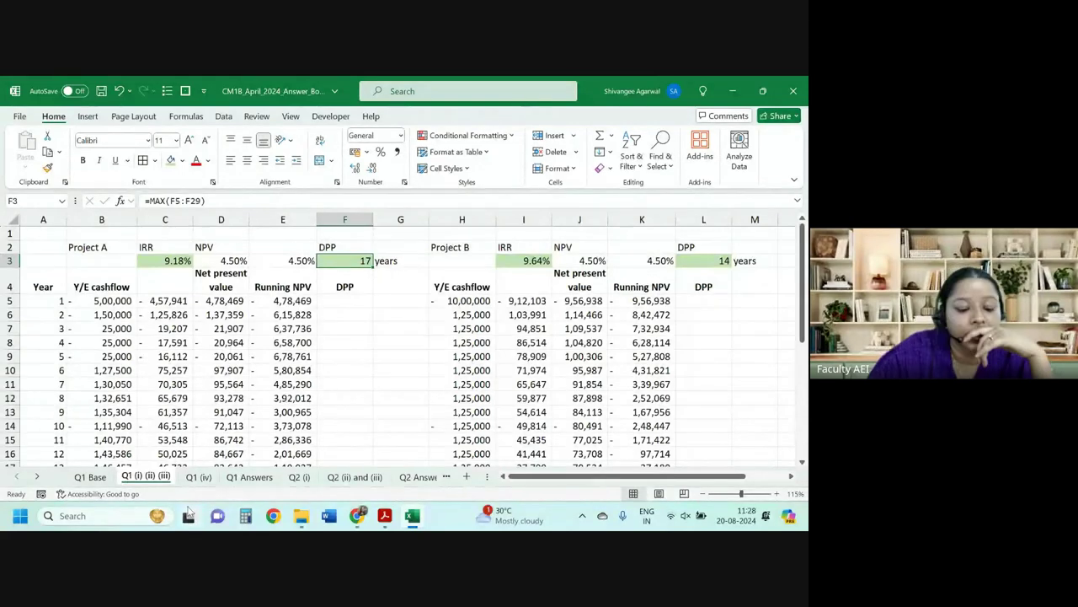
left_click(200, 476)
left_click(262, 283)
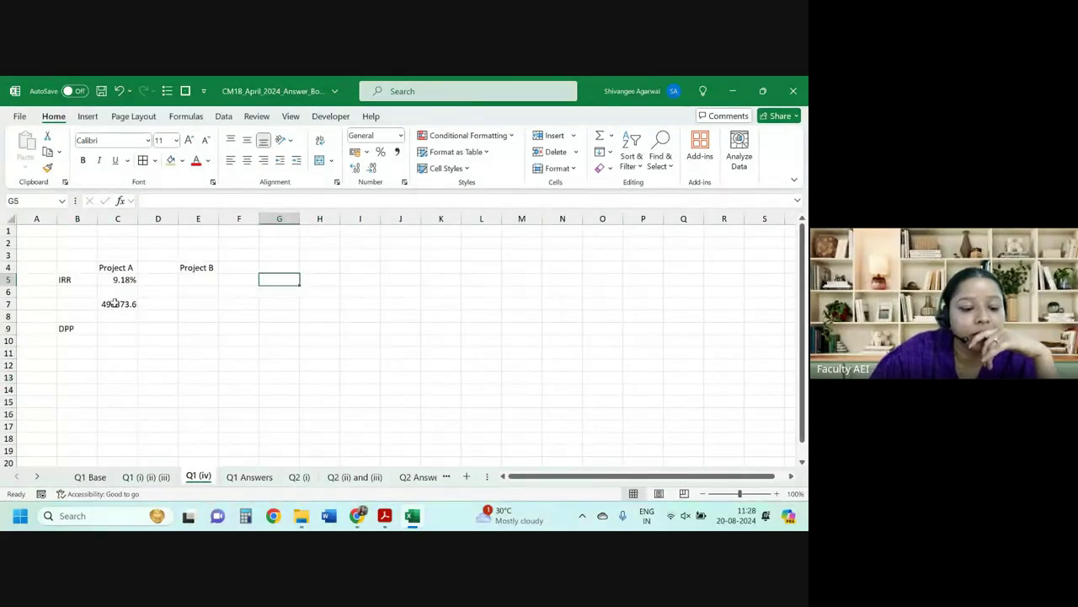
left_click(146, 477)
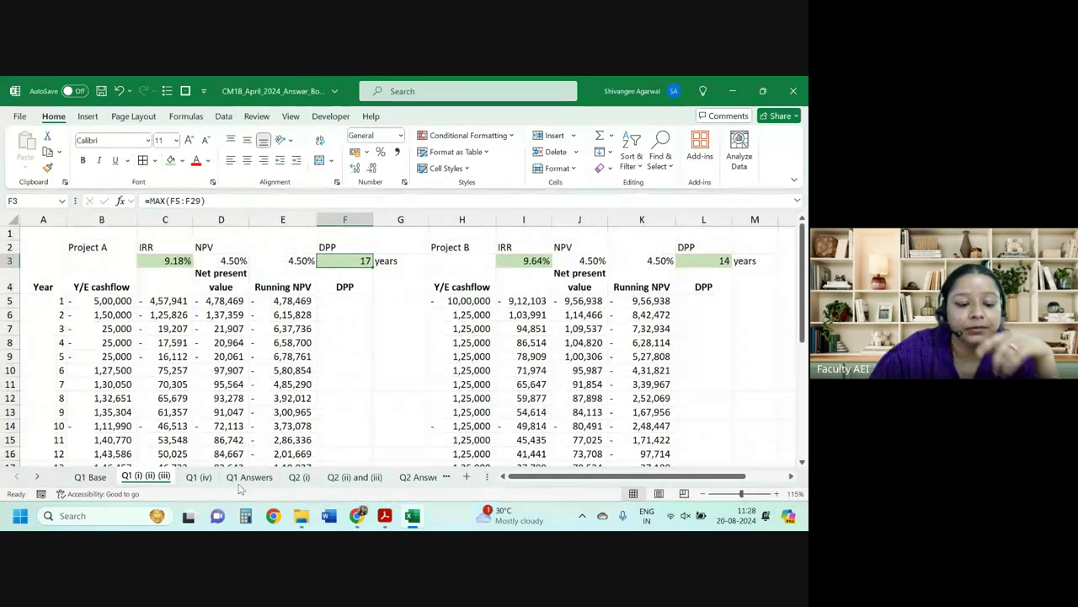
left_click(199, 477)
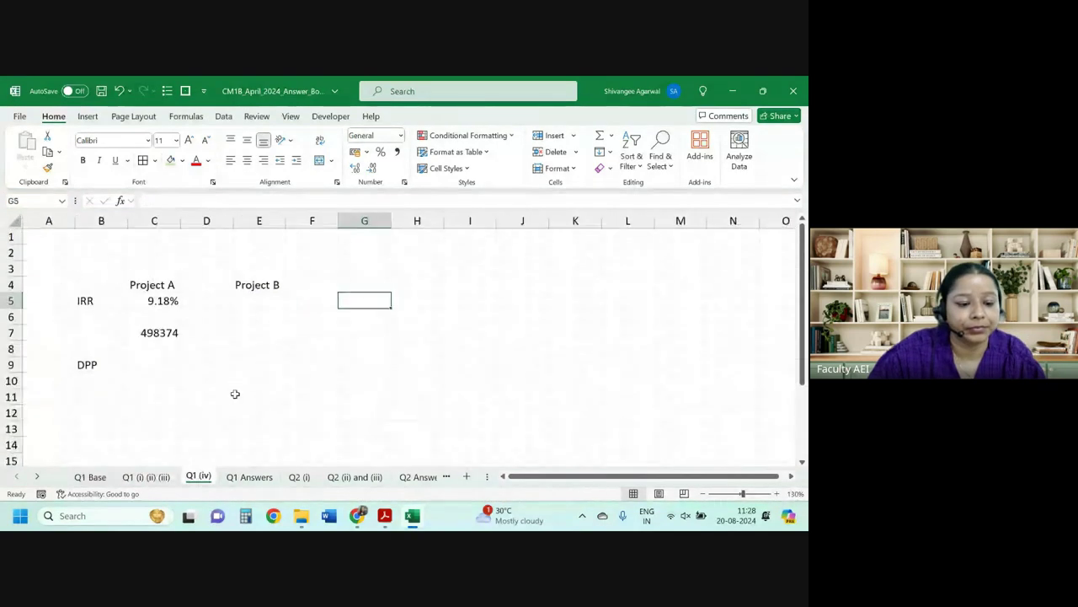
left_click(173, 331)
Link summary cell C9 to Project A's DPP of 17 in the calculation sheet's F3.
left_click(154, 365)
type("=")
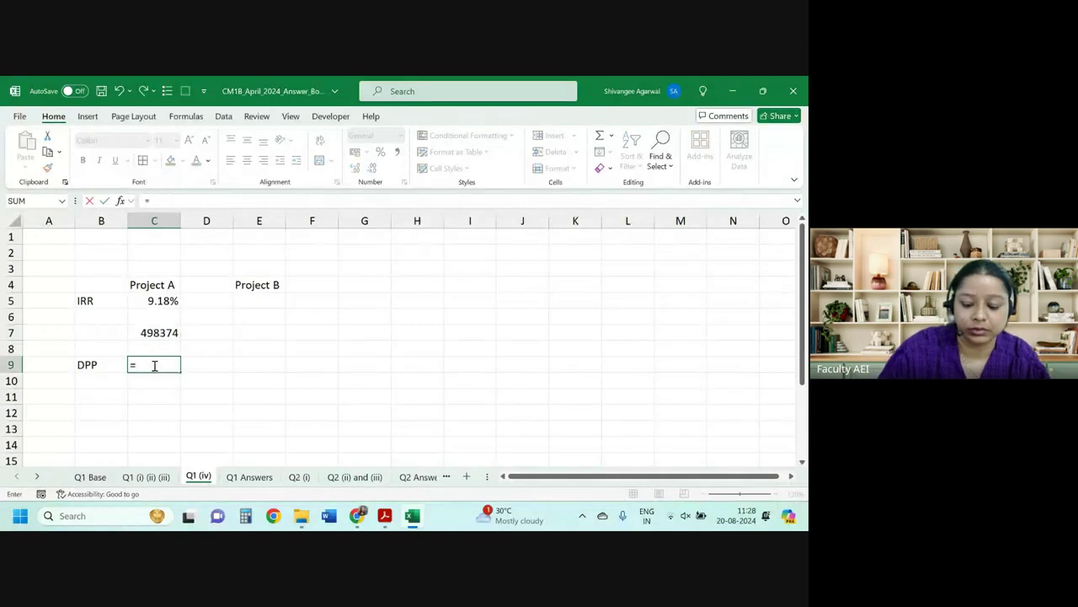
left_click(145, 477)
left_click(362, 260)
key("Return")
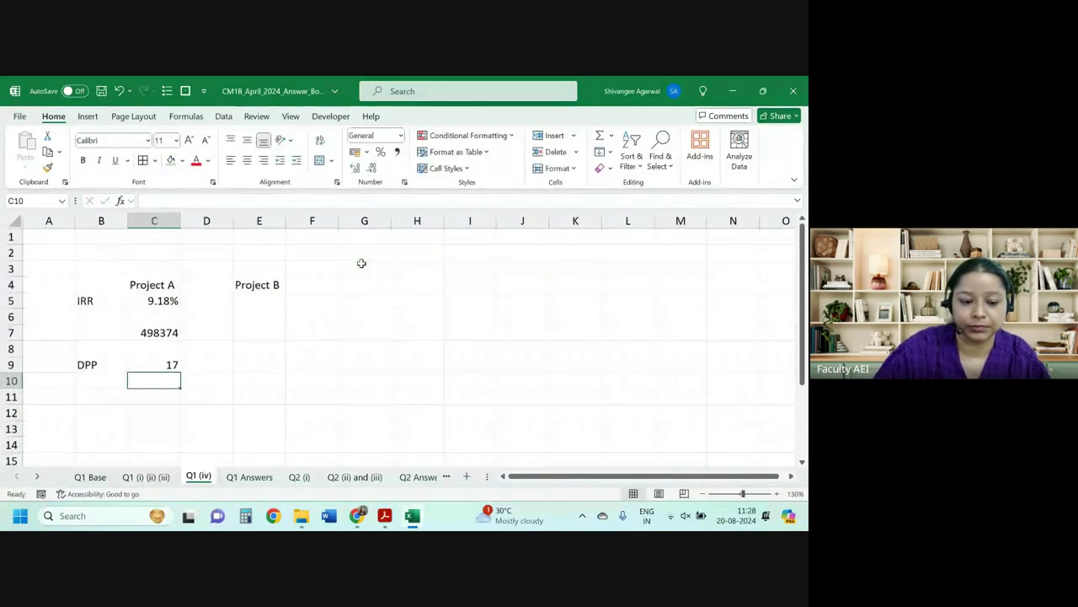
Select Project B's IRR cell in the summary and check both projects' IRR values.
left_click(261, 300)
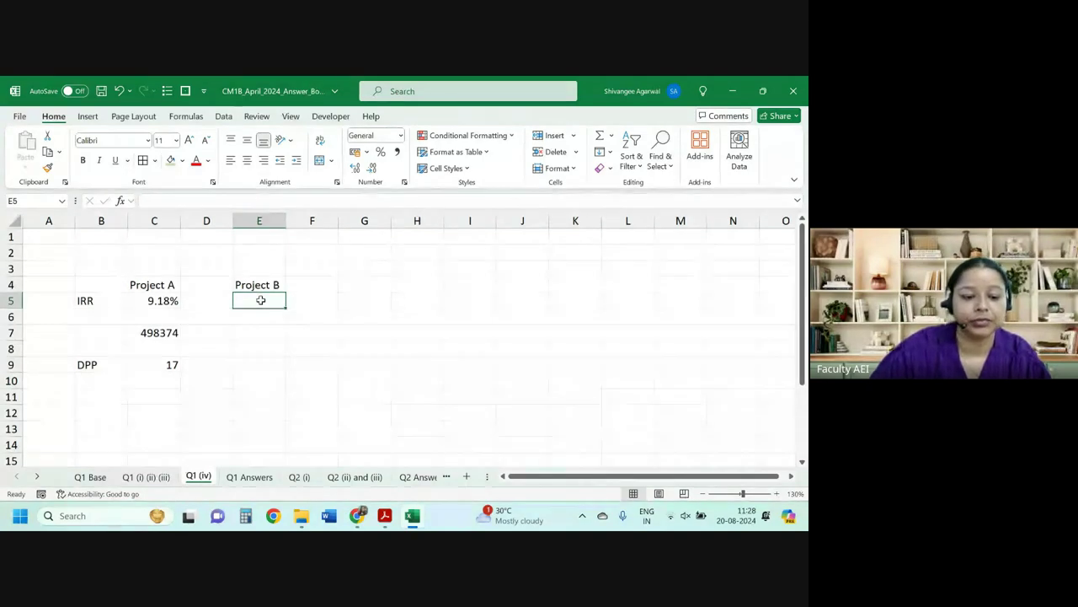
left_click(146, 477)
left_click(177, 263)
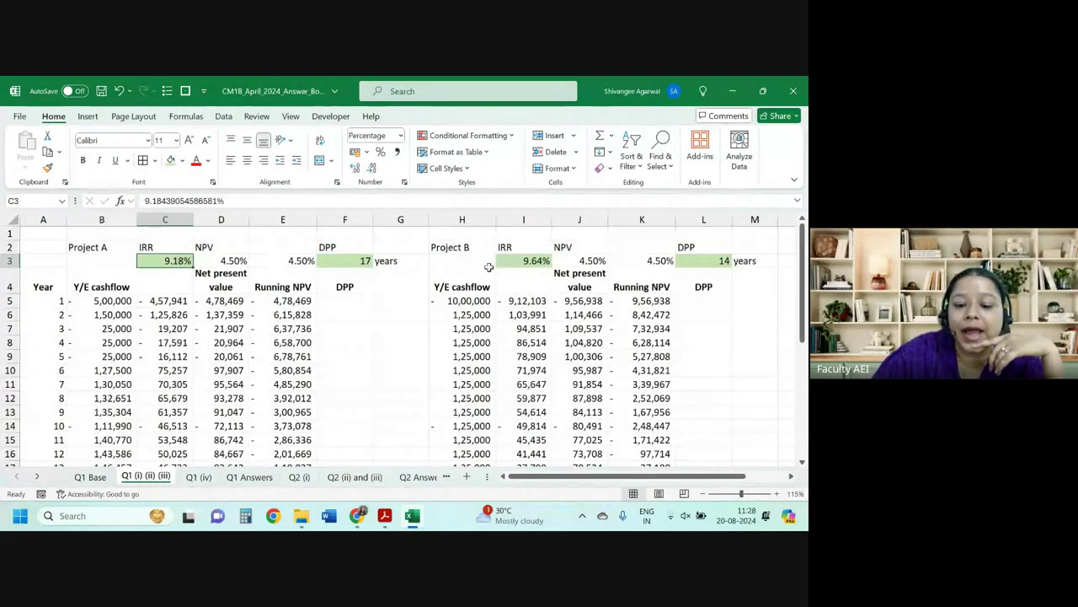
left_click(505, 263)
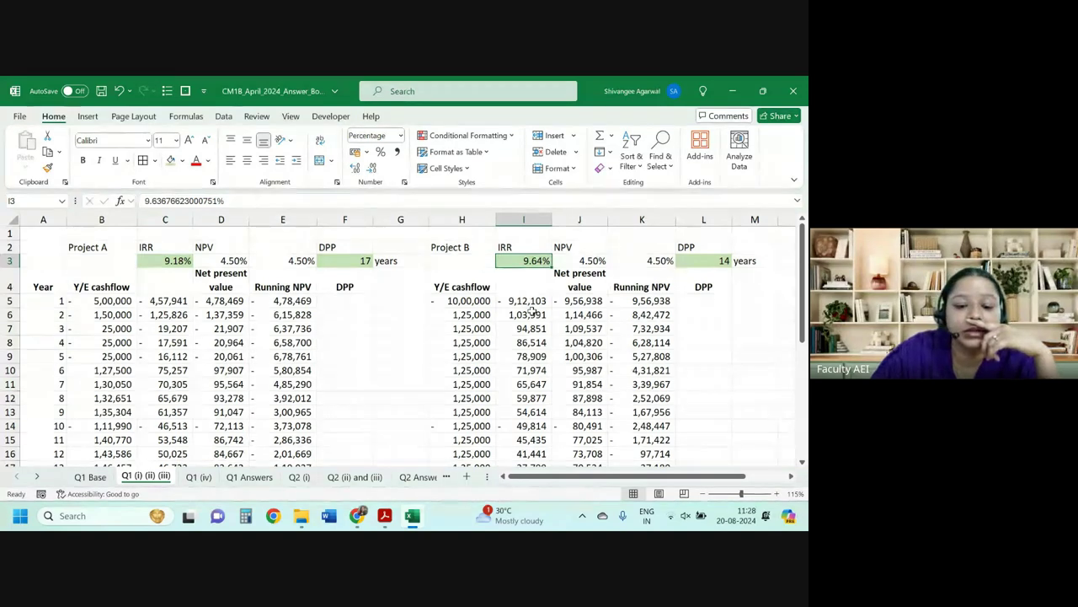
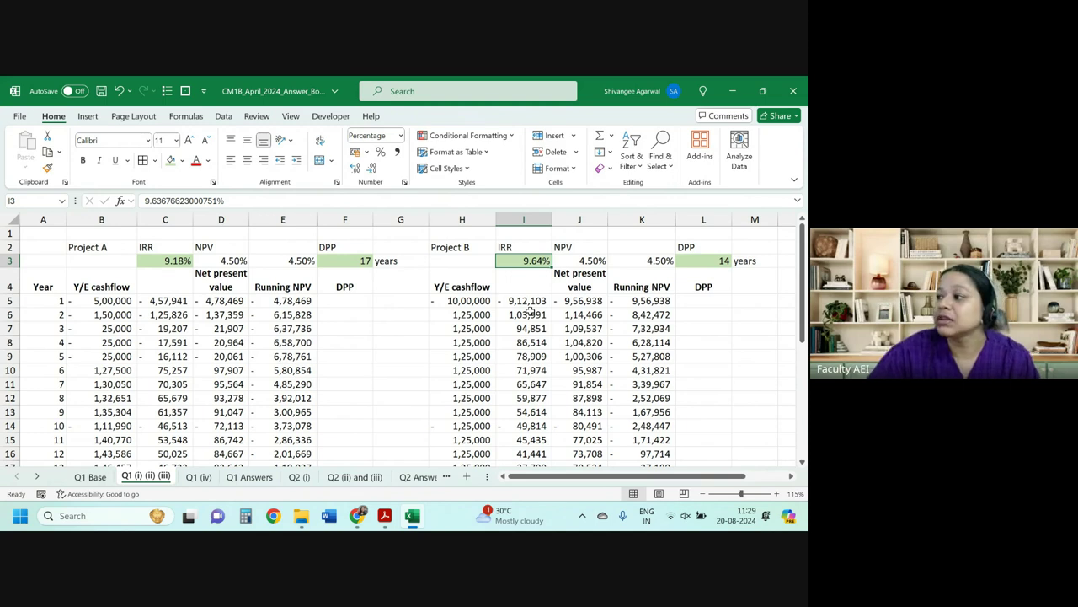
Review the formulas behind Project A's NPV total and both projects' payback periods.
scroll(270, 257, "down", 4)
scroll(347, 329, "down", 4)
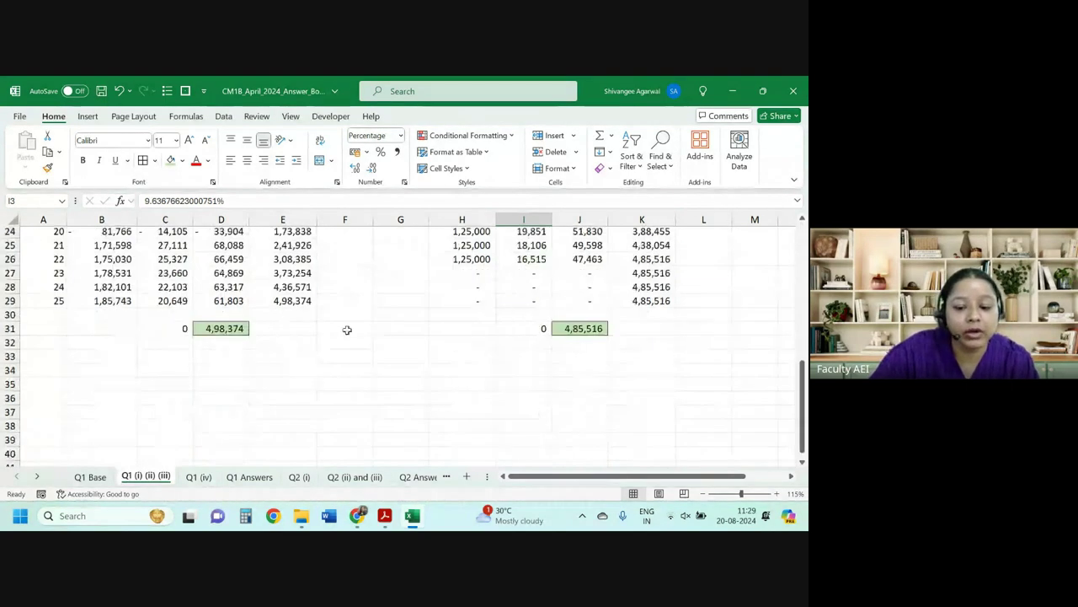
left_click(223, 330)
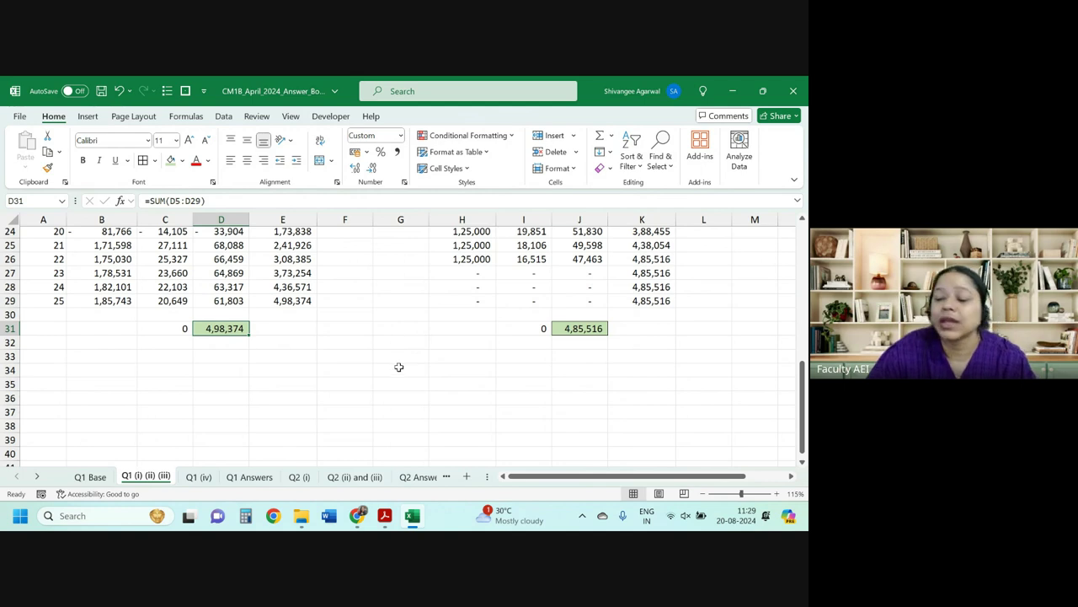
scroll(405, 378, "up", 8)
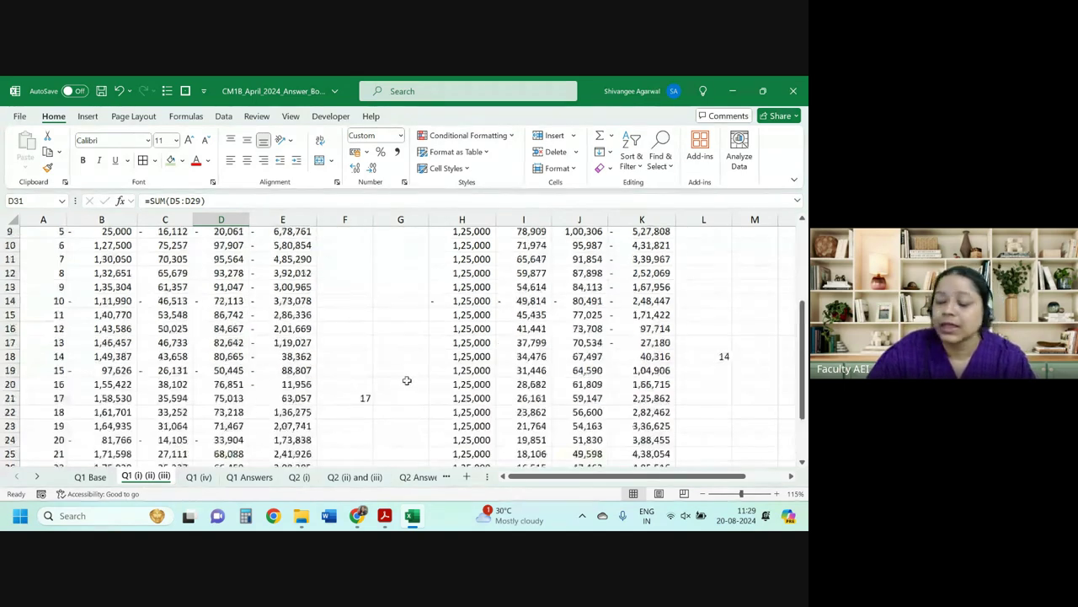
left_click(344, 261)
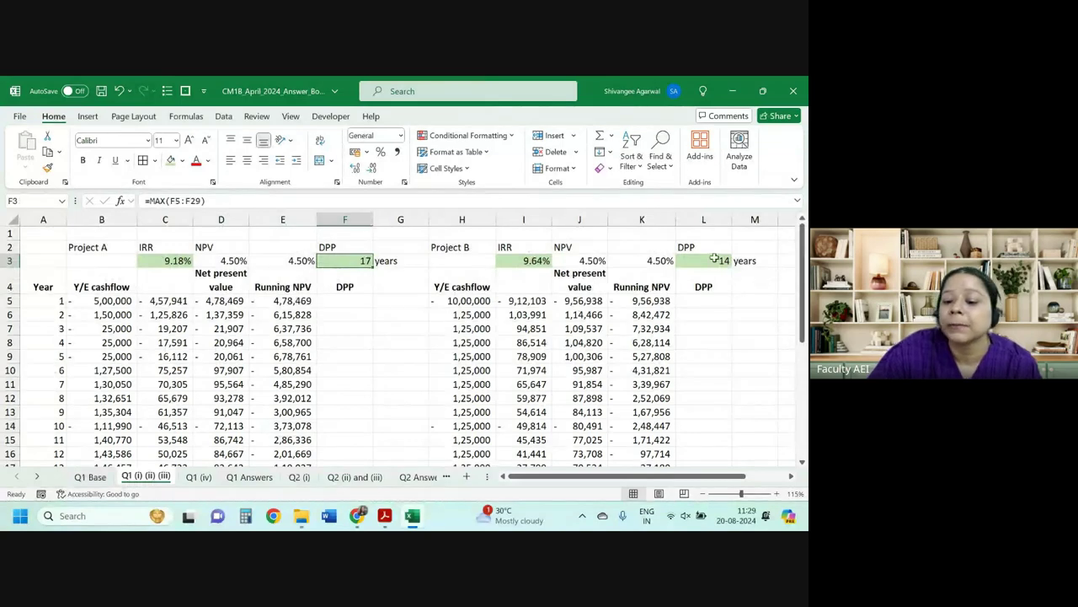
left_click(715, 259)
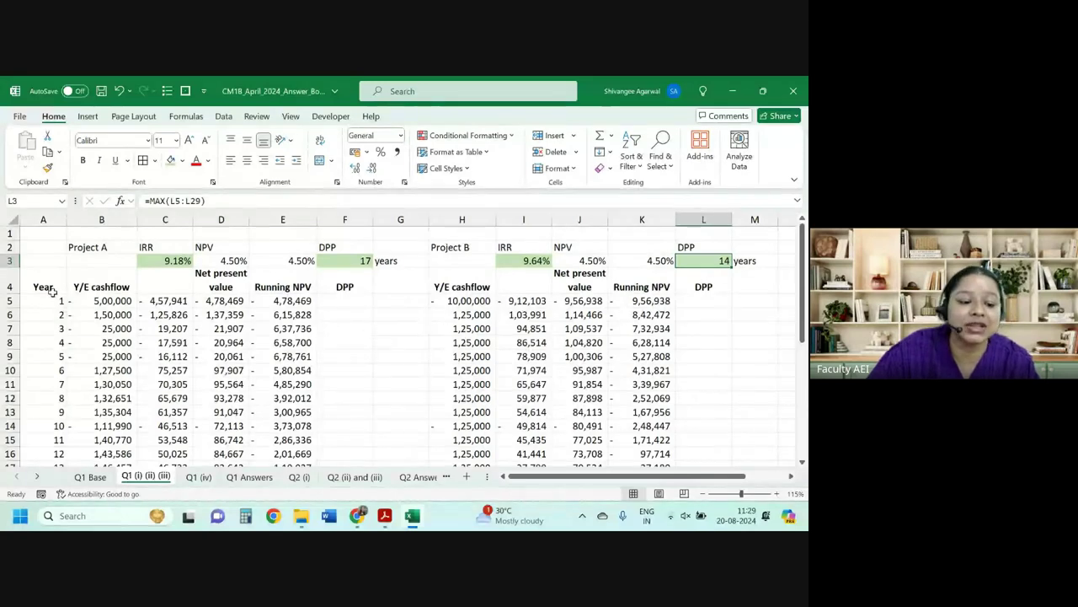
Check Project A's negative cashflows, both IRRs, the 4.5% rate and DPP, then view the exam paper.
left_click_drag(93, 301, 143, 369)
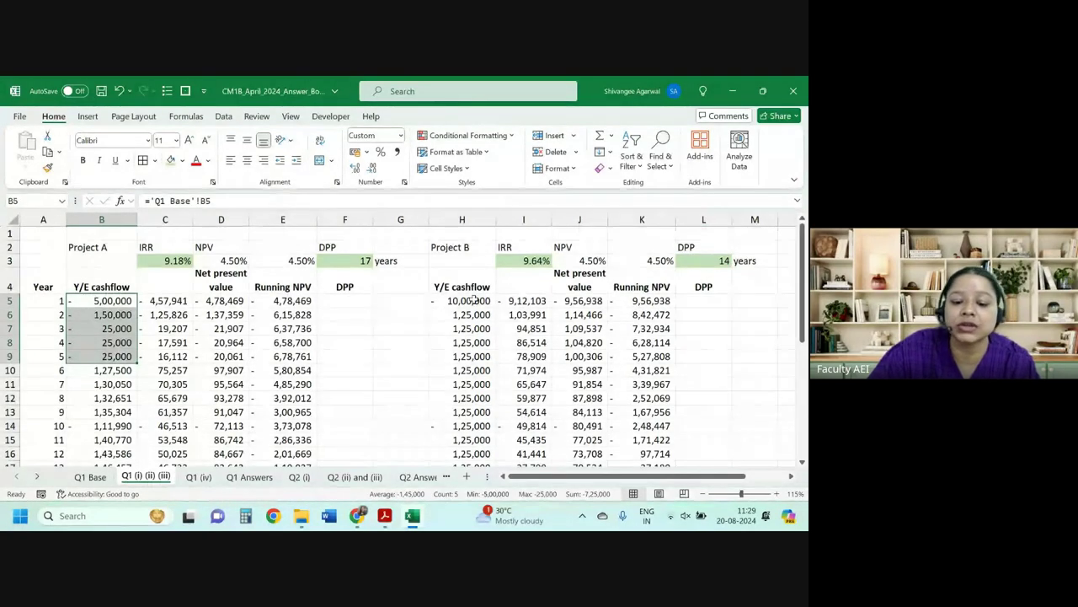
left_click(472, 300)
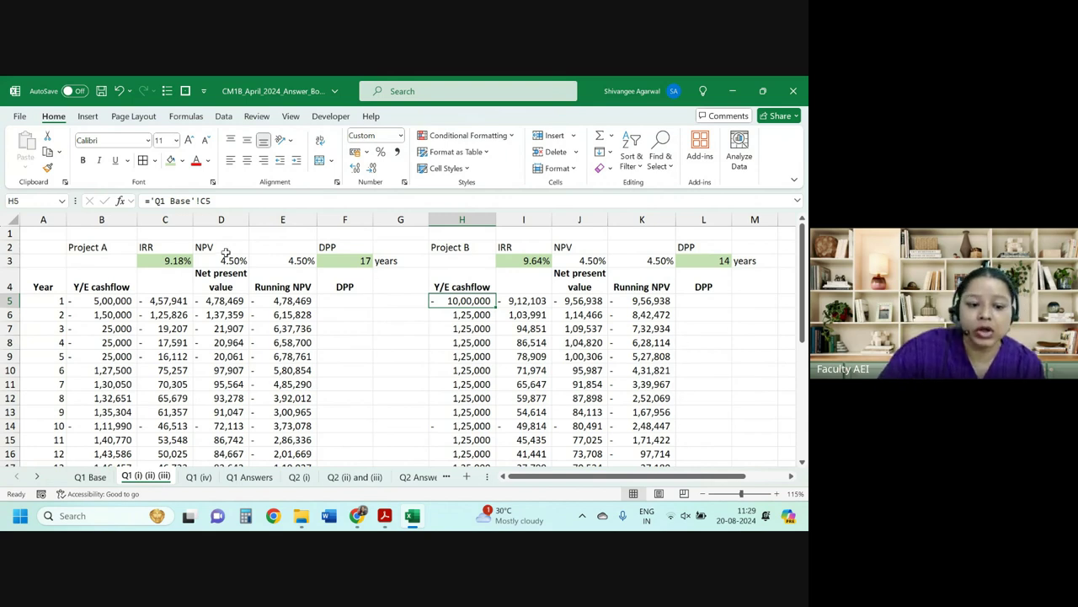
left_click(174, 263)
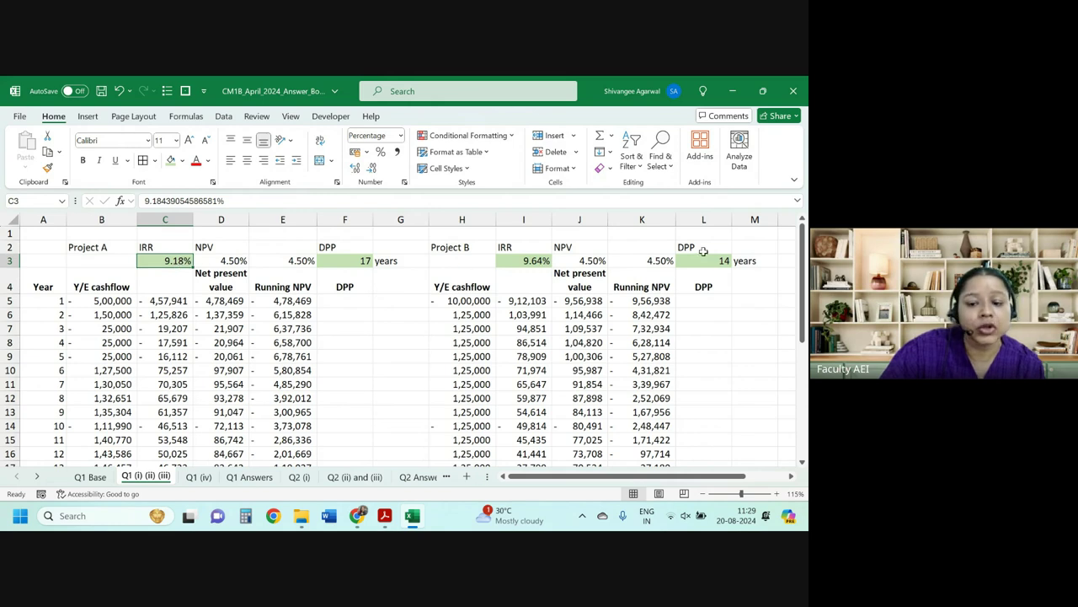
left_click(520, 260)
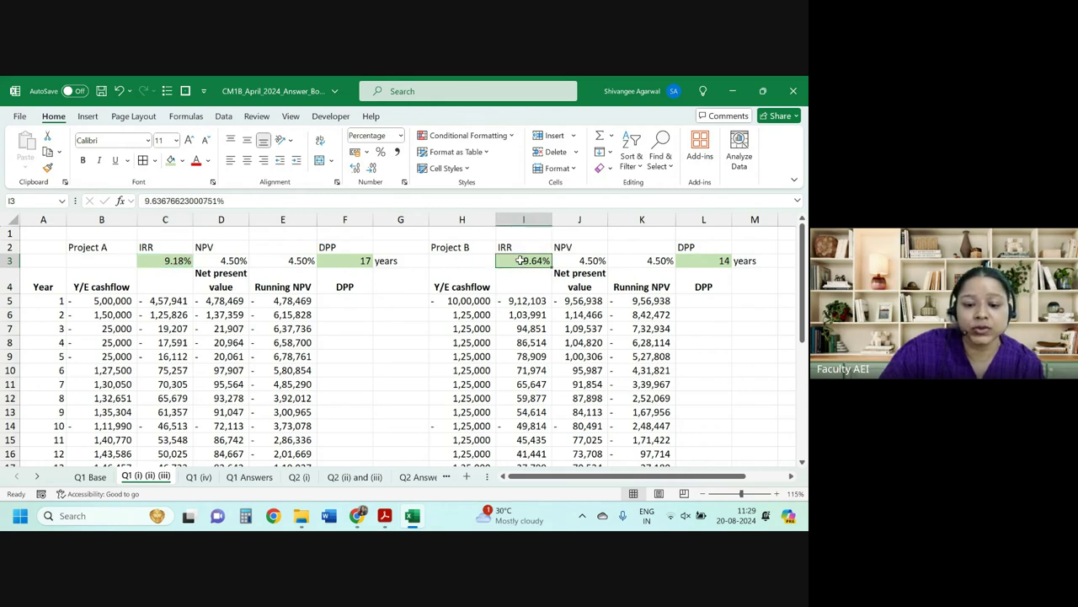
left_click(228, 263)
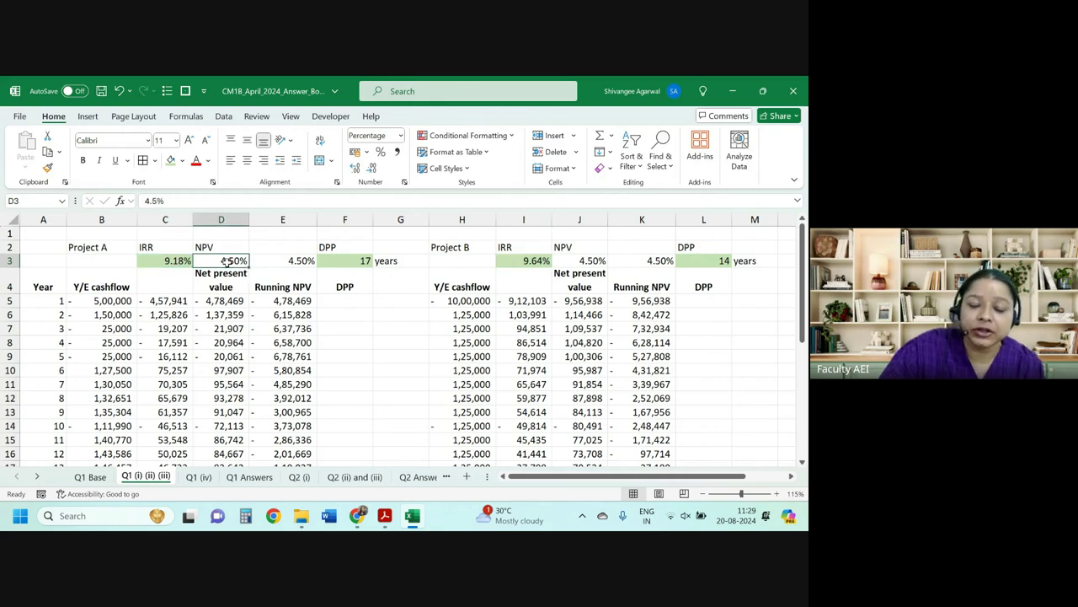
left_click(730, 273)
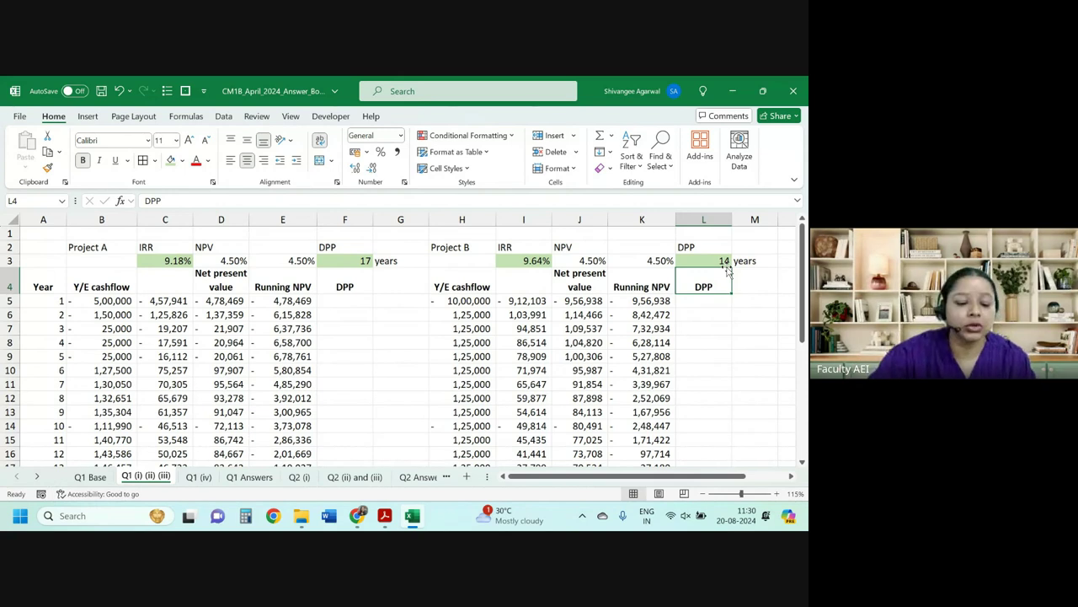
left_click(384, 516)
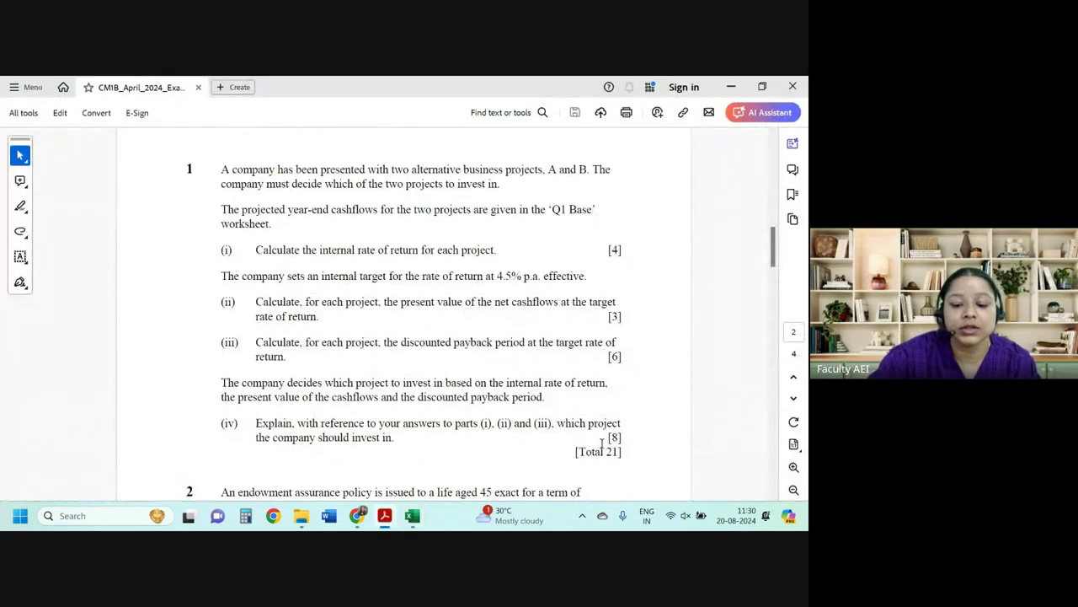
Select the part (iv) wording of question 1, then go back to the Excel workbook.
left_click_drag(602, 445, 626, 436)
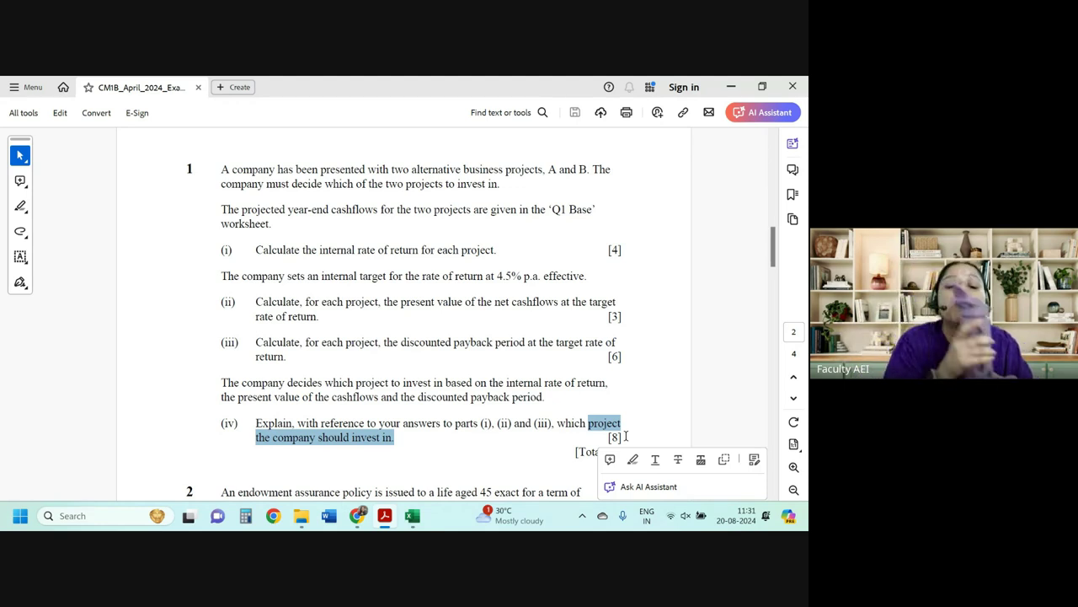
left_click(409, 520)
Enter =D31-J31 in G33 to show the 12,857 NPV difference between Projects A and B.
scroll(326, 419, "down", 4)
scroll(326, 419, "down", 4)
left_click(381, 356)
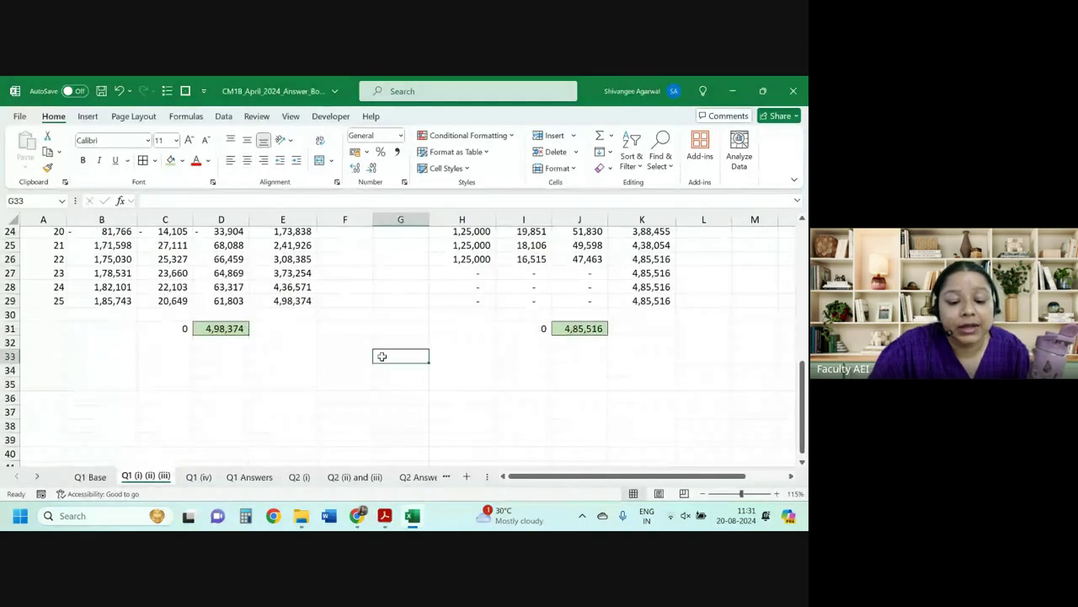
type("=")
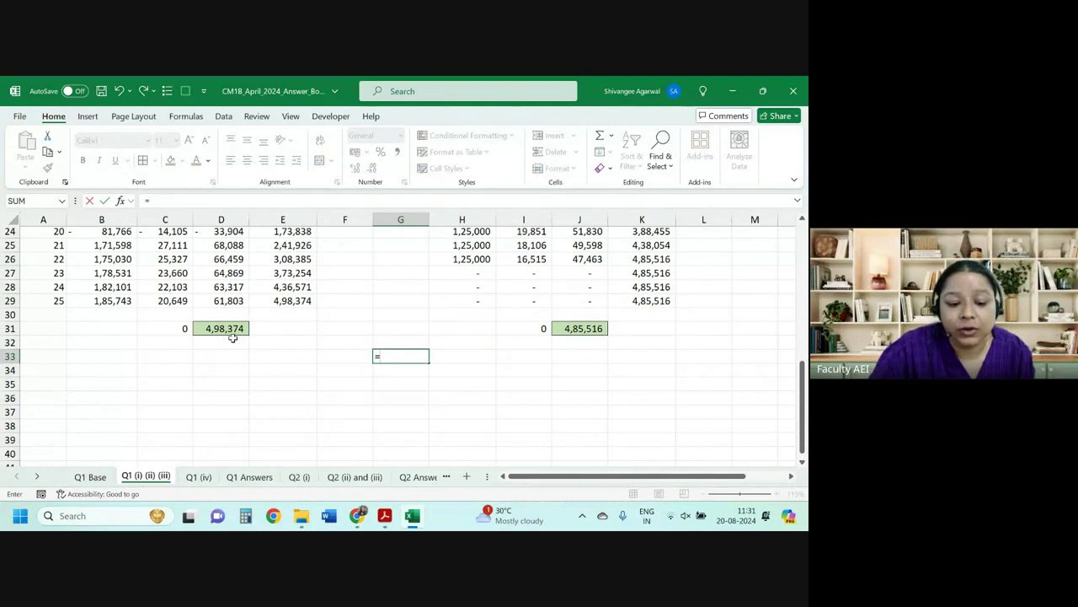
left_click(232, 335)
type("-")
left_click(598, 327)
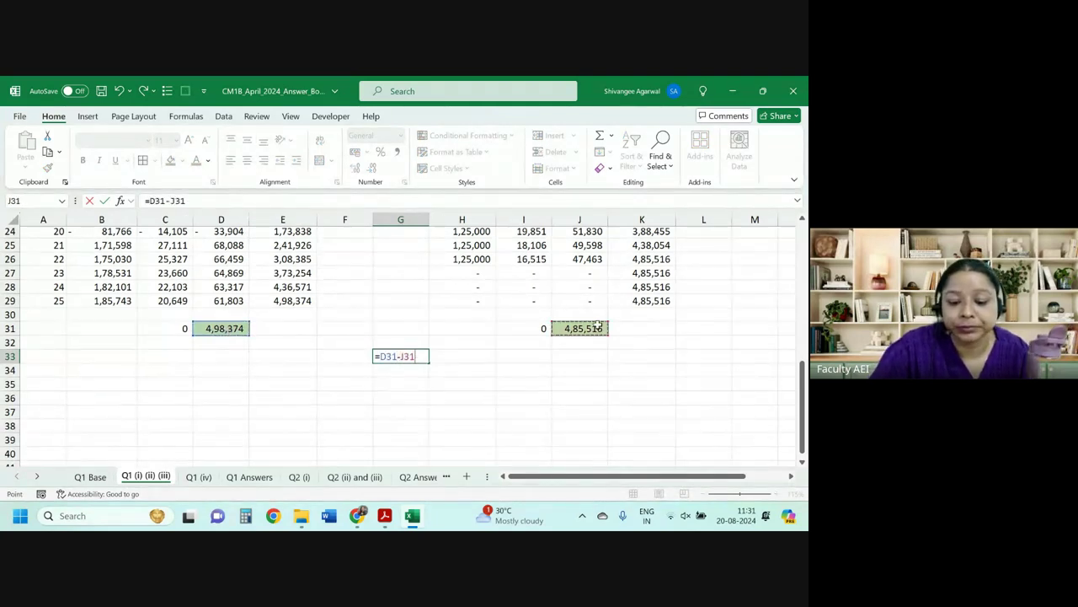
key("Return")
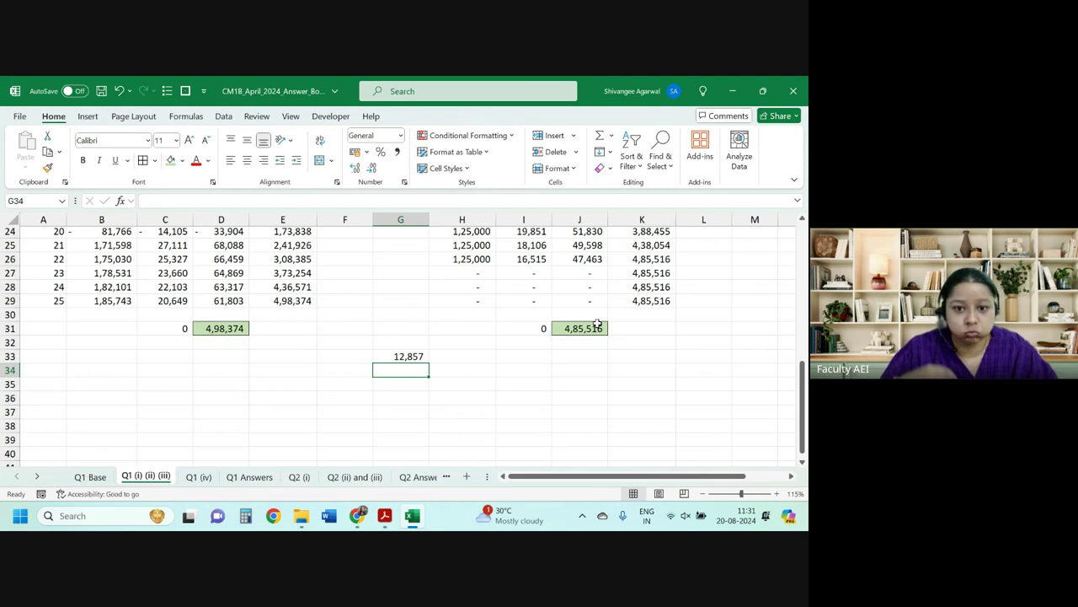
scroll(601, 315, "up", 8)
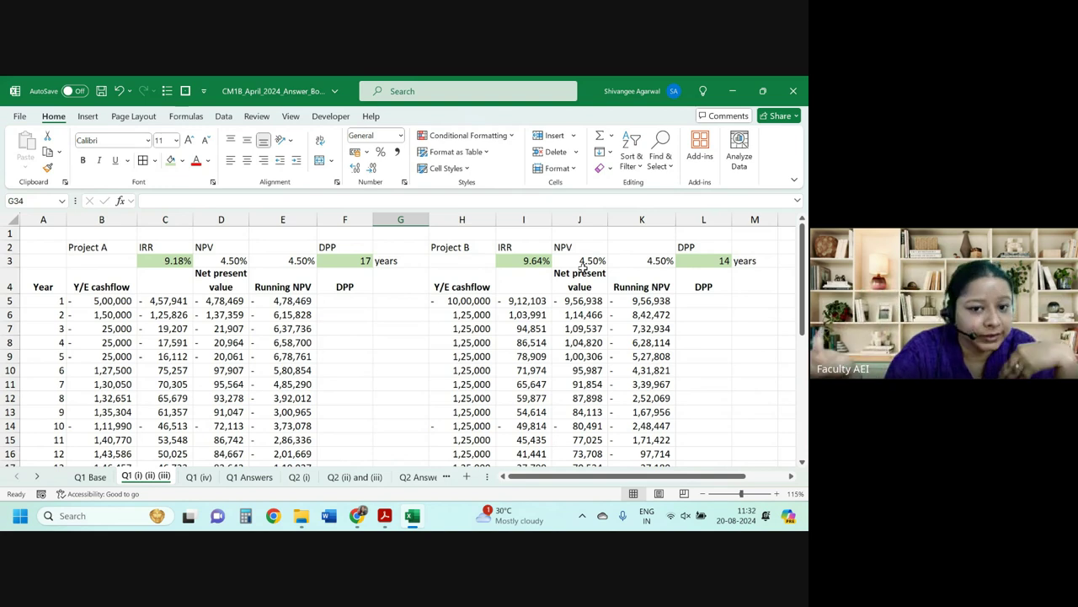
scroll(592, 274, "down", 4)
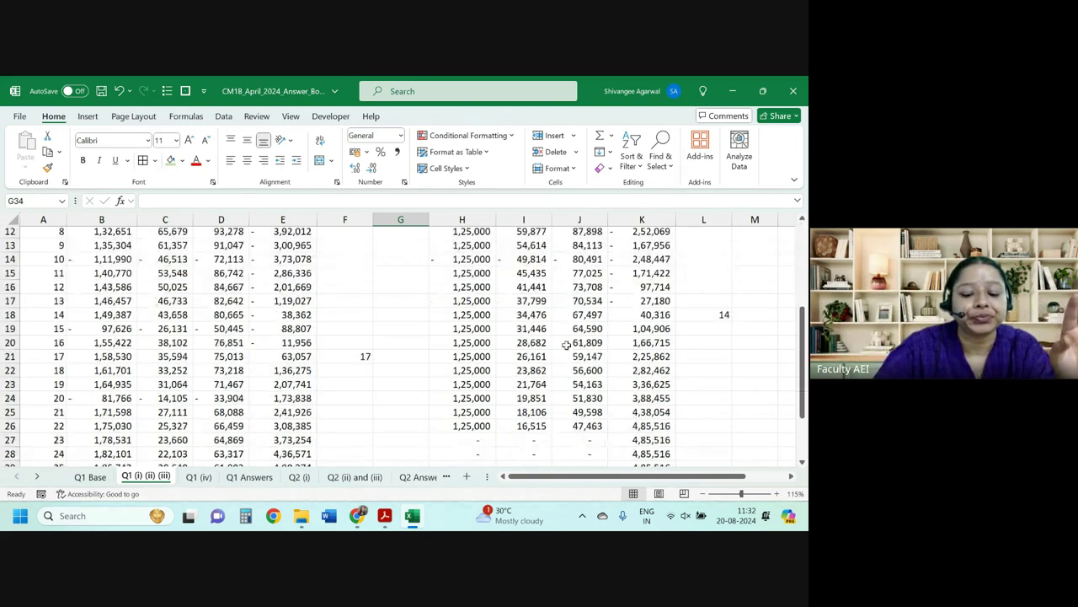
scroll(573, 337, "down", 4)
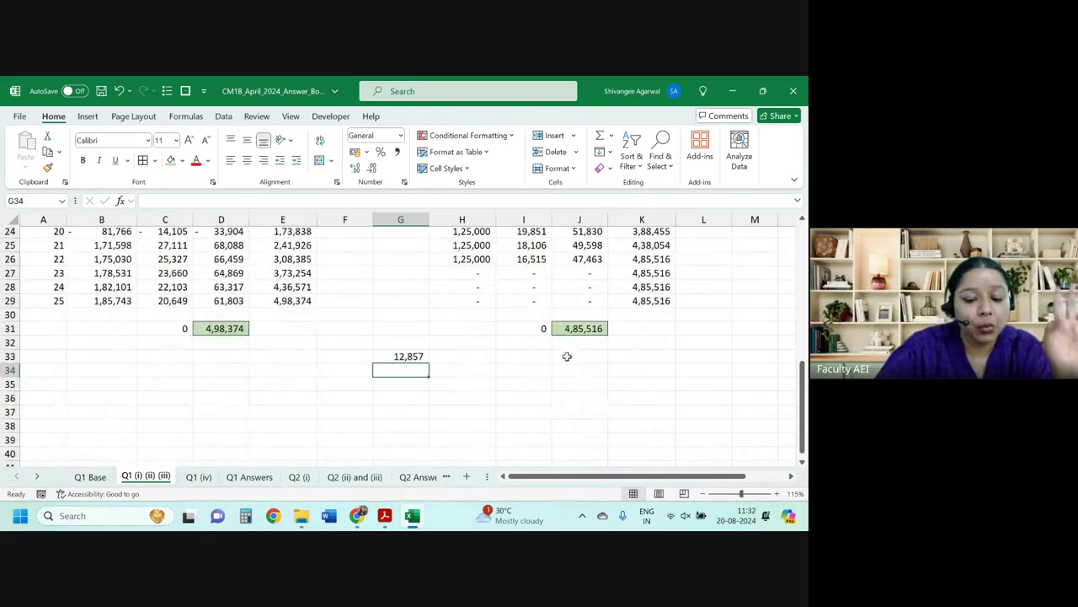
left_click(218, 327)
left_click(572, 338)
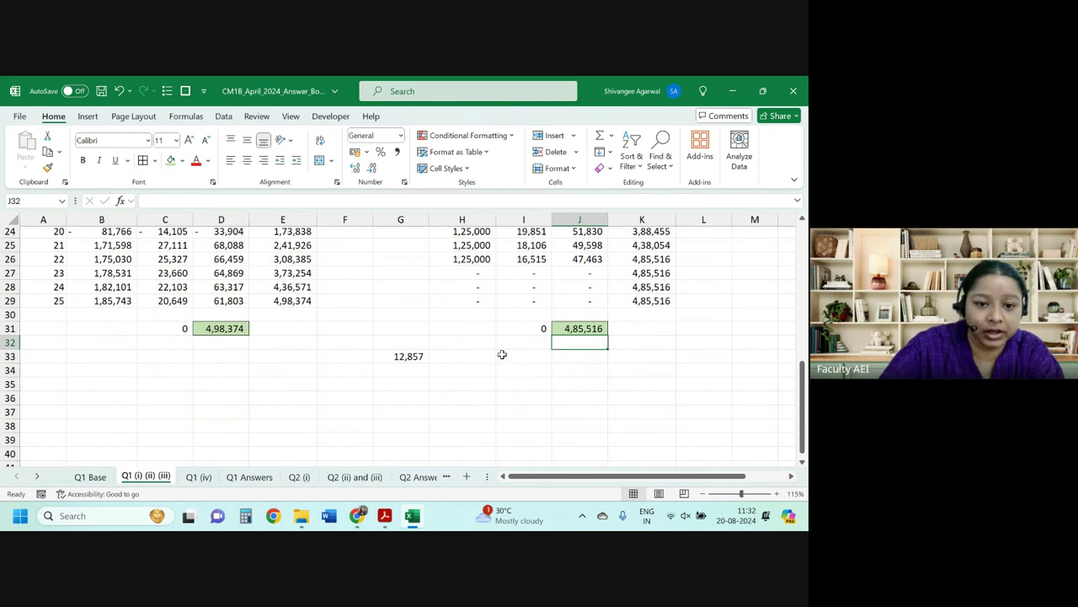
scroll(499, 349, "up", 8)
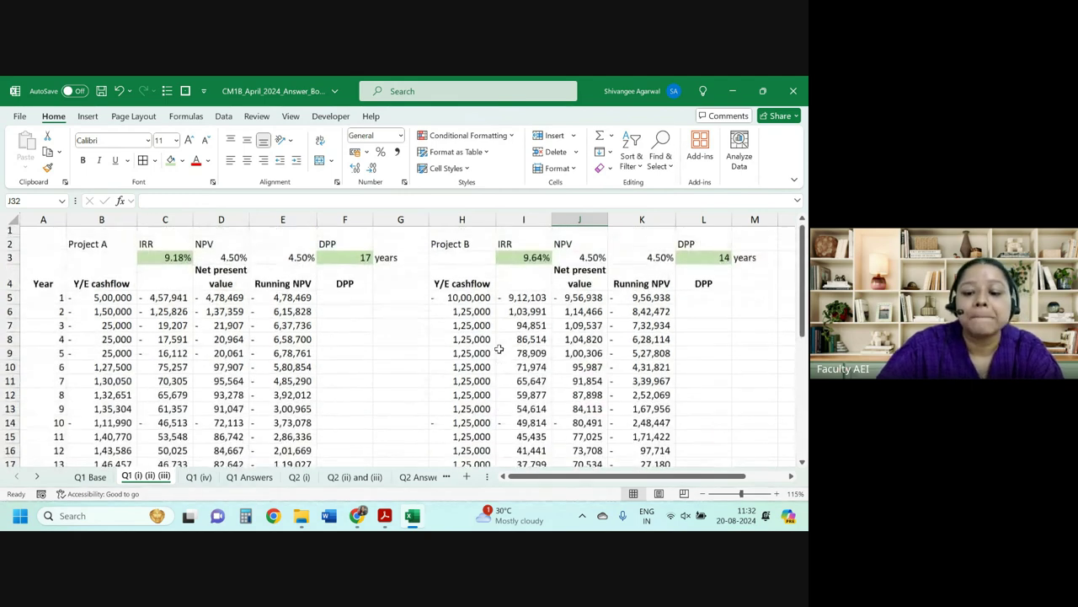
left_click(716, 264)
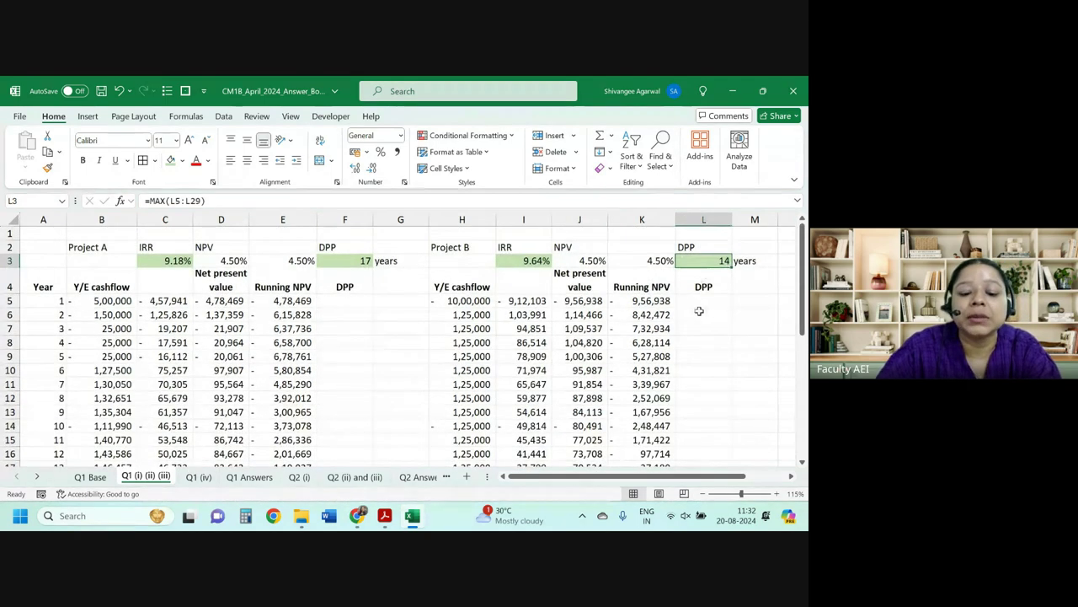
left_click(523, 263)
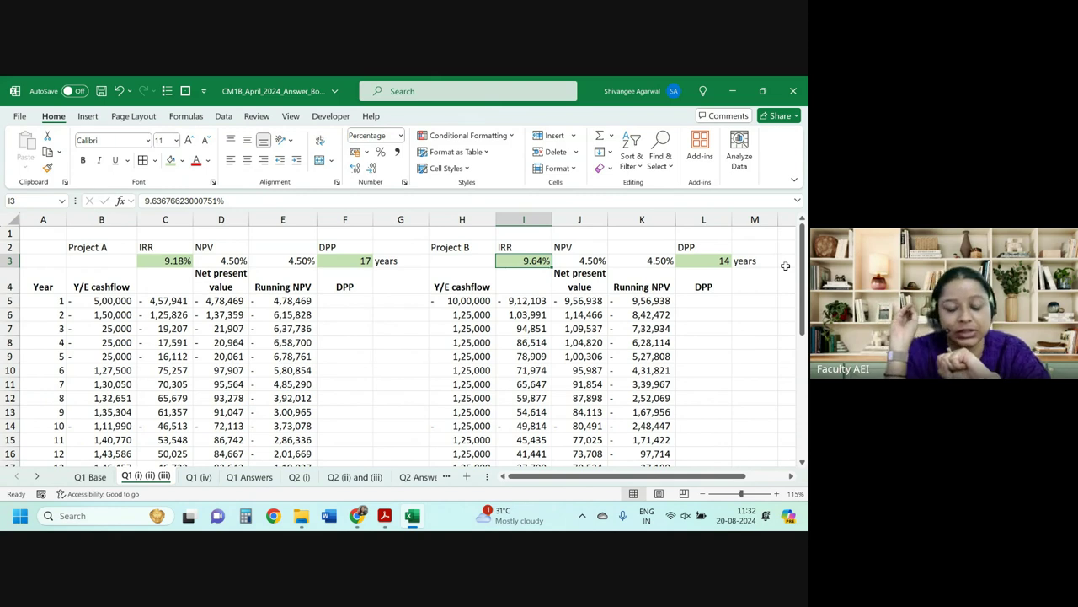
Open the Q1 (iv) sheet, read question 2 on the endowment policy in the PDF, and return.
left_click(199, 477)
left_click(385, 516)
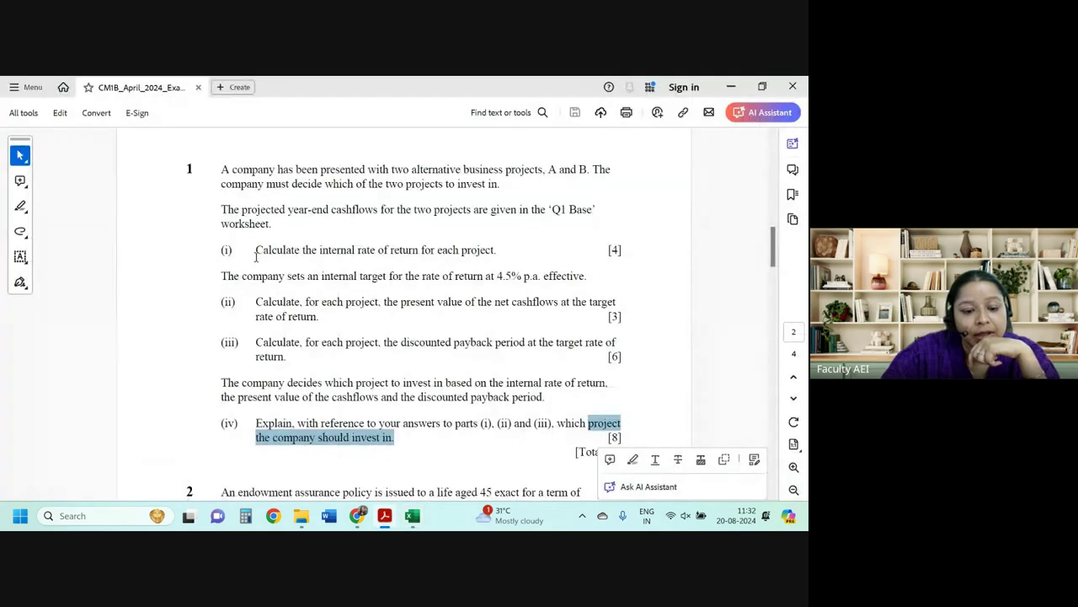
scroll(337, 268, "down", 4)
scroll(404, 276, "down", 2)
scroll(426, 279, "down", 1)
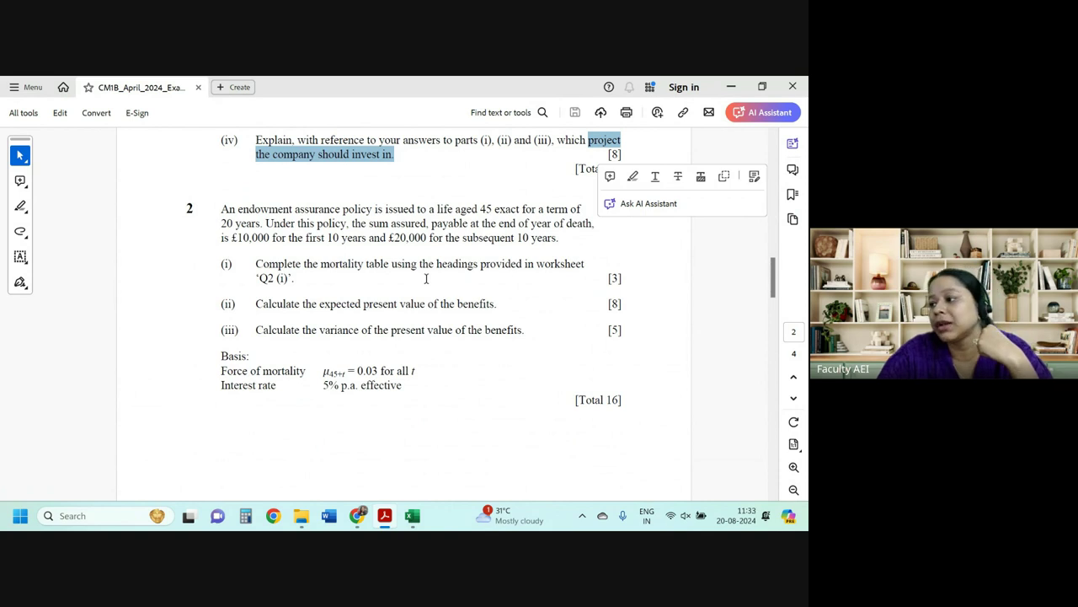
left_click(412, 516)
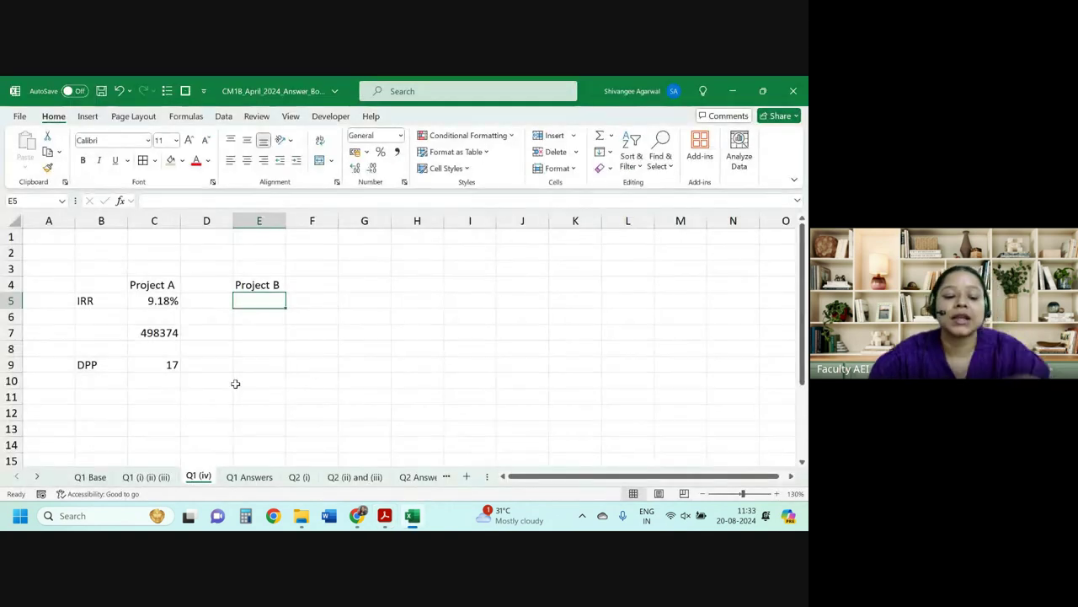
Link E5 and E7 to Project B's IRR (9.64%) and NPV total (485516) on the results sheet.
type("=")
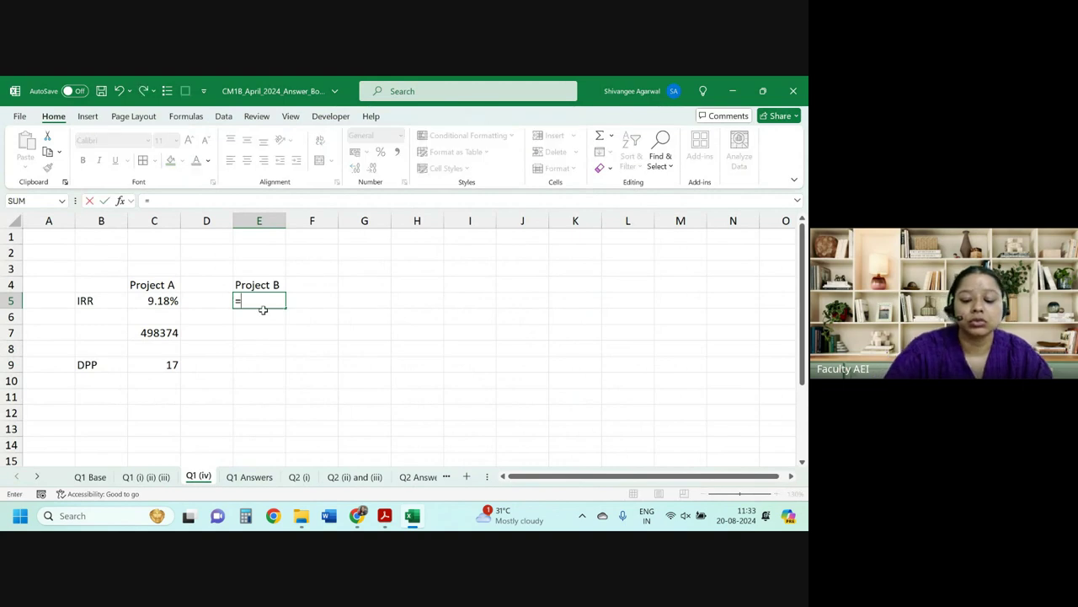
left_click(146, 477)
left_click(510, 262)
key("Return")
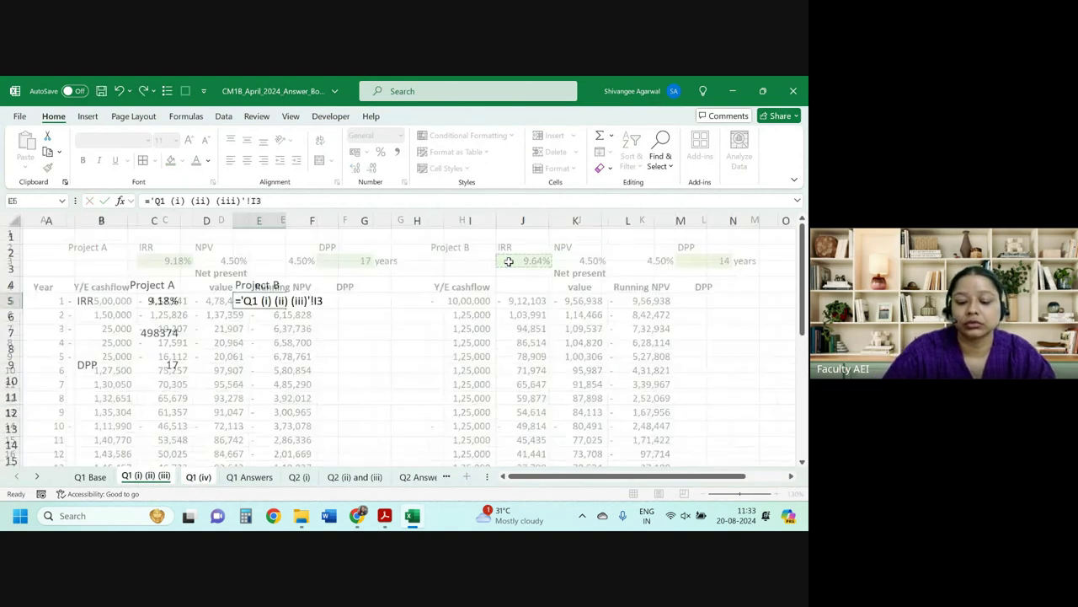
key("Down")
type("=")
key("ctrl+Page_Up")
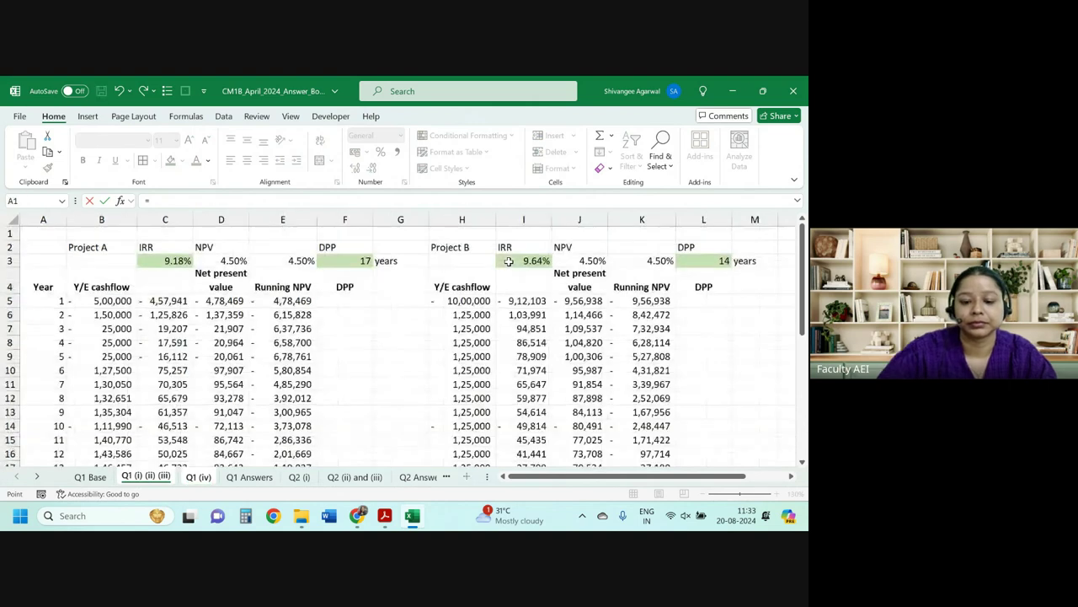
scroll(548, 379, "down", 5)
left_click(580, 453)
scroll(593, 421, "up", 2)
scroll(598, 383, "up", 3)
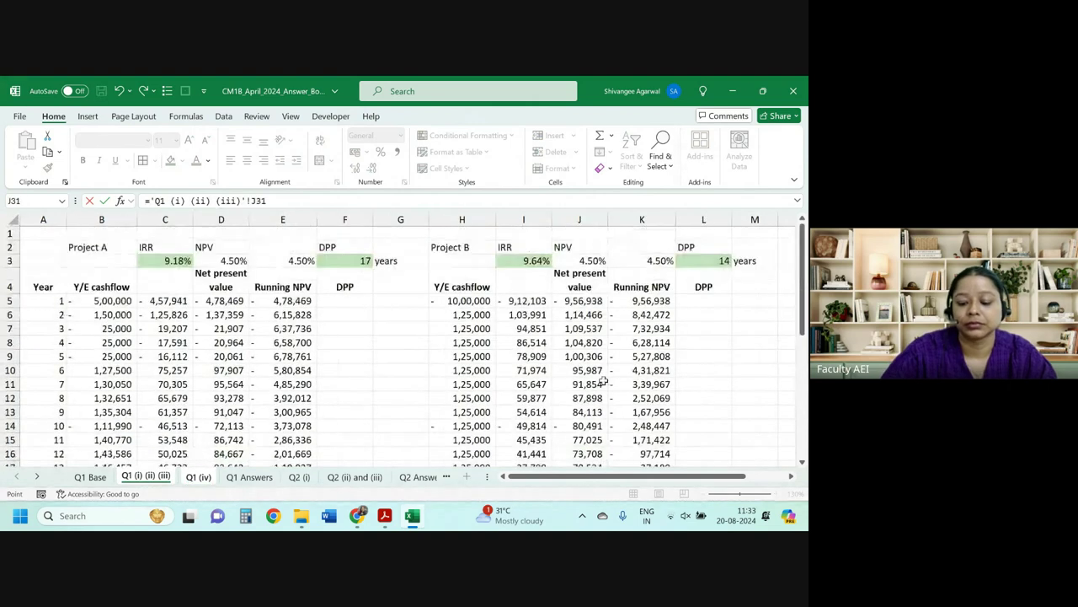
key("Return")
Link E9 to Project B's discounted payback period of 14.
key("Down")
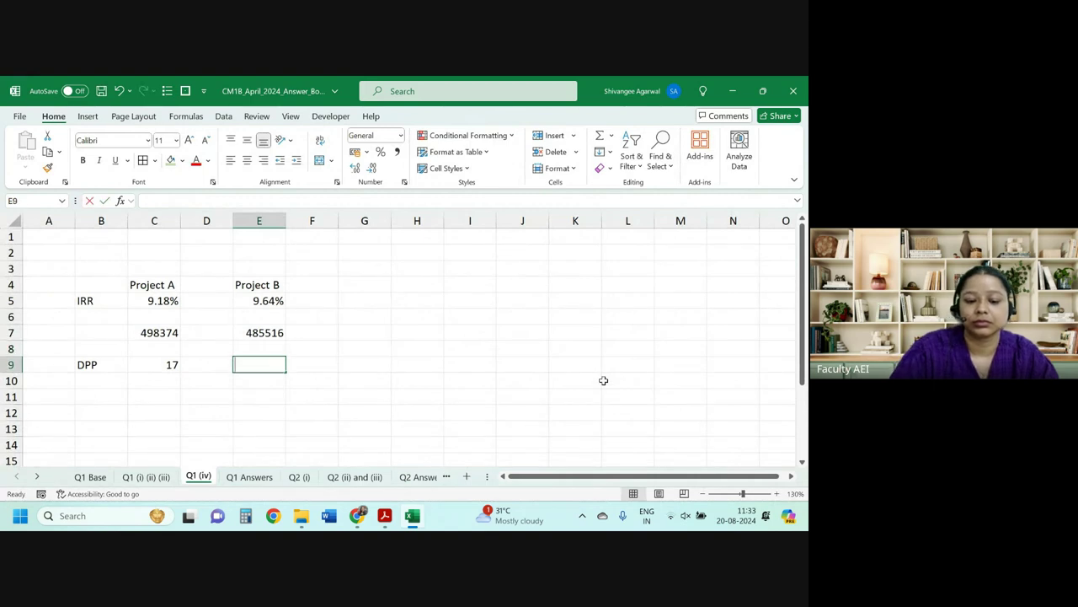
type("=")
key("ctrl+Page_Up")
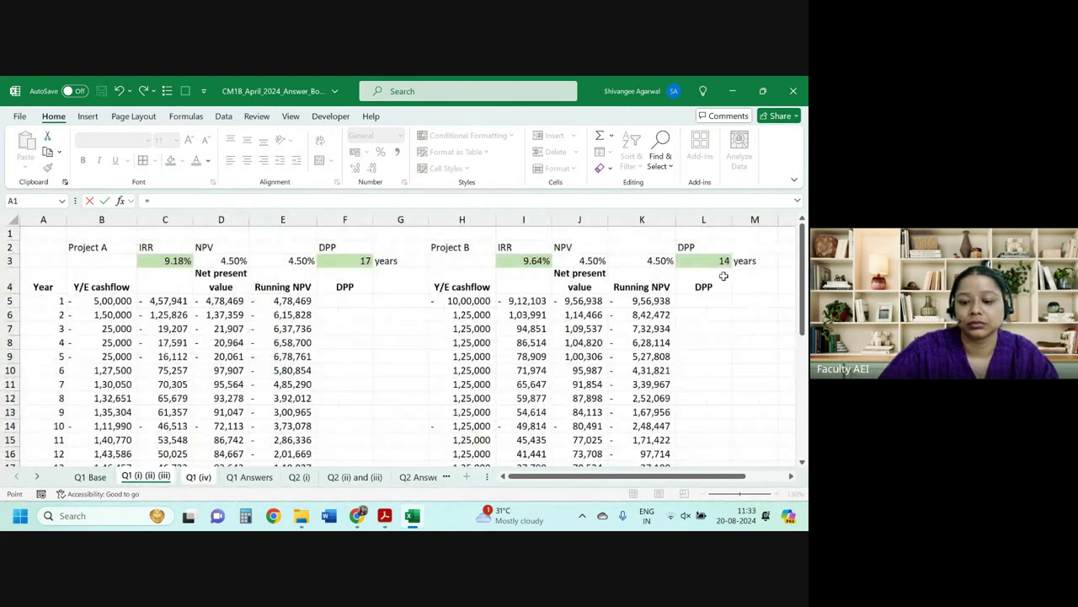
left_click(712, 259)
key("Return")
Add the unit 'years' beside both Project A's and Project B's DPP values.
left_click(209, 364)
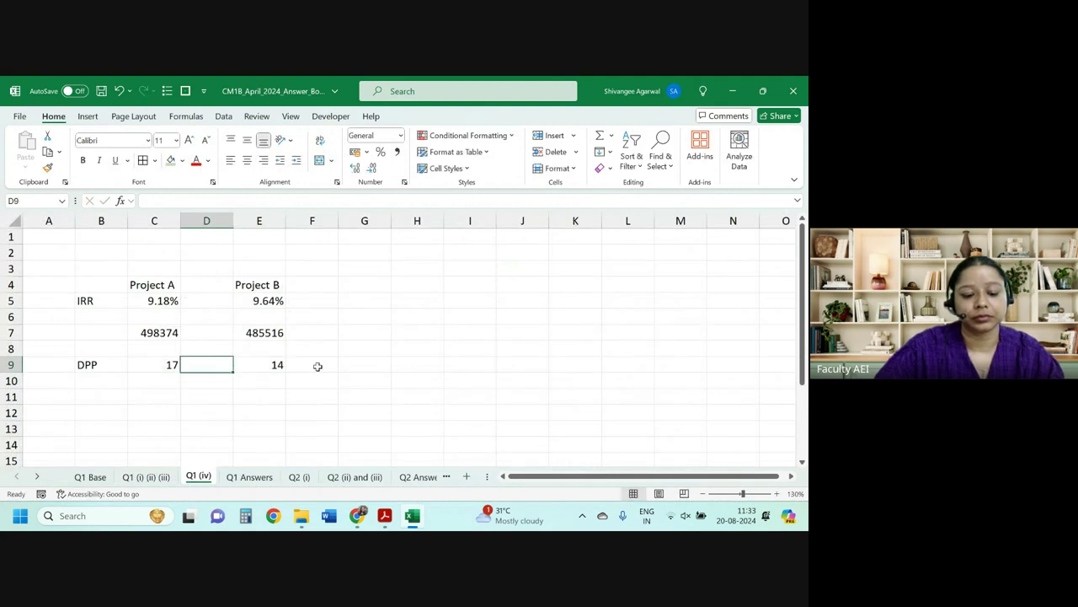
left_click(317, 365)
left_click(214, 362)
type("year")
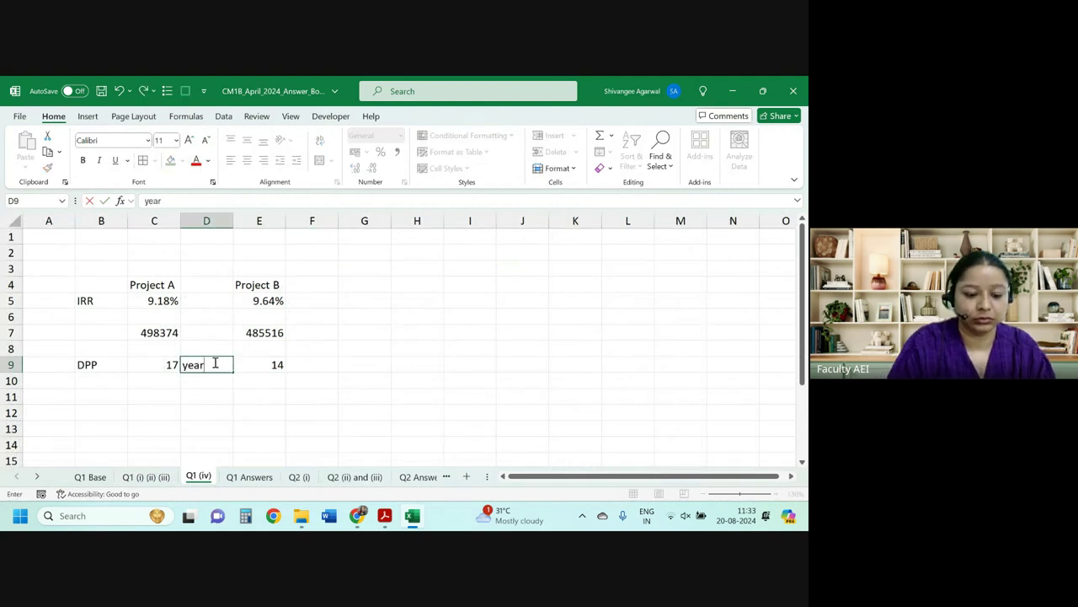
type("s")
key("Return")
key("Right")
key("Right")
key("Right")
key("Up")
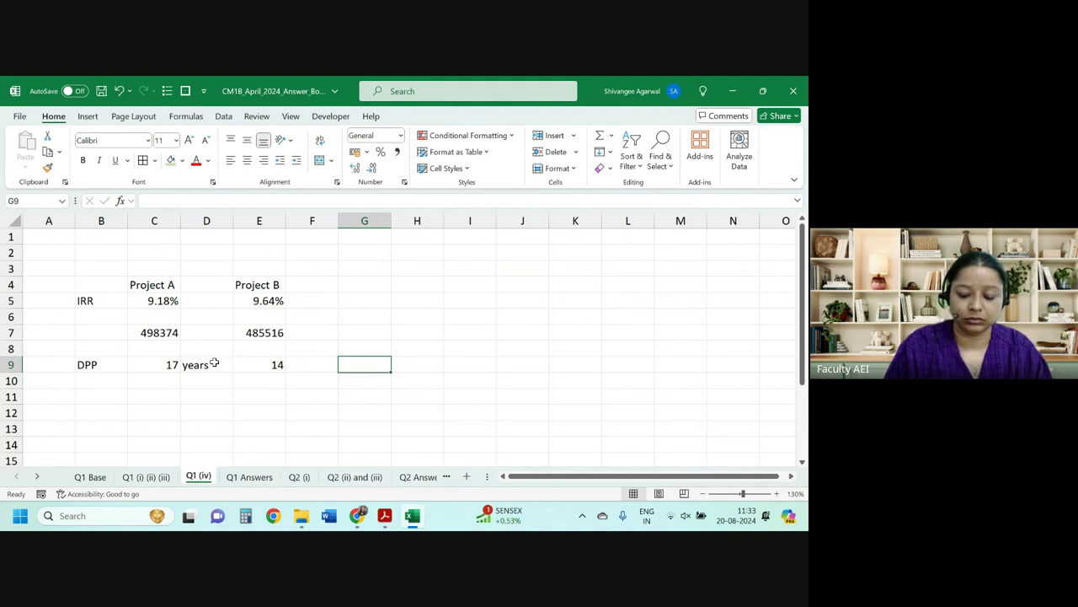
key("Left")
type("years")
key("Return")
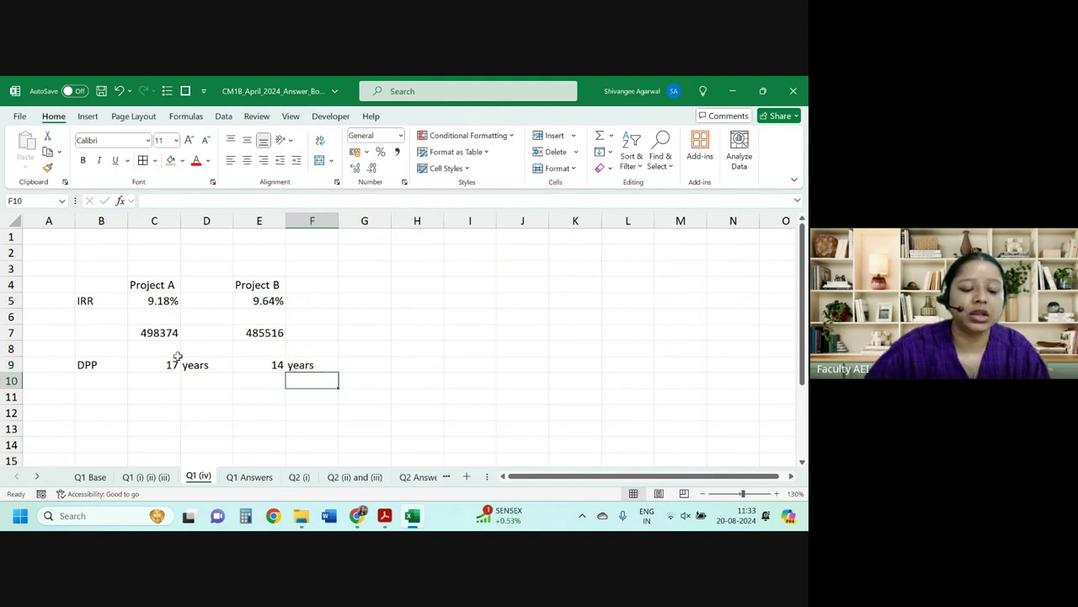
Inspect both projects' NPV values and Project A's NPV formula.
left_click(172, 330)
left_click_drag(159, 333, 267, 332)
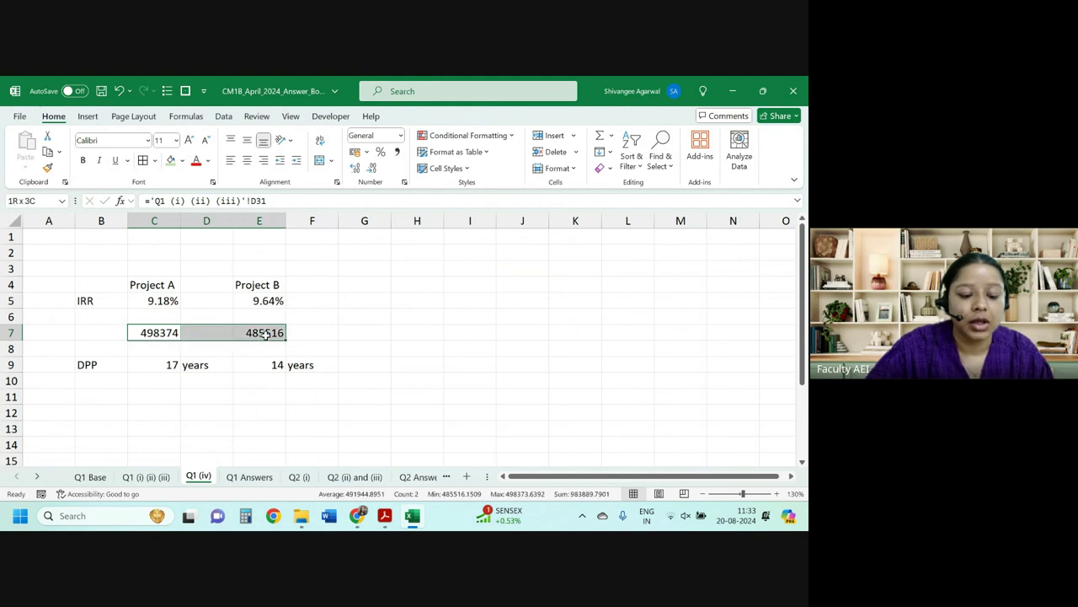
left_click(160, 333)
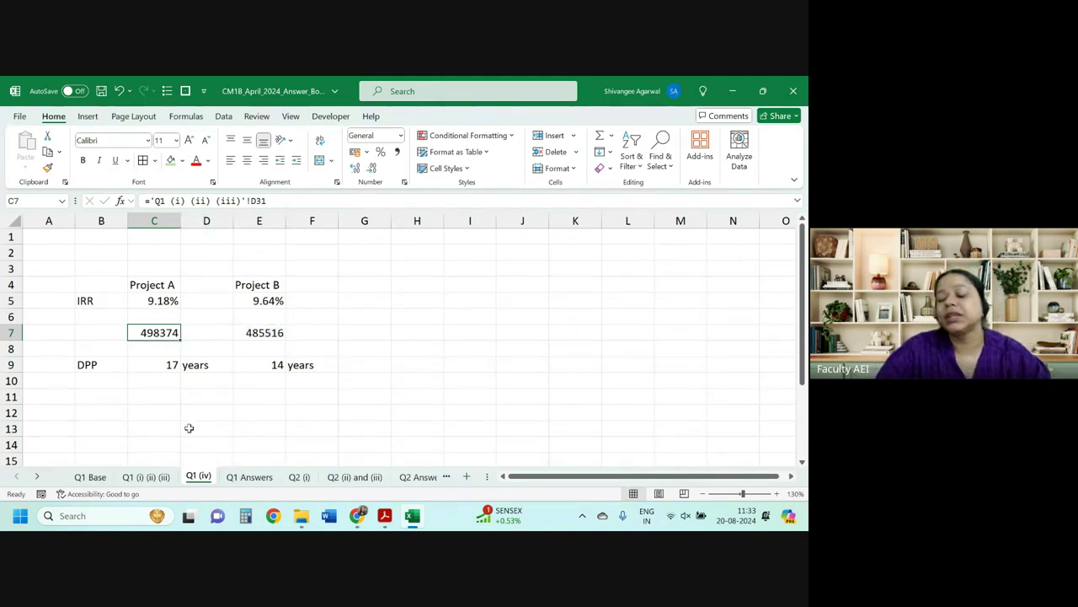
Link a cell below the DPP row to the 4.50% discount rate, then delete that entry.
left_click(140, 393)
type("=")
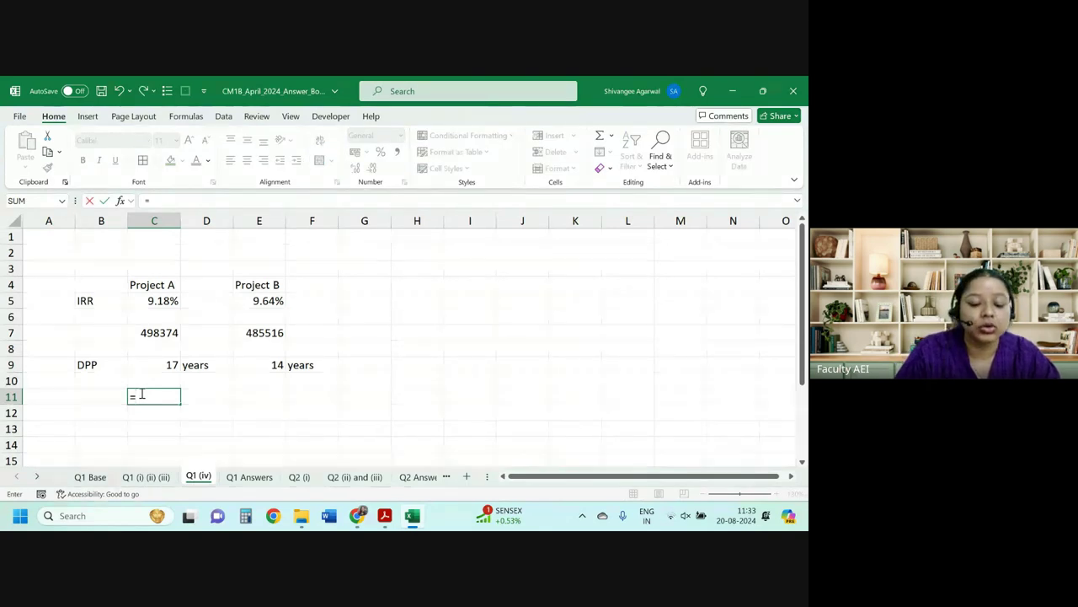
key("ctrl+Page_Up")
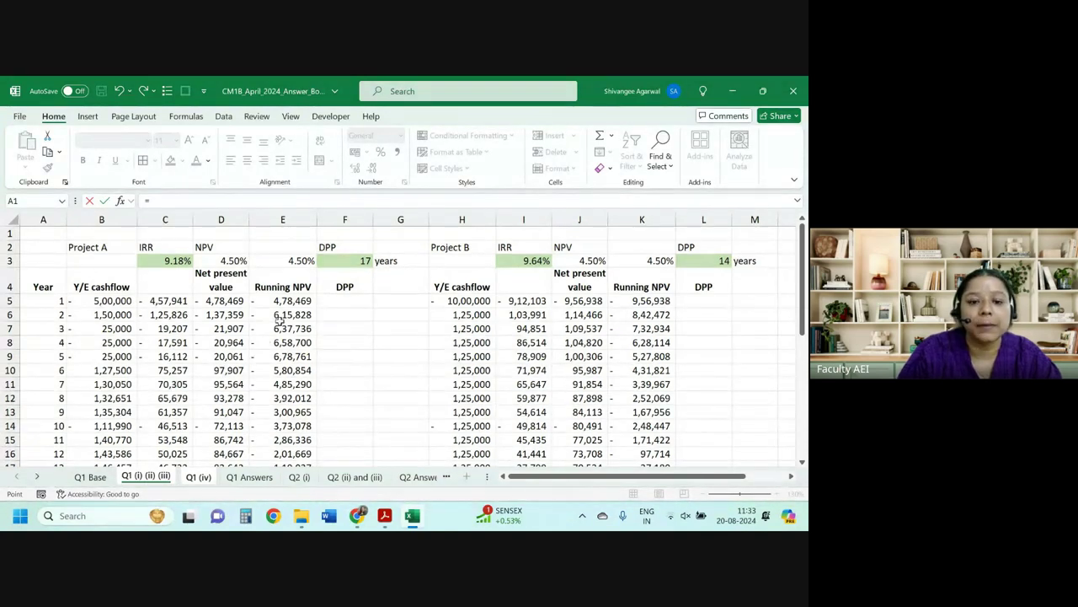
key("ctrl+Page_Down")
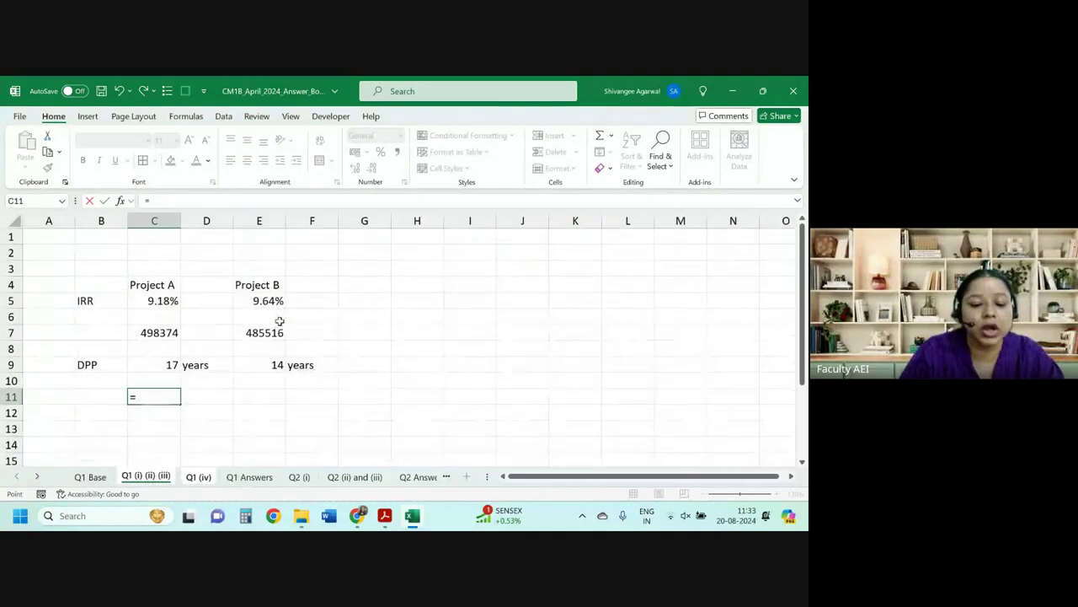
key("ctrl+Page_Up")
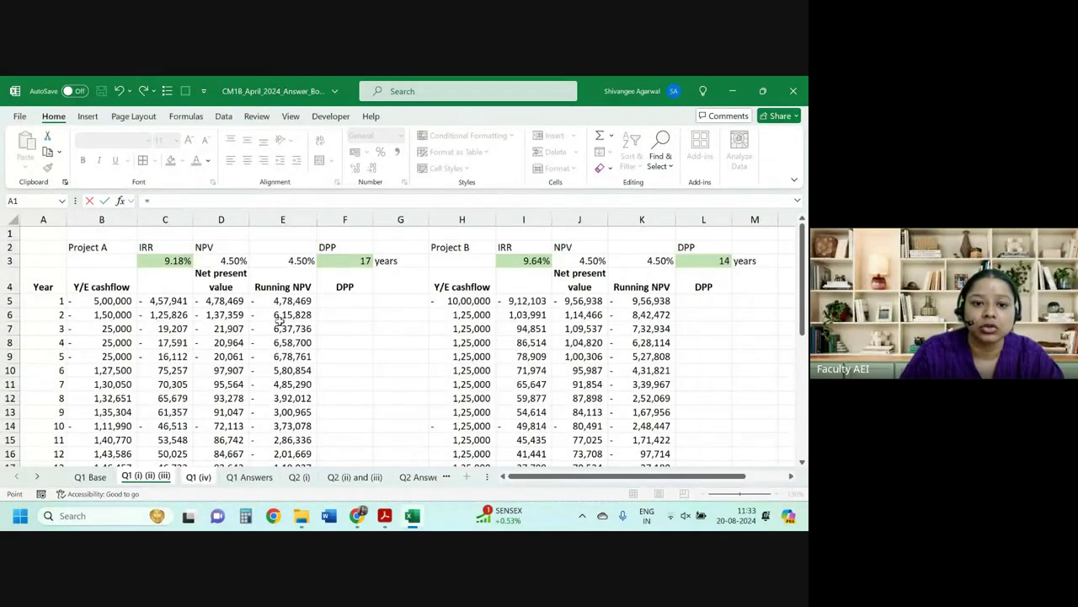
left_click(220, 262)
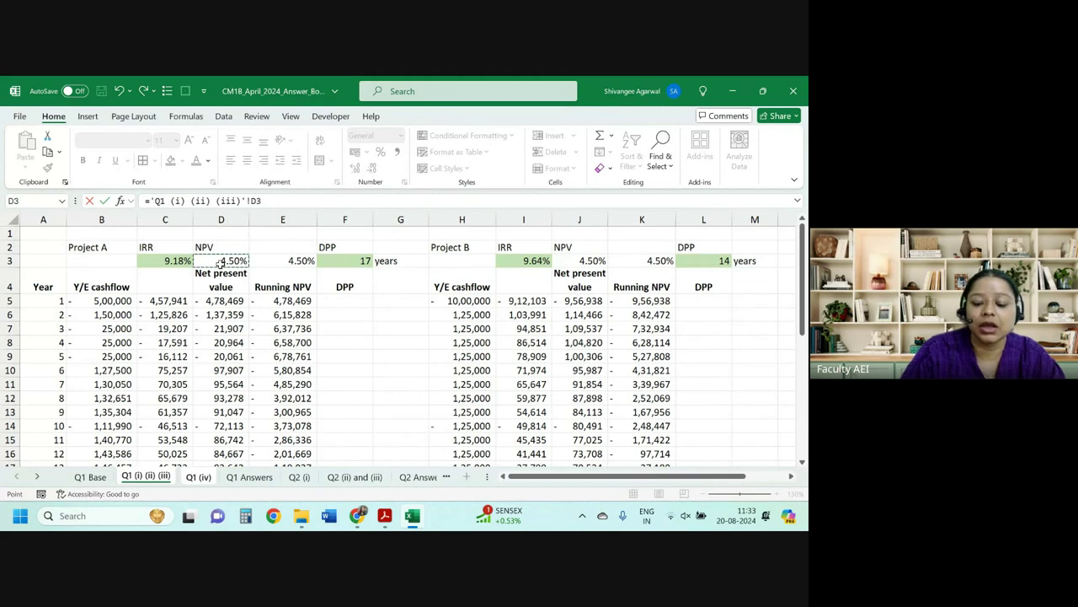
key("Return")
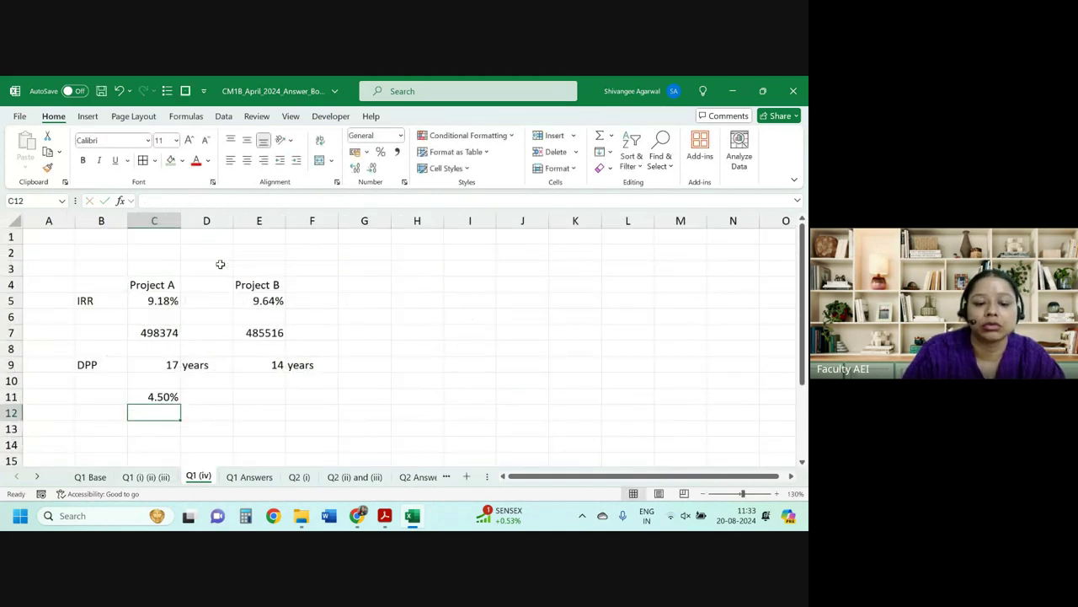
key("Up")
key("Delete")
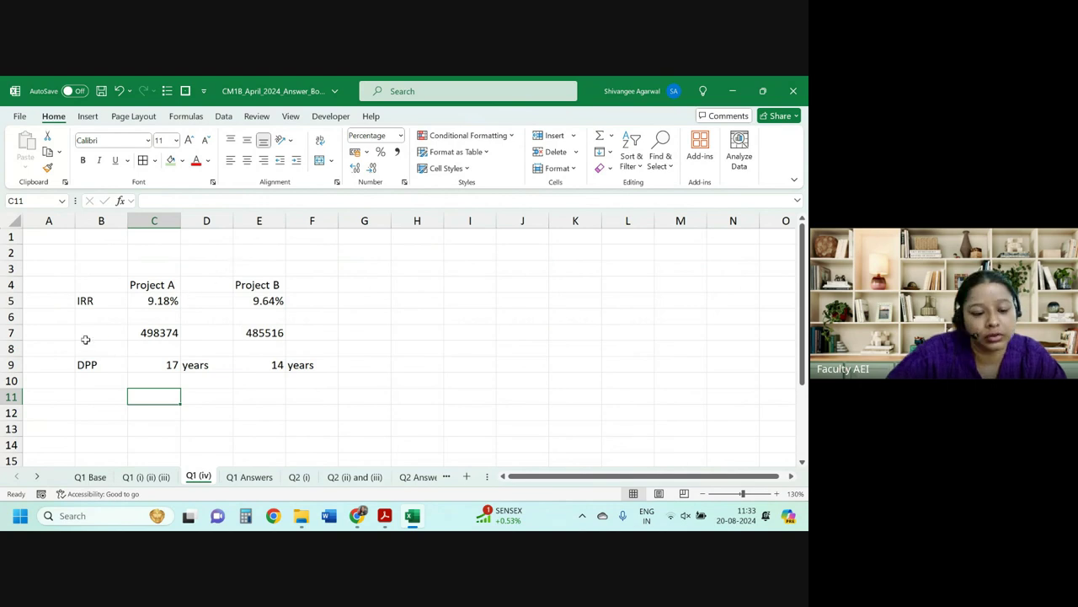
left_click(87, 337)
Label the row 'NPV' and Format Paint the source sheet's comma number format onto both NPVs.
type("NPV")
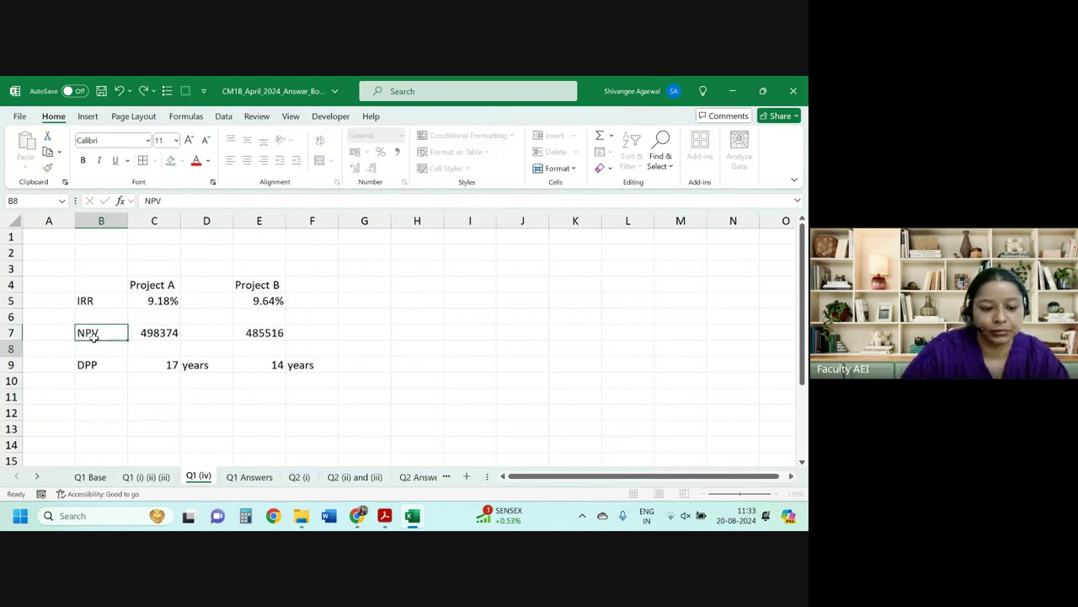
key("Return")
left_click(145, 477)
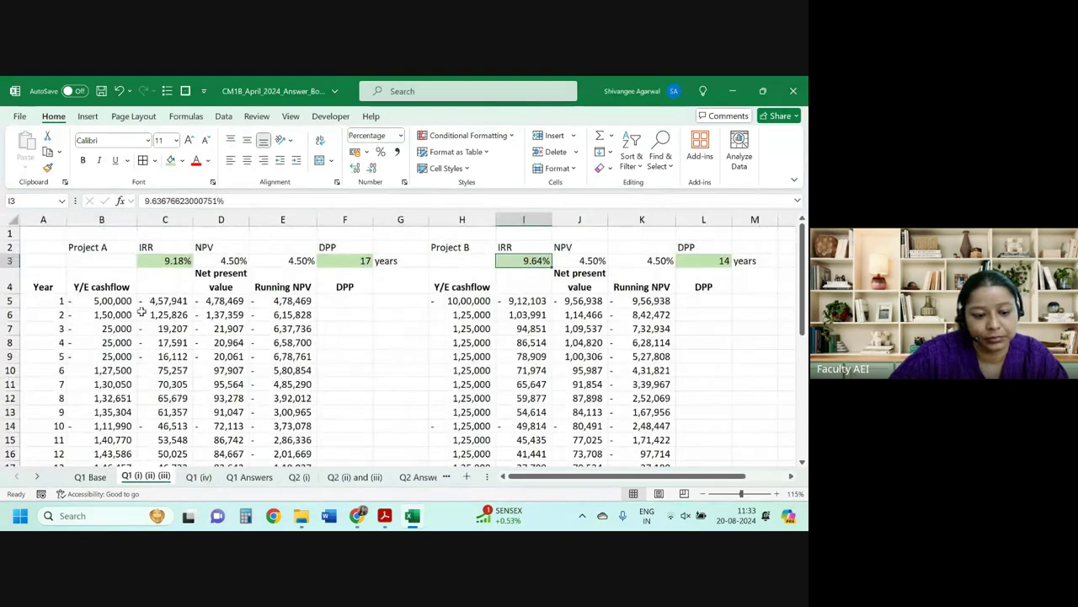
left_click(118, 301)
left_click(48, 167)
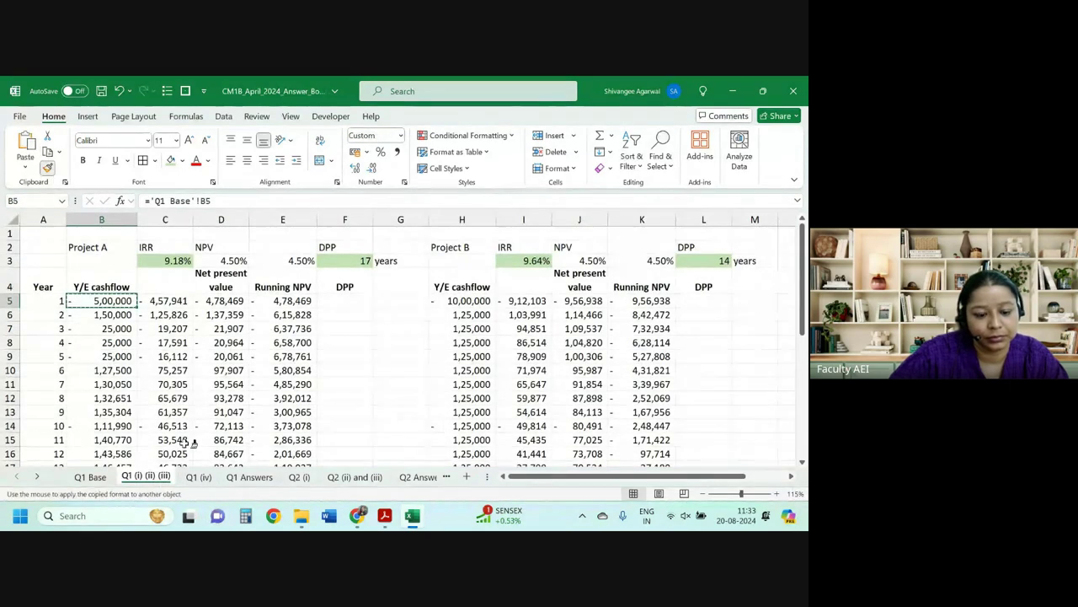
left_click(199, 476)
left_click_drag(160, 335, 278, 333)
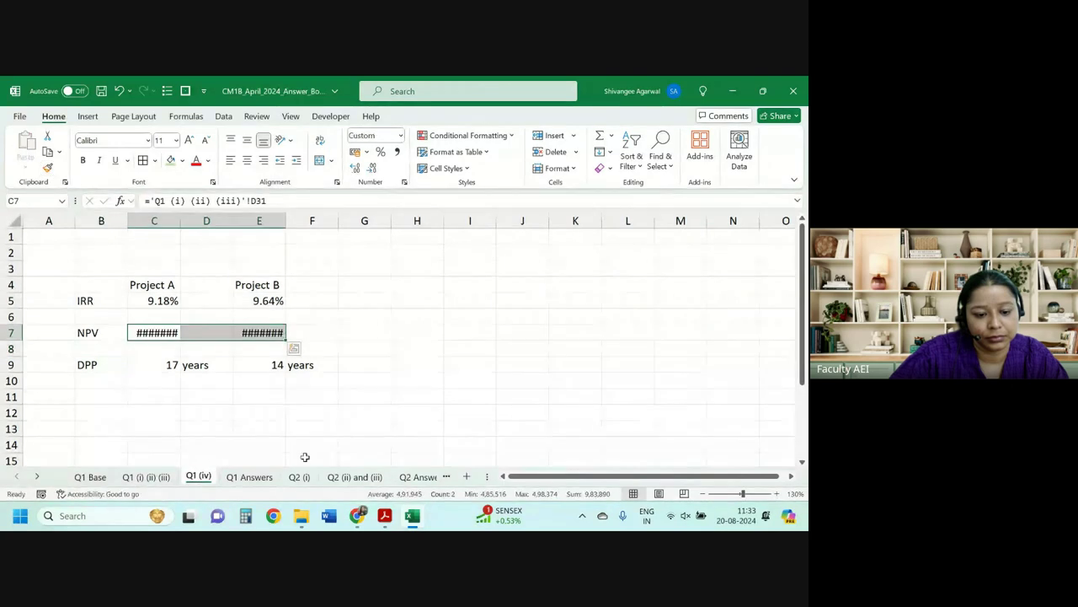
AutoFit columns C to E so 4,98,374 and 4,85,516 display fully, then review the summary.
left_click_drag(155, 221, 259, 221)
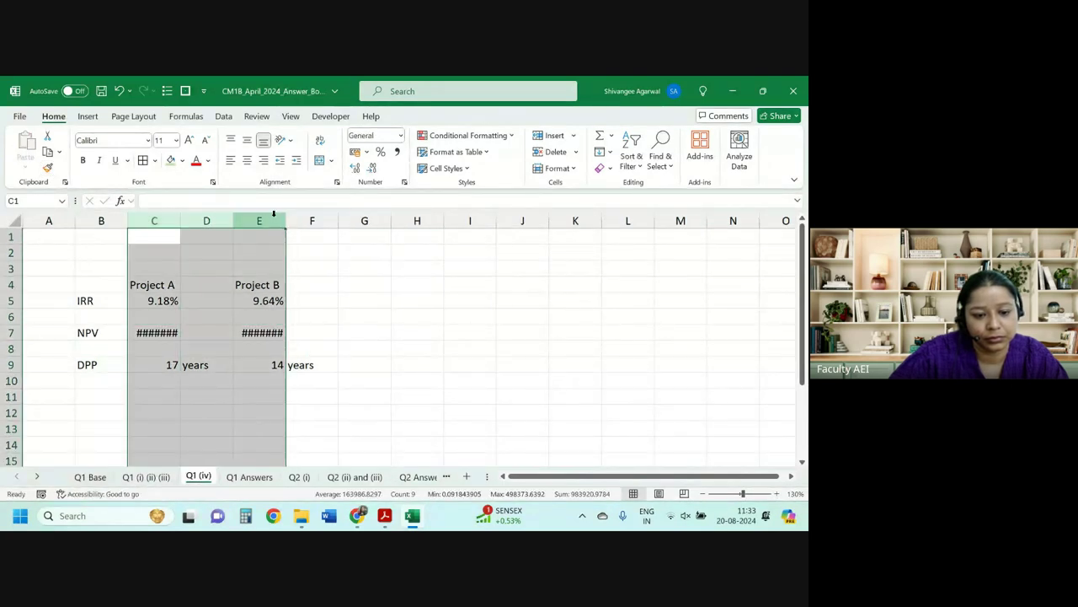
double_click(284, 221)
left_click(282, 268)
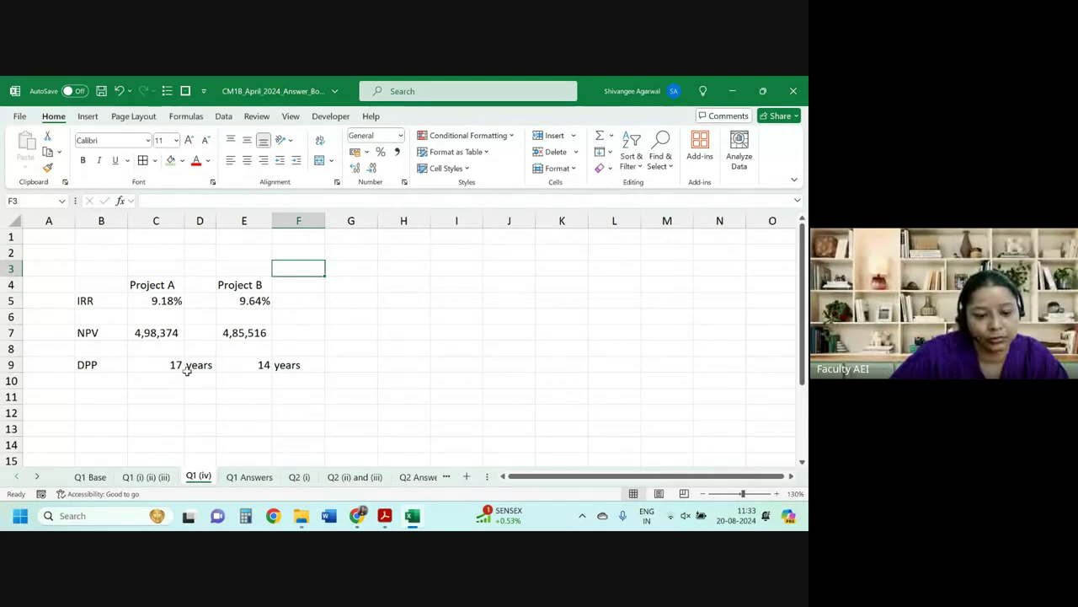
scroll(313, 326, "down", 2)
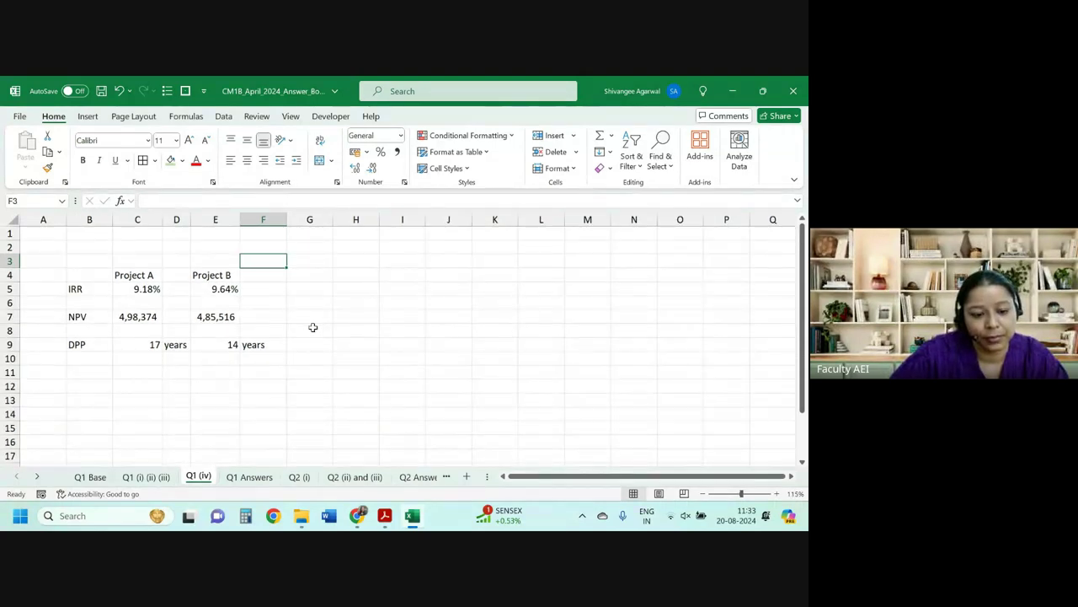
scroll(298, 305, "down", 1)
left_click(268, 264)
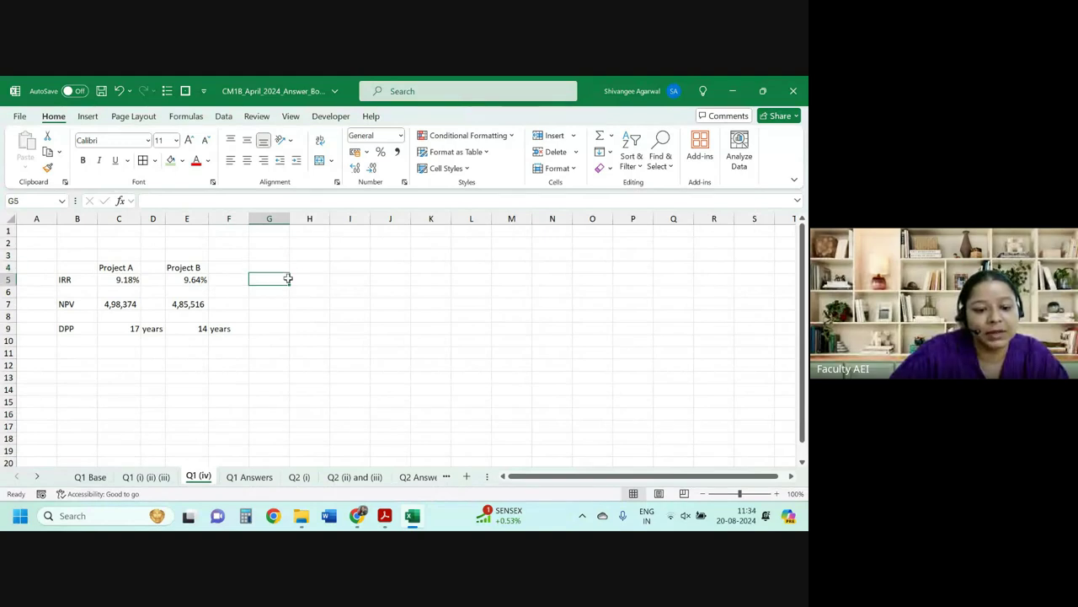
left_click_drag(270, 279, 390, 279)
left_click_drag(270, 304, 349, 304)
left_click_drag(270, 329, 390, 329)
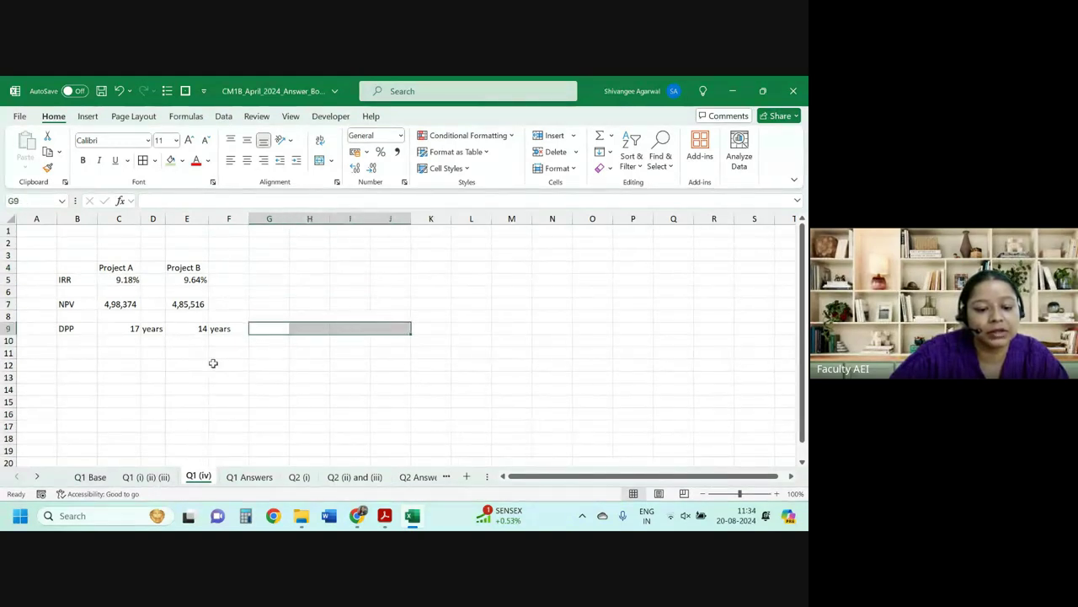
left_click_drag(126, 365, 511, 401)
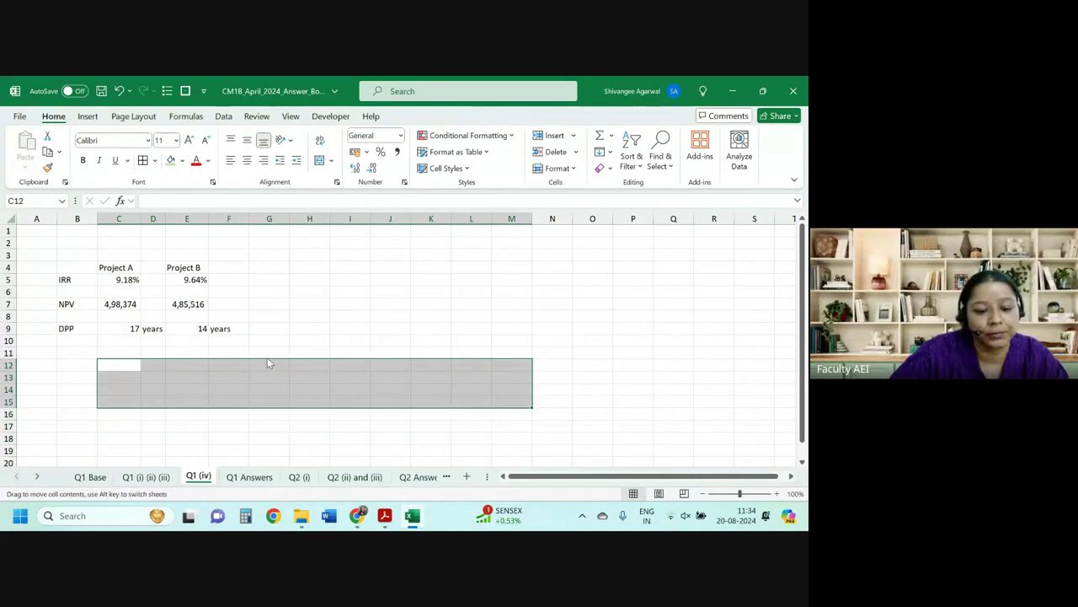
left_click(305, 293)
scroll(318, 320, "up", 1, "ctrl")
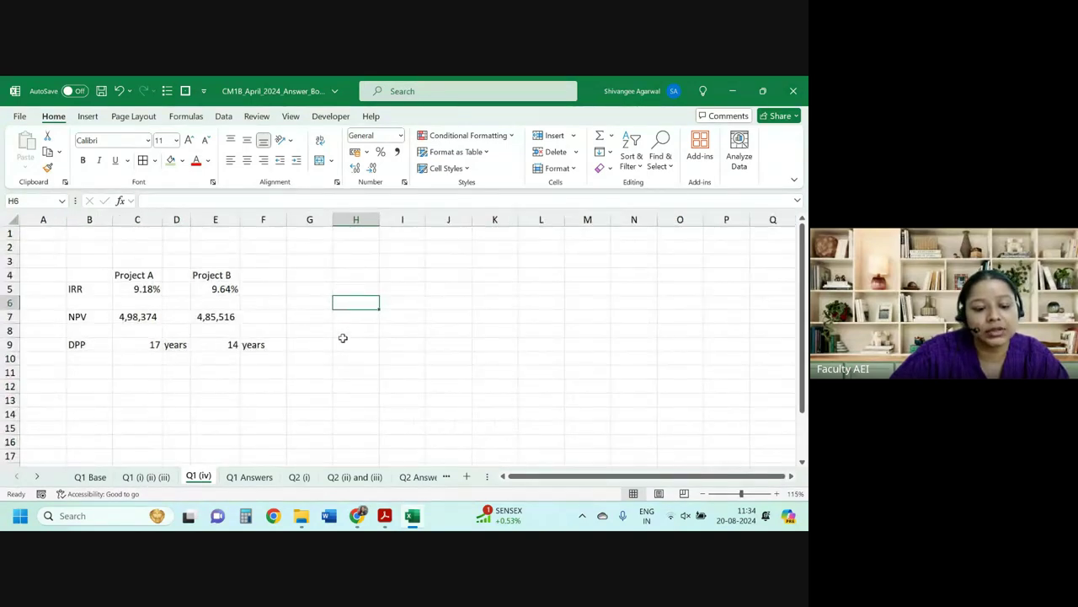
left_click_drag(803, 286, 805, 319)
Select the empty cell below the DPP row of the finished Project A vs B comparison.
left_click(125, 346)
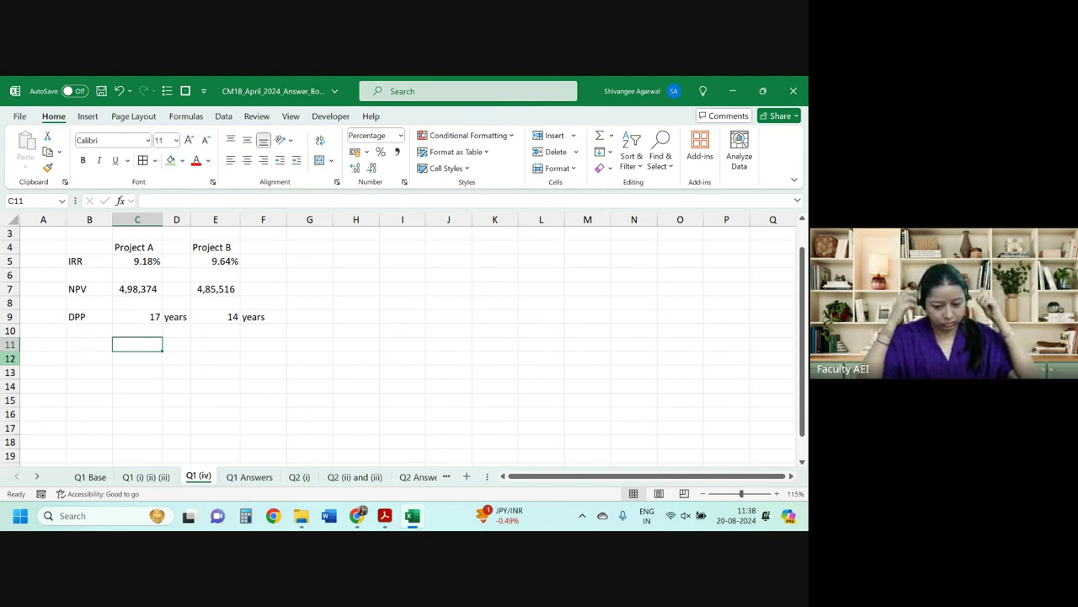
Read question 2's policy wording and highlight 'endowment assurance' in orange.
key("alt+Tab")
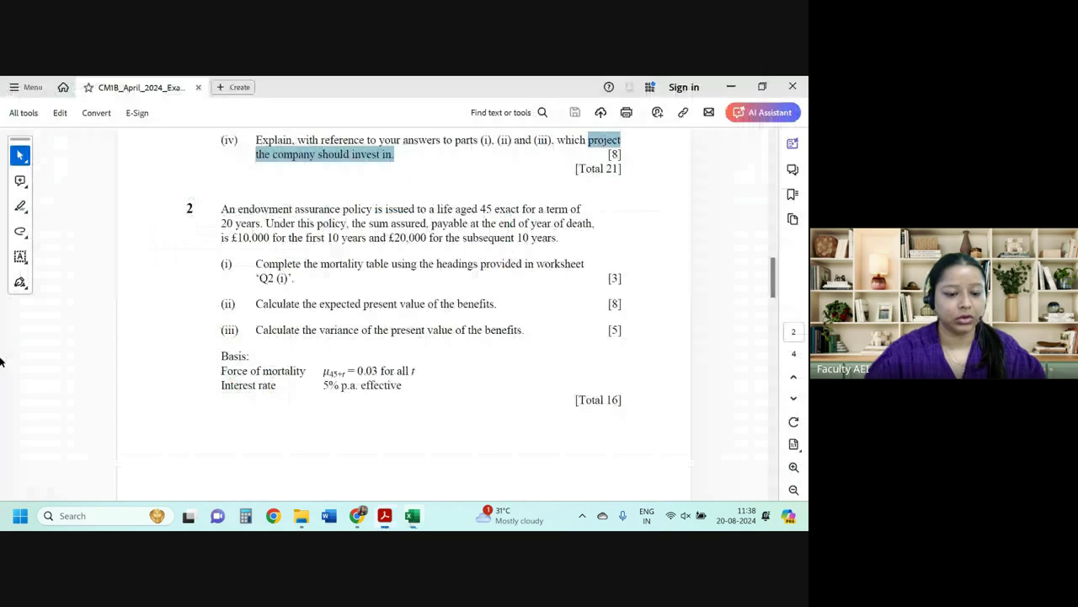
left_click_drag(235, 223, 428, 223)
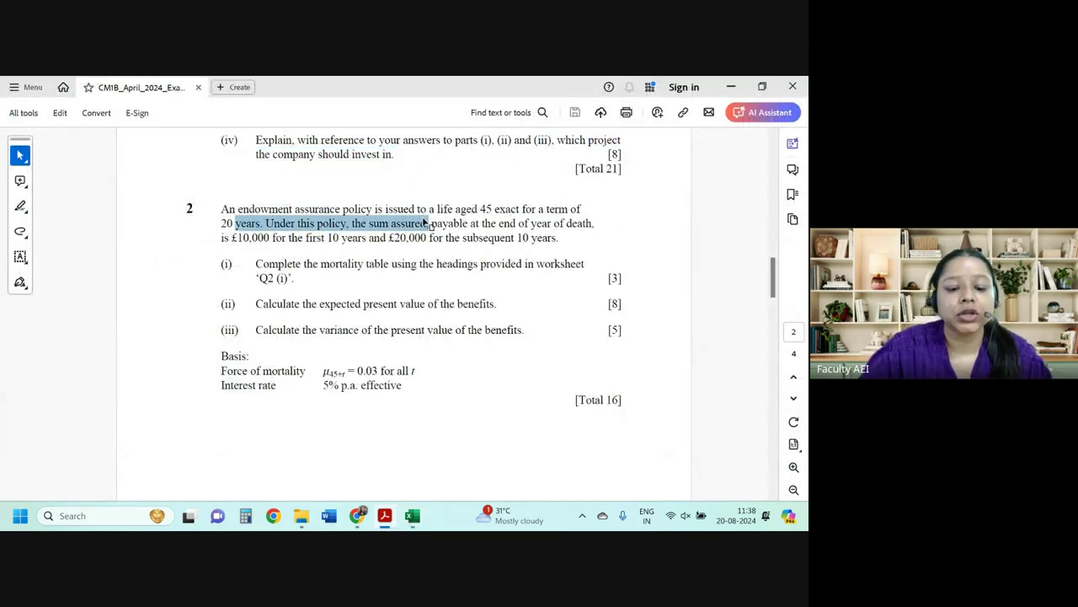
left_click_drag(343, 209, 496, 209)
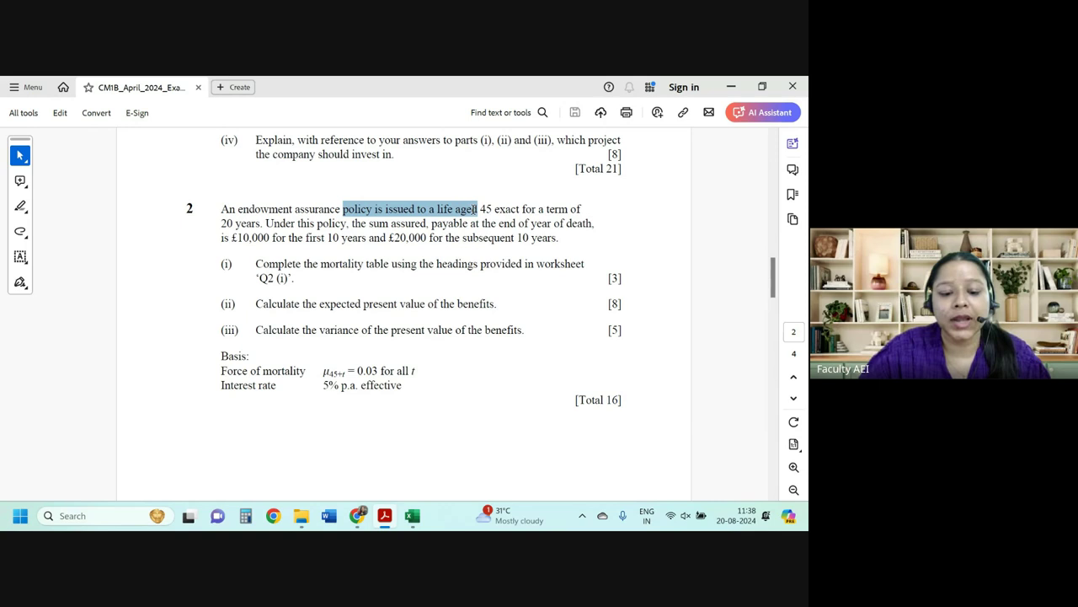
left_click(480, 211)
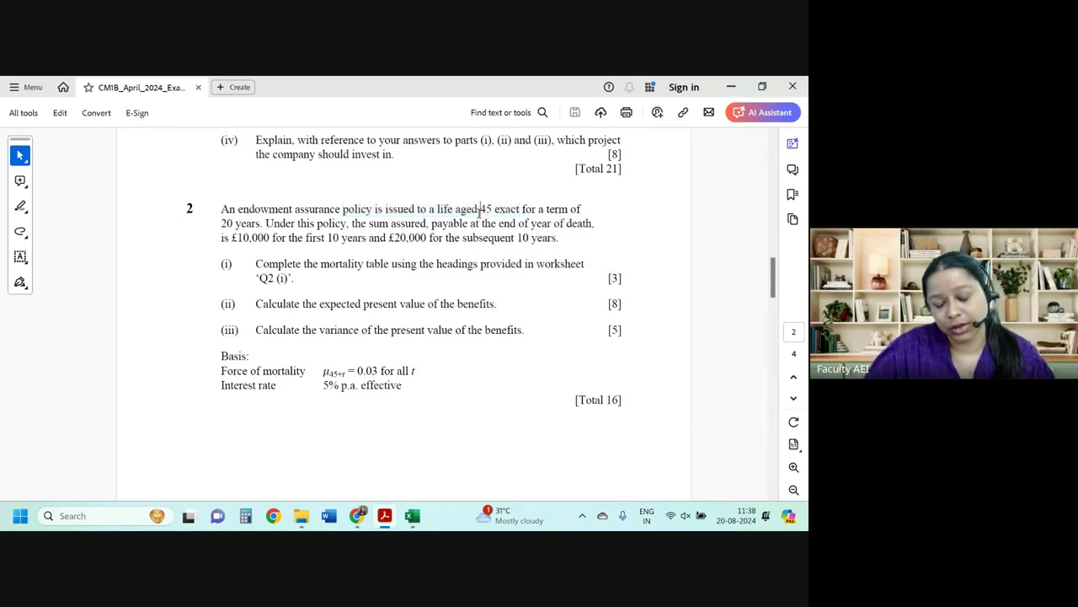
left_click_drag(478, 209, 594, 224)
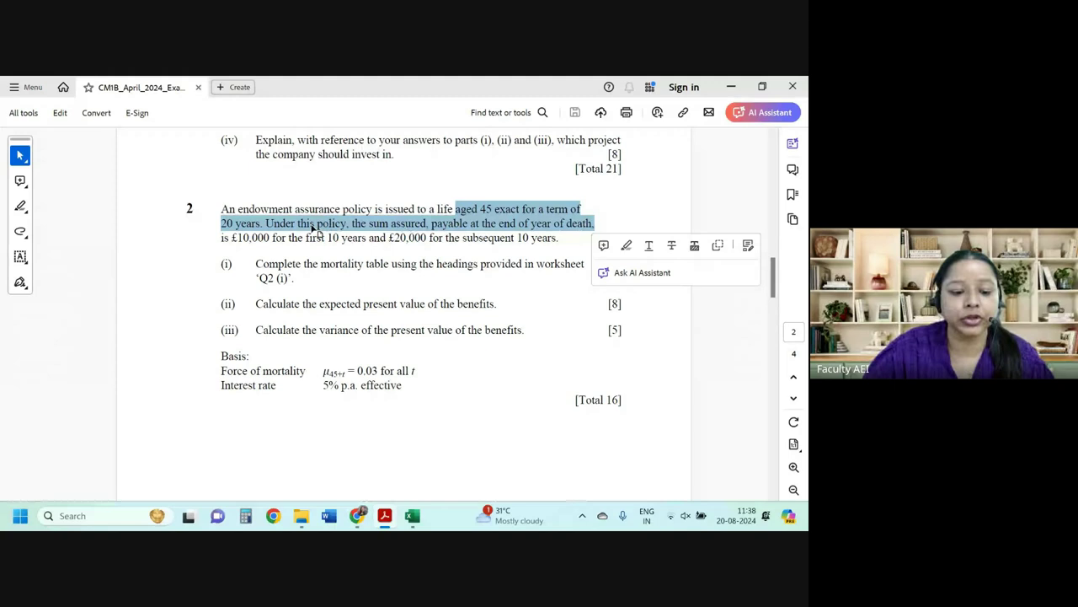
left_click(295, 223)
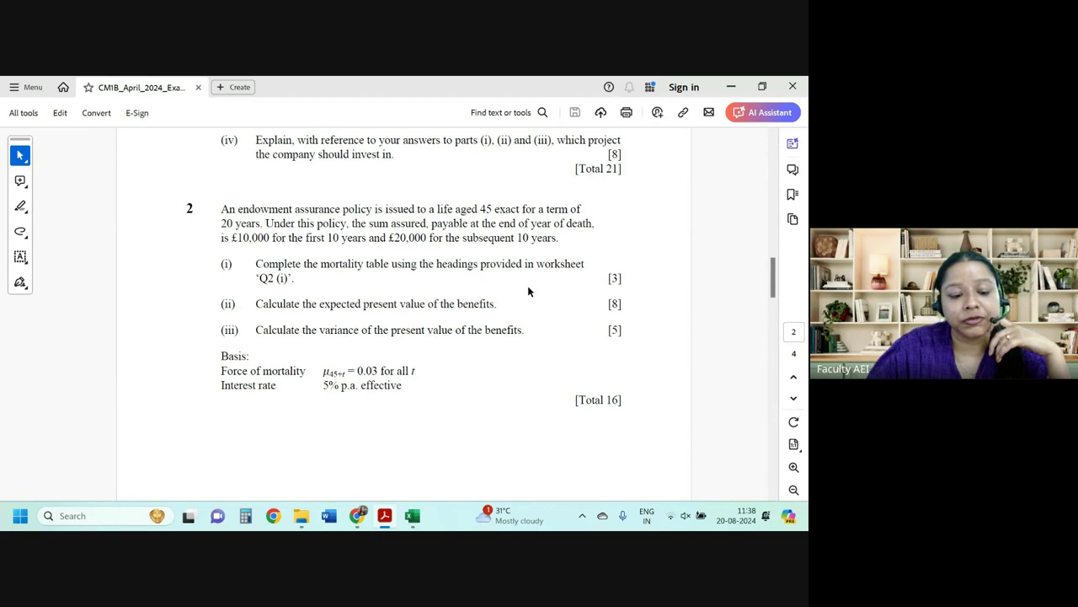
left_click_drag(243, 238, 562, 243)
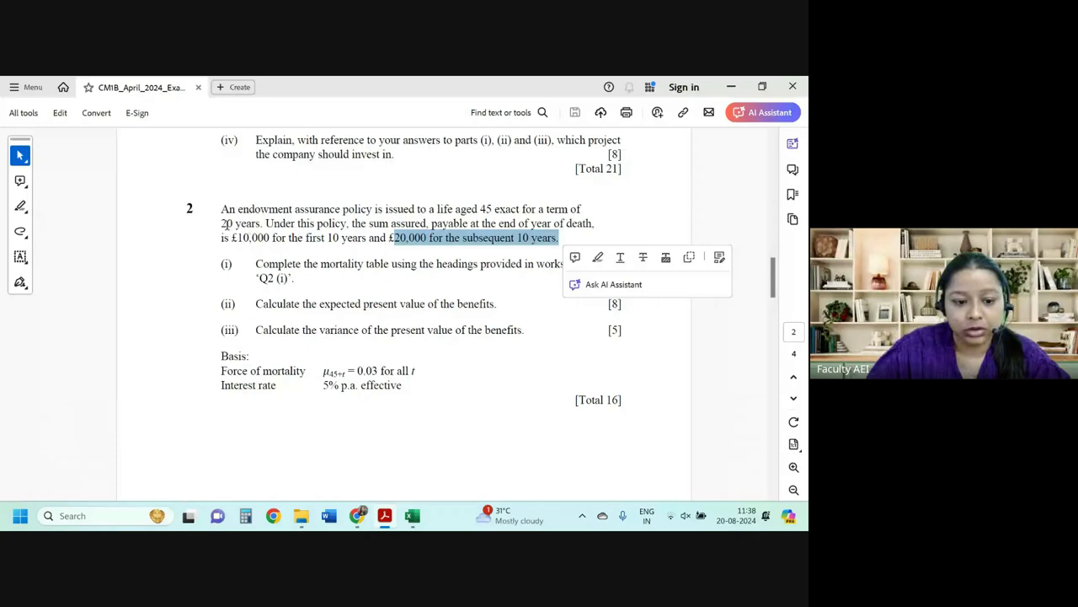
left_click_drag(237, 209, 340, 209)
left_click(317, 229)
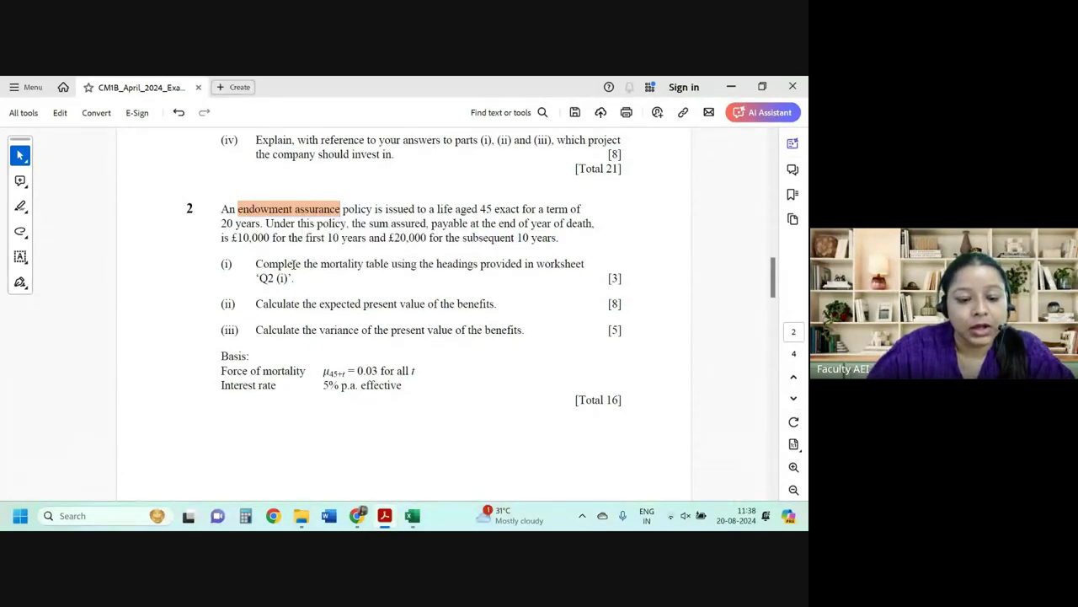
Select the part (i) instruction, then return to Excel's Q2 (i) sheet.
mouse_move(255, 263)
left_mouse_down()
mouse_move(386, 264)
mouse_move(294, 278)
left_mouse_up()
double_click(290, 277)
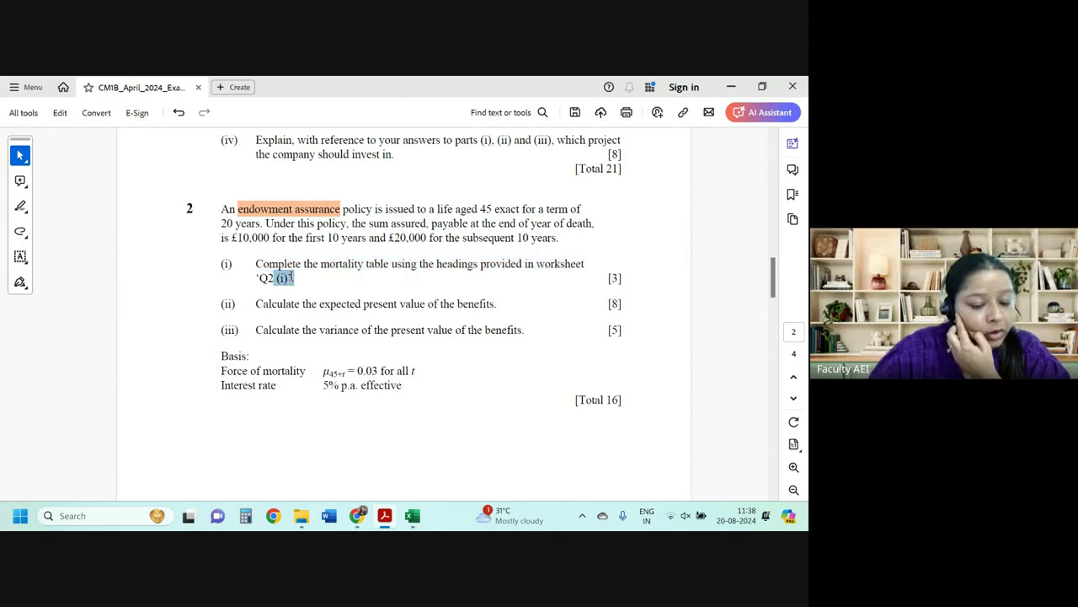
left_click(408, 510)
right_click(403, 496)
left_click(299, 477)
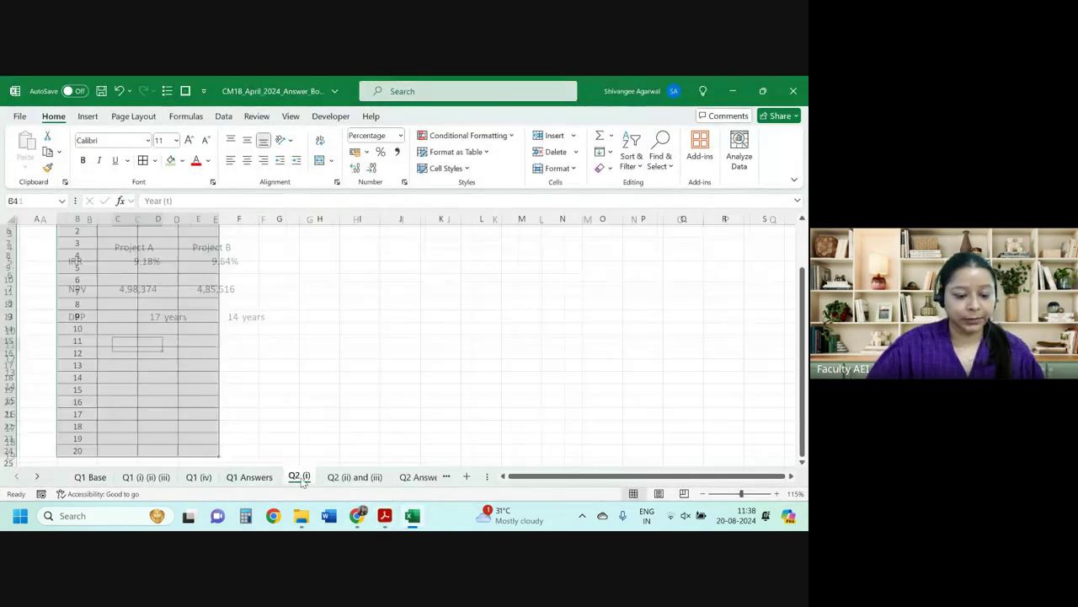
left_click(226, 459)
left_click(196, 256)
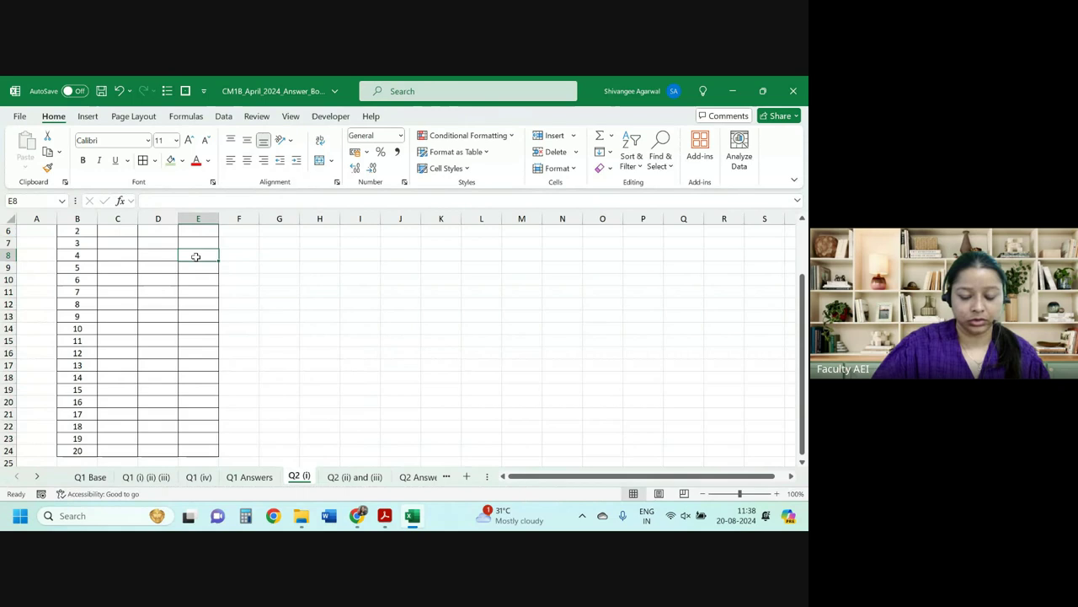
key("ctrl+Up")
key("ctrl+Up")
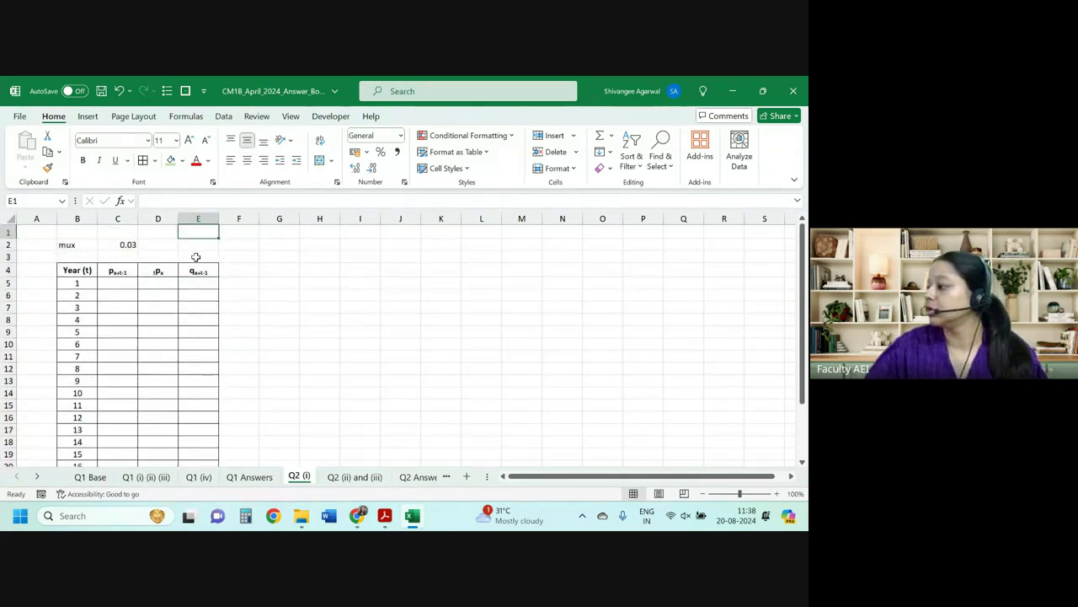
scroll(255, 301, "up", 1)
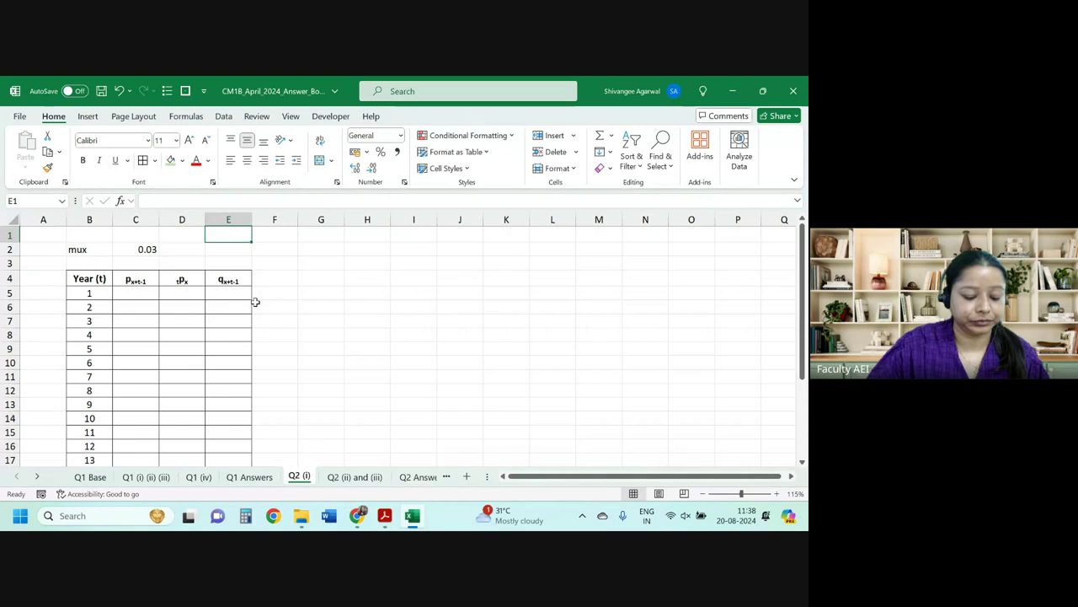
scroll(255, 301, "up", 1)
left_click(168, 301)
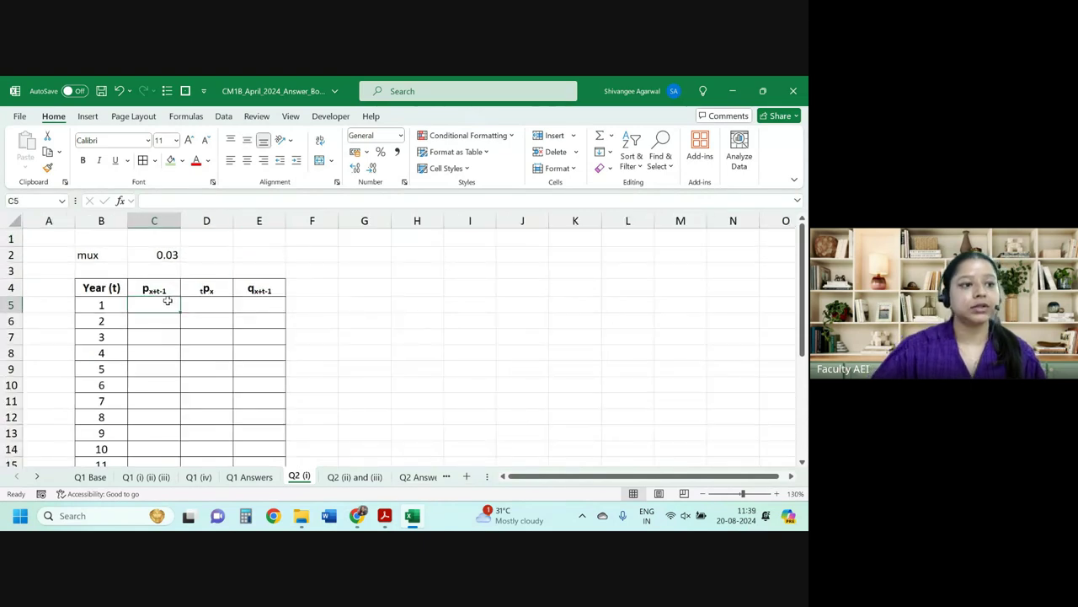
scroll(181, 322, "up", 1)
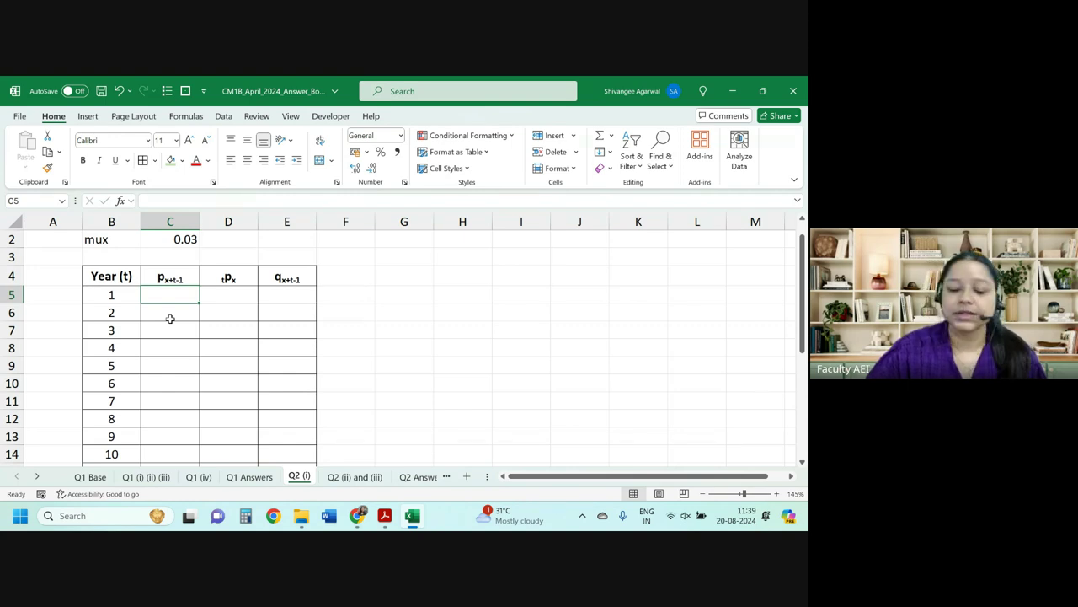
scroll(171, 318, "up", 1)
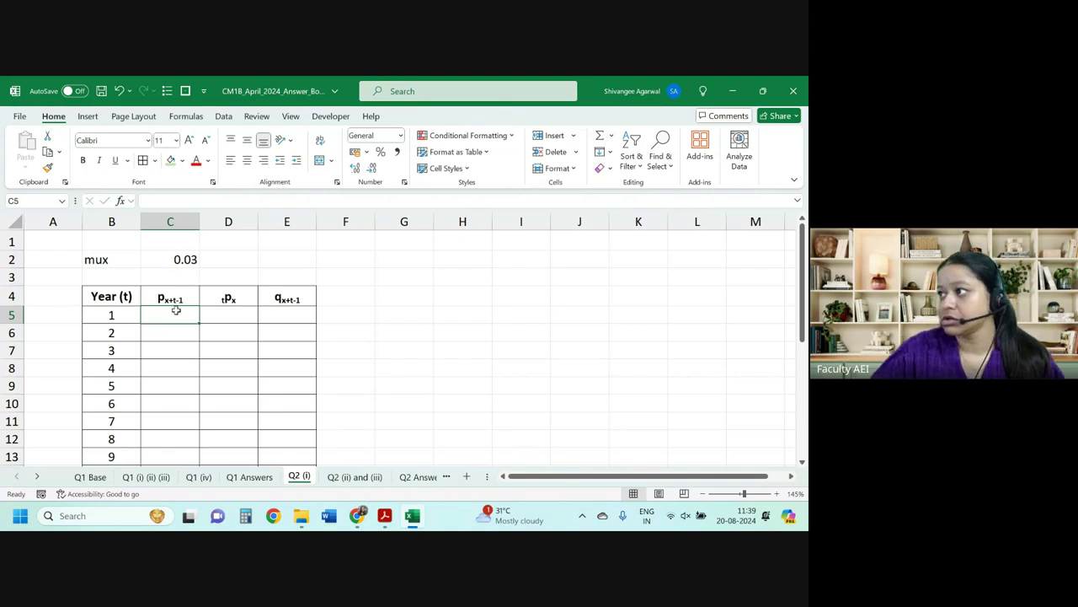
left_click(108, 313)
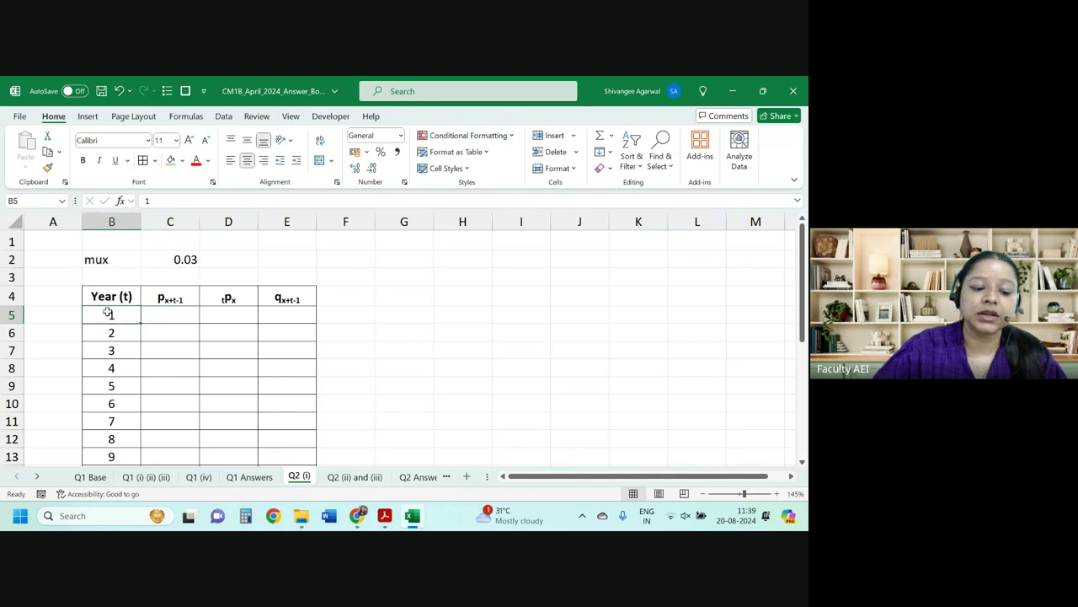
left_click(185, 317)
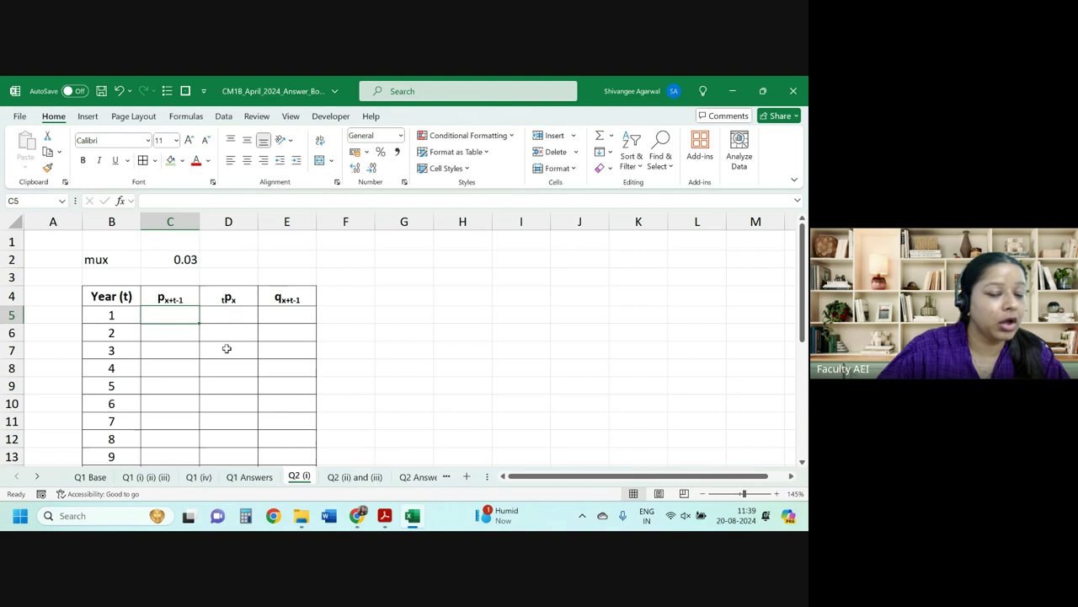
left_click(154, 337)
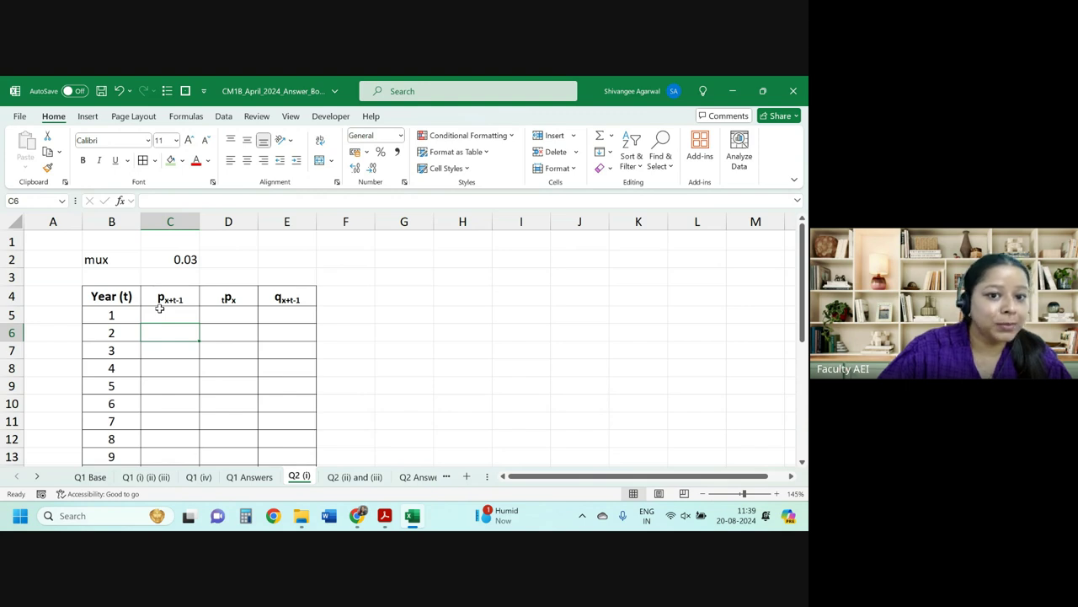
left_click(178, 351)
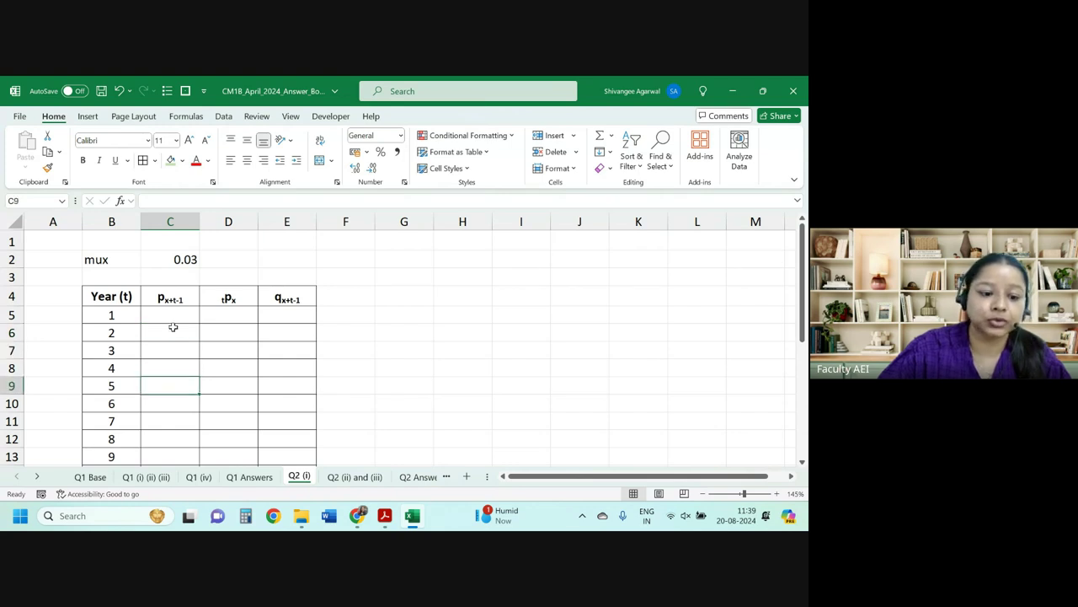
left_click_drag(171, 325, 164, 421)
left_click(164, 315)
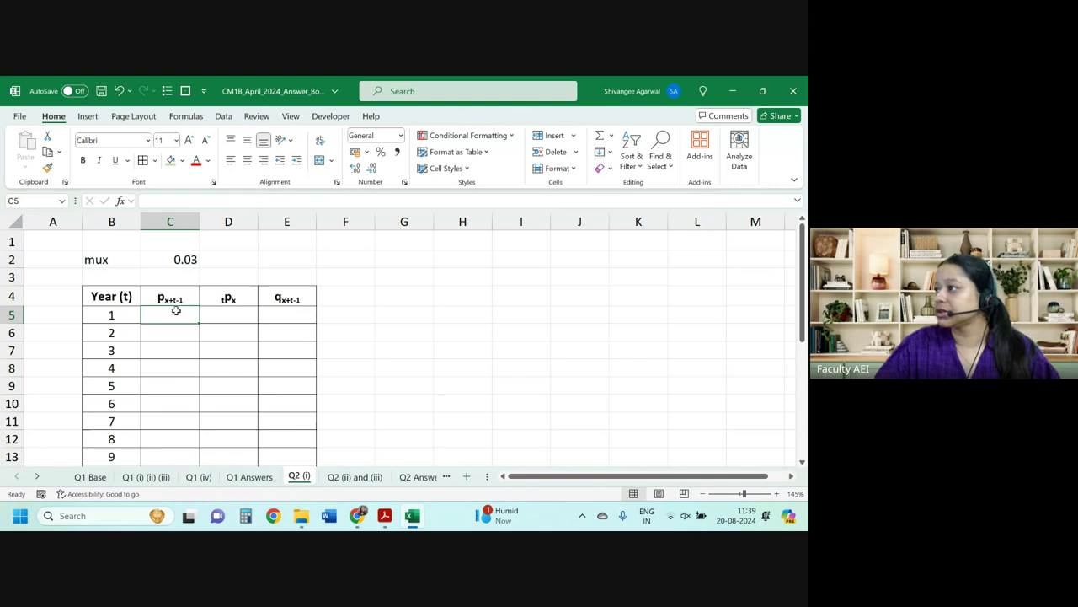
left_click(165, 253)
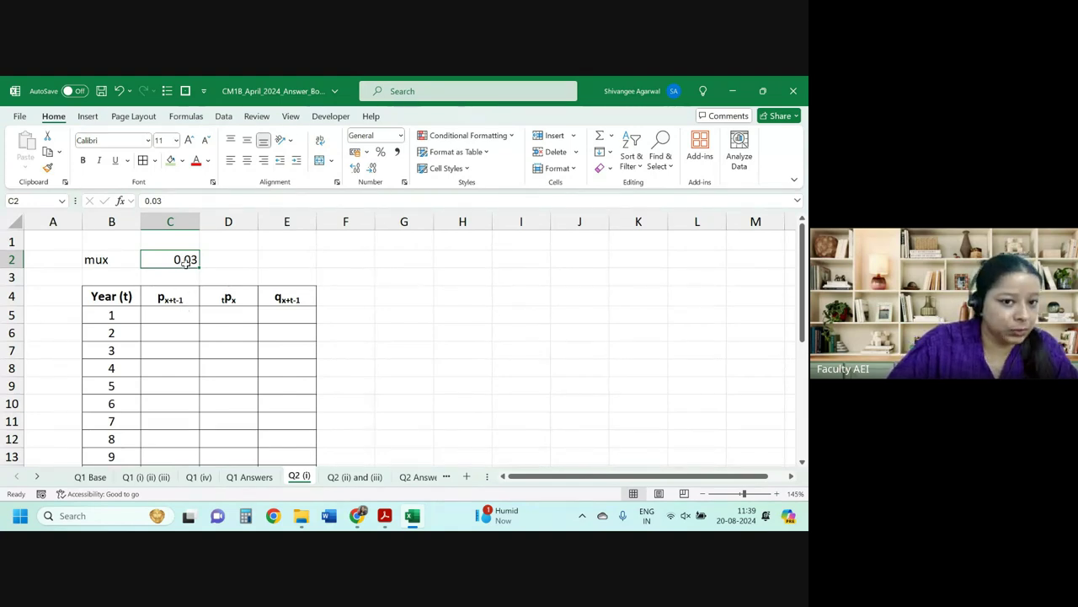
left_click(178, 320)
type("=e")
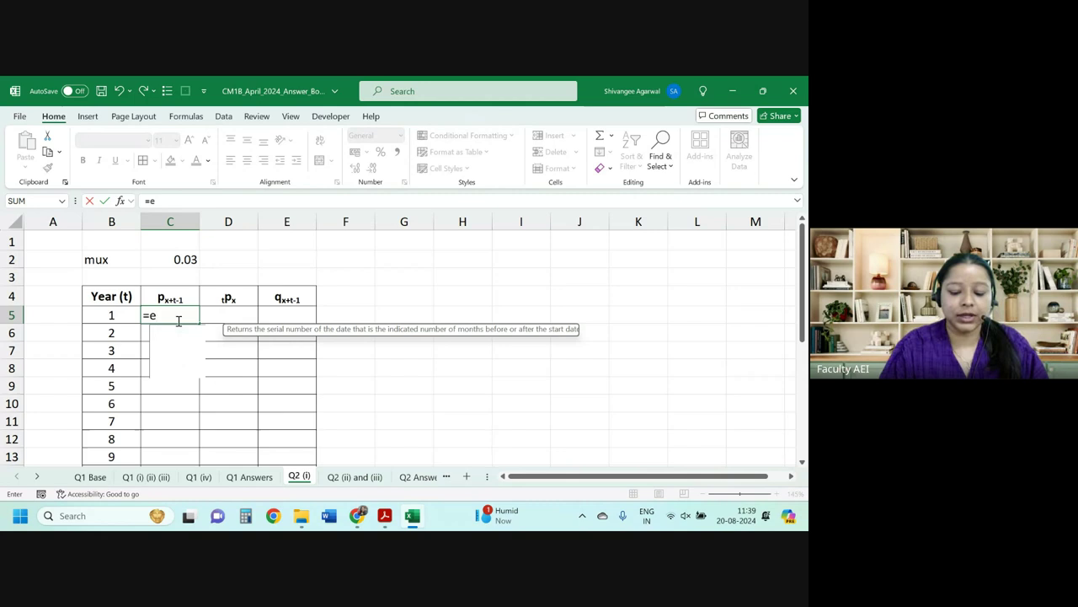
type("xp(-")
key("Up")
key("Up")
key("Up")
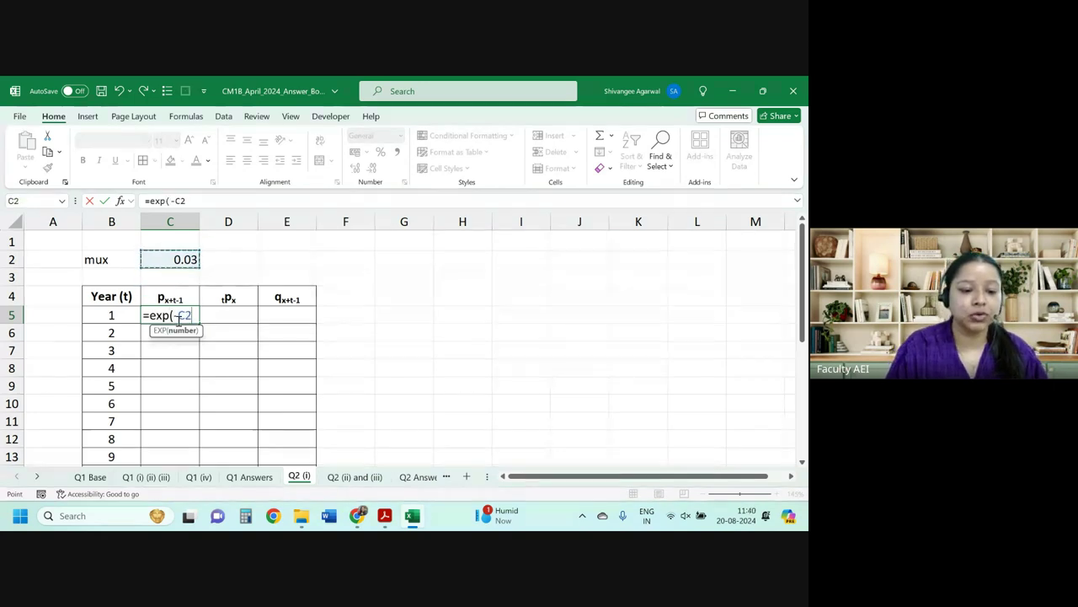
key("F4")
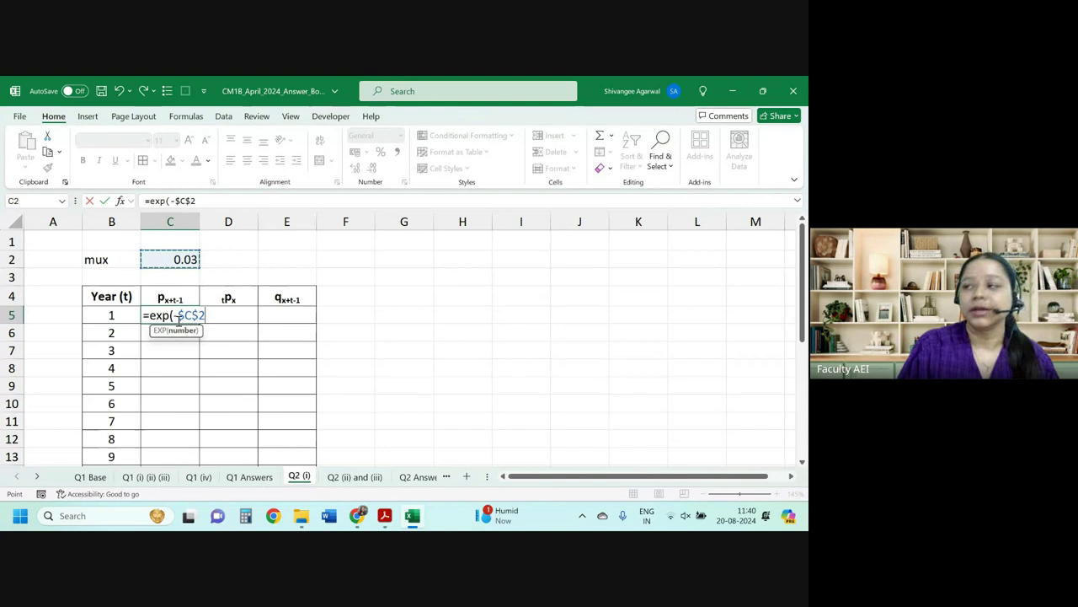
type(")")
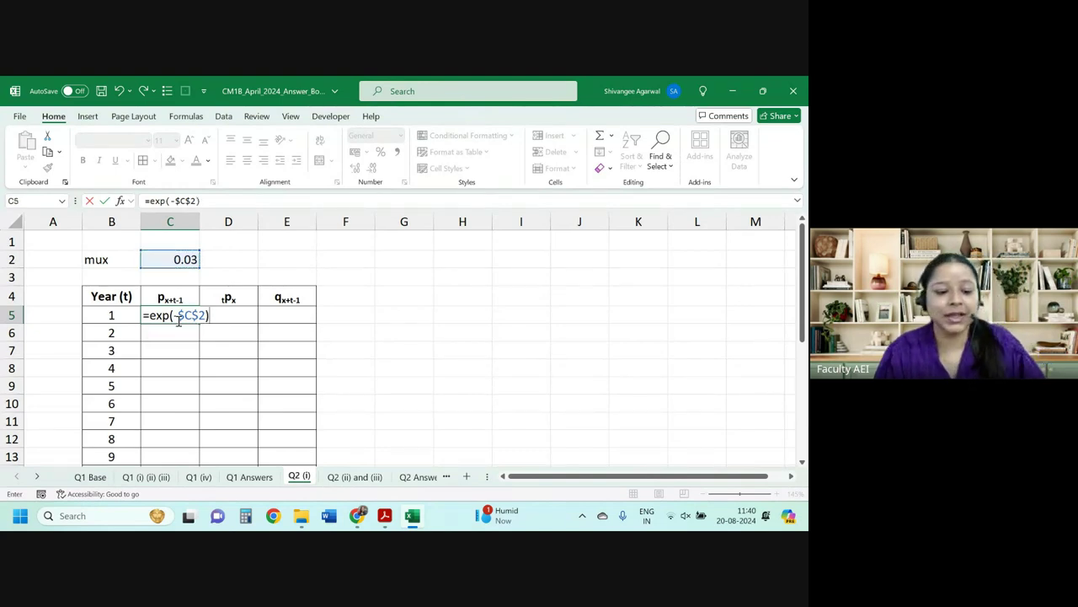
key("Return")
left_click(179, 321)
double_click(200, 323)
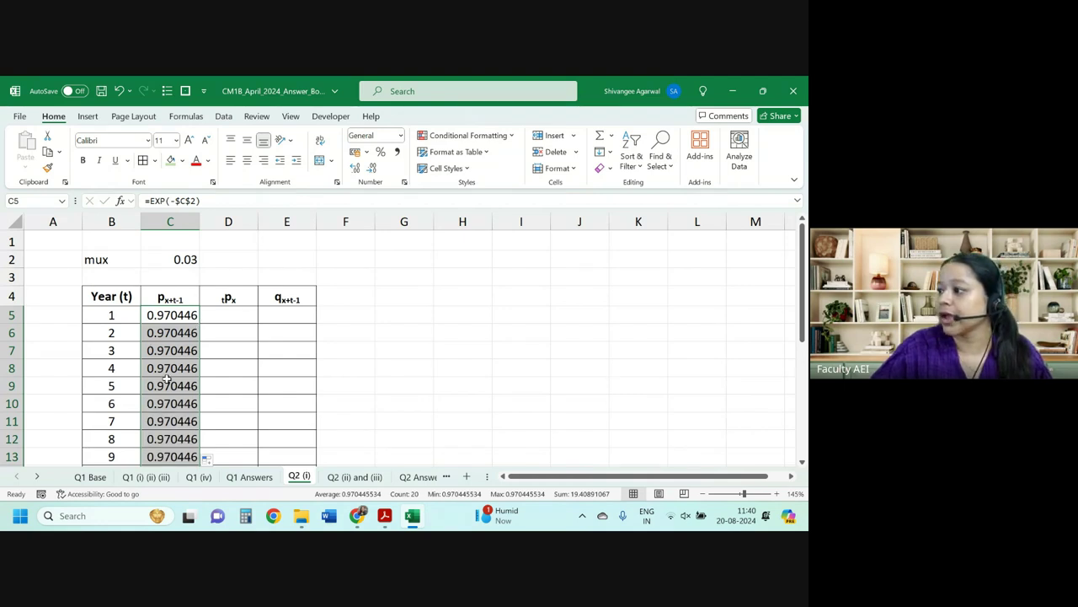
left_click(371, 169)
left_click(355, 169)
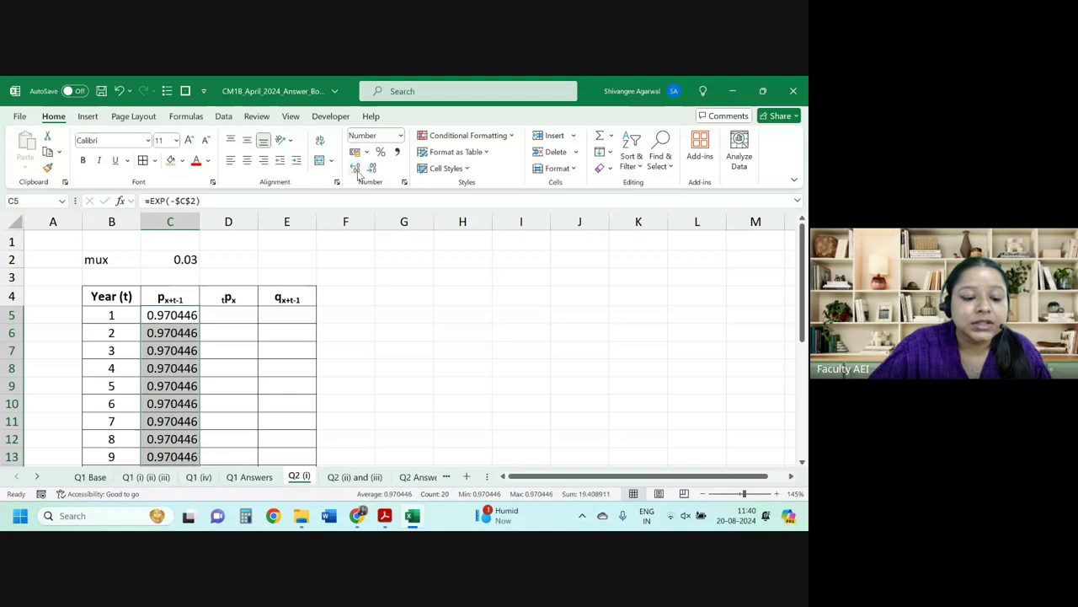
left_click(187, 257)
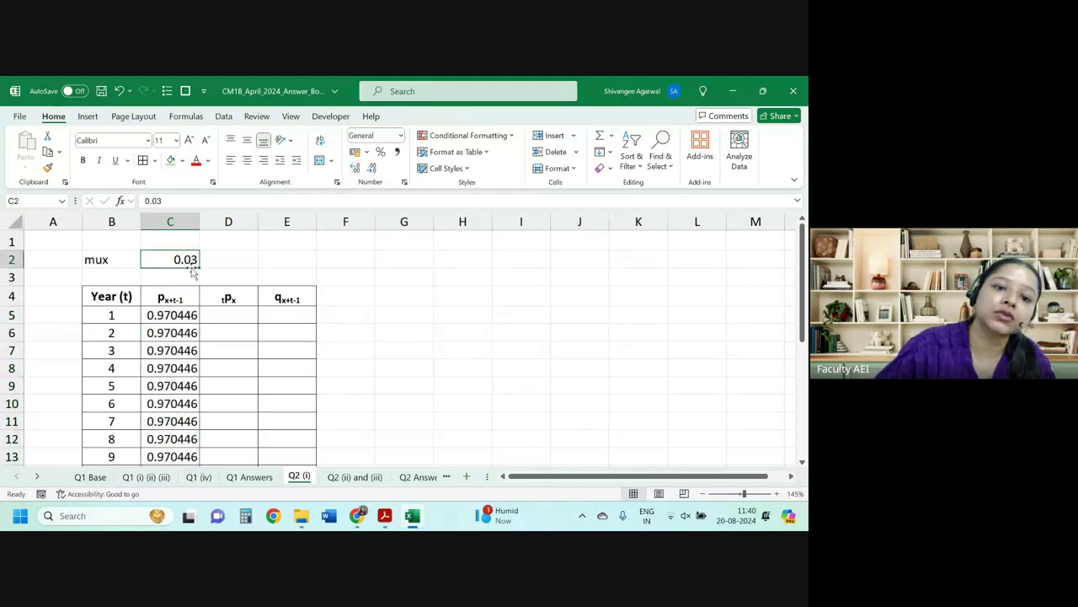
left_click(249, 312)
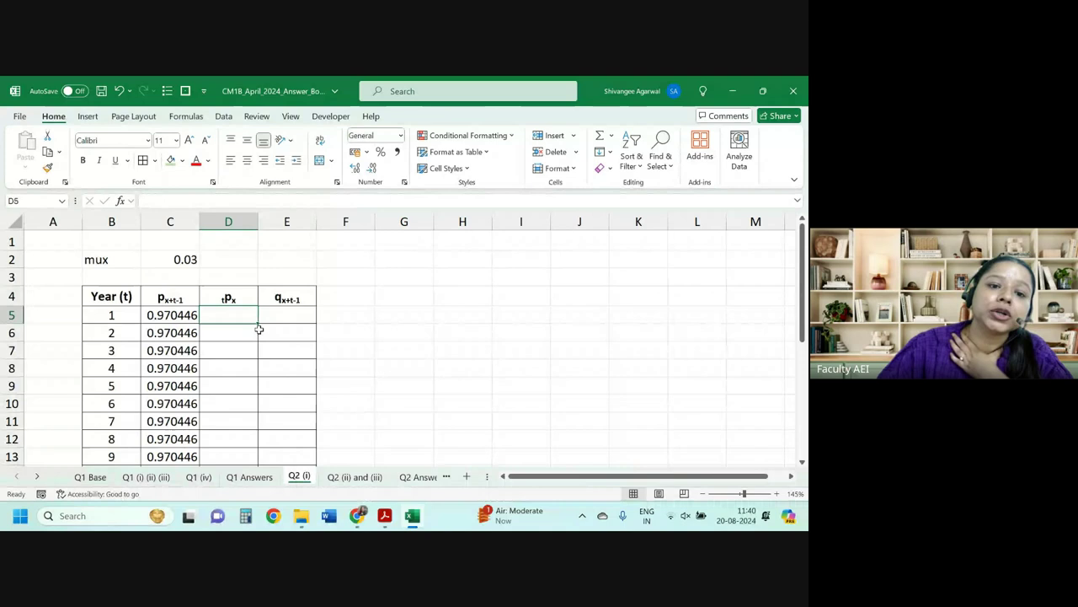
Set D5 to =C5 for the year-1 tpx value.
left_click(135, 322)
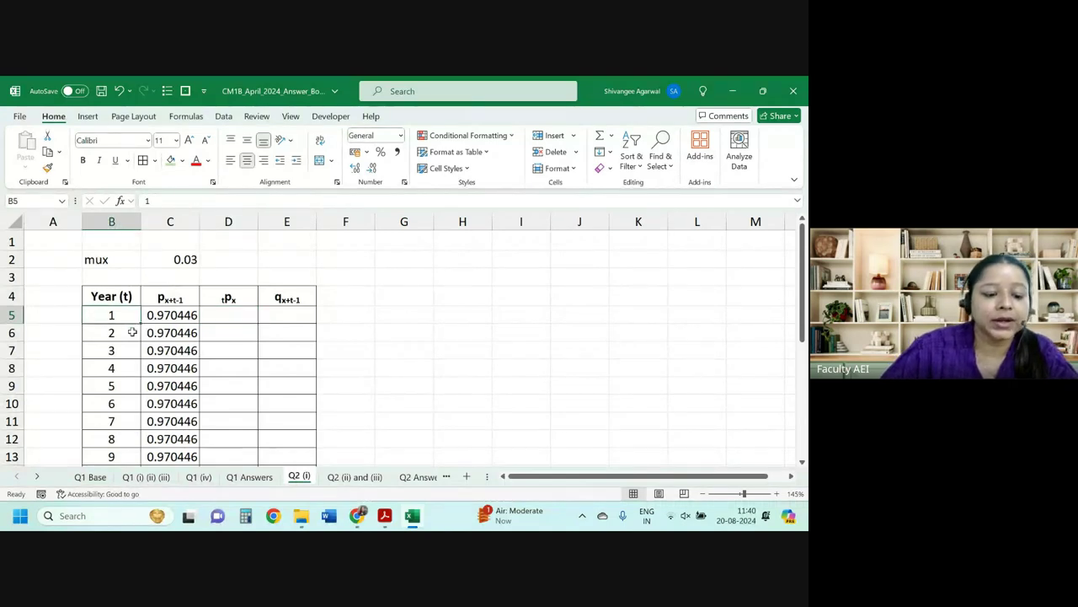
left_click(135, 333)
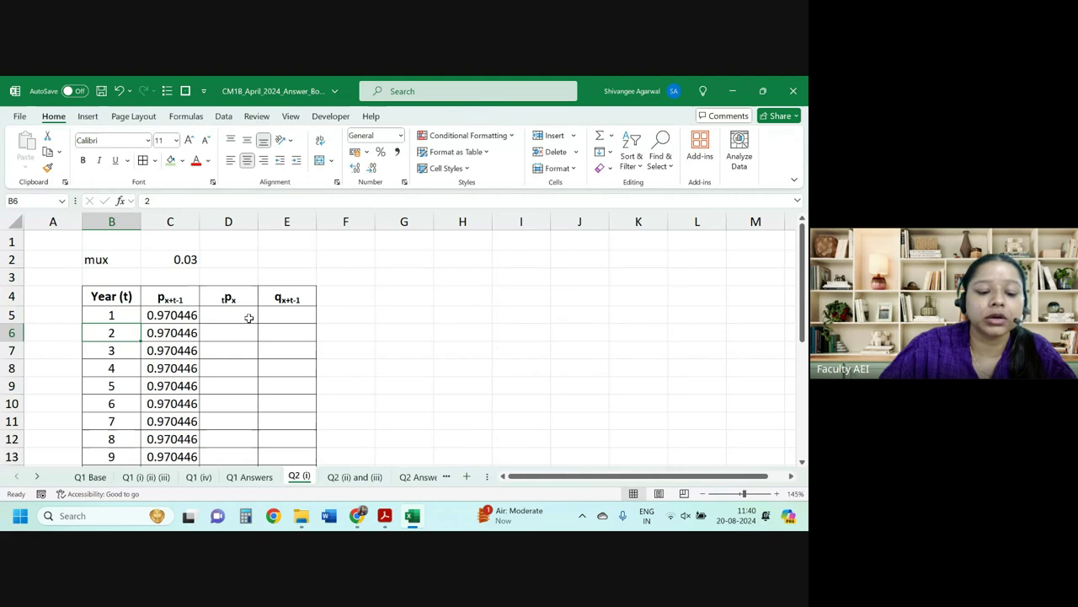
left_click(250, 313)
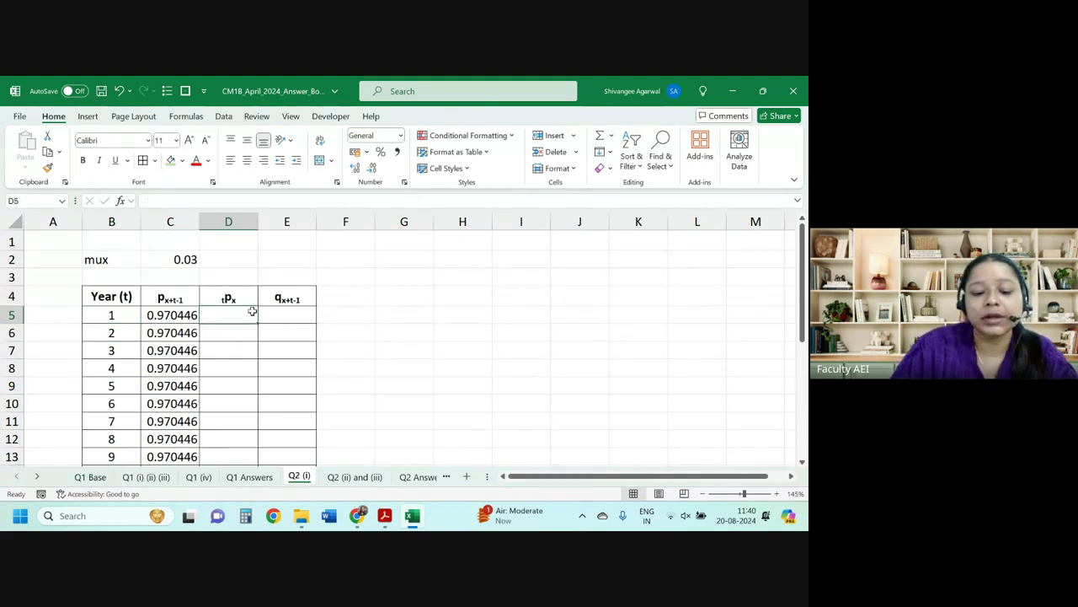
type("=")
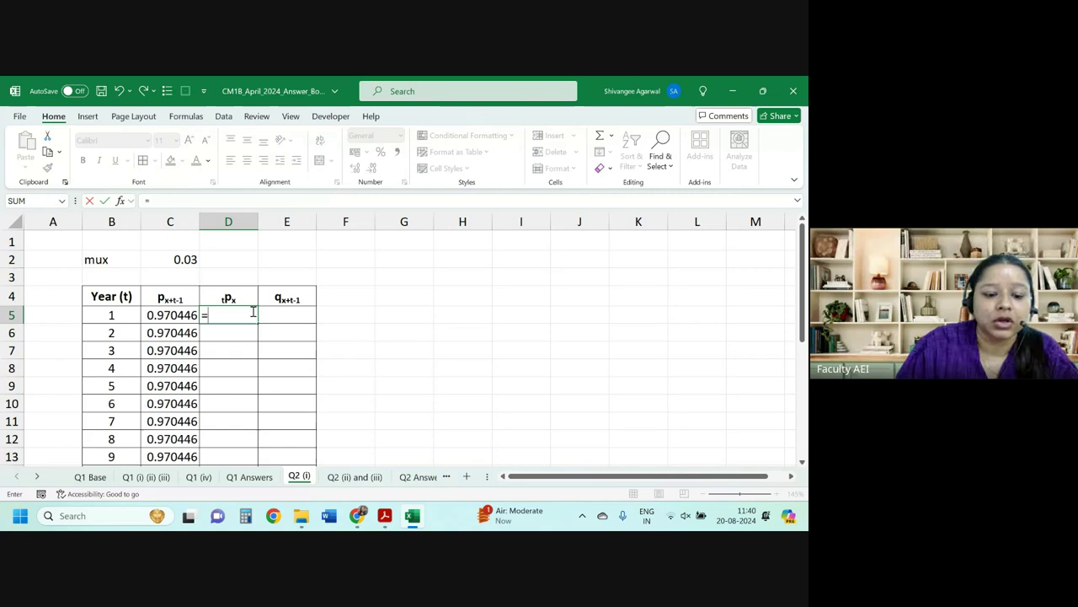
key("Left")
key("Return")
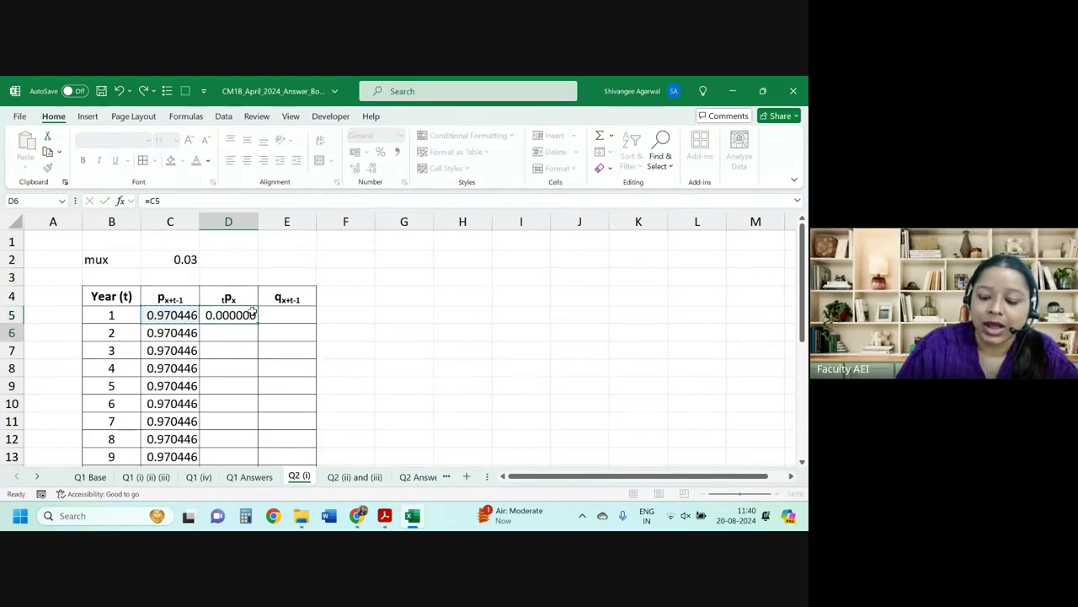
Enter =D5*C6 in D6 and fill the tpx formula down to year 20.
type("=")
key("Up")
type("*")
key("Left")
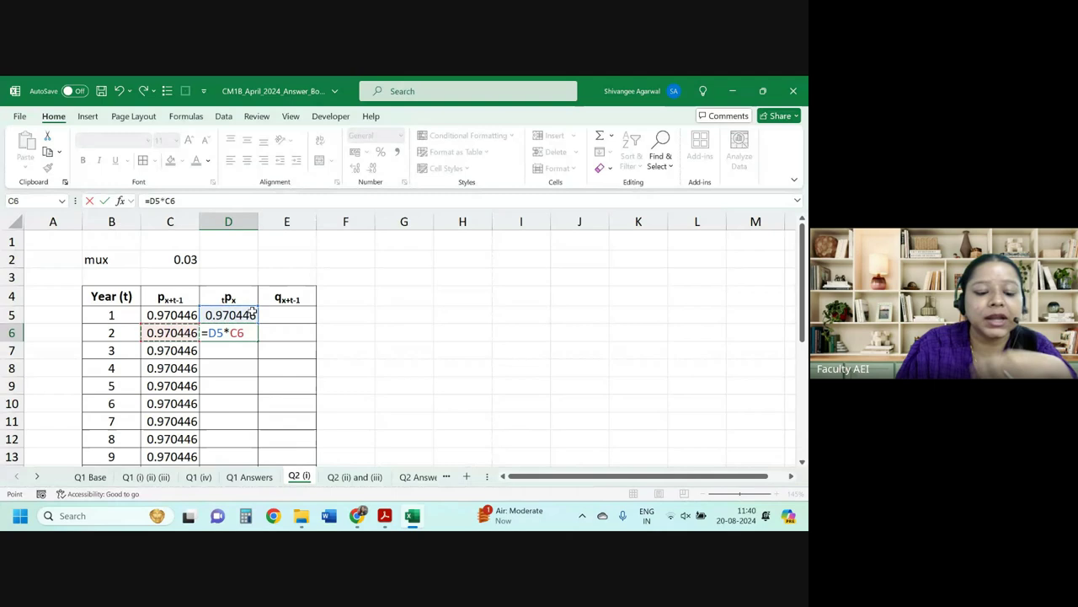
key("Return")
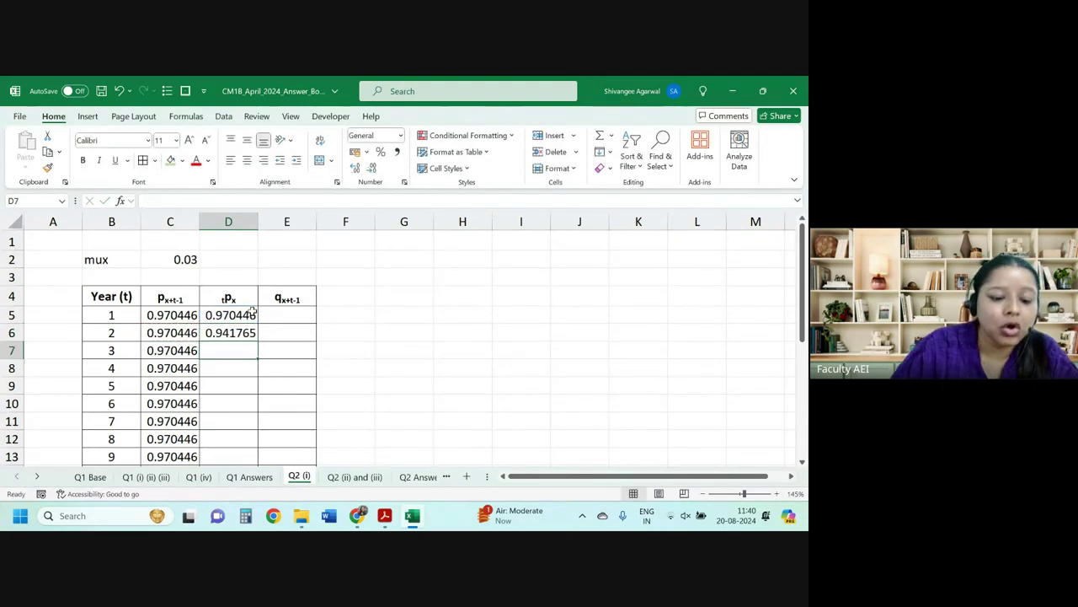
left_click(253, 333)
double_click(257, 341)
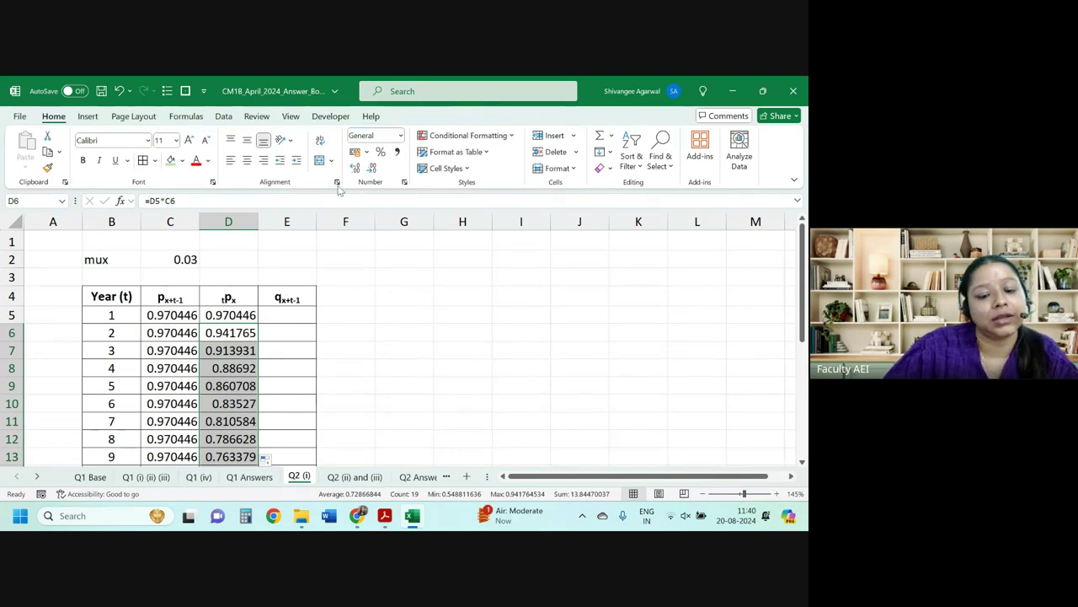
Show the column D tpx values to six decimal places.
left_click(370, 168)
left_click(220, 313)
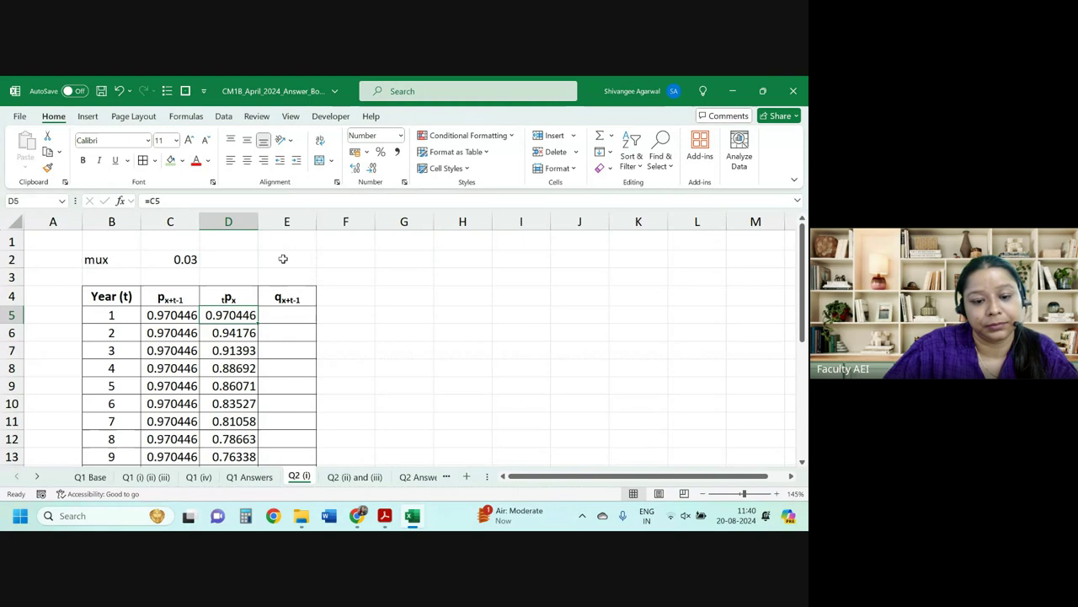
left_click(371, 169)
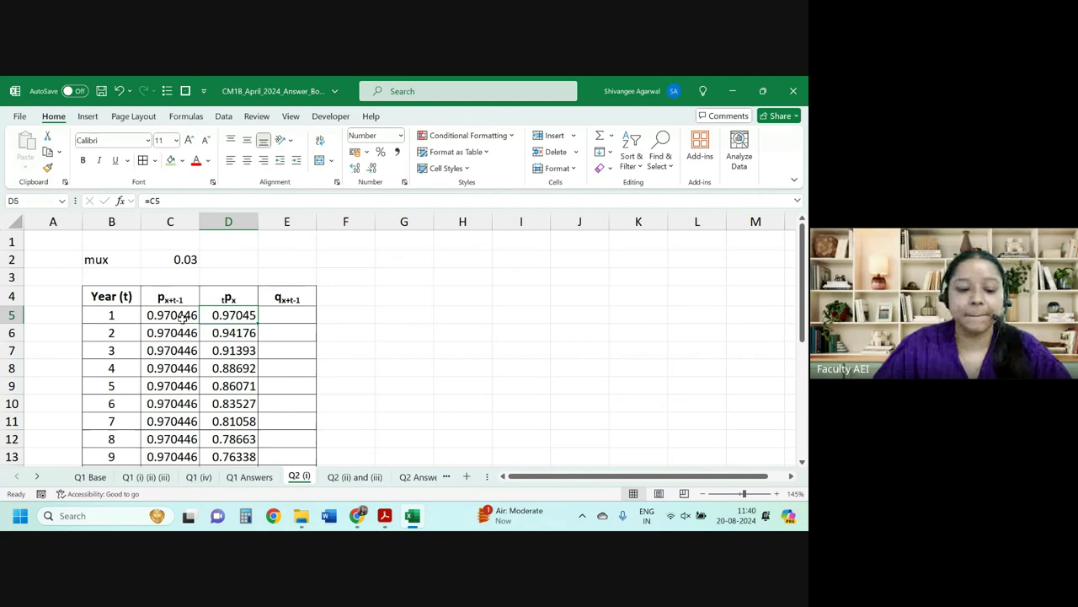
key("ctrl+shift+Down")
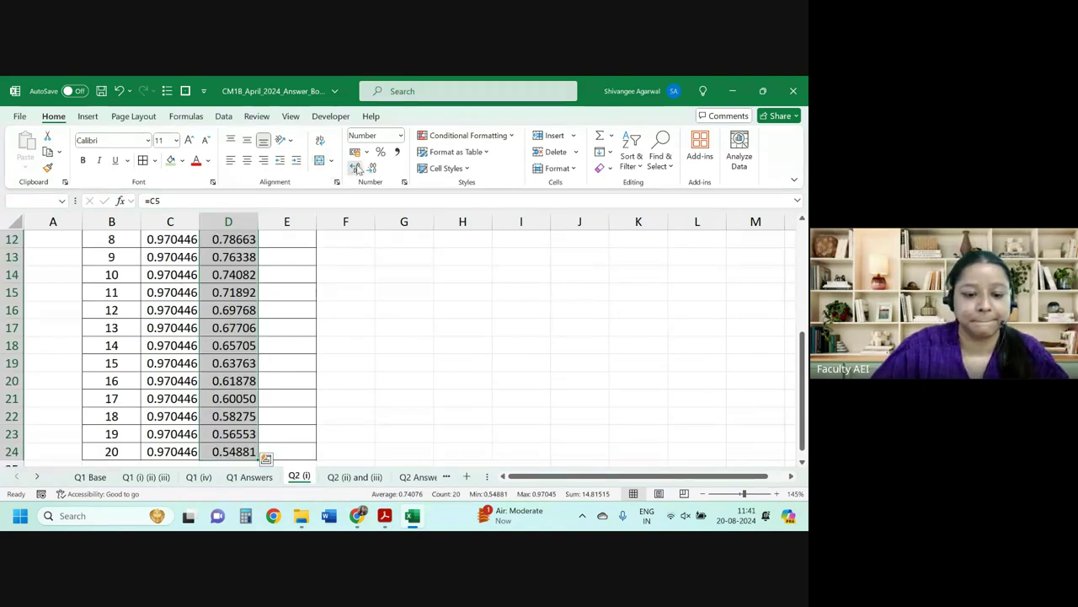
left_click(355, 168)
scroll(311, 311, "up", 4)
left_click(295, 318)
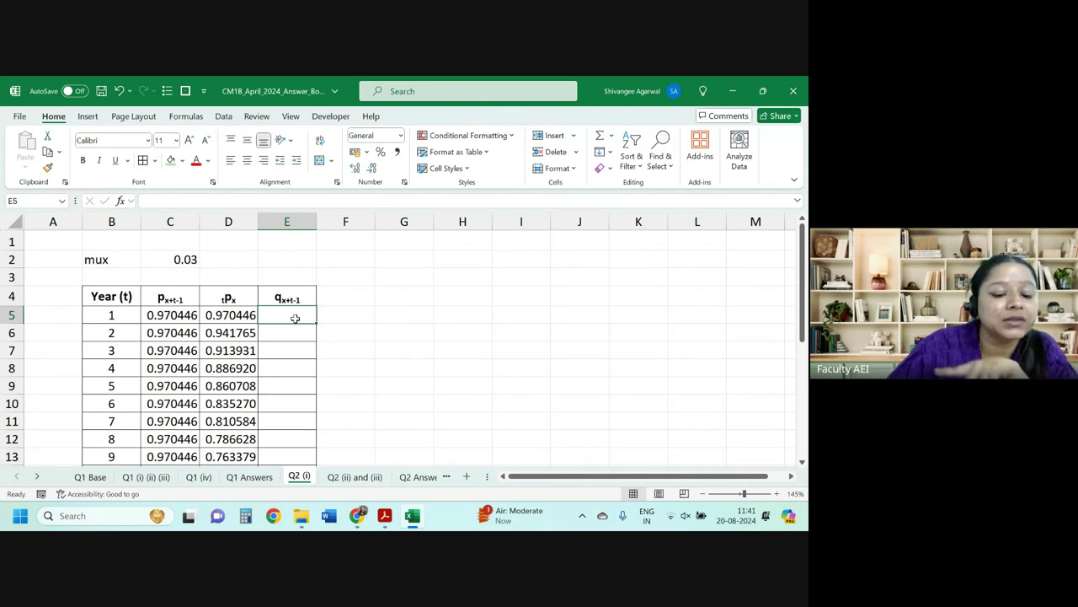
Enter =1-C5 in E5 and fill it down so q reads 0.029554 each year.
type("=")
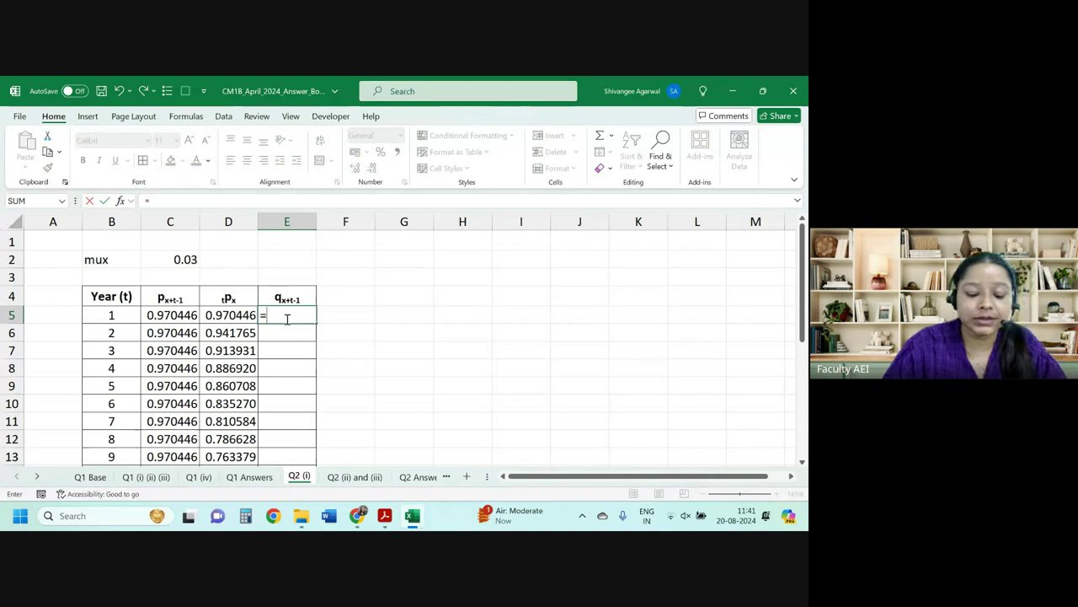
type("1-")
key("Left")
key("Left")
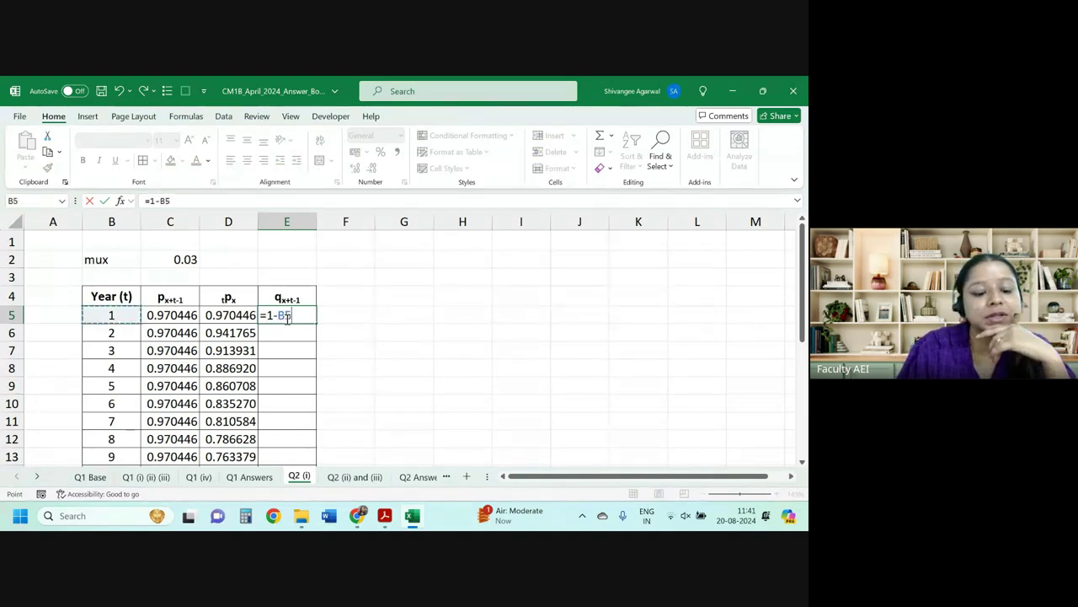
key("ctrl+Return")
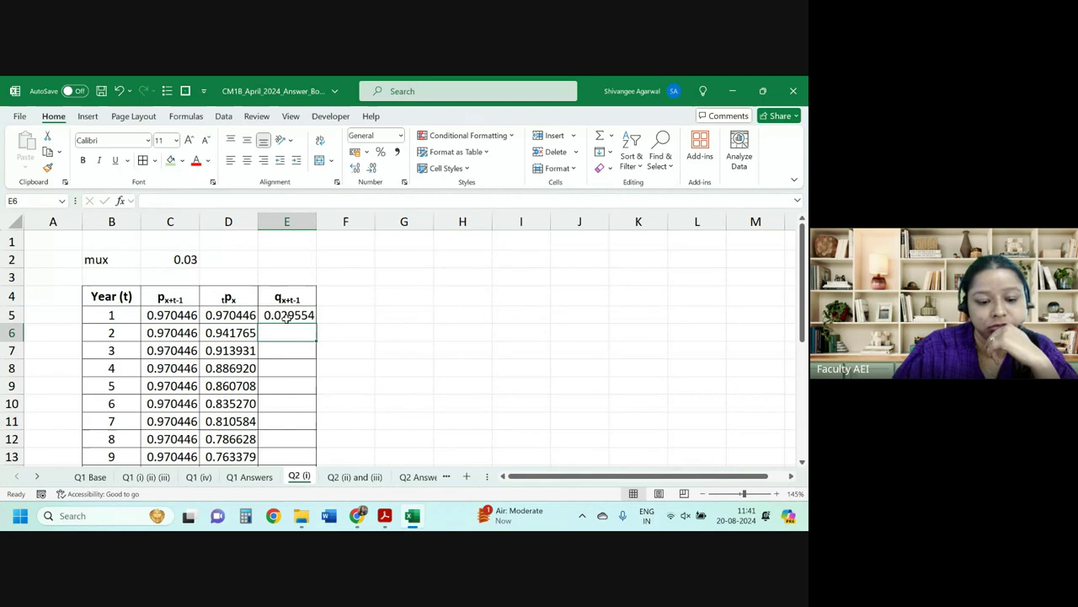
double_click(312, 315)
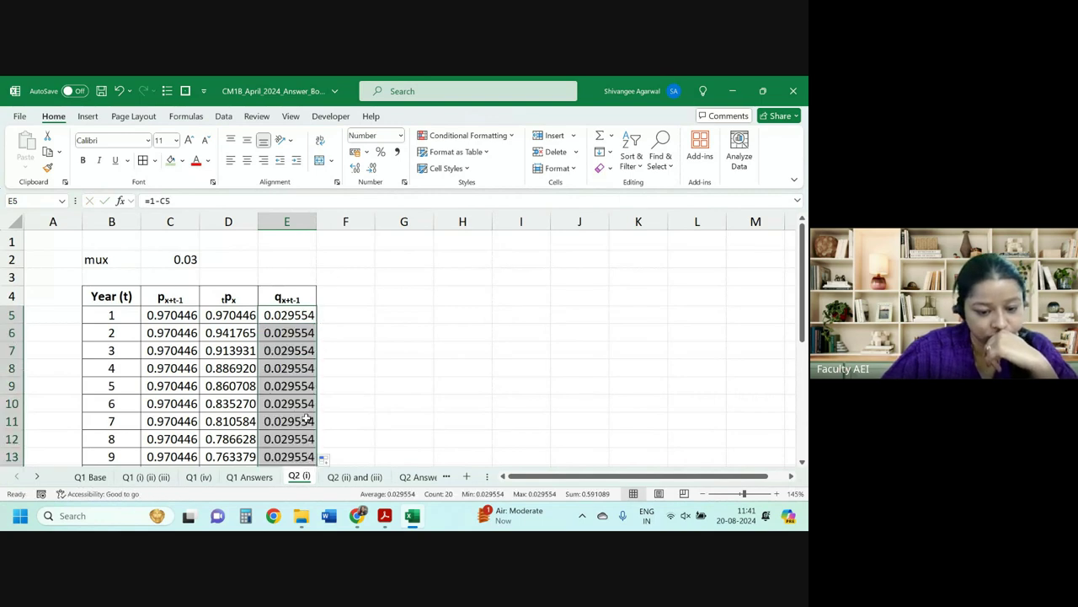
left_click(287, 404)
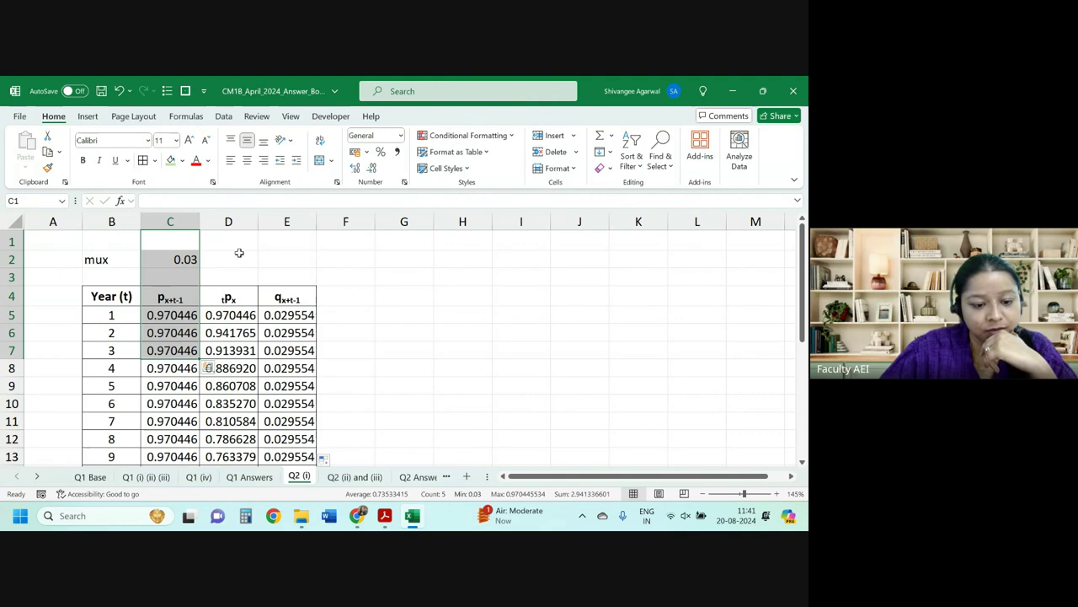
left_click(228, 316)
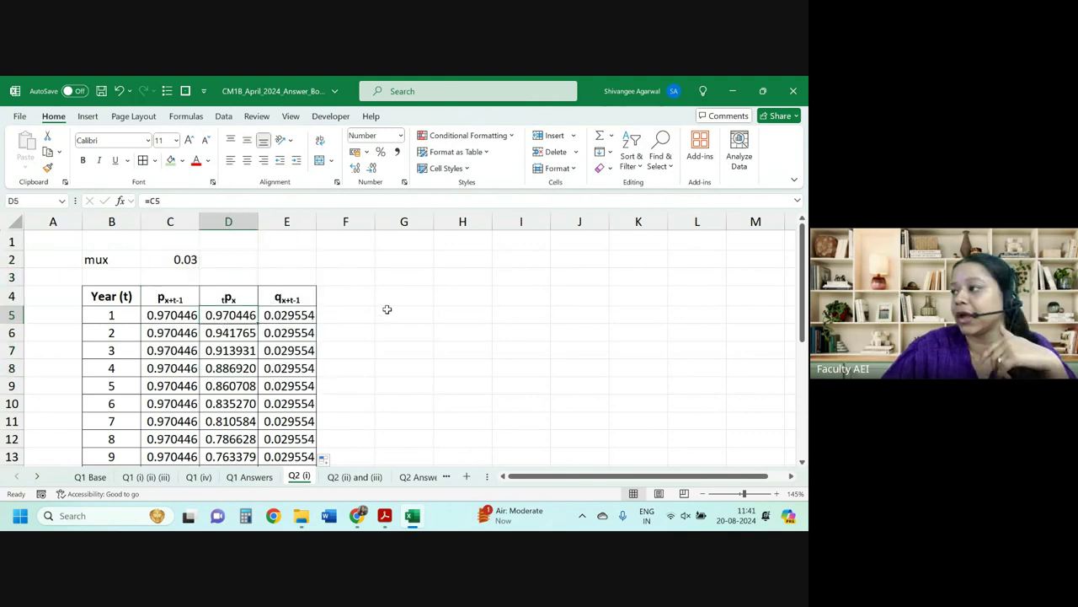
scroll(371, 328, "down", 7)
scroll(361, 334, "up", 7)
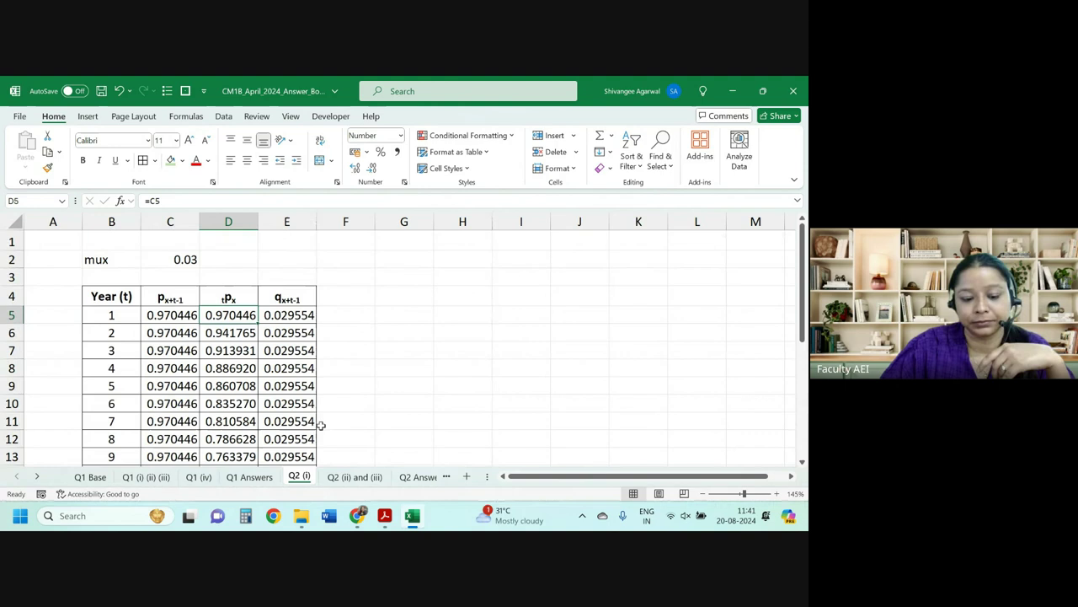
scroll(310, 349, "down", 1)
scroll(309, 349, "down", 1)
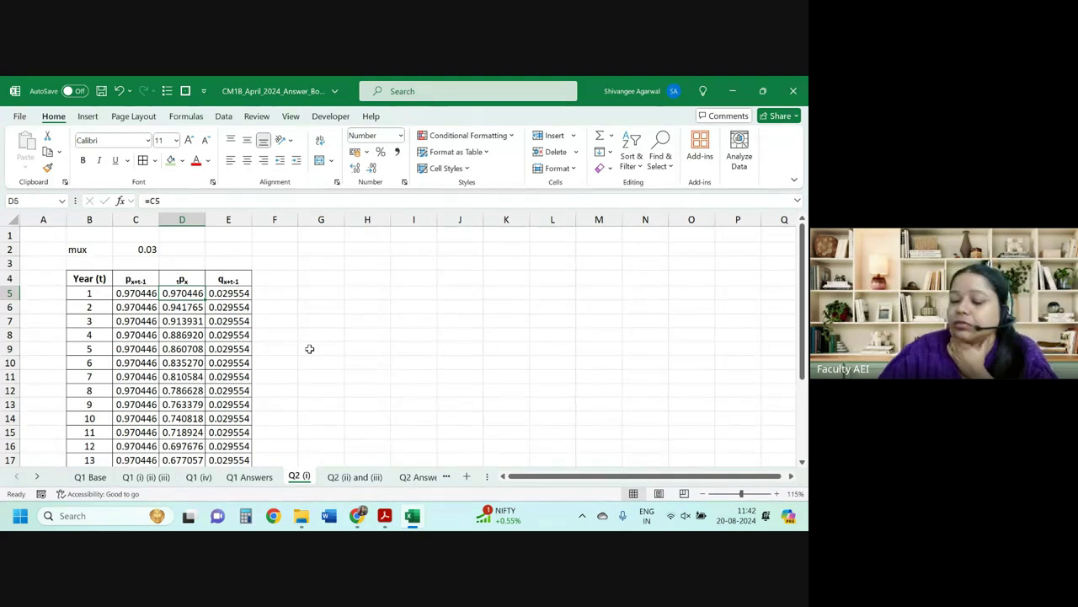
Read question 2 parts (ii) and (iii), the EPV and variance of benefits, in the exam paper.
left_click(384, 516)
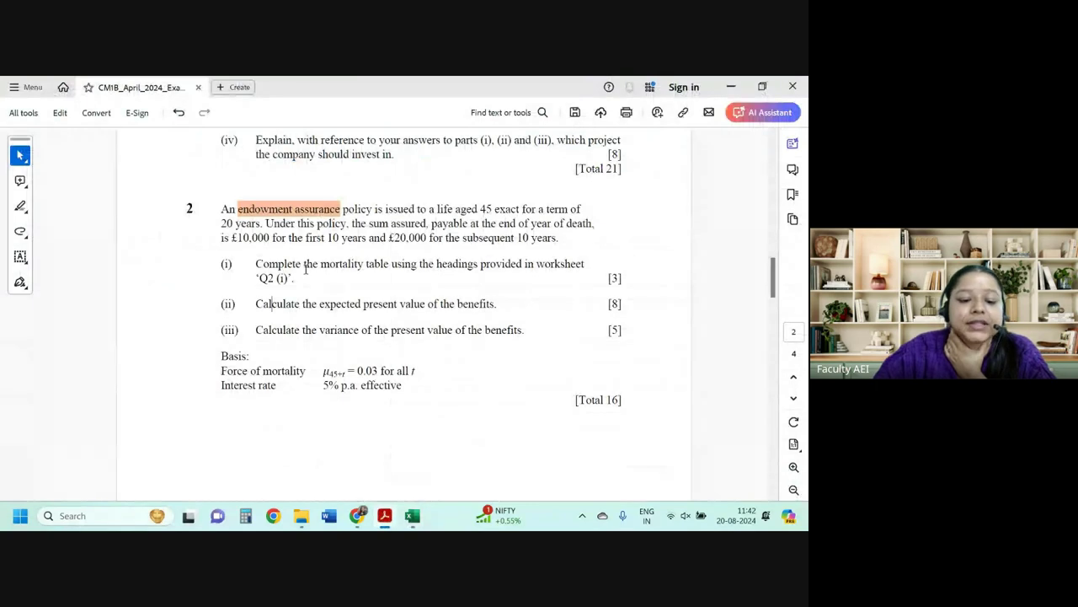
left_click_drag(252, 304, 459, 303)
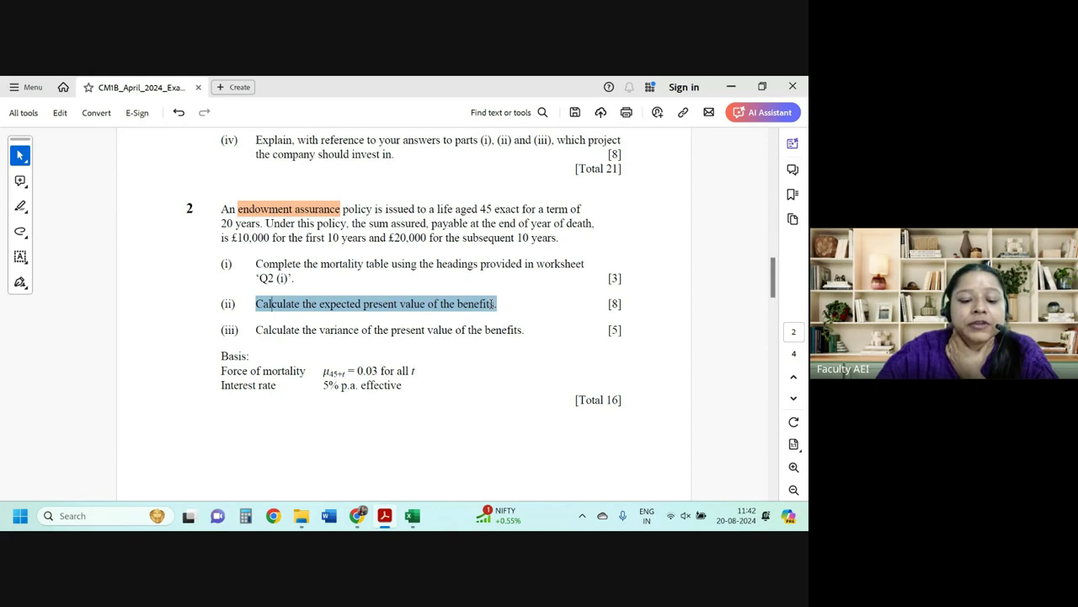
left_click_drag(256, 329, 523, 330)
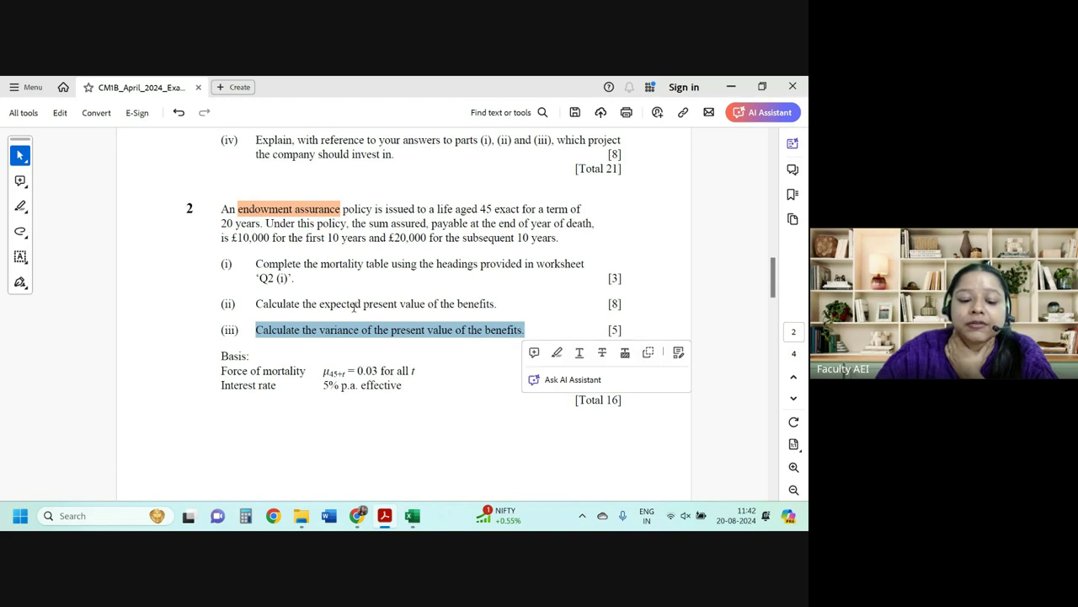
mouse_move(439, 304)
left_mouse_down()
mouse_move(330, 304)
mouse_move(471, 305)
left_mouse_up()
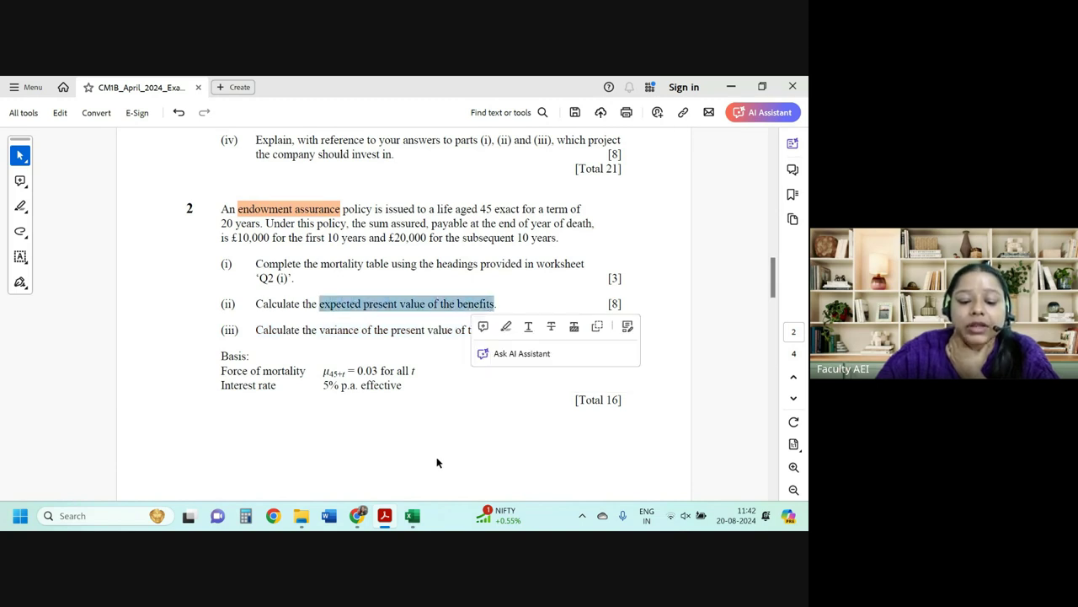
Note the basis of a force of mortality 0.03 for all t, then return to Excel.
left_click_drag(221, 356, 251, 372)
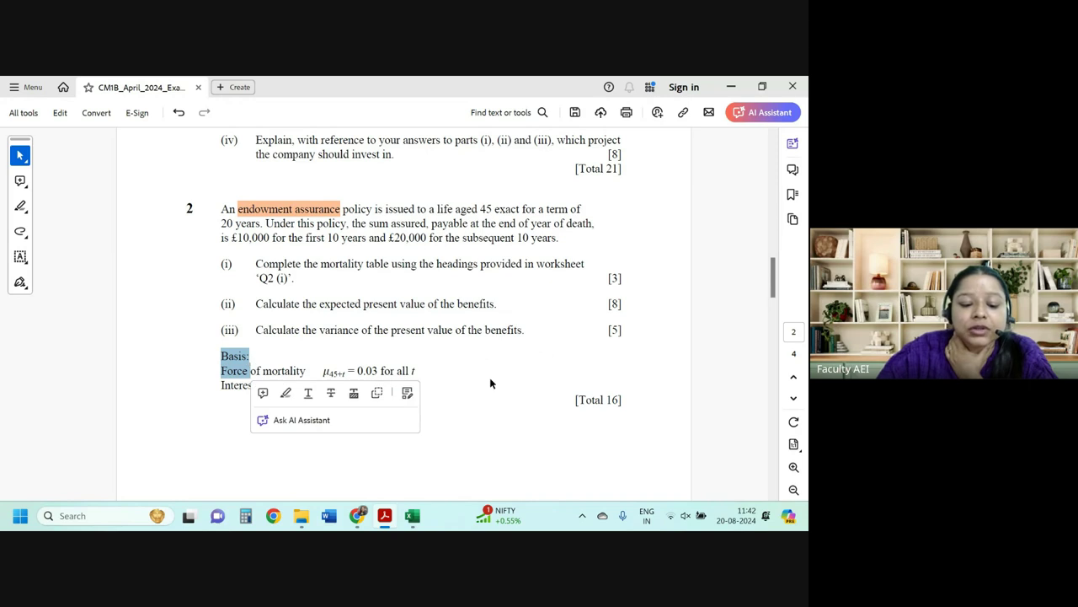
left_click(387, 381)
left_click_drag(350, 370, 415, 371)
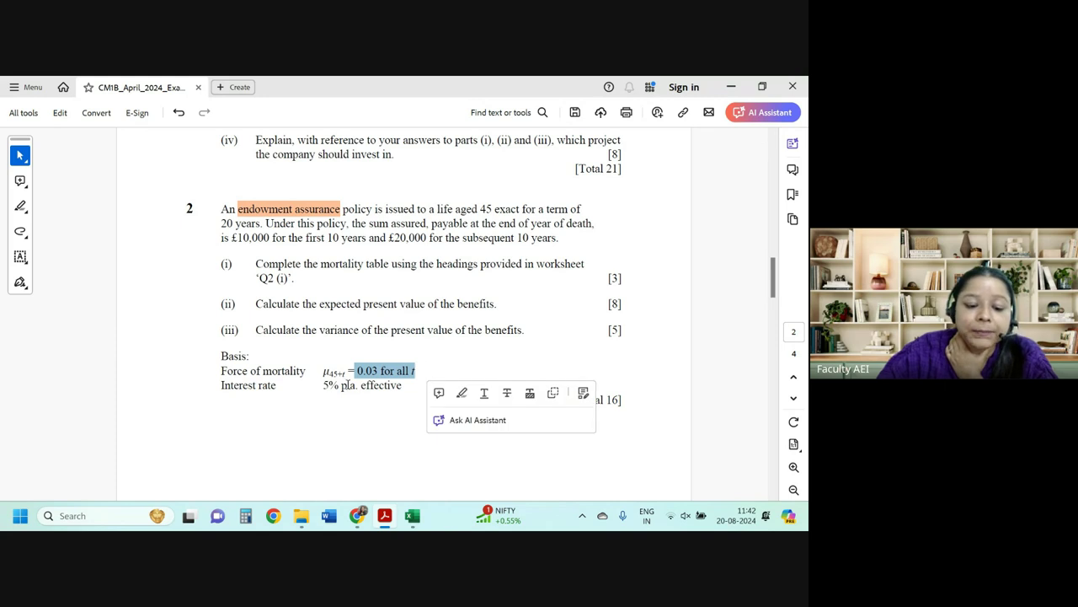
left_click(332, 388)
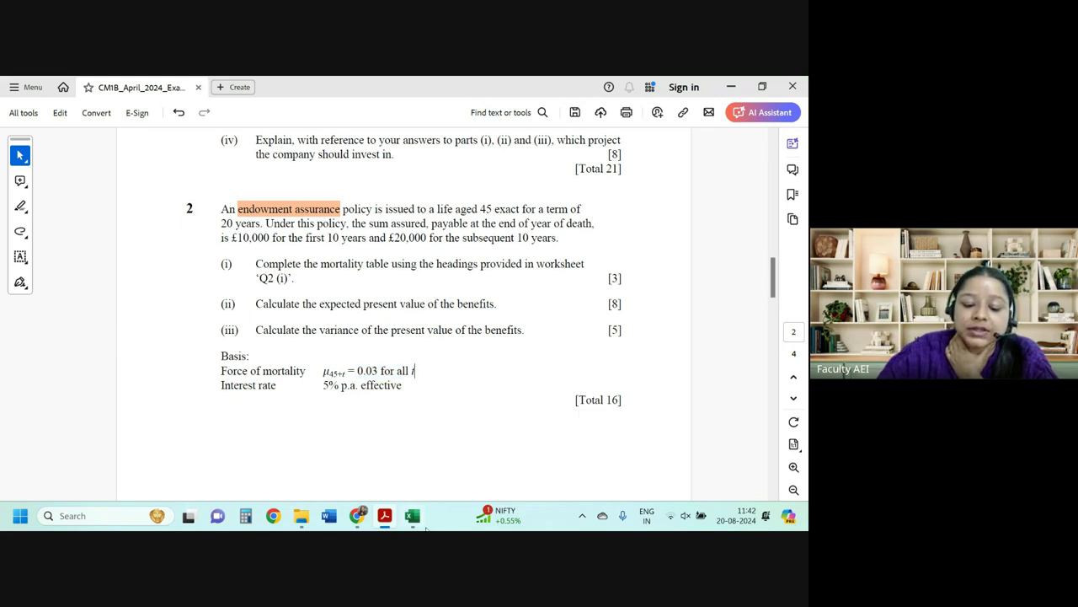
mouse_move(412, 516)
left_click(413, 446)
Link year 1 p in C5 to the year 1 p value on the Q2 (i) sheet.
left_click(354, 477)
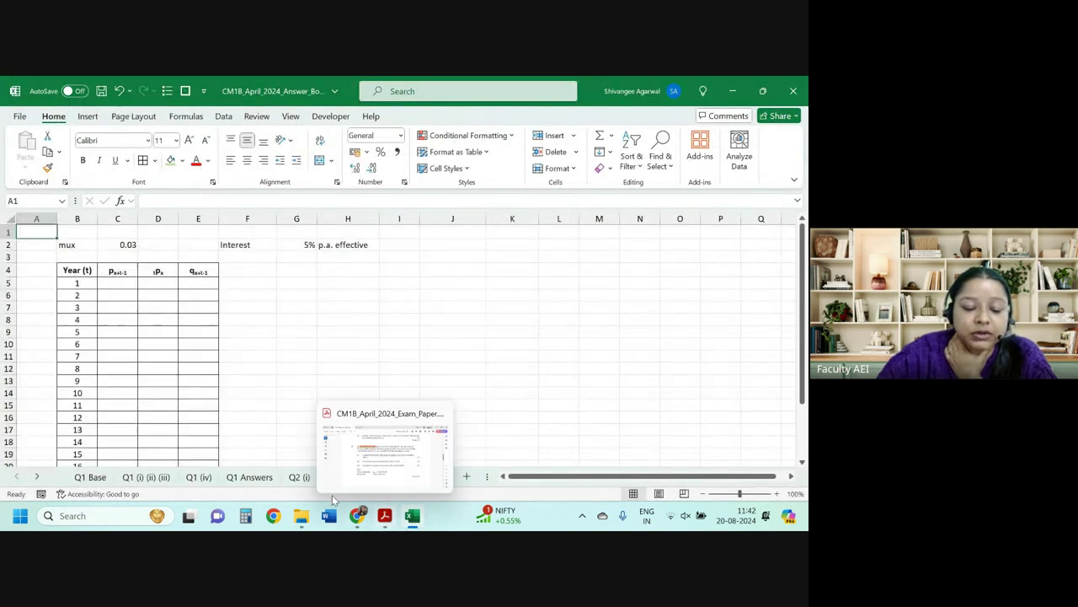
left_click(127, 286)
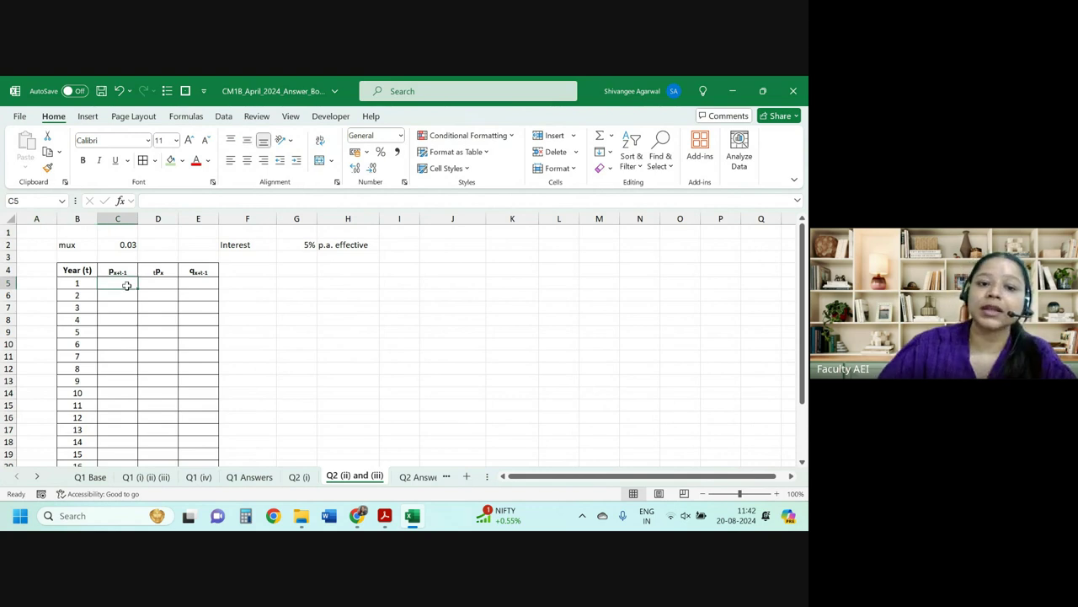
scroll(174, 296, "up", 1)
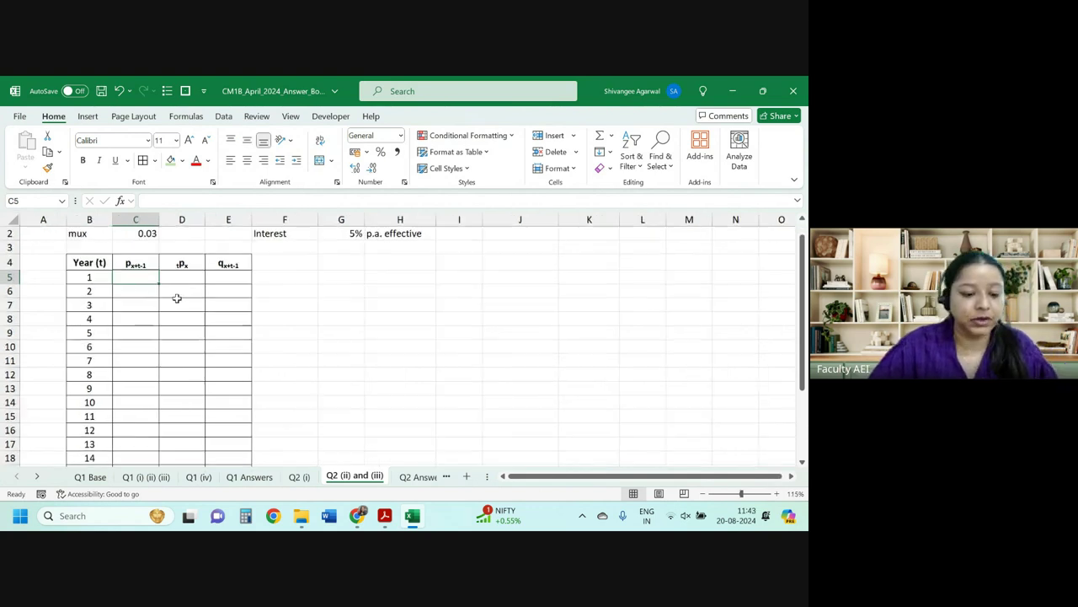
scroll(176, 299, "up", 1)
type("=")
key("ctrl+Page_Up")
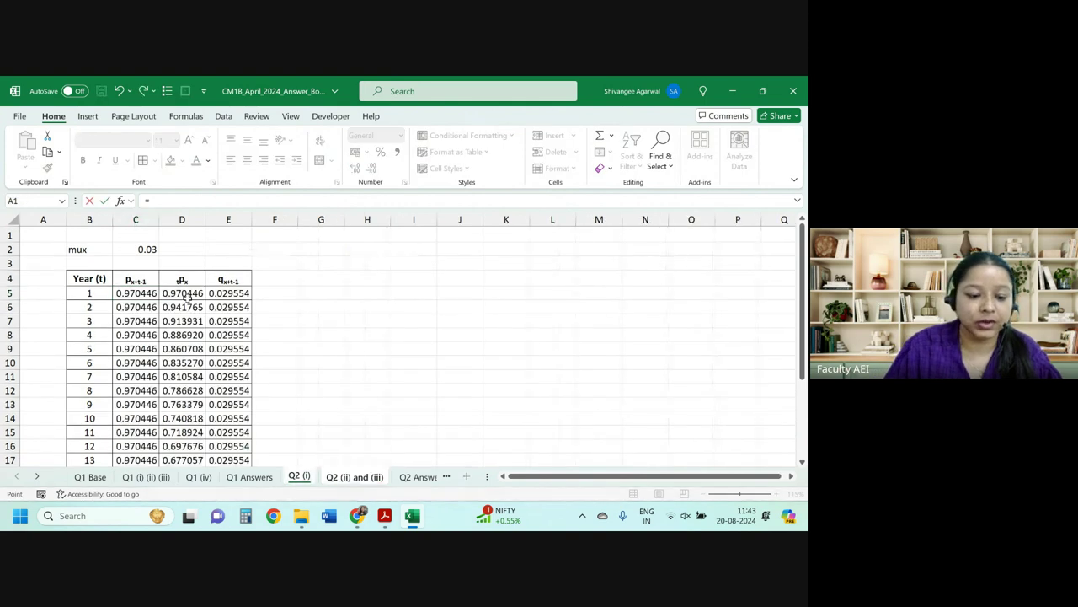
key("Down")
key("Down")
key("Down")
key("Down")
key("Right")
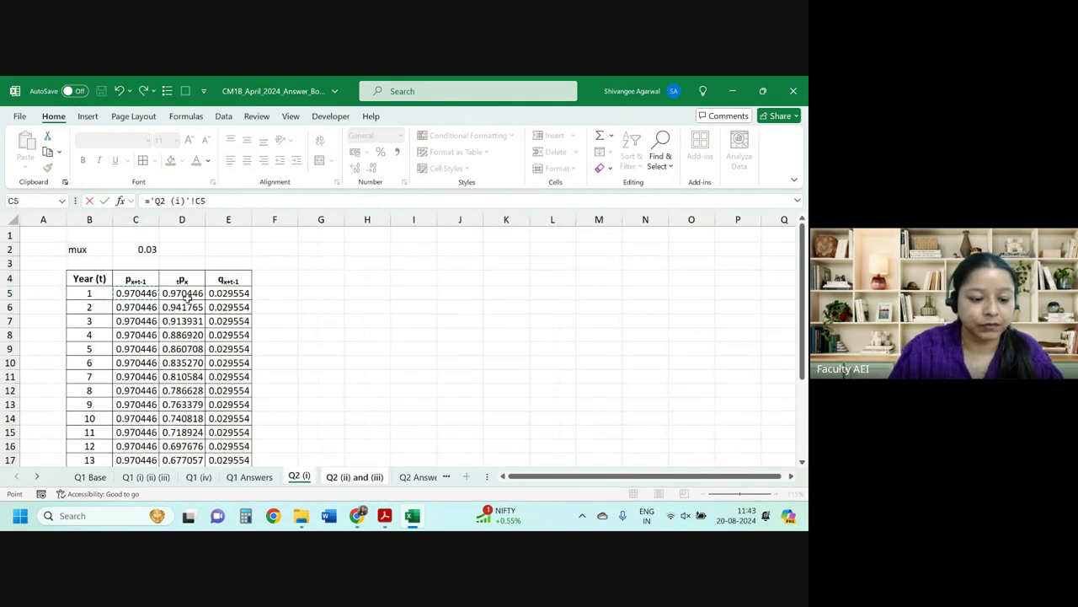
key("Return")
Copy the link across to tpx and q and fill all three columns down the table.
left_click(186, 294)
left_click(156, 295)
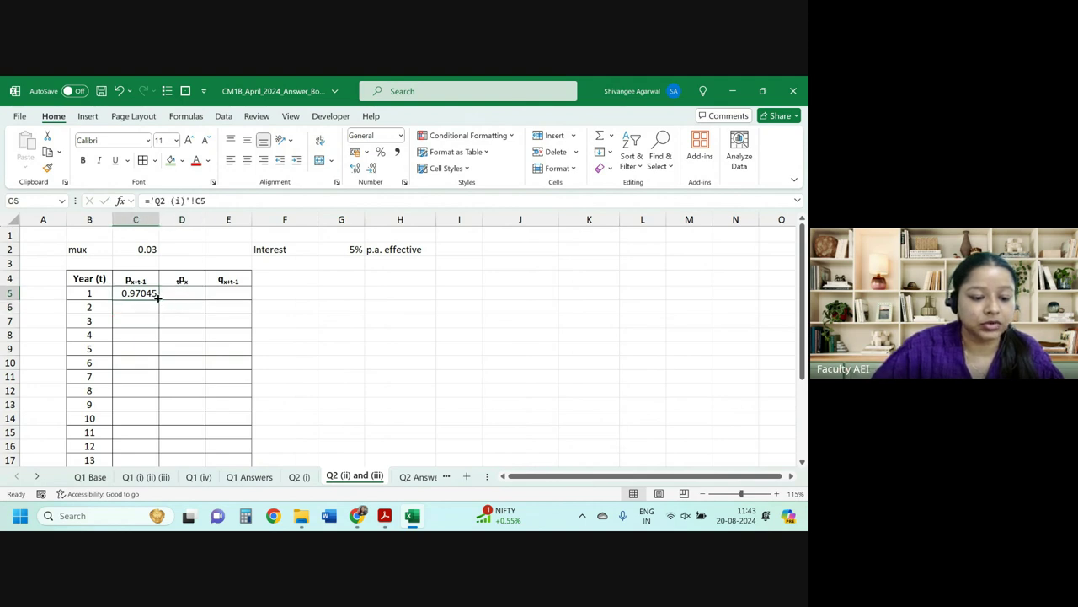
left_click_drag(158, 297, 252, 299)
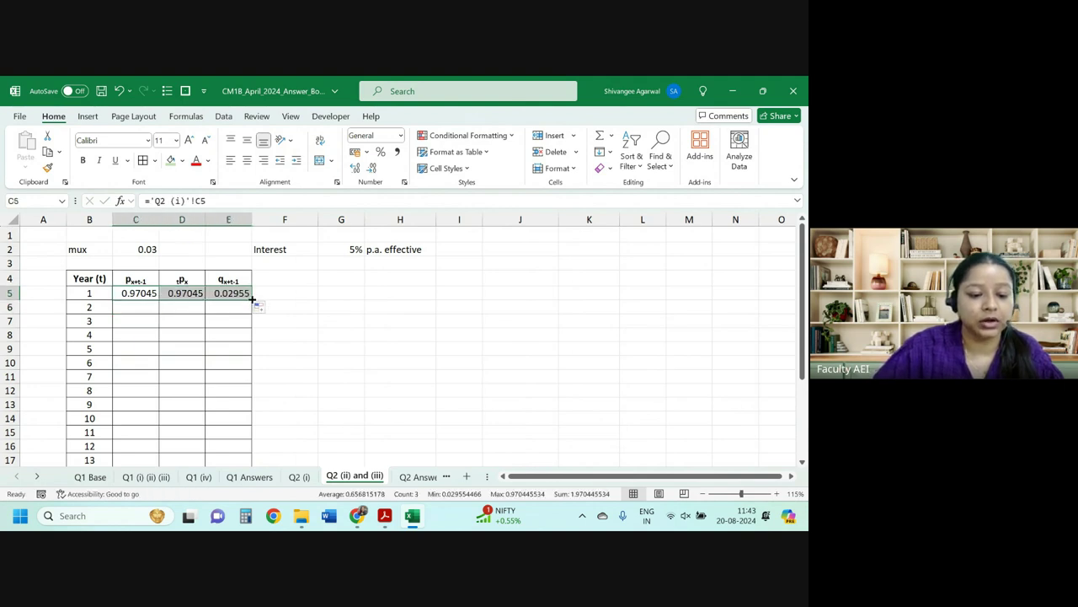
double_click(252, 299)
left_click(226, 350)
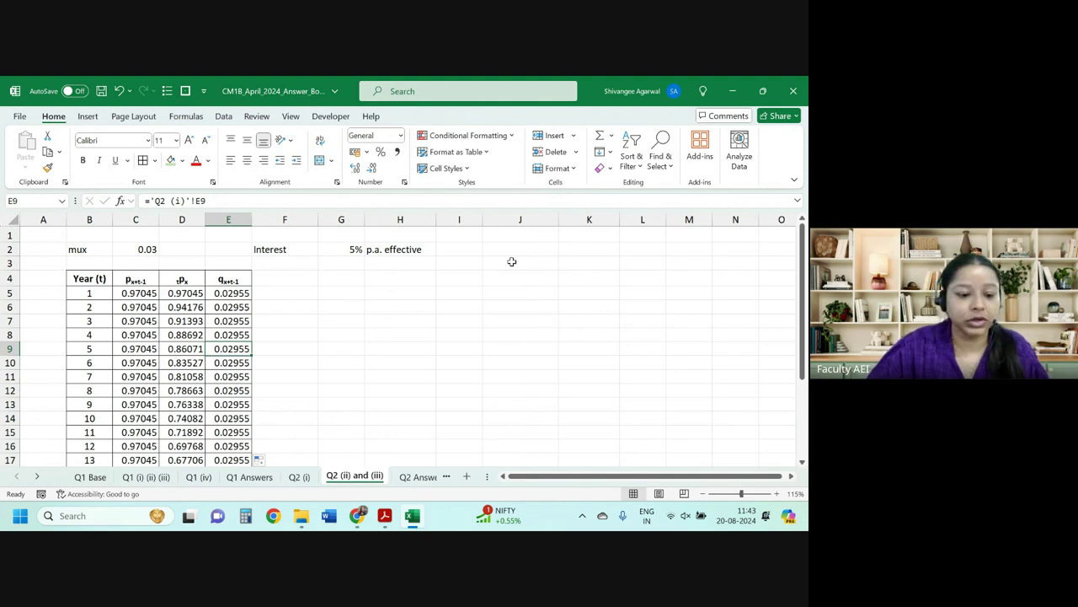
Add a 'Sum assured' heading in F4 and fill 10,000 for years 1–10.
left_click(267, 278)
type("Sum a")
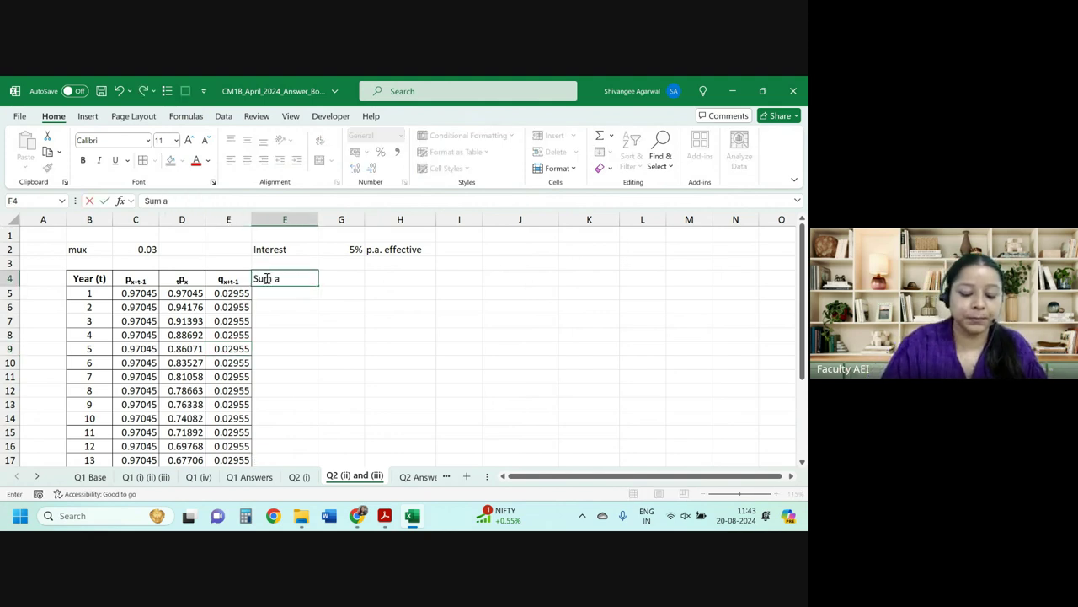
type("ssy")
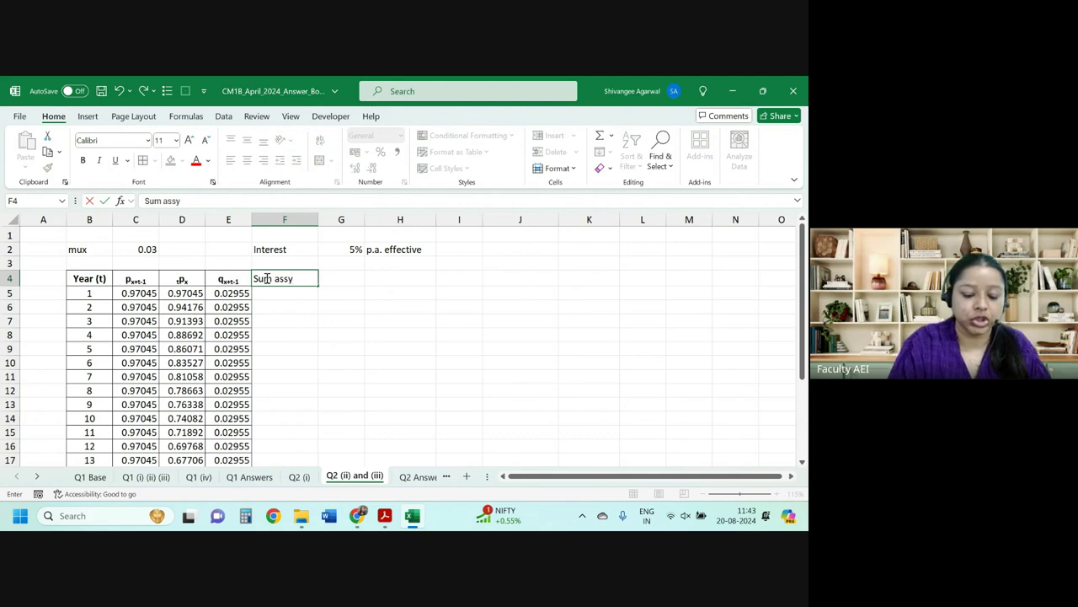
key("BackSpace")
type("ured")
key("Return")
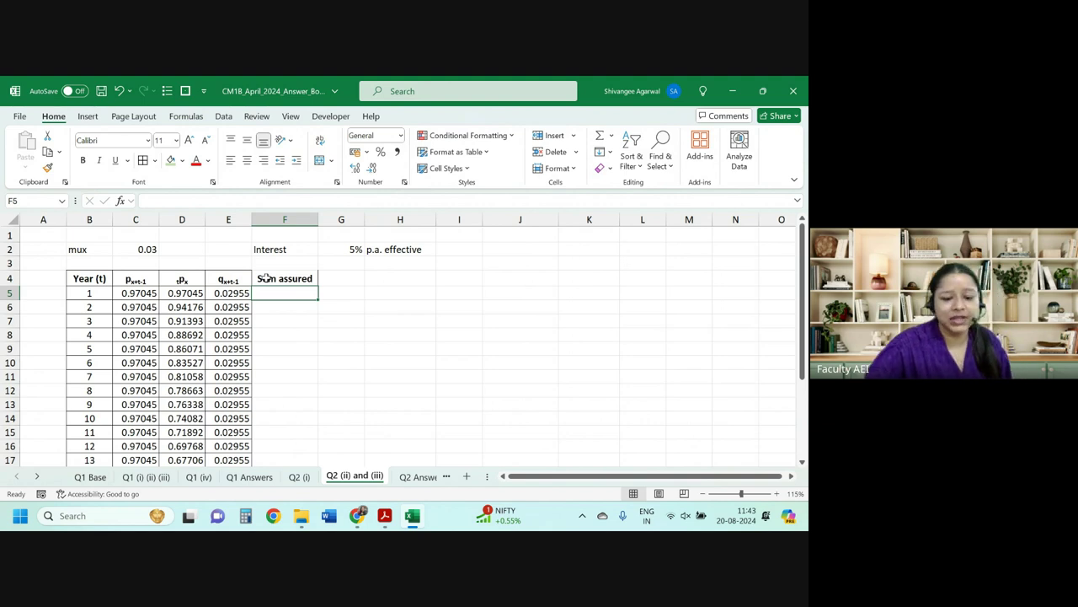
type("10000")
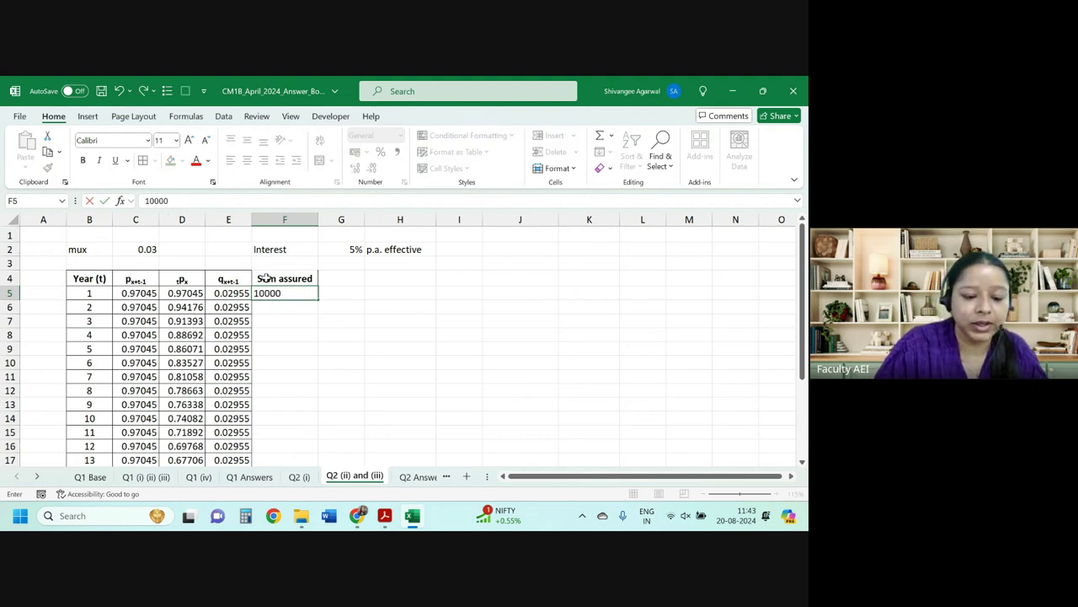
key("BackSpace")
key("BackSpace")
key("BackSpace")
type("000")
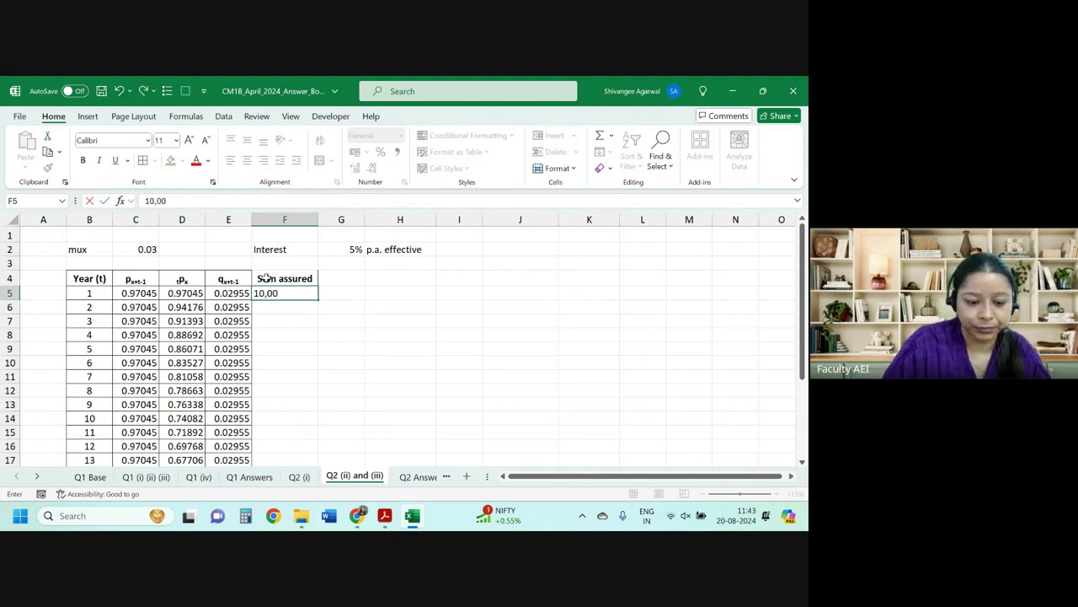
key("Return")
key("Up")
type("1")
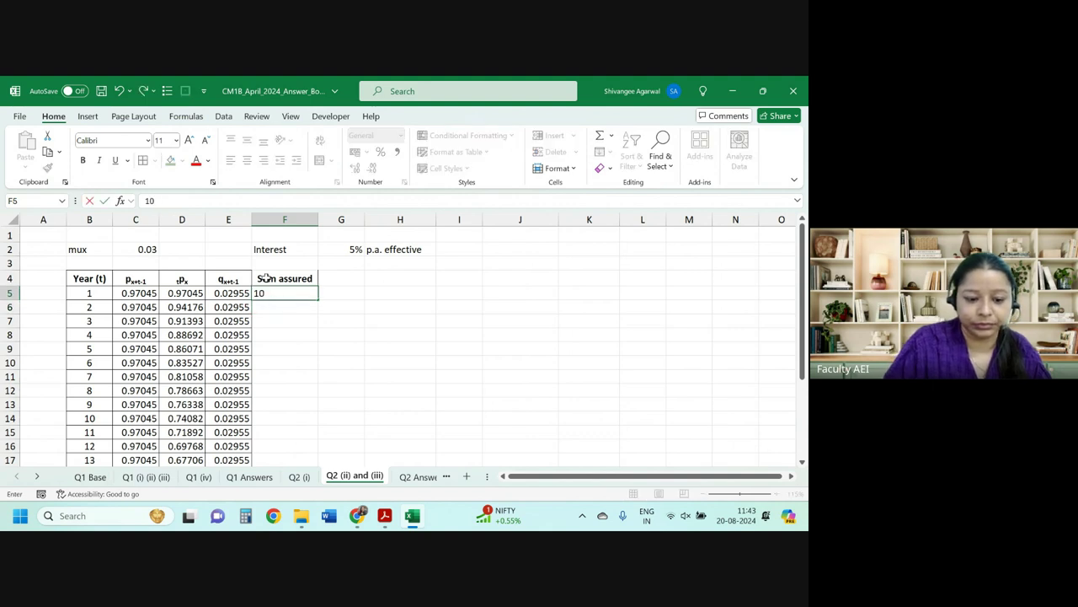
type("00")
key("Return")
key("Up")
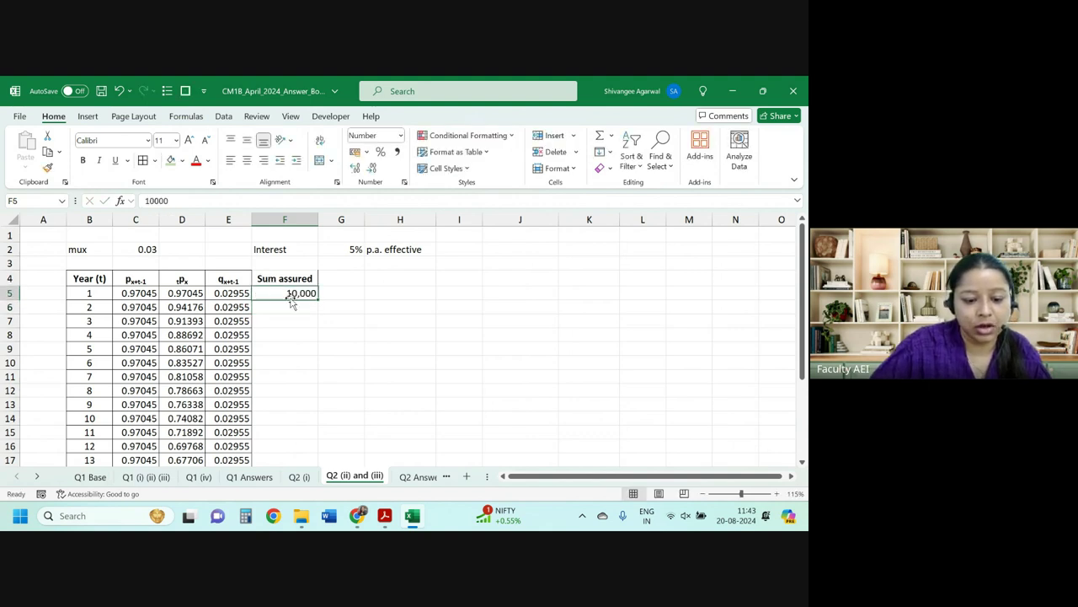
left_click_drag(318, 294, 318, 433)
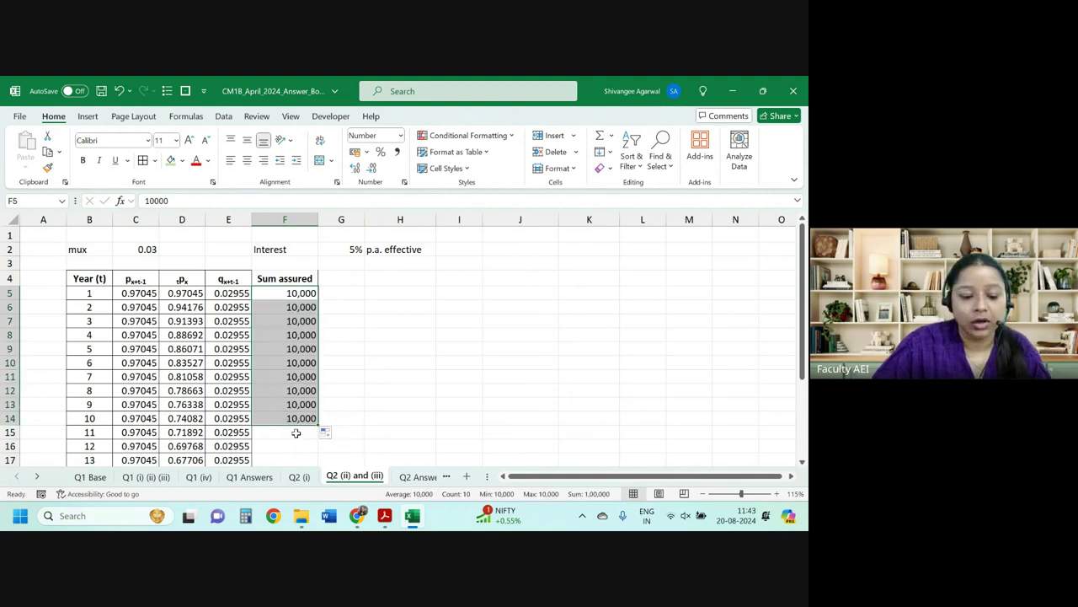
Enter 20,000 for year 11 and copy it down through year 20.
left_click(292, 430)
type("20,000")
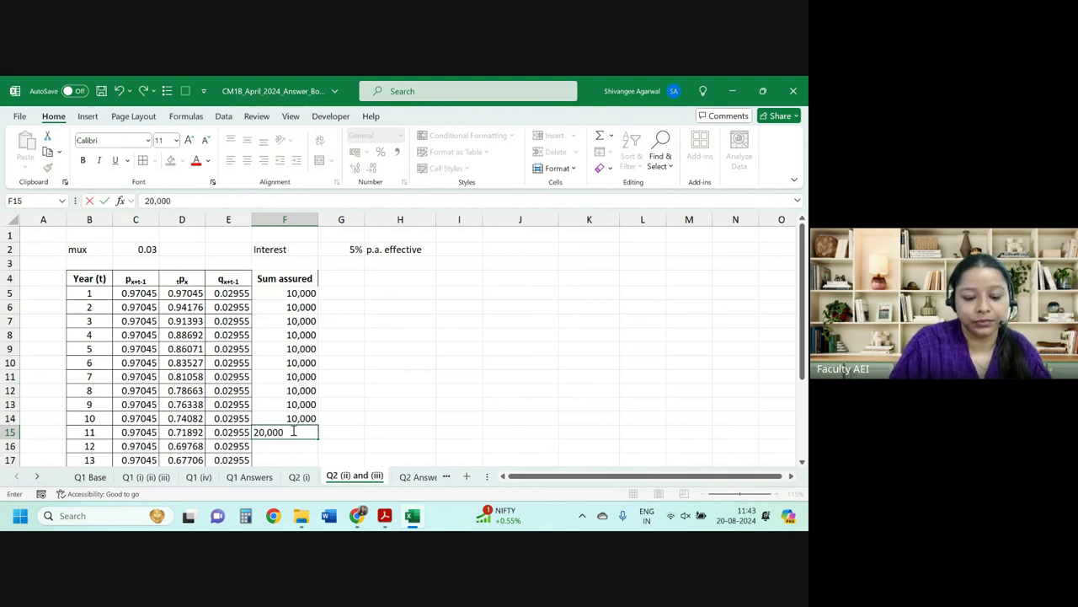
key("Return")
left_click(294, 432)
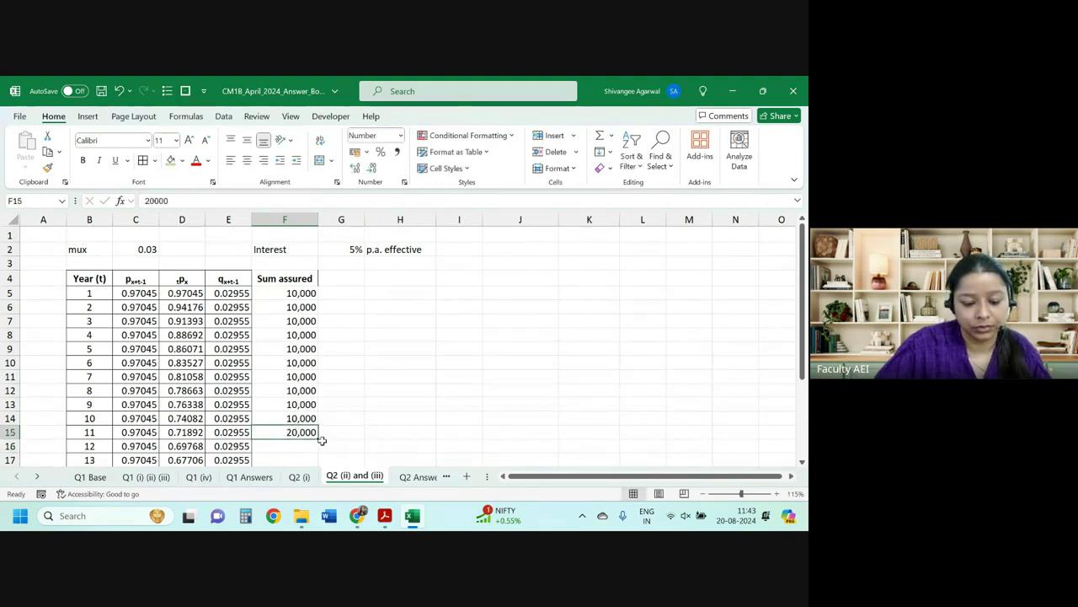
mouse_move(319, 438)
left_mouse_down()
mouse_move(319, 467)
mouse_move(305, 451)
left_mouse_up()
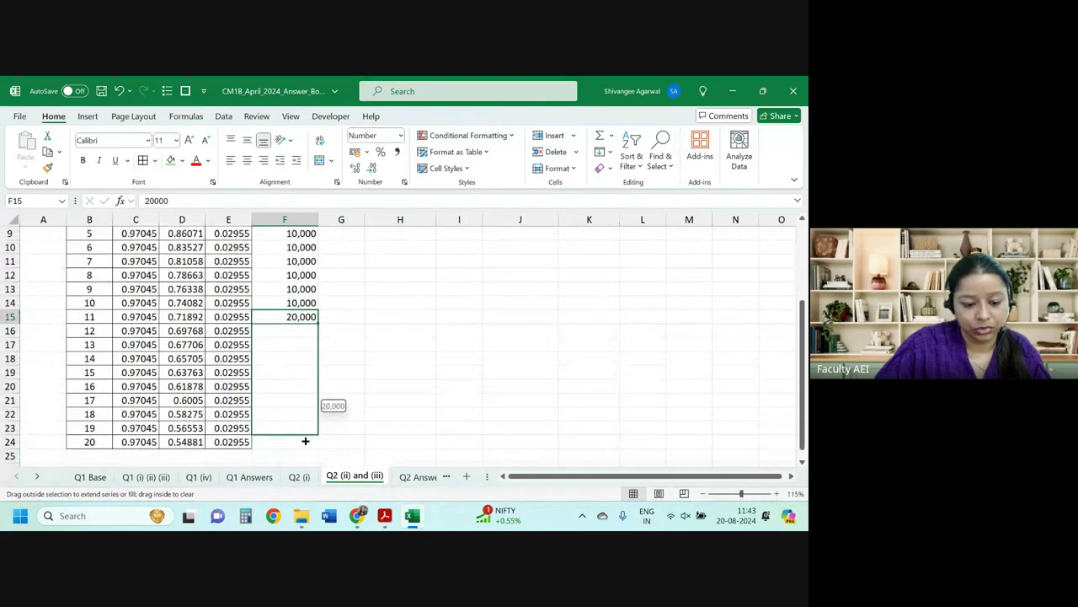
scroll(357, 379, "up", 3)
Shade the year 1 sum assured (10,000) and year 11 sum assured (20,000) cells pale yellow.
left_click(306, 292)
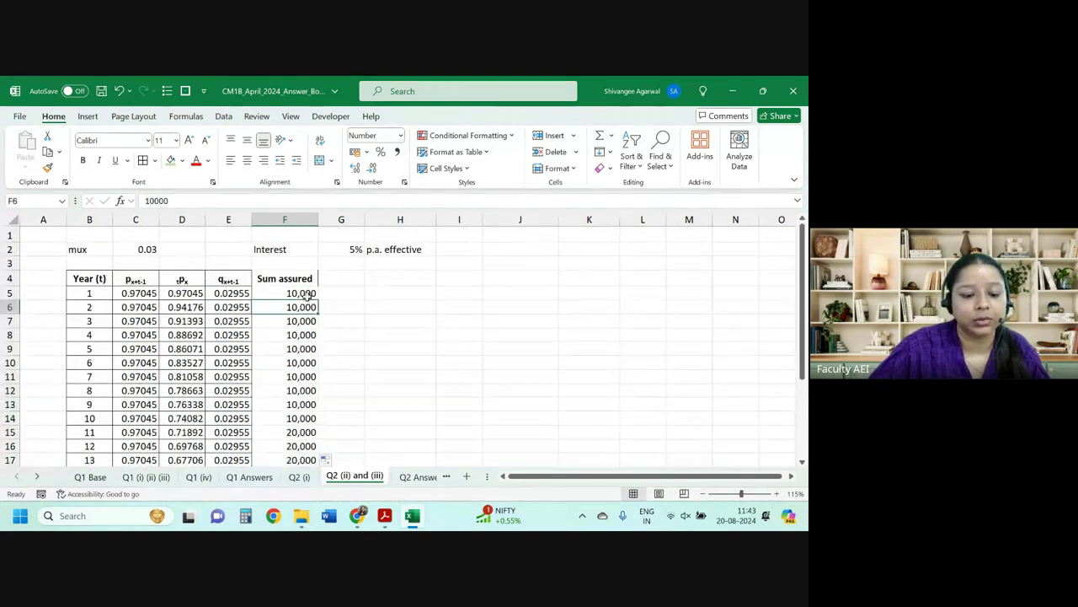
left_click(182, 160)
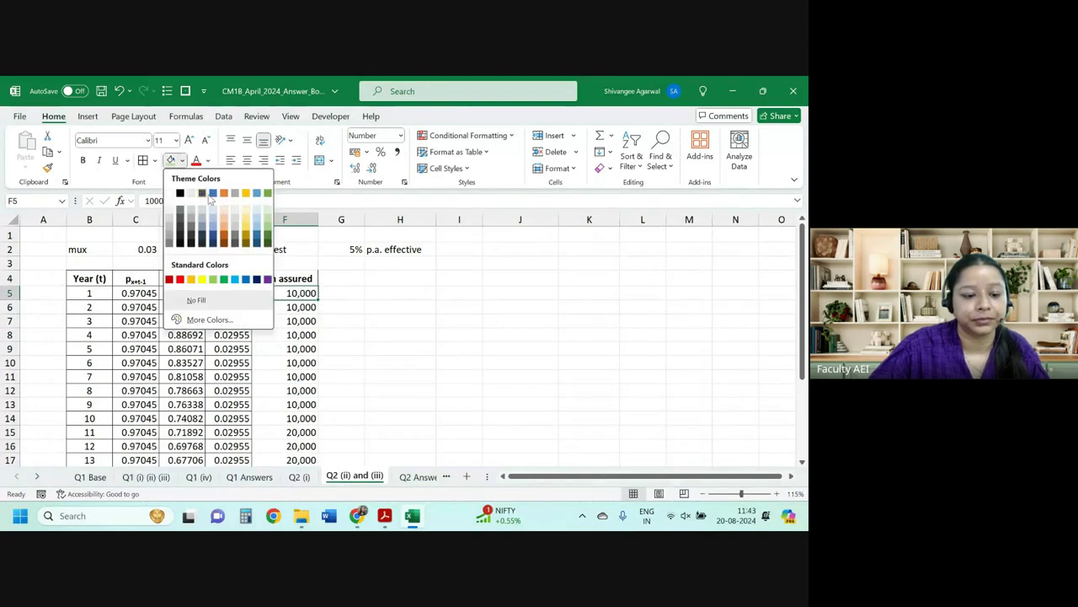
key("Escape")
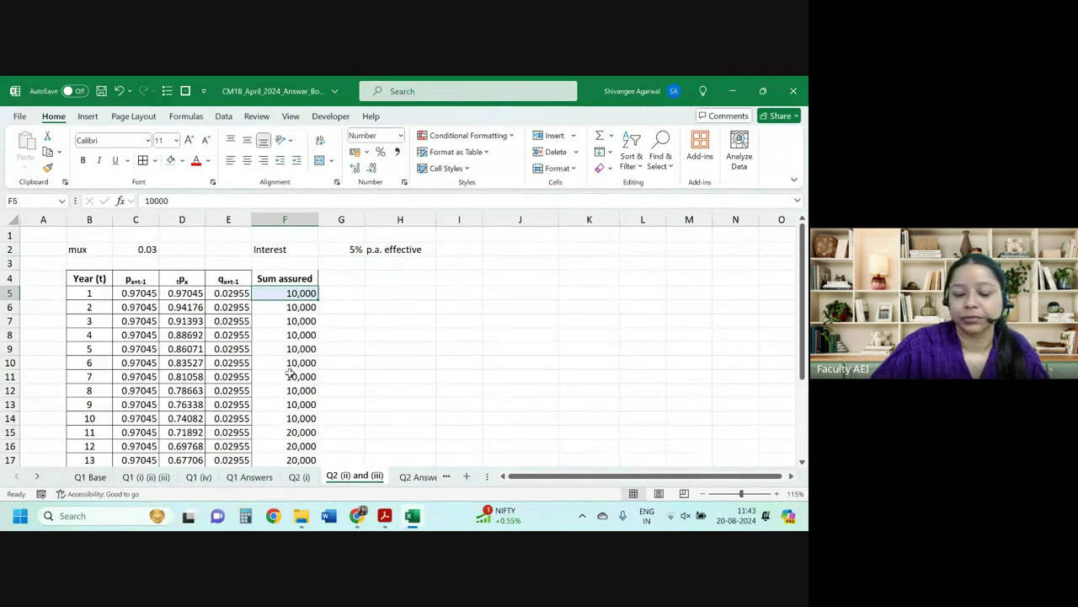
left_click(182, 160)
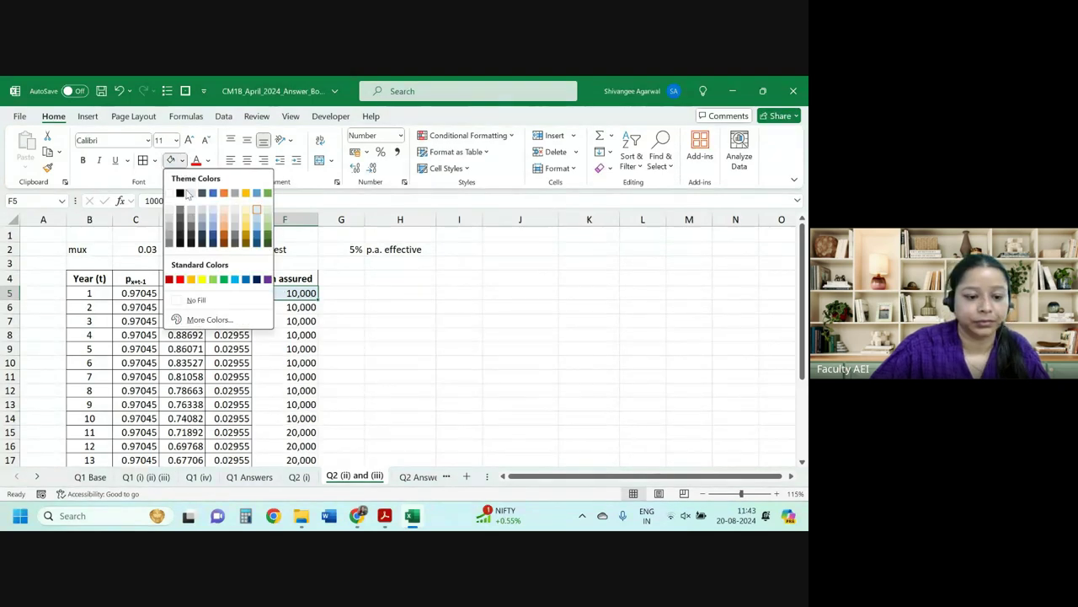
left_click(247, 204)
left_click(285, 431)
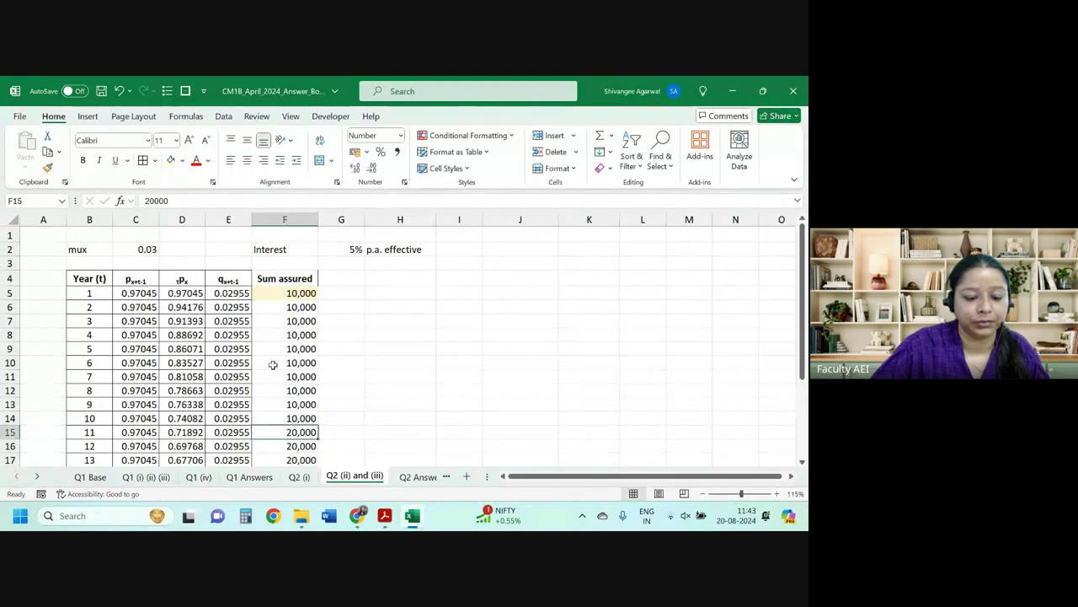
left_click(172, 161)
left_click(359, 278)
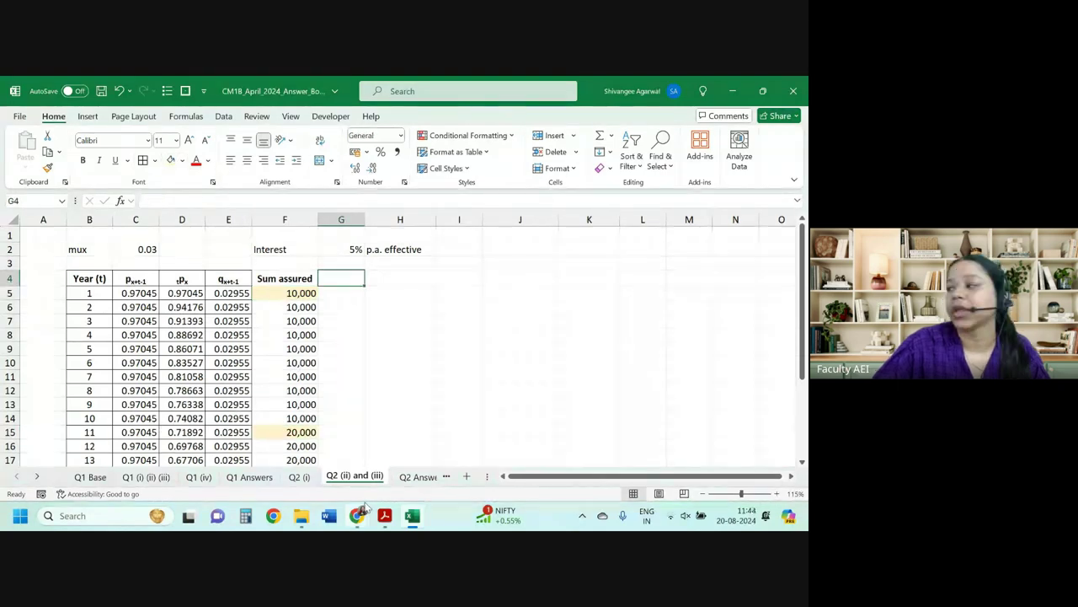
mouse_move(297, 514)
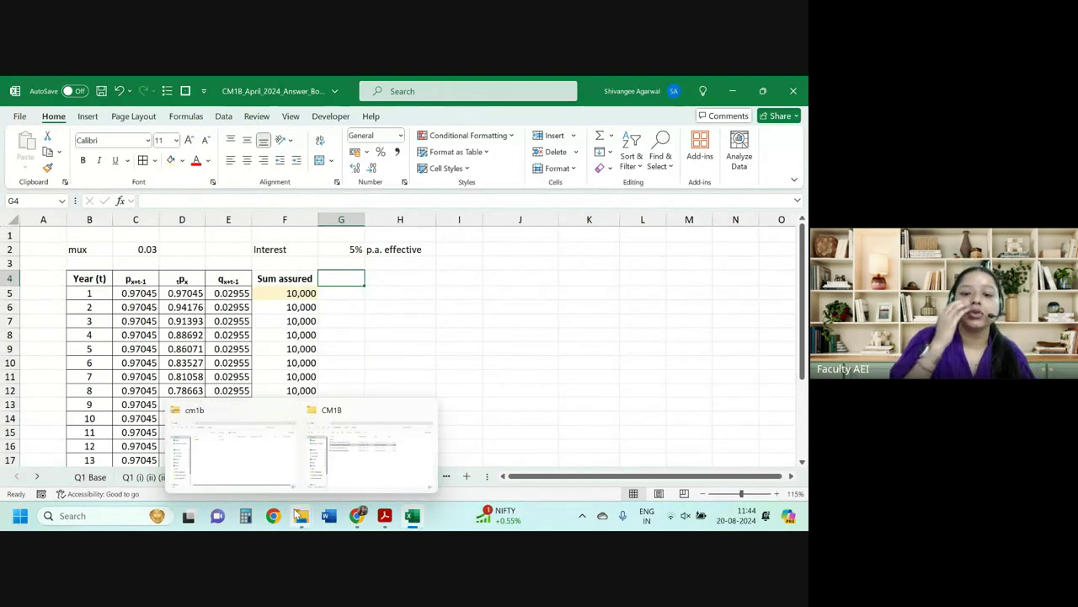
left_click(476, 321)
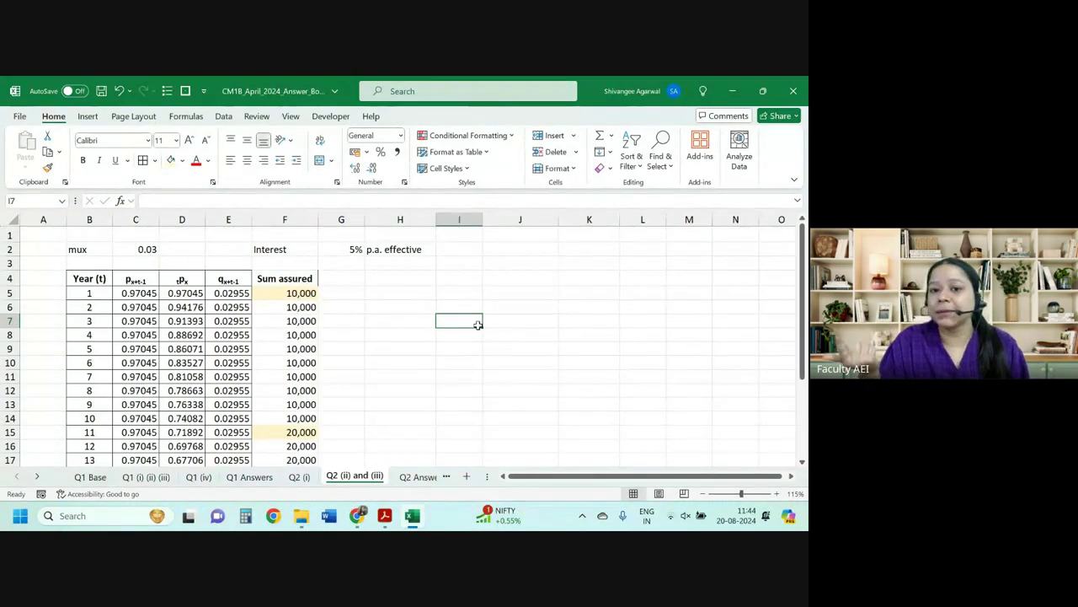
Head column G 'Discount factor', wrap the header row text, and widen column G.
left_click(360, 277)
type("Discount")
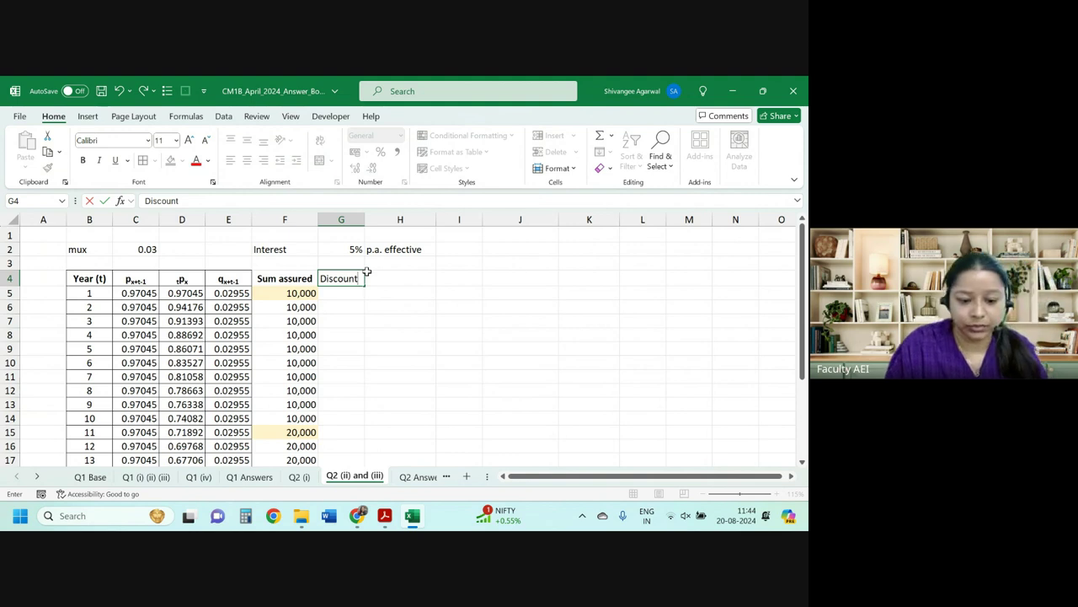
type(" factor")
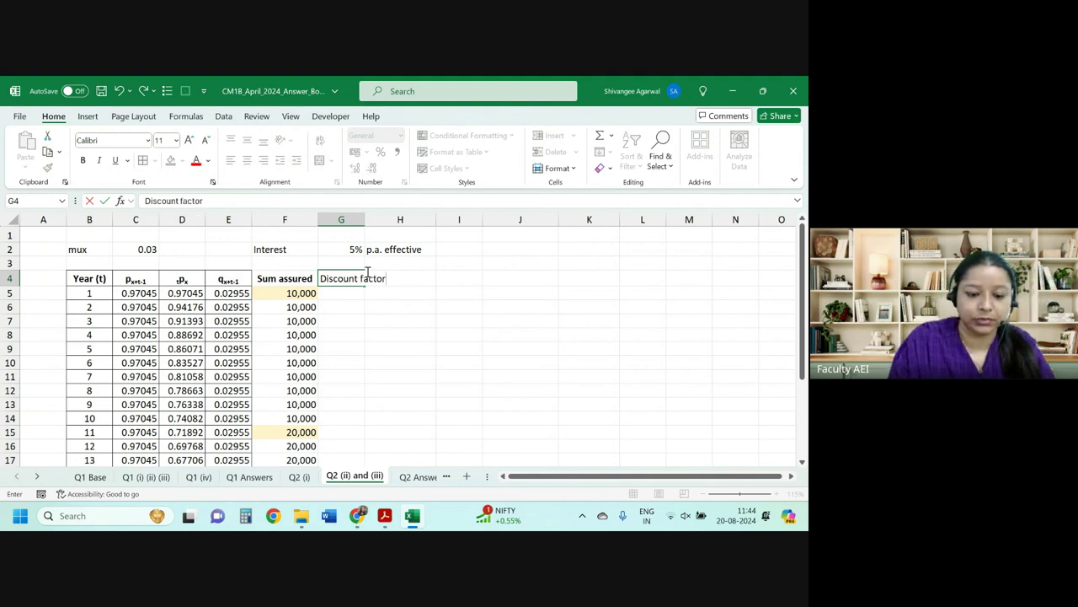
key("Return")
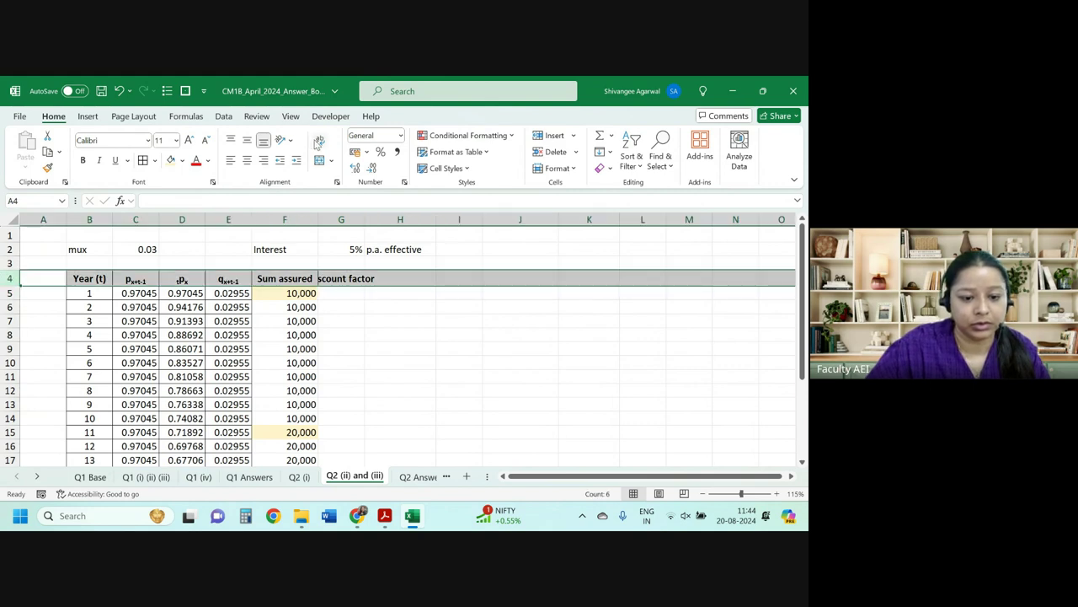
left_click(321, 142)
left_click(401, 377)
left_click(342, 306)
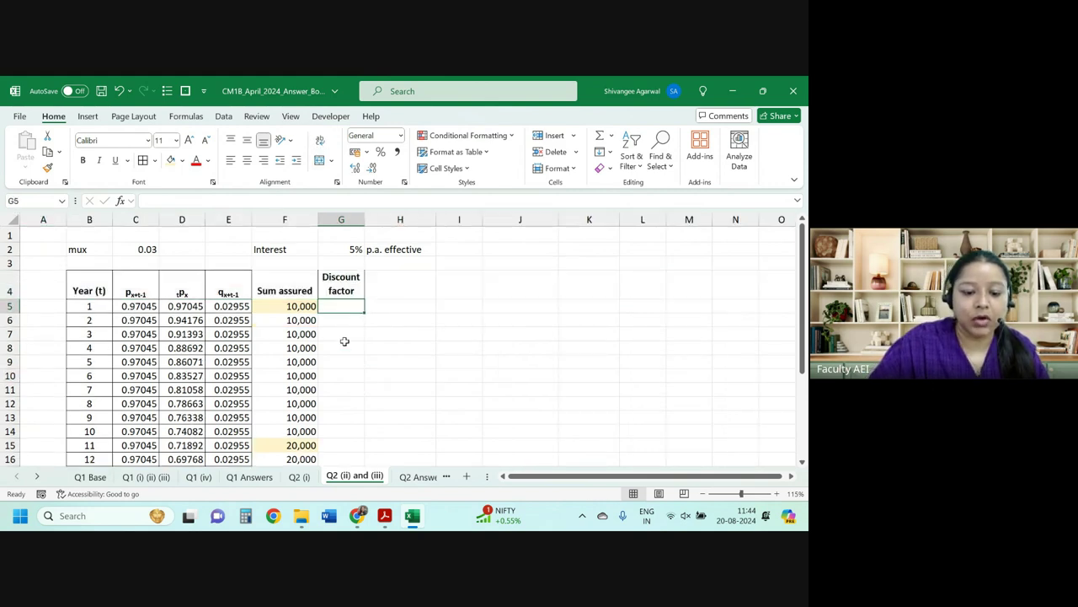
left_click_drag(364, 219, 376, 219)
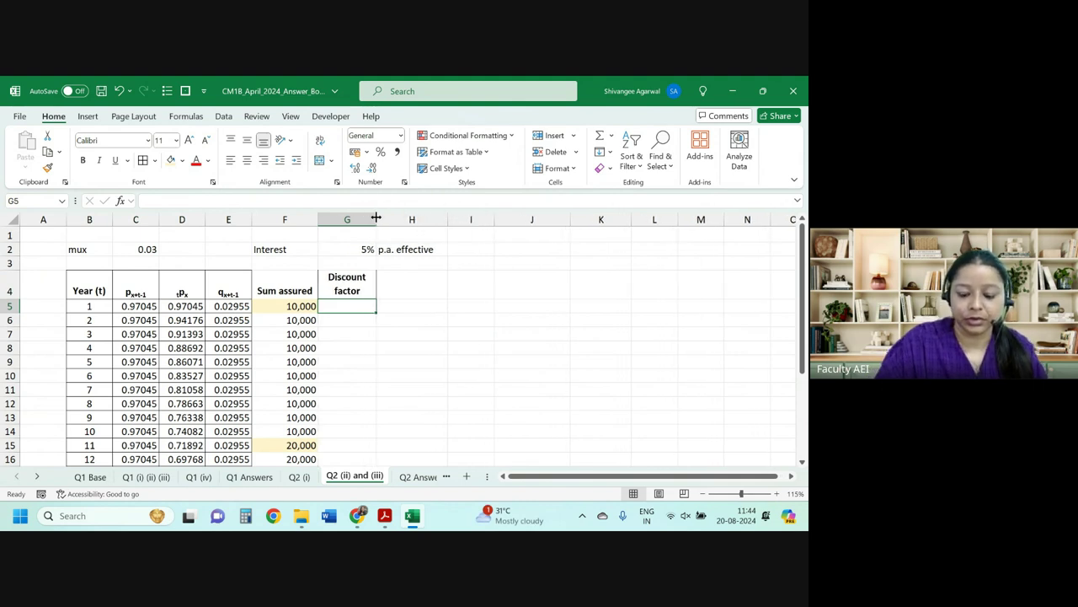
Fill the discount factors with =(1+$G$2)^-B5, one extra decimal, starting 0.952381.
type("=(1+")
key("Up")
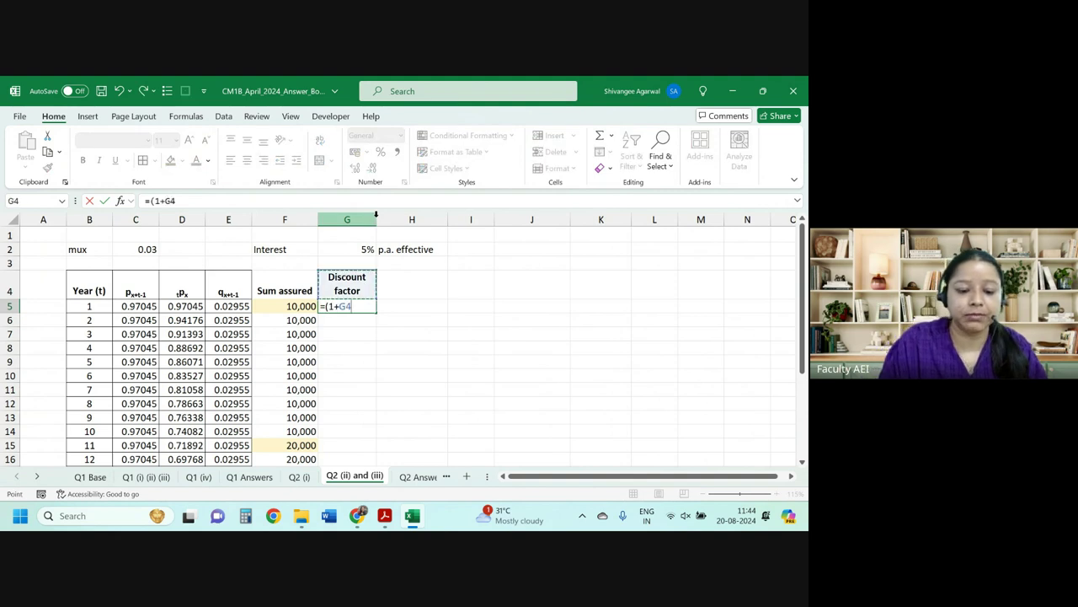
key("Up")
key("Up")
key("F4")
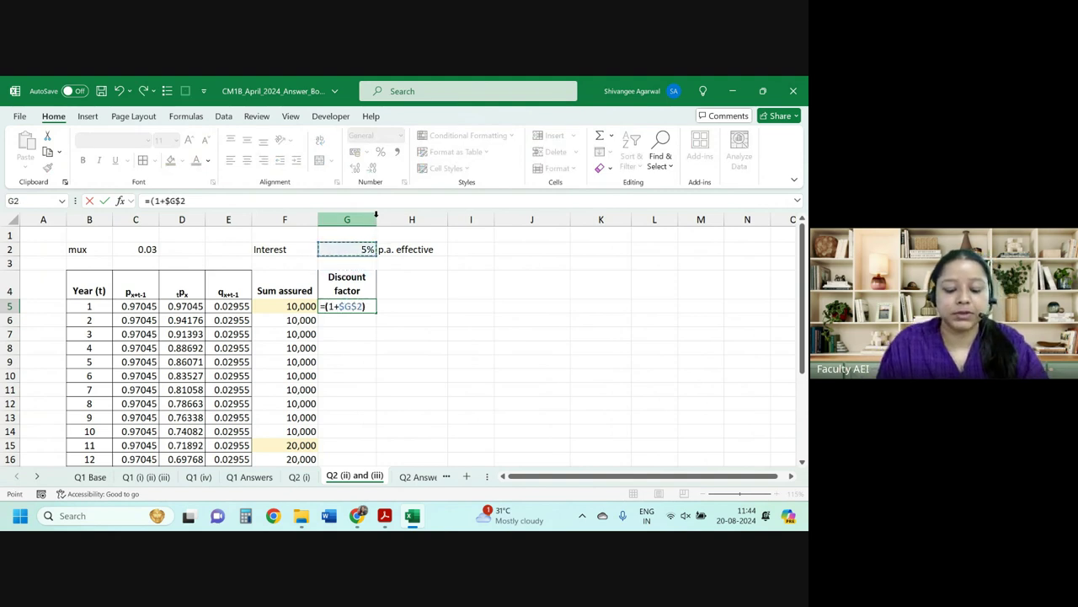
type("^")
key("Left")
key("Left")
key("Left")
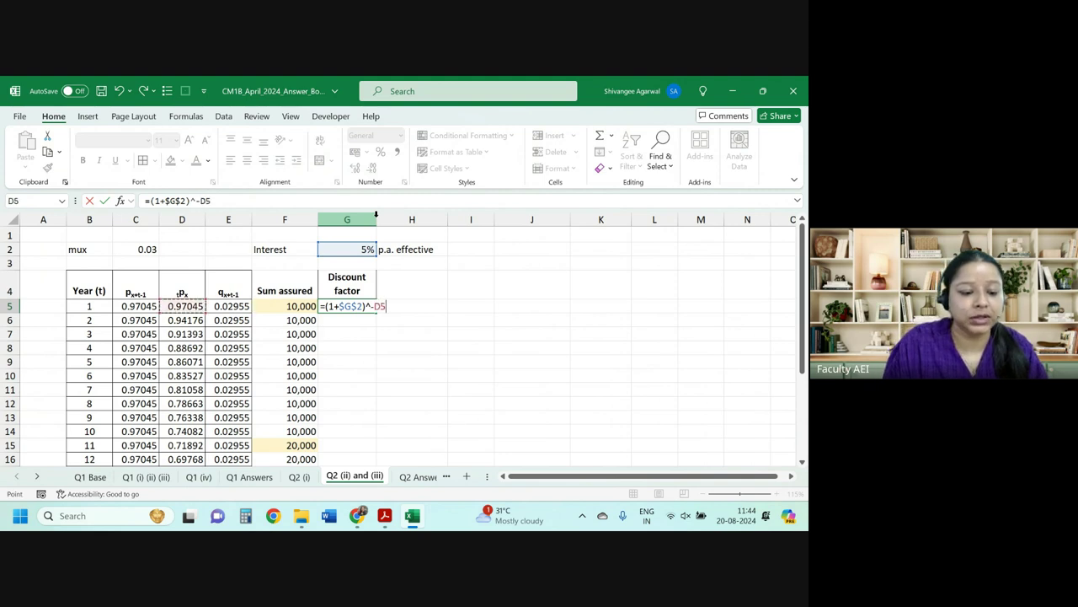
key("Left")
key("Left")
key("Return")
key("Up")
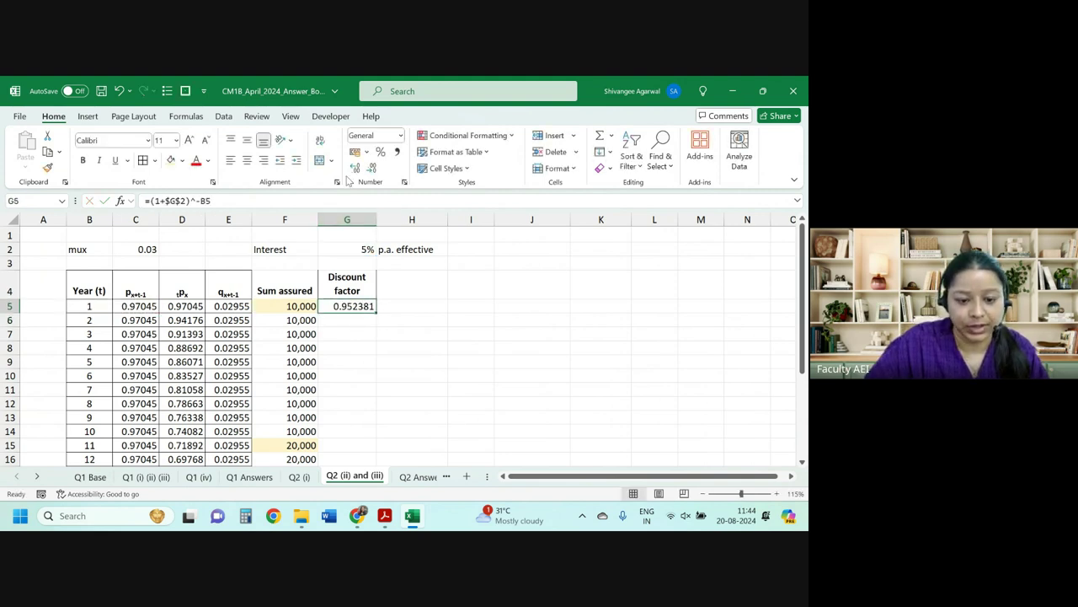
left_click(373, 167)
left_click(356, 168)
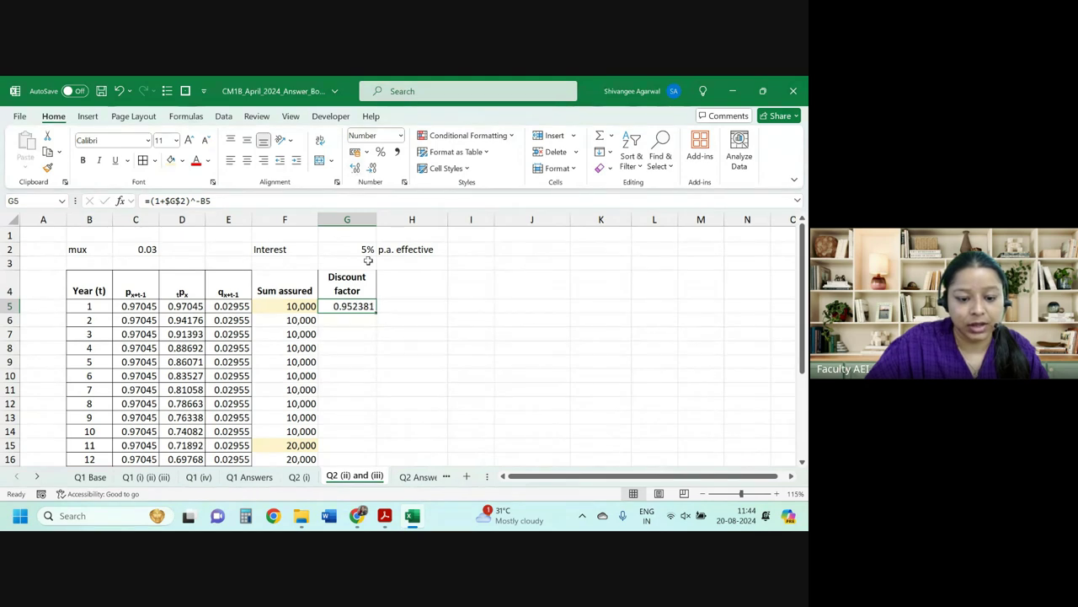
double_click(377, 314)
Head column H 'Probability' and adjust its width.
left_click(442, 295)
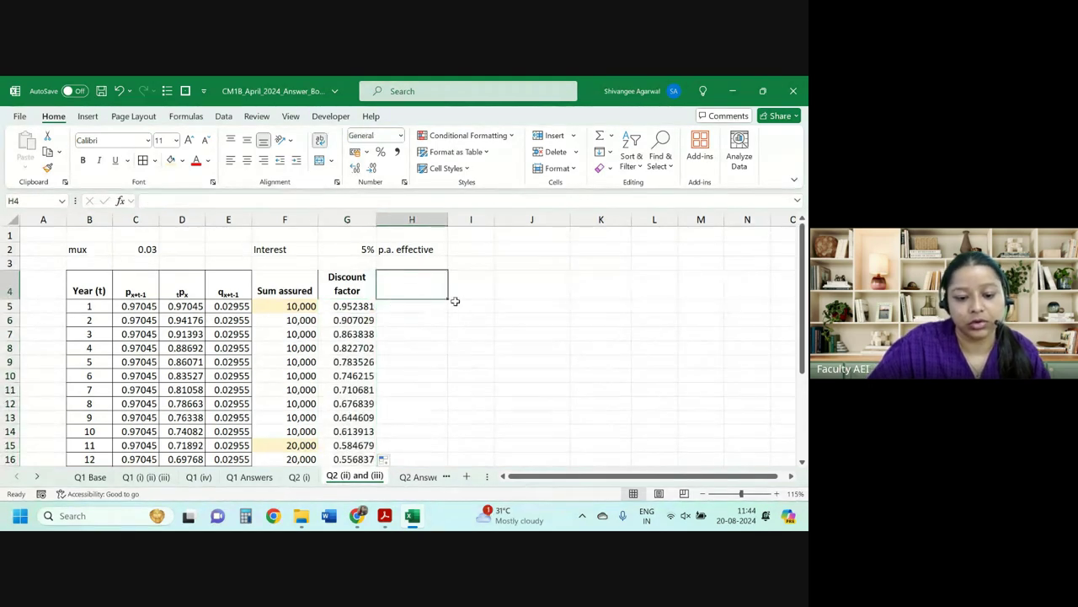
type("Probabil")
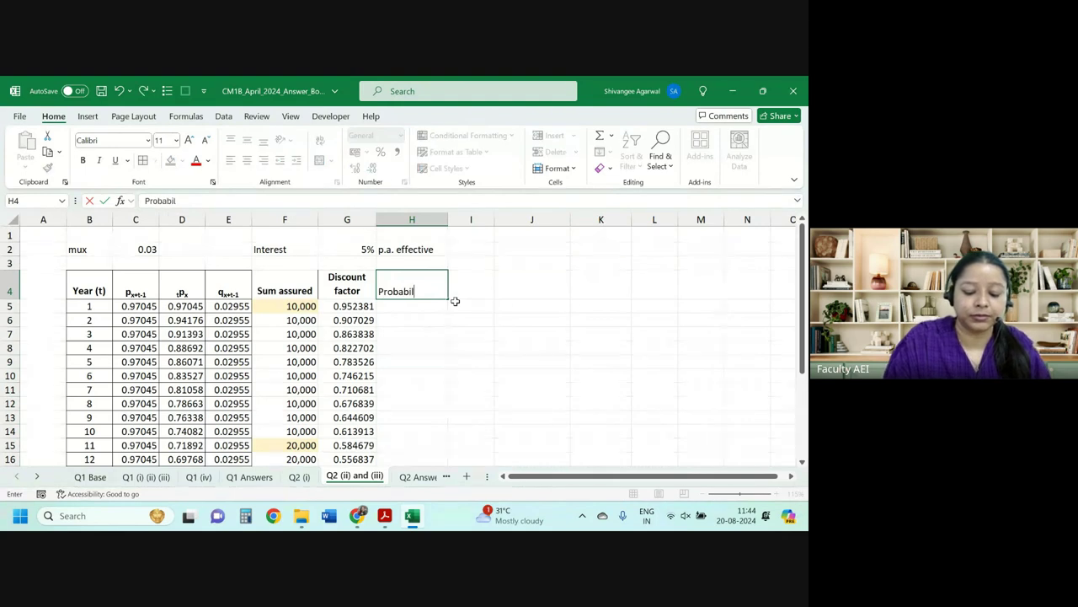
type("ity")
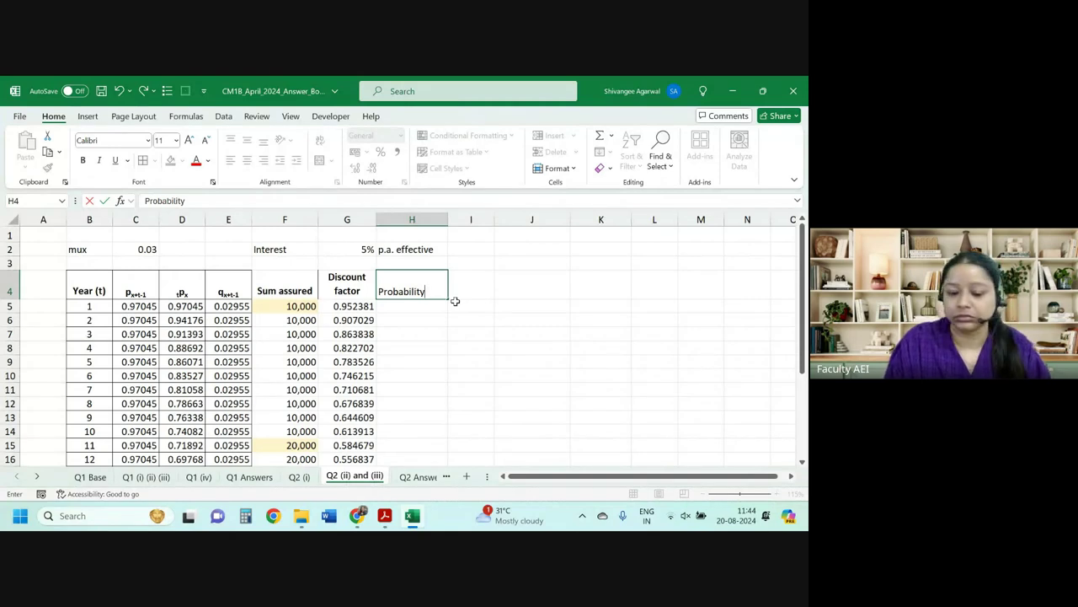
key("Return")
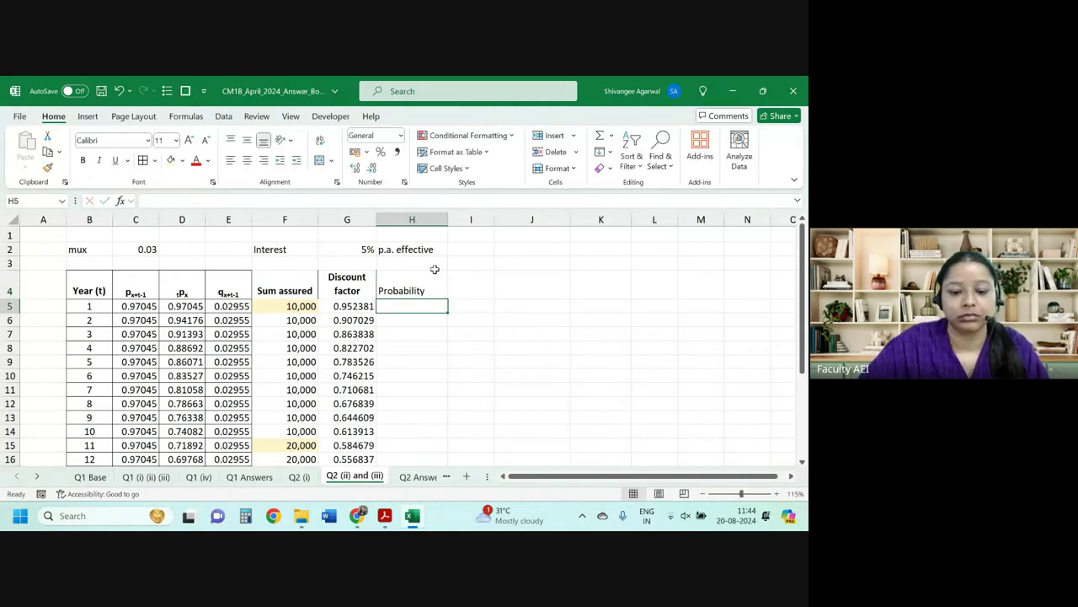
left_click_drag(447, 220, 436, 220)
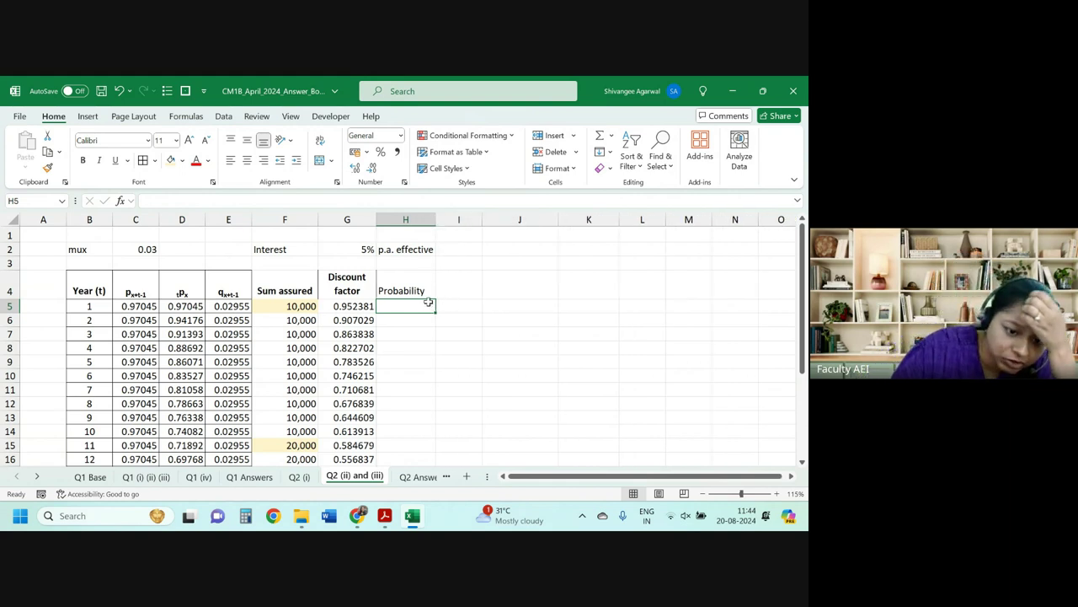
Bold the header row and set the year 1 probability in H5 to =E5.
left_click(10, 290)
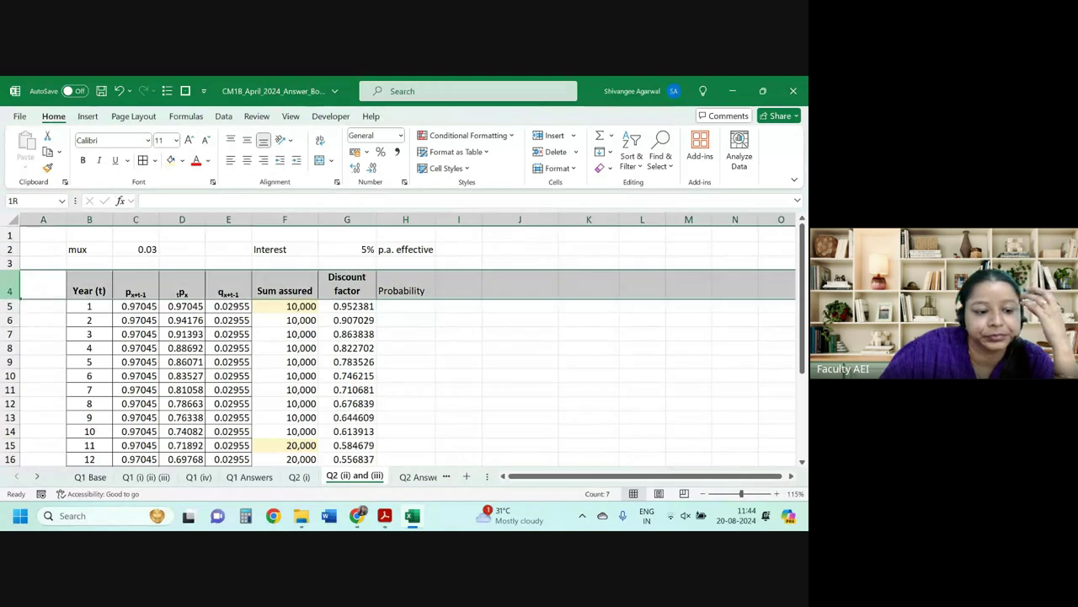
left_click(84, 161)
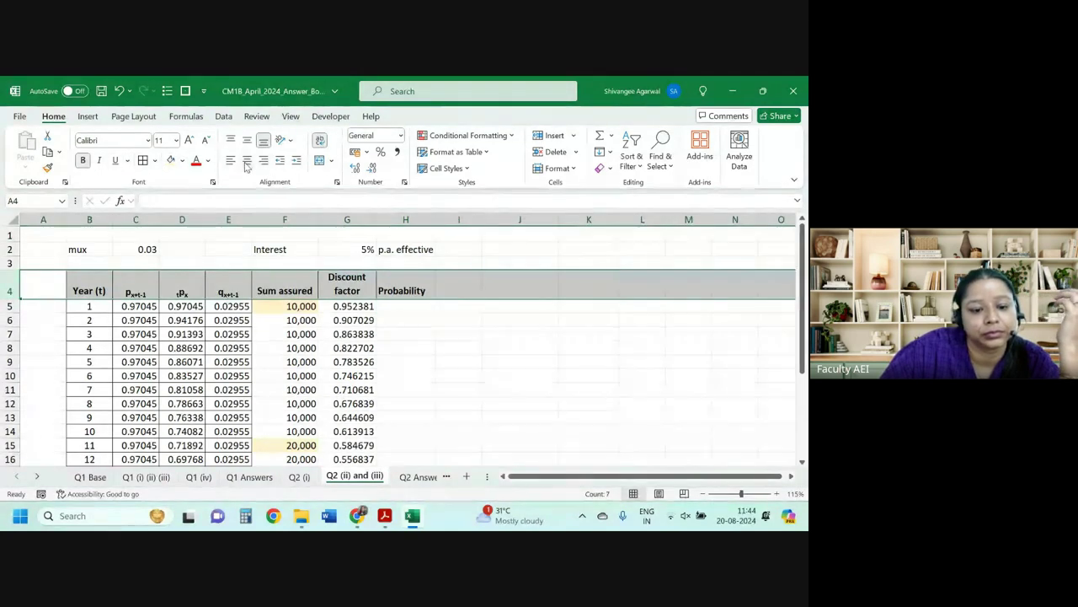
left_click(406, 310)
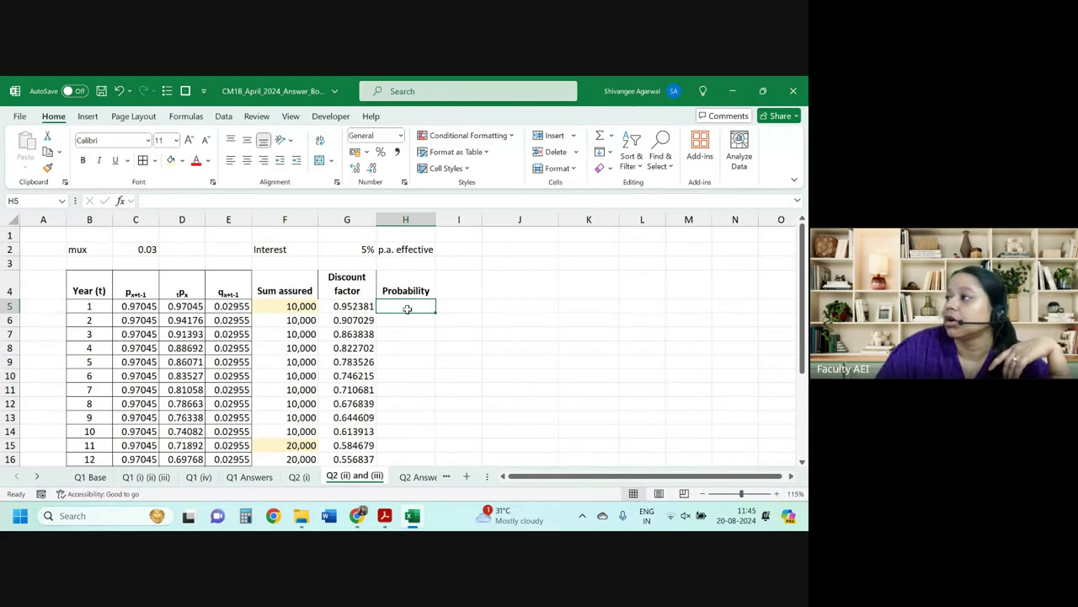
type("=")
key("Left")
key("Left")
key("Left")
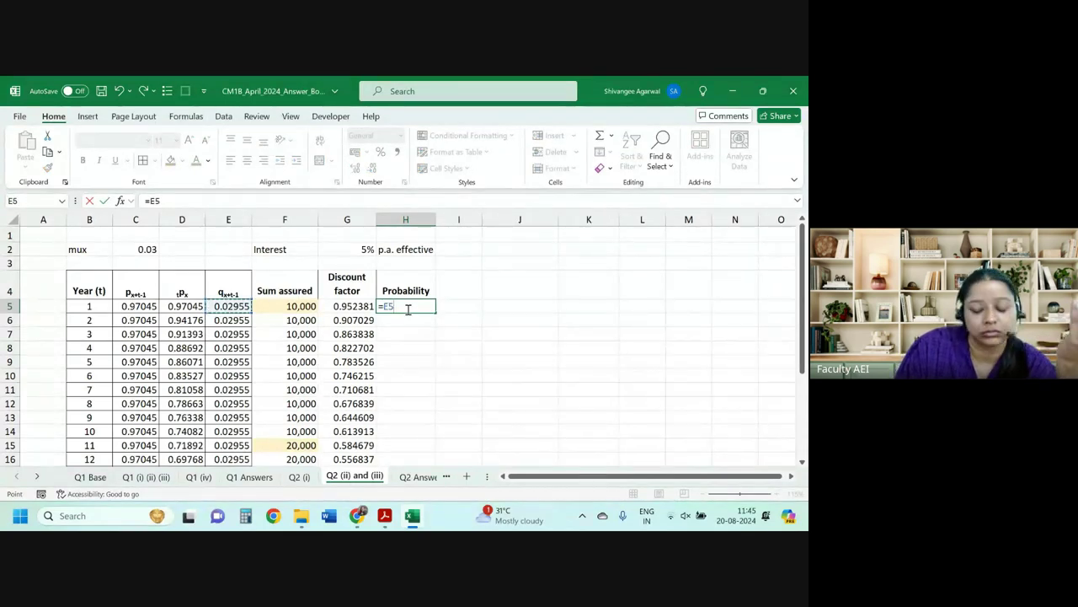
key("Return")
Enter =D5*E6 in H6 and fill the probability formula down all 20 years.
type("=")
key("Up")
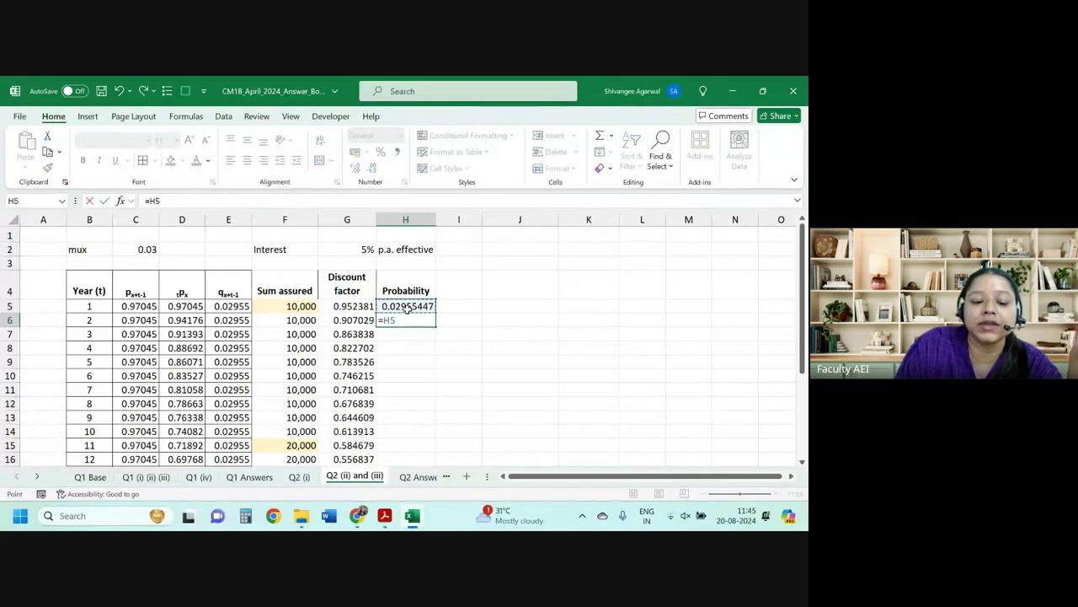
key("Left")
key("Left")
key("Left")
key("Left")
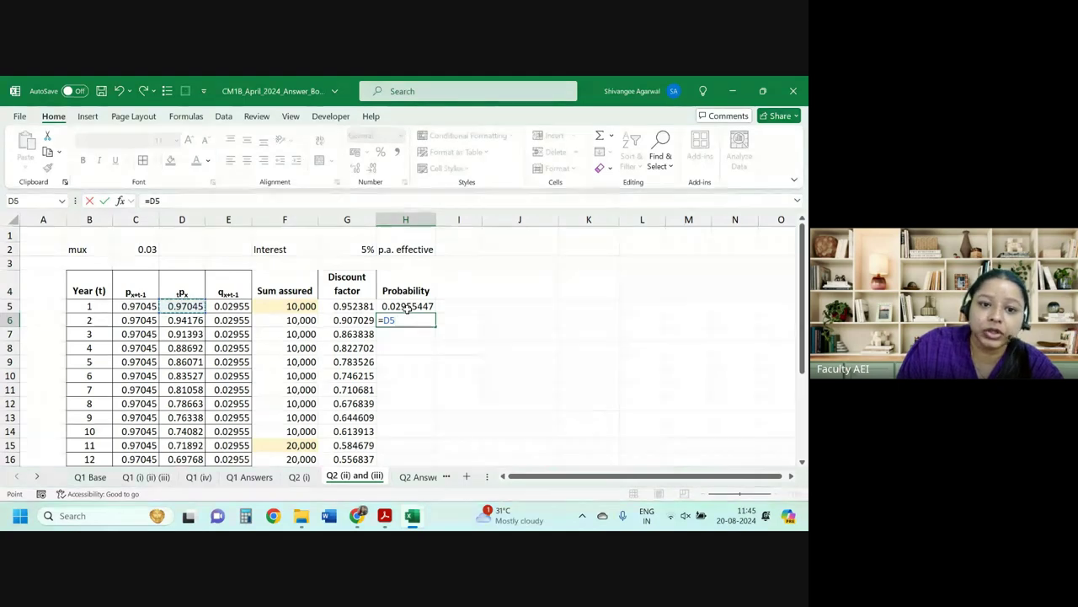
type("*")
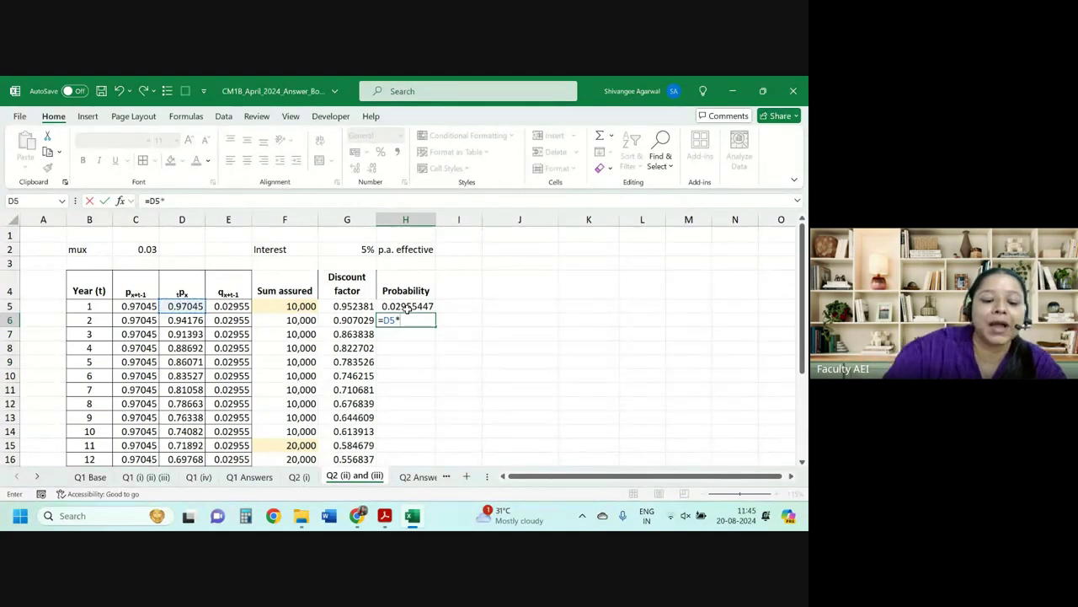
left_click(242, 321)
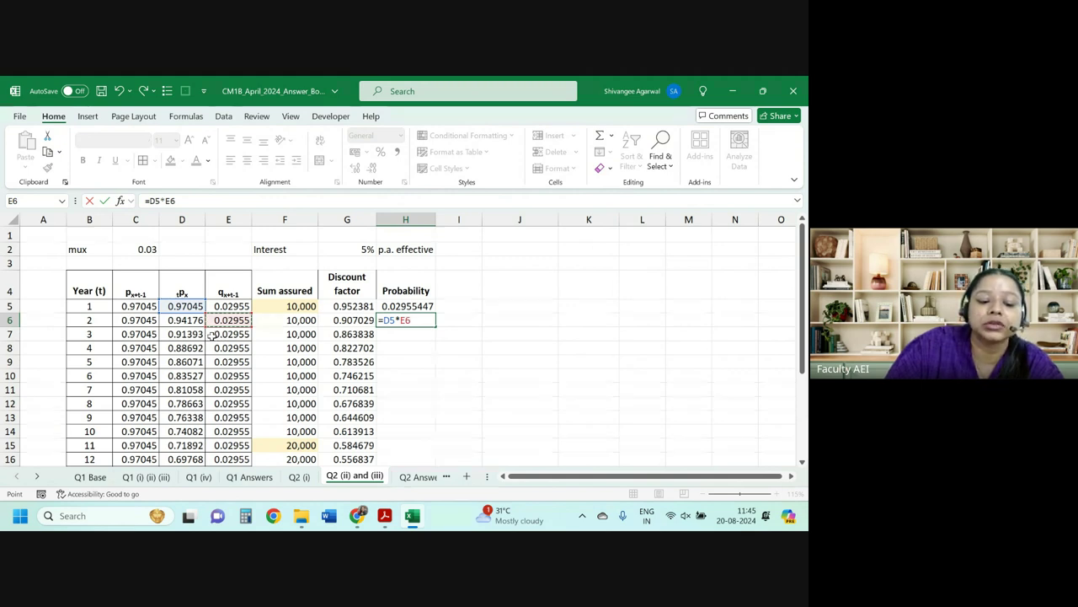
key("Return")
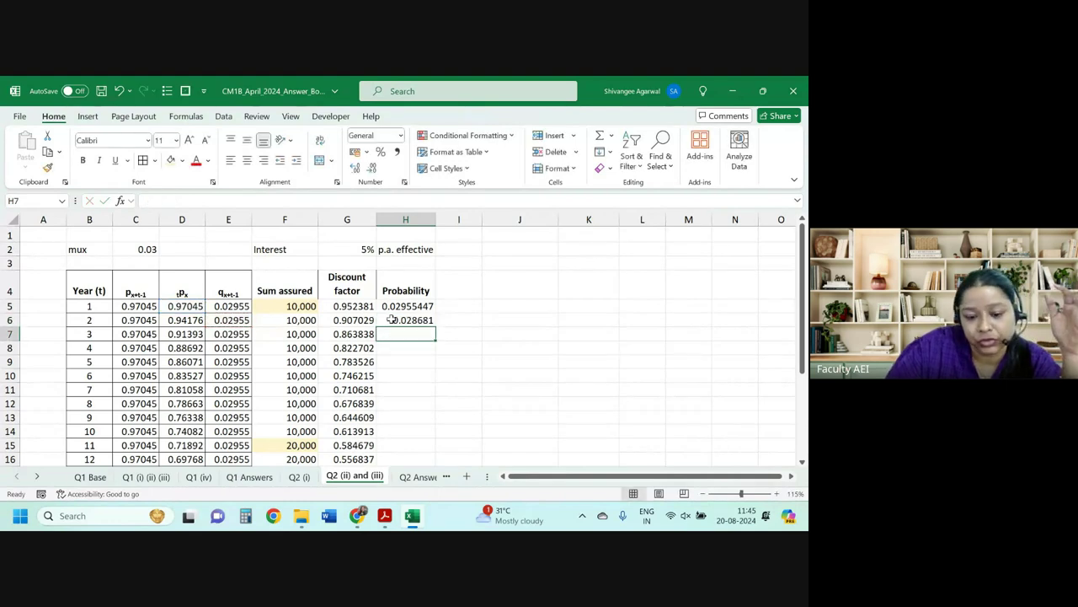
left_click(391, 320)
double_click(436, 328)
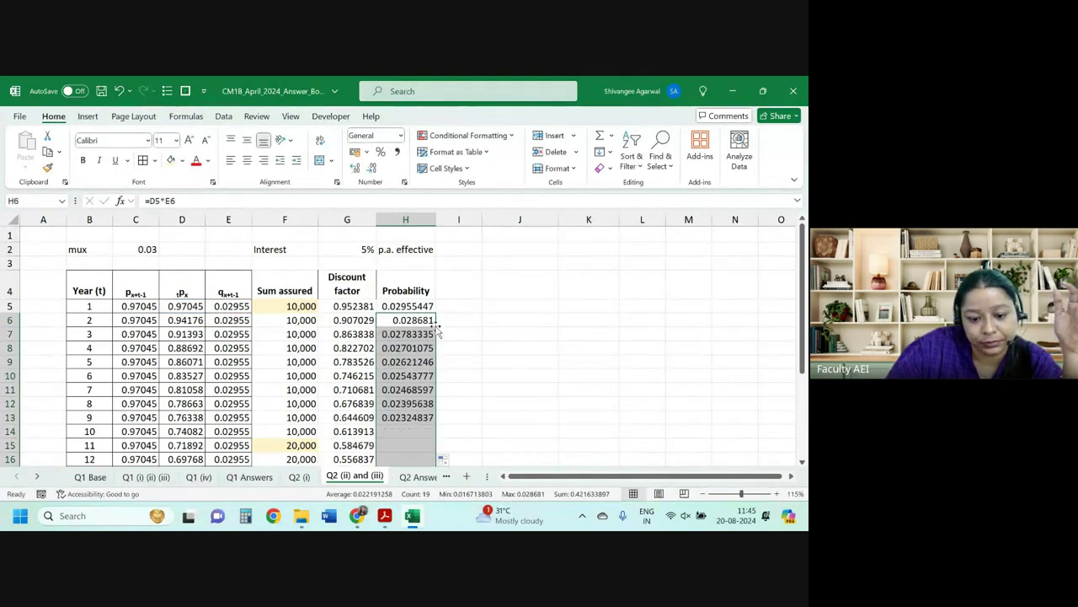
Show the probability column to six decimals, starting 0.029554.
left_click(371, 167)
left_click(410, 305)
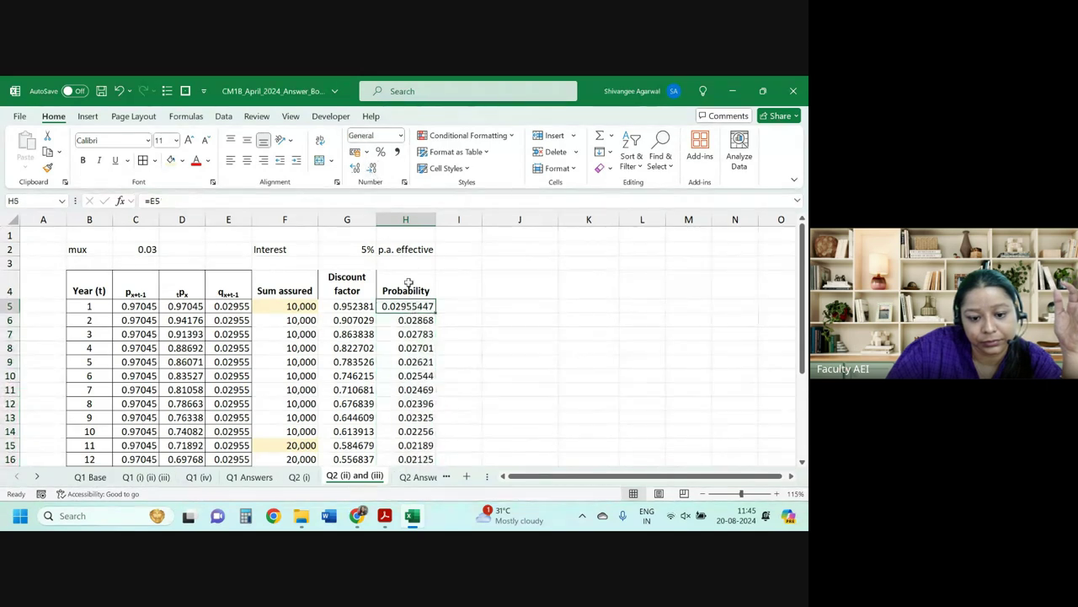
left_click(372, 167)
left_click(372, 168)
left_click(372, 167)
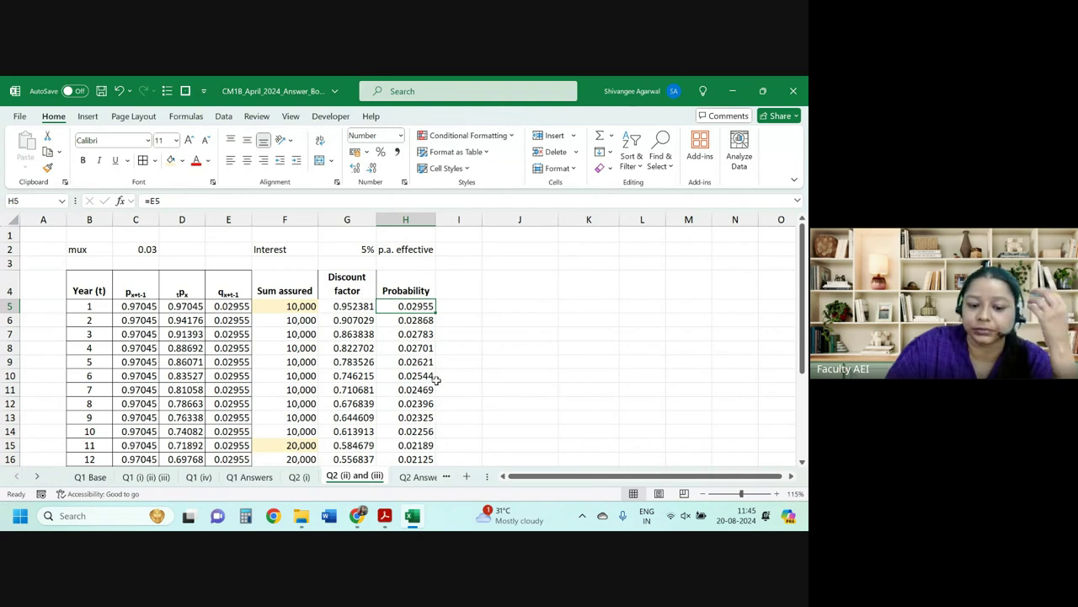
key("ctrl+z")
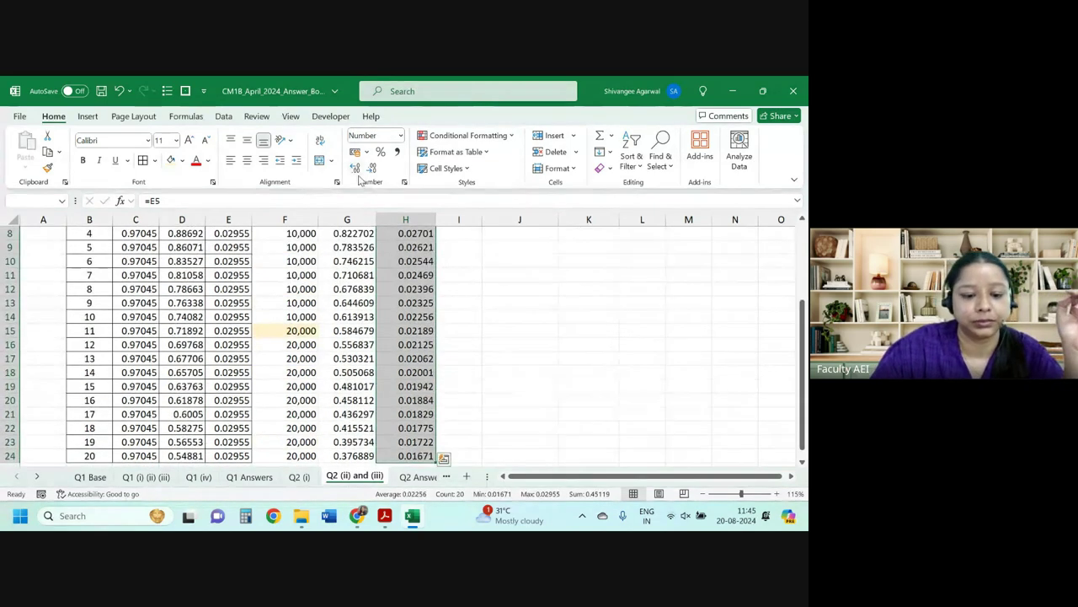
scroll(438, 379, "up", 3)
left_click(465, 294)
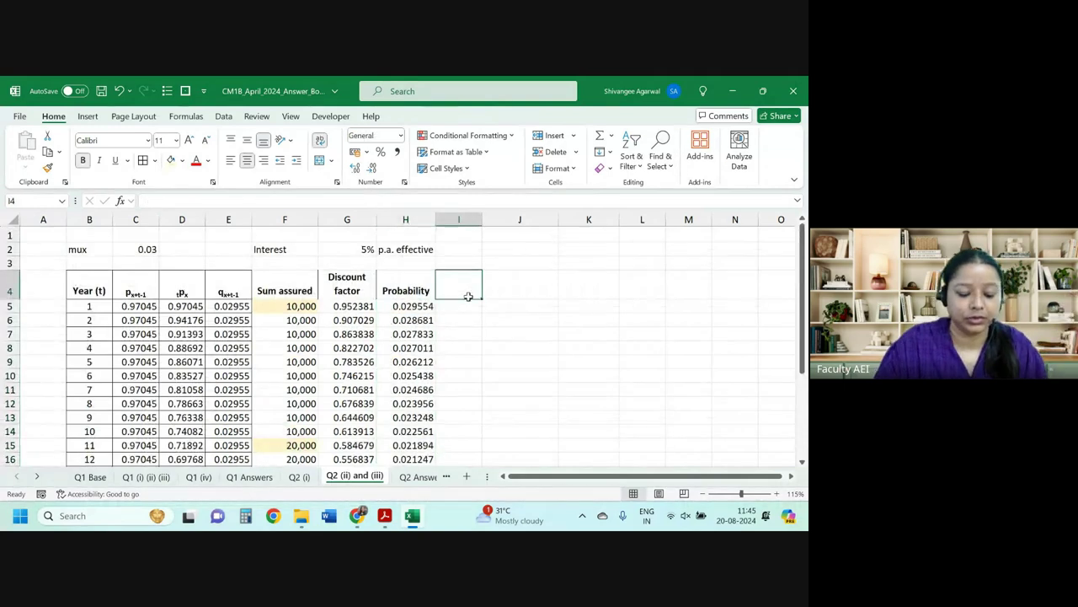
Head column I 'EPV[death benefit]' and widen the column.
type("EPV")
key("Return")
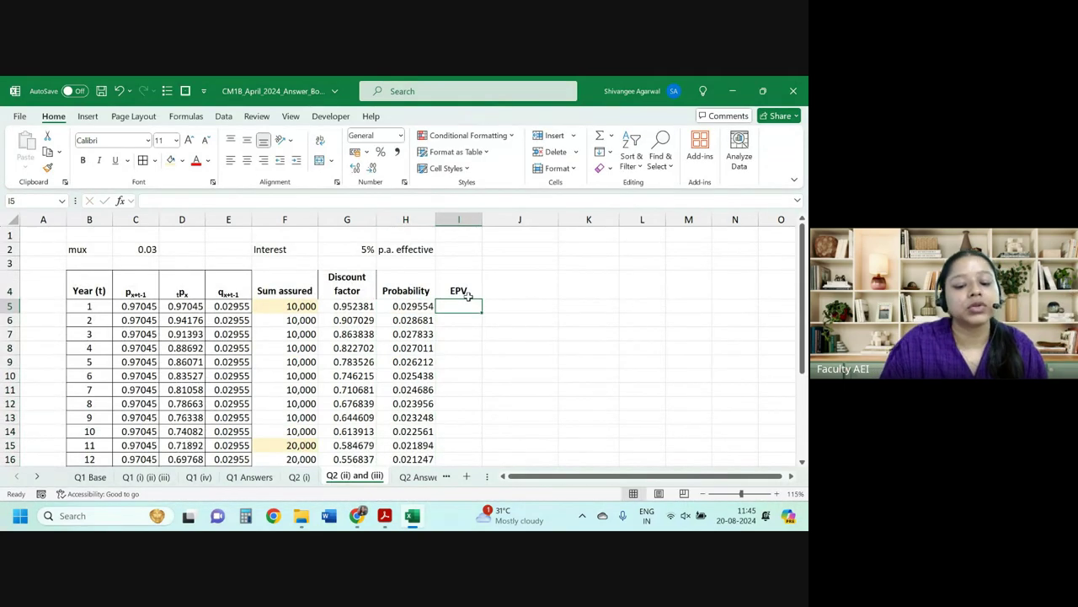
left_click_drag(482, 219, 492, 219)
left_click(459, 288)
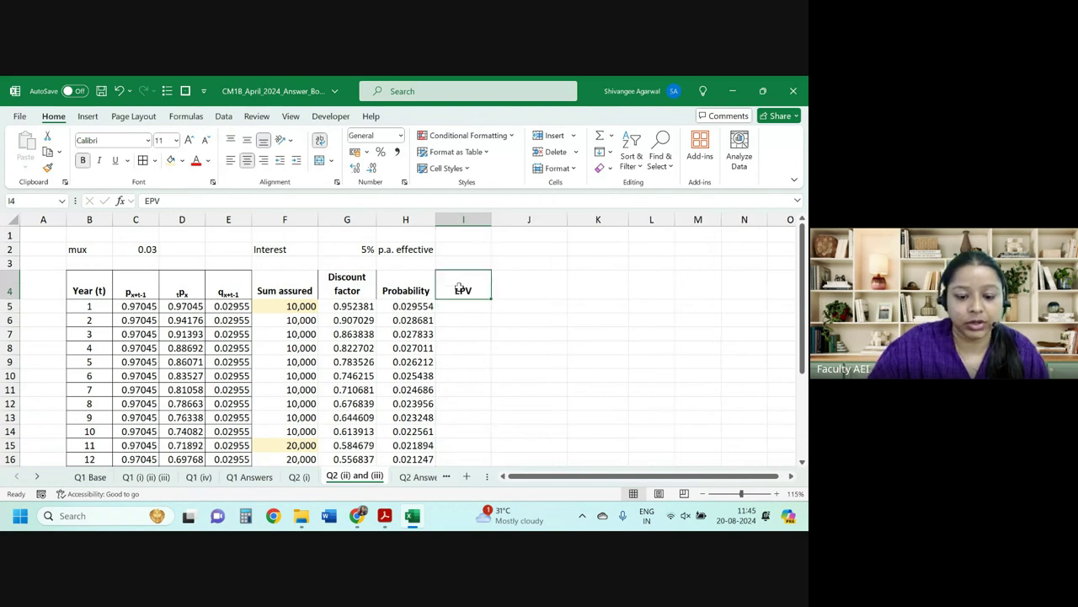
left_click(169, 200)
type("[ death")
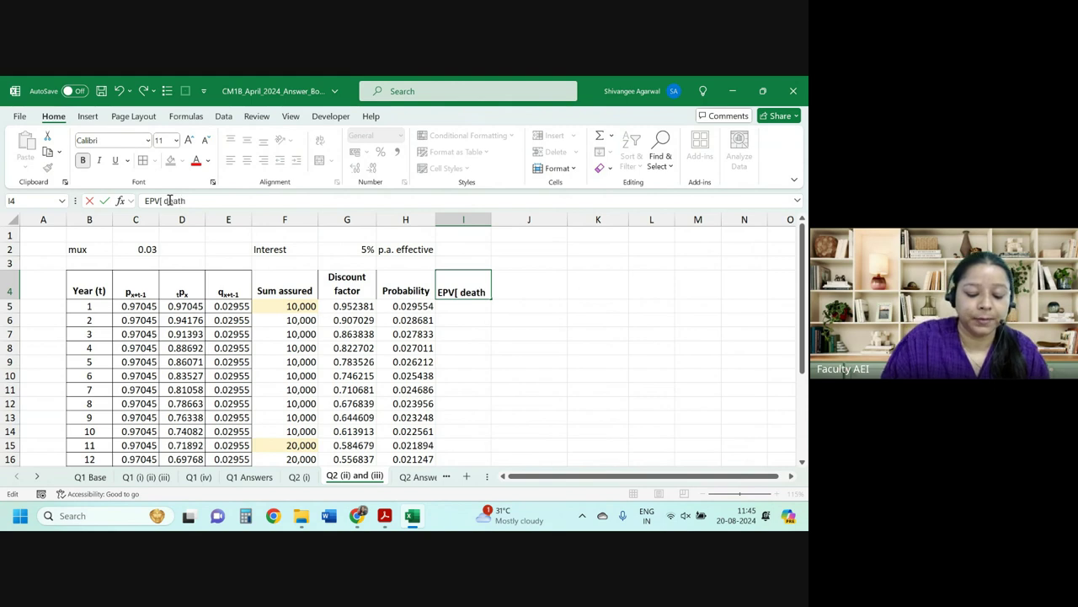
type("benfit")
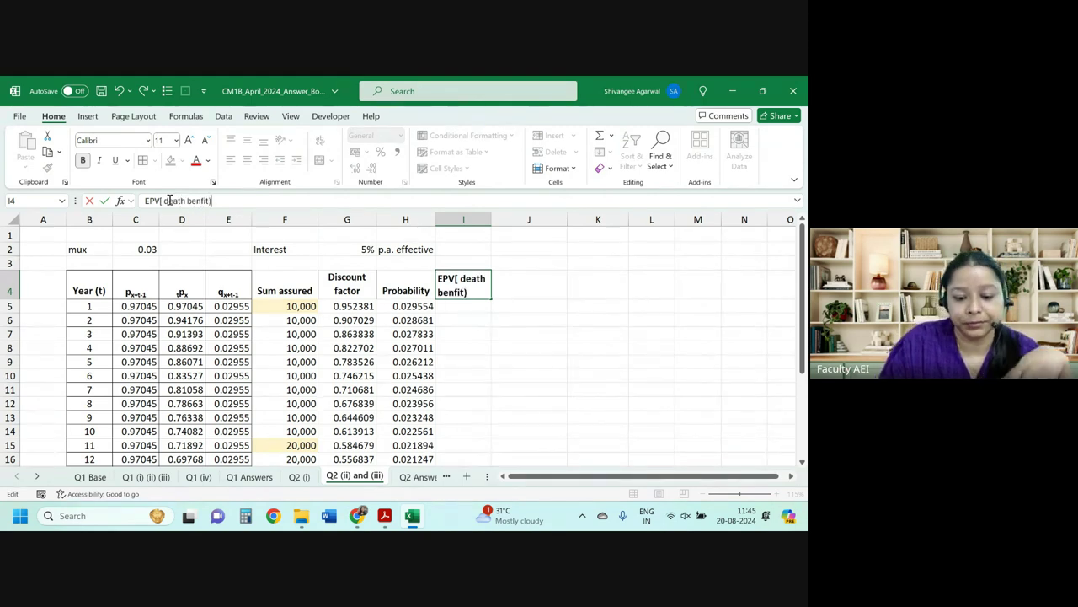
key("BackSpace")
type("]")
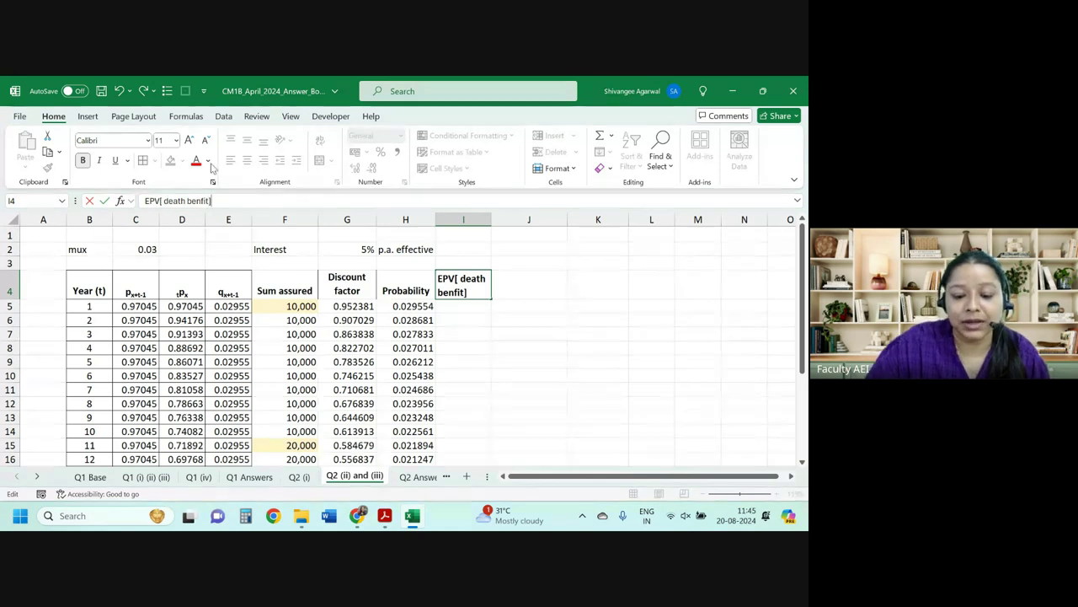
left_click(461, 281)
key("BackSpace")
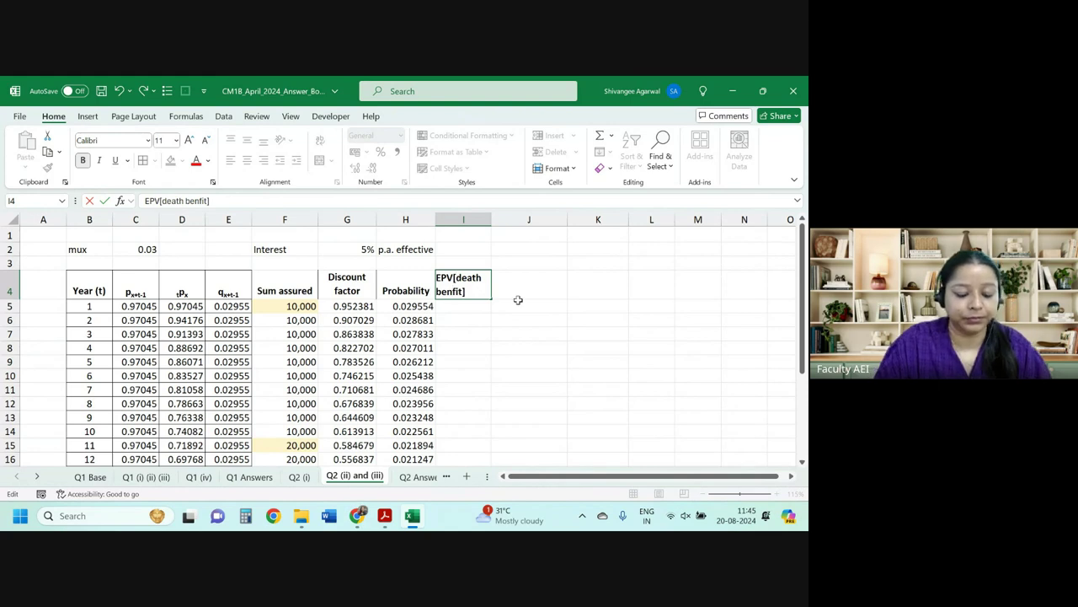
key("Return")
Check the table's end around B24:B26, then choose I5 for the first death benefit value.
scroll(517, 300, "down", 3)
scroll(295, 320, "down", 3)
left_click_drag(90, 321, 100, 347)
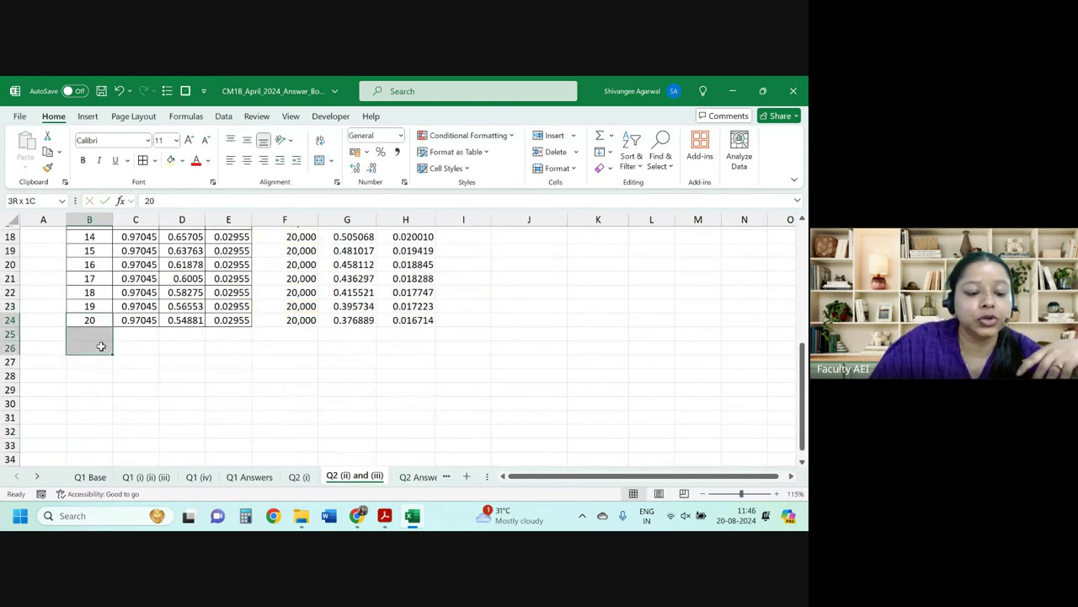
scroll(380, 351, "up", 6)
left_click(465, 307)
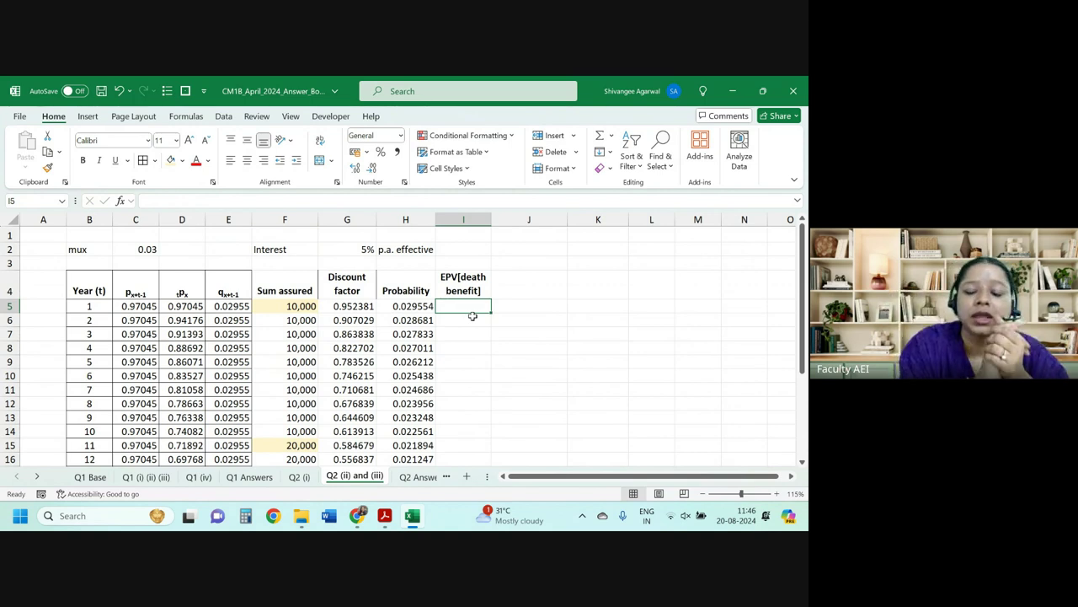
Fill I5:I24 with =F5*G5*H5, shown to 2 decimals, starting 281.47.
type("=")
key("Left")
key("Left")
key("Left")
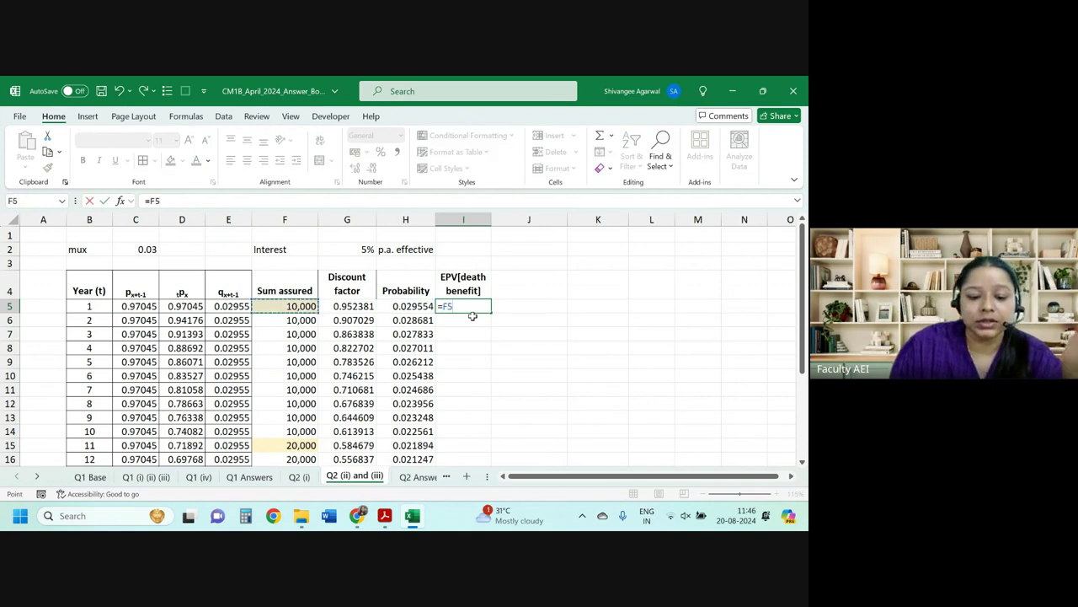
type("*")
key("Left")
key("Left")
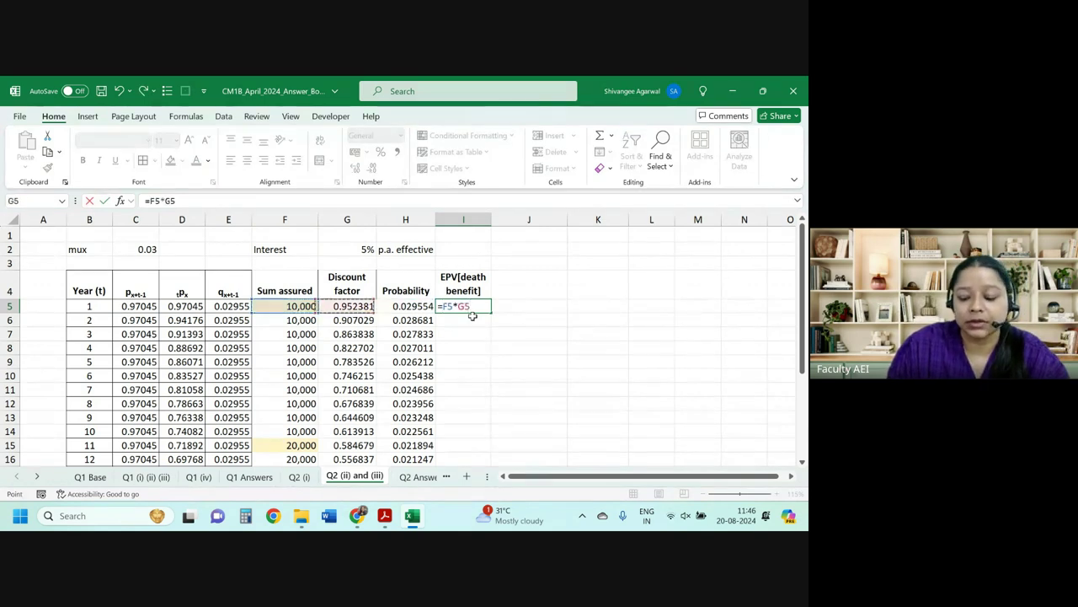
type("*")
key("Left")
key("ctrl+Return")
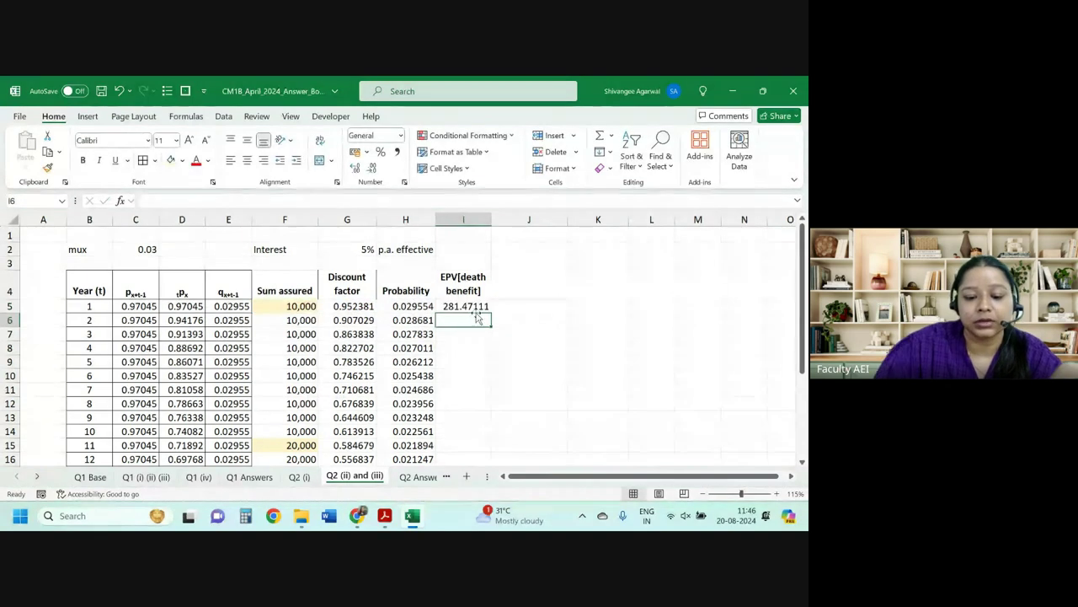
double_click(491, 312)
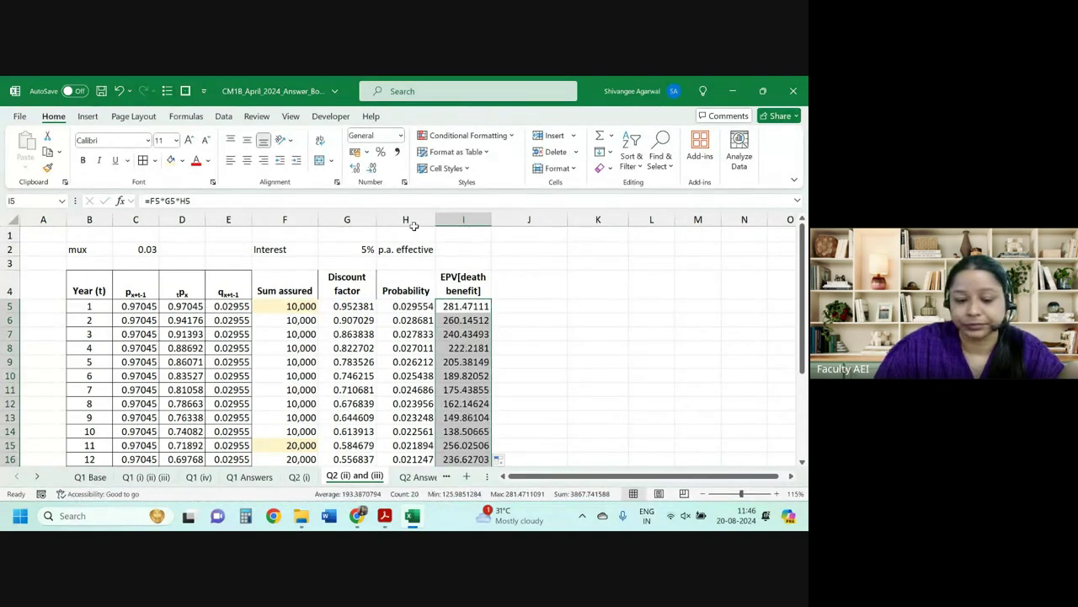
left_click(371, 167)
left_click(371, 168)
left_click(372, 168)
Copy the EPV[death benefit] heading from I4 into J4.
left_click(528, 289)
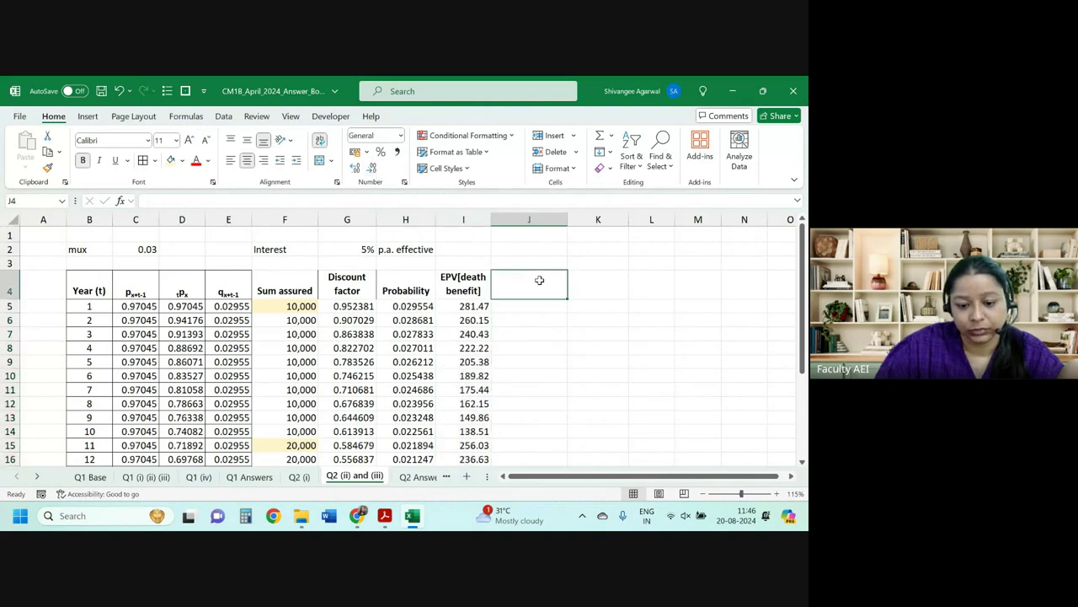
key("Left")
key("ctrl+c")
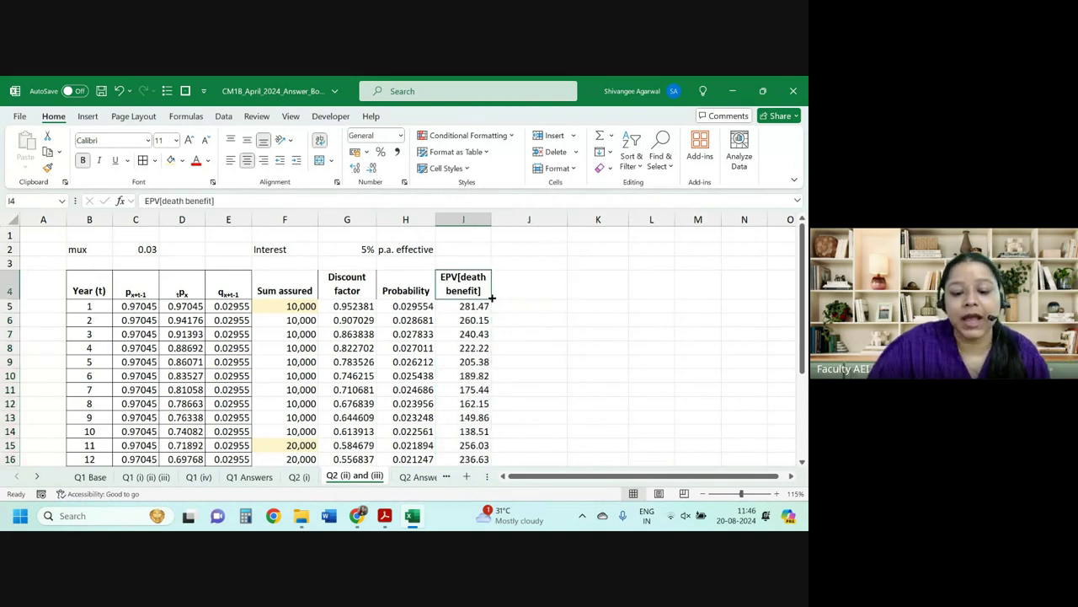
key("Right")
key("ctrl+v")
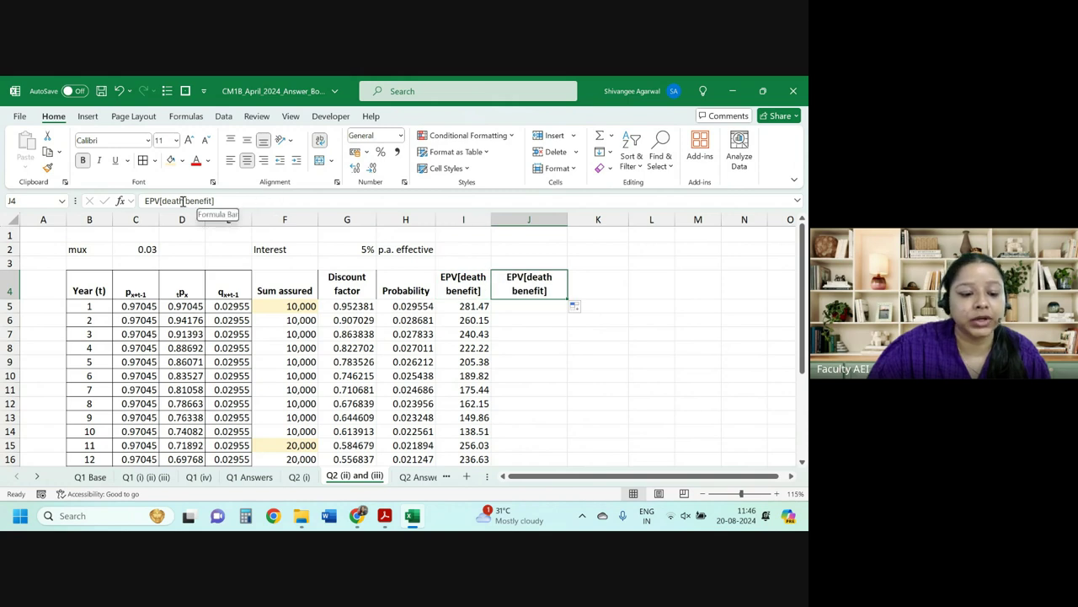
Change the J4 heading from death to maturity and narrow column J.
left_click(196, 205)
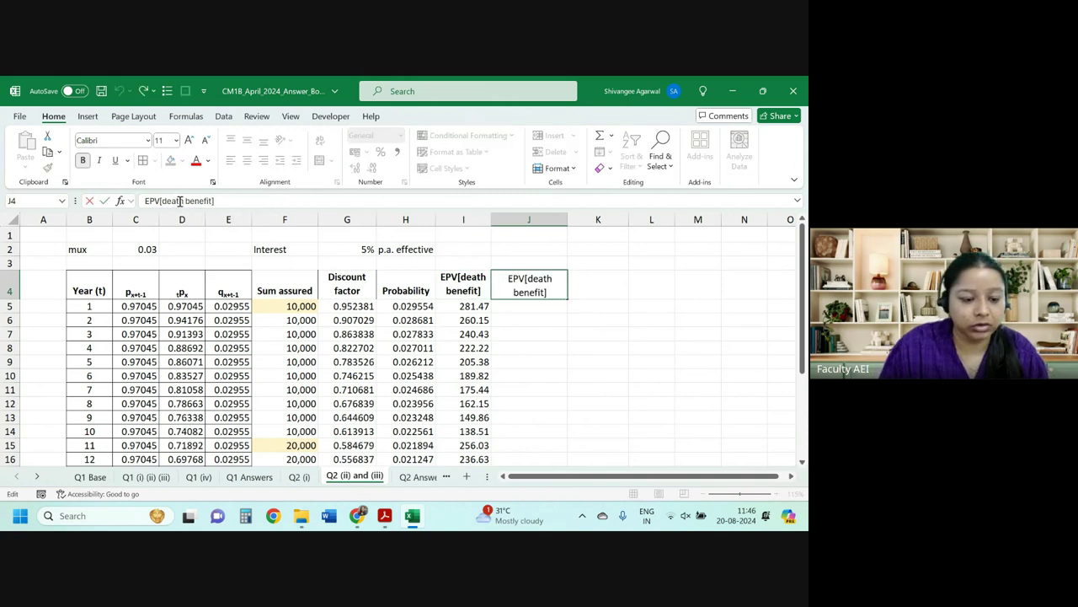
key("BackSpace")
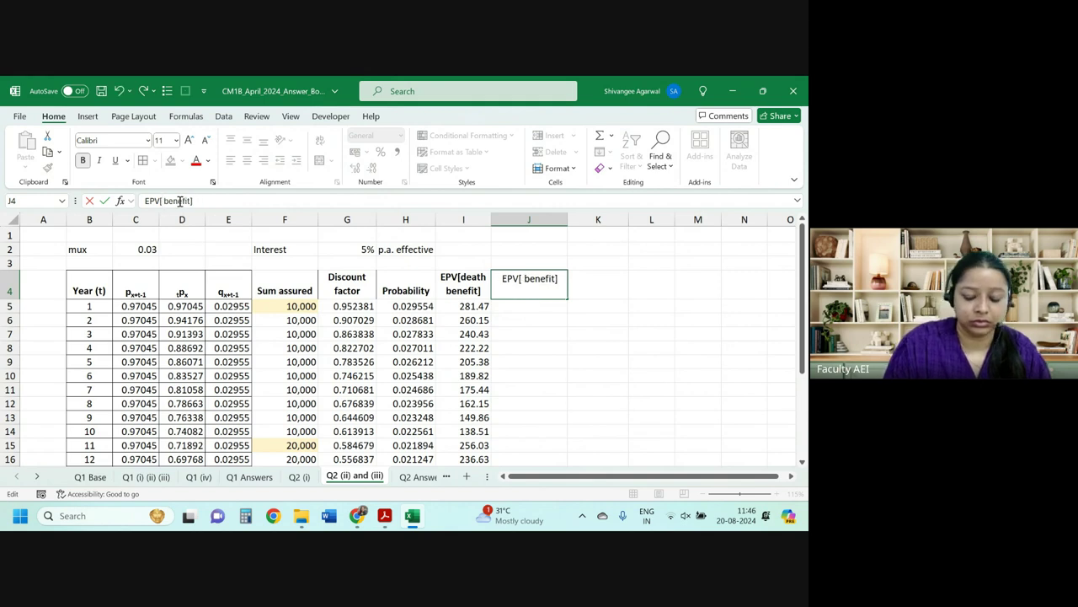
type("maturity")
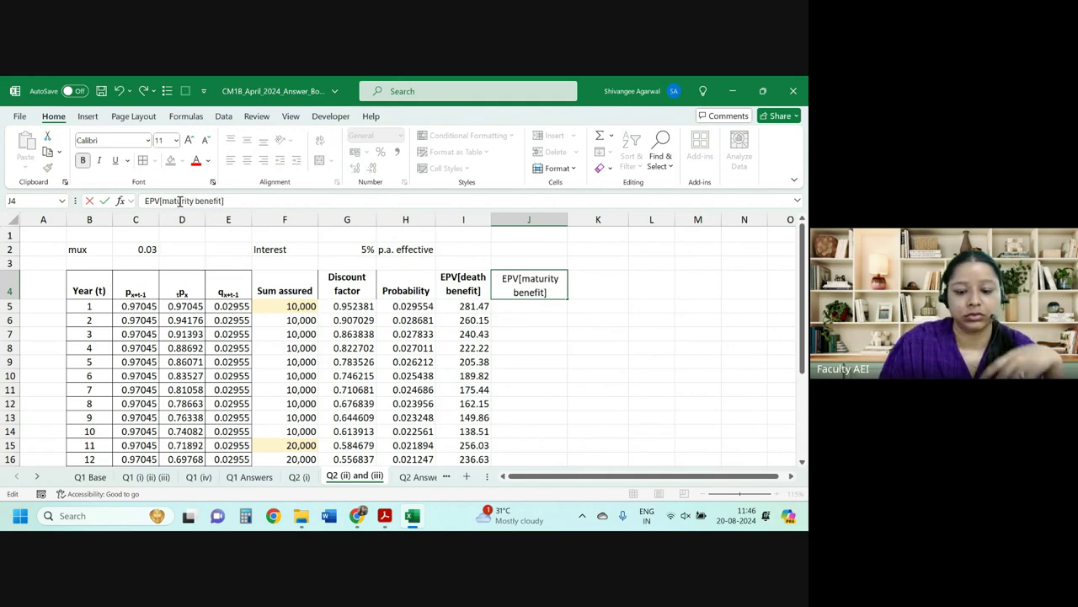
key("Return")
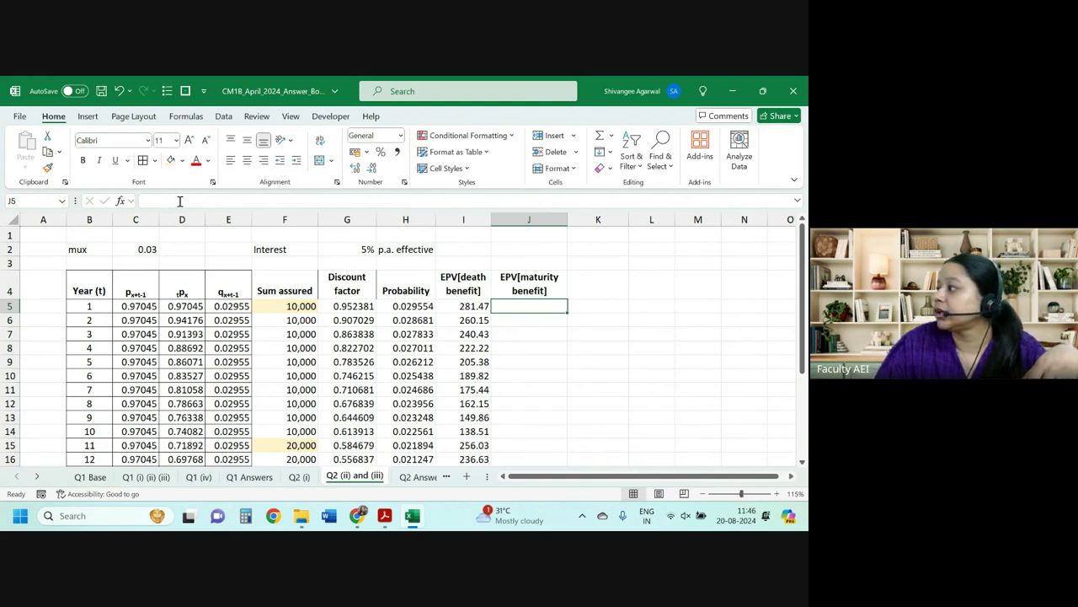
key("Up")
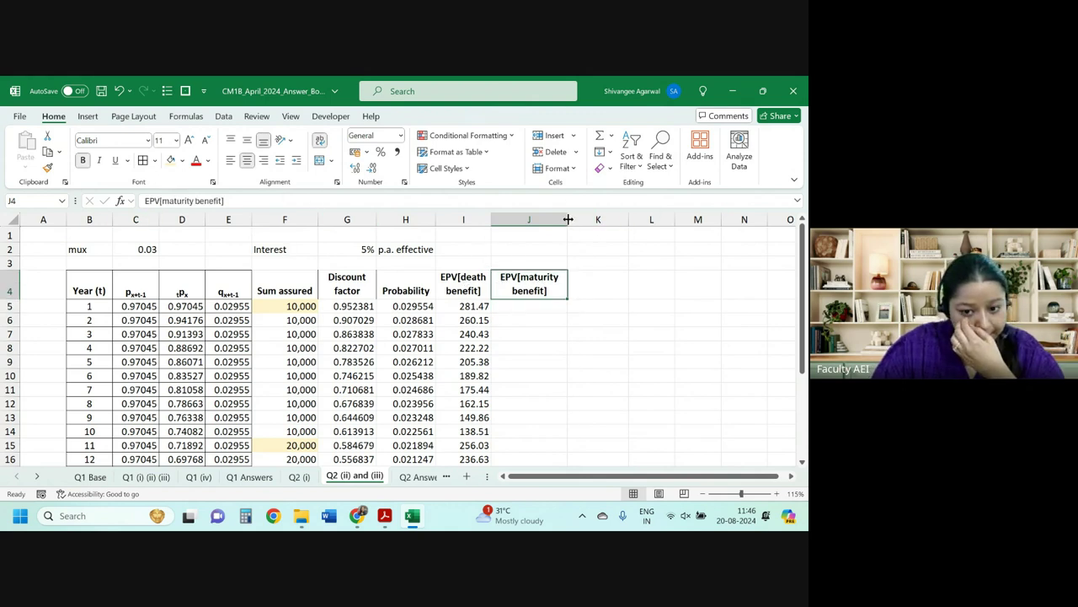
left_click_drag(568, 220, 552, 220)
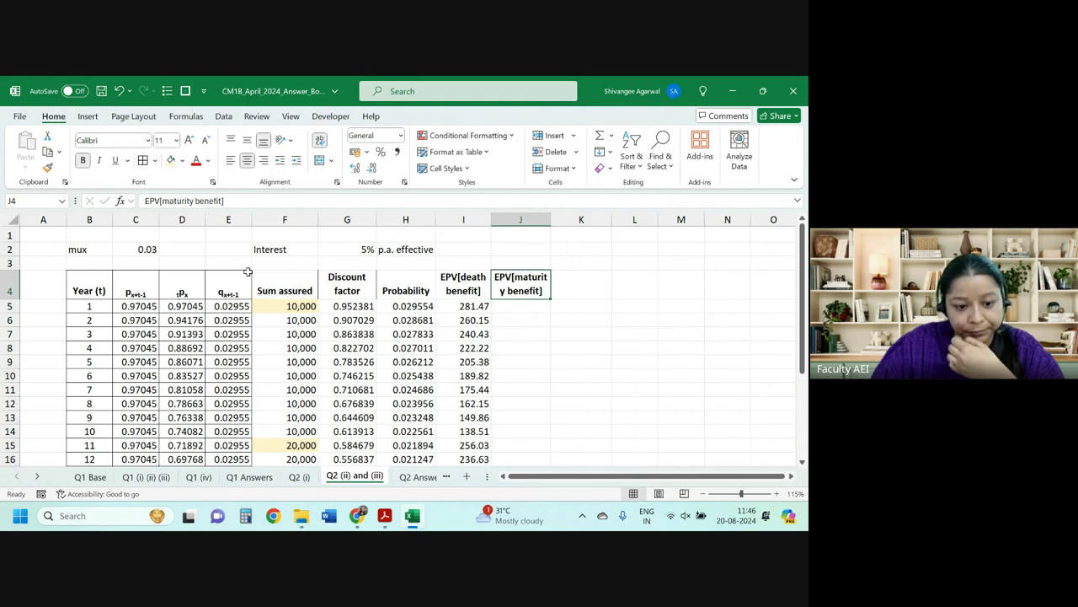
Shorten the heading to 'EPV [maturity]' and narrow column J further.
left_click_drag(221, 201, 193, 200)
key("BackSpace")
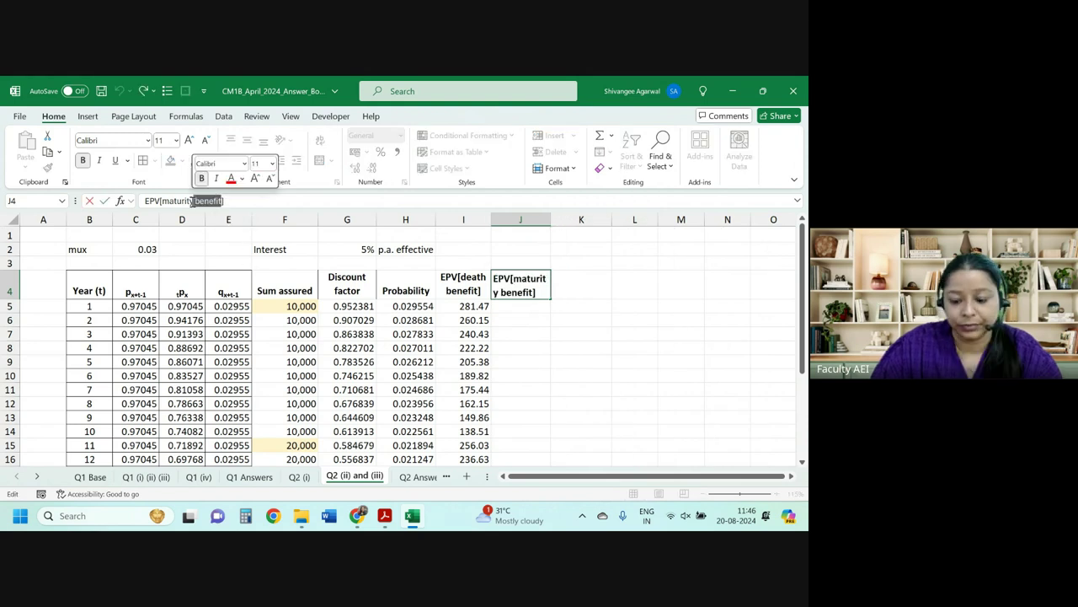
key("Return")
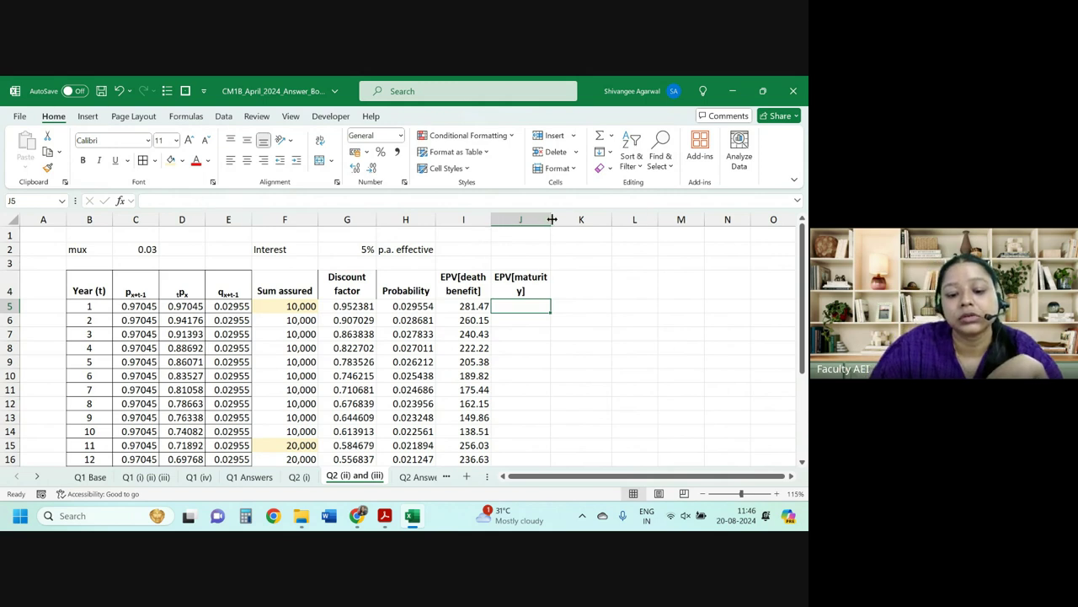
left_click_drag(552, 219, 543, 219)
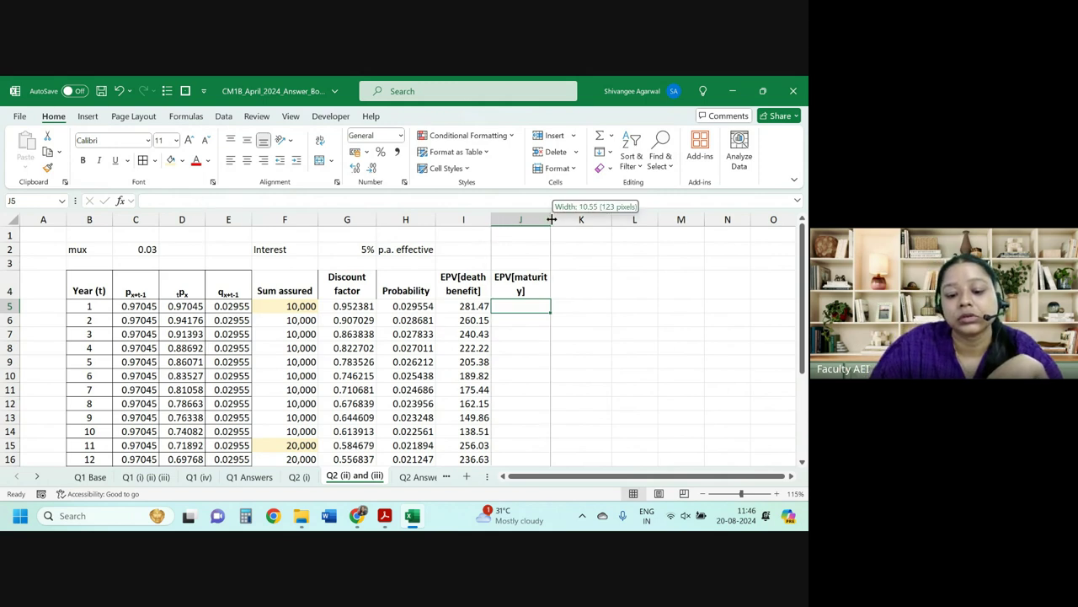
left_click(509, 277)
double_click(509, 276)
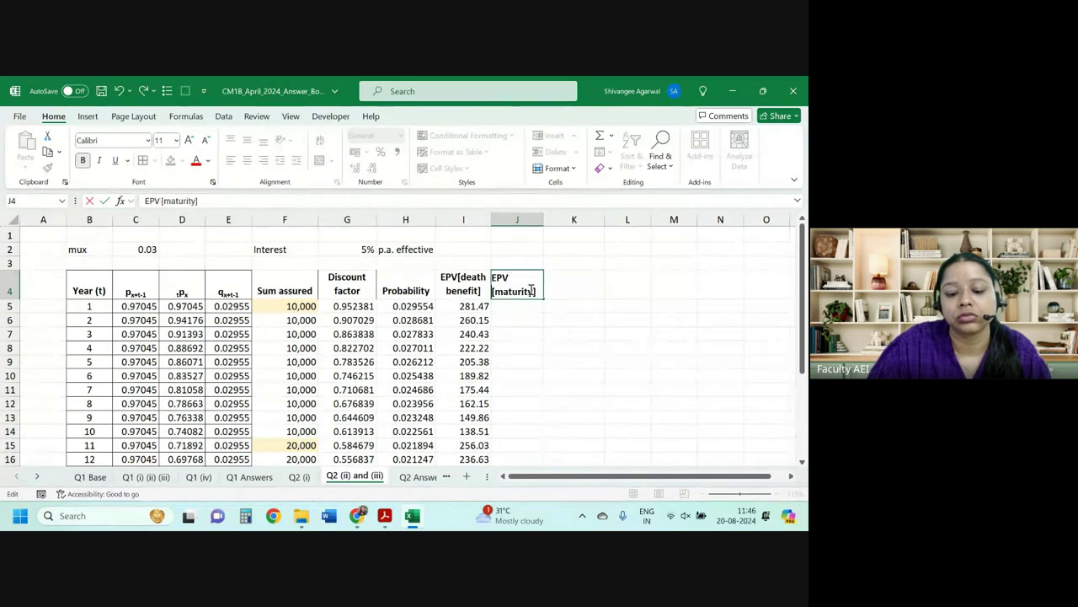
key("Tab")
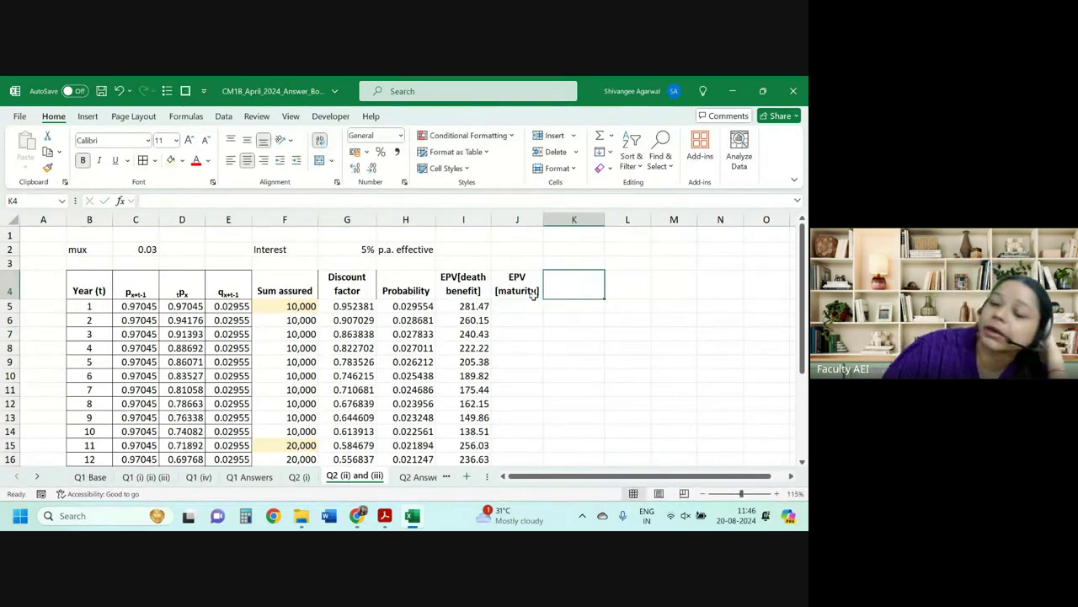
Enter the year-20 maturity EPV formula =F24*G24*D24 in J24.
left_click(516, 307)
scroll(524, 313, "down", 3)
scroll(526, 343, "down", 2)
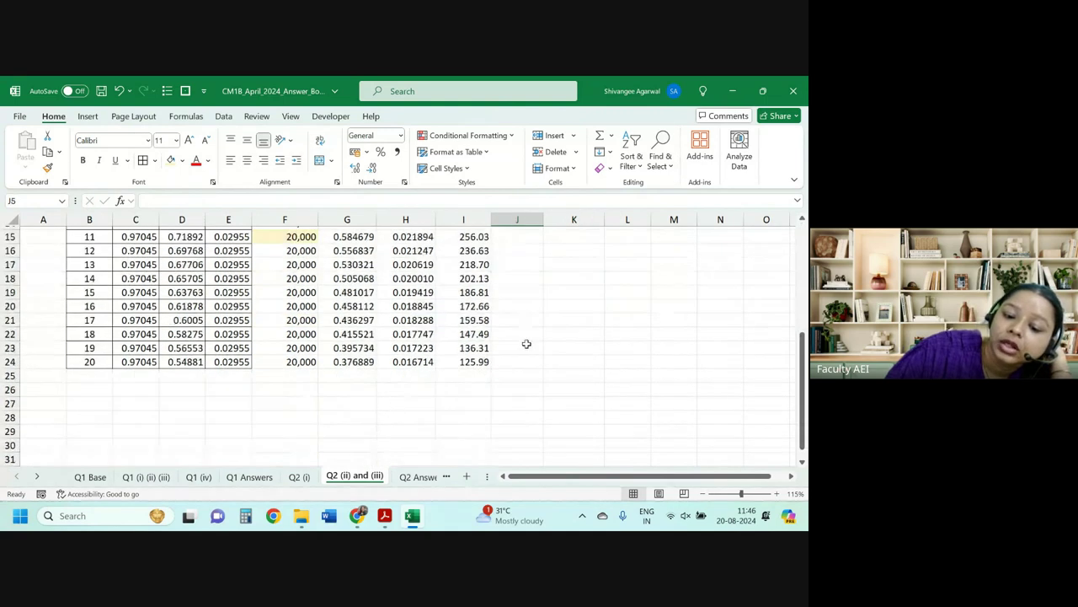
left_click(518, 361)
type("=")
key("Left")
key("Left")
key("Left")
key("Left")
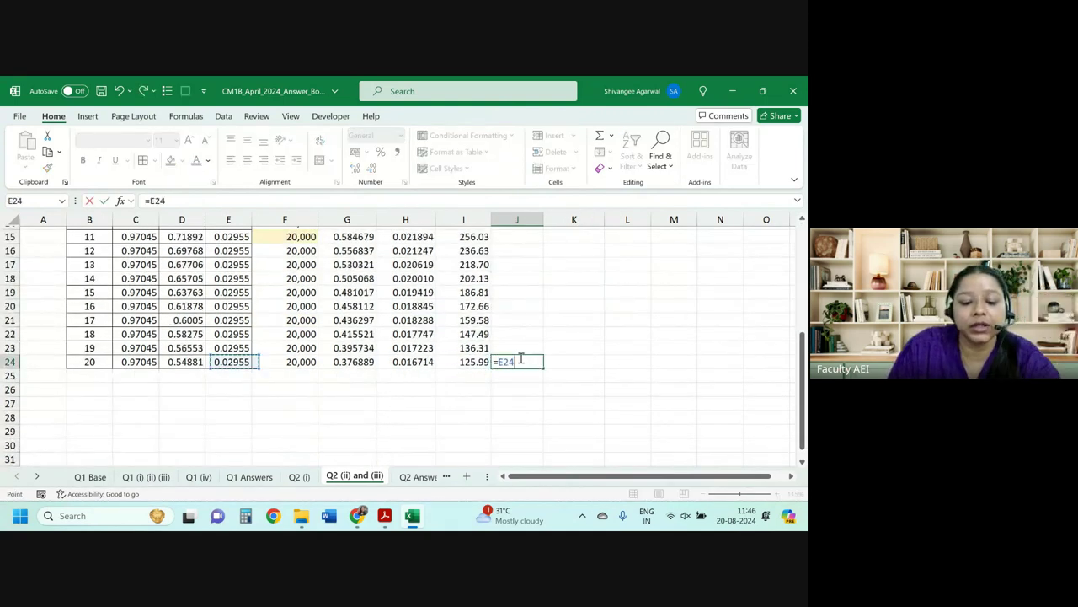
key("Right")
key("Left")
key("Left")
key("Left")
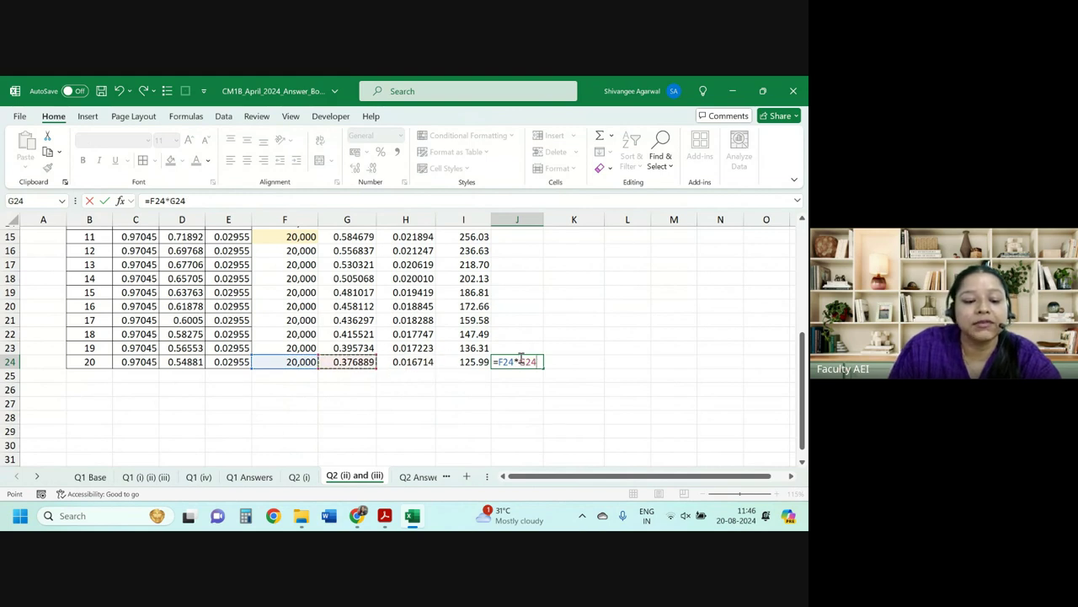
type("*")
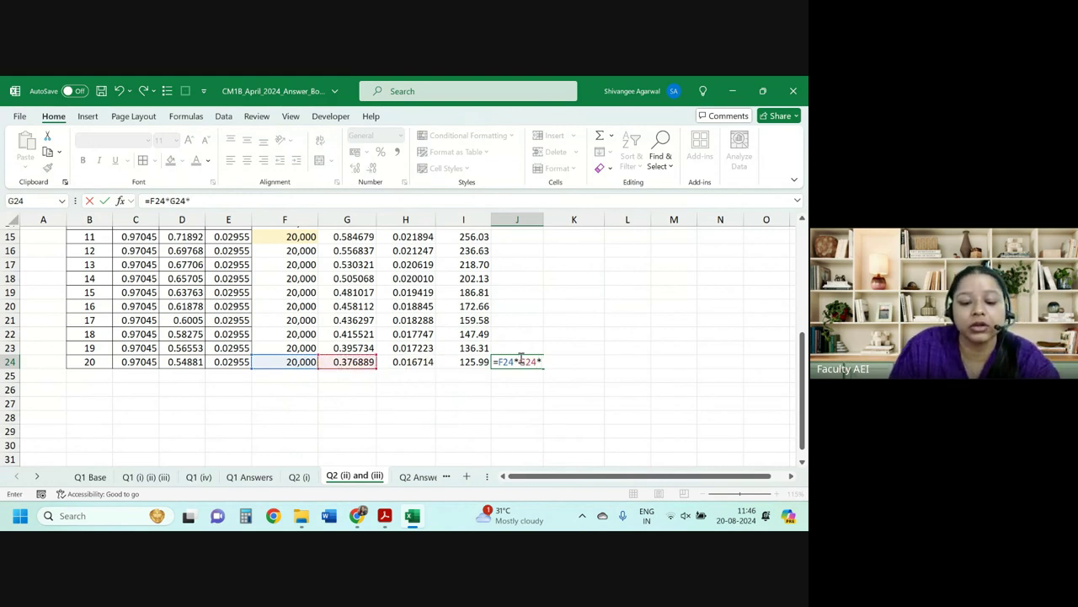
key("Left")
key("Left")
key("Left")
key("Left")
key("Left")
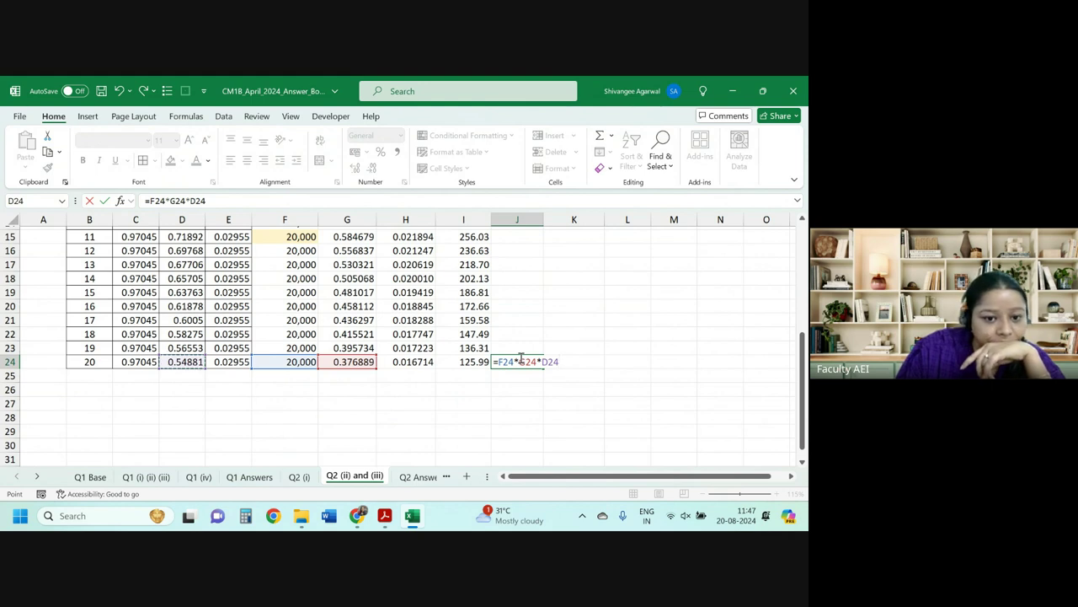
scroll(430, 343, "up", 5)
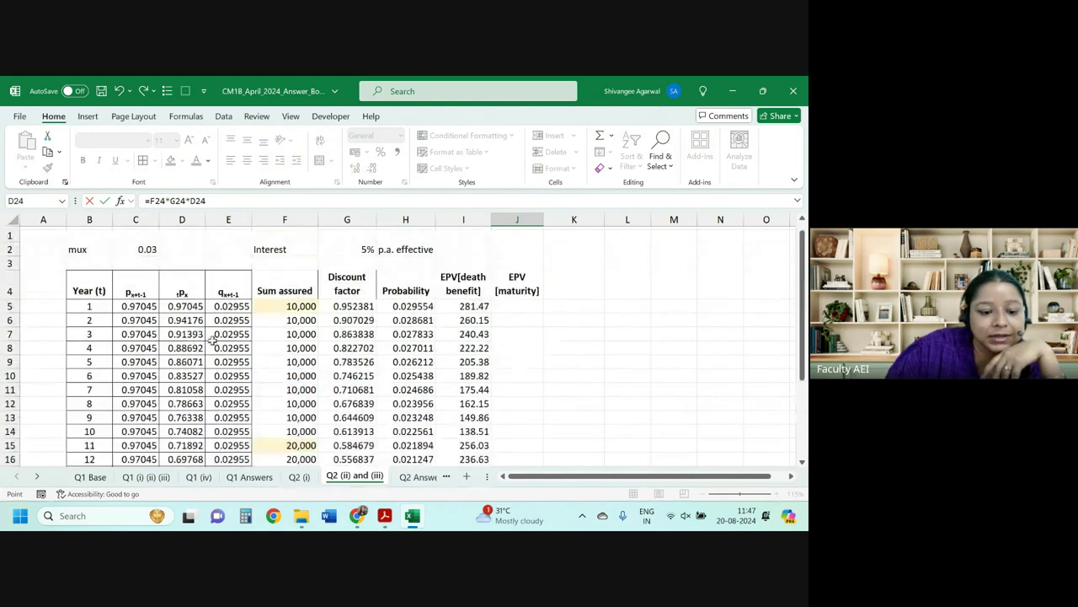
scroll(224, 354, "down", 7)
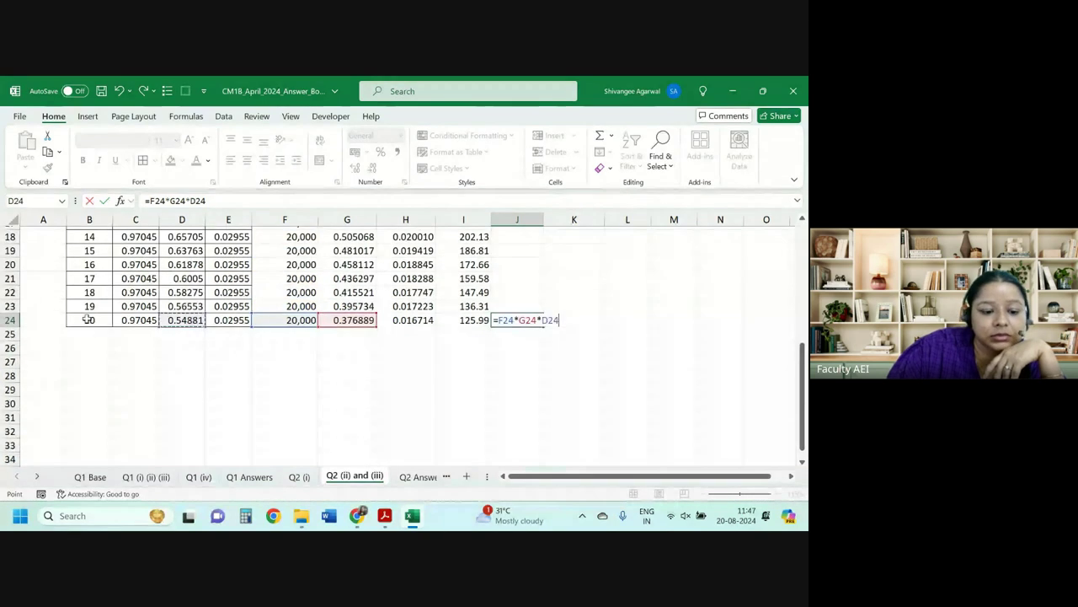
scroll(264, 340, "up", 4)
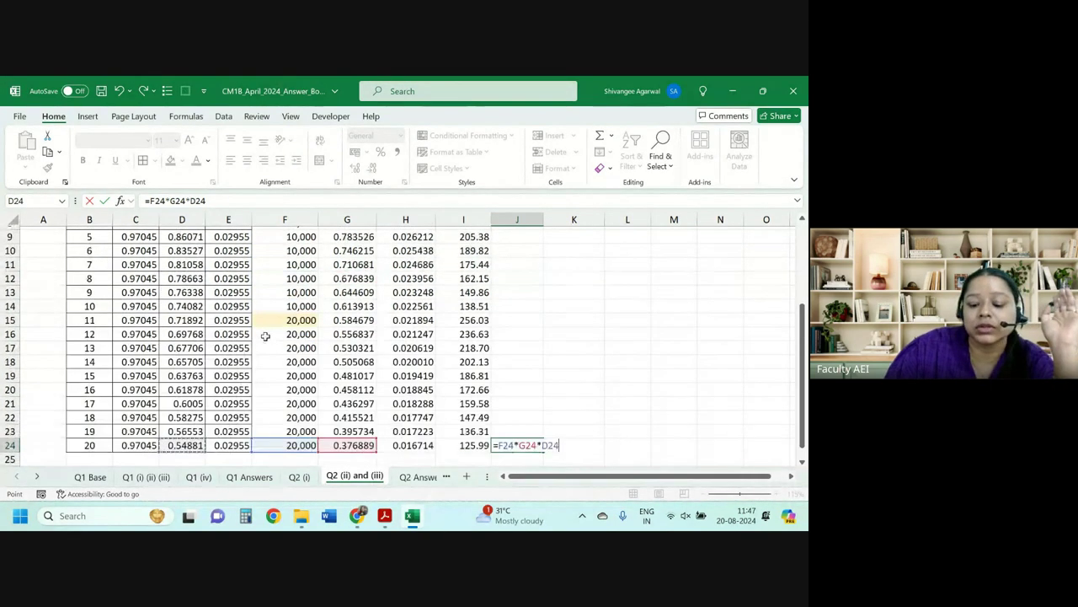
key("ctrl+Return")
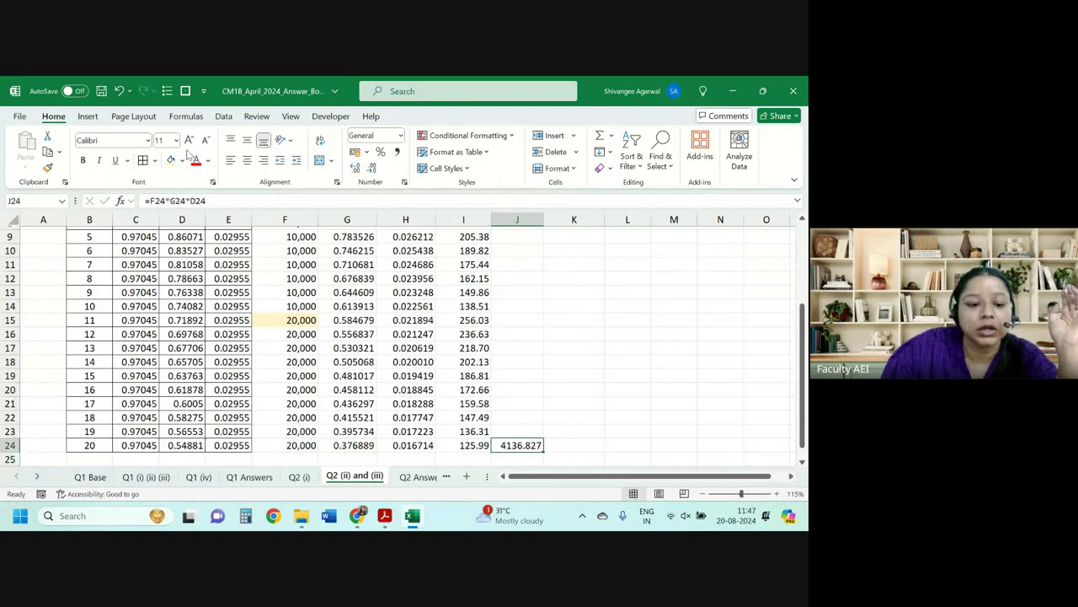
Round J24 to two decimals (4136.83) and leave it with no fill colour.
left_click(372, 169)
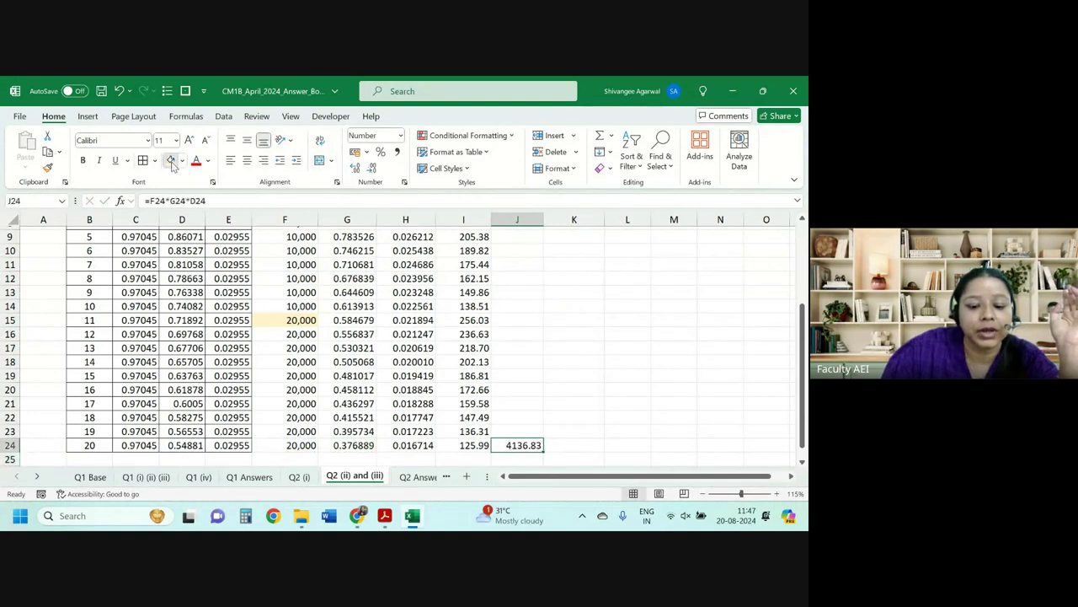
left_click(171, 160)
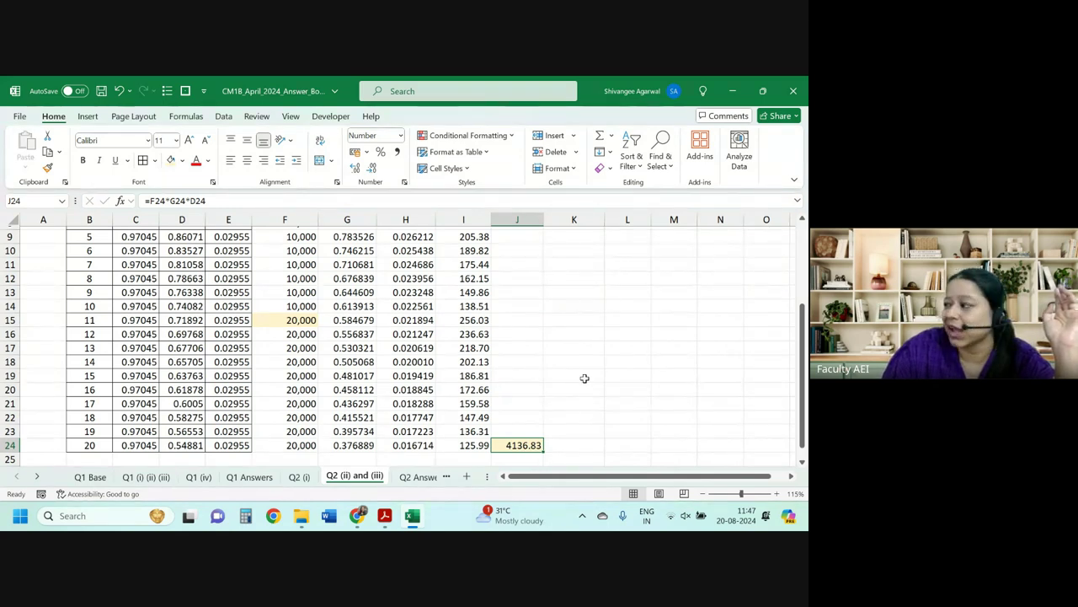
left_click(179, 160)
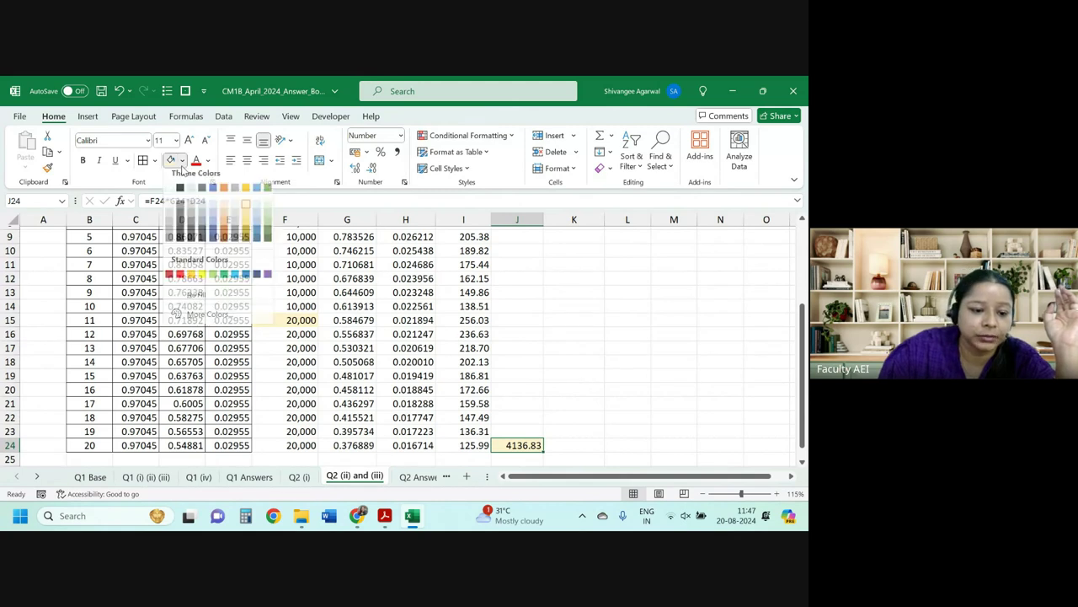
left_click(195, 298)
scroll(599, 312, "up", 3)
Copy the J4 header into K4 and rename it to EPV [Benefits].
left_click(522, 287)
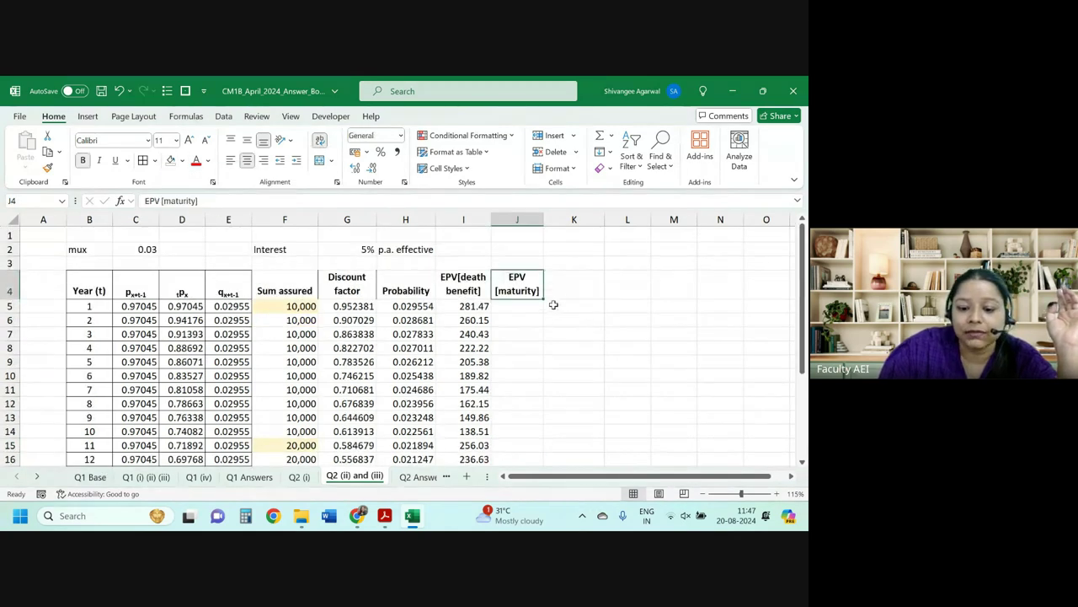
key("ctrl+c")
left_click(581, 289)
key("ctrl+v")
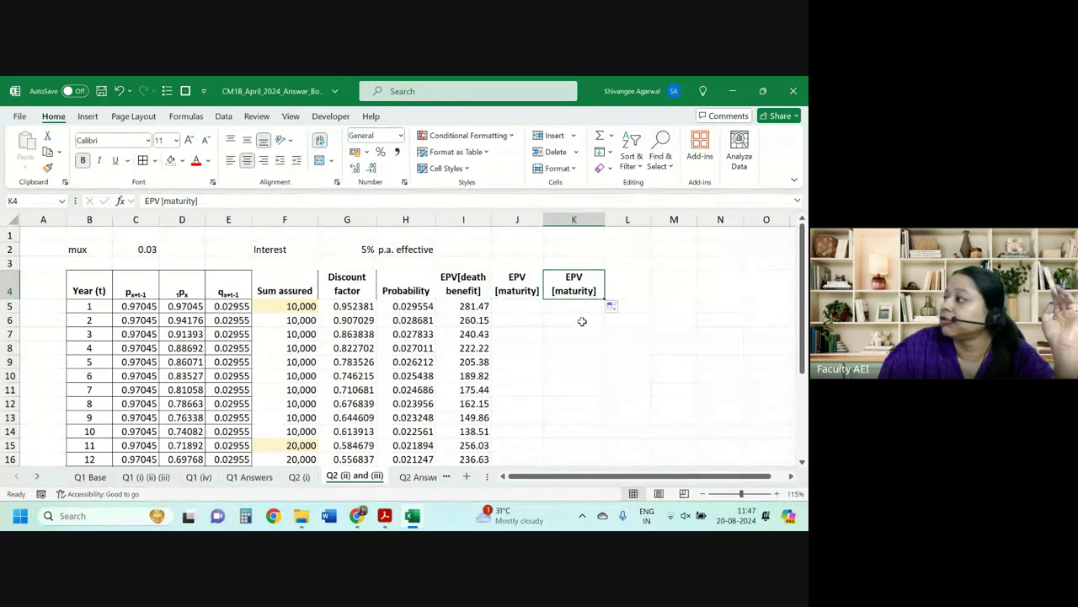
double_click(596, 293)
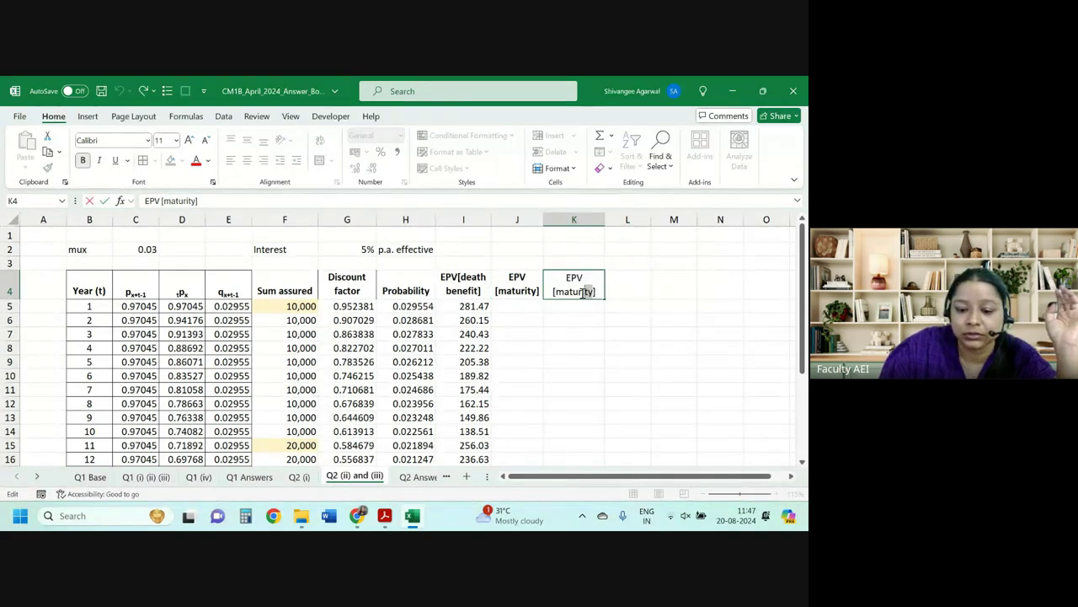
double_click(585, 292)
type("Bene")
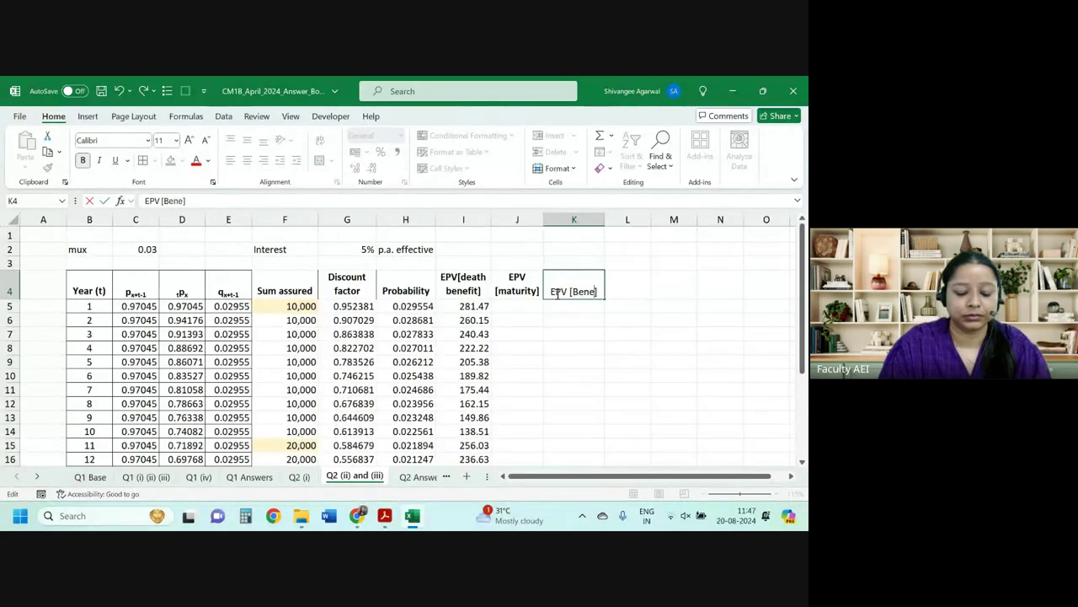
type("fits")
key("Return")
Fill column K from K5 with =I5+J5, running 281.47 to 4262.81 at row 24.
type("=")
key("Left")
key("Left")
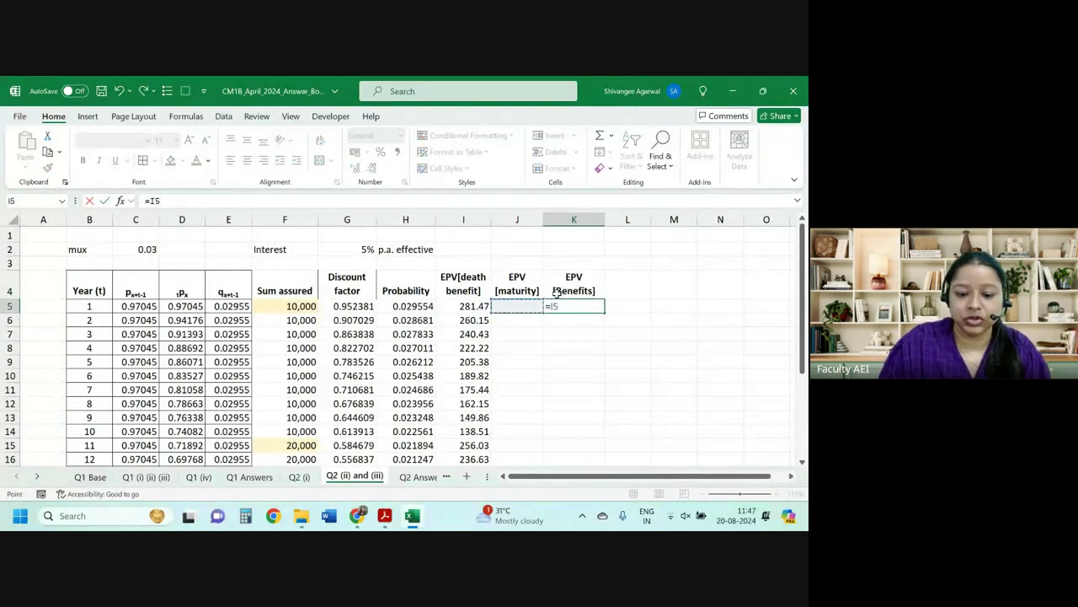
type("+")
key("Left")
key("Return")
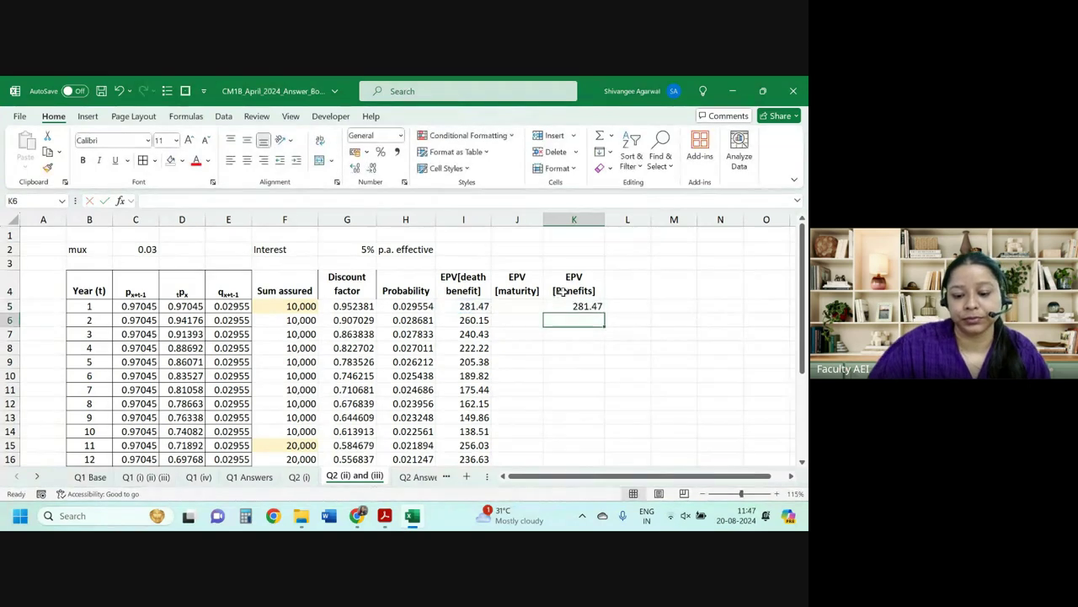
left_click(590, 306)
double_click(604, 313)
left_click(618, 283)
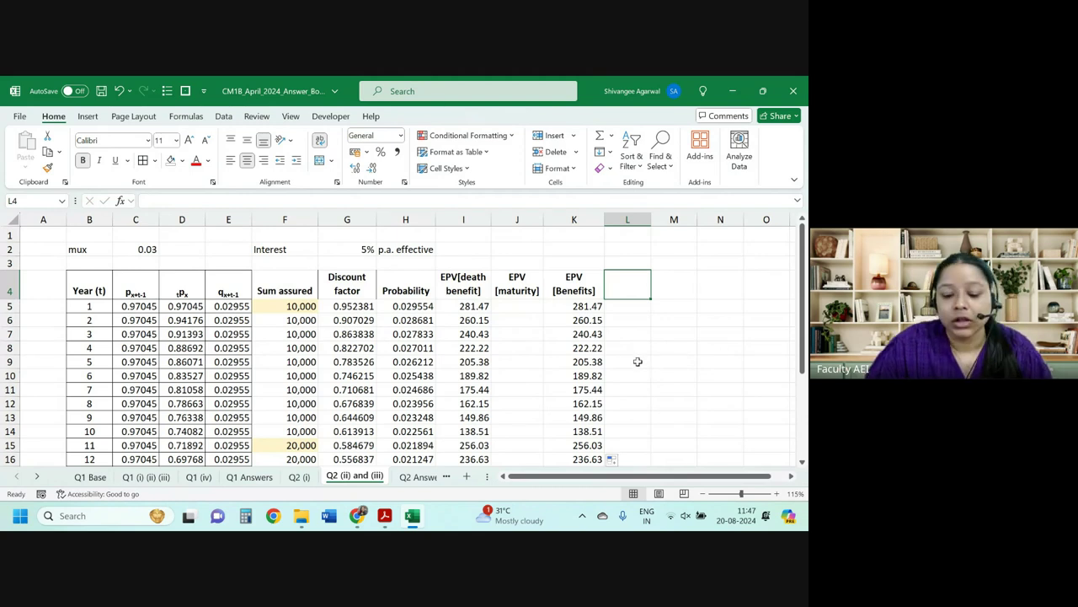
scroll(638, 362, "down", 5)
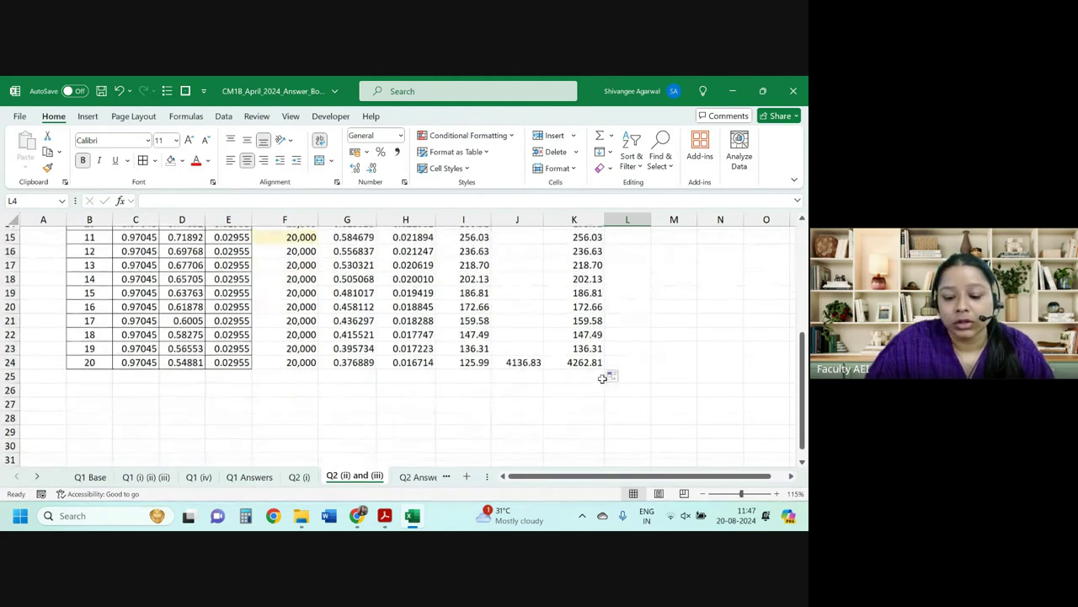
Sum K5:K24 in K26 with =SUM(K5:K24), giving 8004.57, and fill it green.
left_click(559, 388)
type("=sum")
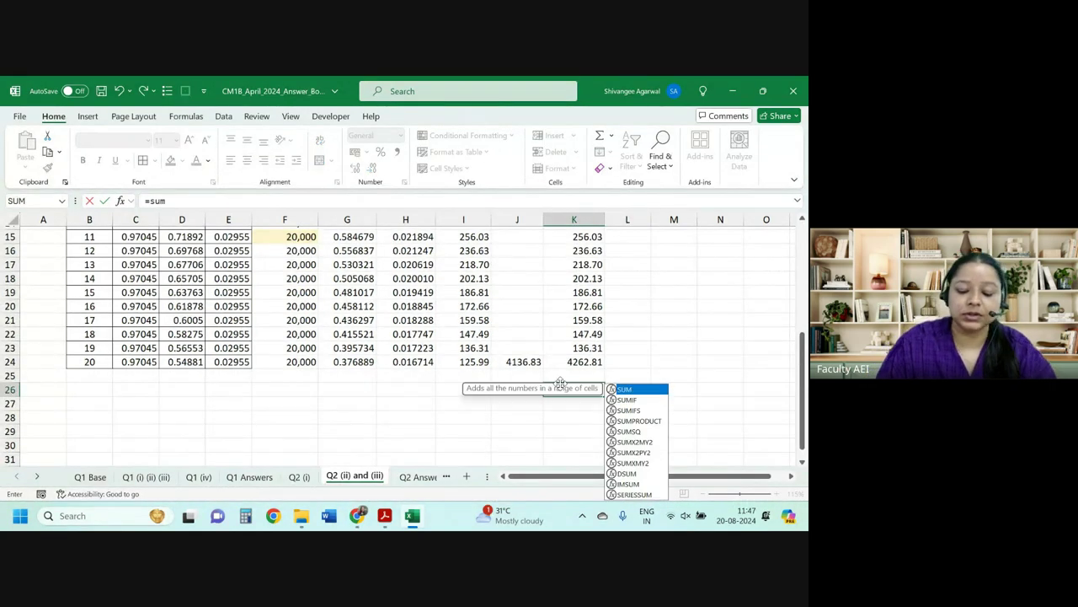
type("(")
key("Up")
key("Up")
key("ctrl+shift+Up")
key("shift+Down")
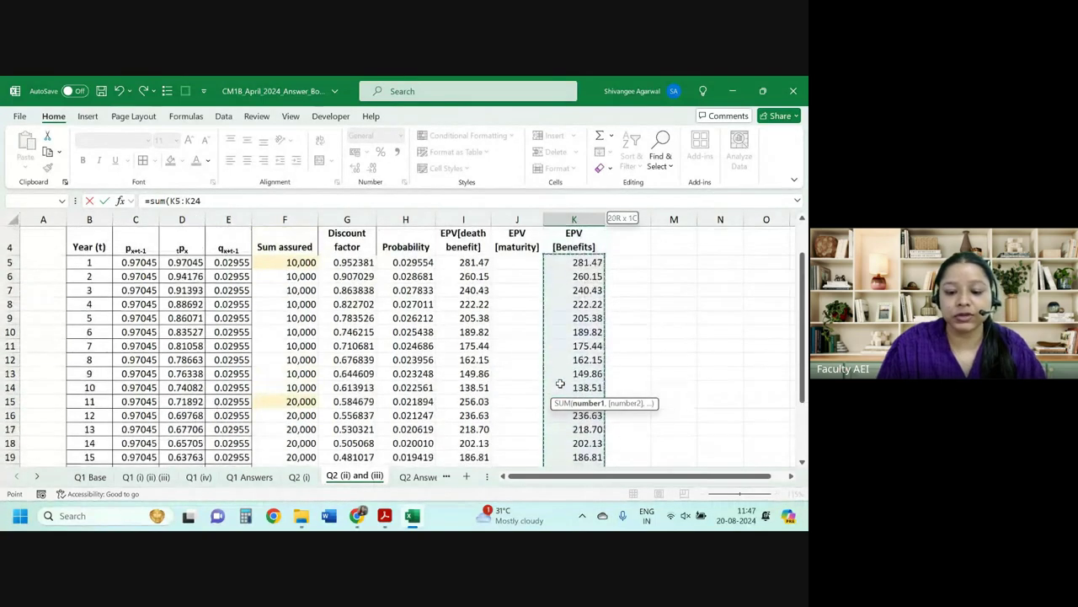
key("Return")
key("Up")
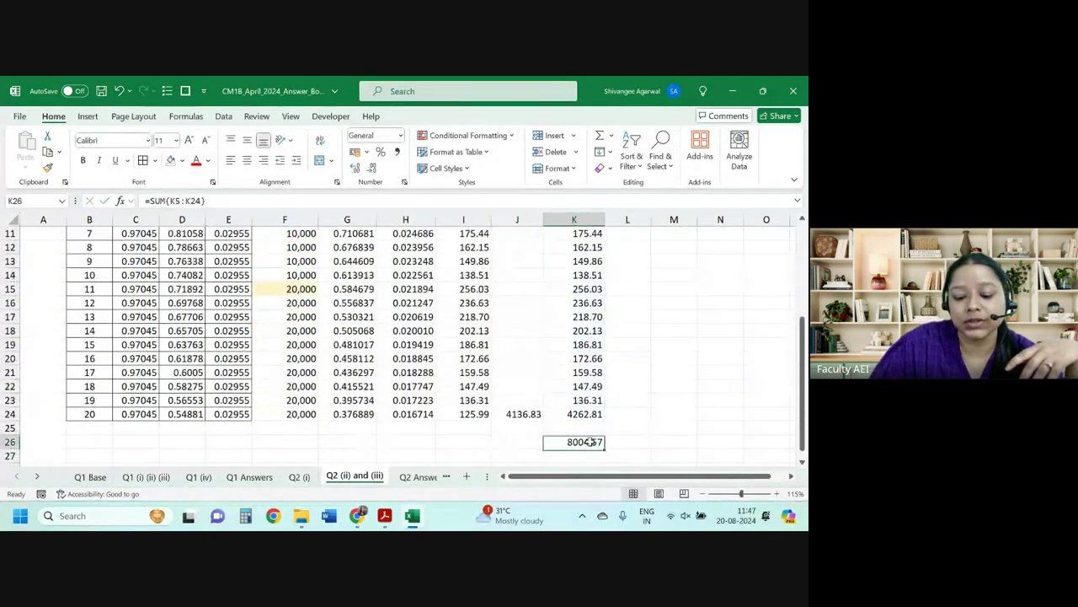
left_click(182, 160)
left_click(267, 193)
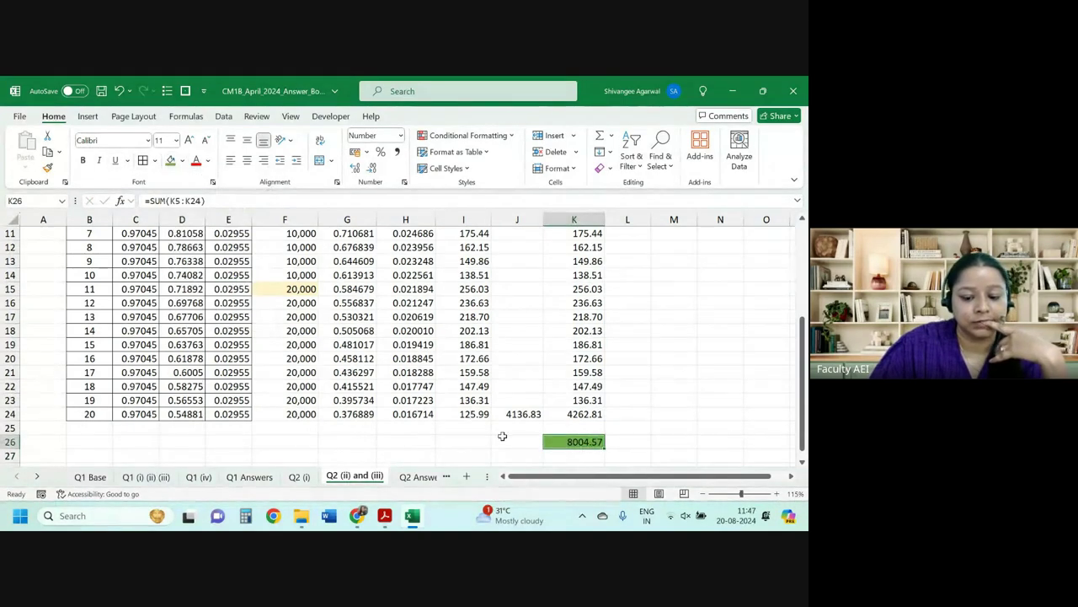
left_click(182, 160)
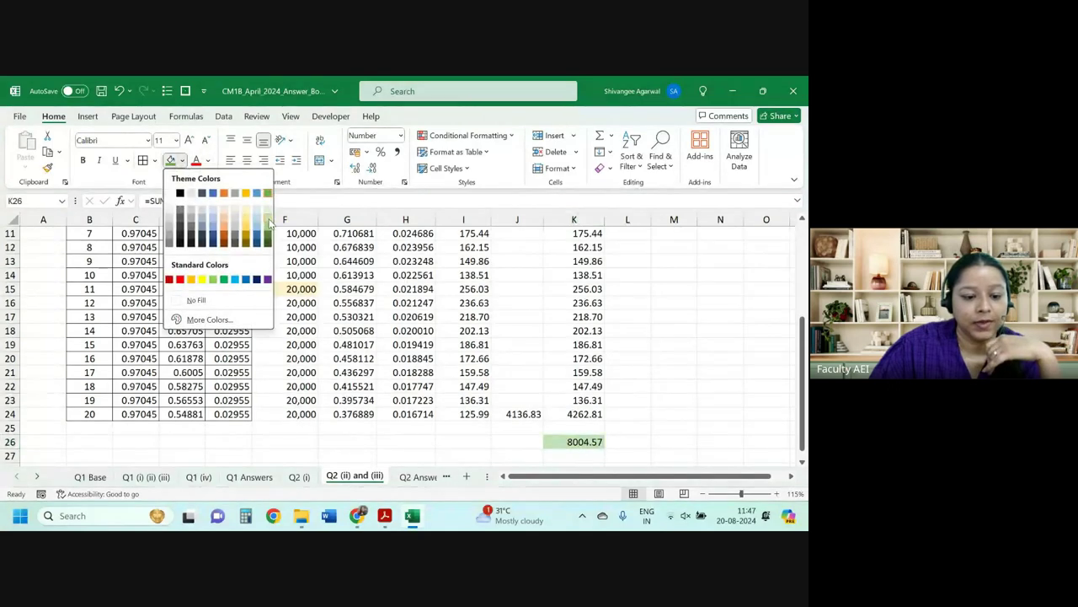
key("Escape")
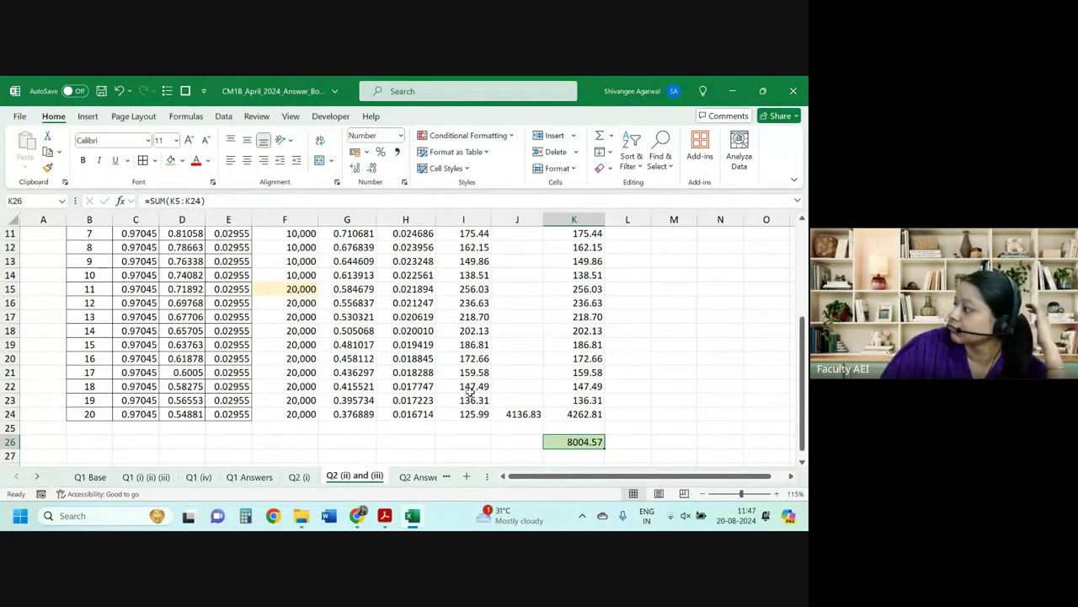
Label the total 'Total EPV' in J26.
left_click(512, 443)
type("Total")
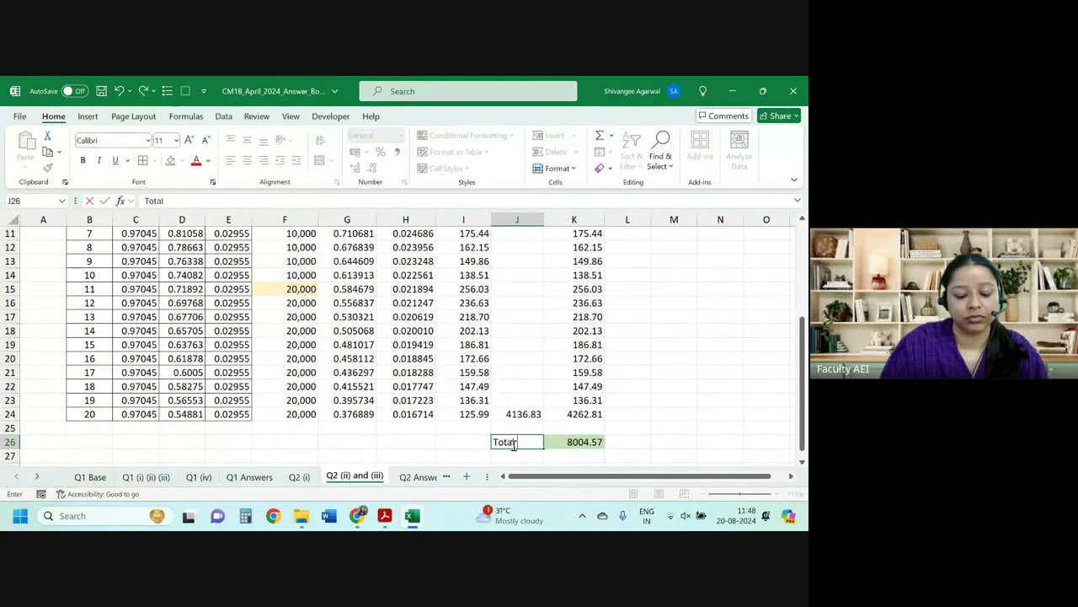
type(" EPV")
key("Tab")
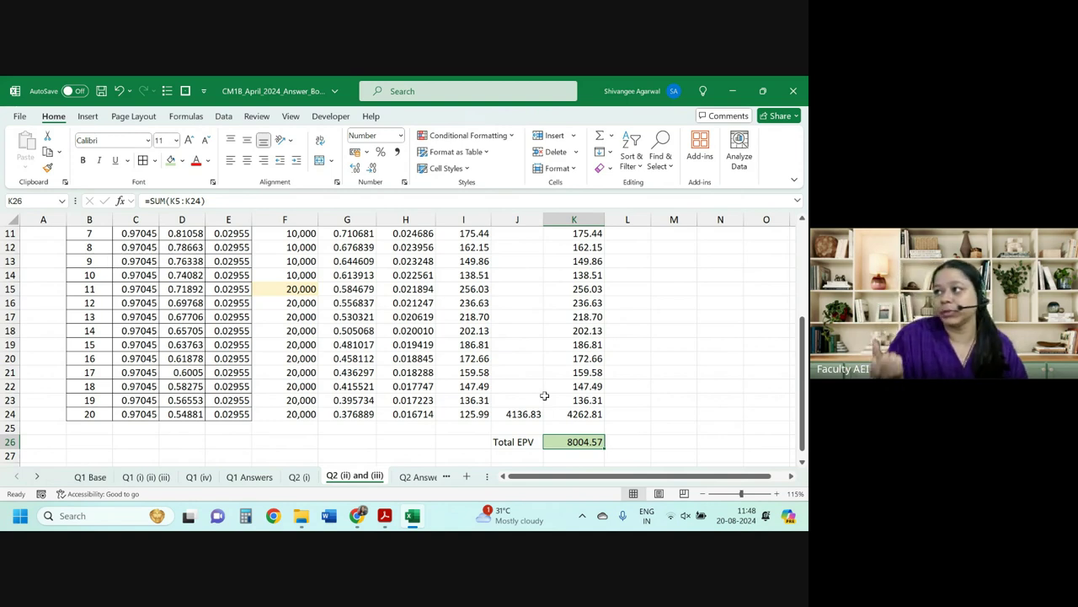
scroll(544, 395, "up", 4)
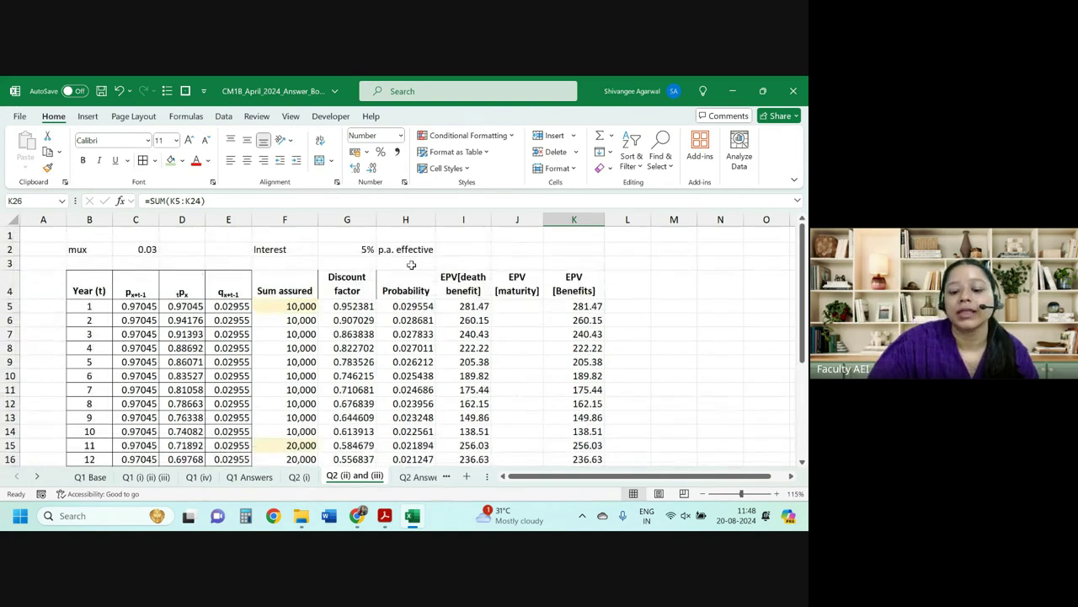
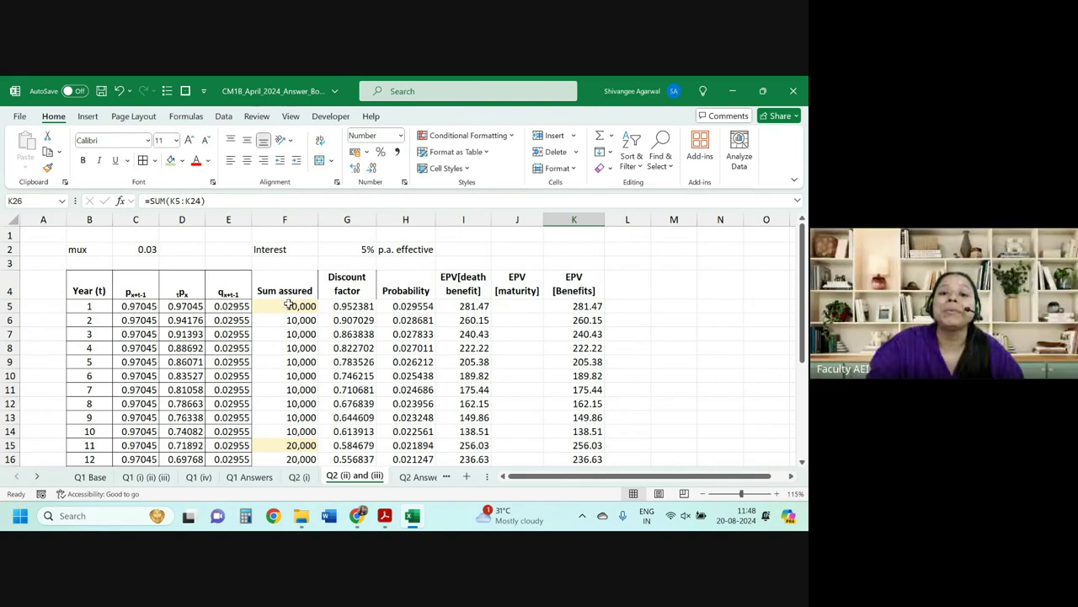
Select the year 1 sum assured and discount factor and the year 1–7 probabilities.
left_click(316, 307)
left_click_drag(319, 307, 331, 307)
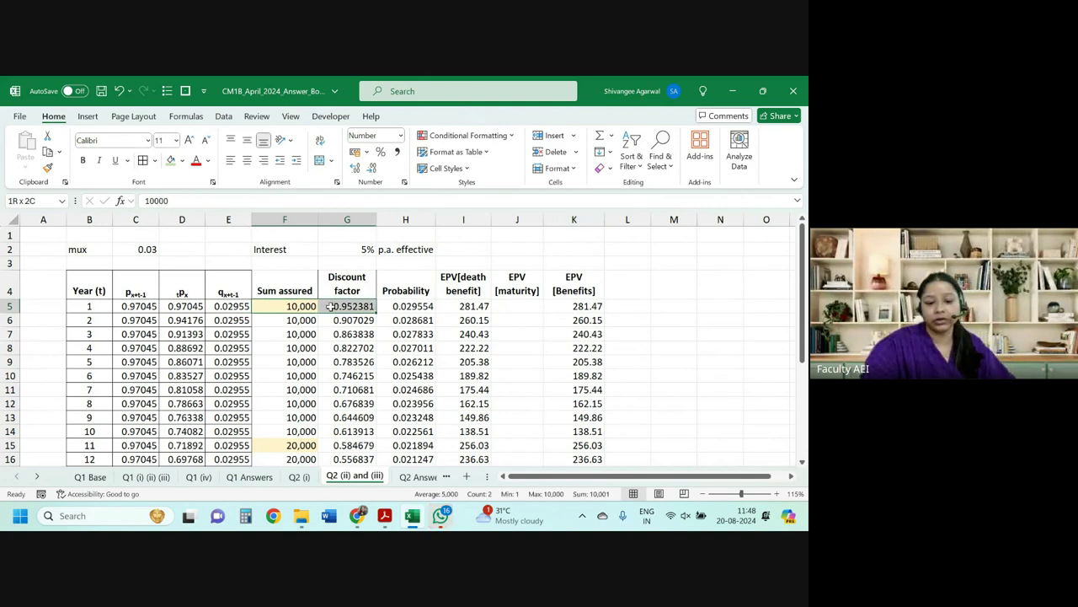
left_click_drag(331, 307, 331, 307)
left_click_drag(390, 278, 406, 417)
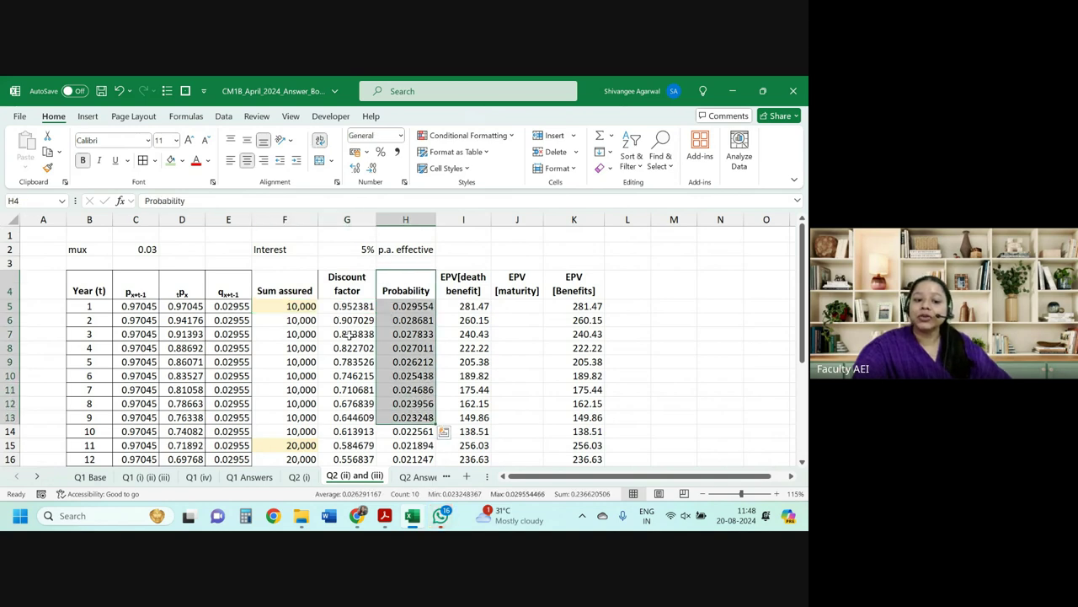
left_click_drag(354, 320, 291, 294)
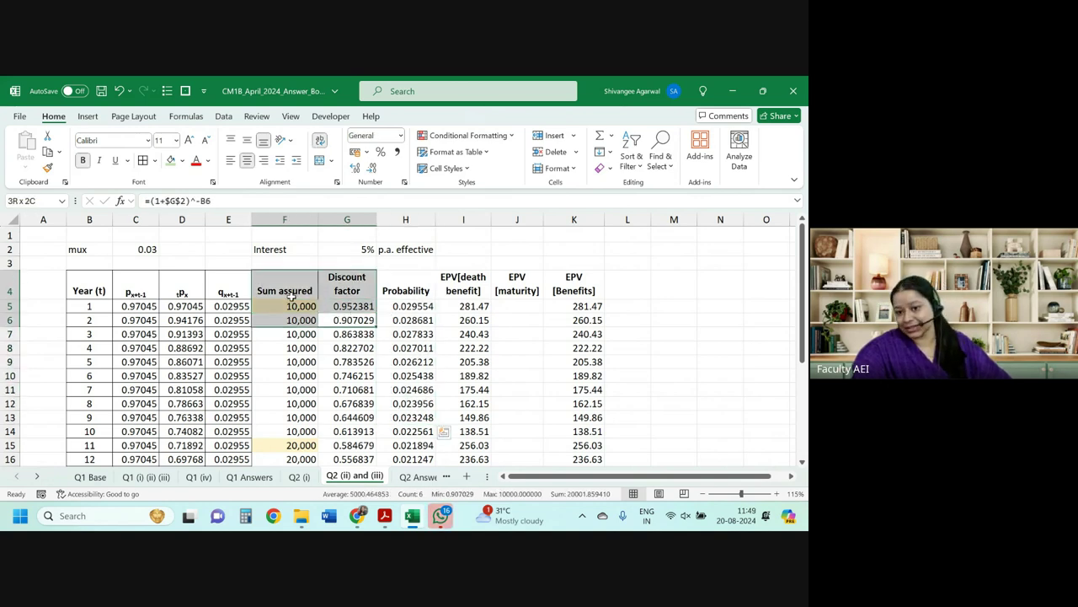
left_click_drag(289, 306, 333, 307)
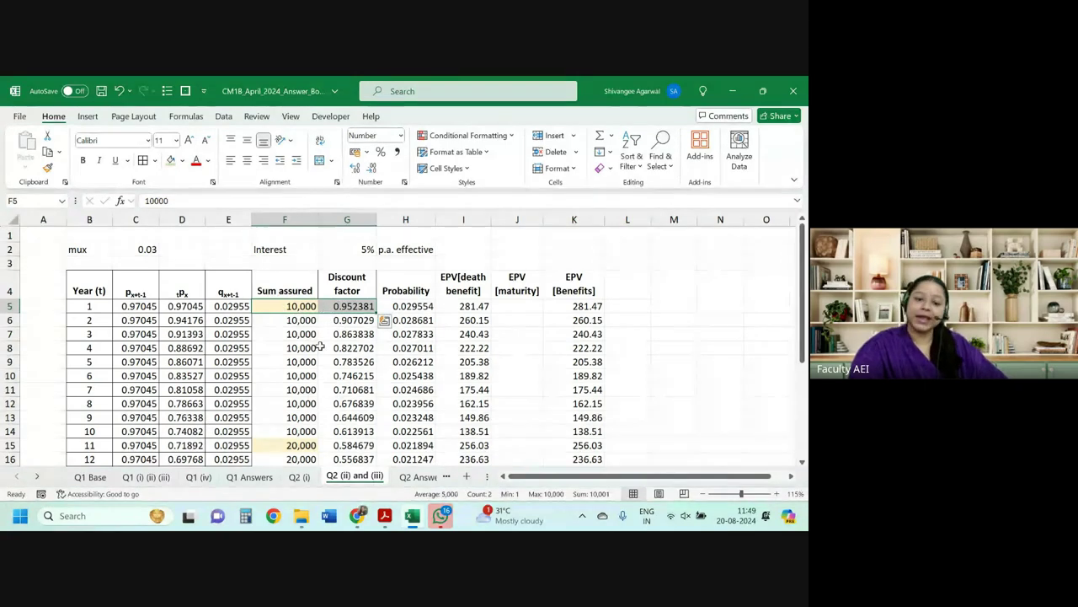
left_click_drag(405, 291, 408, 389)
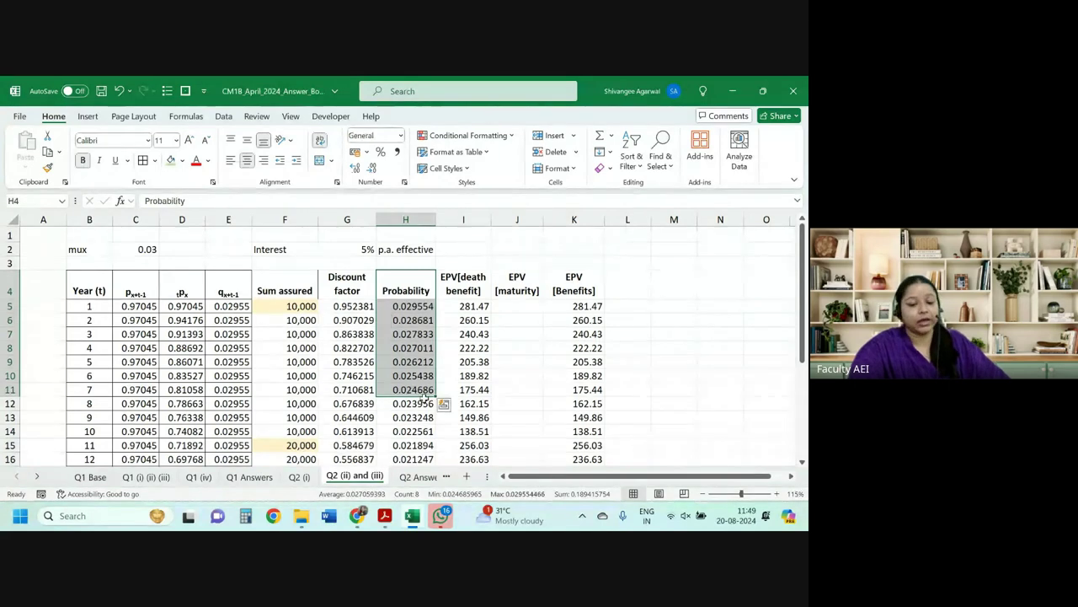
Review the year 2 probability formula and the Total EPV sum.
left_click(676, 292)
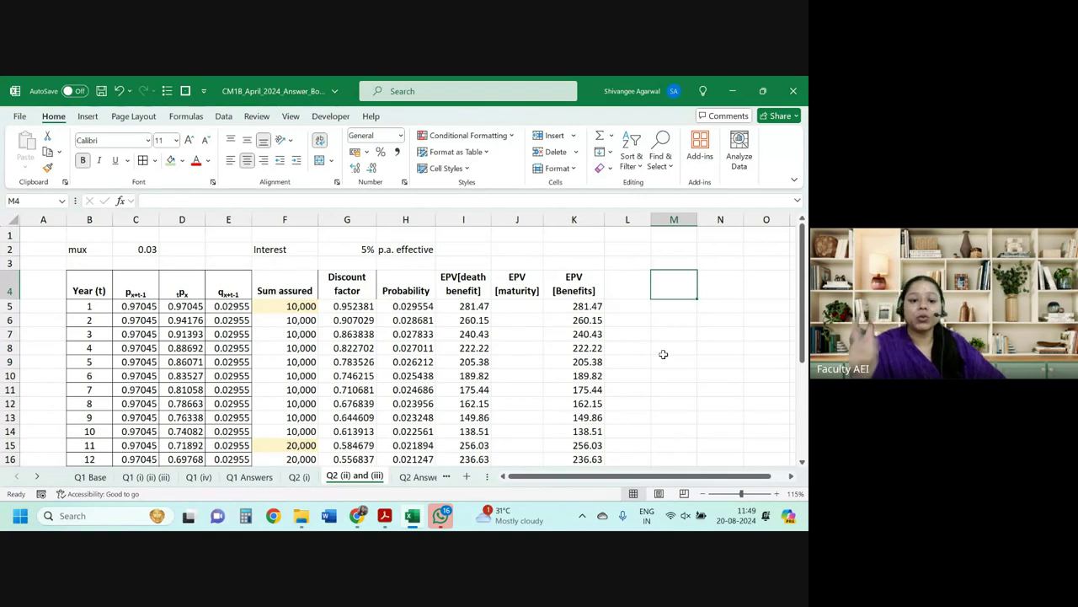
left_click_drag(299, 306, 346, 306)
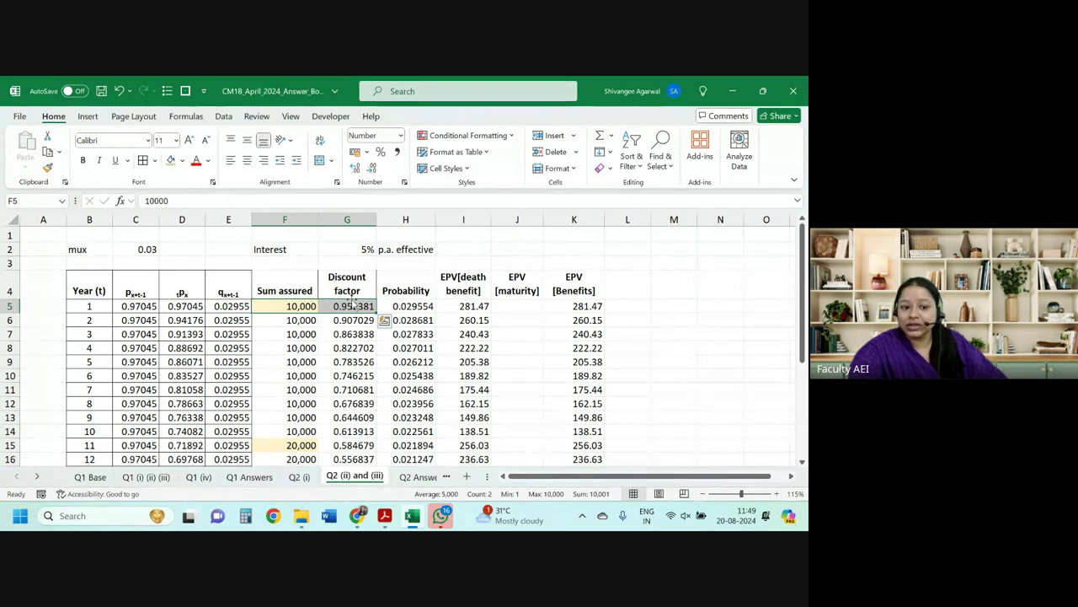
left_click(415, 320)
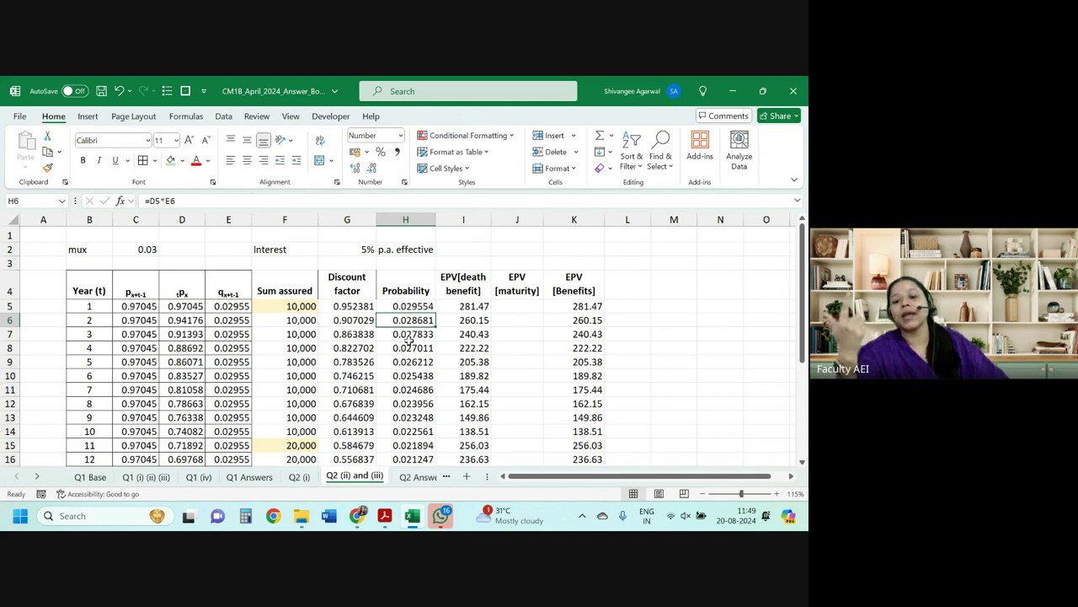
scroll(584, 343, "down", 5)
left_click(582, 303)
scroll(644, 335, "up", 4)
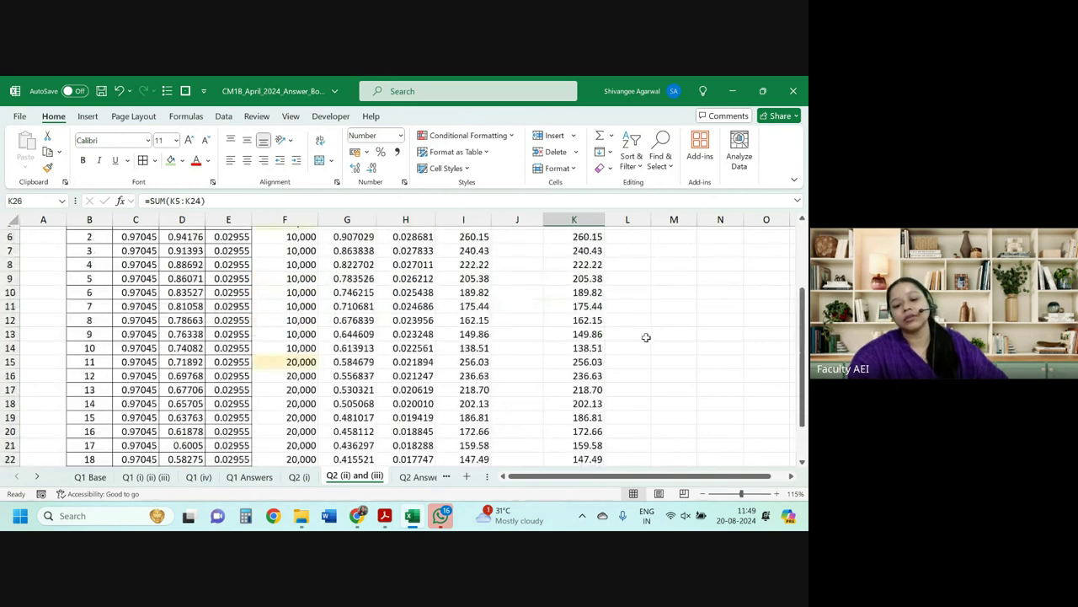
scroll(643, 334, "up", 2)
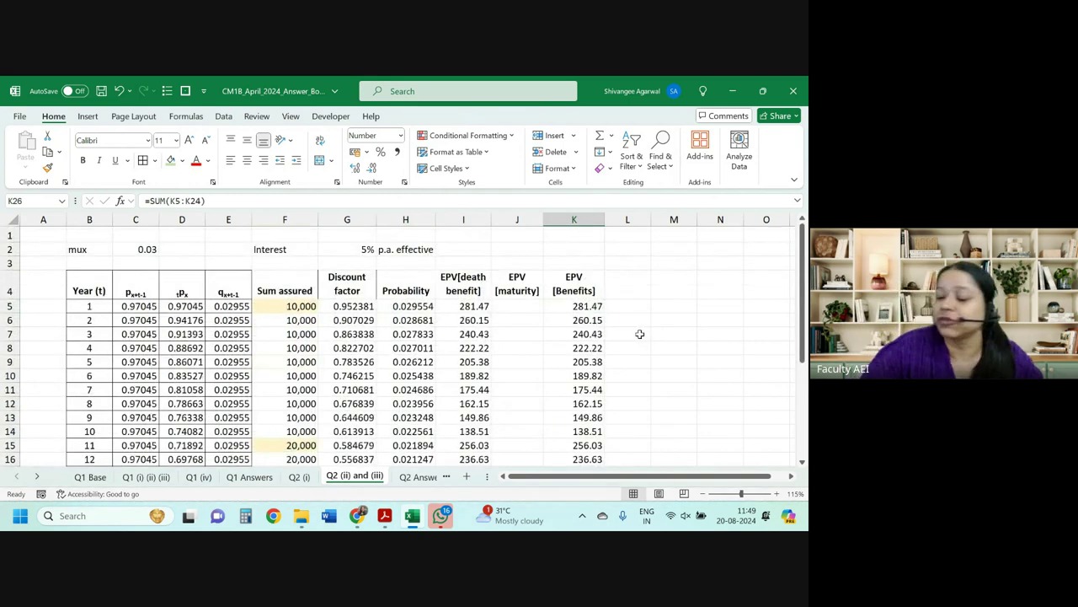
Head column M with E[x^2] in cell M4.
left_click(679, 281)
type("E")
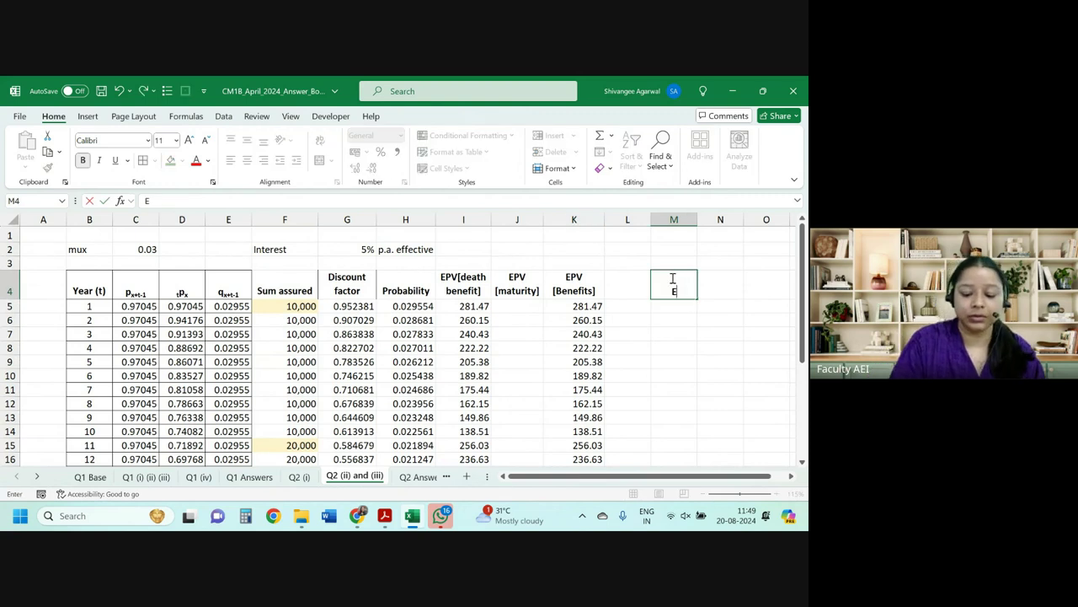
type("[")
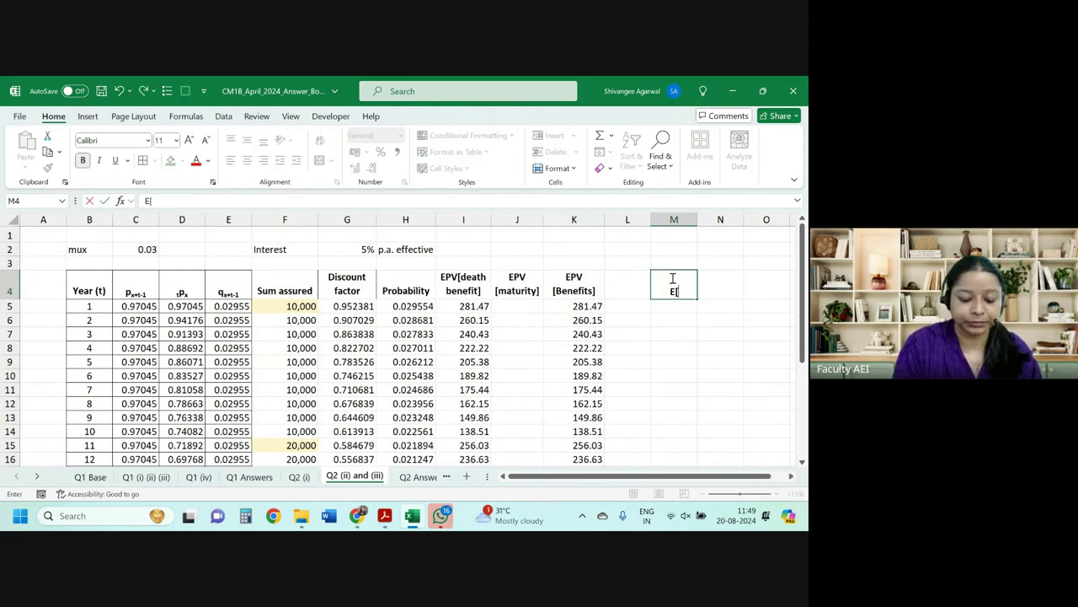
type("x^2]")
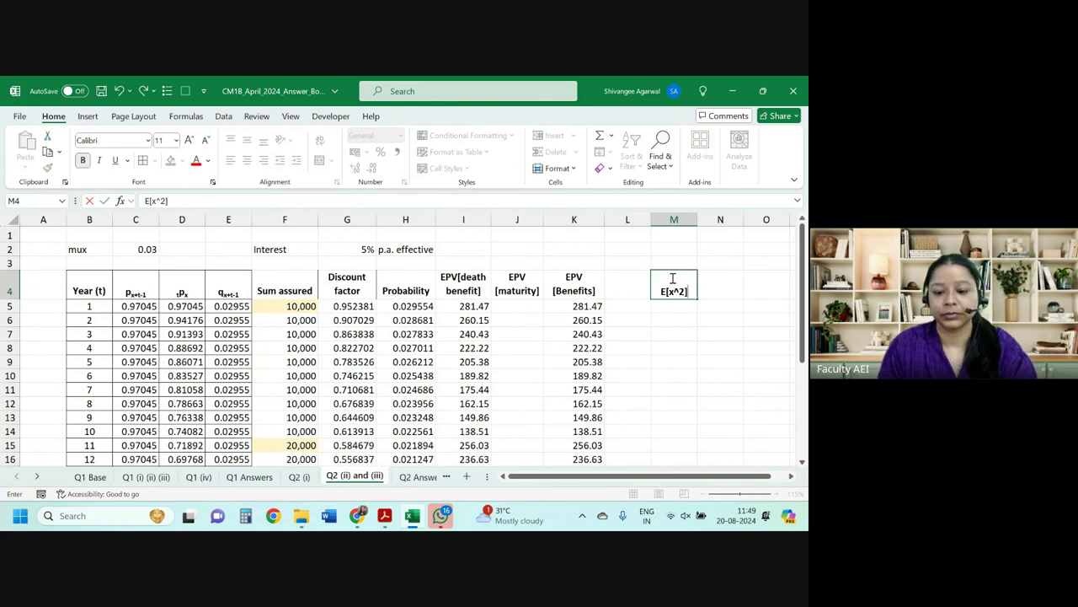
key("Return")
Enter =(F5^2)*(G5^2)*H5 in M5, giving 2680677.
type("=")
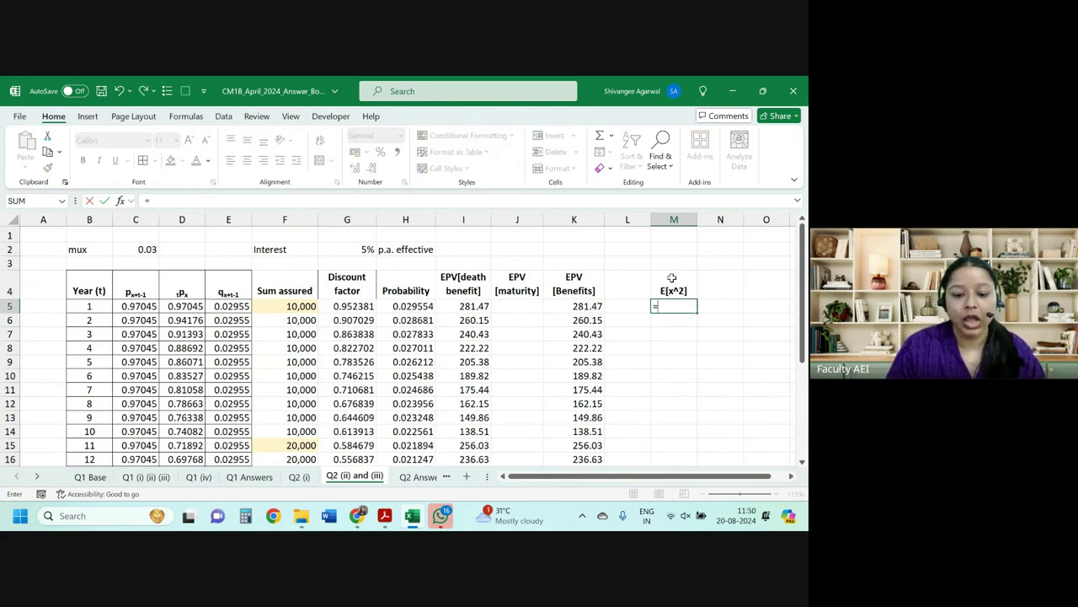
key("Left")
key("Left")
key("Left")
key("Left")
key("Left")
key("Left")
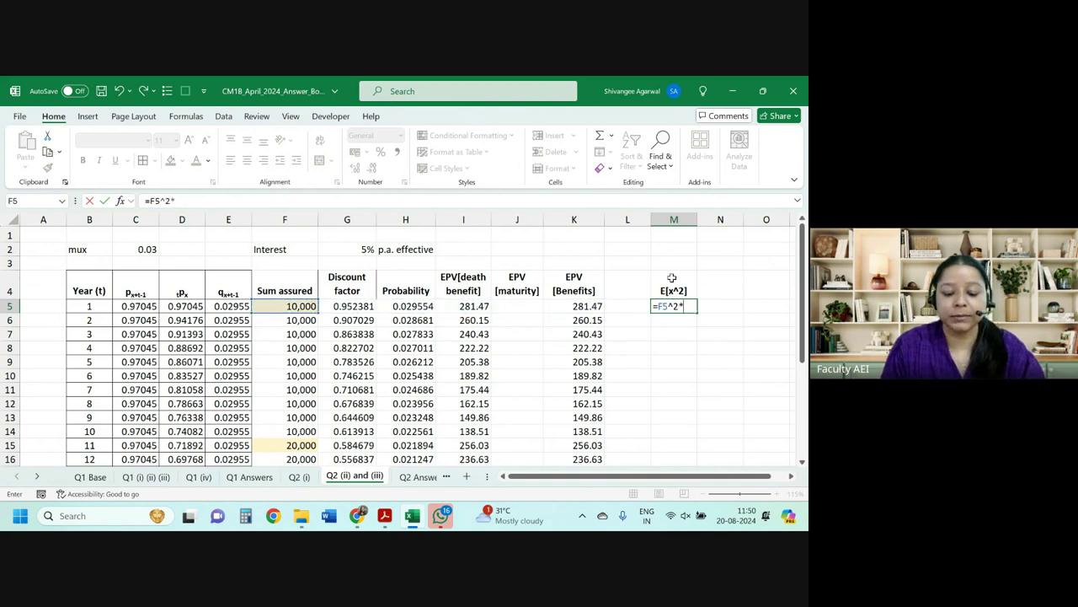
left_click(151, 201)
type("(")
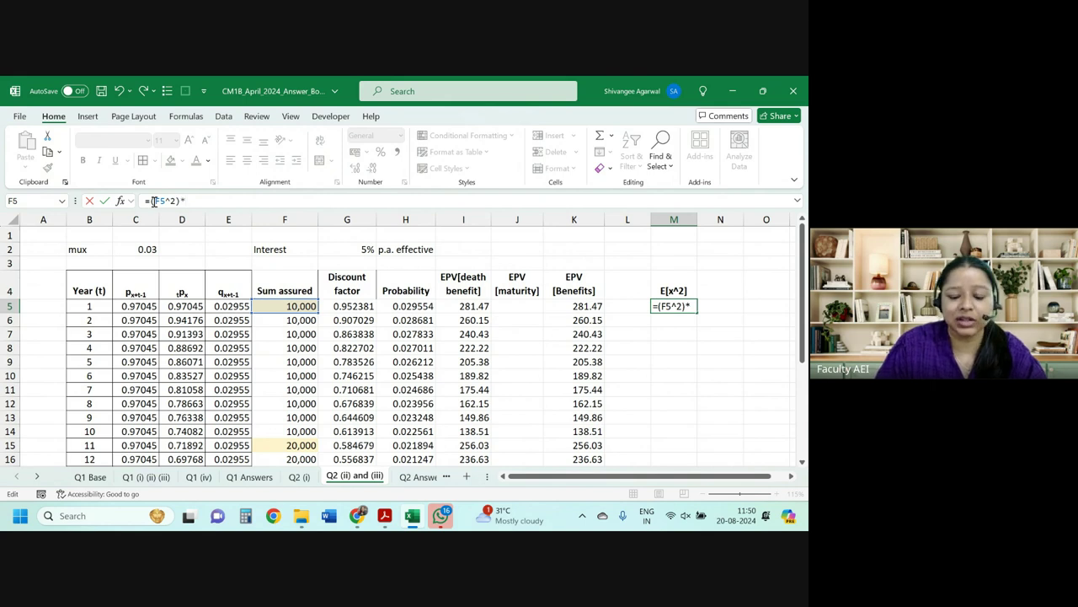
left_click(336, 306)
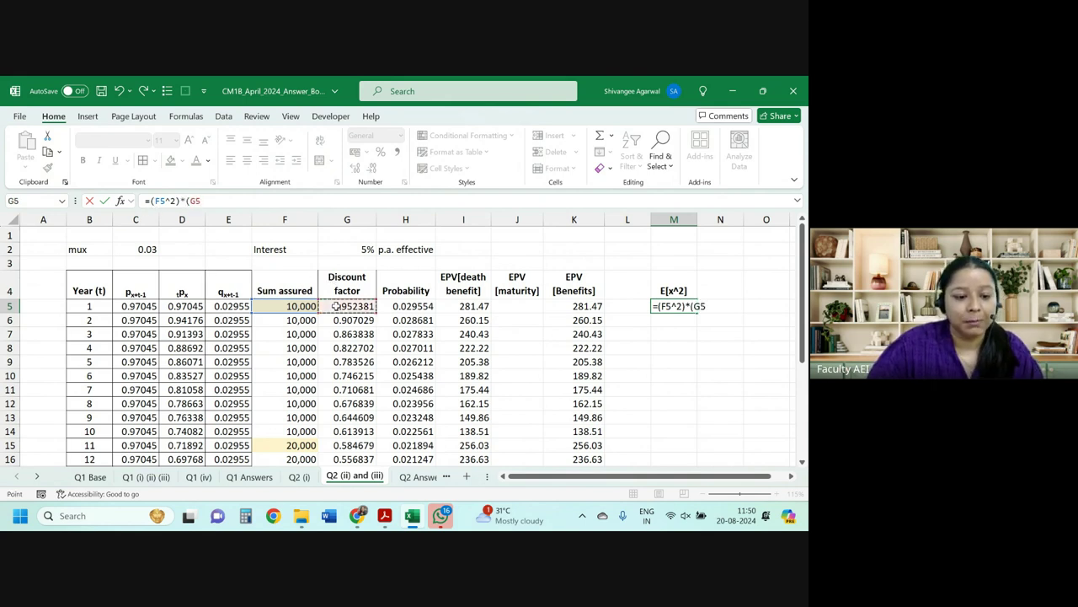
type(")")
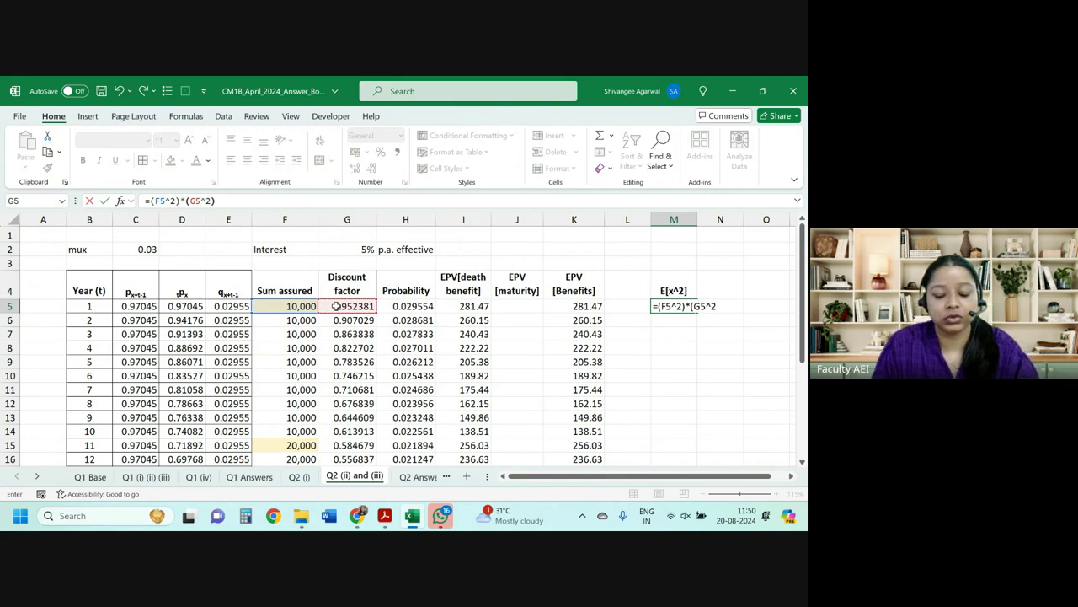
type("*")
left_click(425, 308)
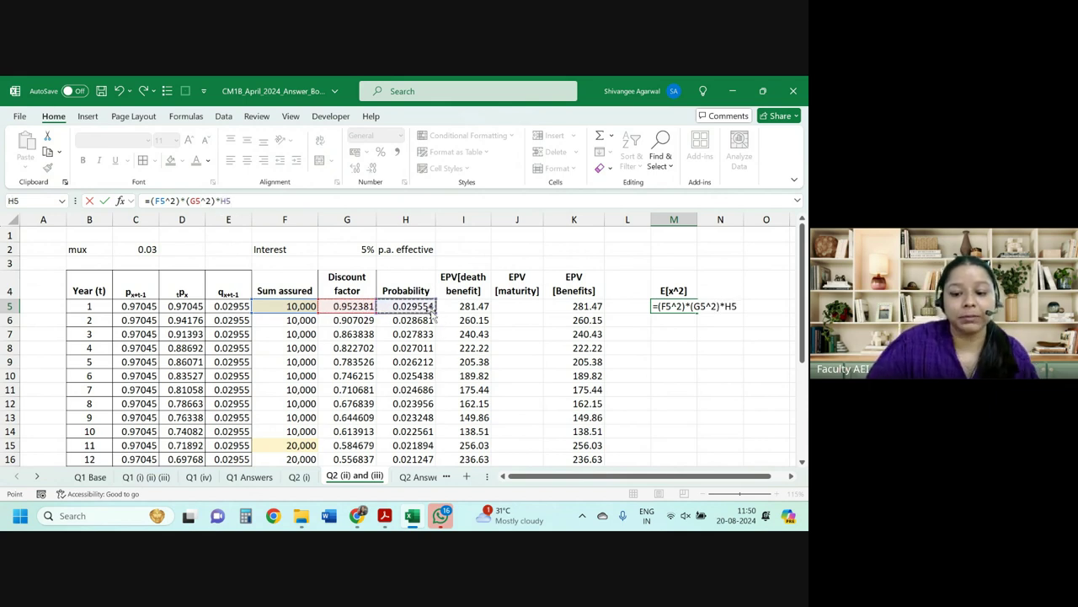
key("Return")
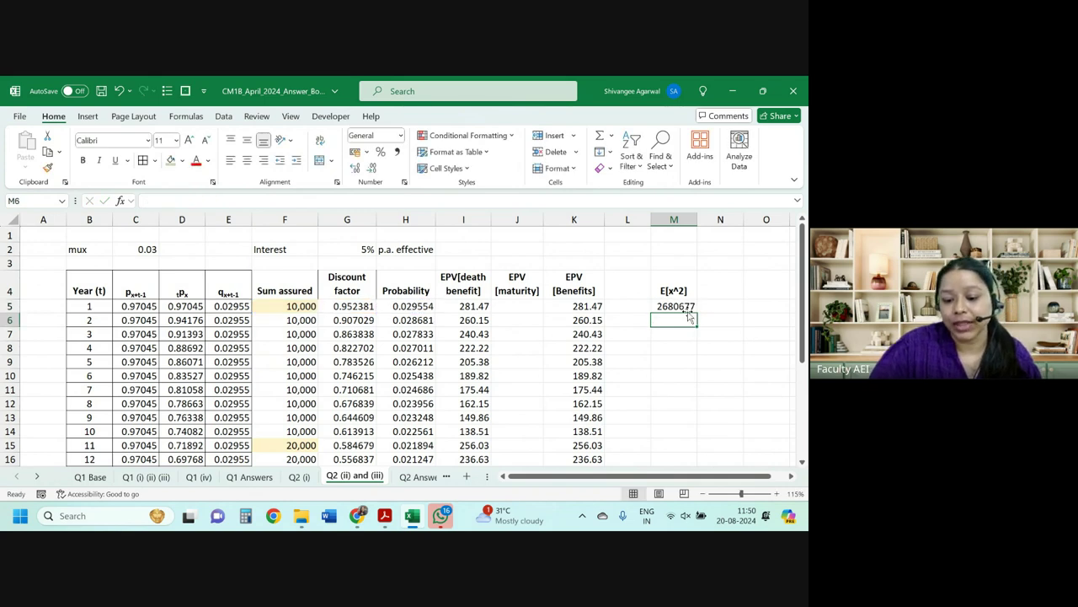
left_click(689, 308)
Fill the E[x^2] formula down to M24 and show it as Number with two decimals.
left_click_drag(695, 312, 691, 433)
scroll(625, 400, "up", 3)
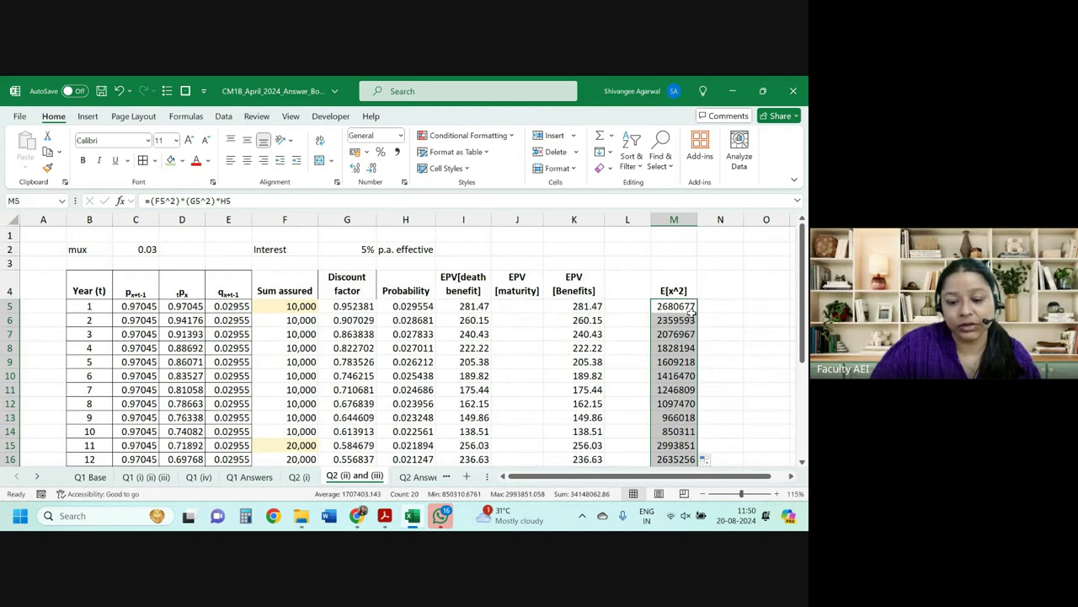
left_click(362, 172)
left_click(368, 169)
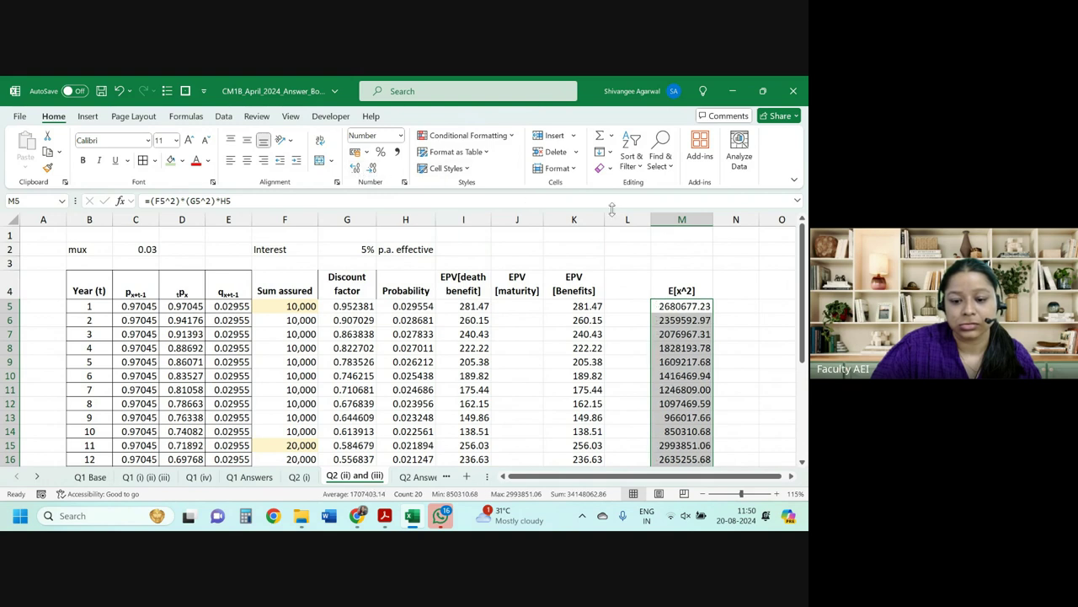
left_click_drag(713, 219, 707, 220)
left_click(700, 305)
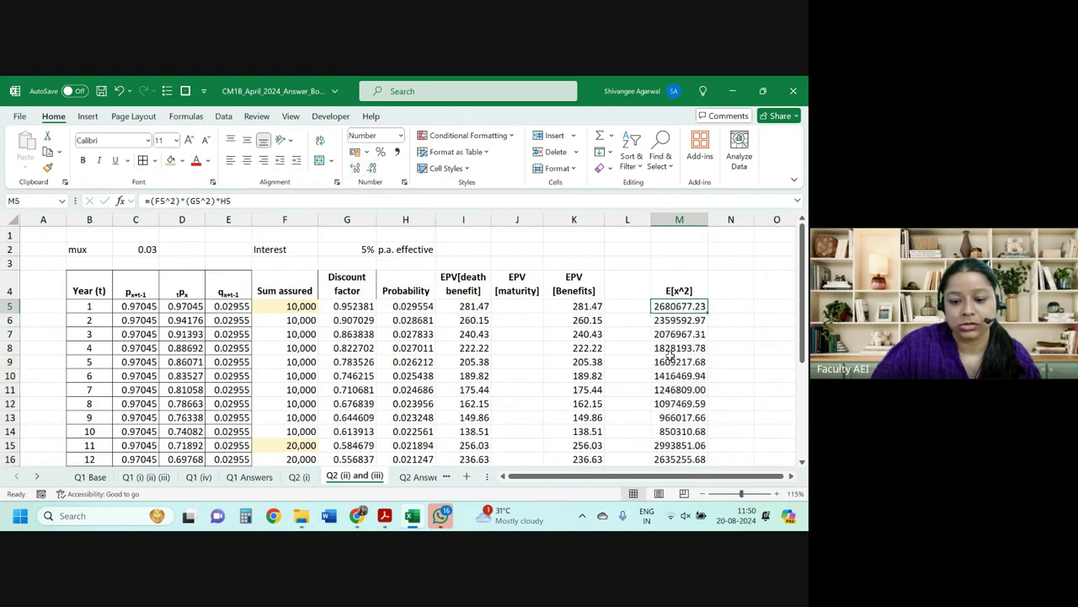
Copy the Total EPV sum formula from K26.
scroll(664, 360, "down", 2)
scroll(664, 361, "down", 4)
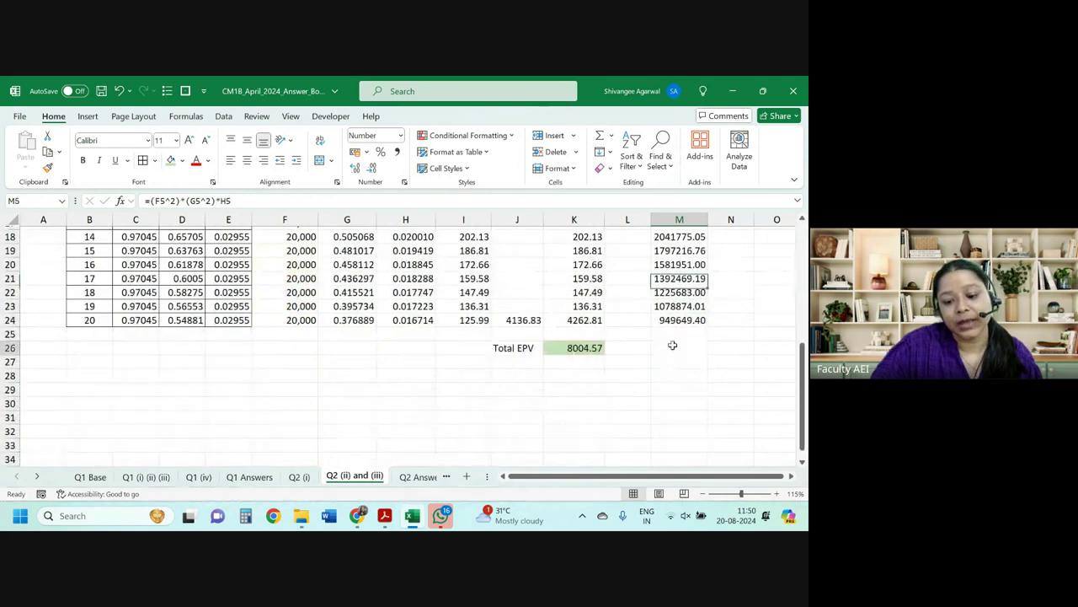
left_click(673, 340)
left_click(583, 346)
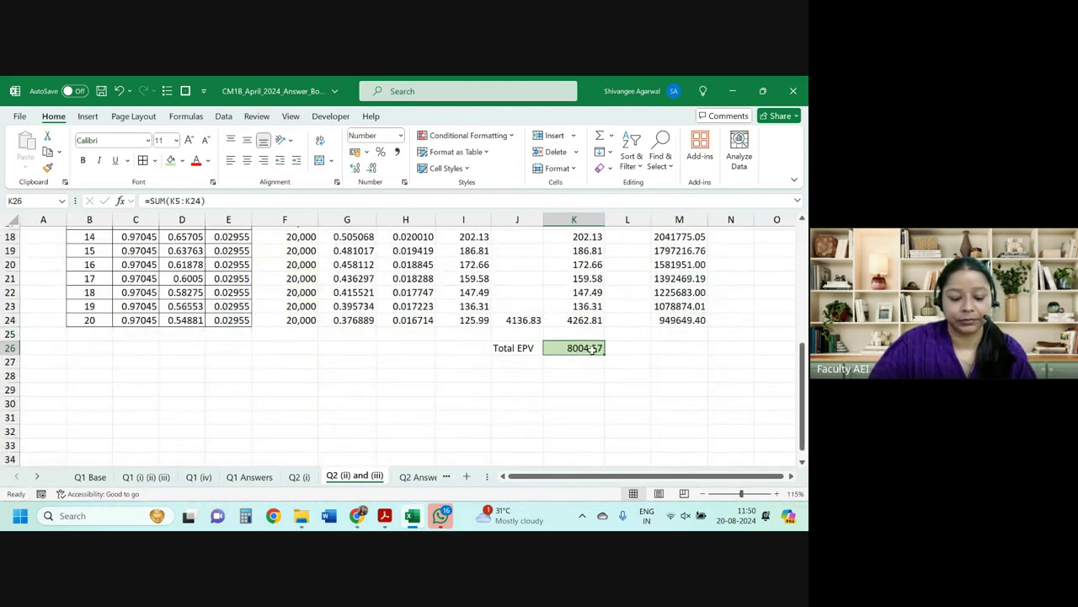
key("ctrl+c")
Paste the sum formula into M26 to total the E[x^2] values and widen column M.
left_click(676, 350)
key("ctrl+v")
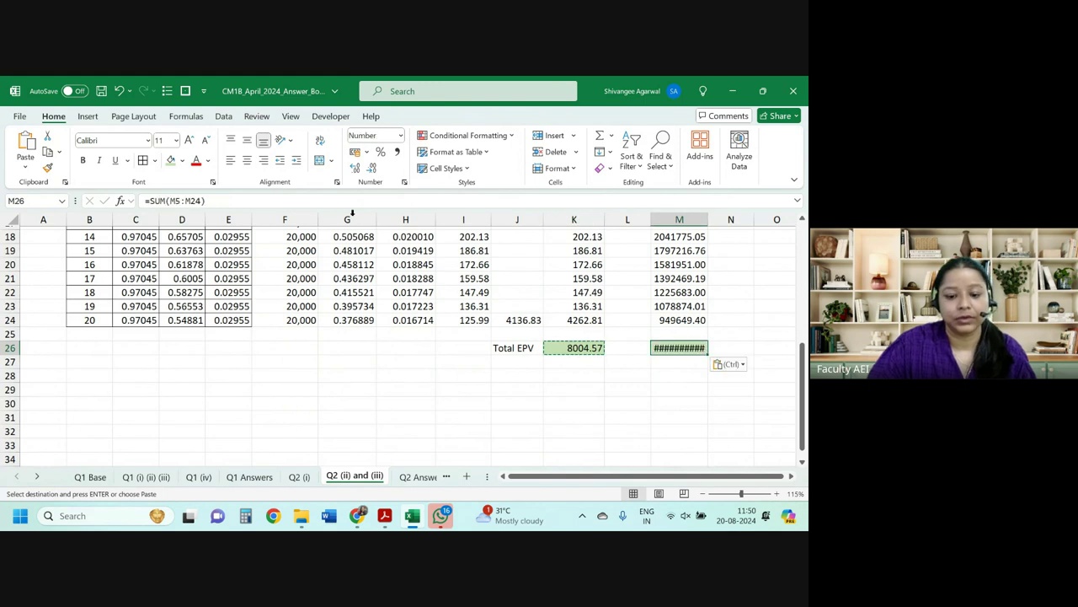
left_click(181, 160)
key("Escape")
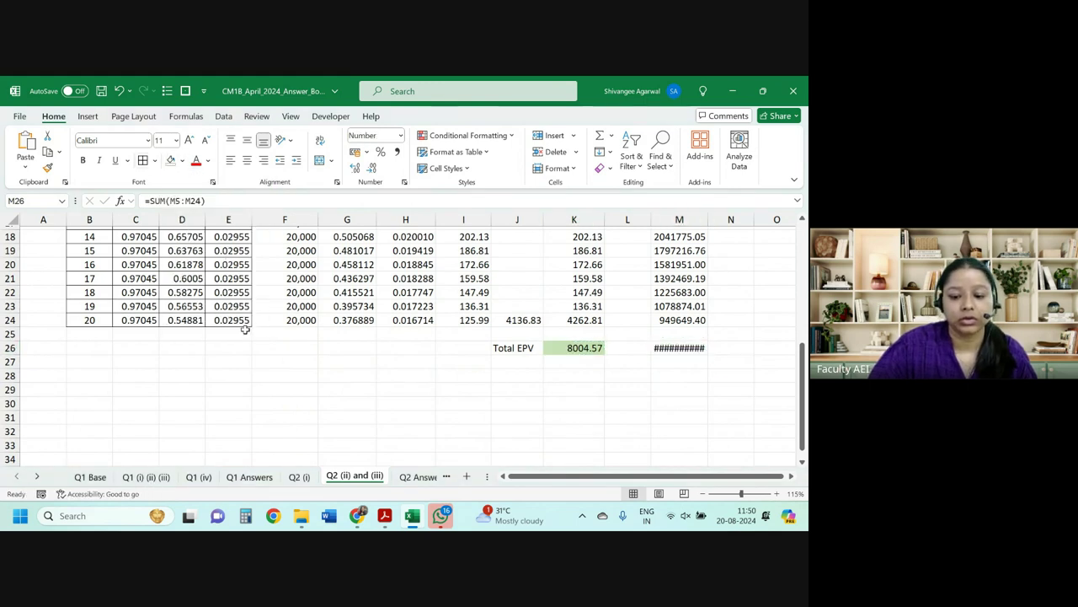
double_click(708, 219)
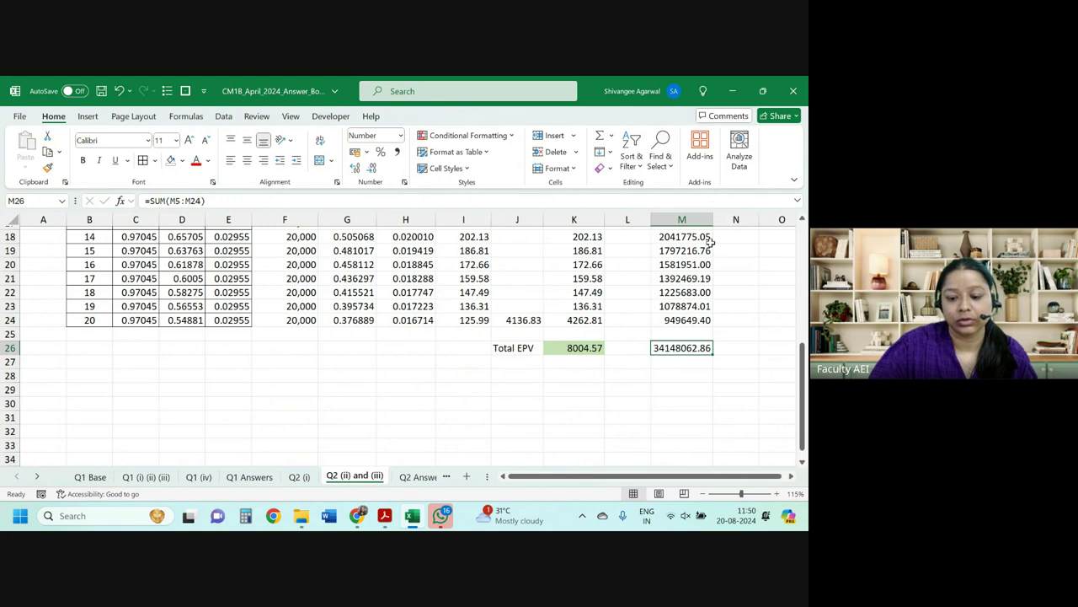
Enter =M26-K26^2 in M28 as the variance.
left_click(698, 376)
type("=")
key("Up")
key("Up")
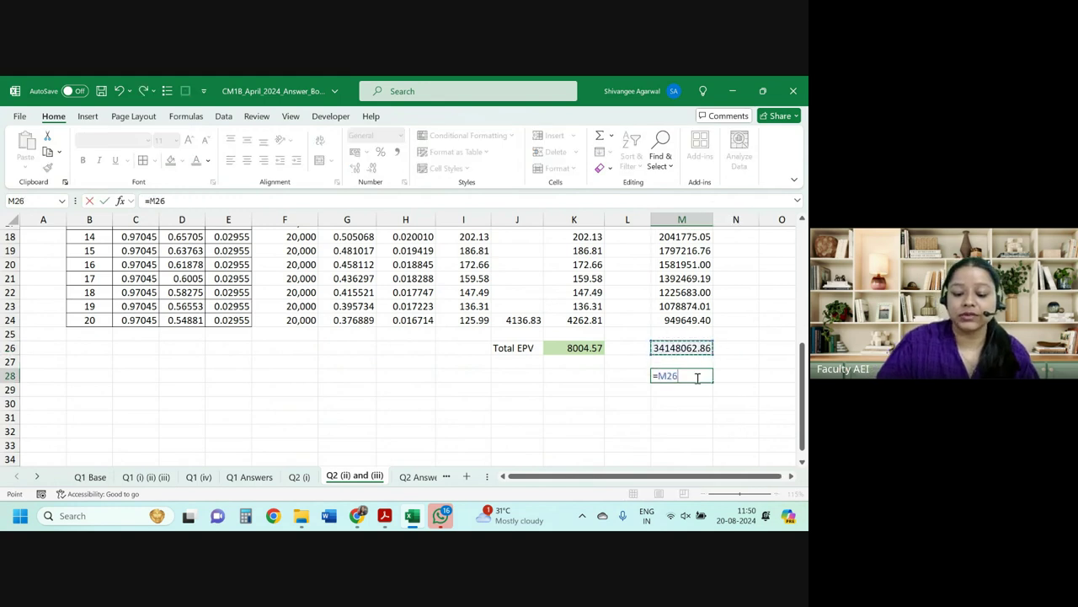
type("-")
key("Left")
key("Up")
key("Up")
key("Left")
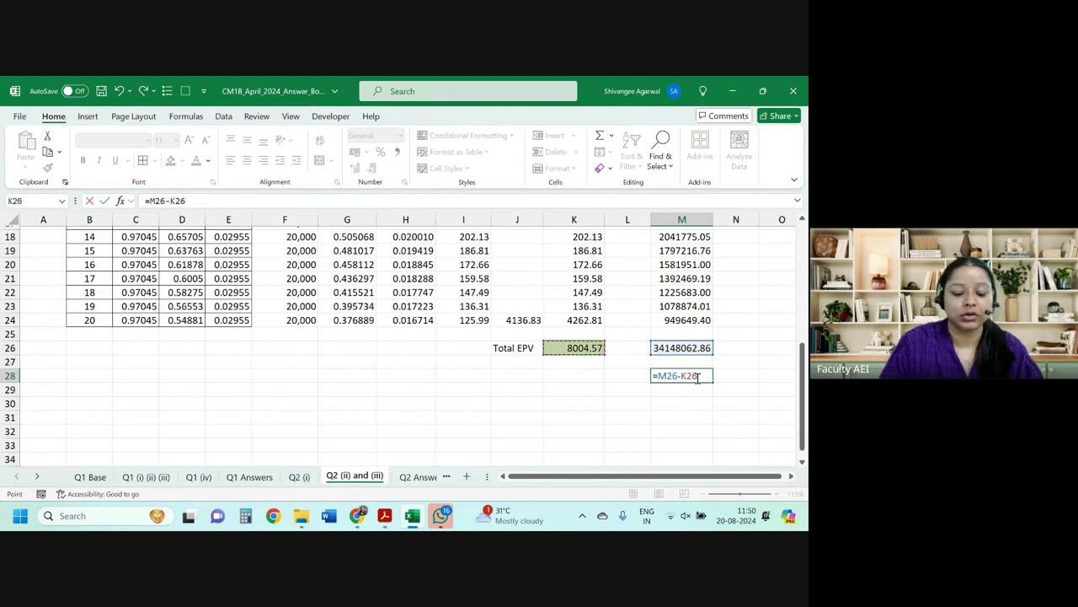
type("^2")
key("ctrl+Return")
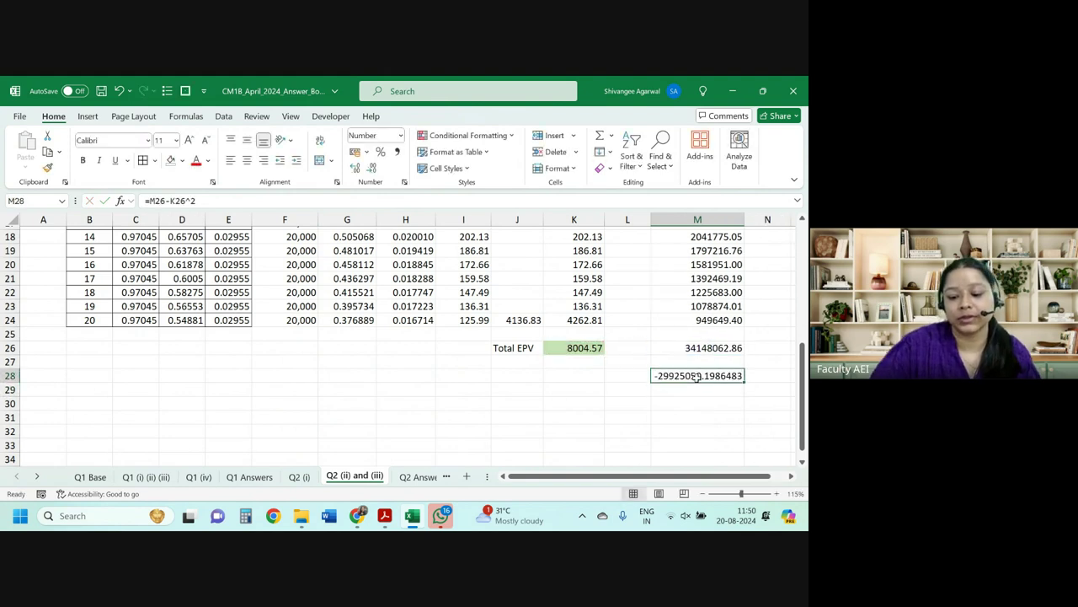
Narrow column M and re-check the M28 variance formula.
left_click_drag(744, 220, 711, 226)
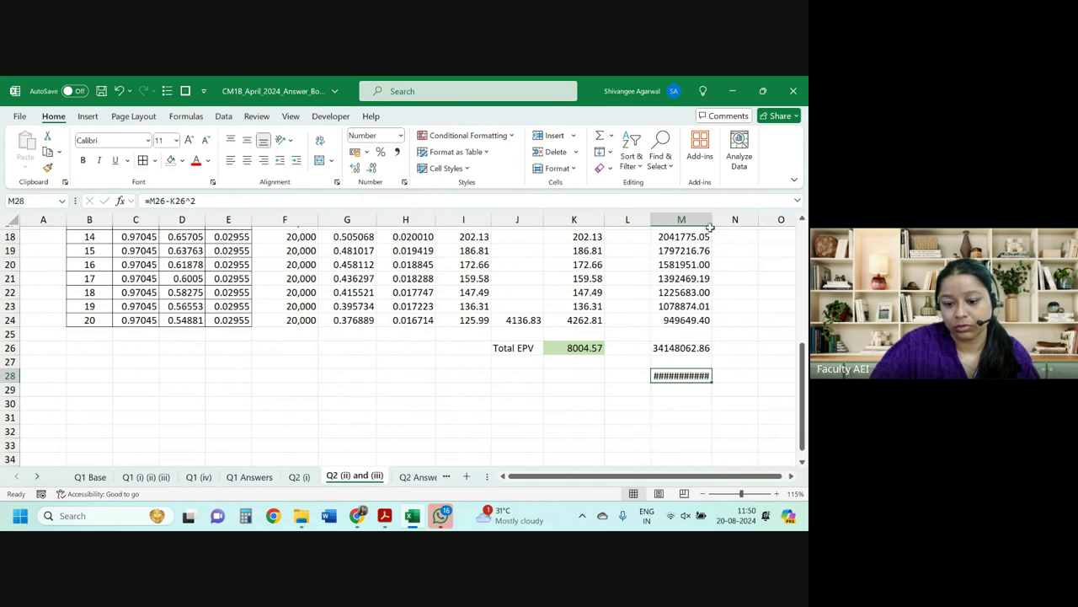
double_click(679, 372)
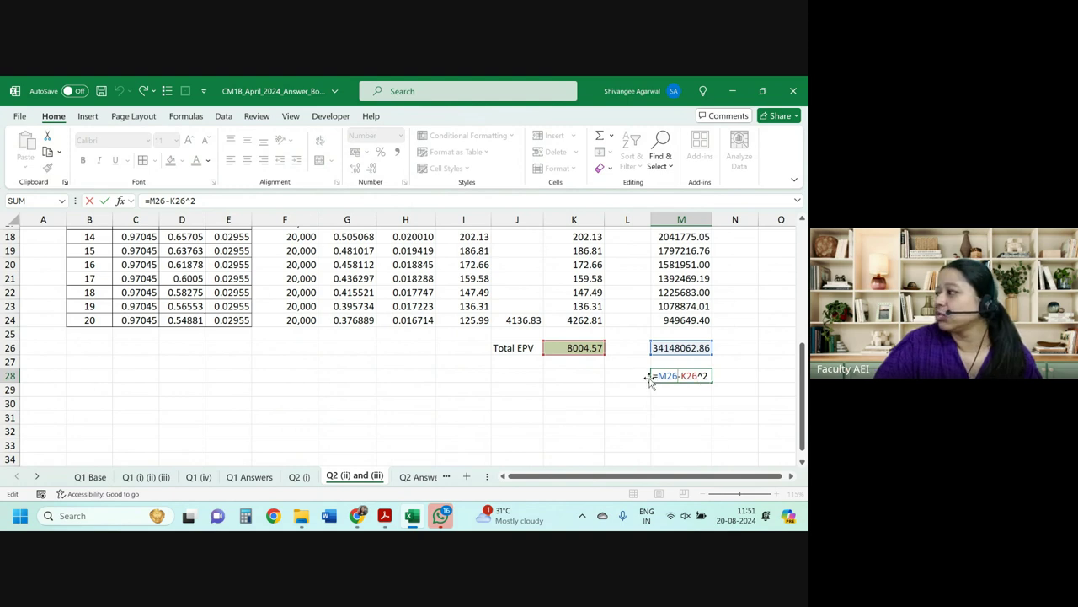
key("Return")
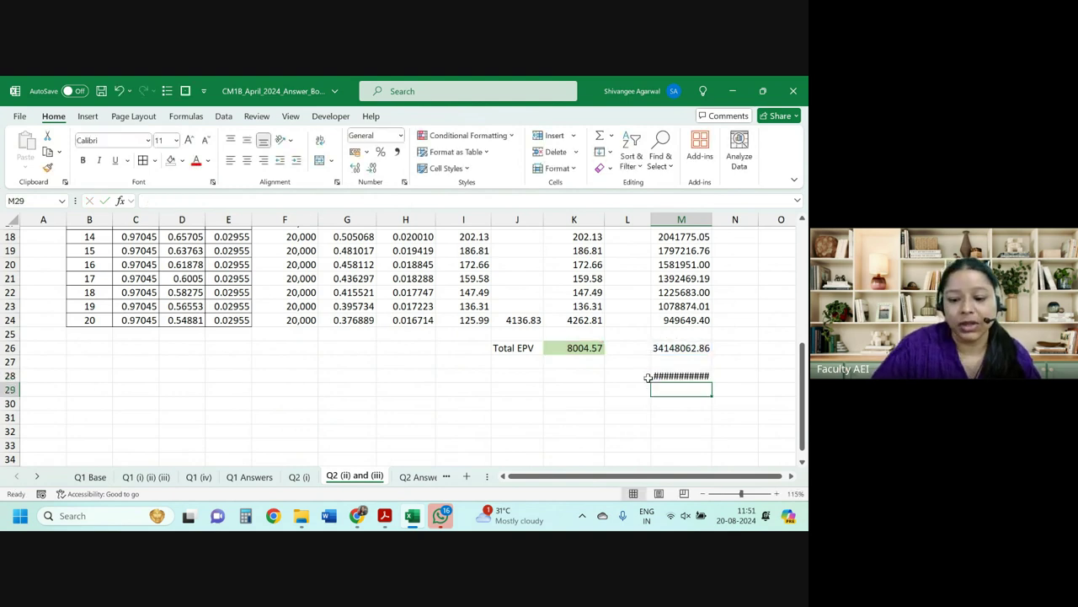
scroll(705, 376, "up", 6)
scroll(705, 377, "down", 5)
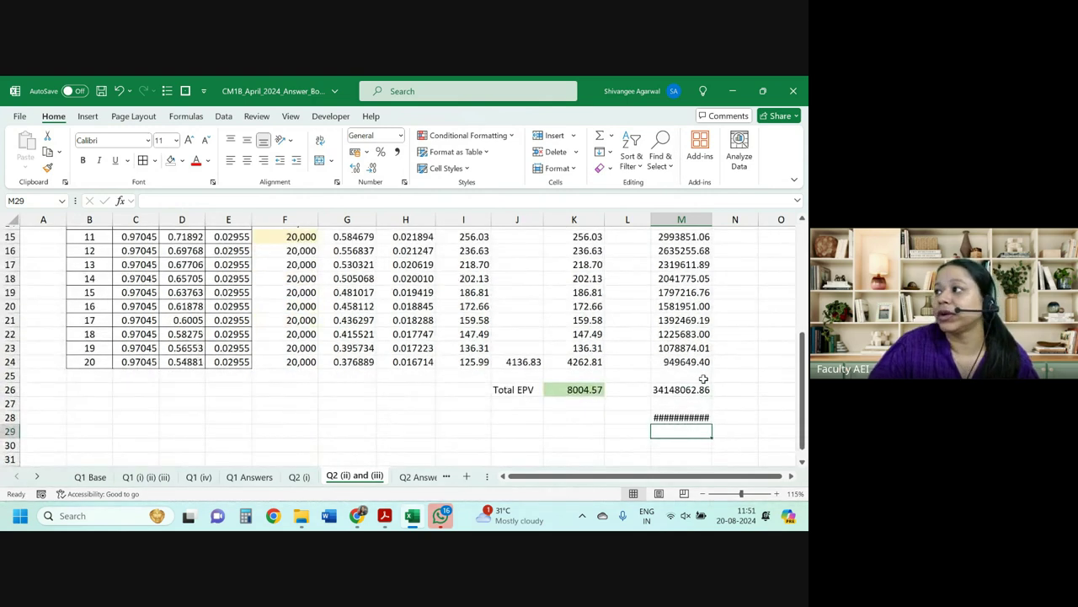
Shade cell M24 orange.
left_click(671, 361)
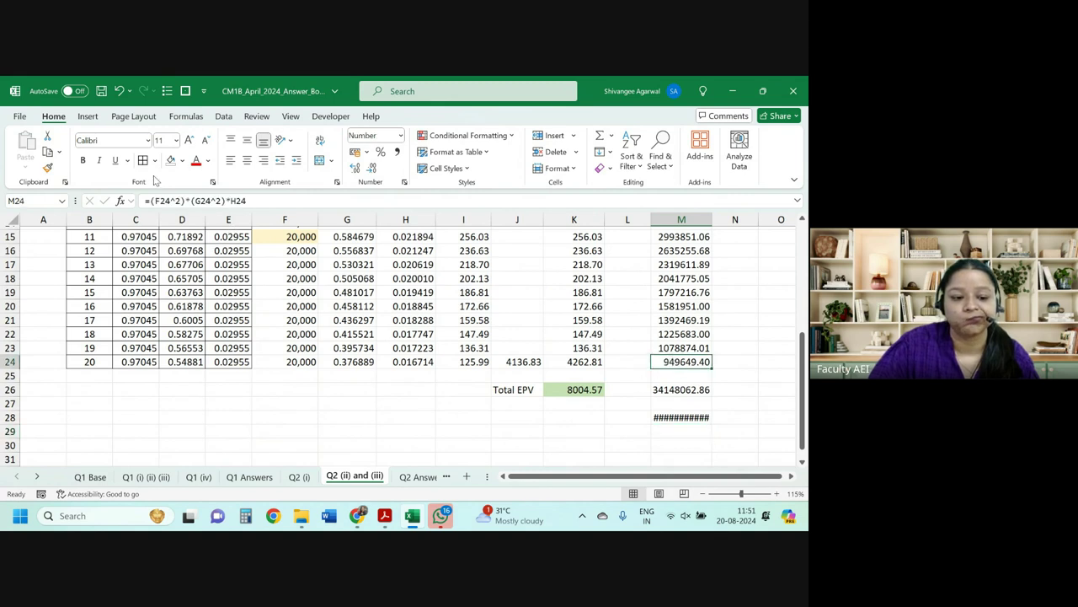
left_click(181, 161)
left_click(226, 214)
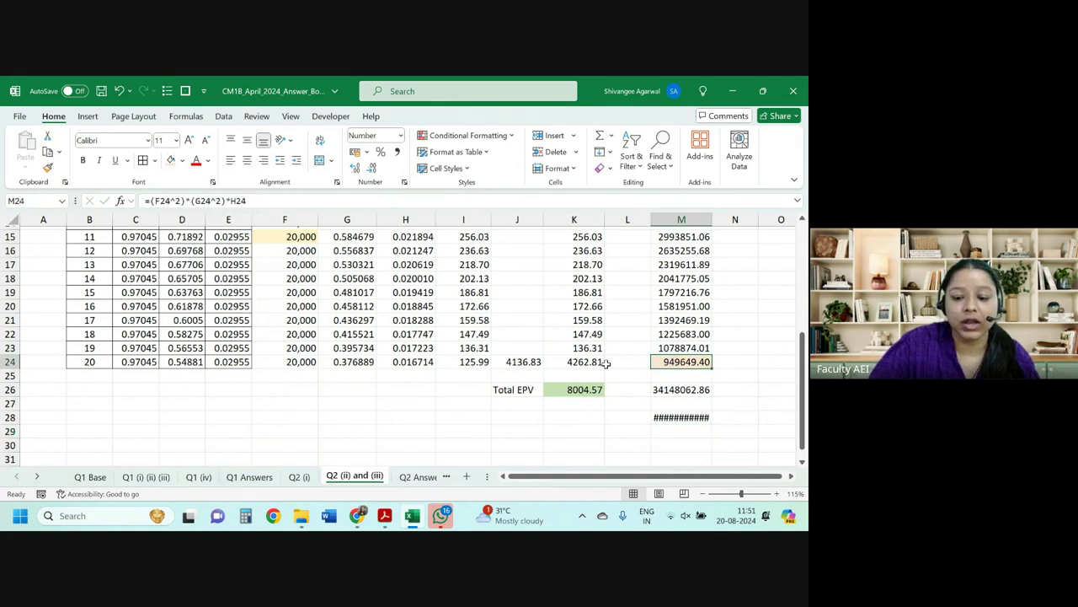
Append +F24^2*G24^2*D24 to M24's formula, giving 32132178.72.
left_click(247, 199)
type("+")
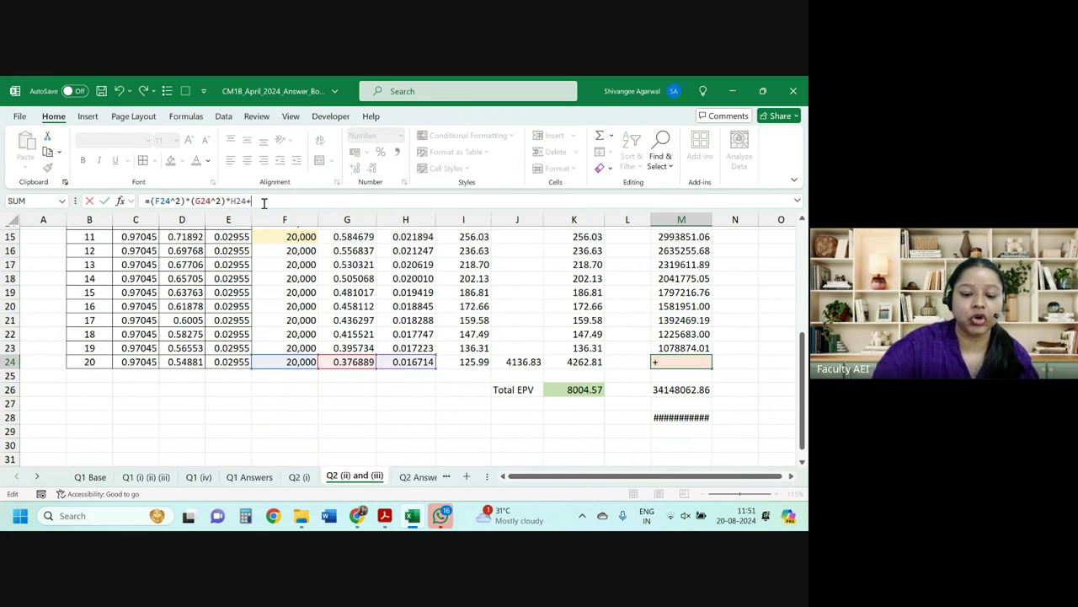
left_click(518, 361)
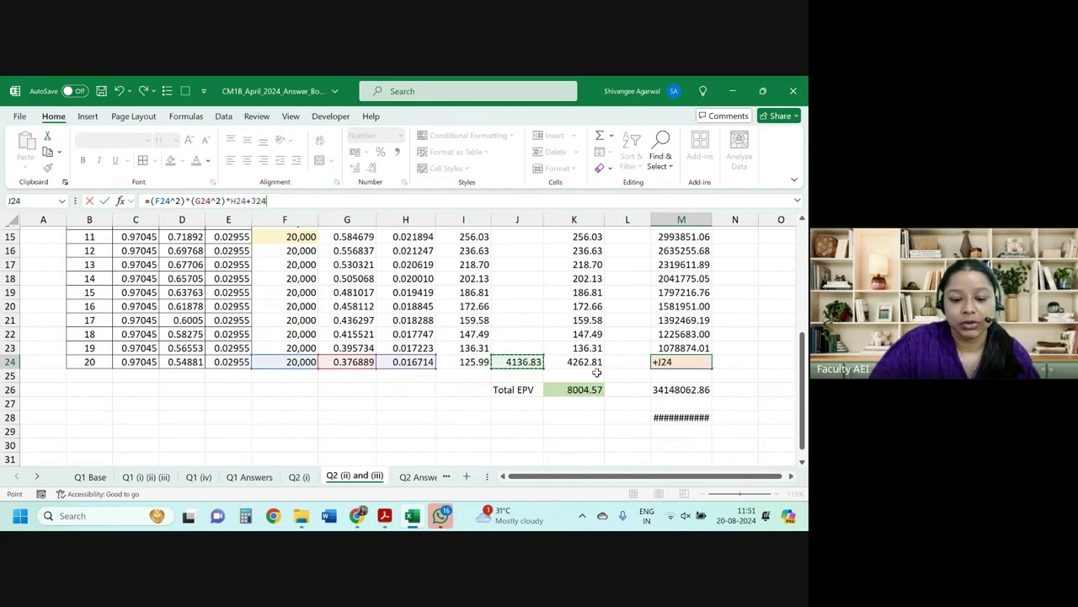
scroll(547, 346, "up", 5)
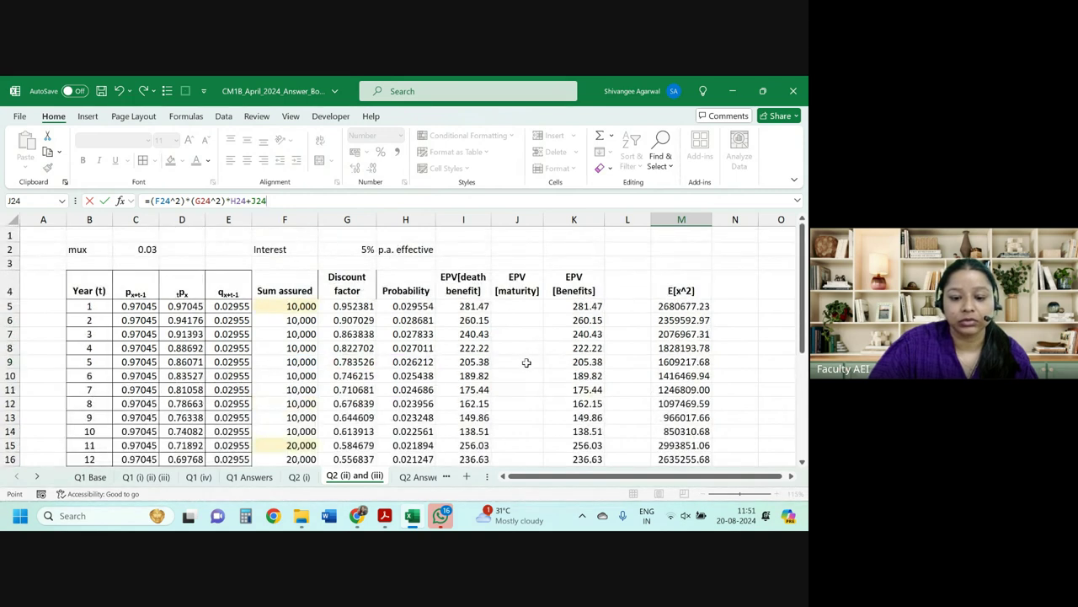
scroll(526, 362, "down", 4)
scroll(527, 385, "up", 4)
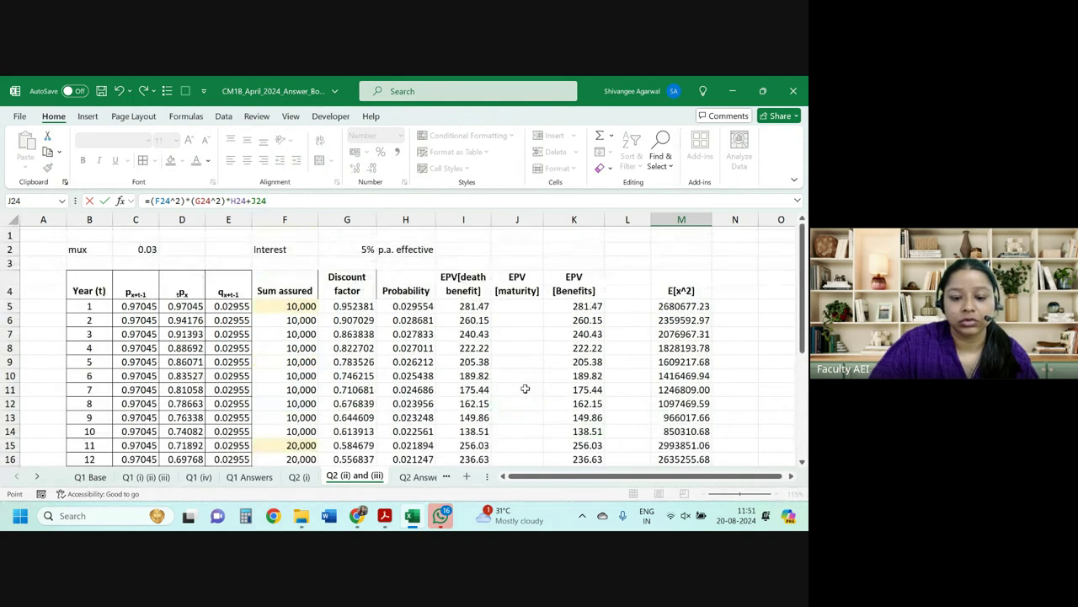
scroll(525, 388, "down", 3)
scroll(524, 387, "down", 1)
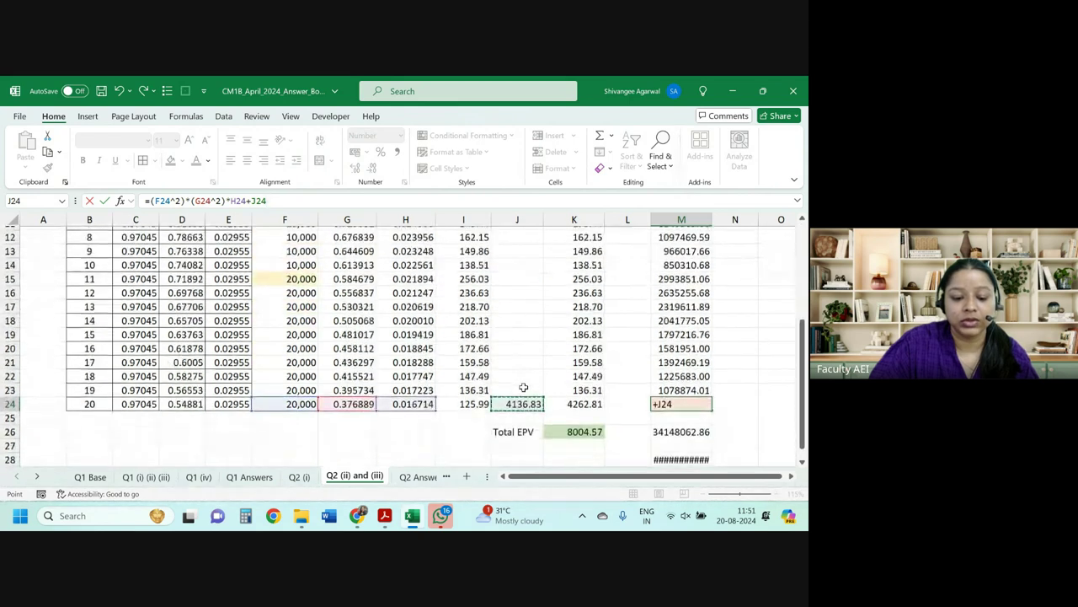
scroll(336, 389, "up", 4)
scroll(336, 389, "down", 2)
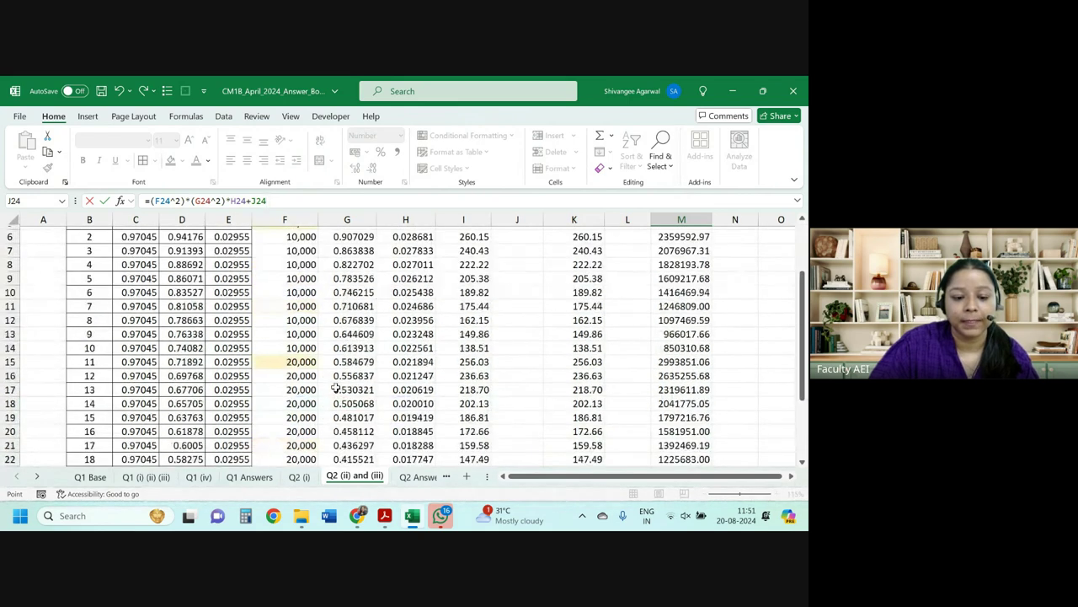
scroll(289, 434, "down", 1)
scroll(289, 434, "down", 1)
left_click(288, 403)
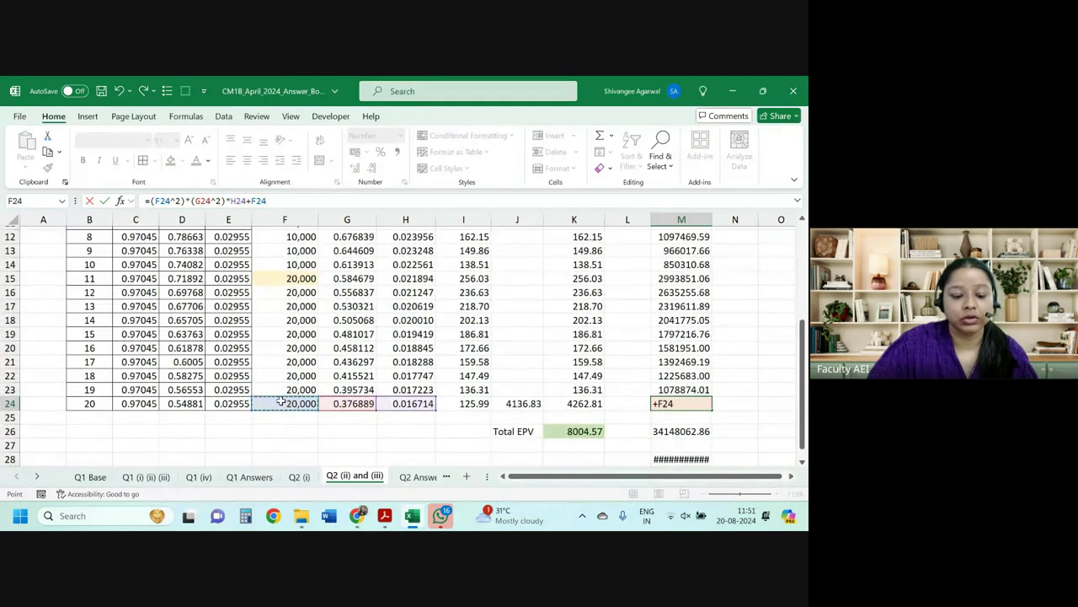
type("^2*")
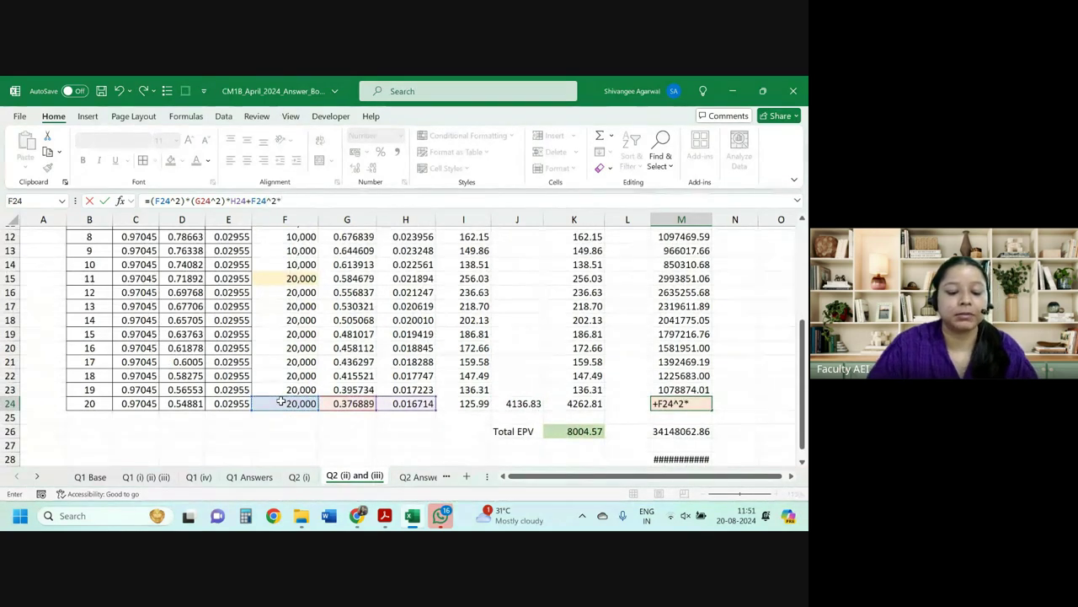
left_click(358, 406)
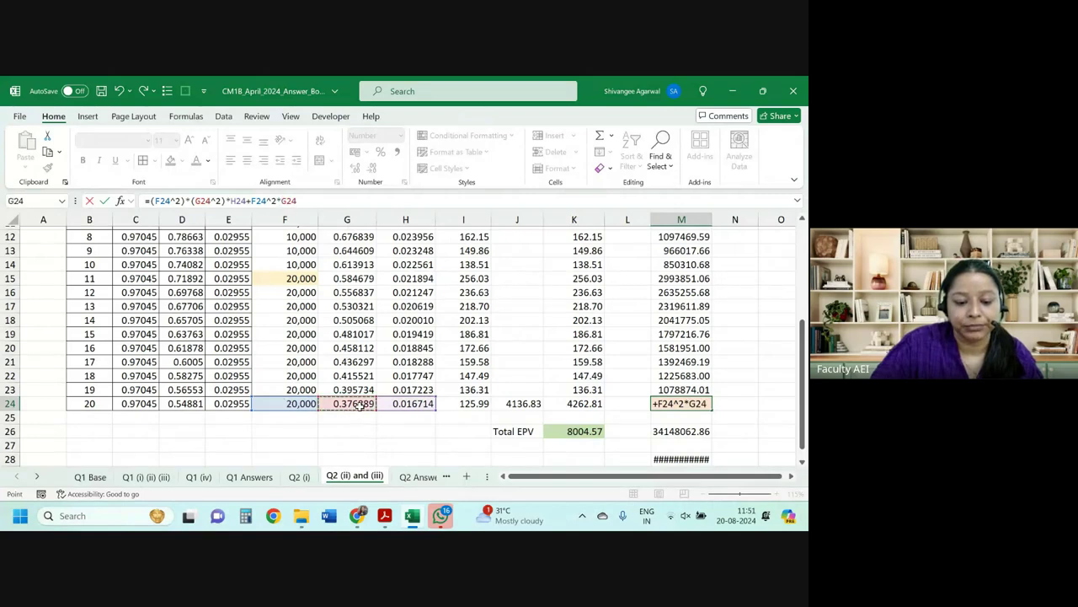
type("^2*")
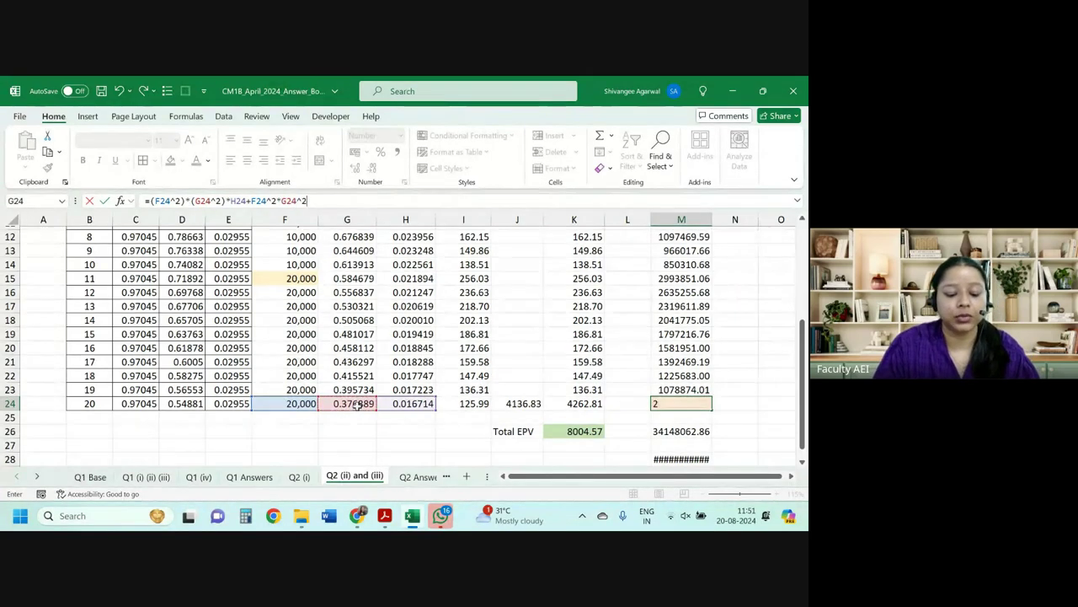
left_click(188, 405)
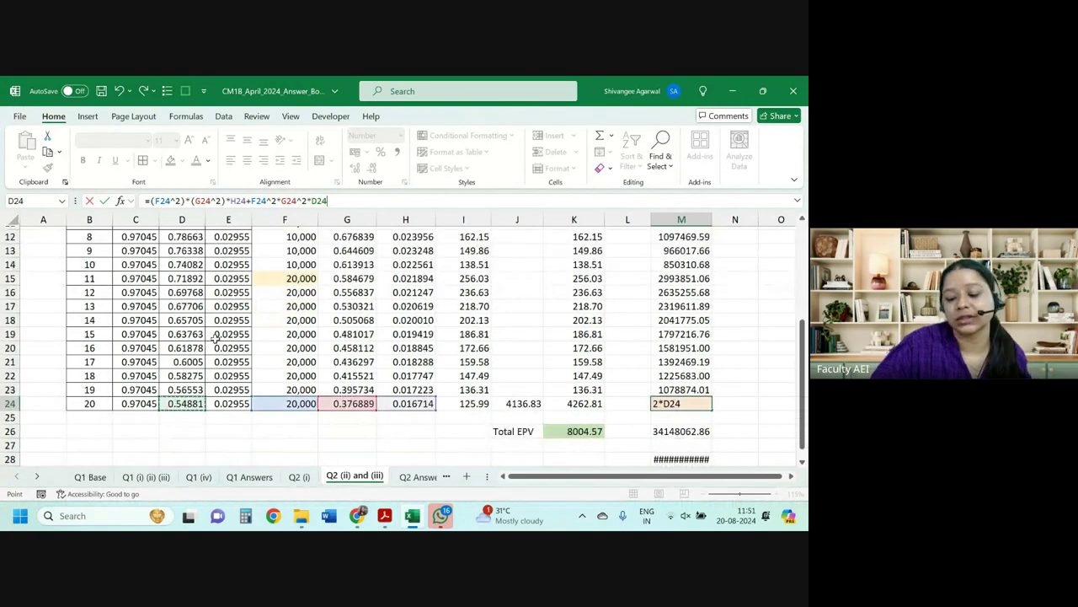
key("Return")
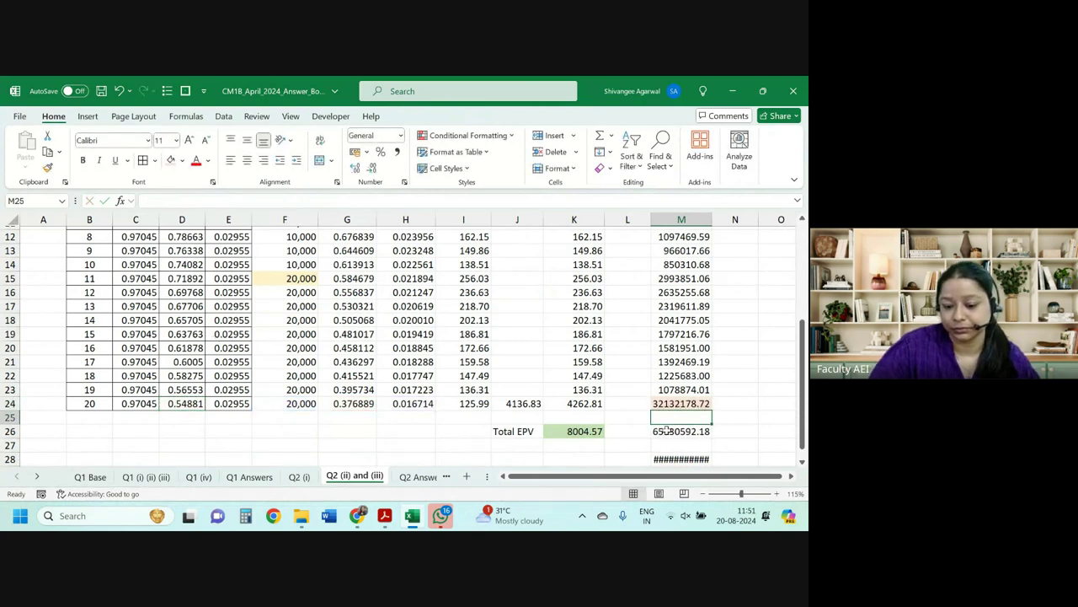
Widen column M and reduce the M28 variance to two decimals.
scroll(665, 430, "down", 1)
double_click(712, 217)
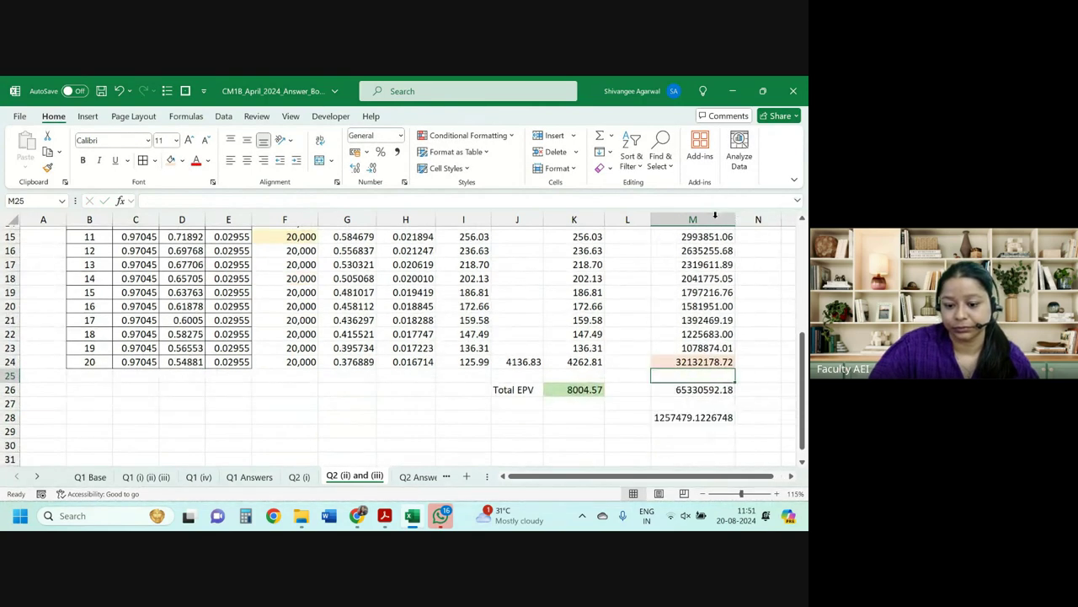
left_click(715, 217)
left_click(699, 427)
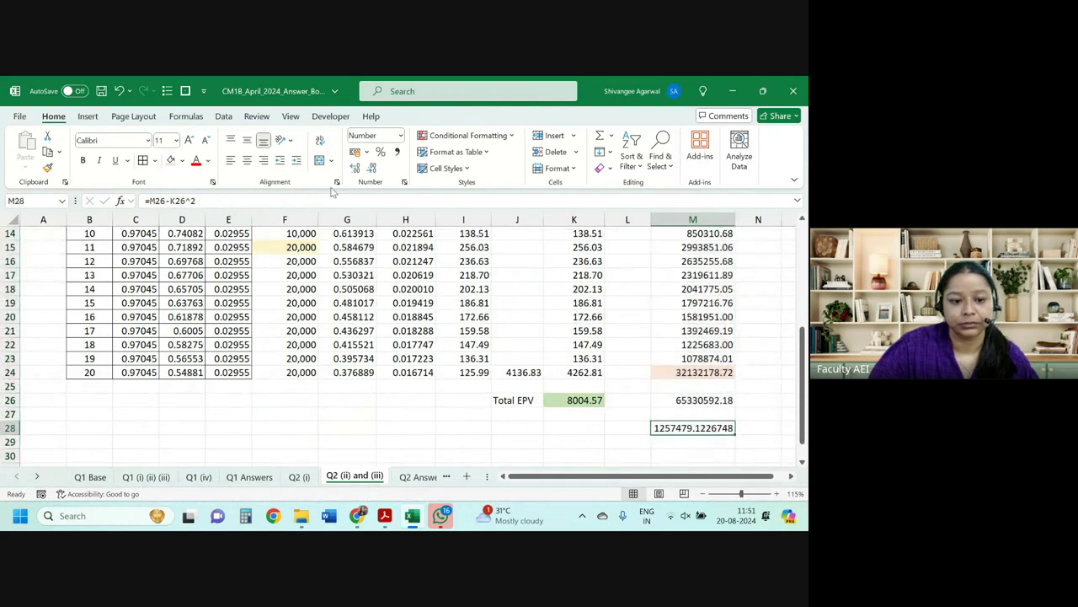
left_click(371, 167)
left_click(372, 168)
left_click(372, 168)
left_click(372, 168)
left_click(371, 168)
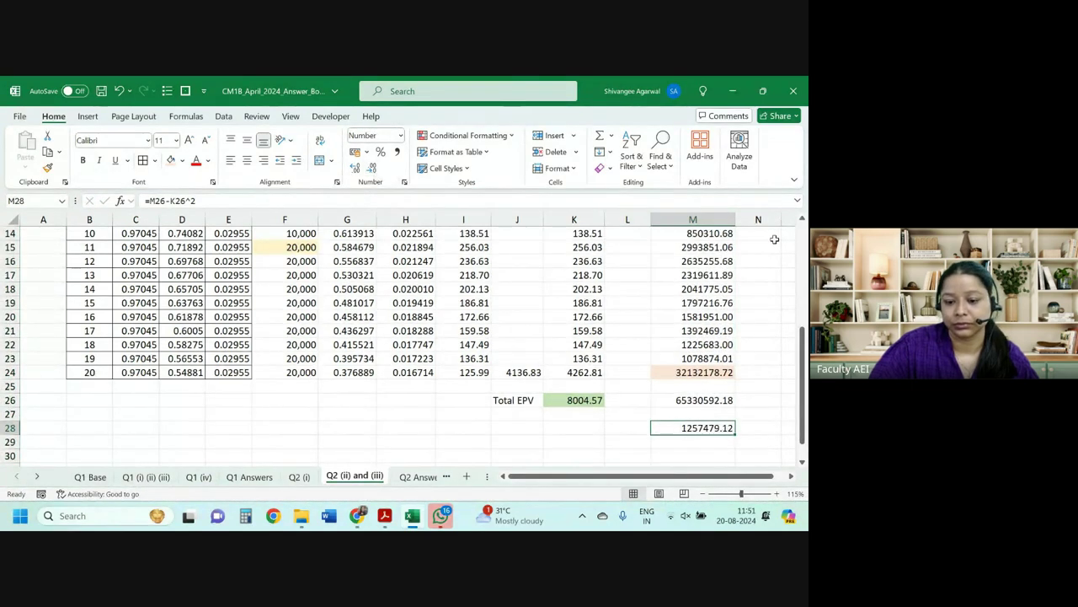
double_click(736, 219)
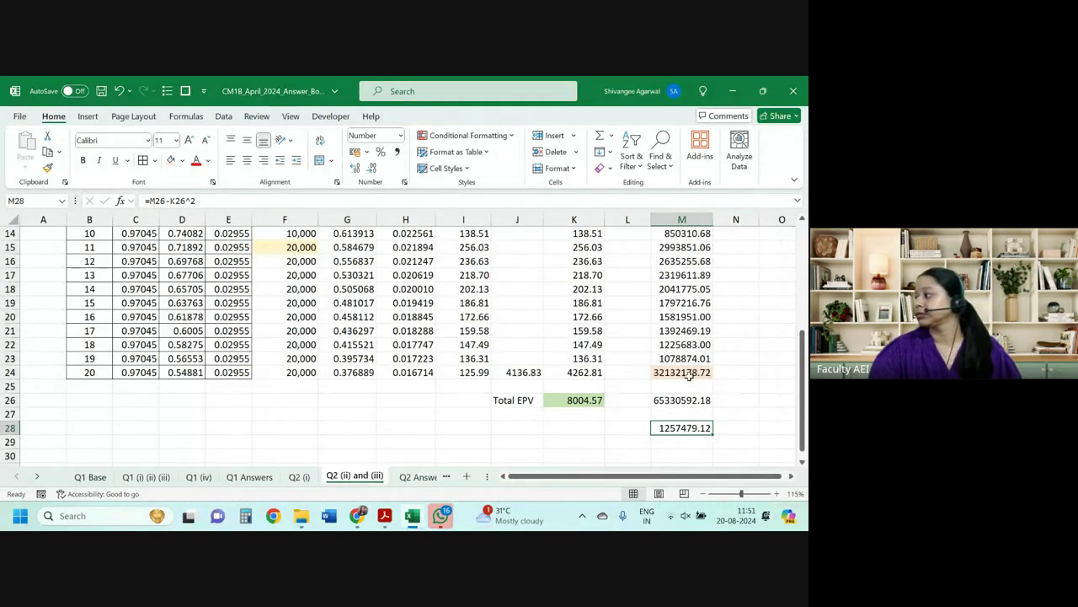
mouse_move(505, 516)
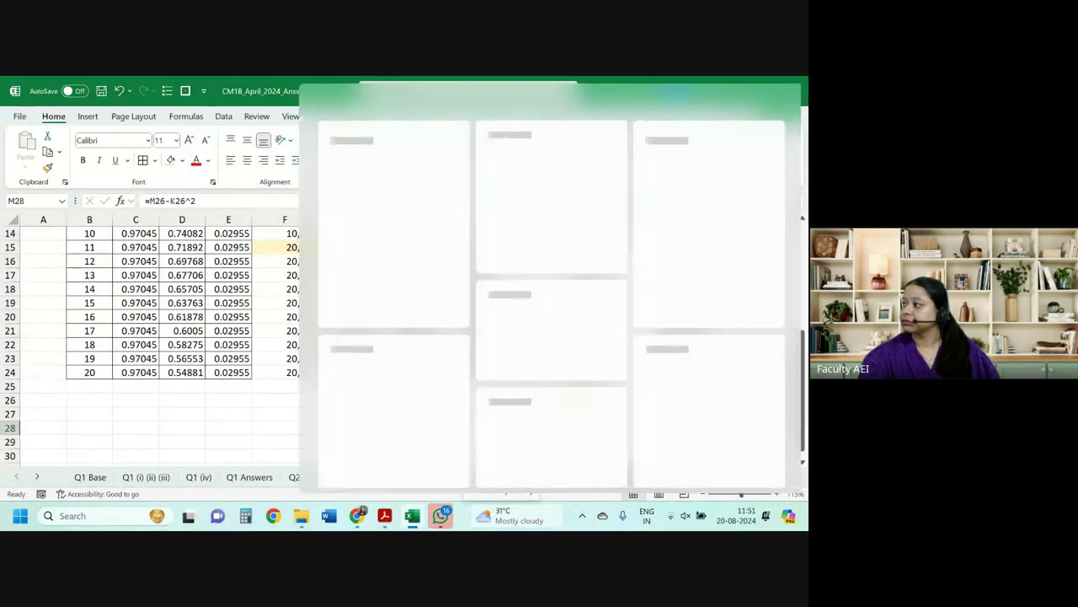
left_click(228, 358)
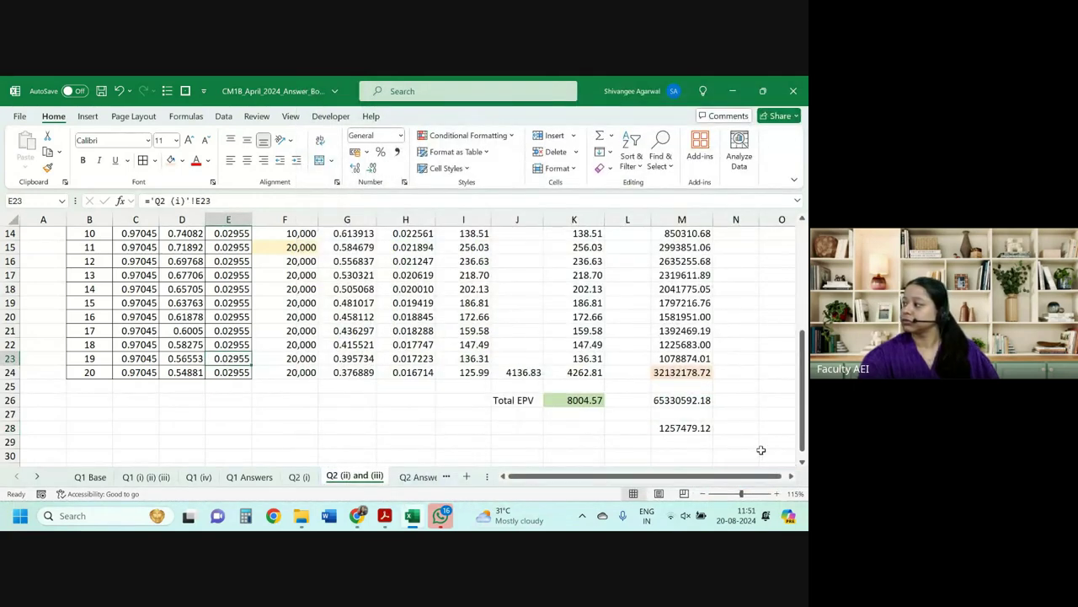
left_click(688, 429)
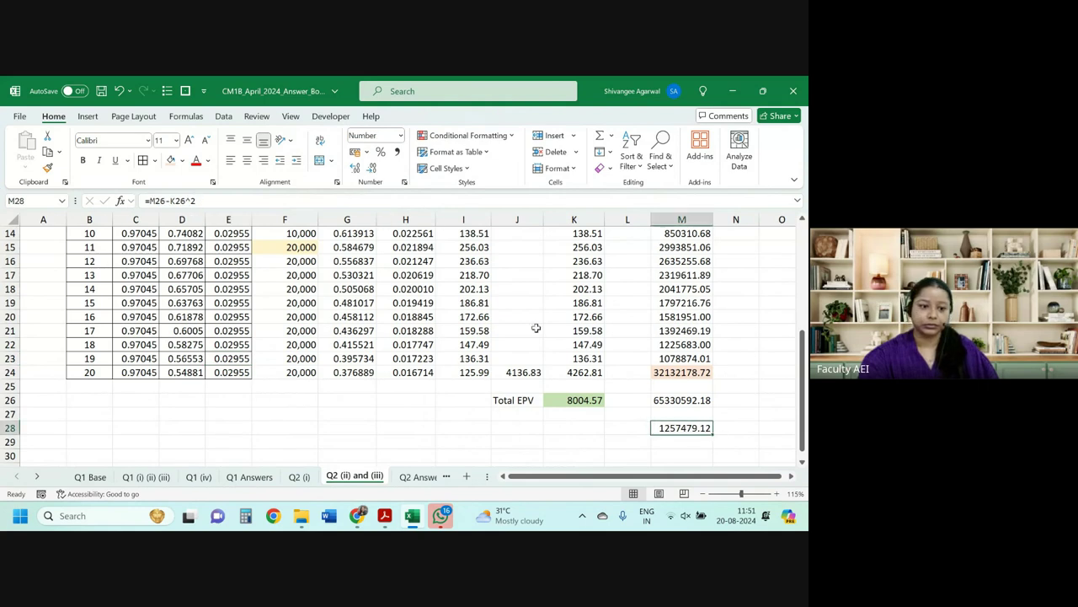
Copy F24's comma formatting onto K26:M29 with two decimals shown.
left_click(299, 372)
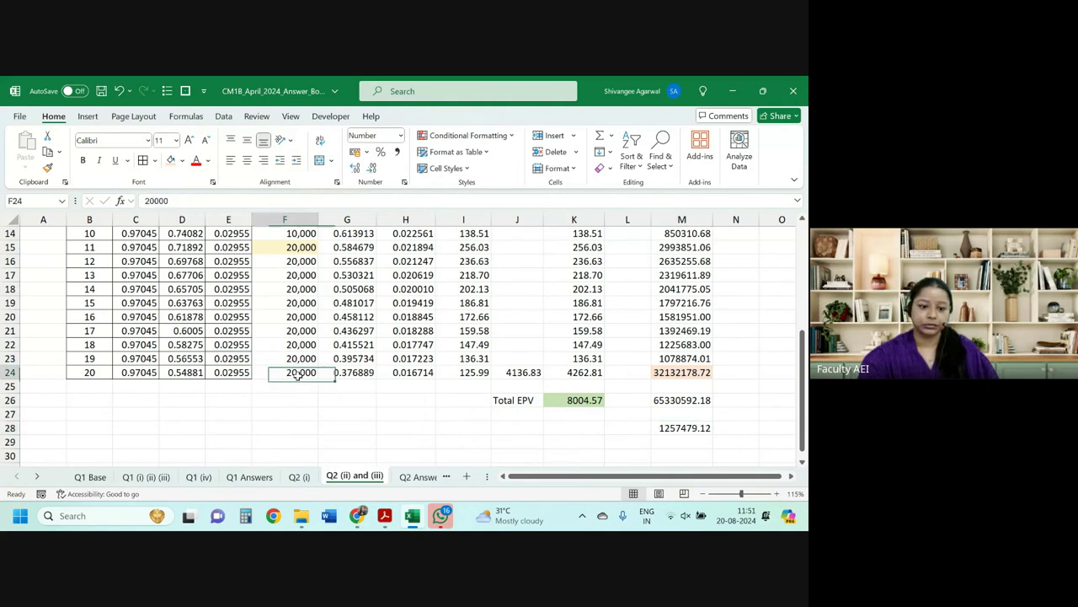
left_click(47, 167)
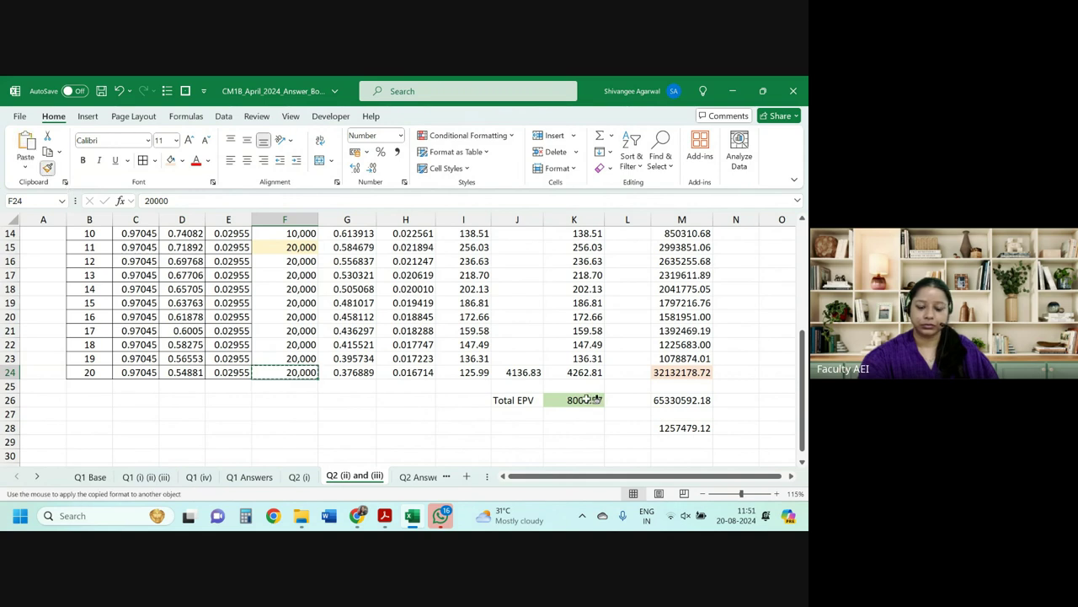
left_click_drag(583, 401, 688, 444)
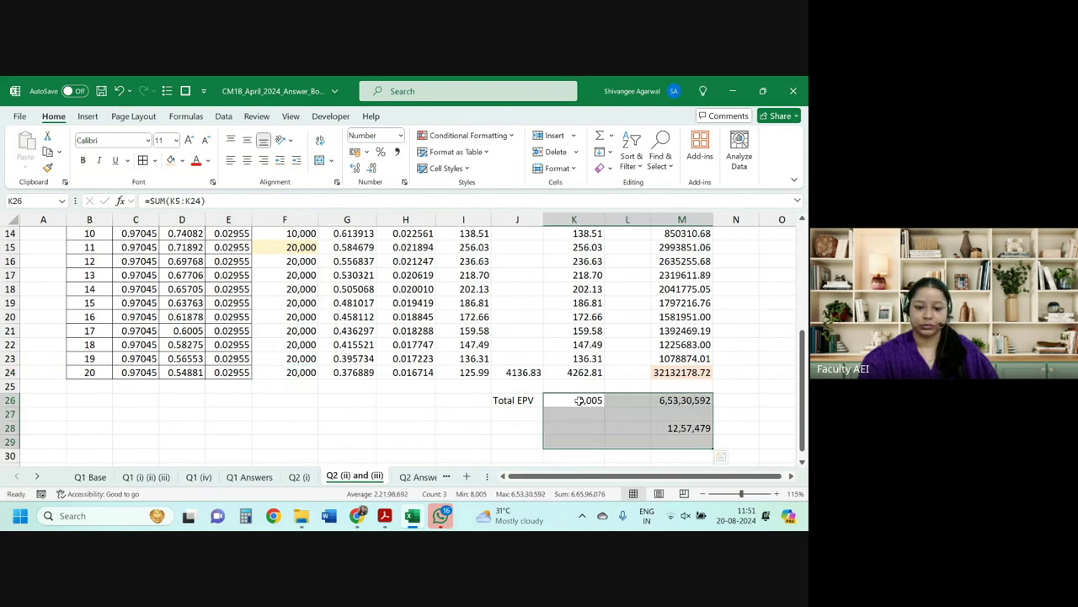
left_click(357, 168)
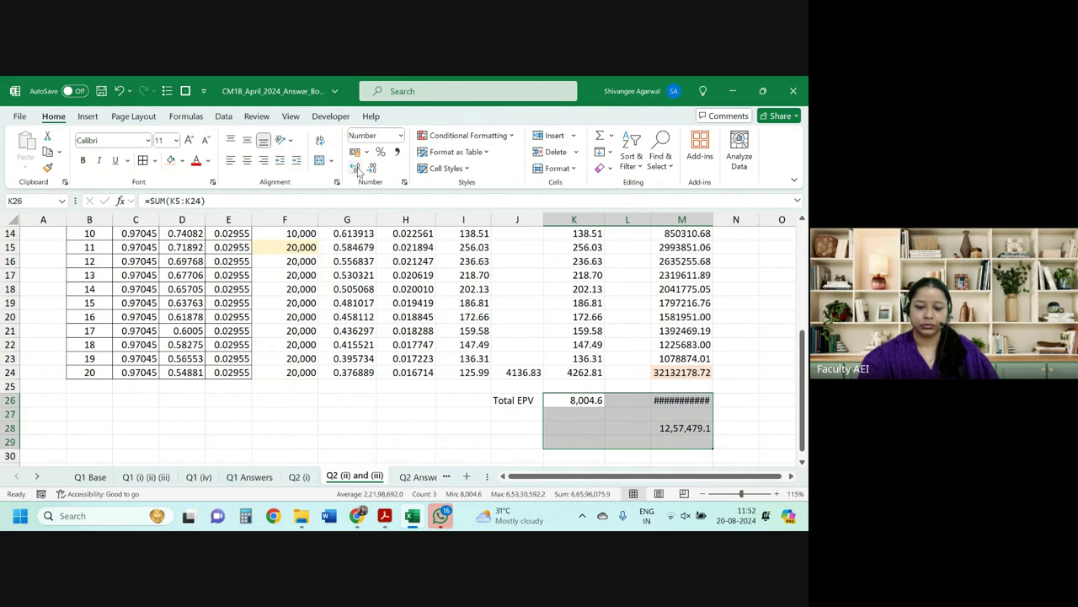
left_click(357, 168)
Shade the Total EPV in K26 and the variance in M28 light green.
left_click(594, 401)
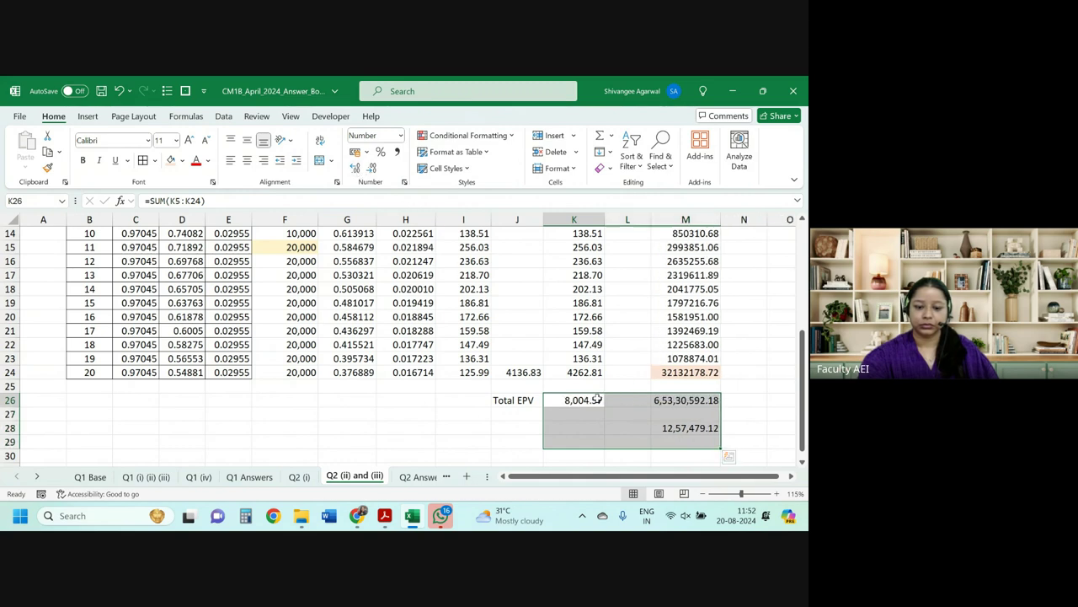
left_click(181, 160)
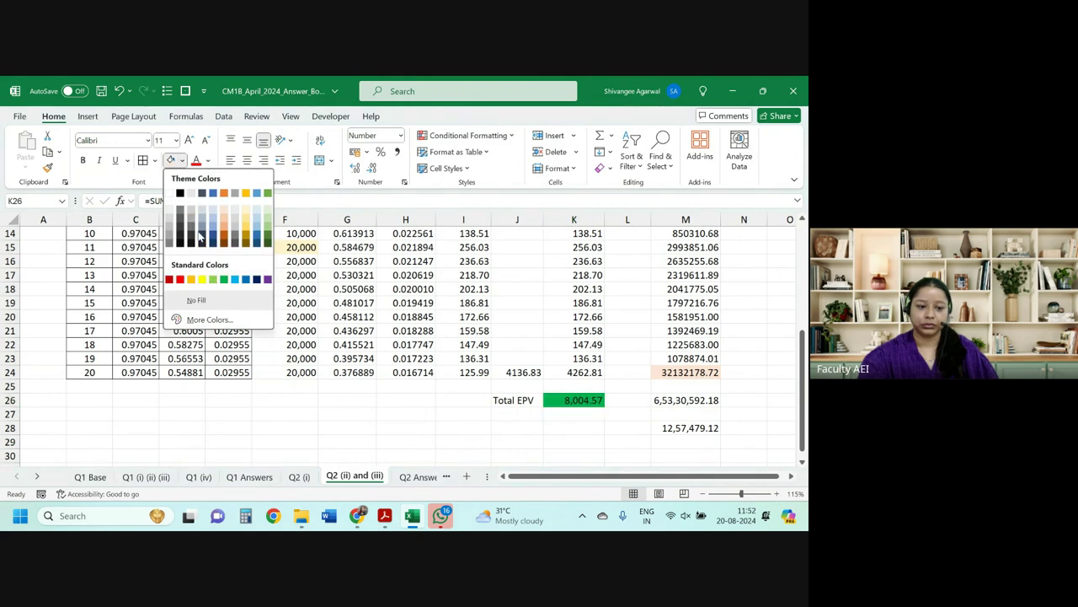
left_click(267, 219)
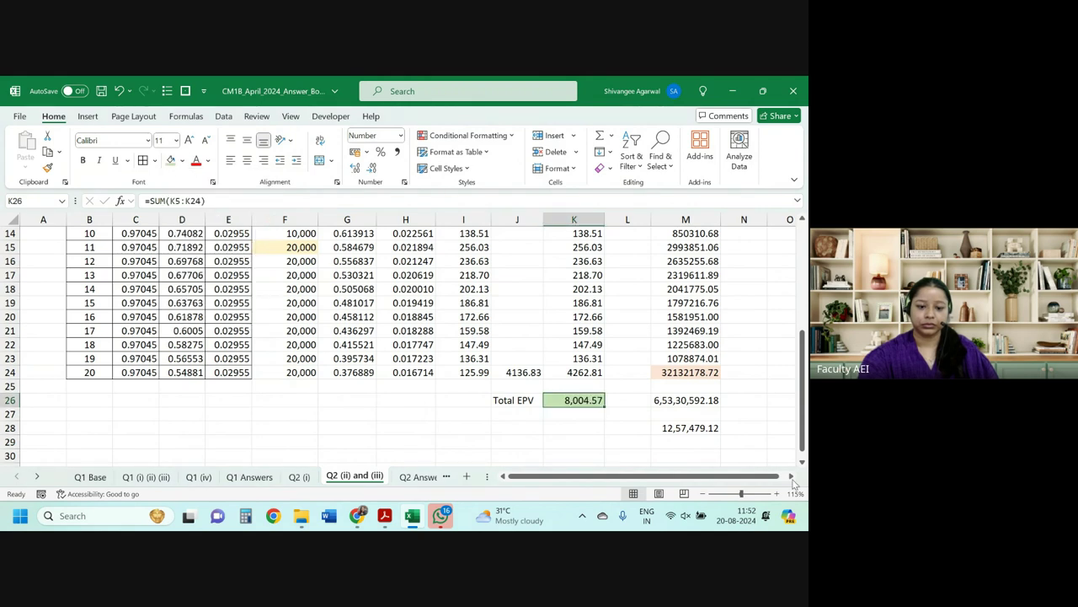
left_click(690, 430)
left_click(171, 160)
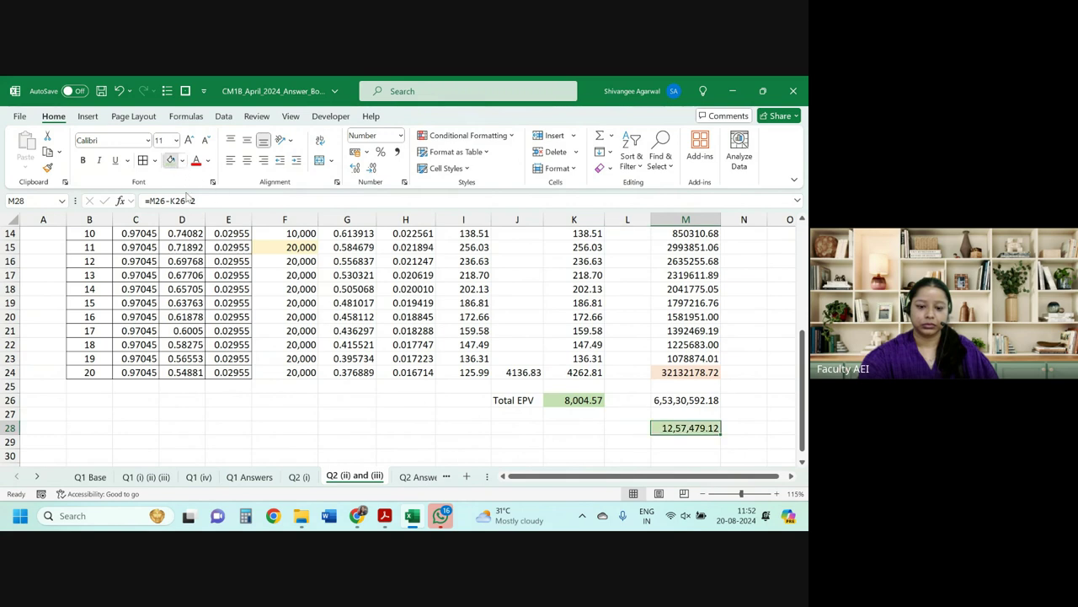
left_click(528, 427)
left_click(606, 426)
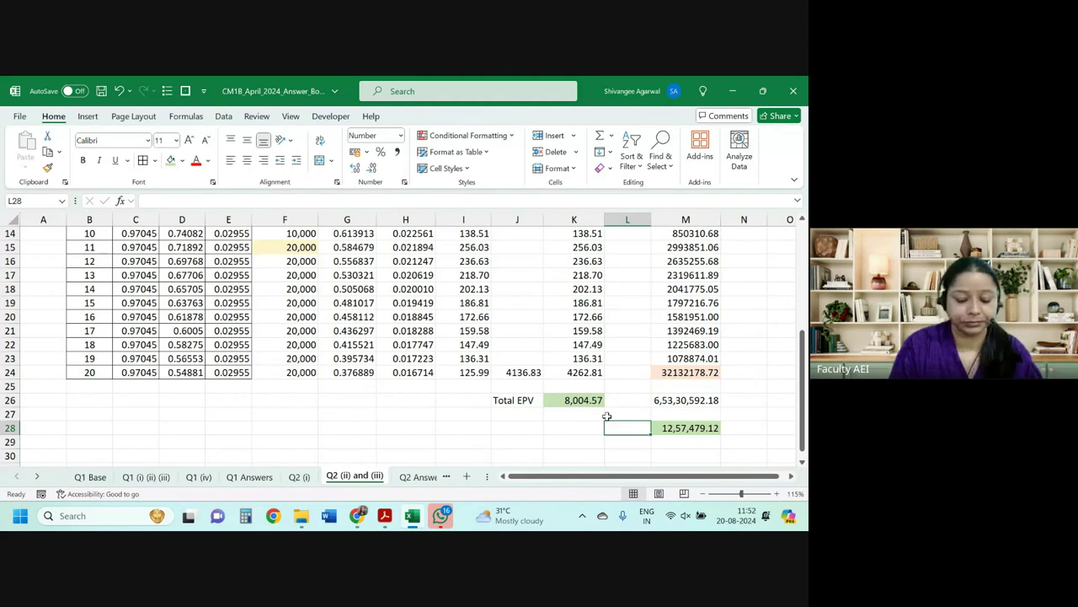
Label L28 'Variance' and enter =SQRT(M28) in M29 with comma formatting.
type("Variance")
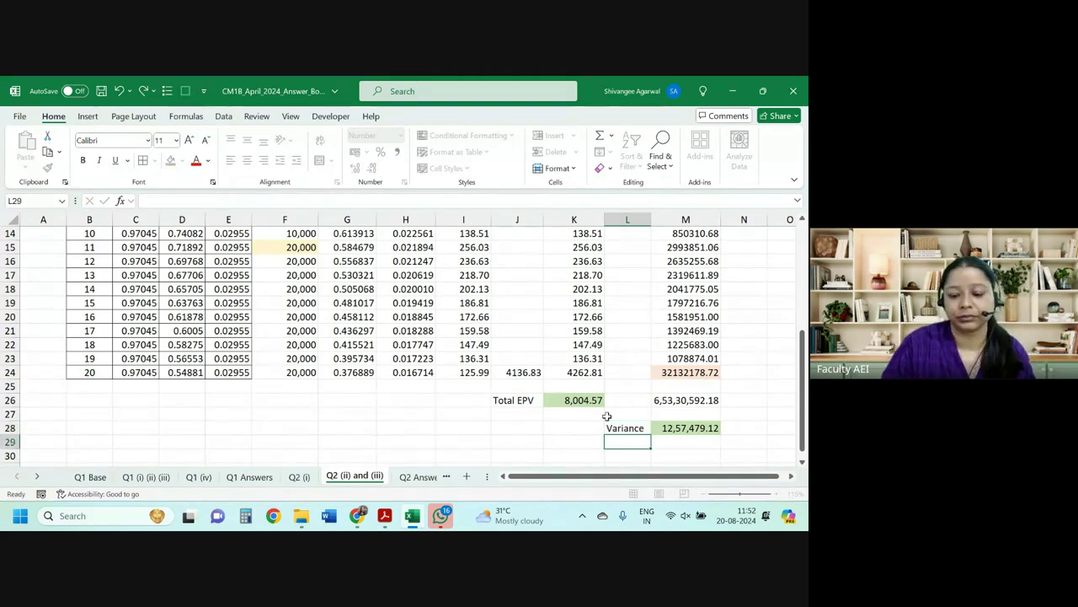
key("Return")
left_click(689, 440)
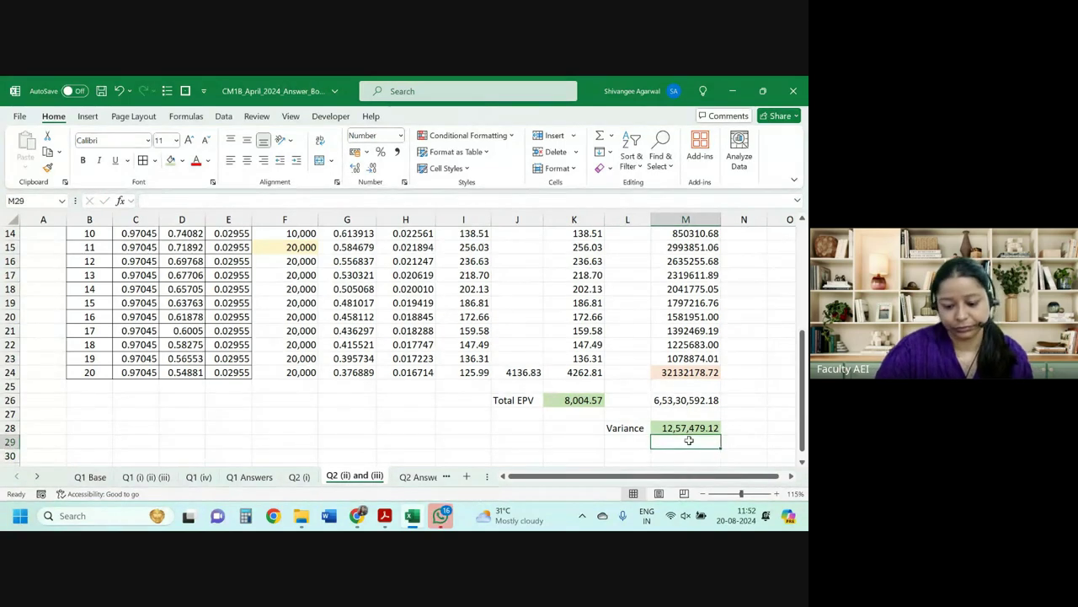
type("=sq")
key("Tab")
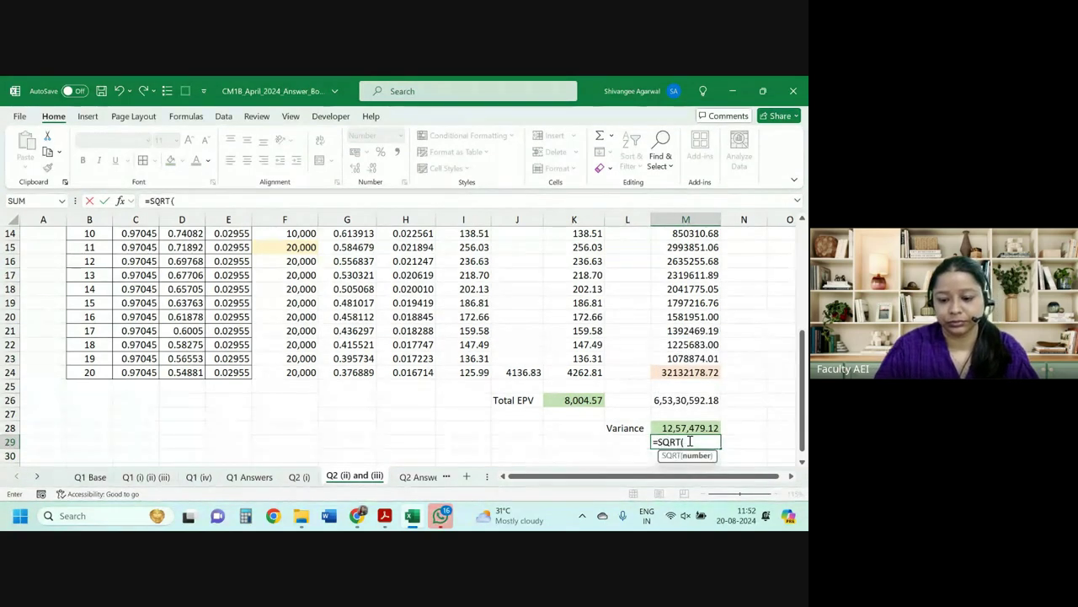
type("M28")
key("Return")
left_click(688, 440)
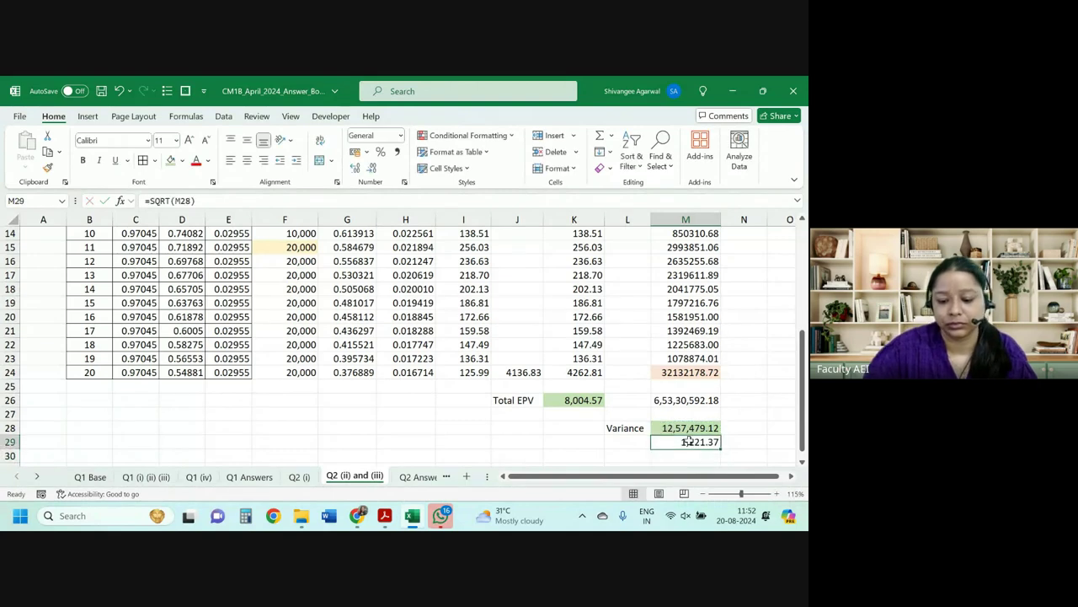
key("ctrl+shift+1")
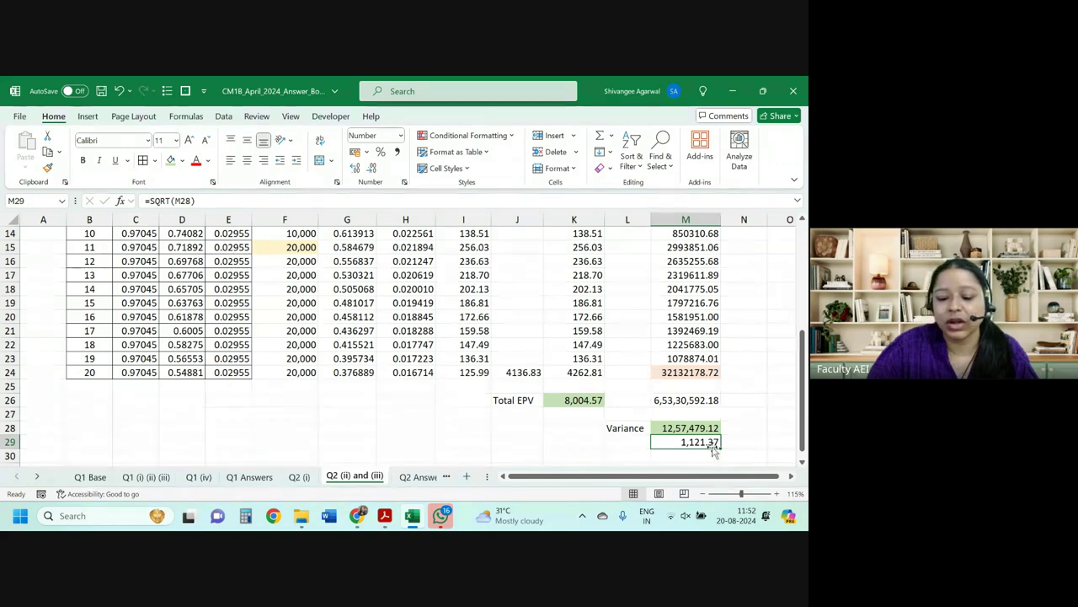
Show M29 to four decimals and replace it with its pasted value, 1,121.3738.
key("F2")
key("Escape")
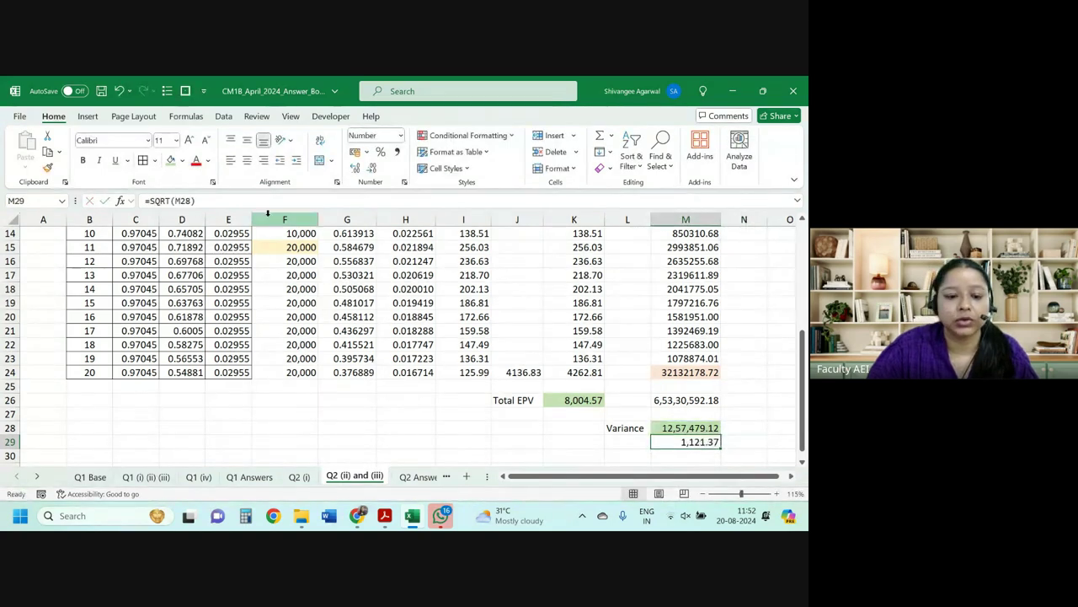
left_click(356, 169)
left_click(356, 169)
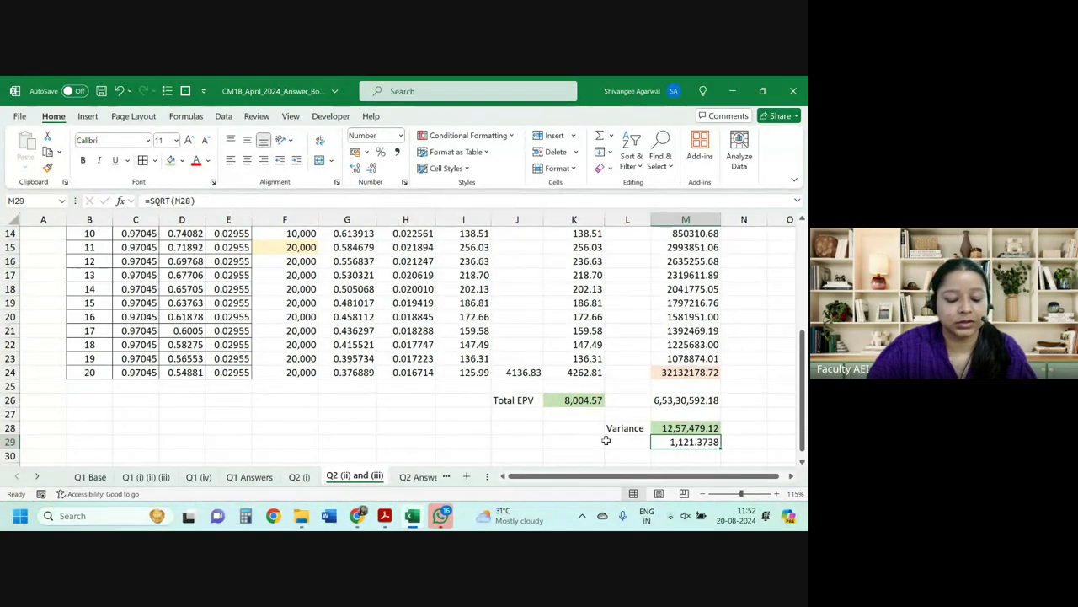
key("ctrl+c")
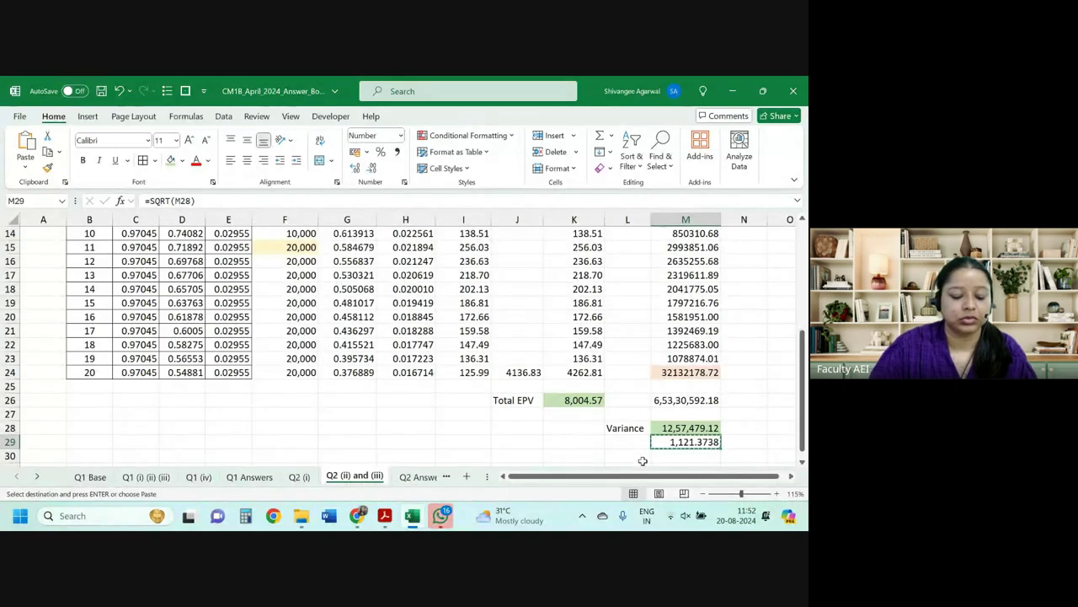
key("ctrl+alt+v")
key("v")
key("Return")
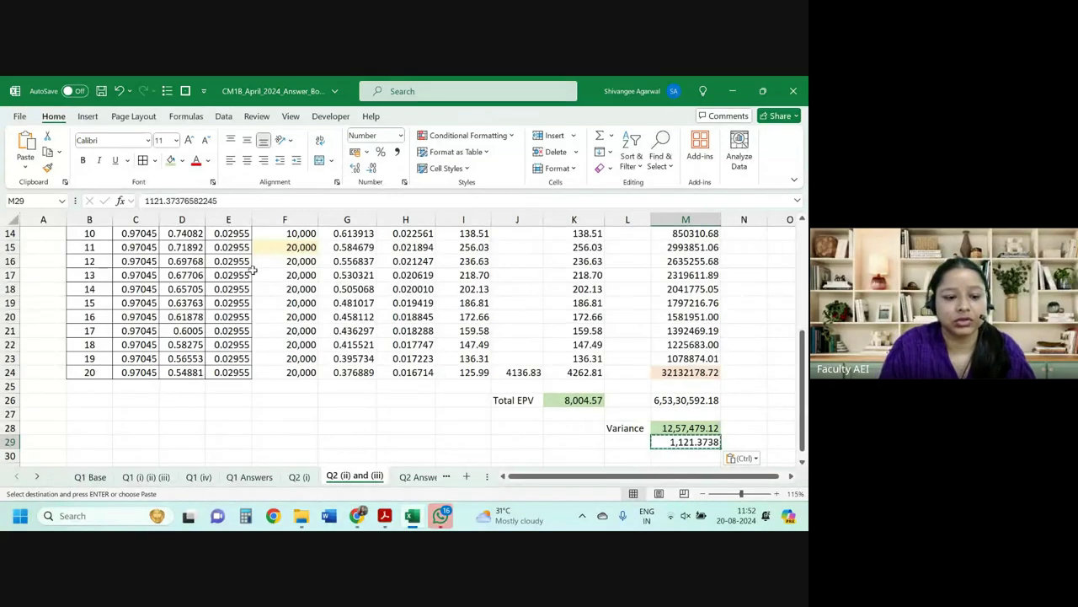
Change M29 to the entry 1121.373^2 by appending ^2 and trimming the decimals.
left_click(220, 200)
type("^2")
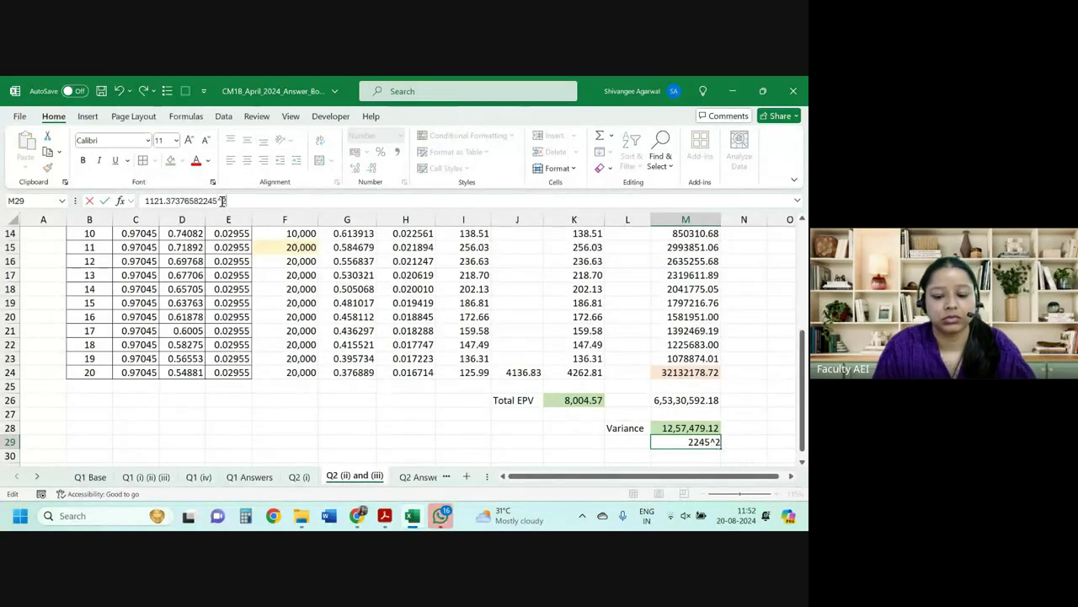
key("Return")
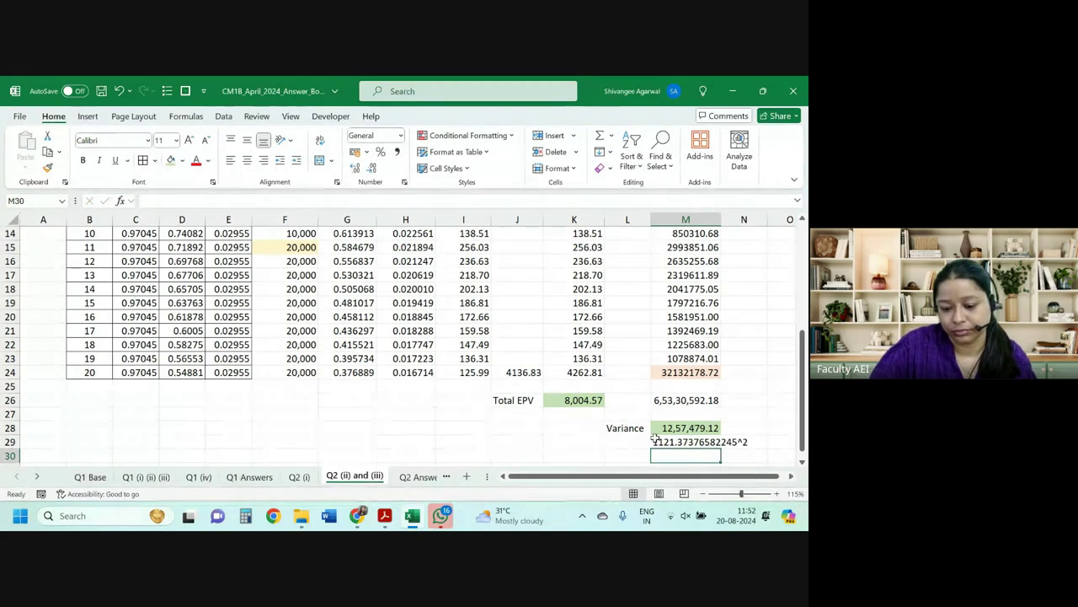
left_click(654, 440)
left_click(217, 201)
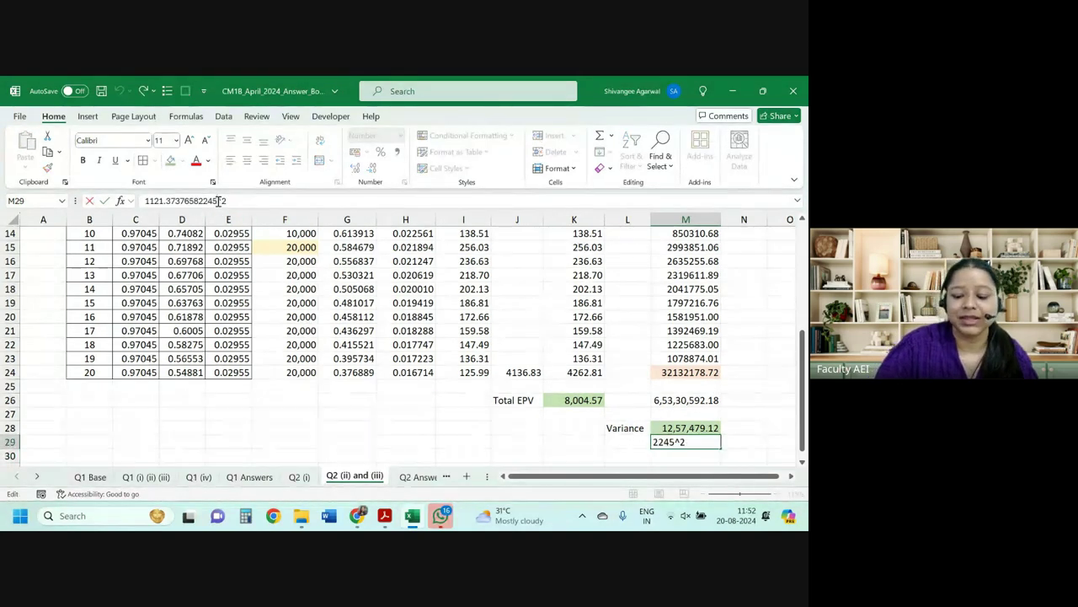
key("BackSpace")
key("BackSpace")
key("BackSpace")
key("BackSpace")
key("BackSpace")
key("BackSpace")
key("BackSpace")
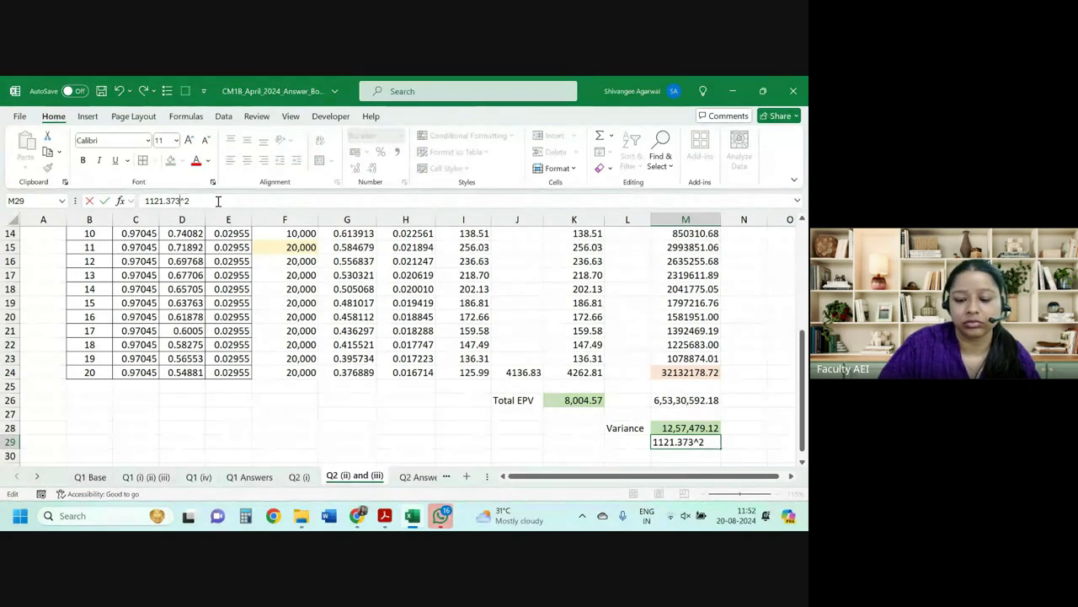
key("Return")
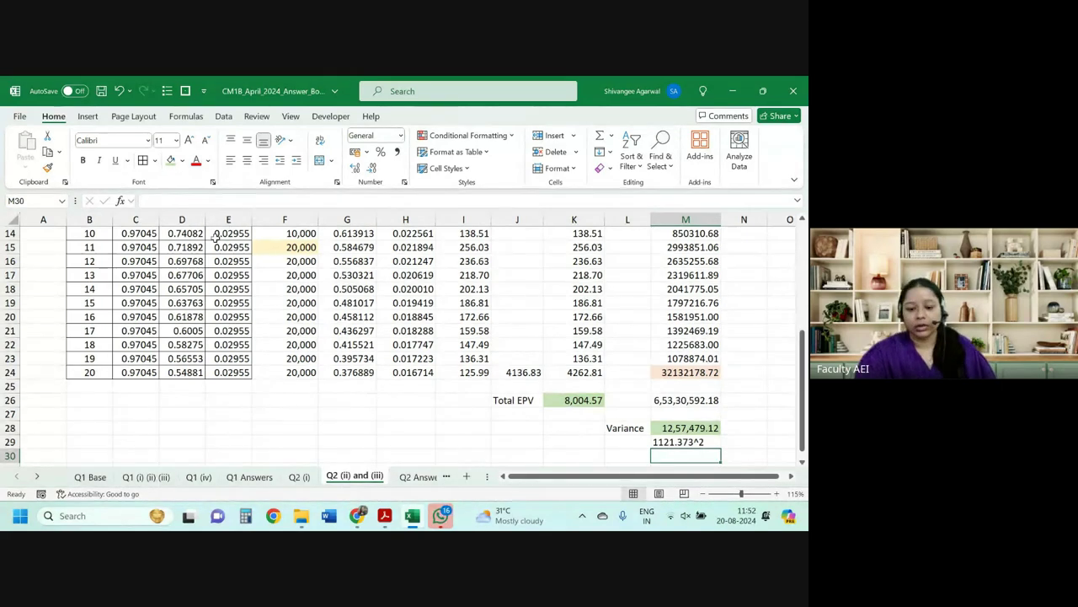
left_click(708, 443)
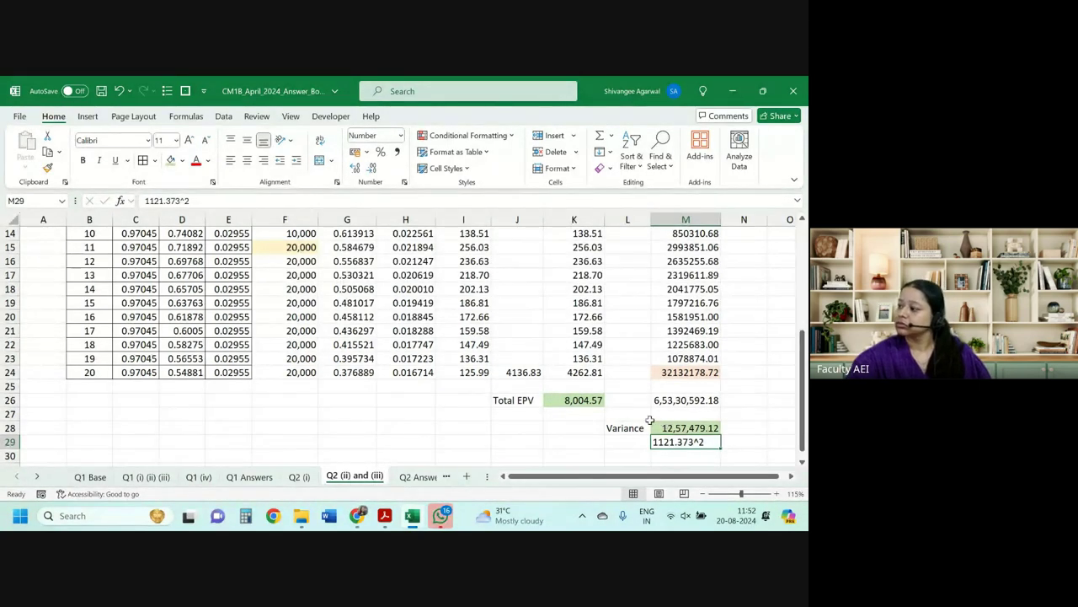
Highlight 'variance of the present value of the benefits' in the PDF, then select M26 in Excel.
key("alt+Tab")
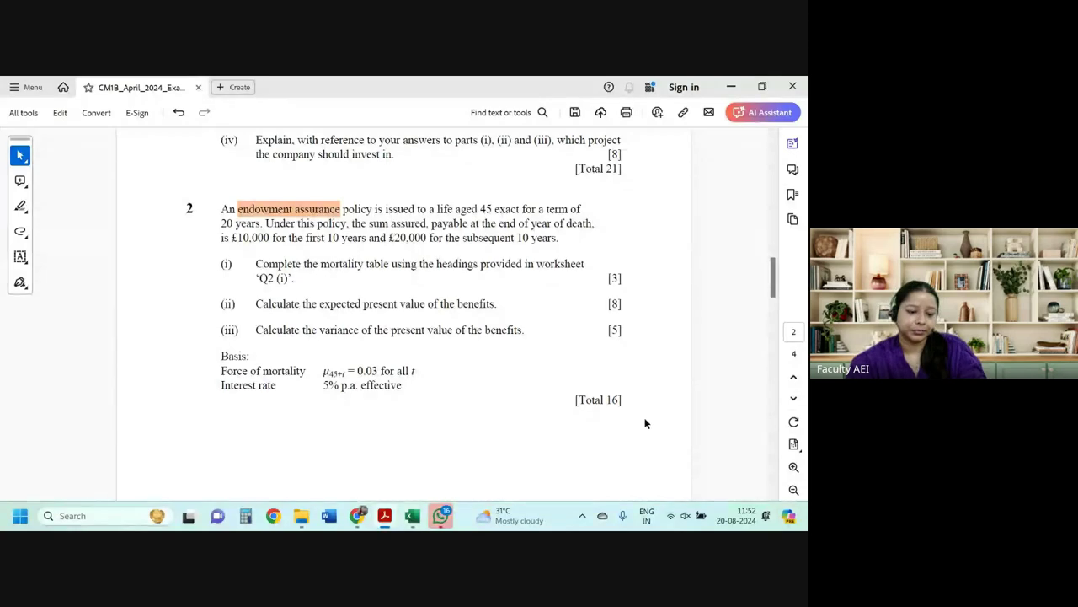
left_click_drag(320, 330, 524, 330)
key("alt+Tab")
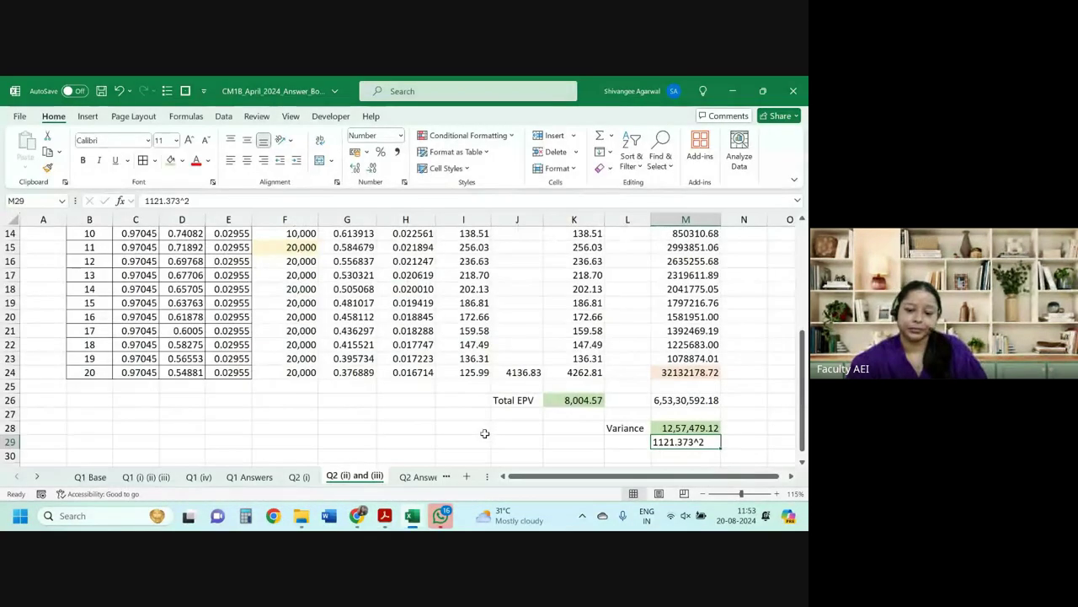
key("alt+Tab")
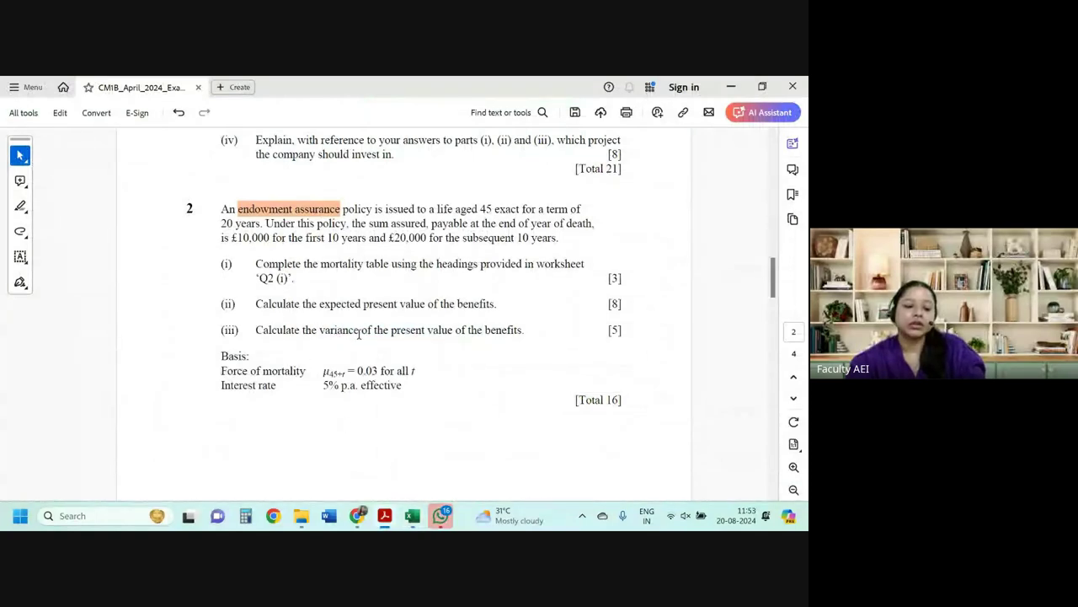
left_click_drag(319, 330, 522, 329)
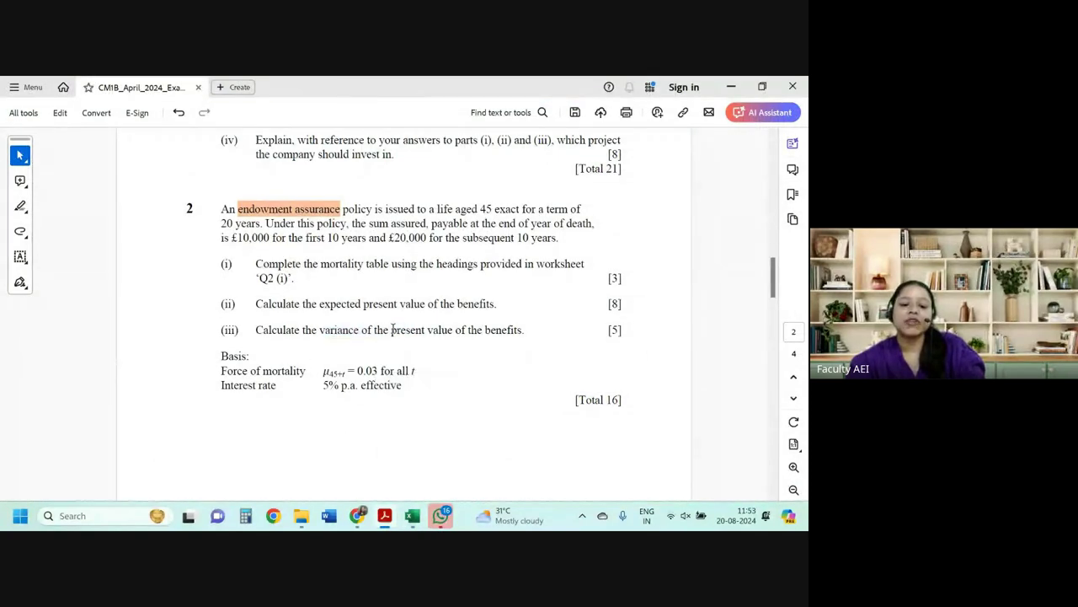
left_click(514, 329)
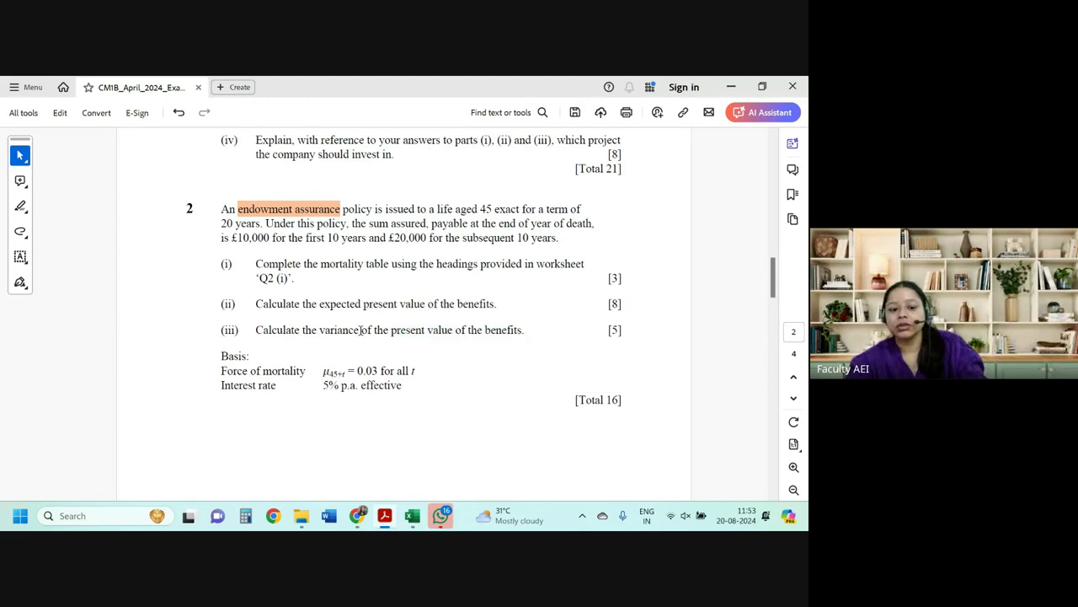
left_click_drag(373, 330, 544, 328)
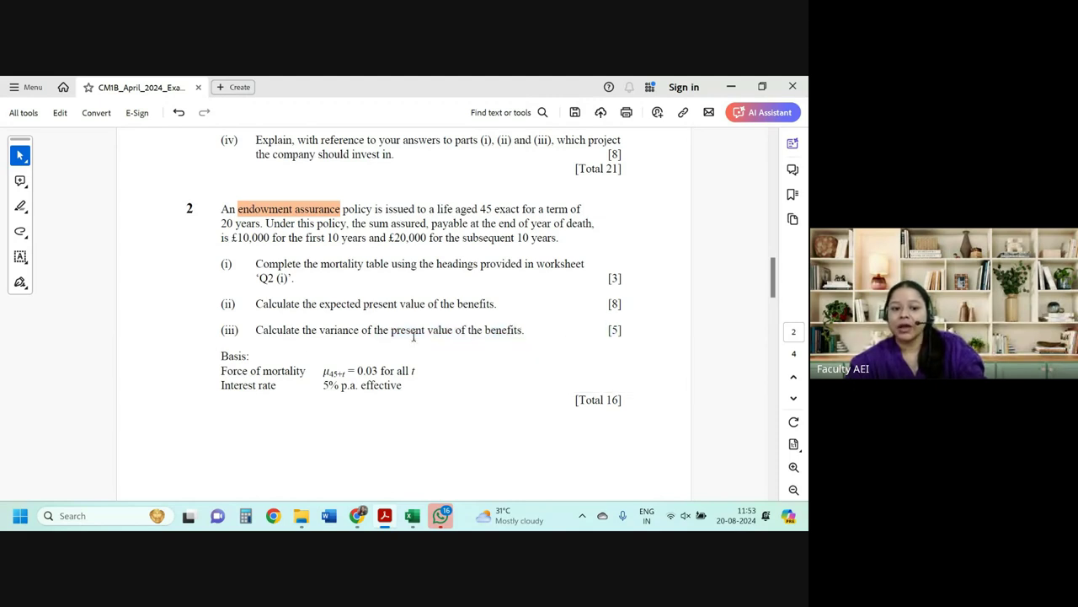
left_click_drag(391, 330, 531, 330)
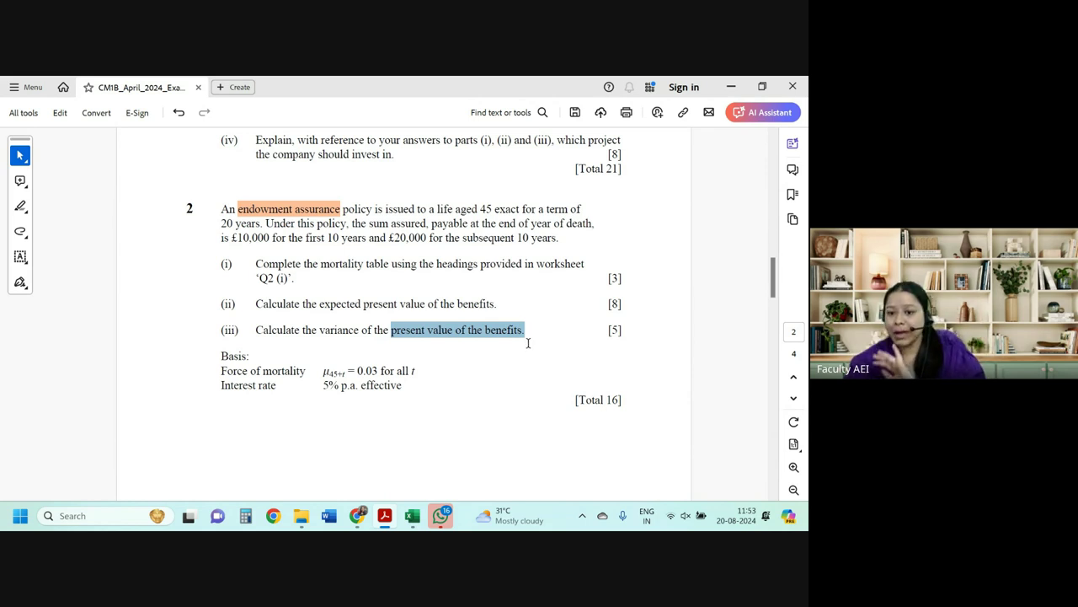
mouse_move(529, 350)
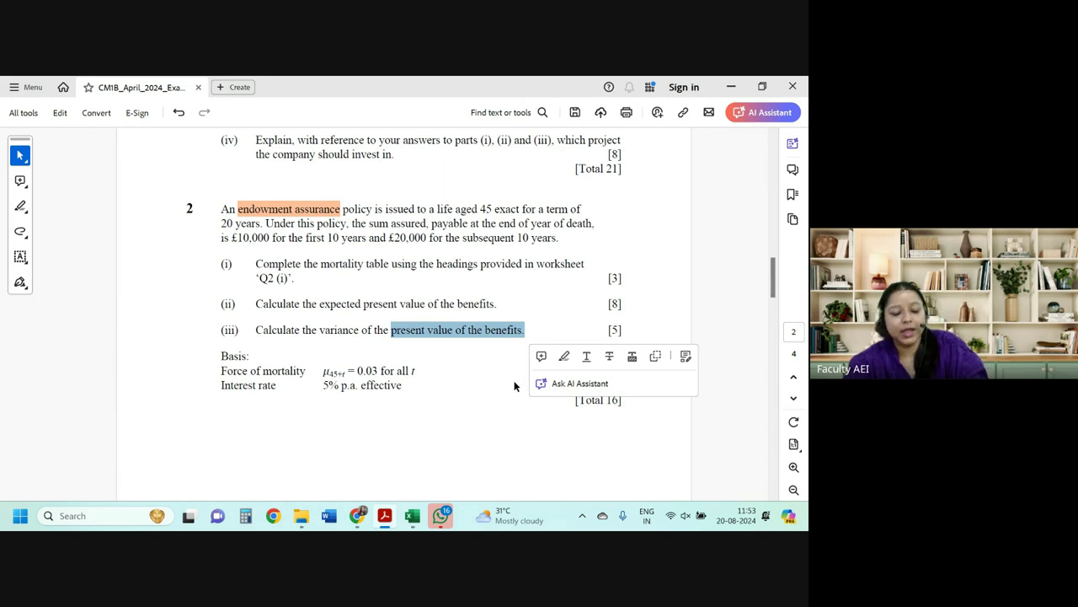
key("alt+Tab")
left_click(674, 399)
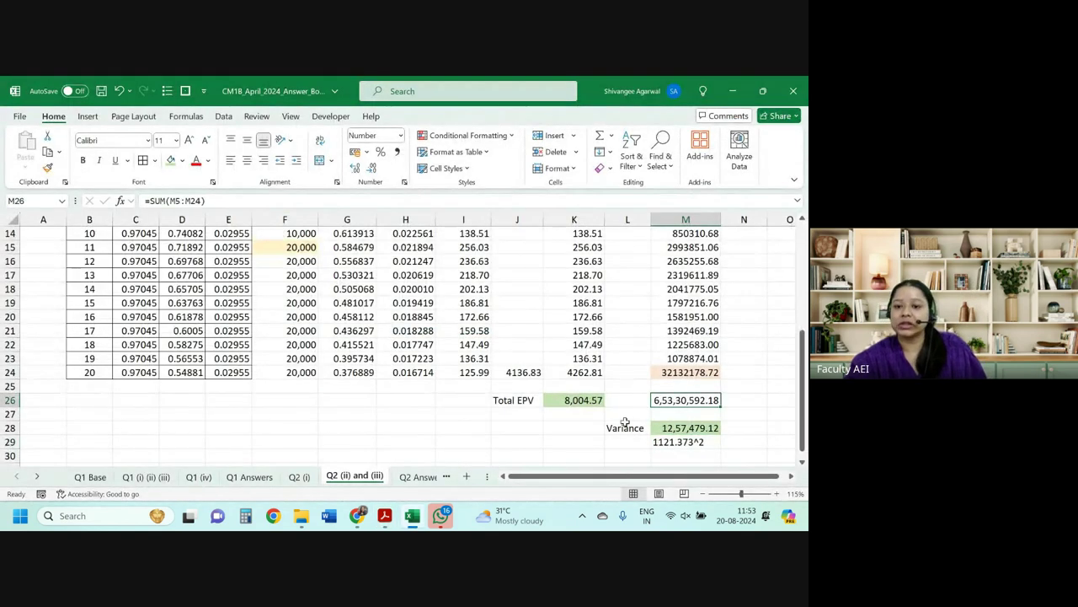
Shade cell M24, the final variance term, light orange.
left_click(684, 370)
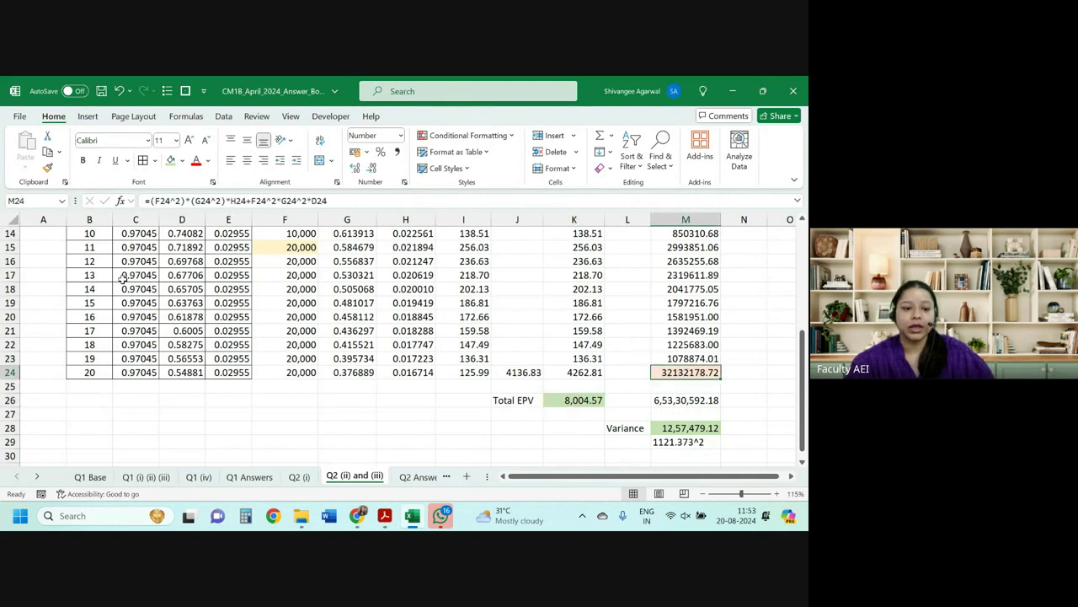
left_click(182, 160)
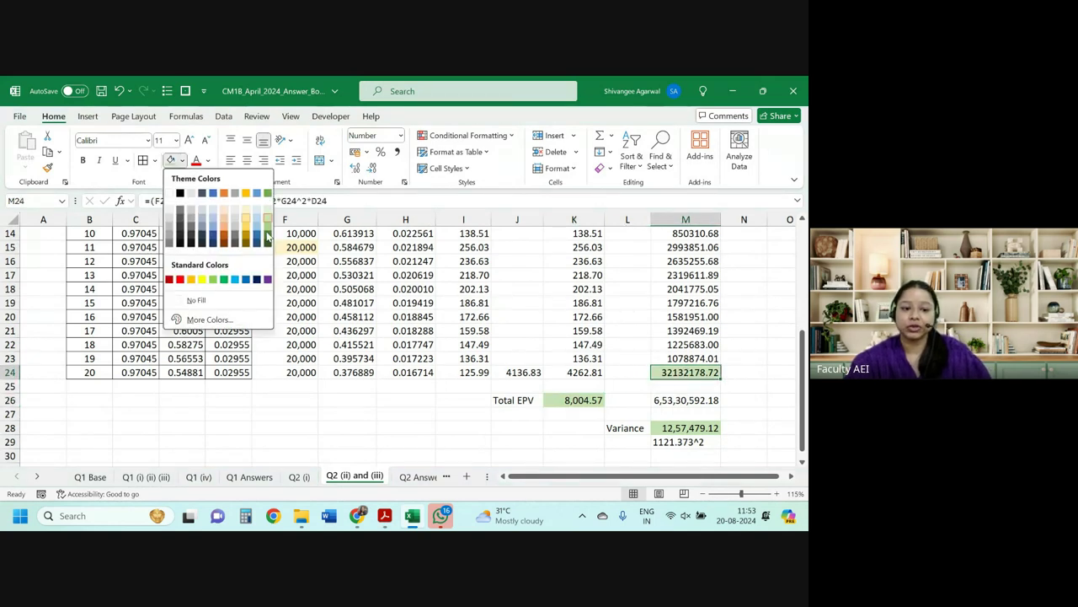
left_click(247, 216)
Check G20's discount formula, then delete the stray 1121.373^2 note from M29.
left_click(354, 316)
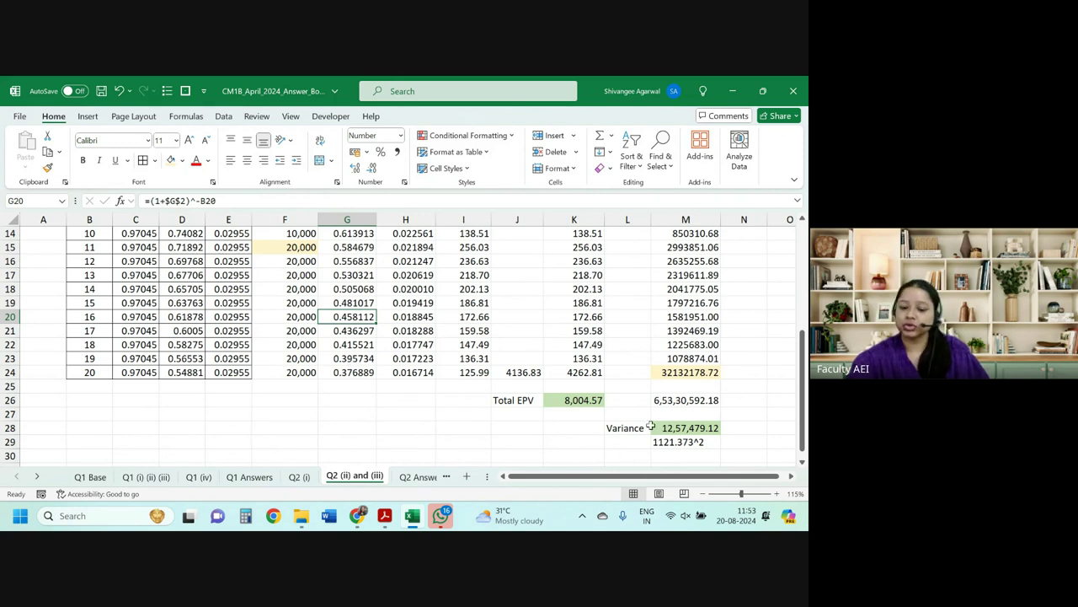
left_click(673, 445)
key("Delete")
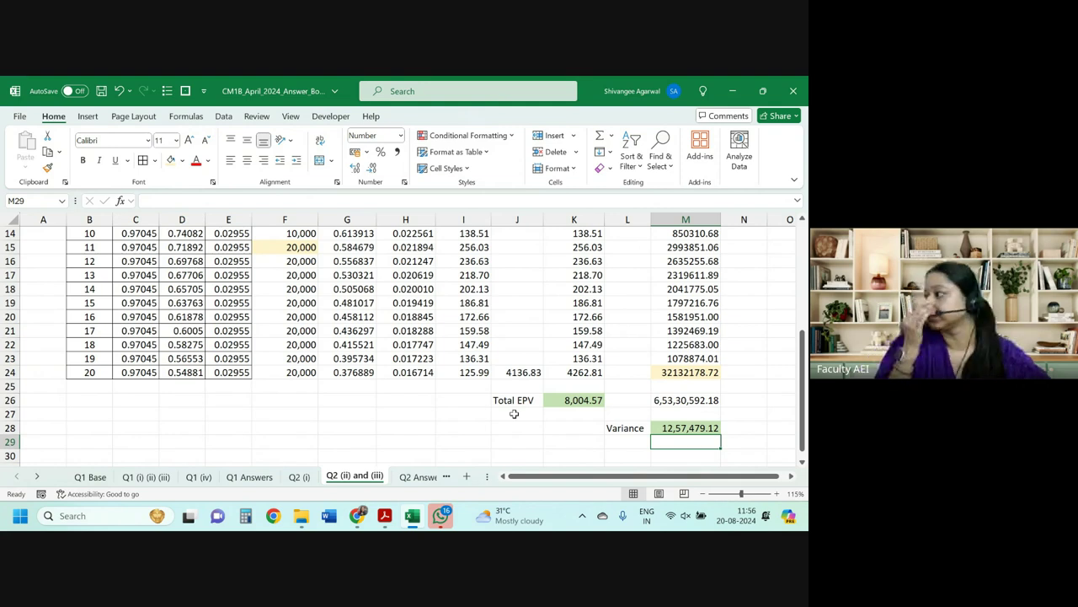
Bring up the Windows Start menu over the Q2 (ii) and (iii) worksheet.
key("super")
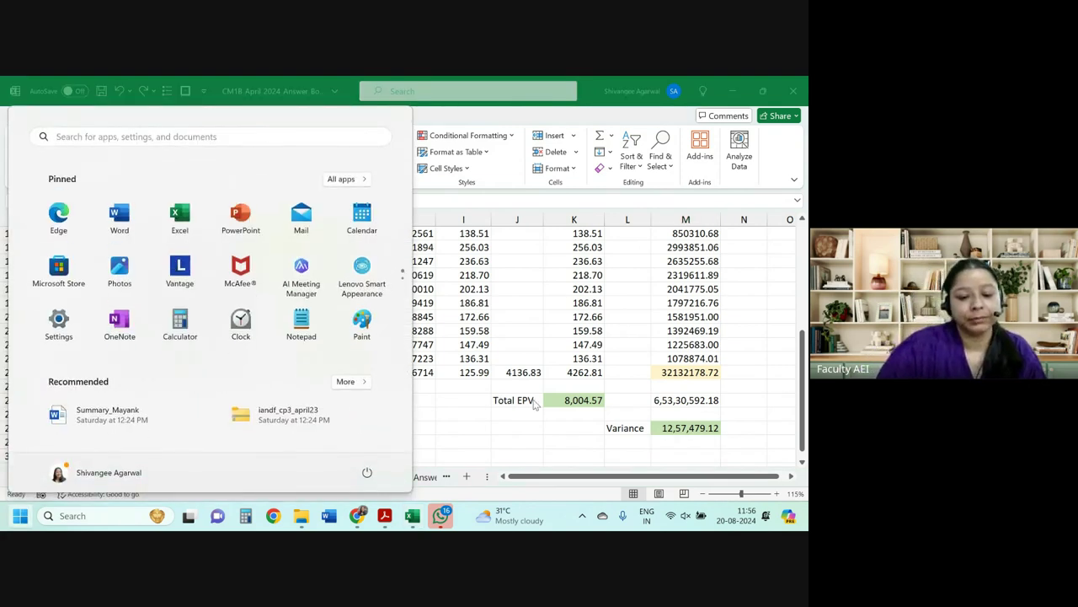
Dismiss the Start menu and switch to the exam paper PDF at question 3.
key("super")
key("alt+Tab")
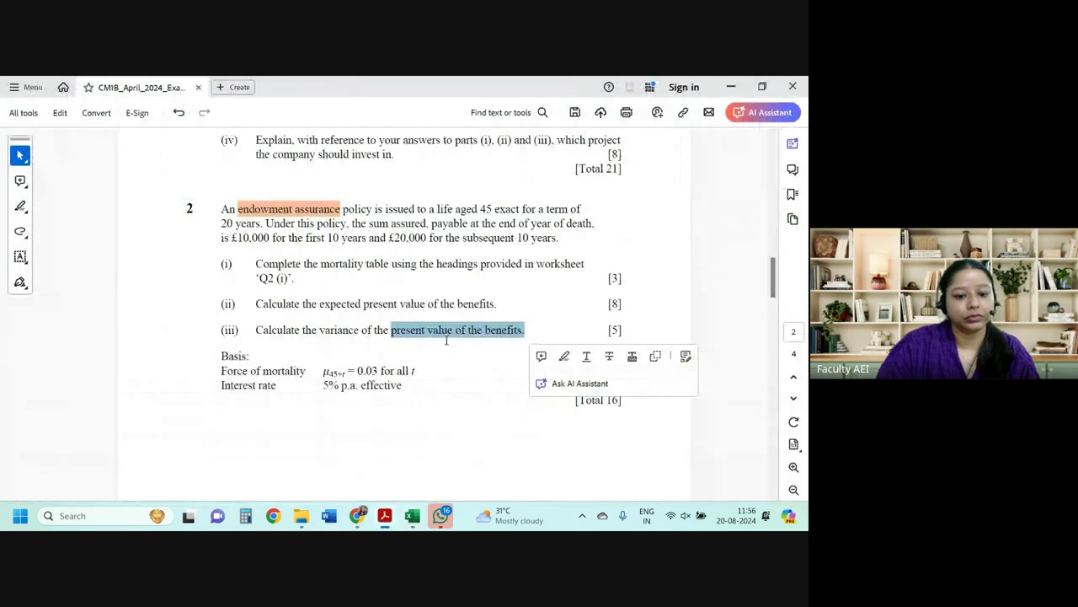
scroll(355, 410, "down", 4)
scroll(356, 406, "down", 5)
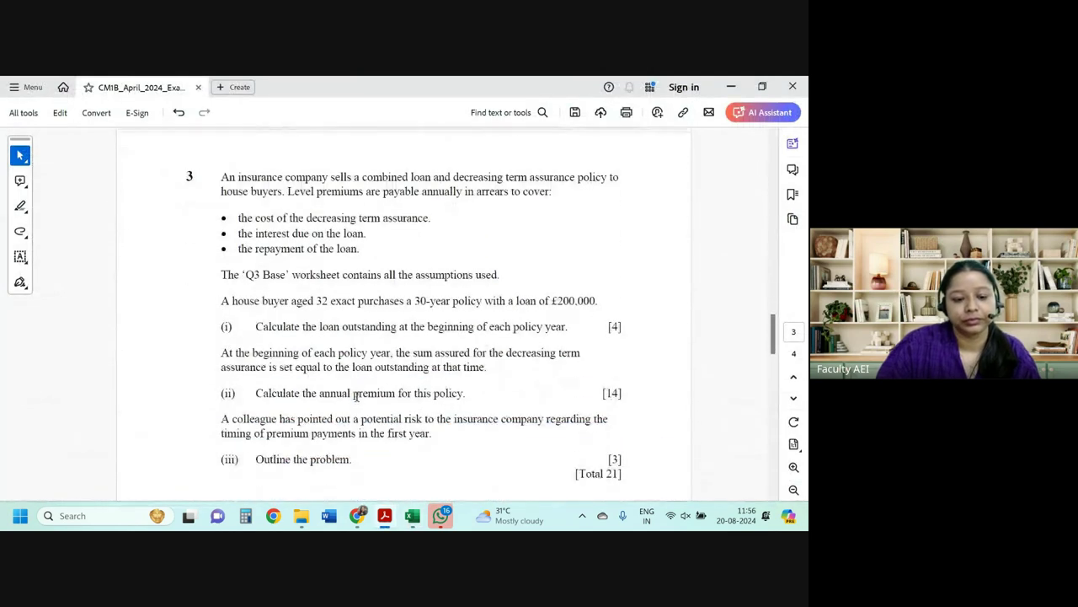
scroll(357, 396, "up", 1)
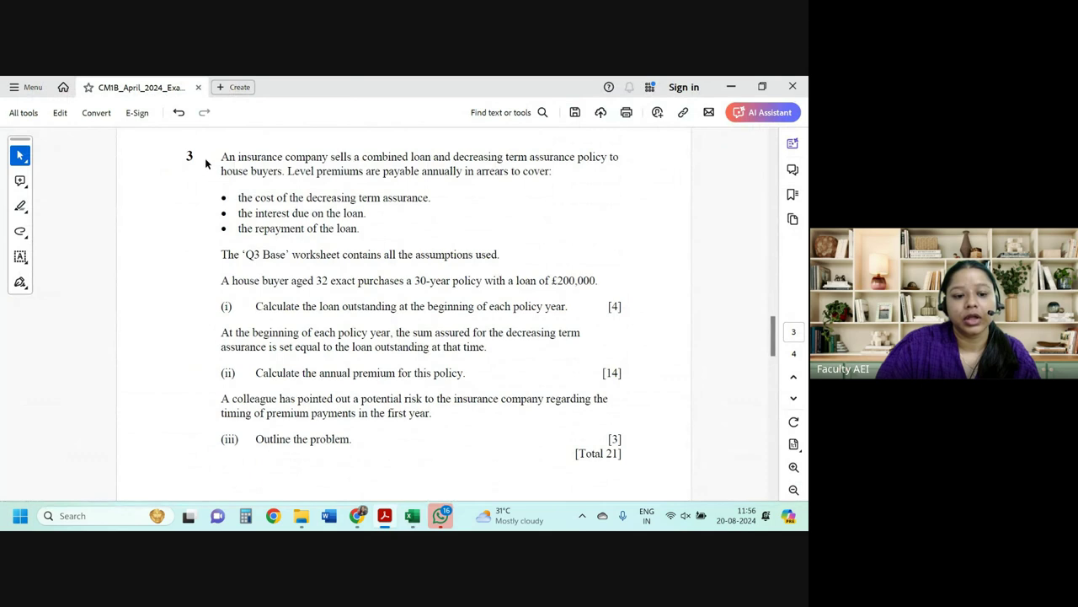
Select key phrases in question 3, such as decreasing term assurance policy and house buyers.
left_click_drag(619, 157, 289, 156)
left_click(332, 158)
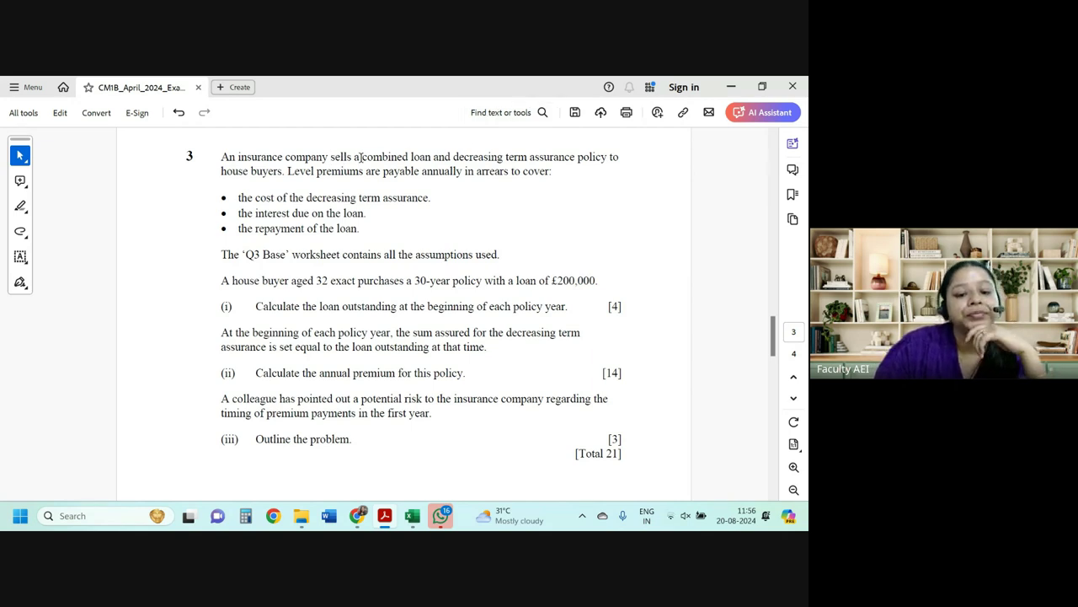
left_click_drag(361, 157, 609, 156)
left_click(329, 331)
scroll(328, 331, "down", 1)
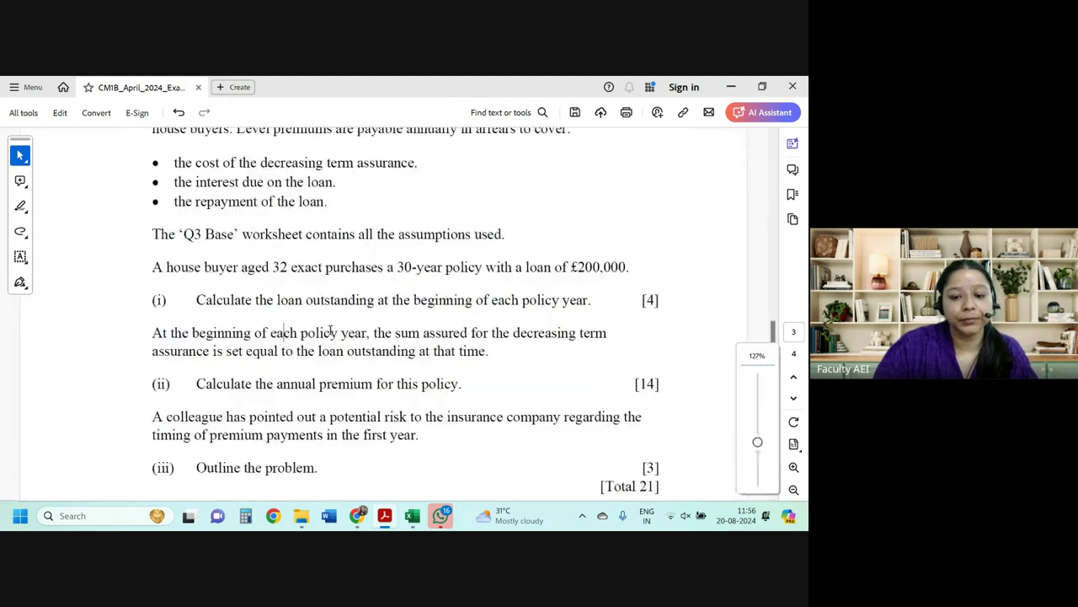
scroll(325, 312, "up", 2)
scroll(325, 304, "up", 2)
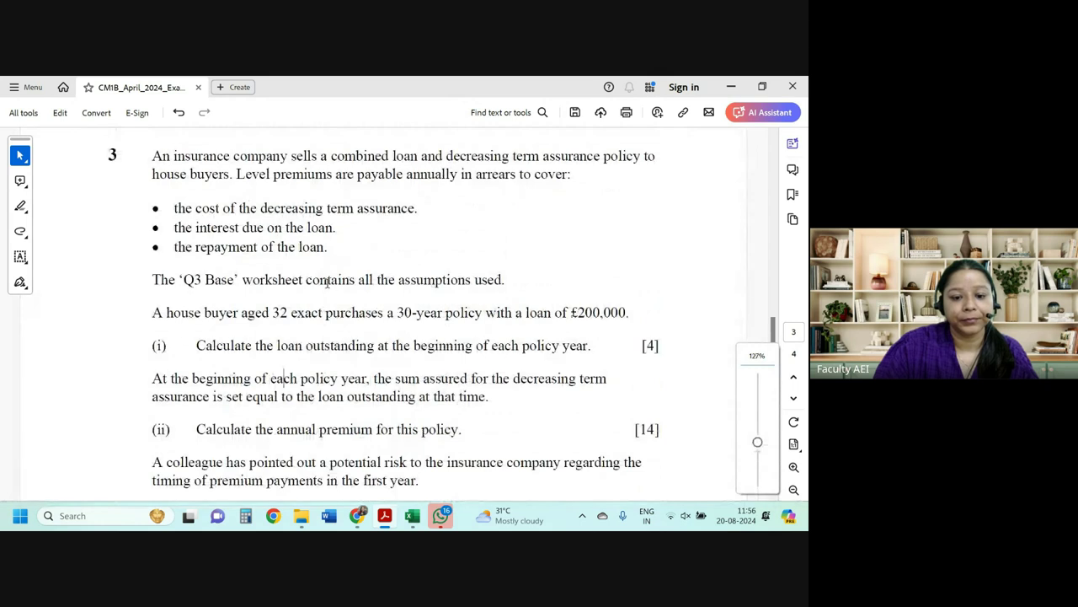
left_click_drag(446, 156, 642, 156)
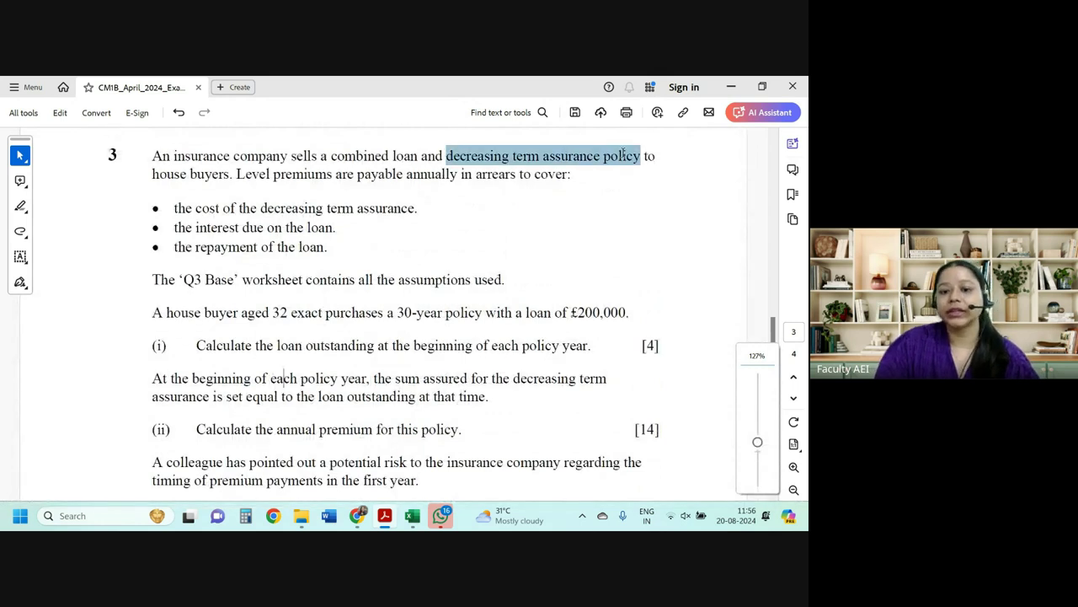
left_click_drag(331, 156, 439, 156)
left_click_drag(153, 174, 234, 175)
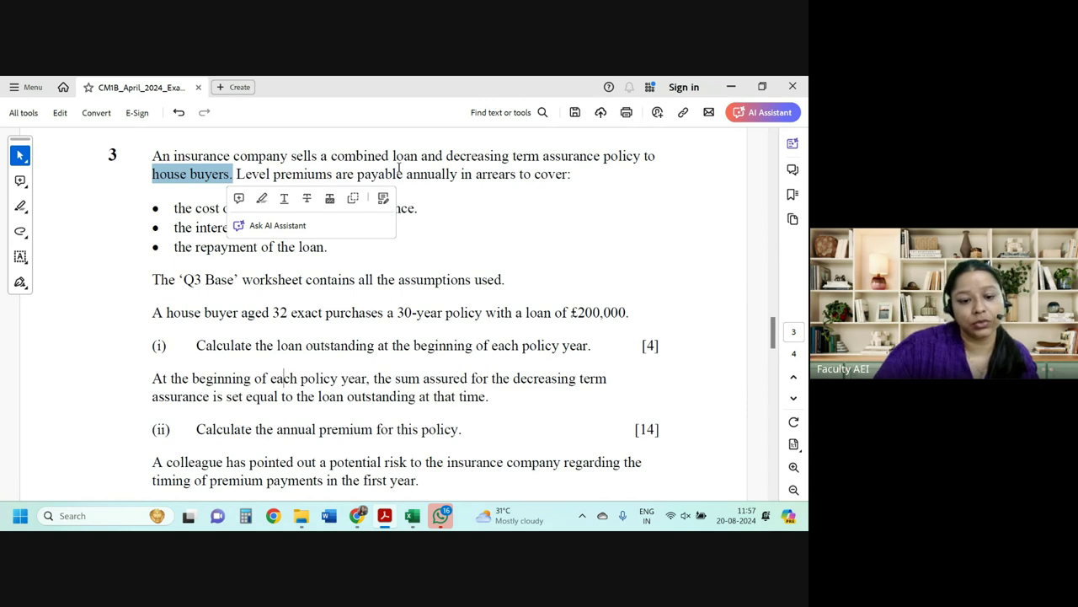
Highlight the phrase 'Level premiums' in question 3 in orange.
left_click_drag(271, 173, 309, 175)
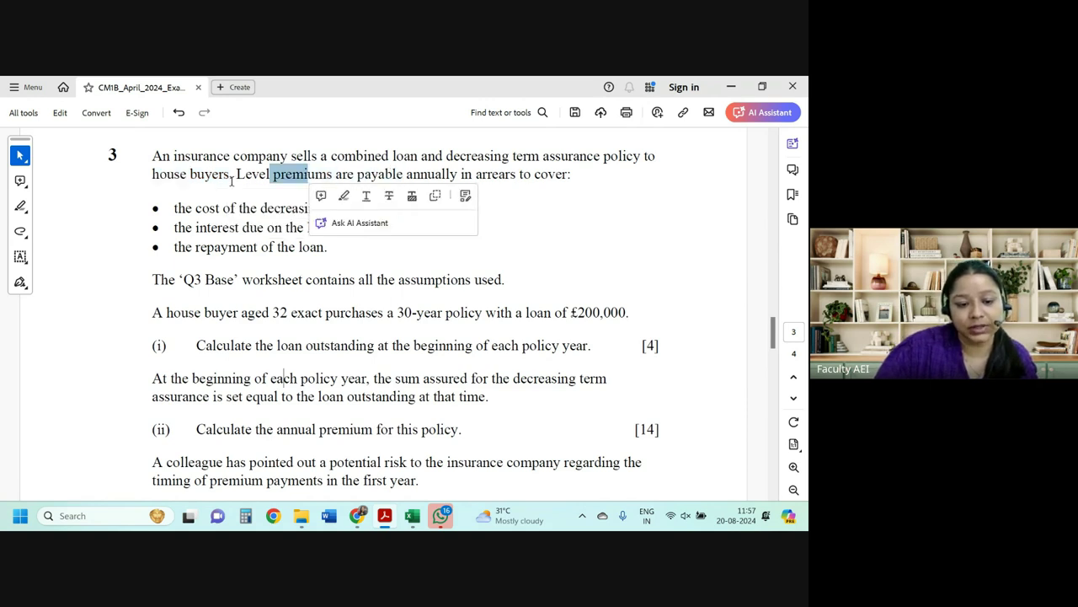
left_click_drag(236, 174, 549, 174)
left_click(344, 195)
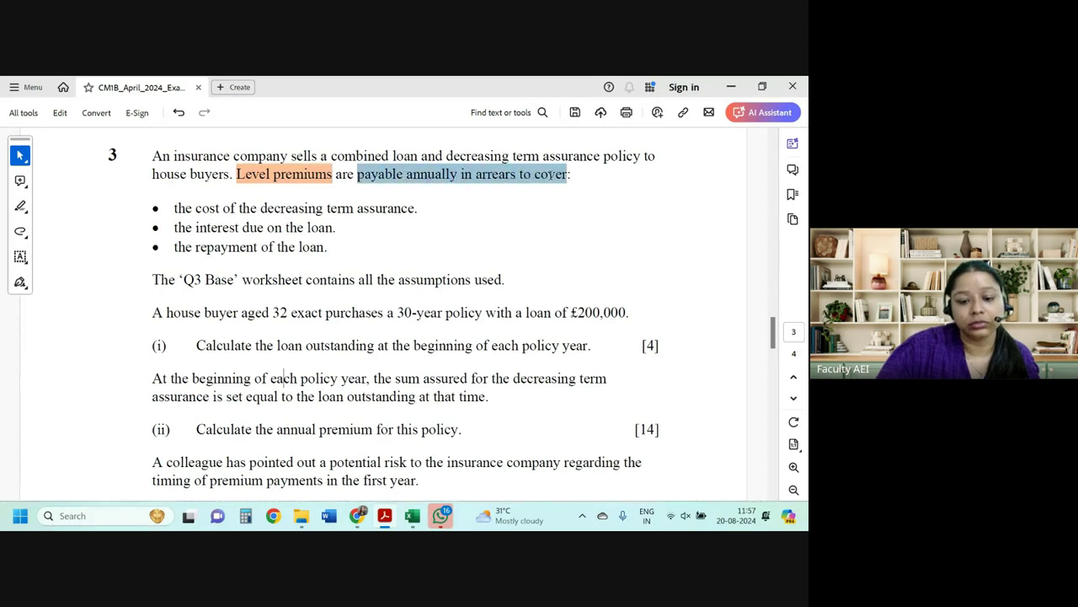
Select the bullets on decreasing term assurance, interest due and loan repayment.
left_click_drag(174, 208, 415, 210)
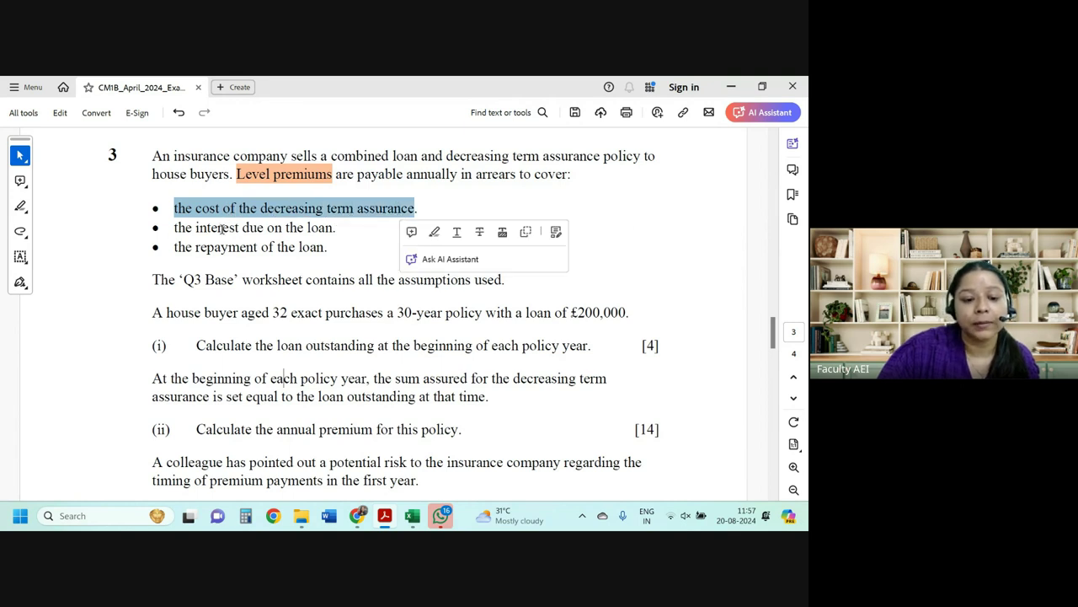
left_click_drag(174, 228, 336, 229)
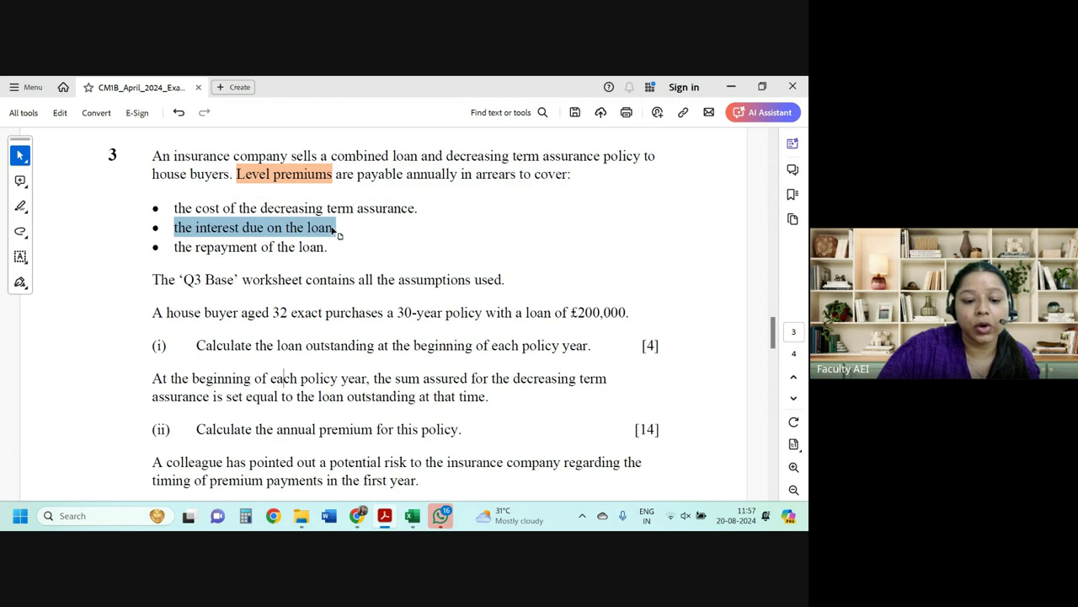
left_click_drag(174, 246, 326, 247)
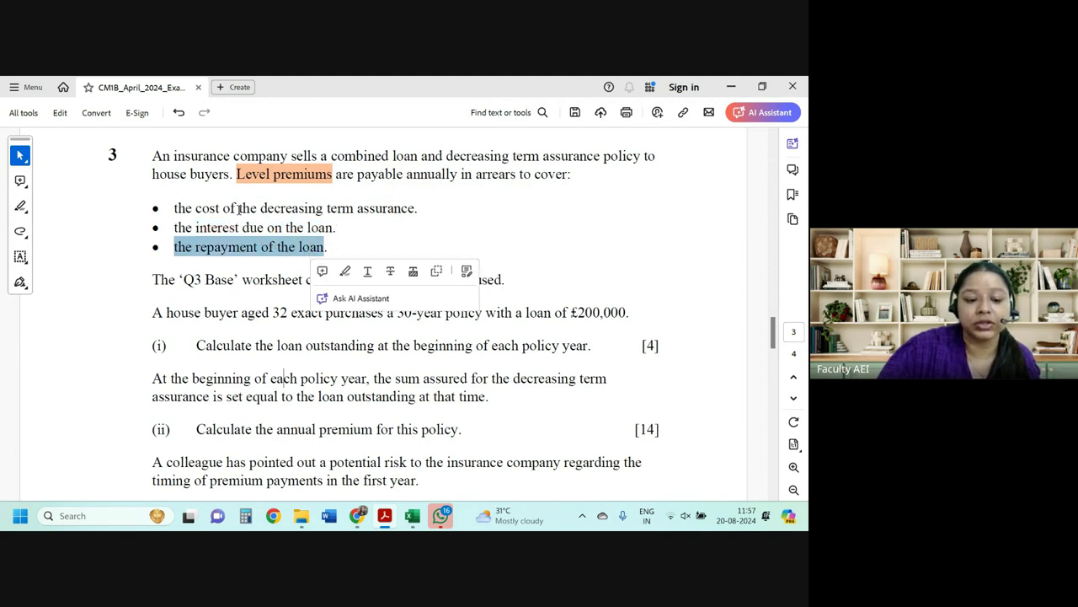
left_click_drag(242, 228, 258, 247)
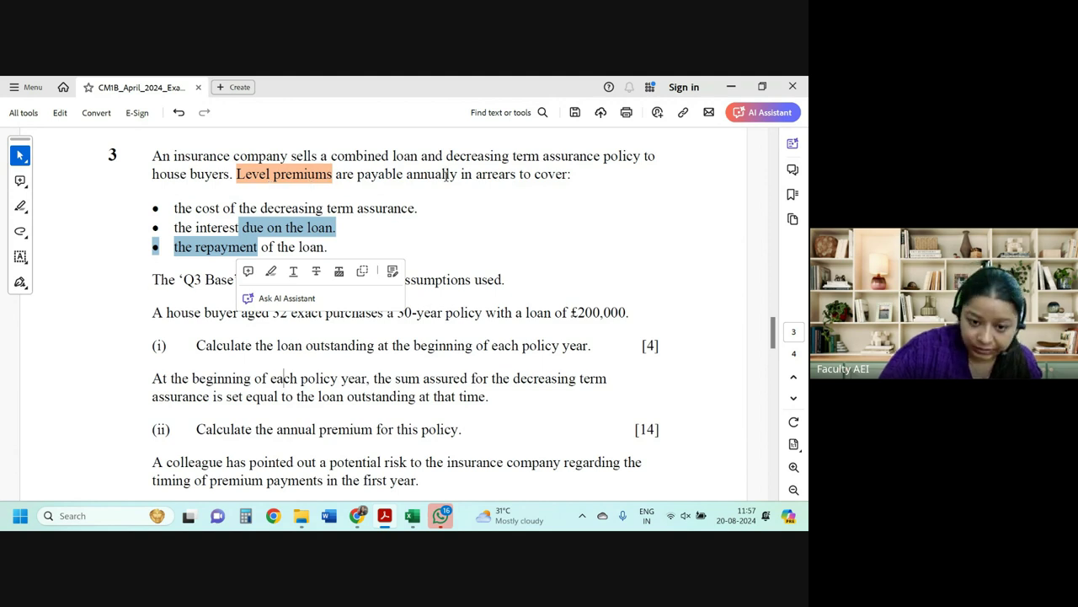
left_click(514, 174)
left_click_drag(239, 208, 414, 208)
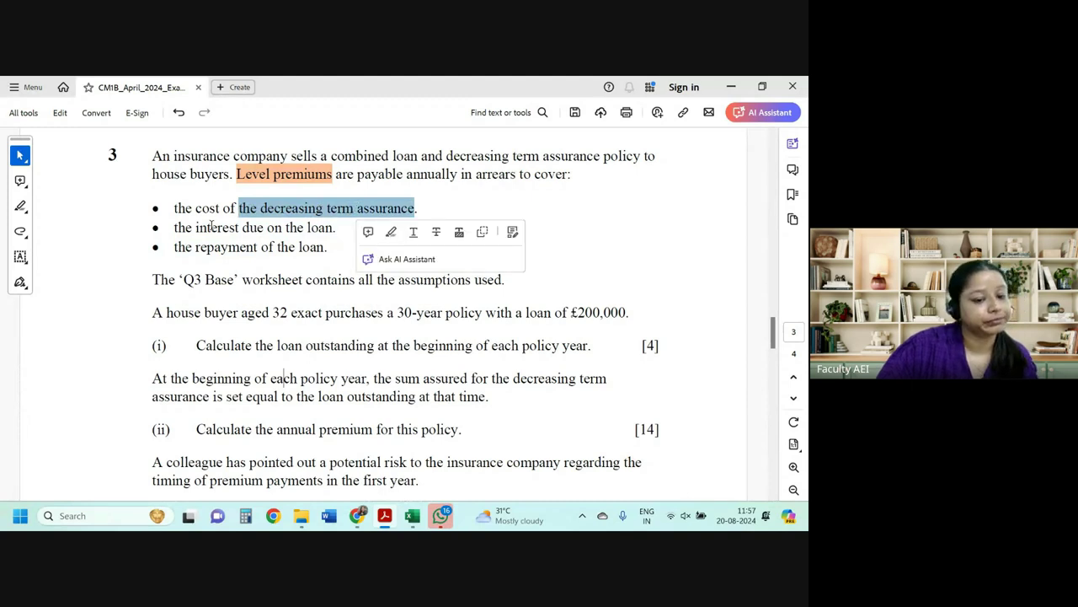
left_click_drag(196, 227, 336, 227)
left_click_drag(196, 247, 325, 247)
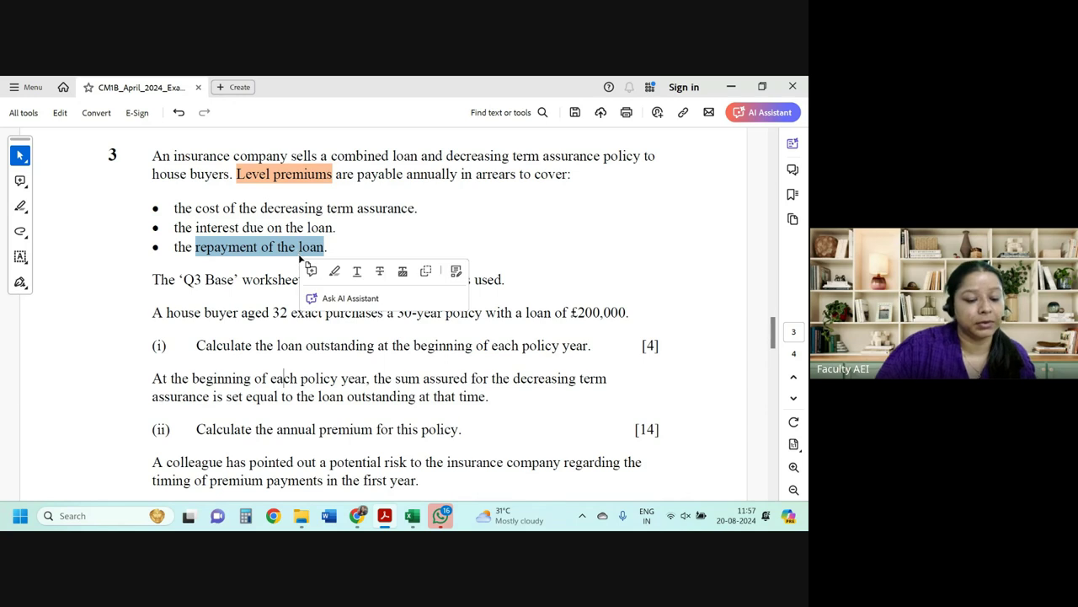
left_click(261, 247)
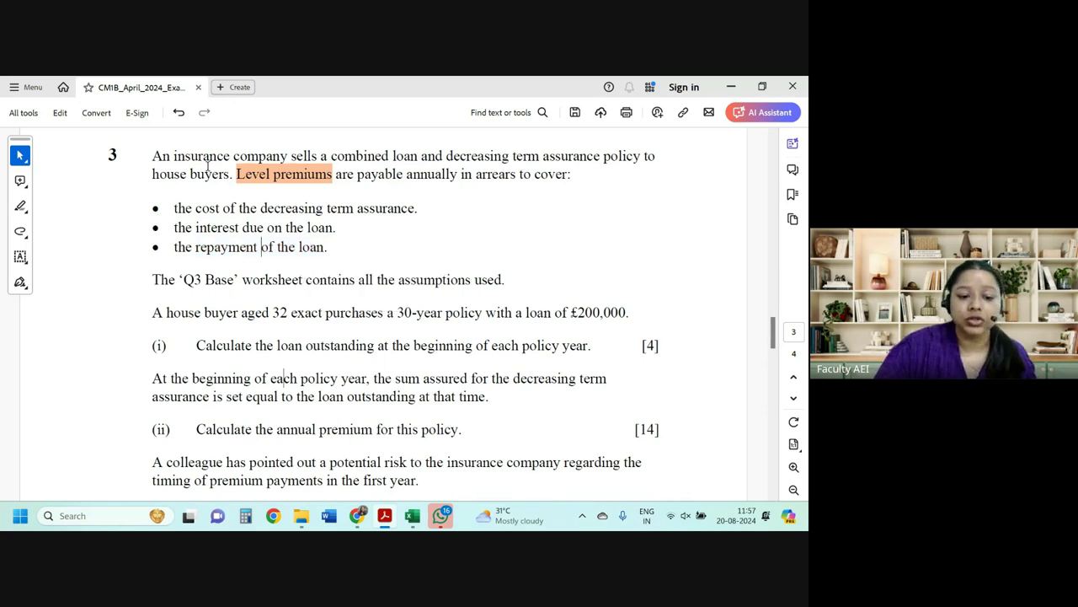
Close WhatsApp, select the note that the worksheet contains all assumptions, and return to Excel.
scroll(217, 295, "down", 1)
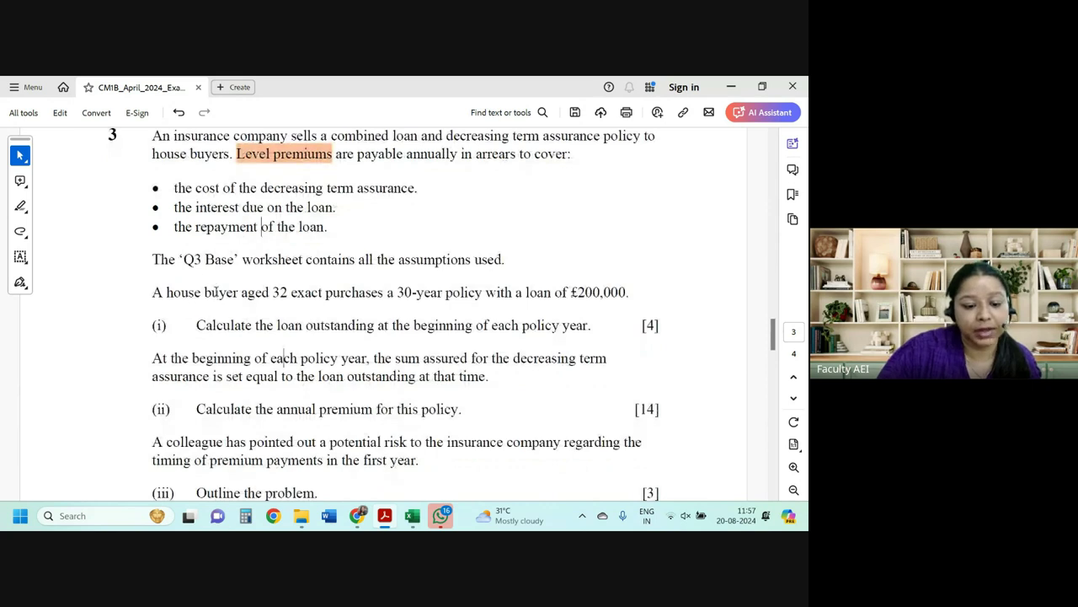
mouse_move(413, 520)
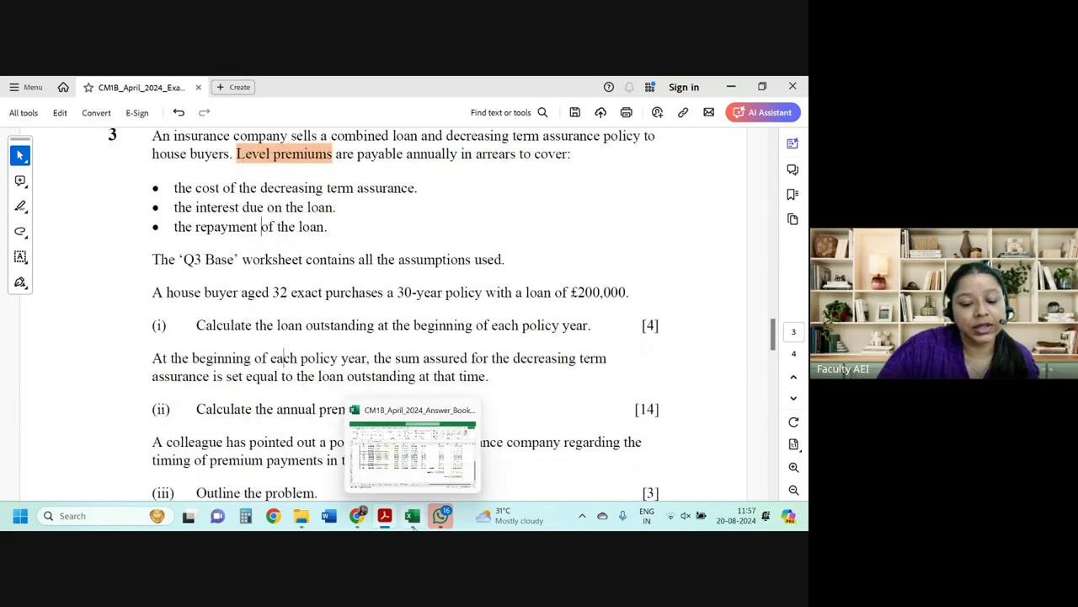
left_click(495, 411)
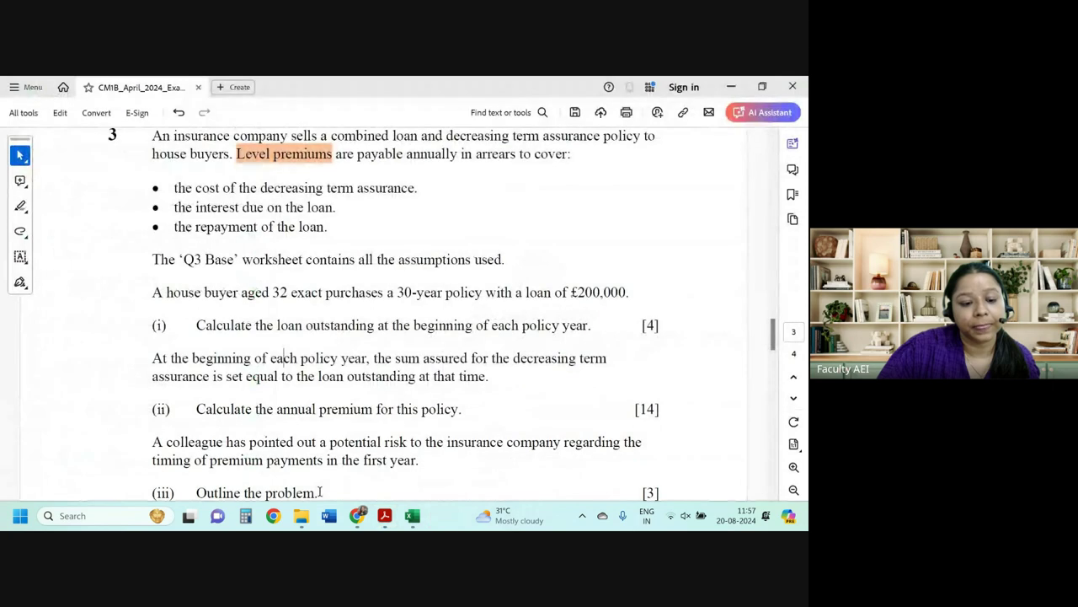
left_click_drag(183, 259, 449, 260)
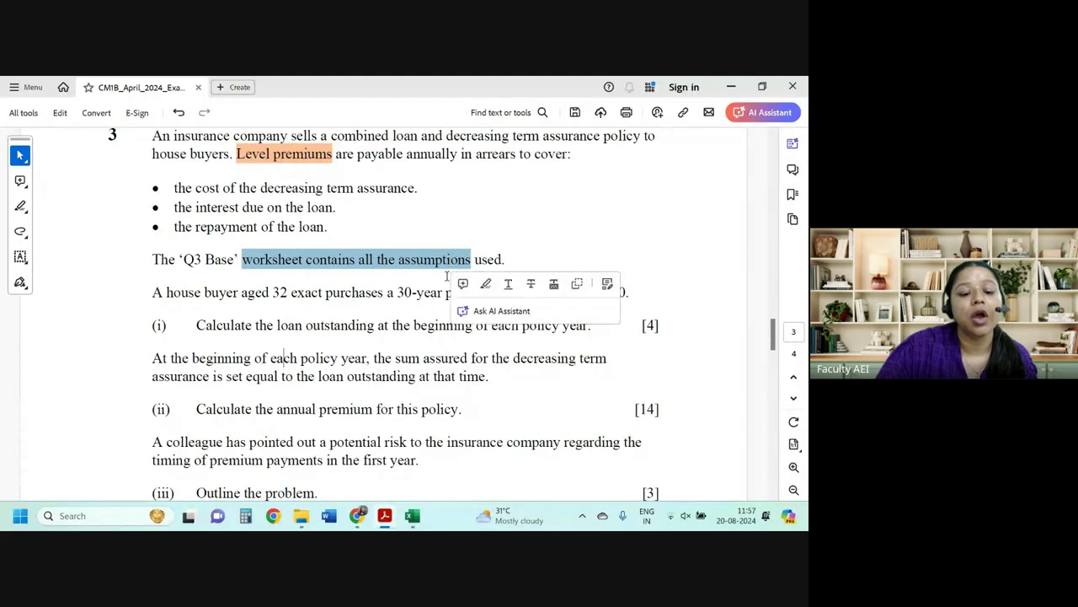
left_click(412, 515)
On Q3 Base, check the 5.5% loan rate, 3.5% assurance rate, and no expenses or surrenders.
key("ctrl+Page_Down")
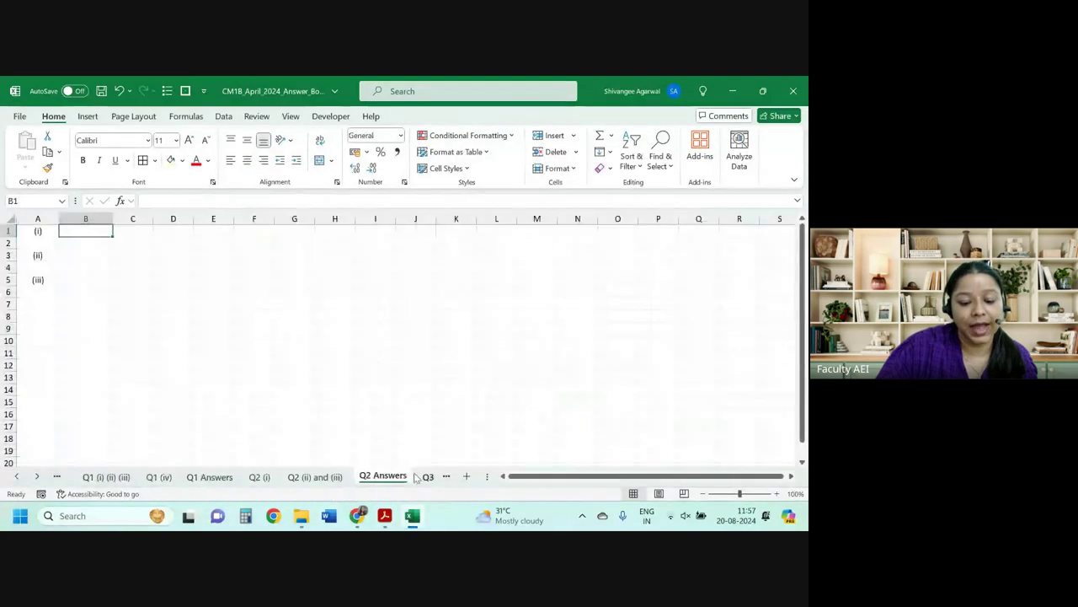
key("ctrl+Page_Down")
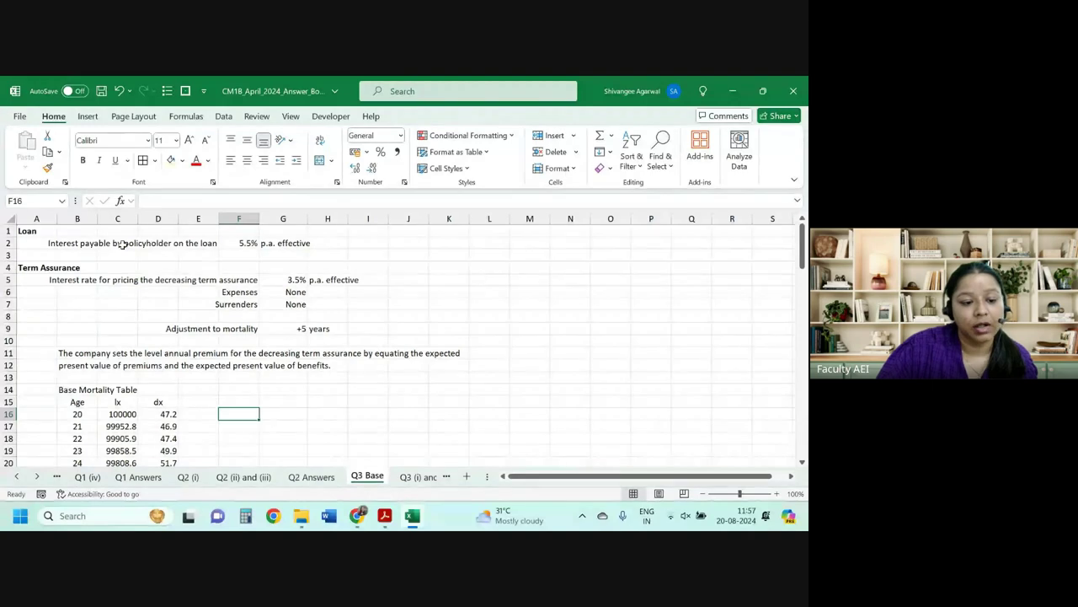
left_click(113, 243)
left_click(75, 243)
scroll(170, 311, "up", 1, "ctrl")
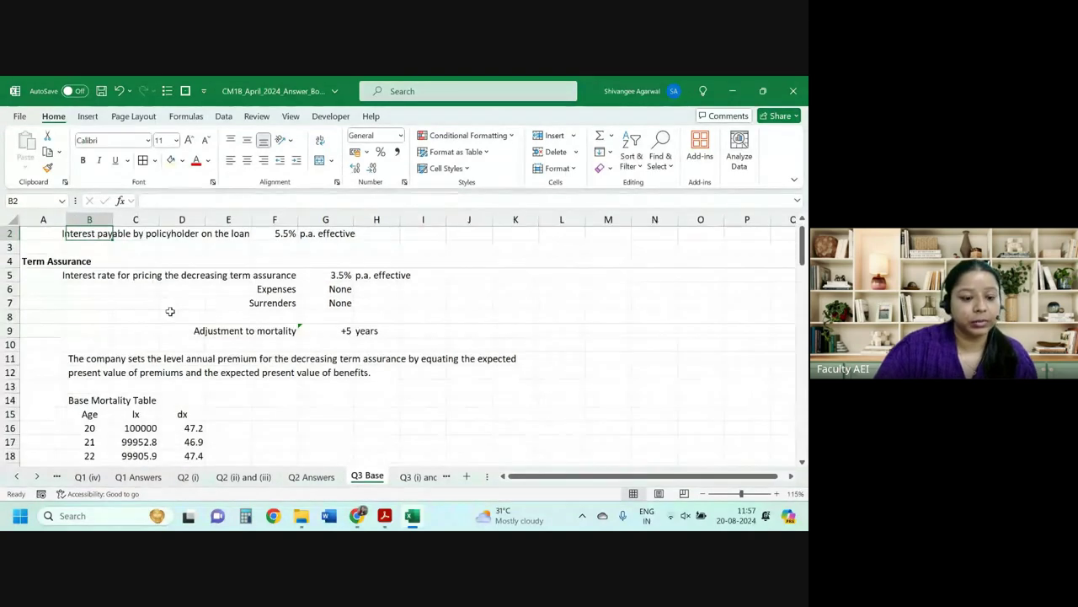
left_click(280, 247)
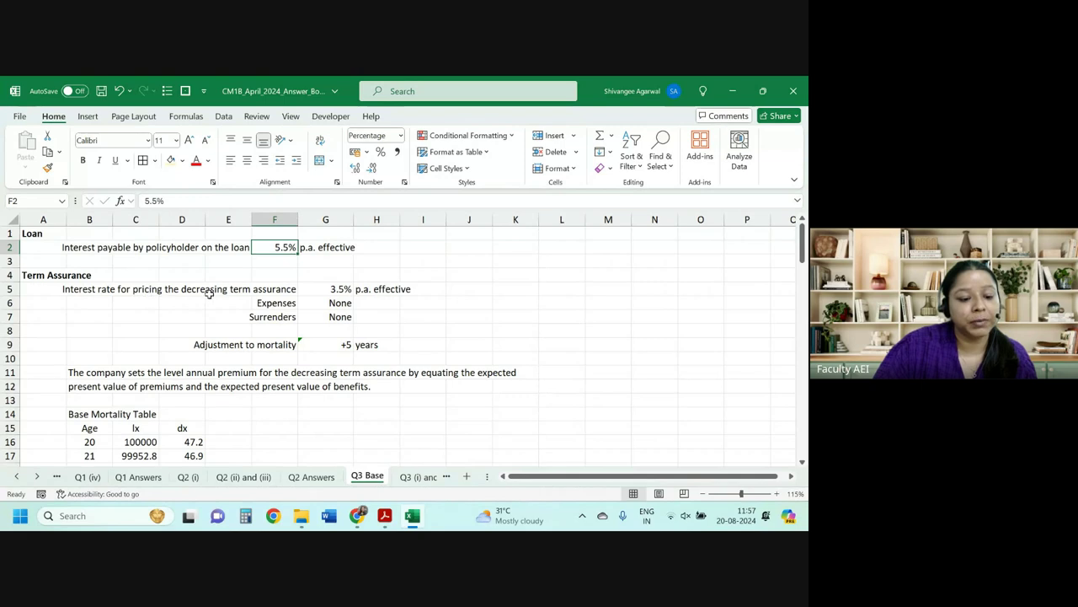
left_click(330, 289)
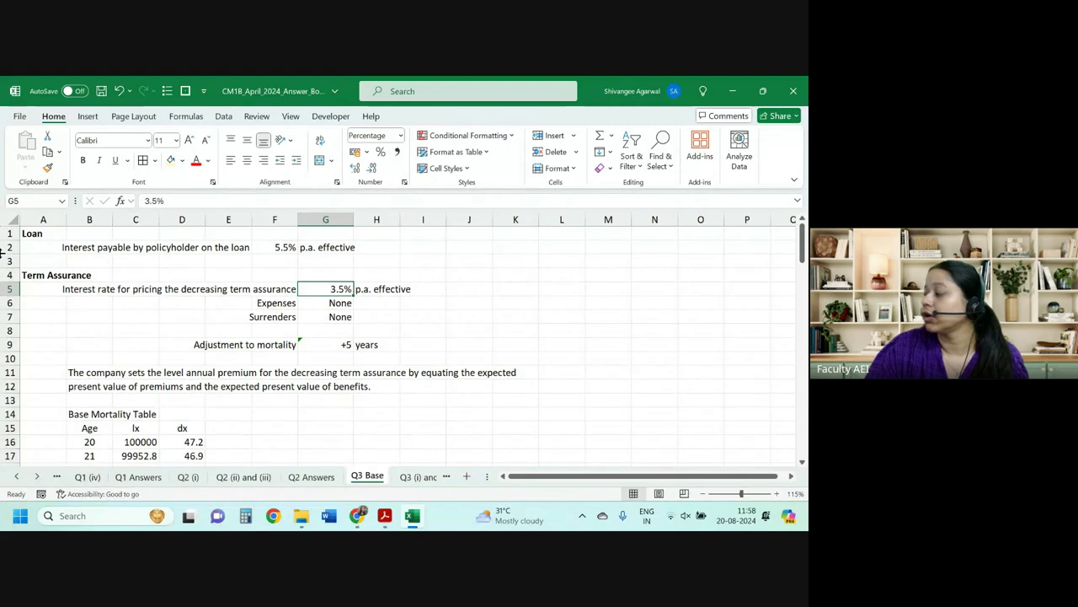
left_click(342, 303)
left_click_drag(342, 304, 341, 317)
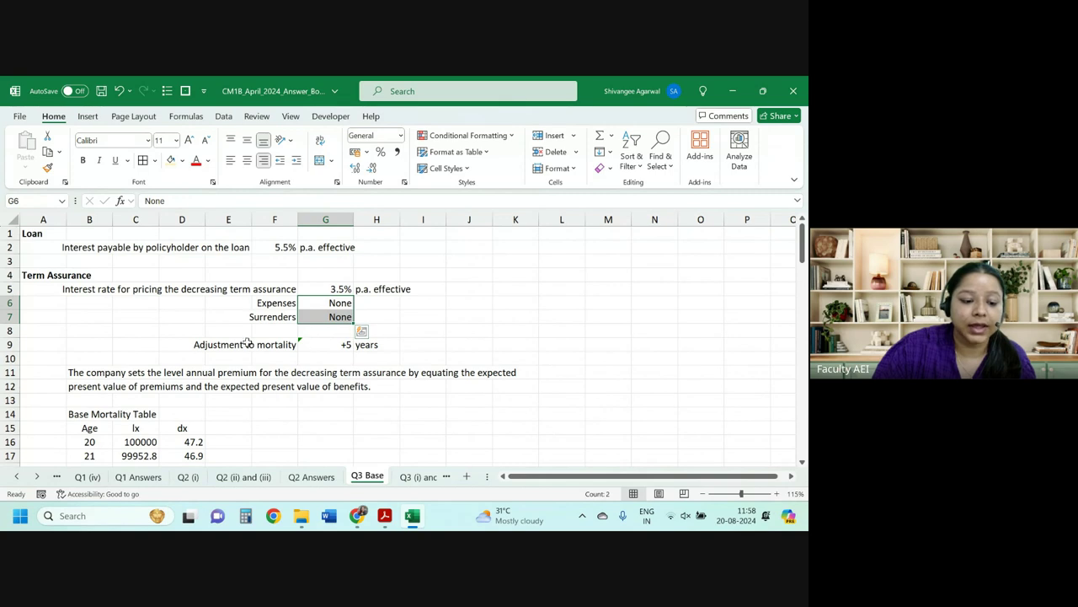
Review the +5 mortality adjustment, B11 premium description and mortality table, then return to the PDF.
left_click(316, 345)
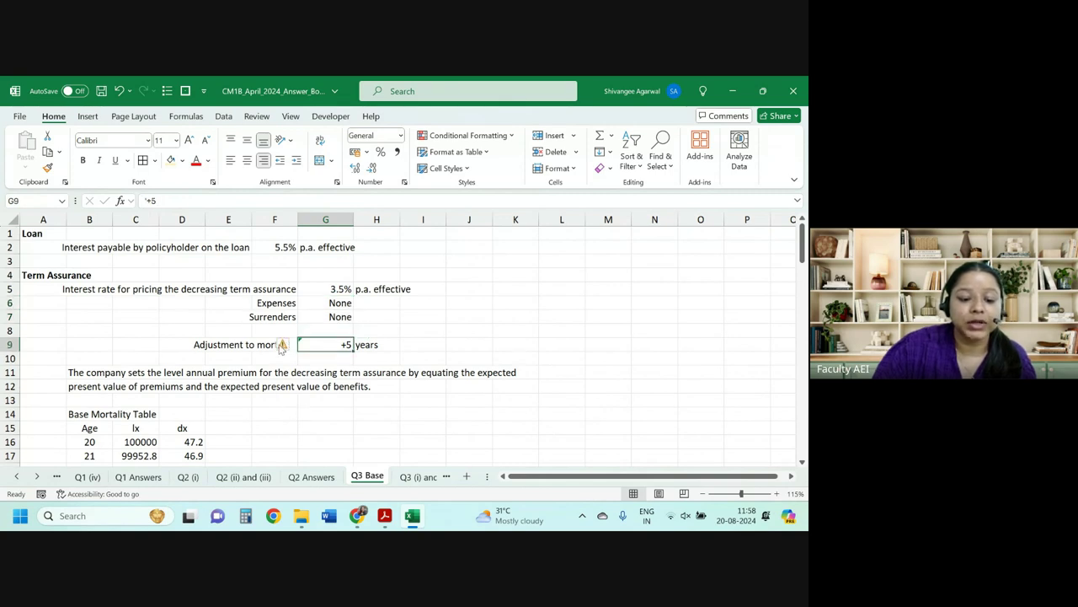
mouse_move(287, 348)
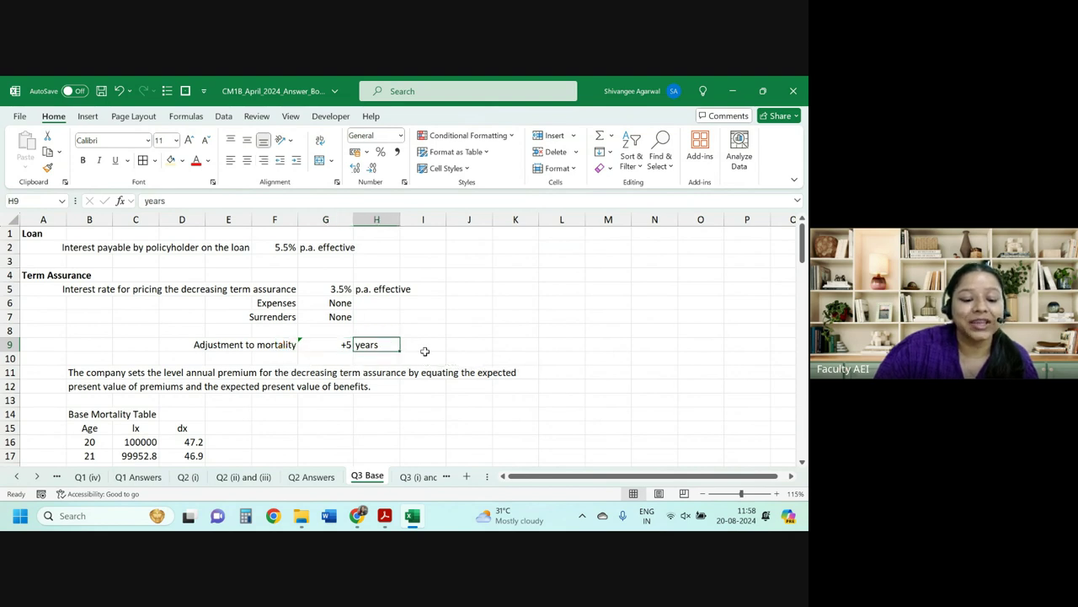
left_click(424, 357)
scroll(261, 367, "down", 1)
left_click(81, 331)
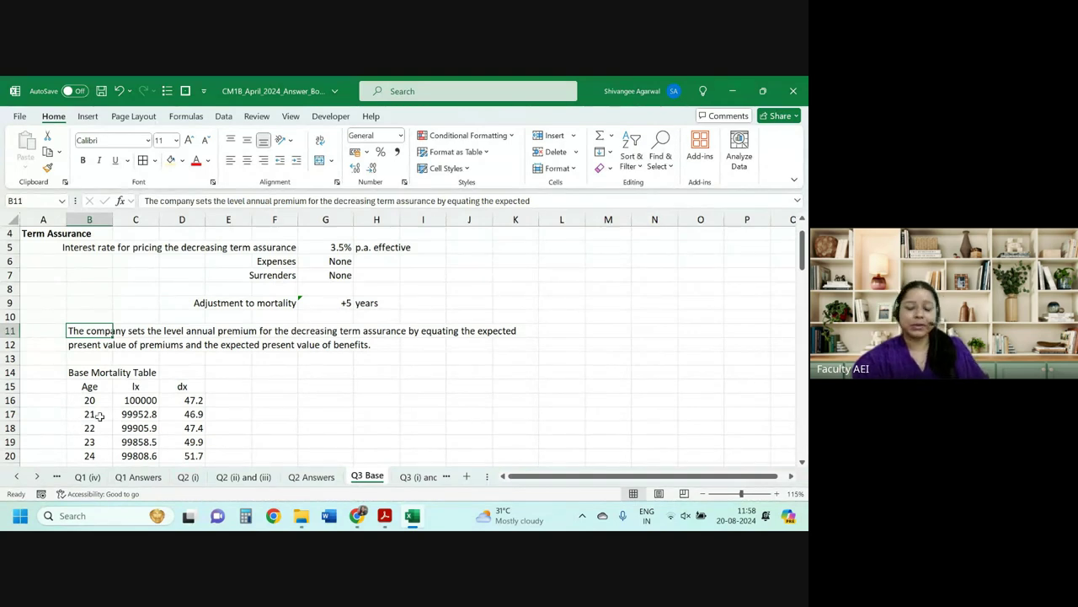
scroll(153, 386, "down", 1)
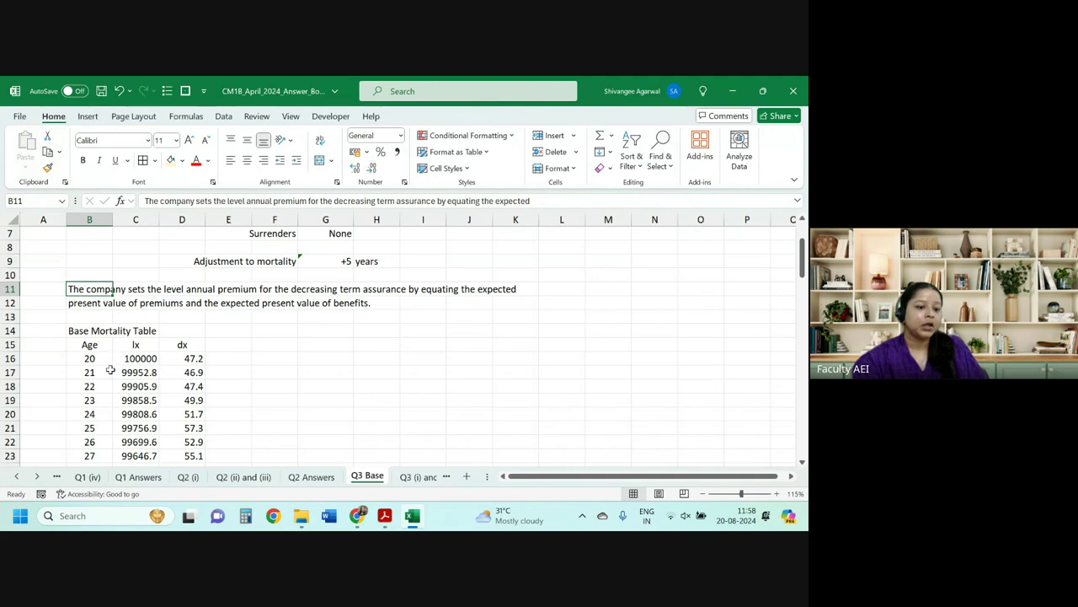
scroll(167, 364, "down", 4)
scroll(167, 364, "down", 4)
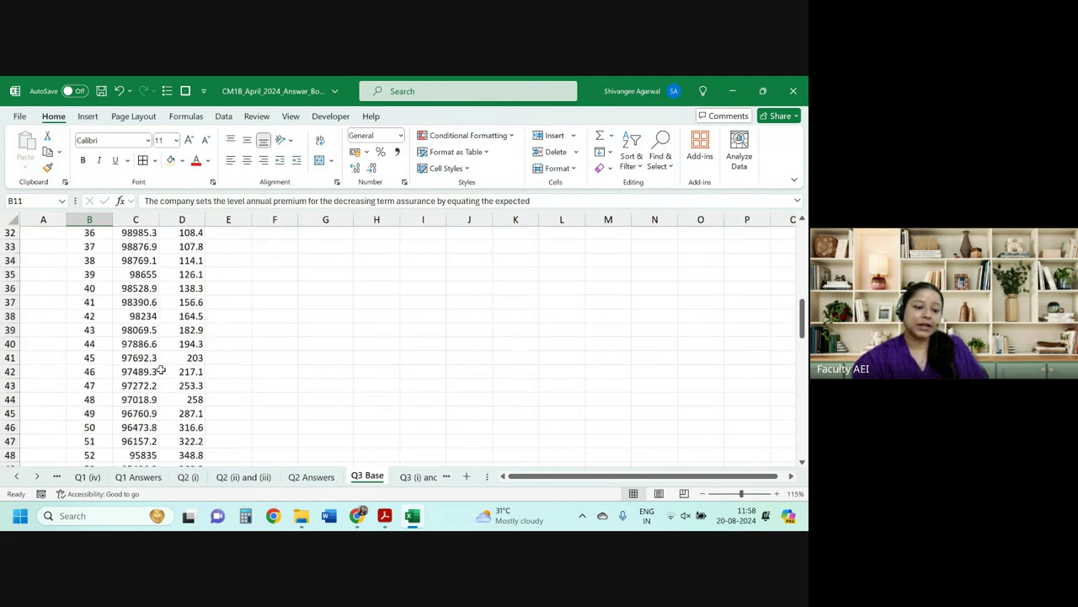
scroll(167, 364, "down", 6)
scroll(160, 367, "up", 16)
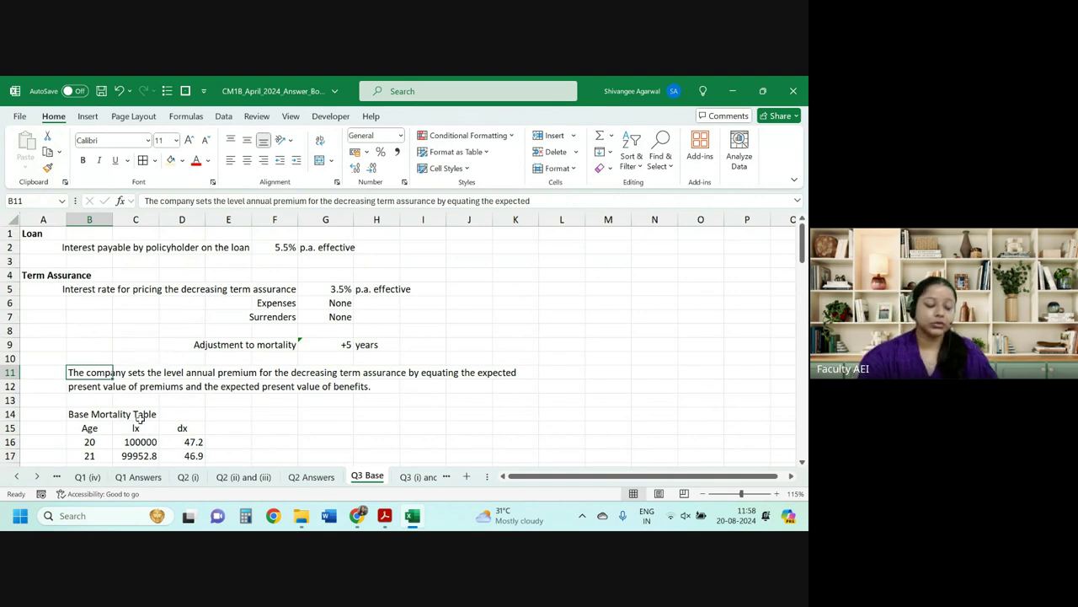
key("alt+Tab")
Pick out the buyer aged 32, £200,000 loan and 30-year policy in question 3, then return to Excel.
left_click(225, 341)
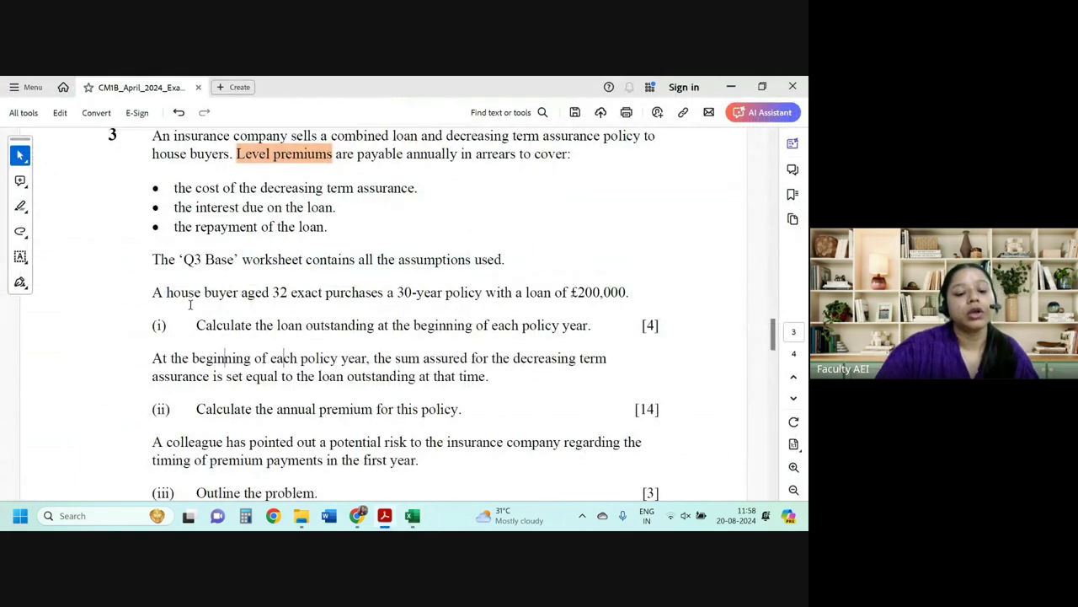
left_click_drag(167, 292, 497, 292)
left_click(244, 300)
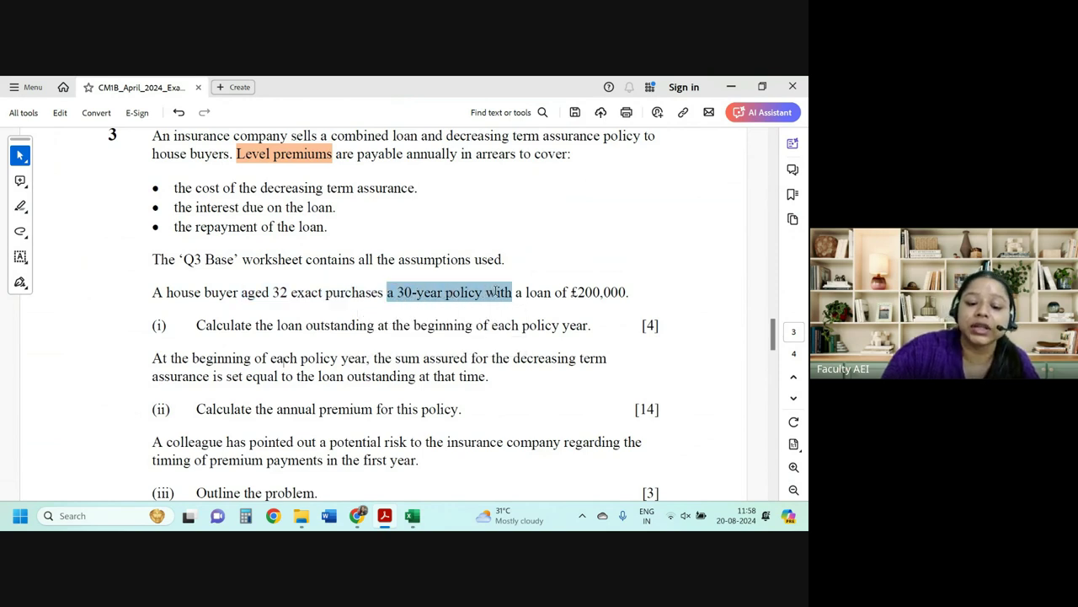
left_click_drag(526, 292, 629, 294)
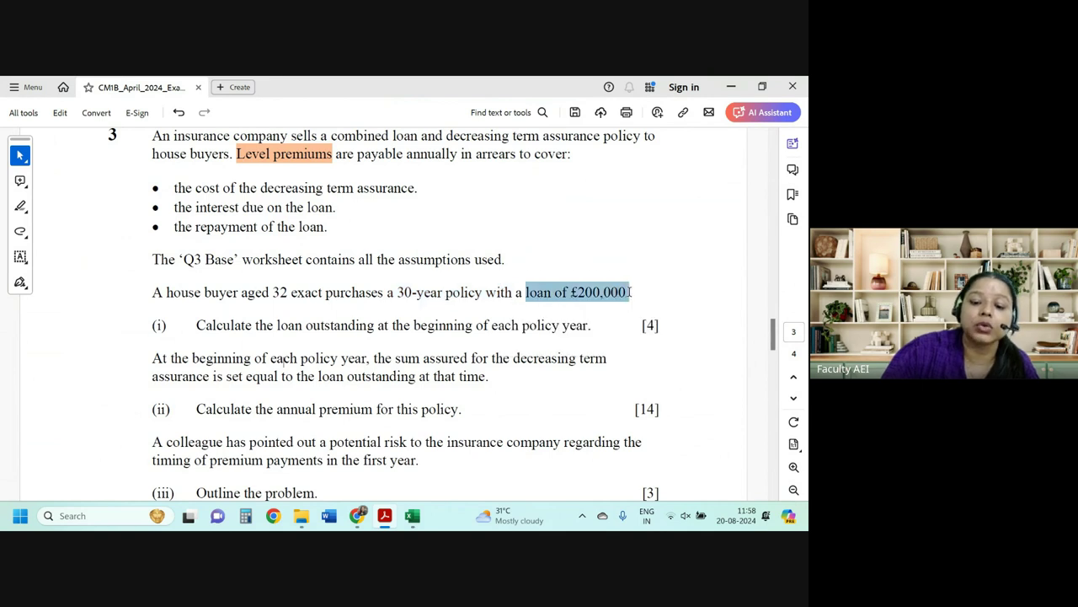
left_click_drag(526, 292, 626, 293)
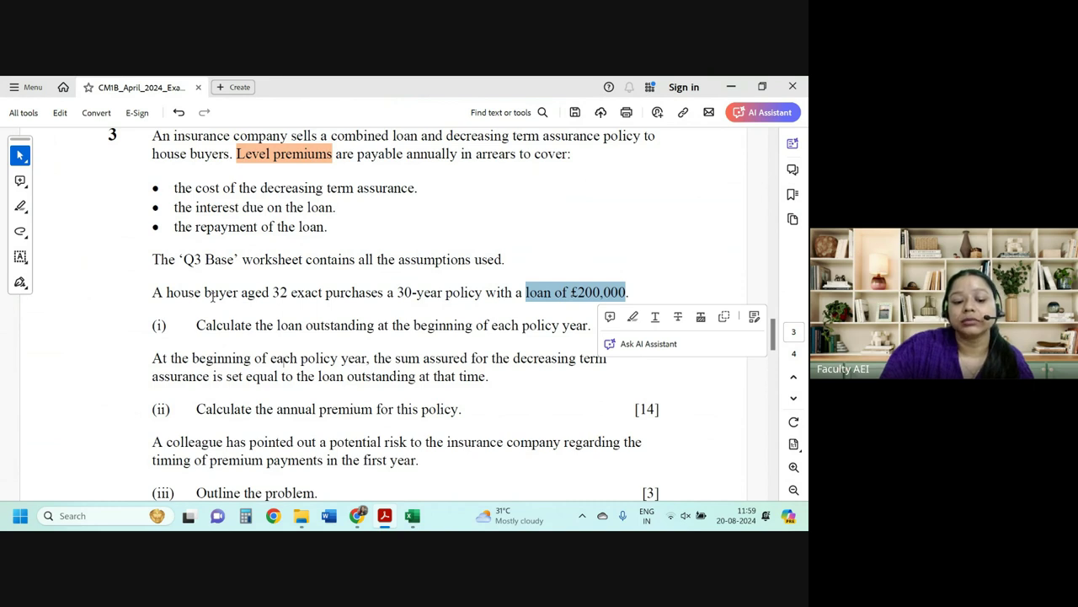
left_click_drag(167, 292, 238, 292)
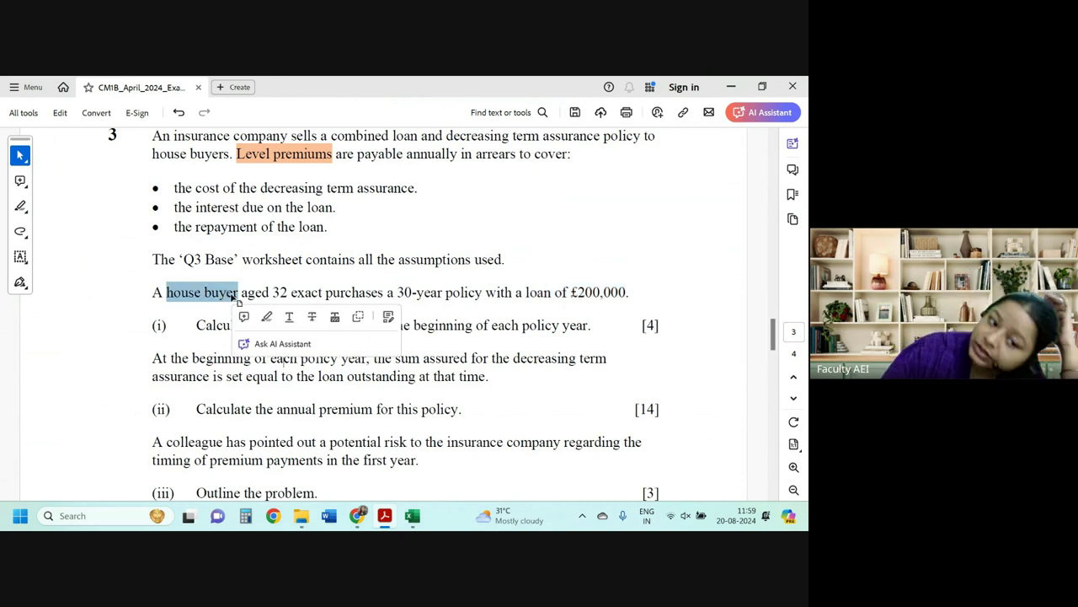
left_click(282, 289)
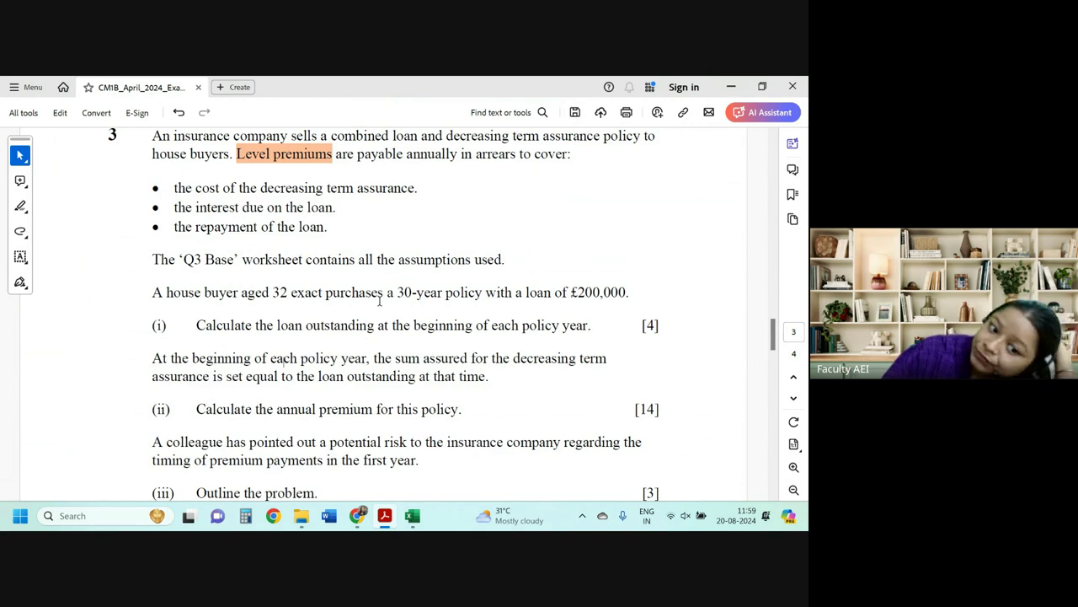
left_click_drag(387, 292, 438, 293)
left_click_drag(306, 325, 558, 325)
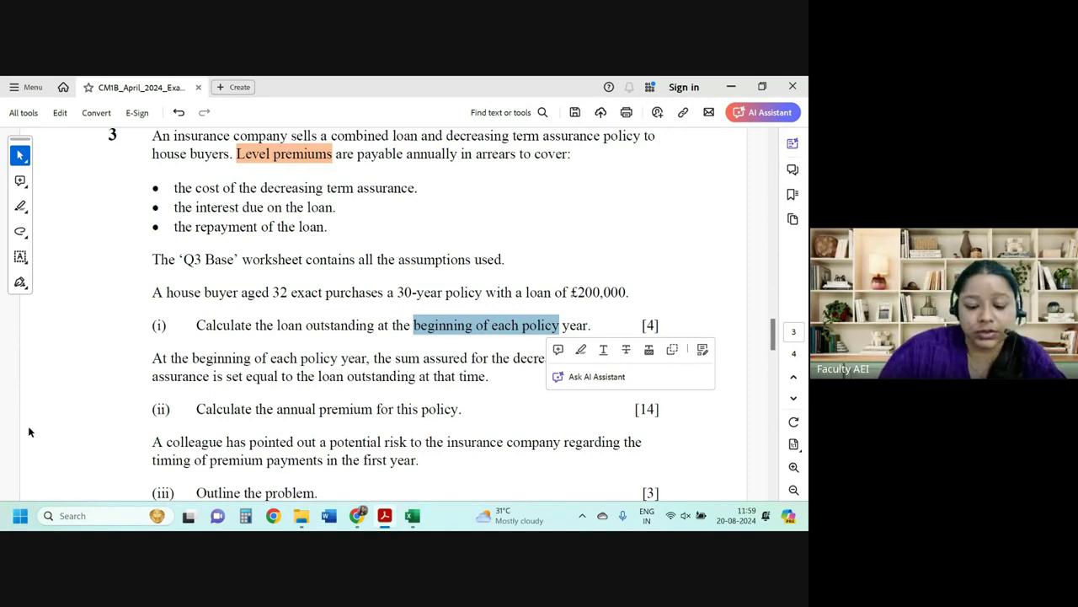
left_click(412, 516)
On the Q3 (i) and (ii) sheet, enter the heading 'Loan Calculation' in A2.
left_click(396, 476)
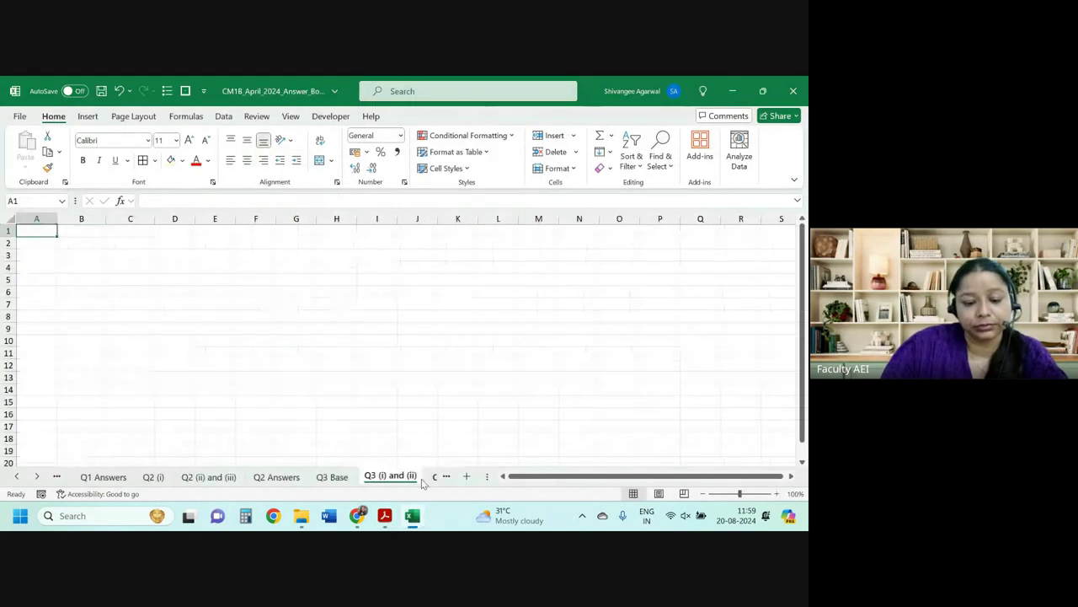
scroll(168, 384, "up", 1)
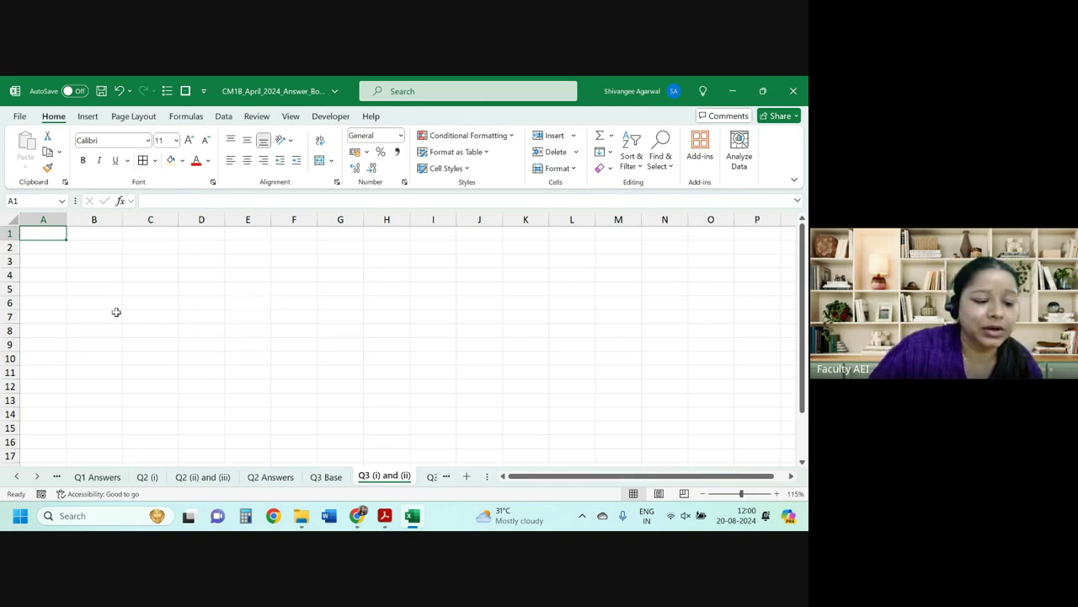
scroll(123, 315, "up", 1)
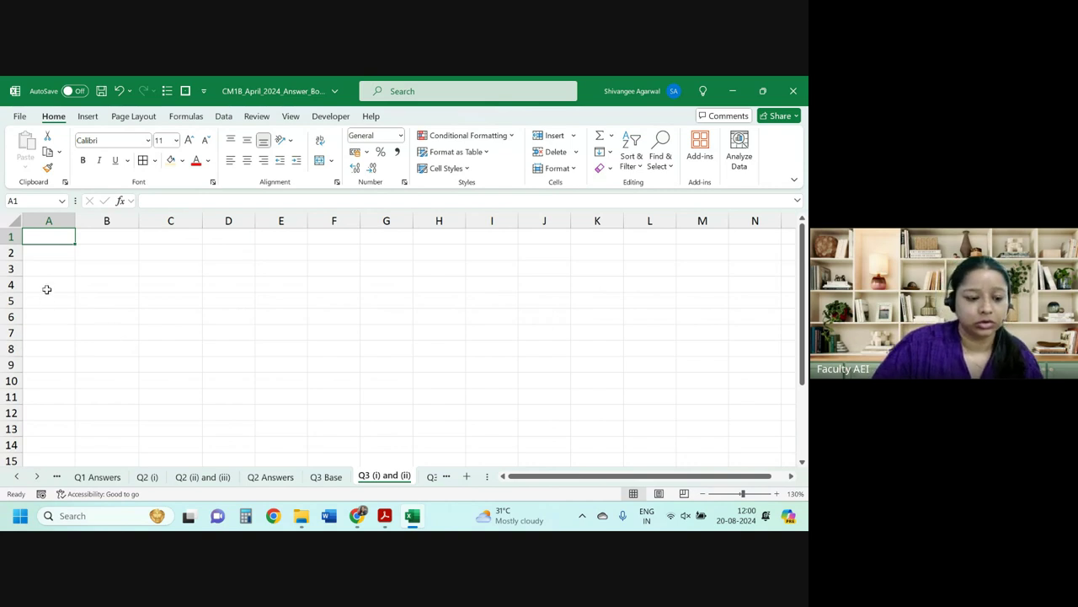
left_click(44, 253)
type("L")
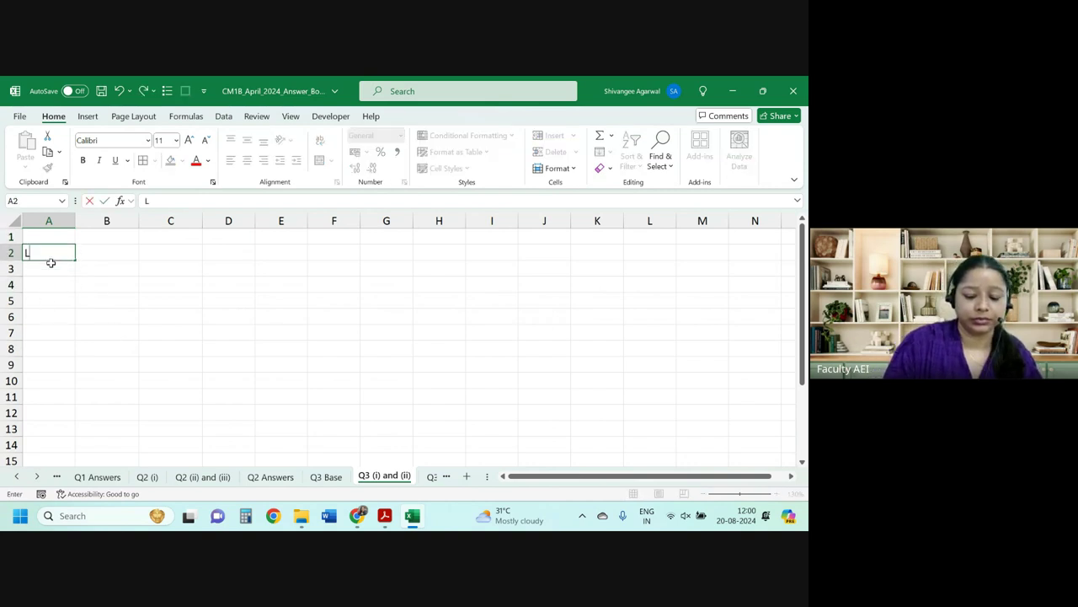
type("oan Calculatio")
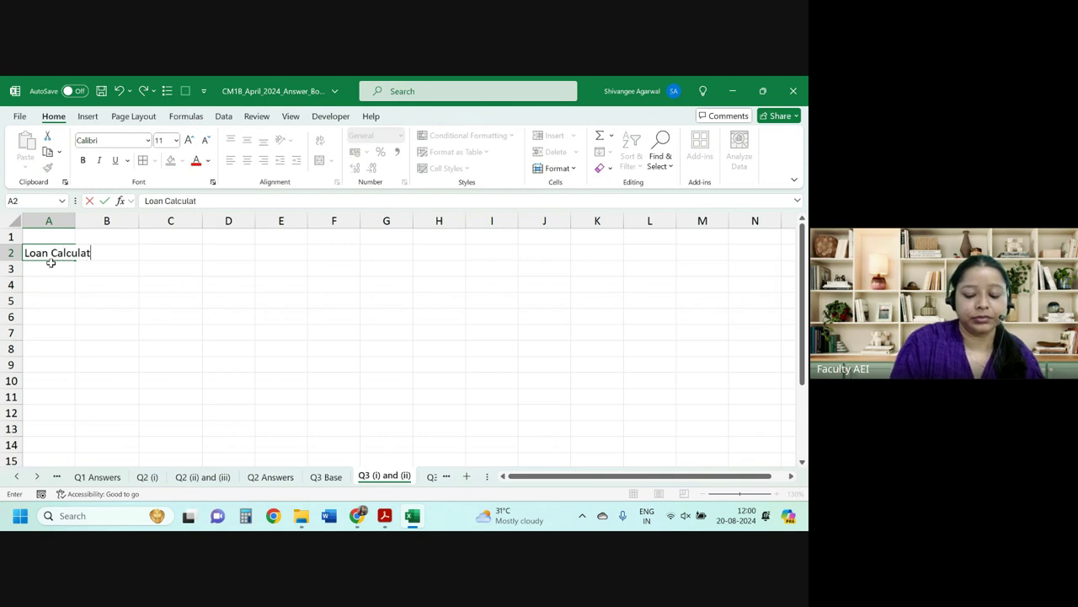
type("n")
key("Return")
key("Return")
key("Return")
key("Return")
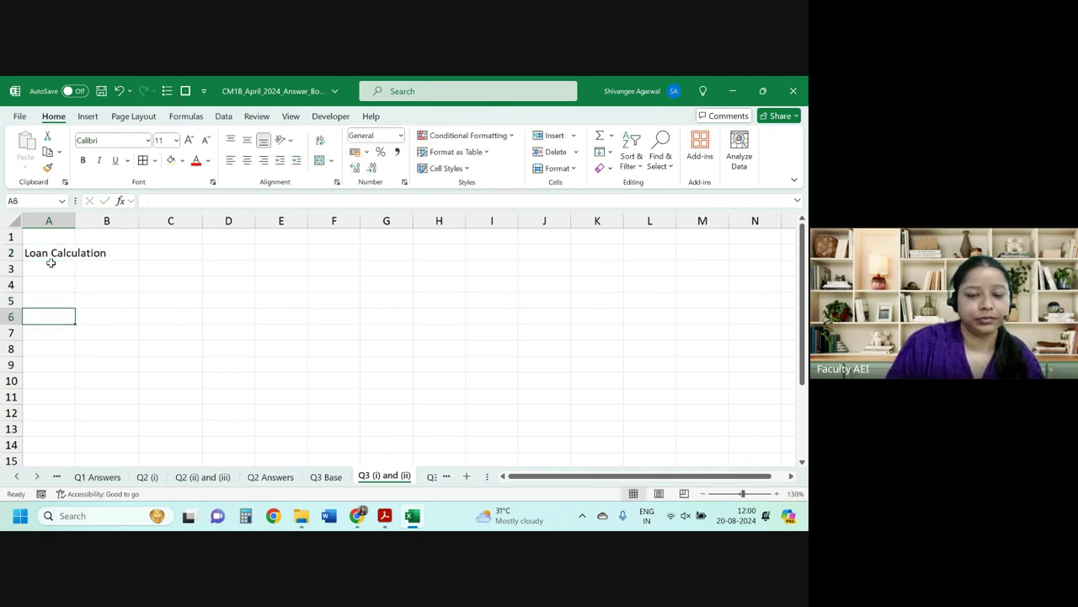
key("Return")
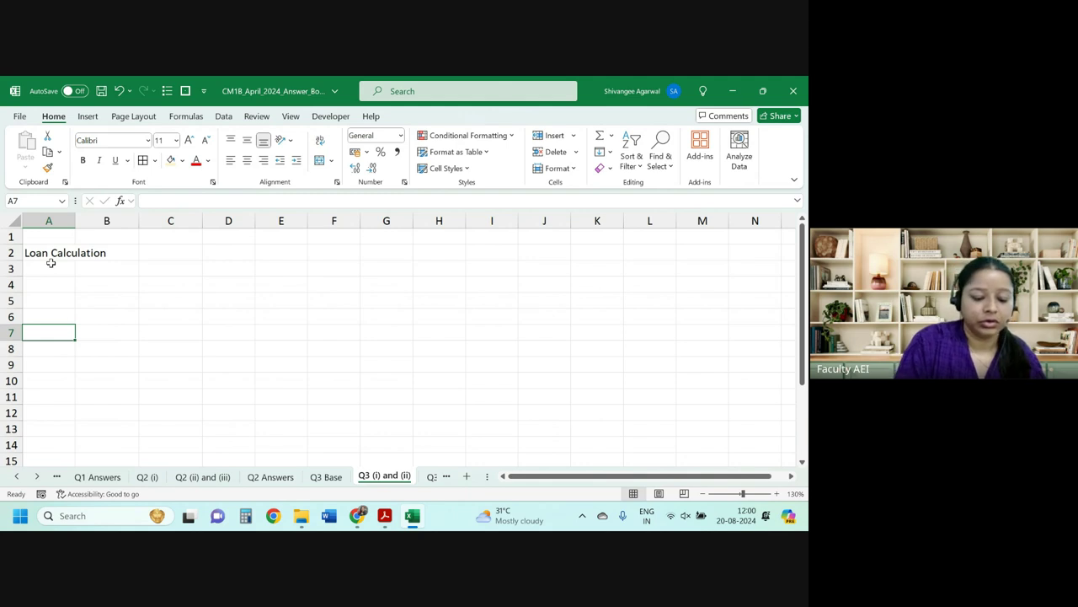
Enter row 7 headers: Year t, Loan o/s at start, Instalment, Interest due, Capital repaid, Loan o/s at end.
type("Year t")
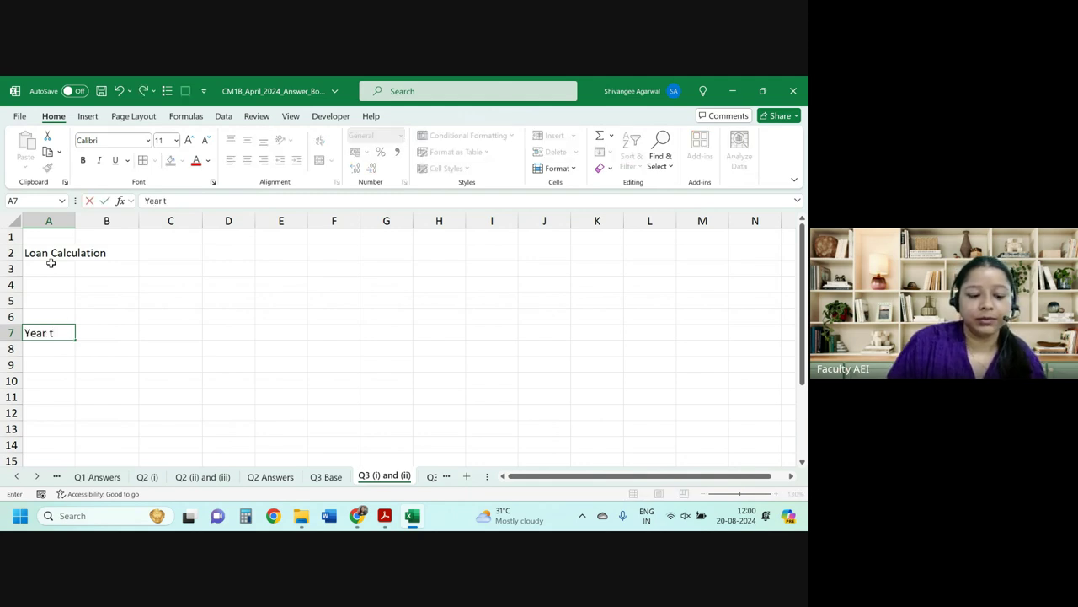
key("Tab")
type("oa")
key("BackSpace")
key("BackSpace")
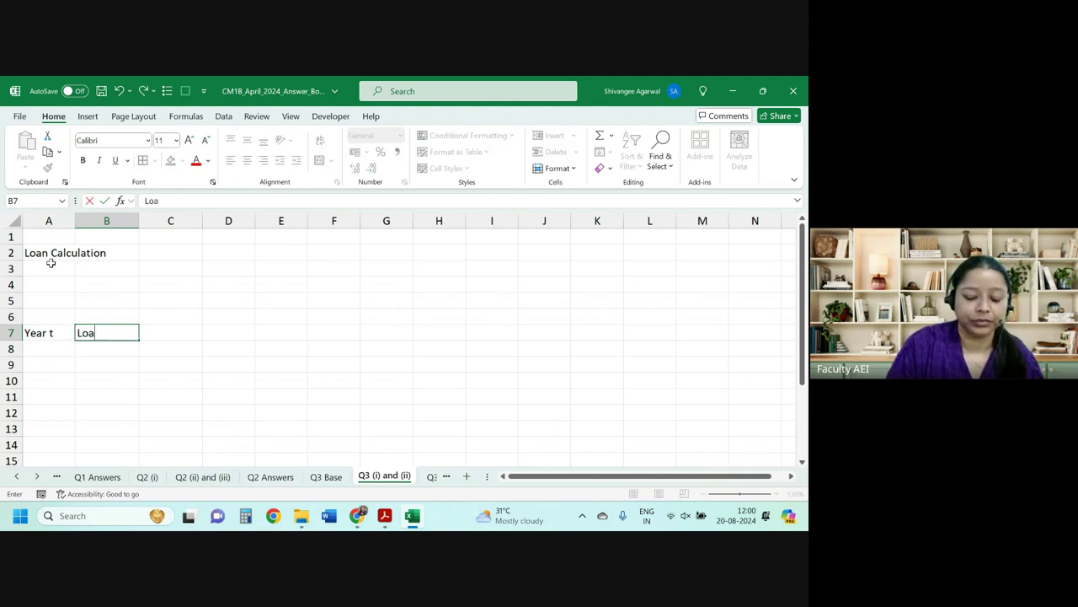
type("n o/s at")
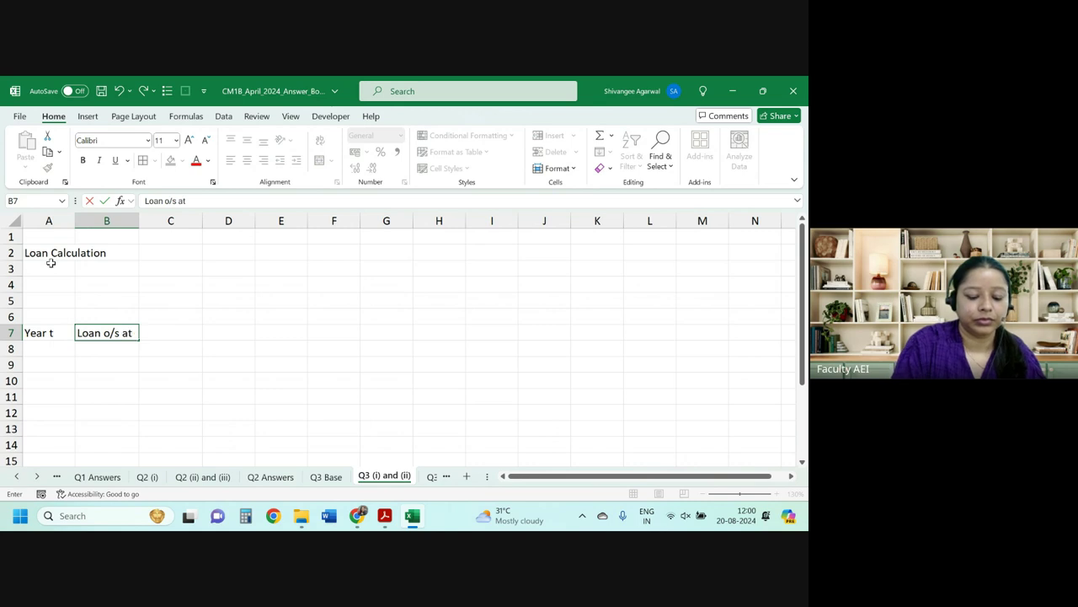
type(" start")
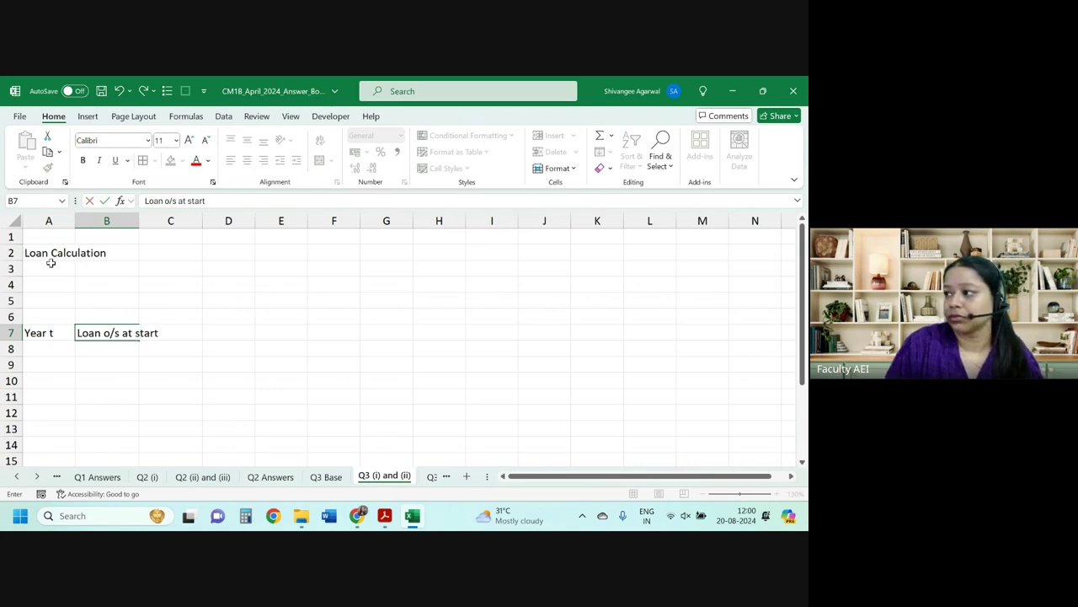
key("Tab")
type("Insta")
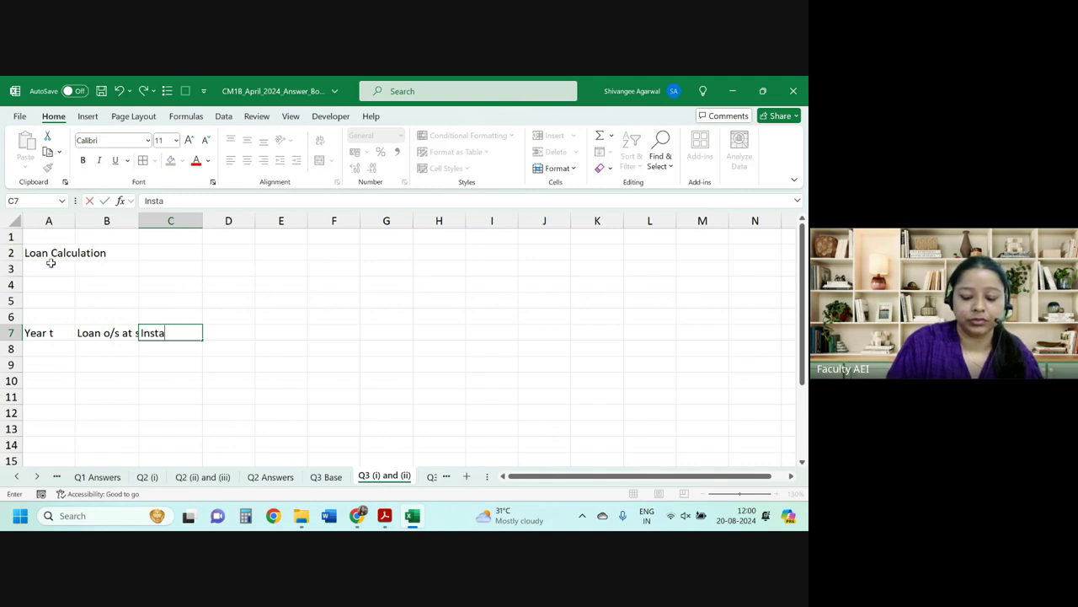
type("lment")
key("Tab")
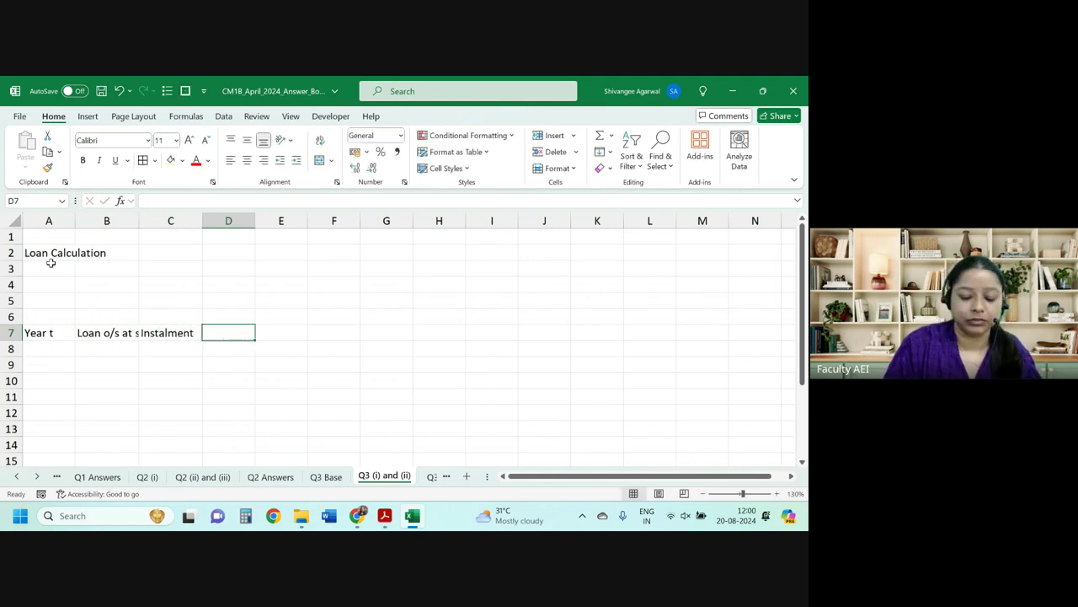
type("Interest du")
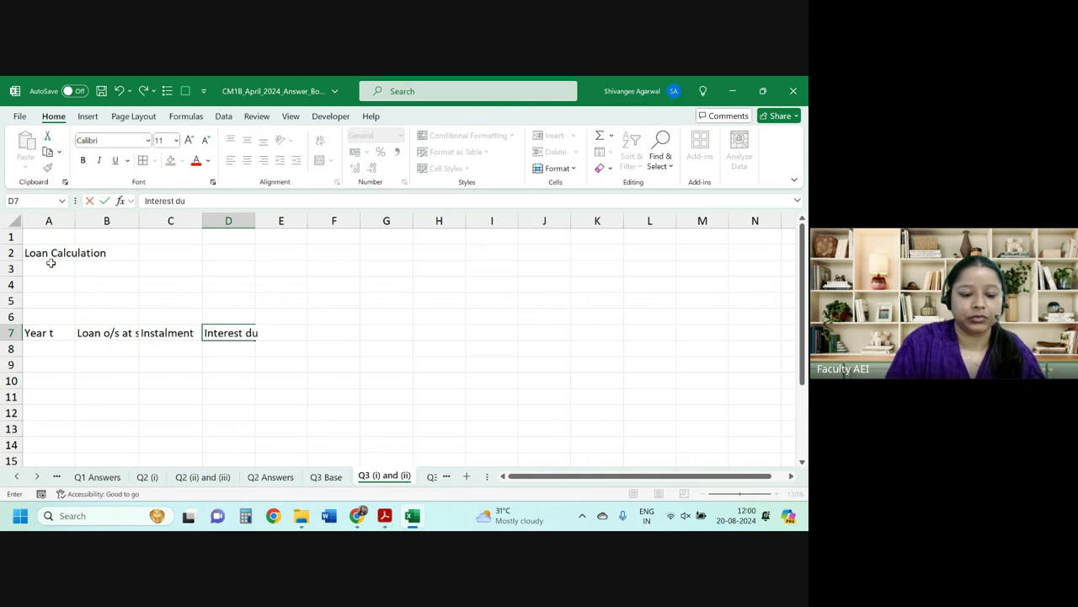
type("e")
key("Tab")
type("C")
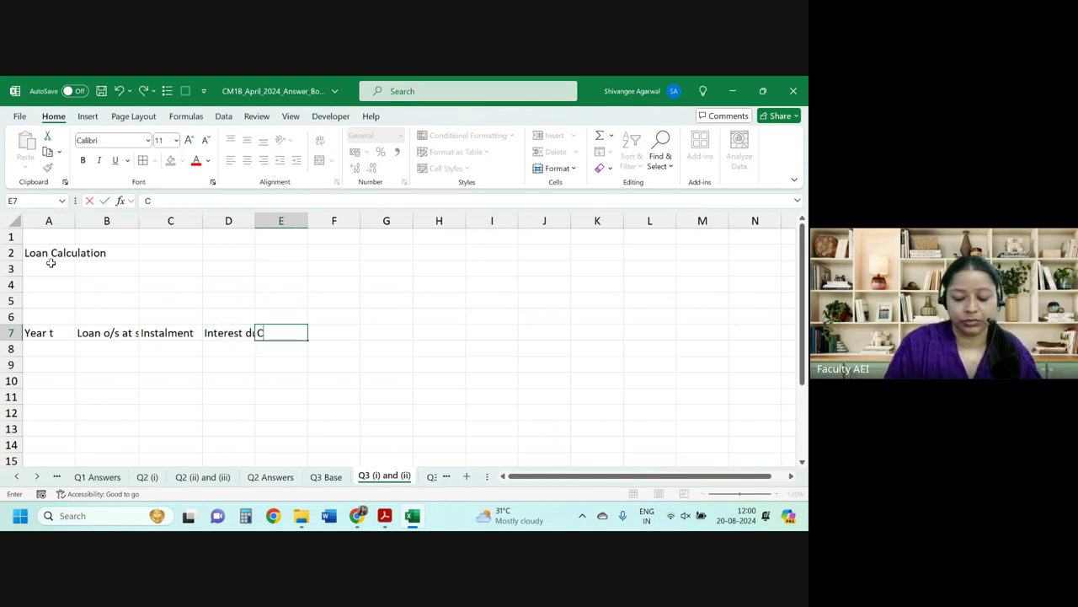
type("apital")
type(" rep")
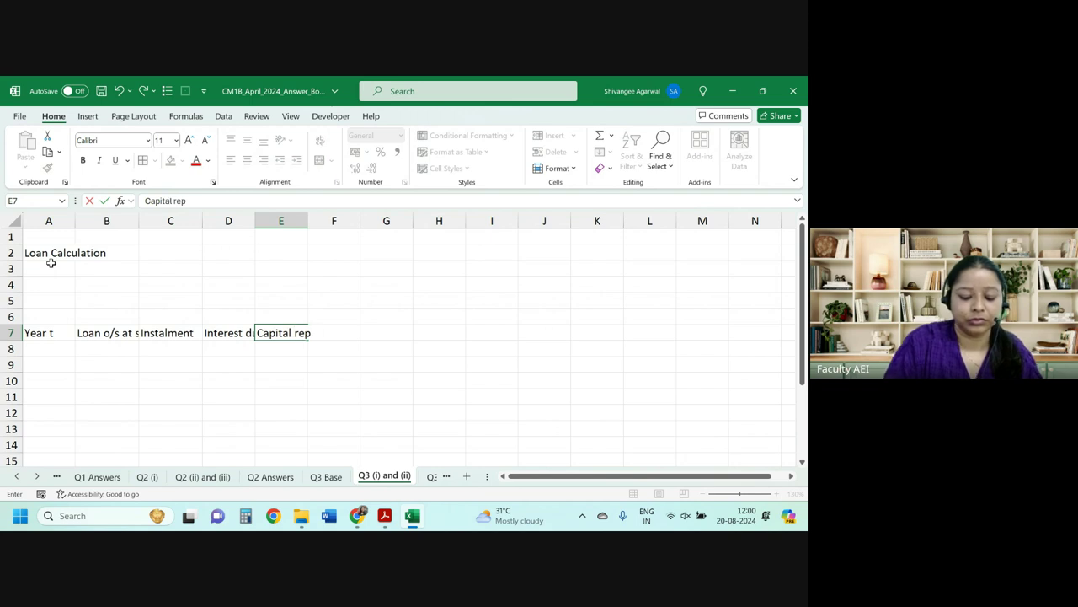
type("aid")
key("Tab")
type("Loan")
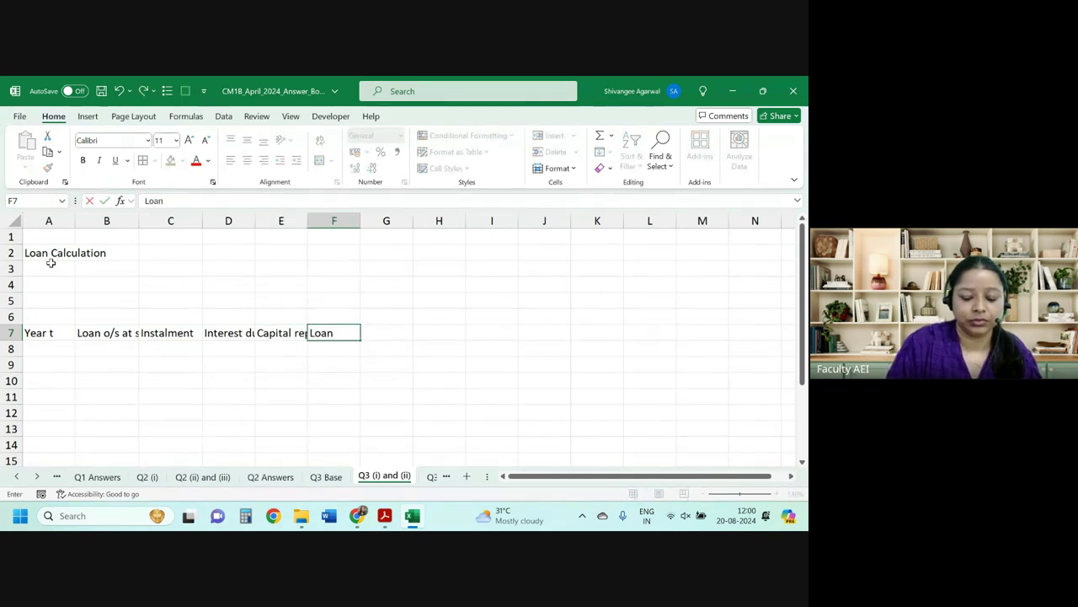
type(" o/s at ")
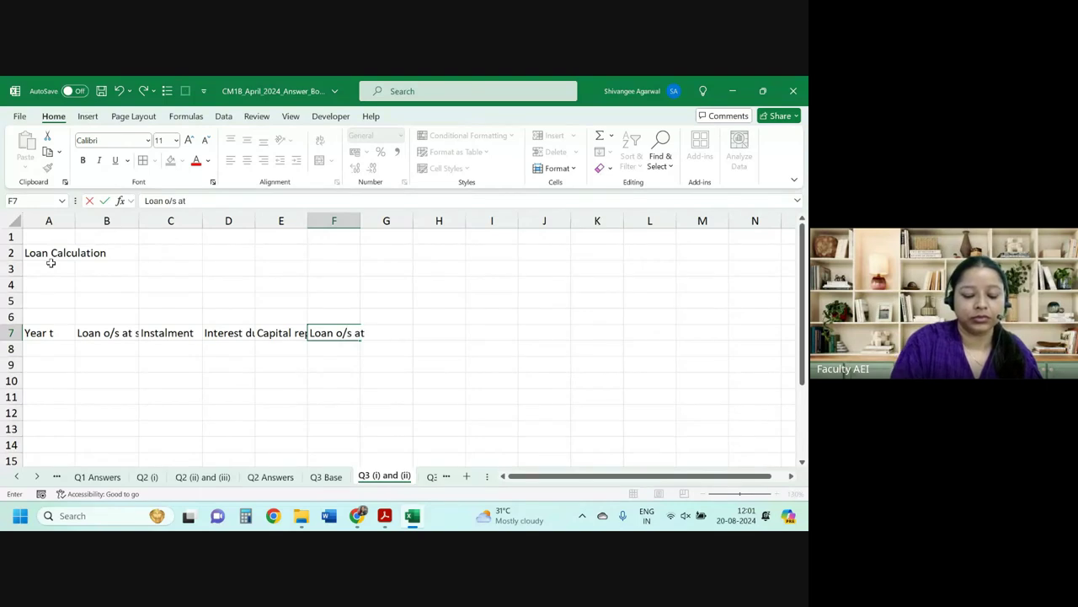
type("end")
key("Return")
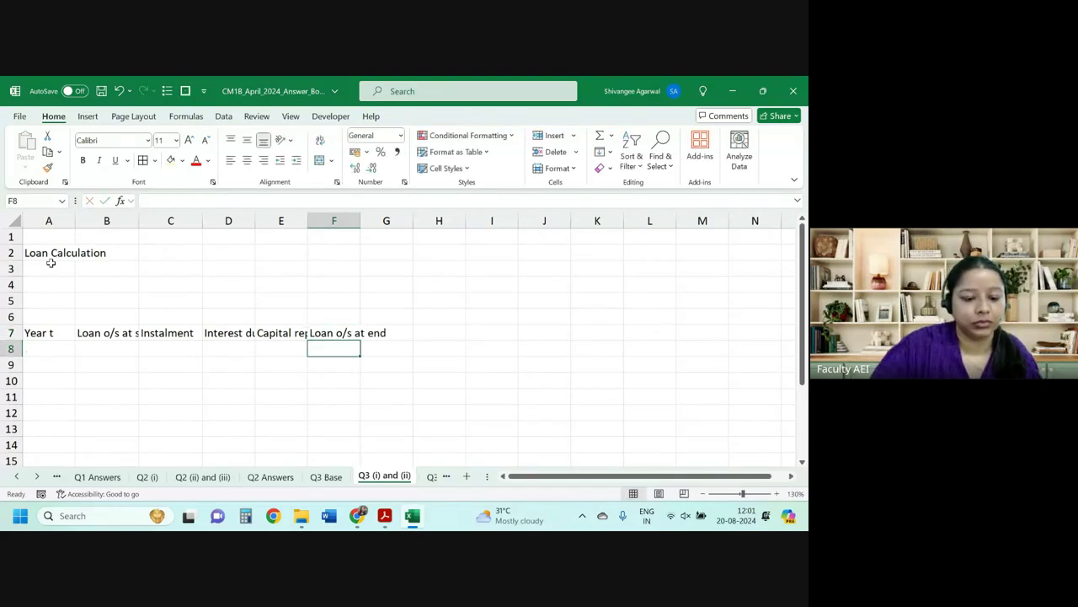
Make the row 7 headers wrapped, centred and bold.
left_click(12, 333)
left_click(320, 140)
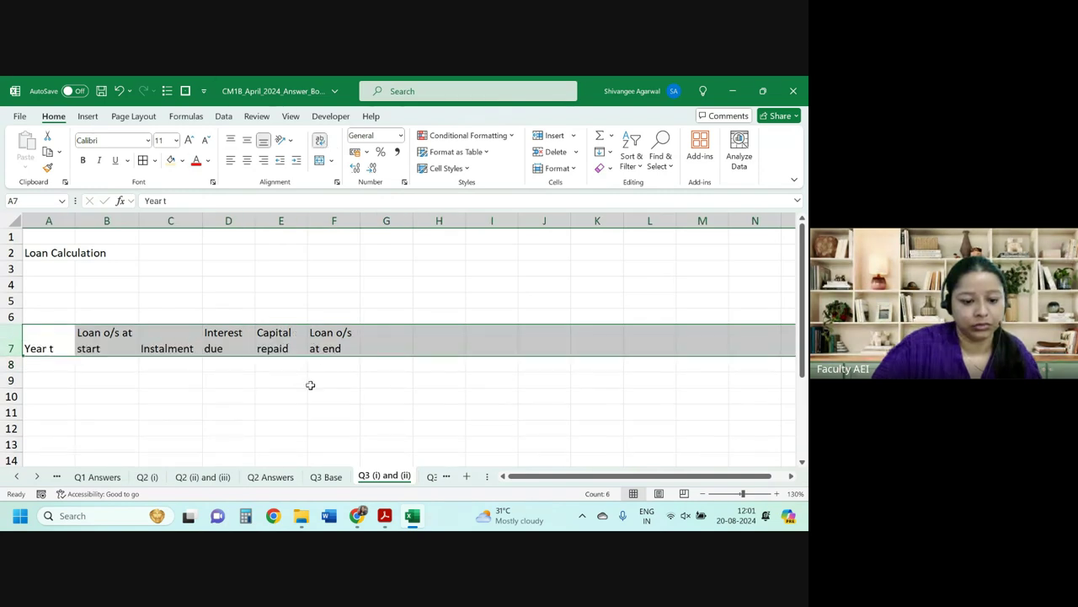
left_click(247, 160)
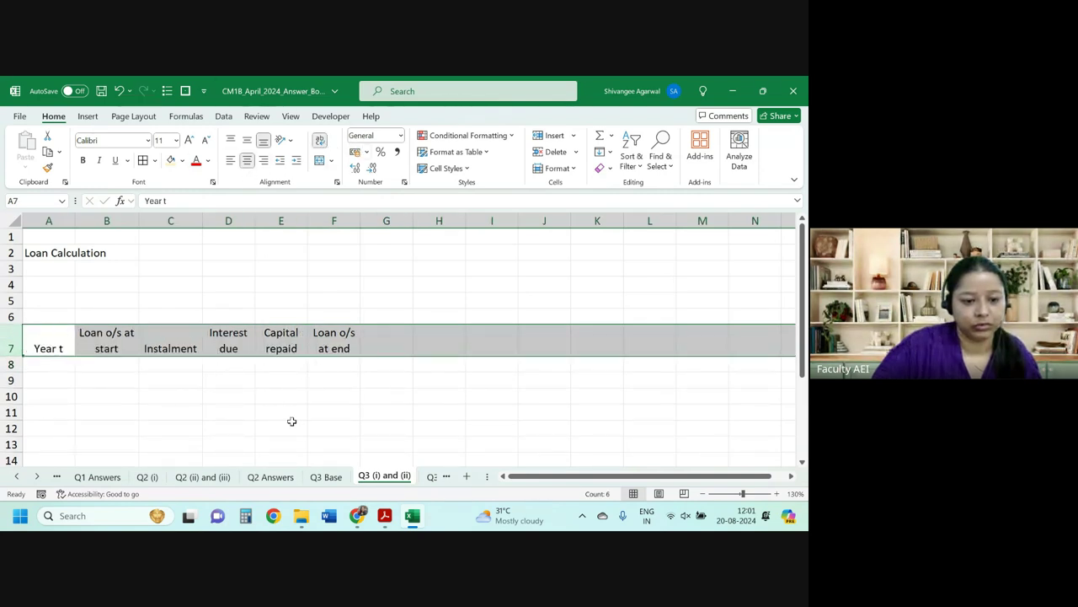
left_click(51, 364)
left_click(5, 341)
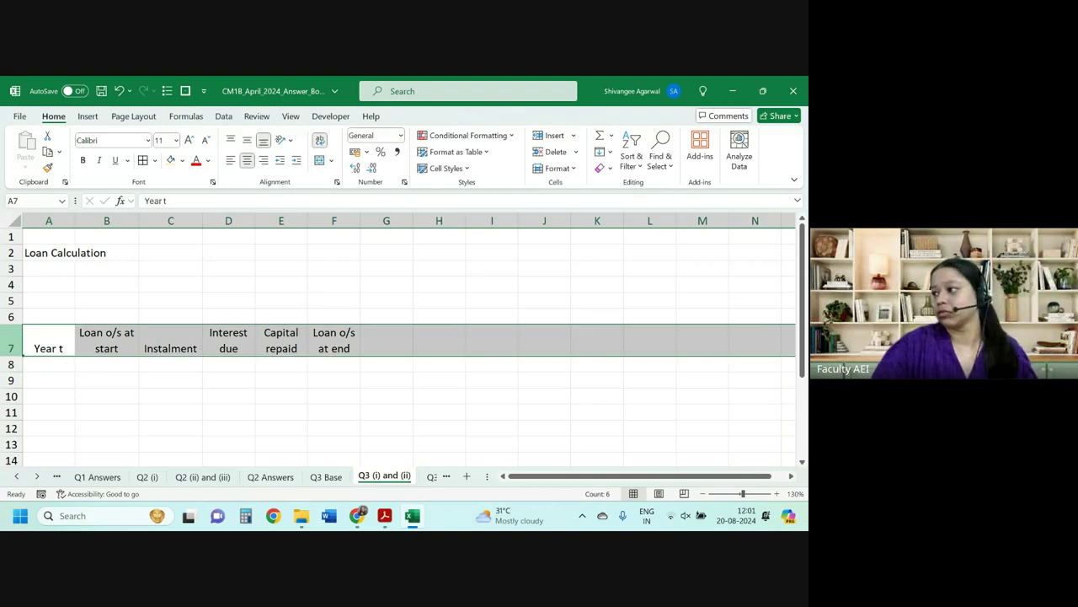
key("ctrl+b")
Enter years 1 and 2 in A8:A9 and extend the year sequence down column A.
left_click(58, 363)
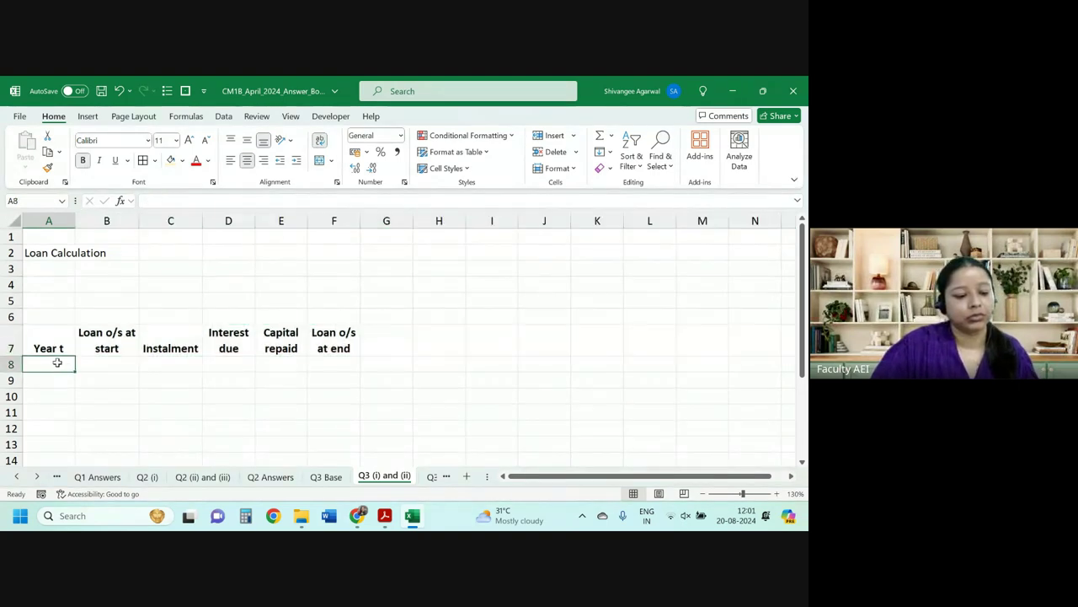
type("1")
key("Return")
type("2")
key("Return")
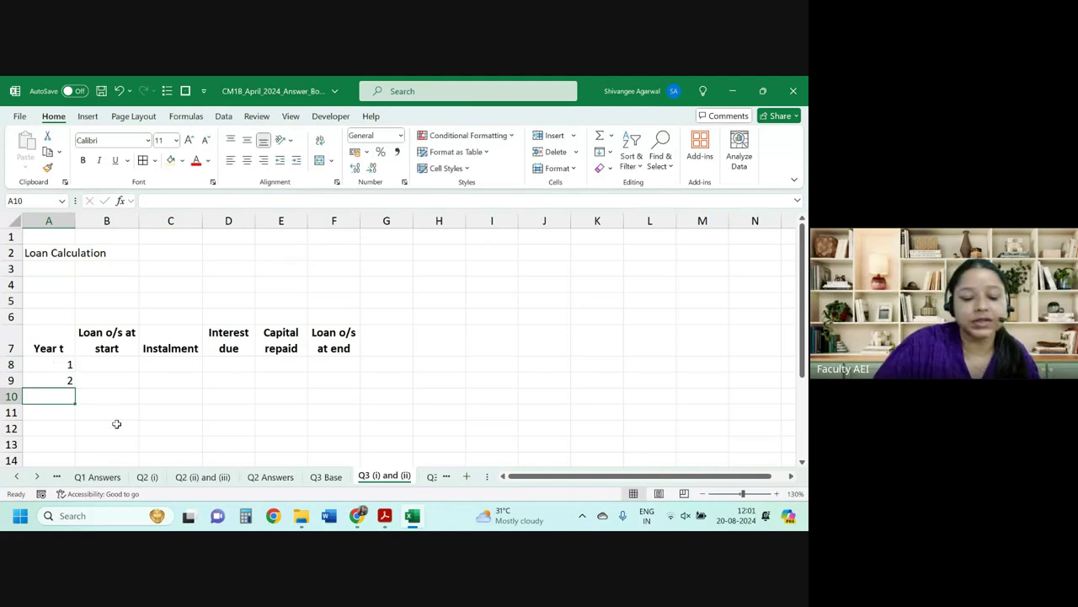
mouse_move(64, 366)
left_mouse_down()
mouse_move(70, 486)
mouse_move(84, 332)
left_mouse_up()
scroll(111, 337, "up", 6)
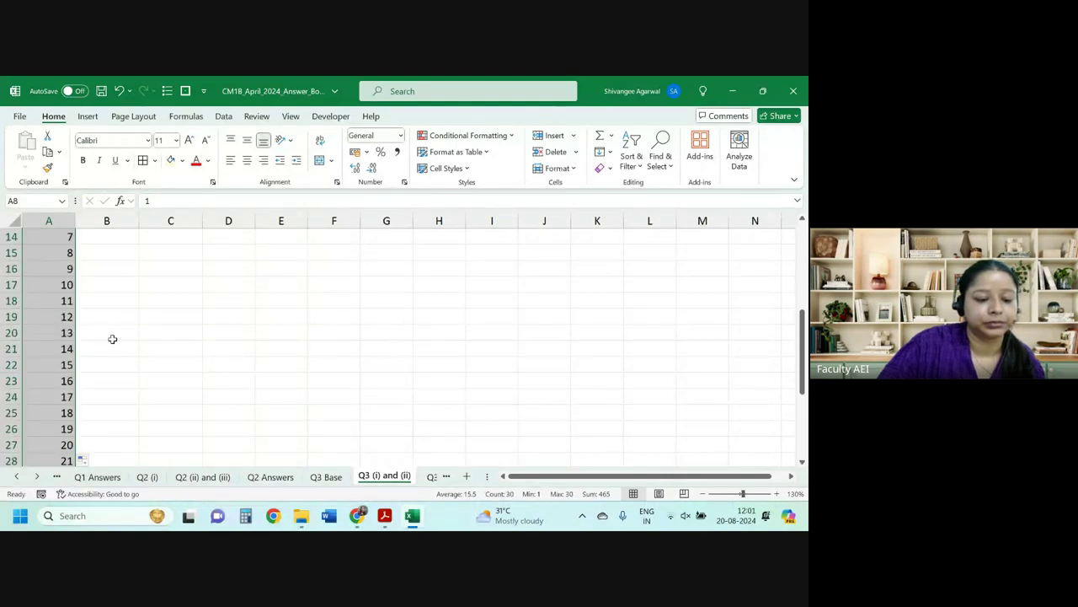
scroll(111, 337, "up", 5)
left_click(123, 365)
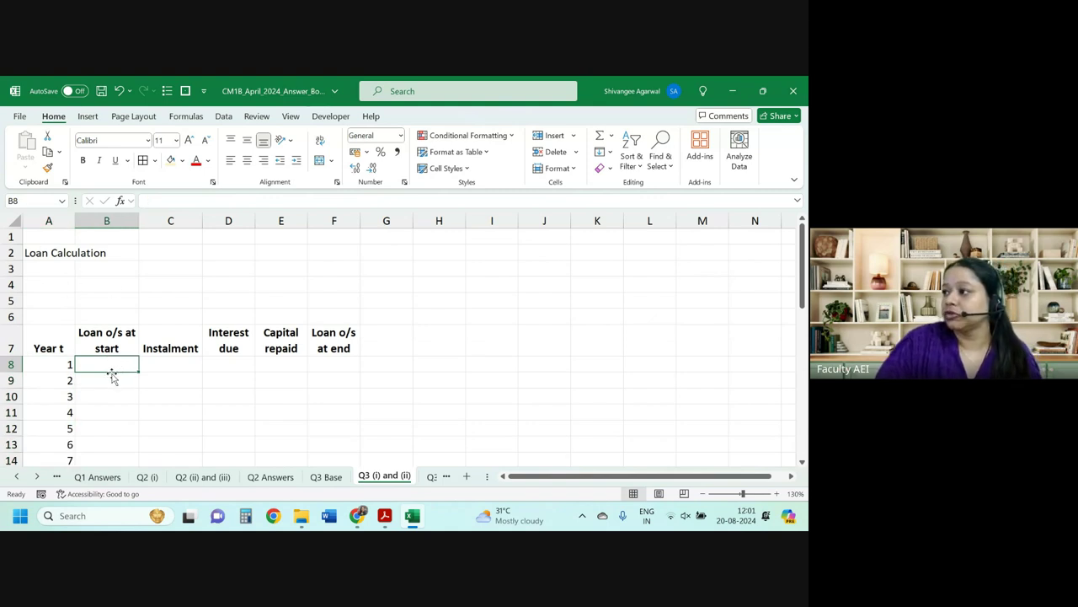
Enter the 200,000 opening loan in B8 and shade it yellow as an input.
type("200,000")
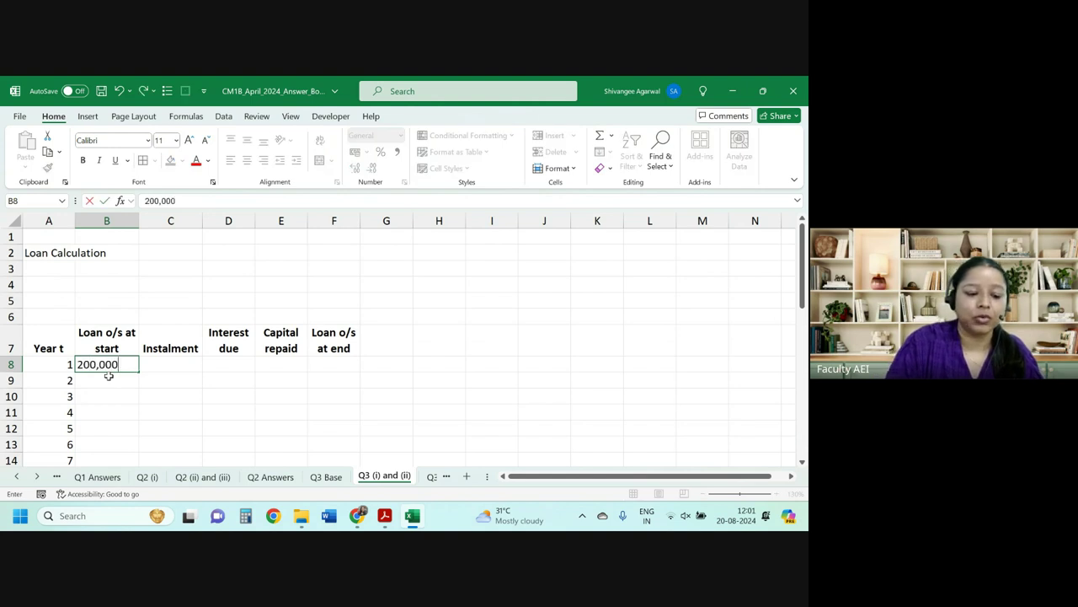
key("Return")
key("Up")
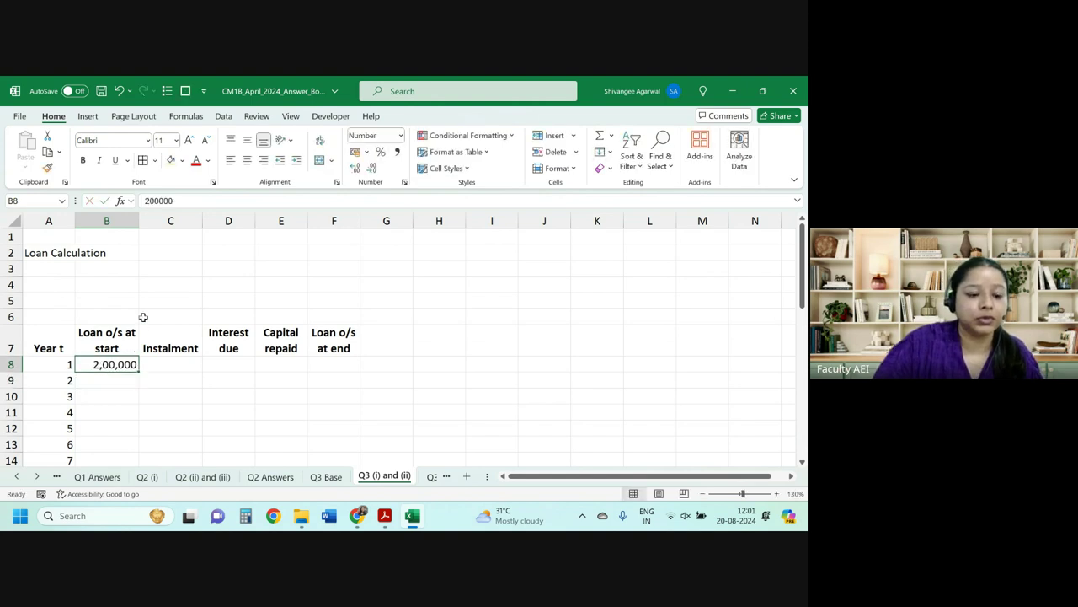
left_click(171, 160)
left_click(174, 362)
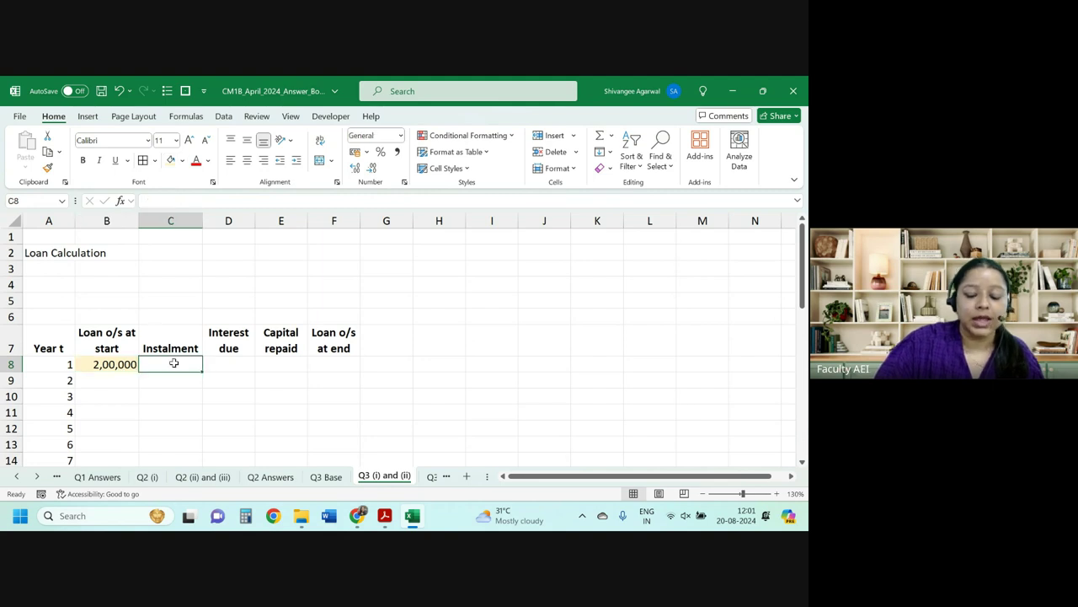
Move the Loan Calculation title up to row 1 and label A3 'Interest' with 5.5 beside it.
left_click(13, 252)
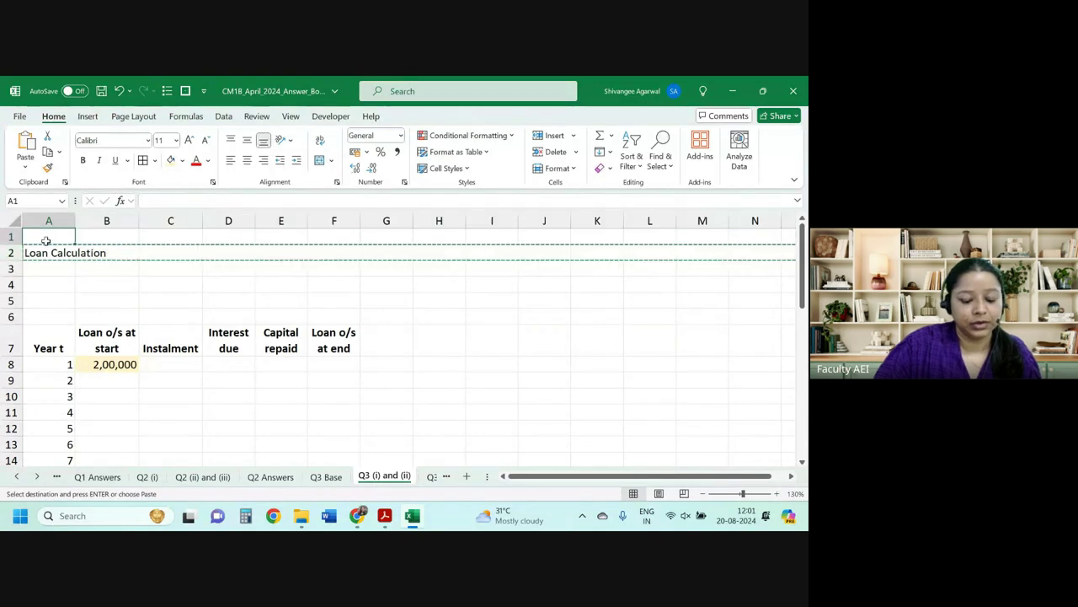
left_click_drag(27, 257, 43, 242)
left_click(54, 269)
type("Int")
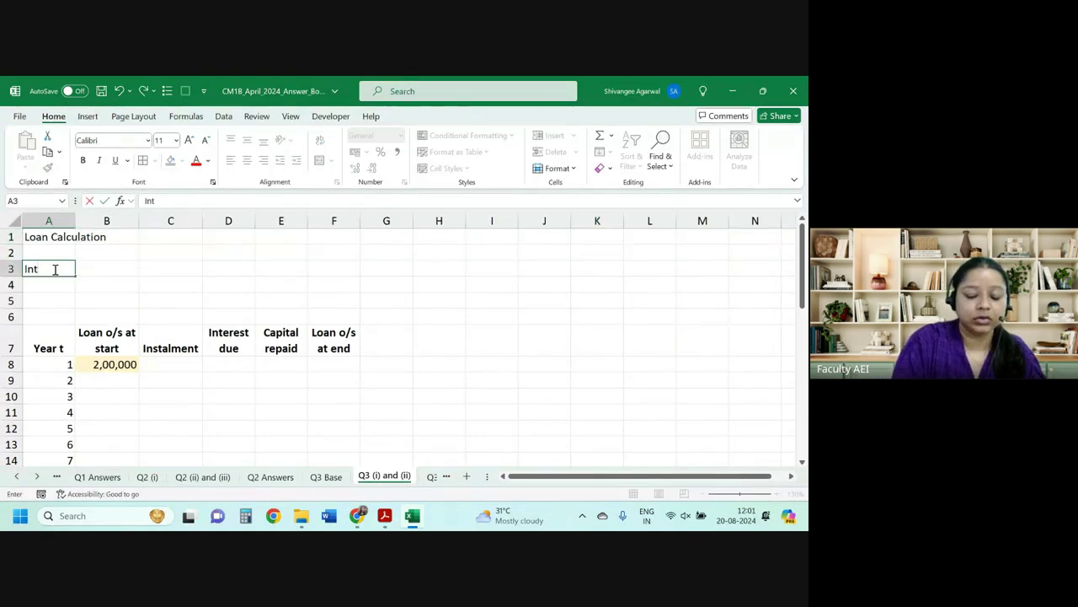
type("erest")
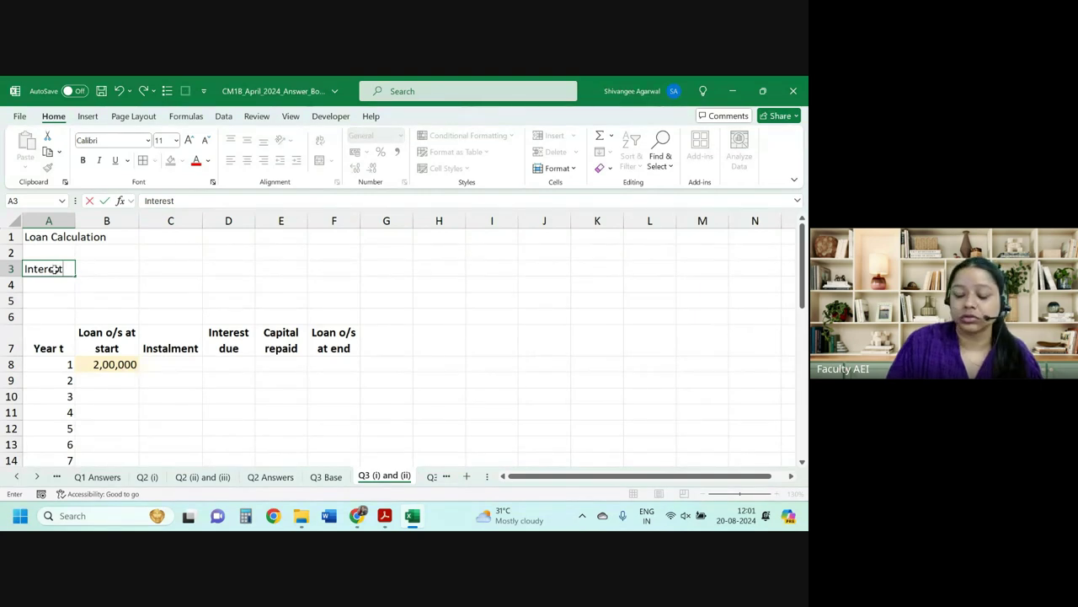
key("Tab")
type("5.5")
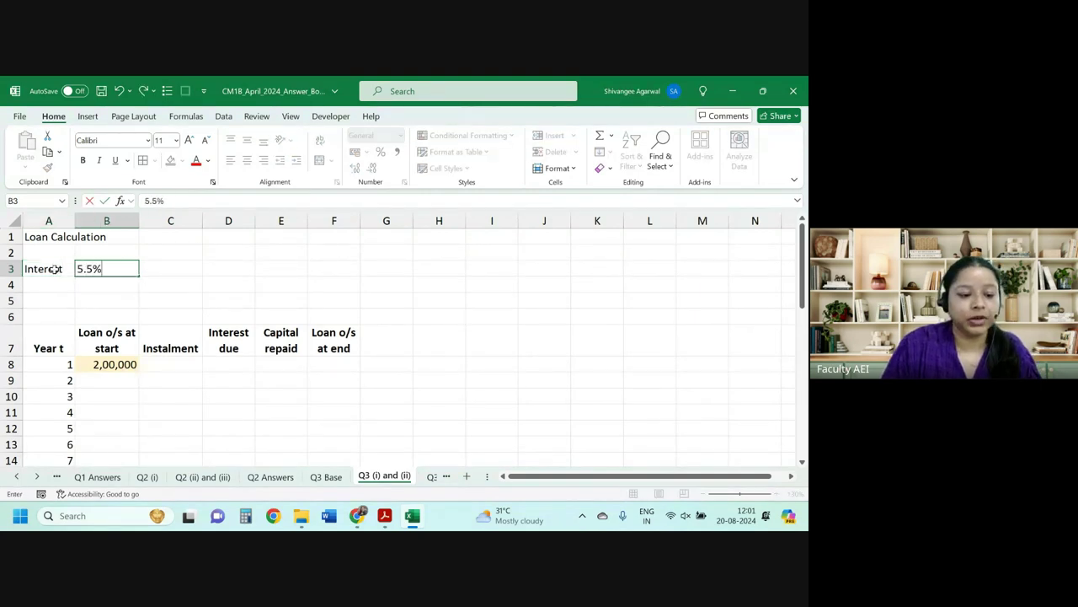
Link B3 to the 5.5% loan rate on Q3 Base with ='Q3 Base'!F2.
key("alt+Tab")
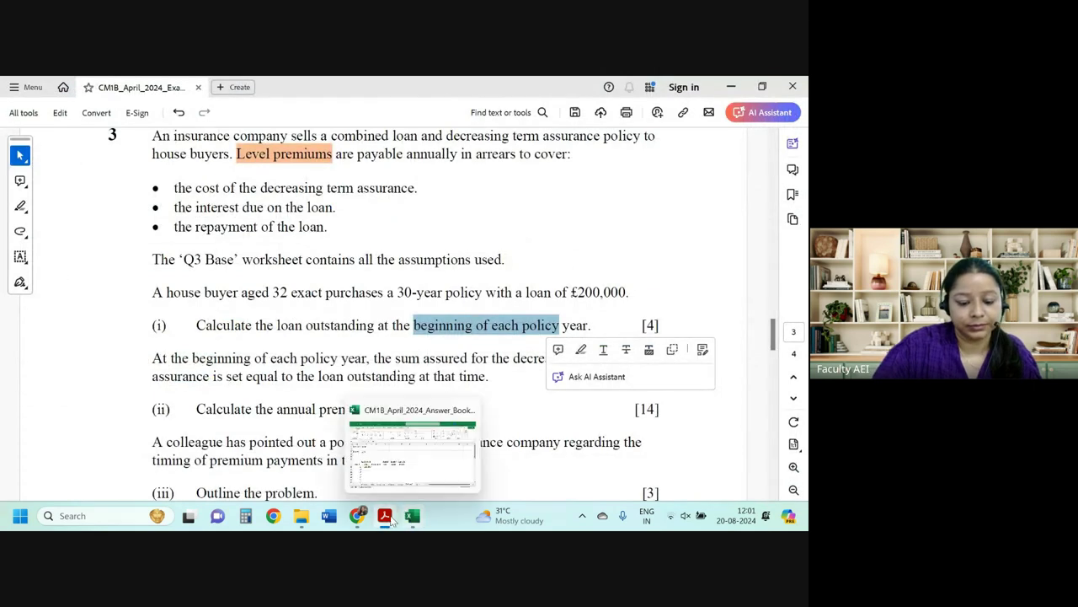
left_click(412, 515)
left_click(326, 476)
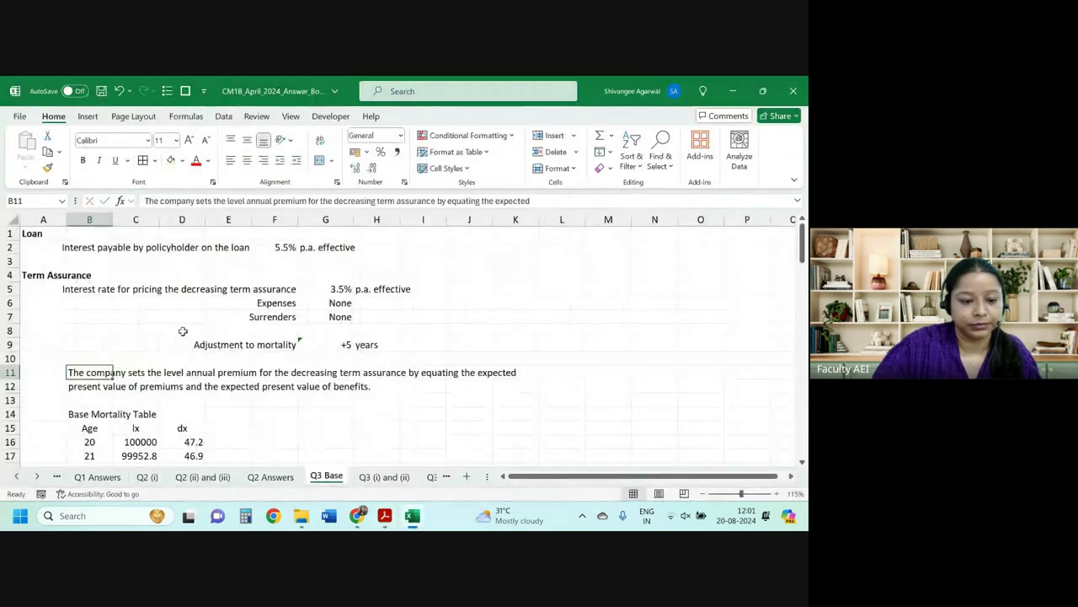
left_click(270, 247)
mouse_move(384, 515)
left_click(515, 372)
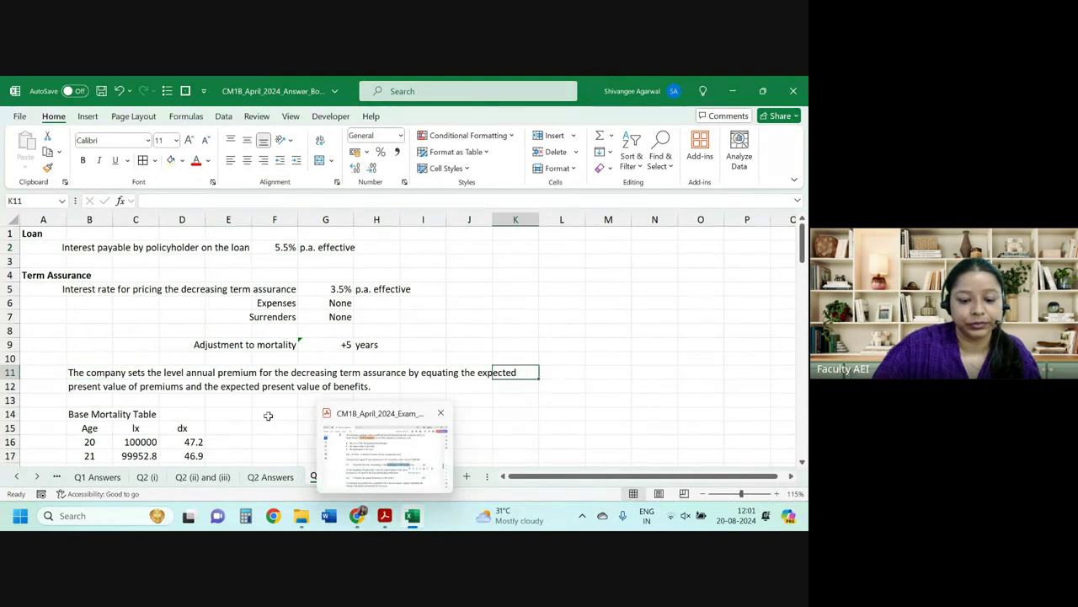
left_click(379, 477)
double_click(127, 268)
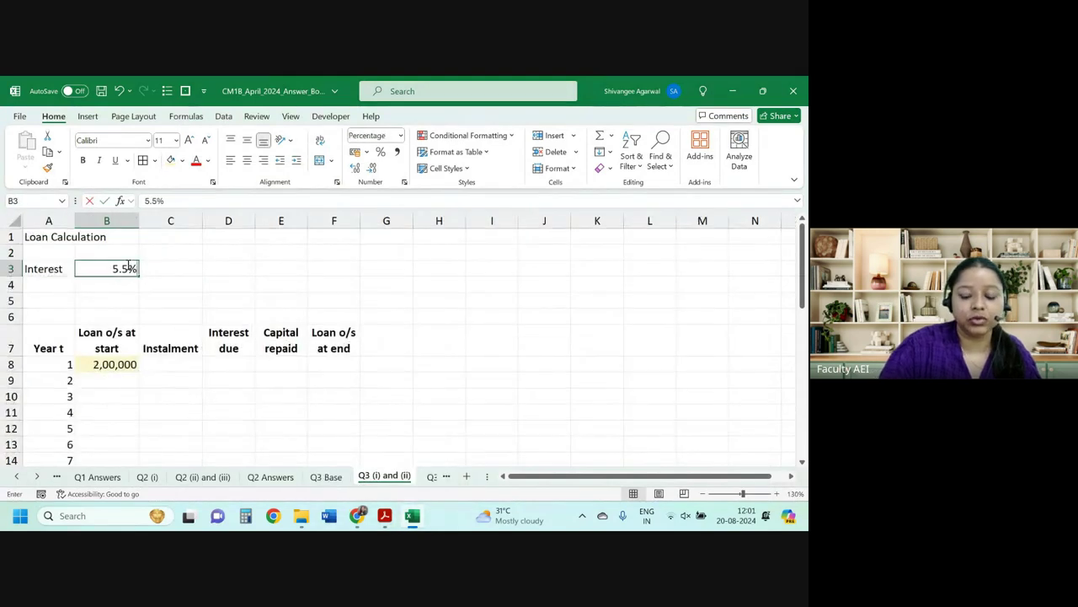
type("=")
left_click(326, 476)
left_click(284, 246)
Confirm the B3 link, then enter Installment in A4 and 10,000 in B4, widening column A.
key("Return")
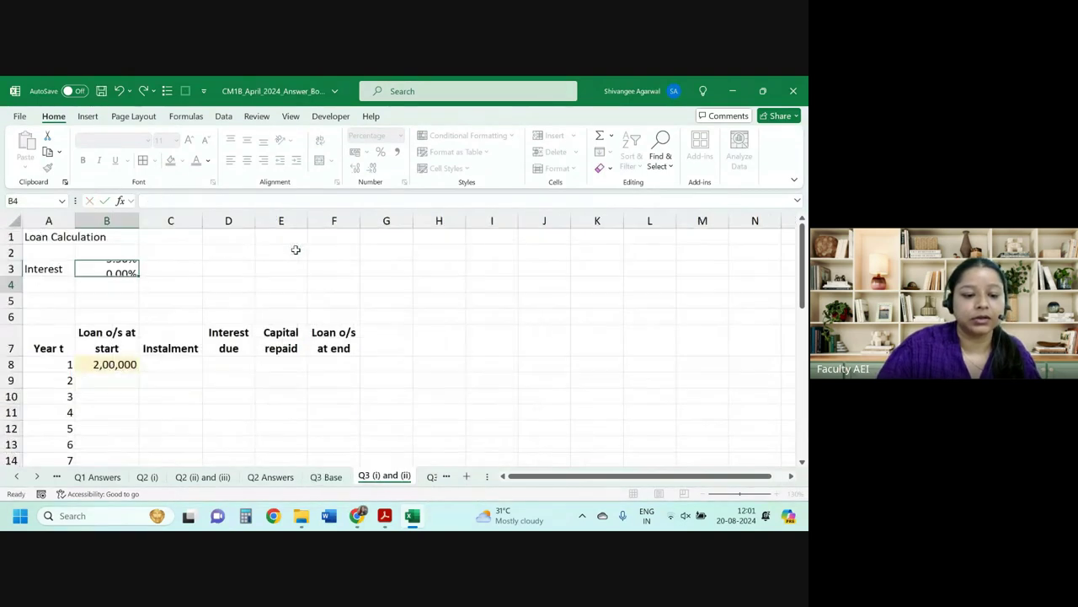
left_click(37, 286)
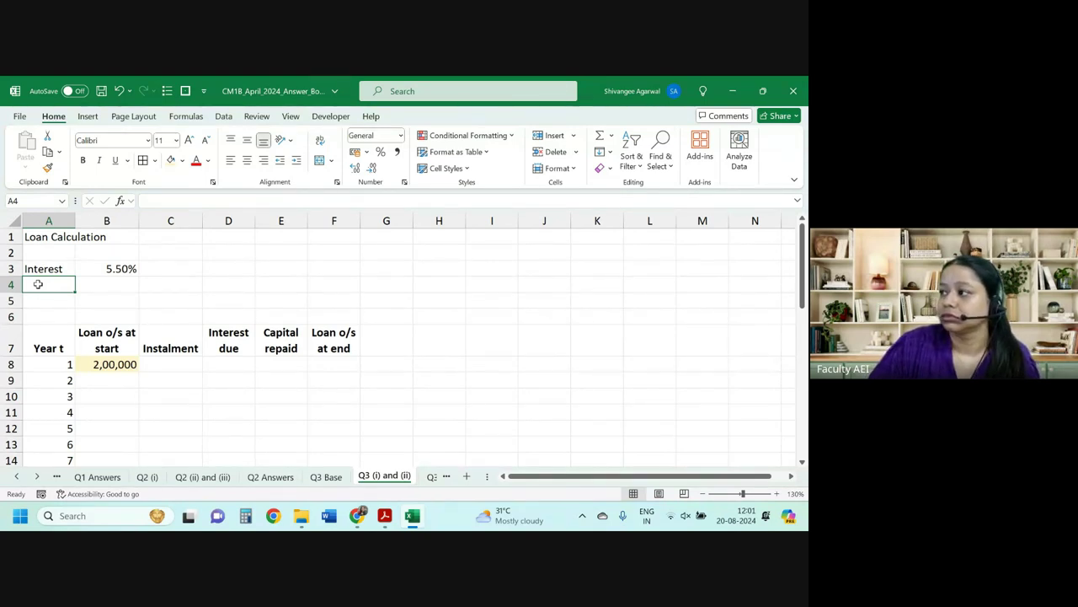
type("Installment")
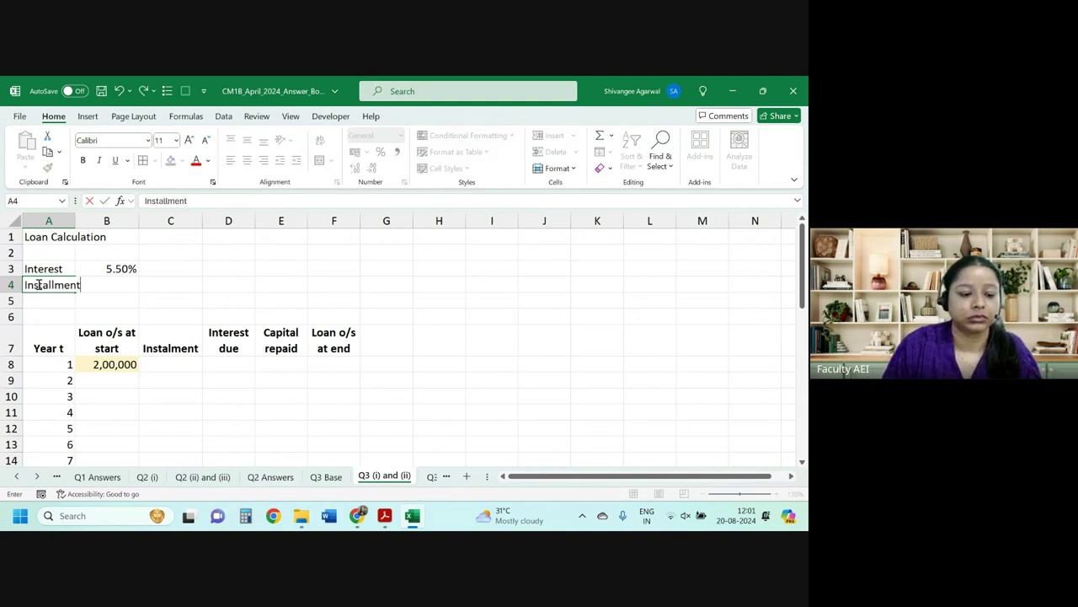
key("Tab")
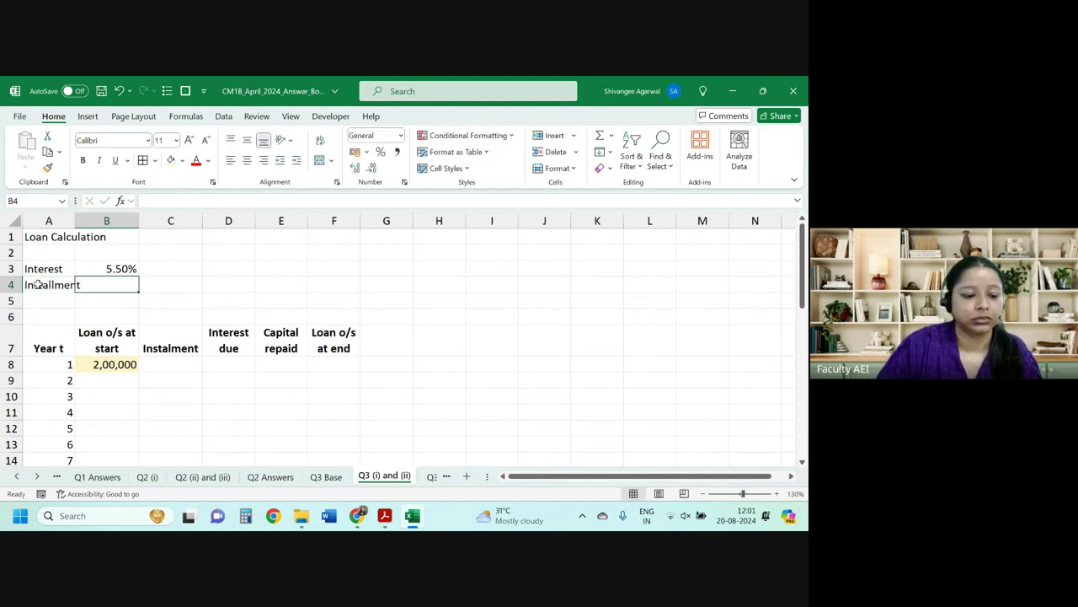
left_click_drag(75, 222, 84, 220)
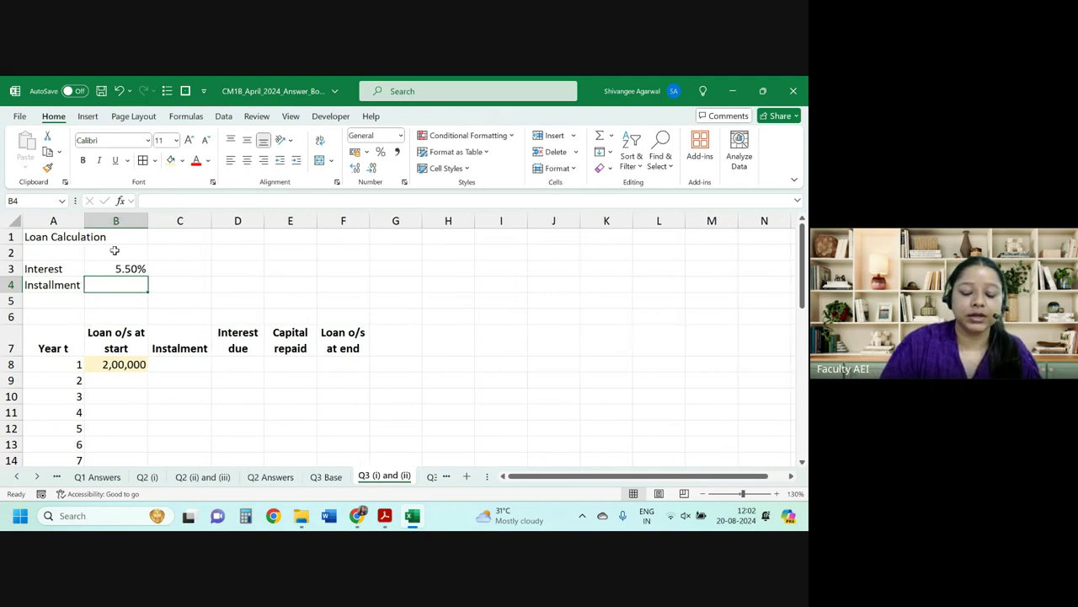
type("1")
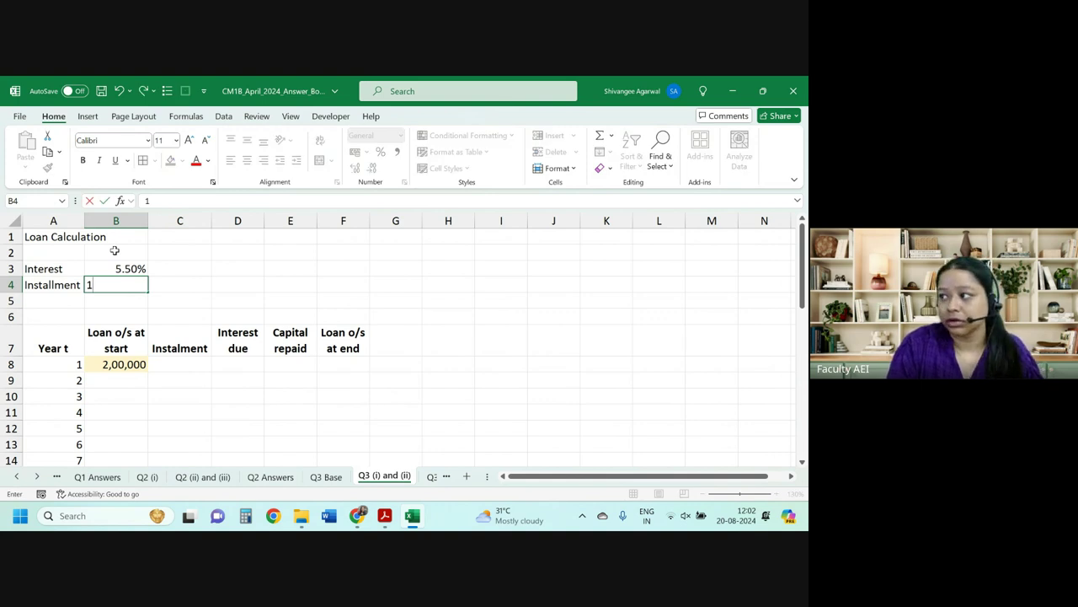
type("0")
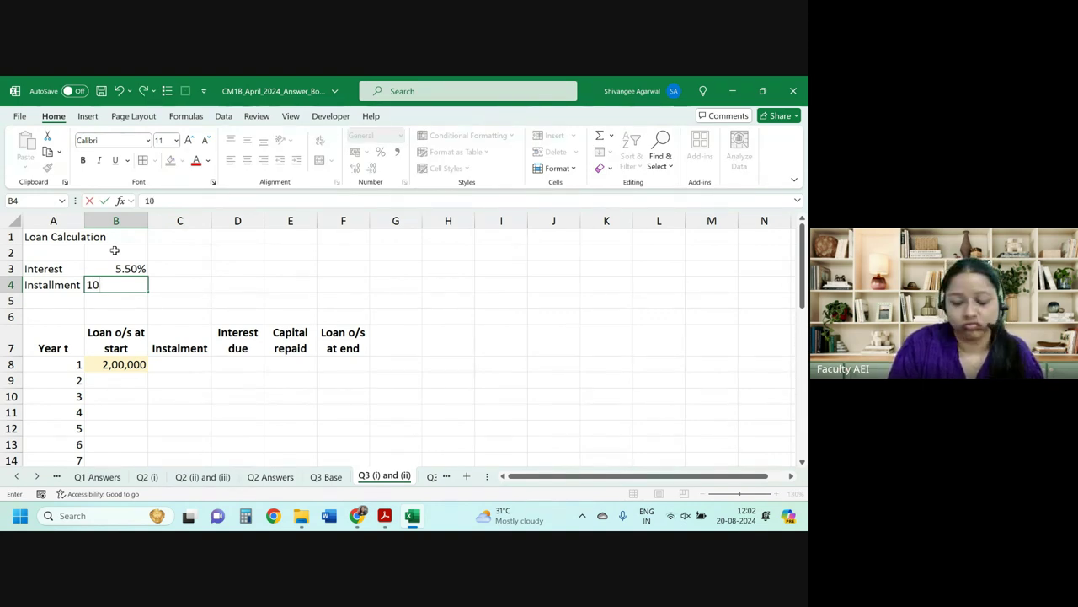
key("Return")
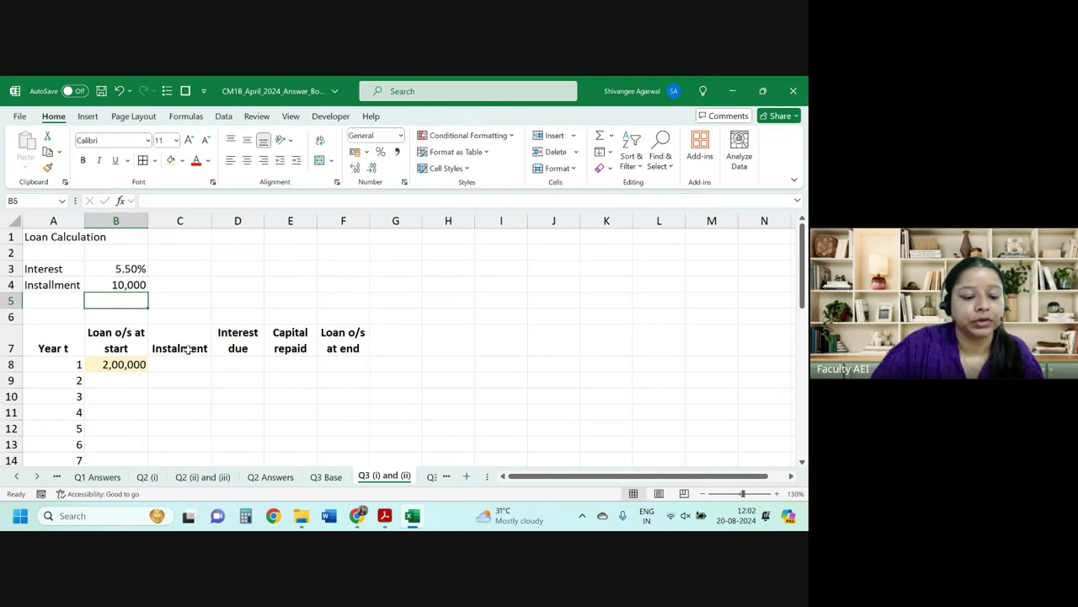
left_click(192, 373)
Enter =B4 in C8 and fill it down so years 1–7 show 10,000 instalments.
type("=")
left_click(132, 287)
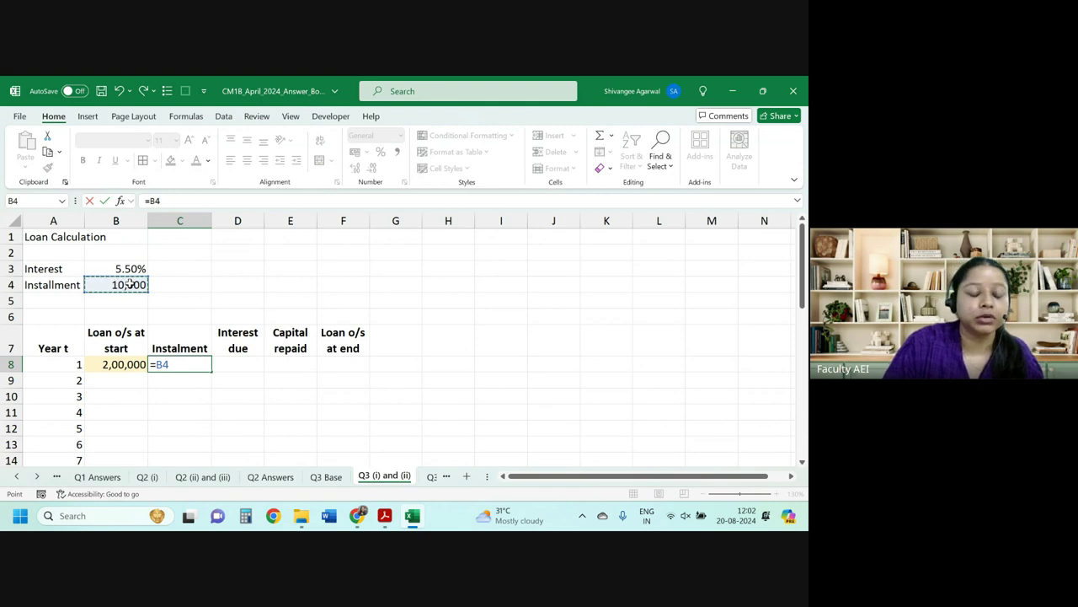
key("Return")
key("Up")
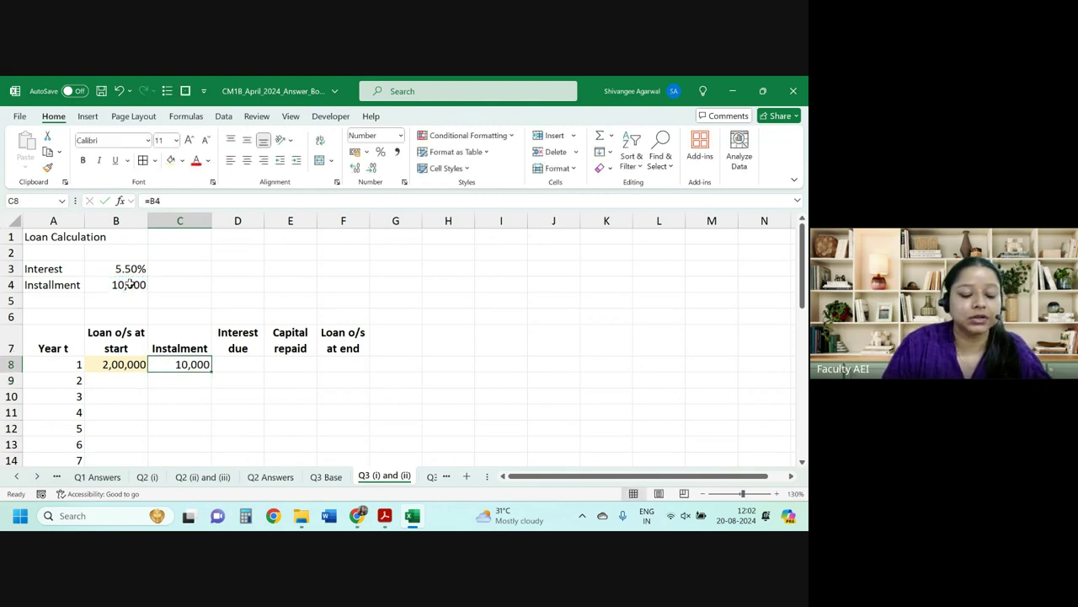
key("F2")
key("Return")
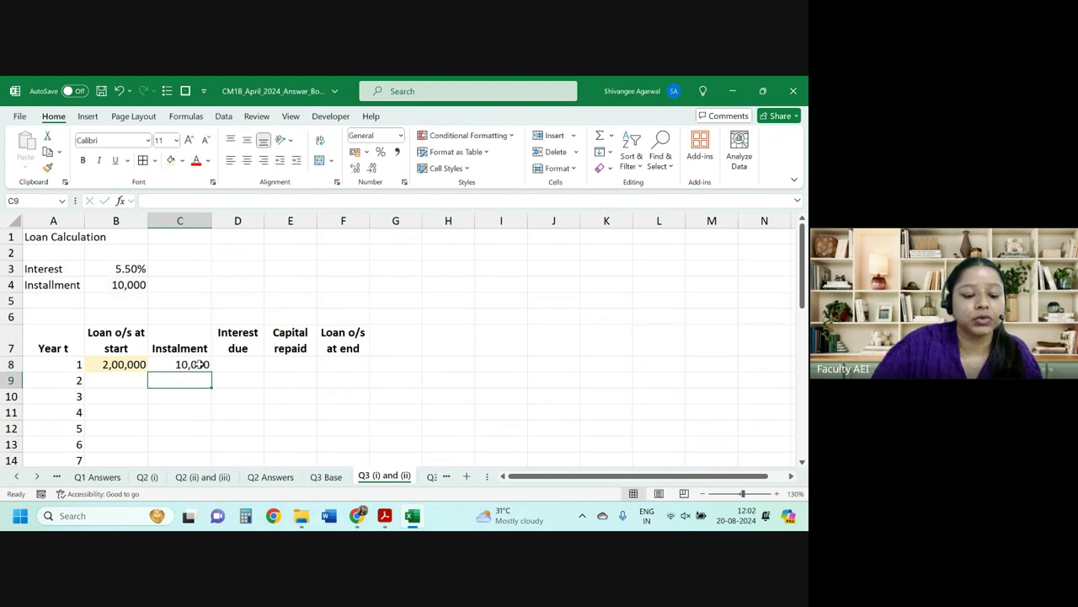
left_click(199, 364)
double_click(211, 371)
Enter =B8*$B$3 in D8 for 11000 interest and fill it down column D.
left_click(244, 354)
left_click(246, 363)
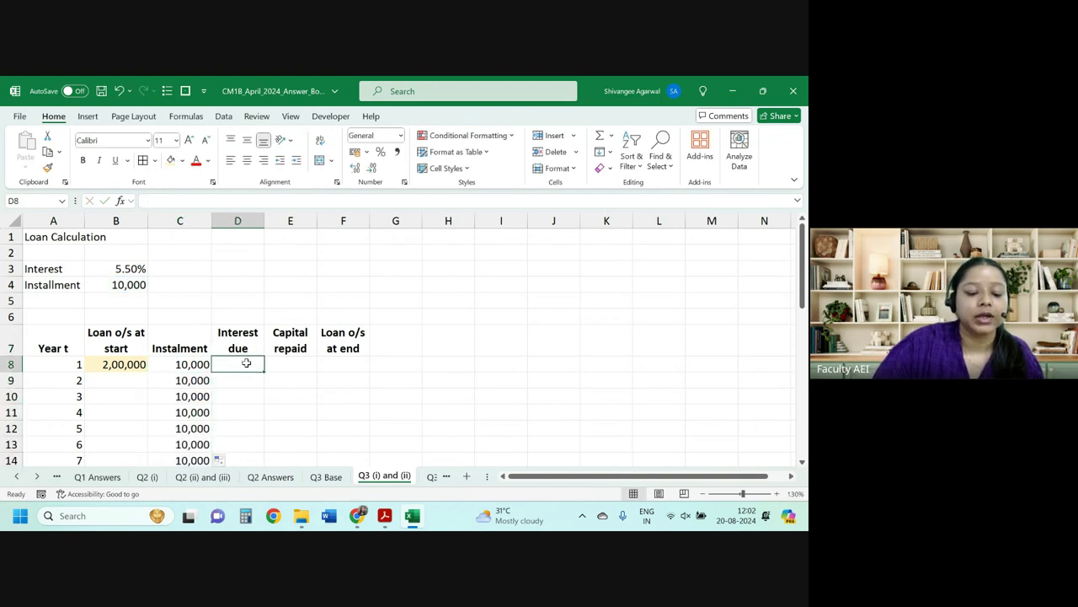
type("=")
key("Left")
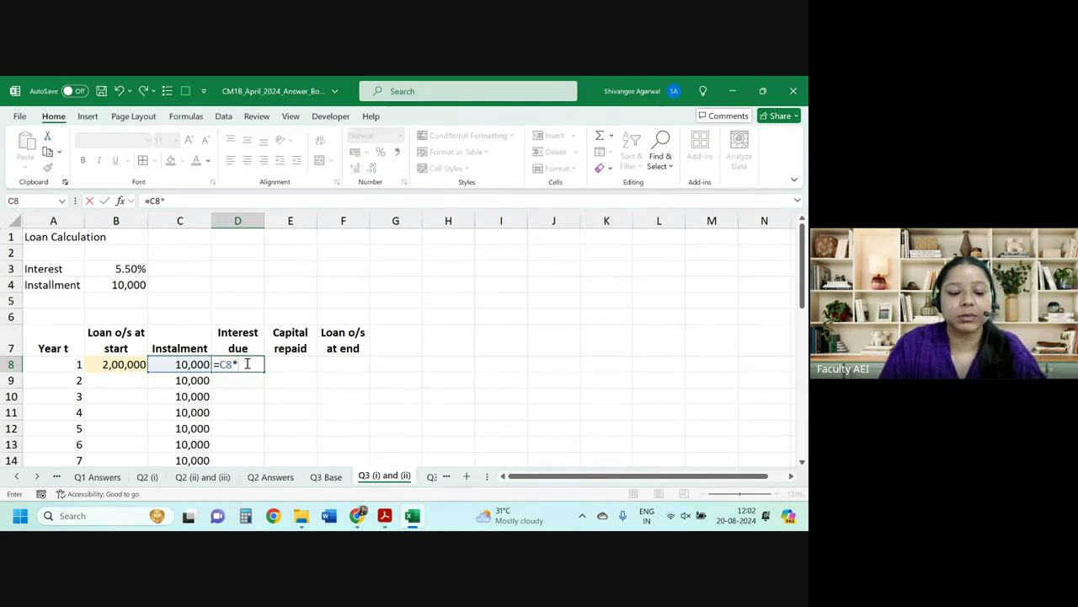
left_click(133, 268)
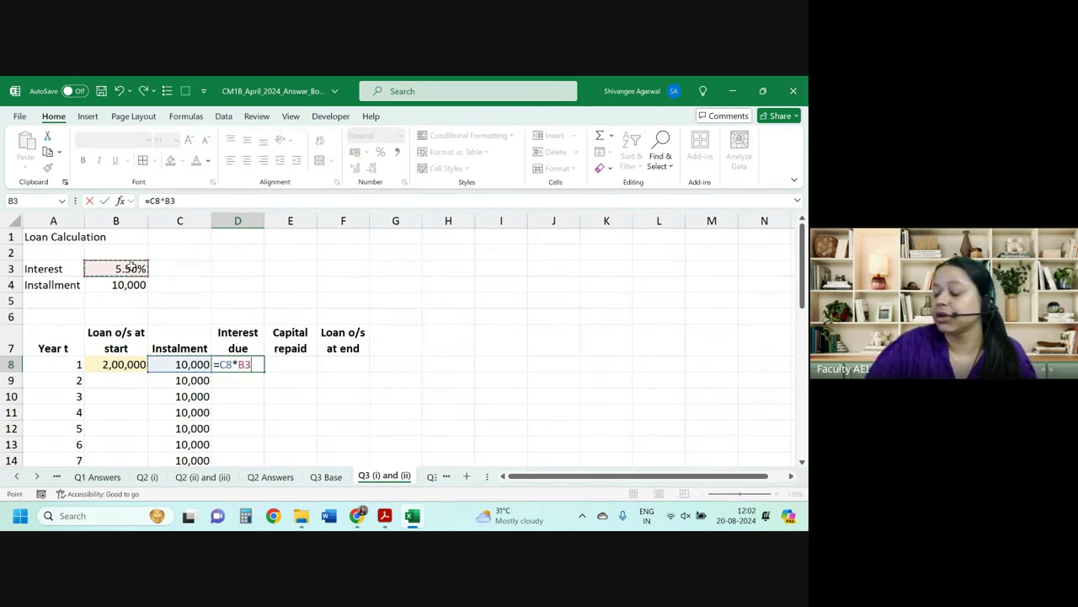
left_click_drag(180, 368, 118, 364)
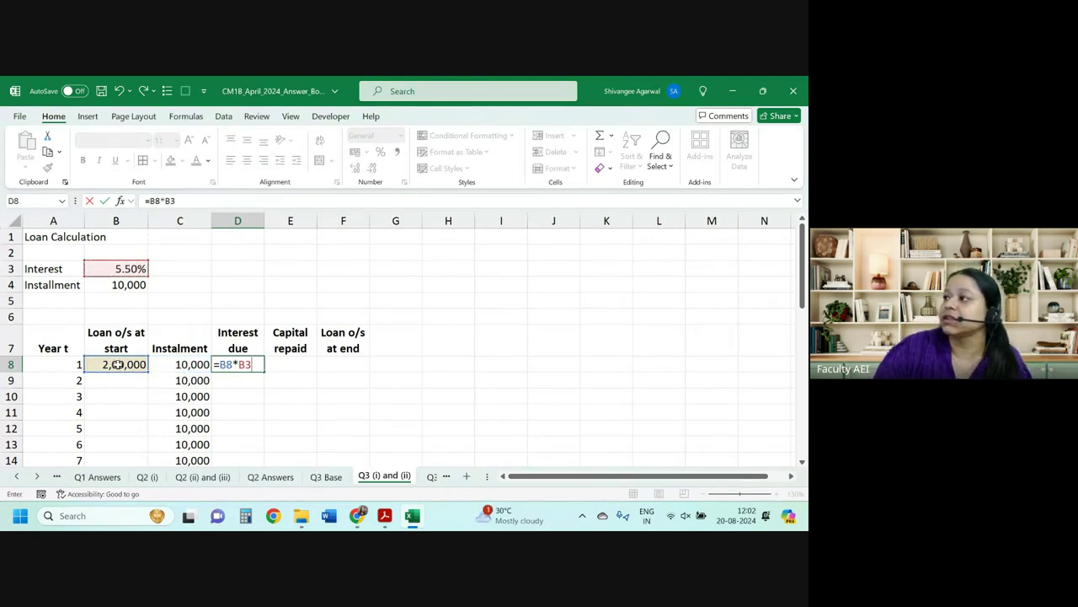
key("F4")
key("Return")
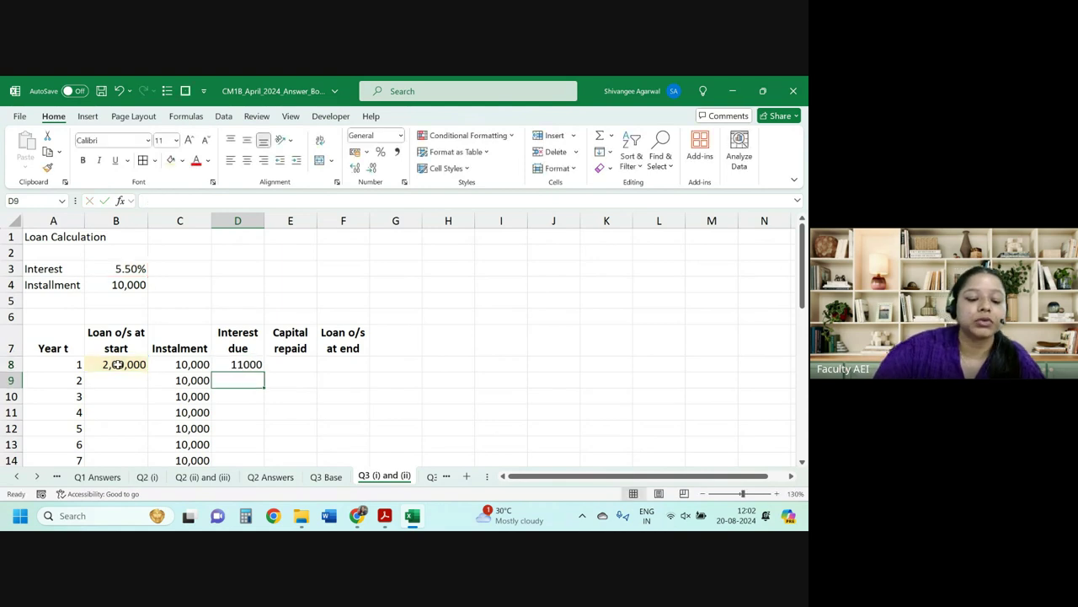
left_click(255, 367)
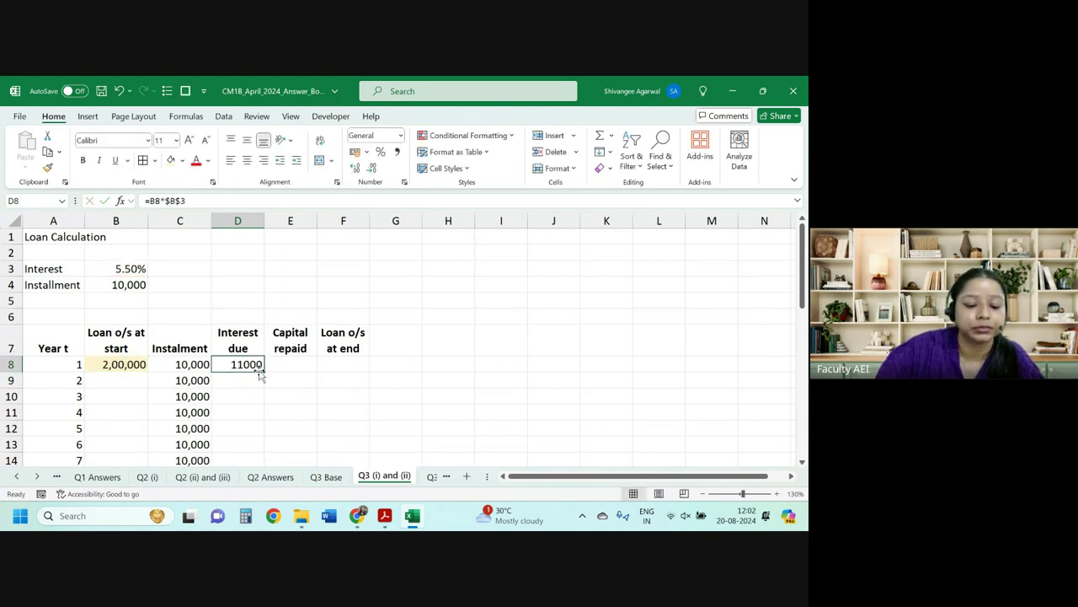
double_click(263, 371)
Enter capital repaid =C8-D8 in E8 and copy it down to E14.
left_click(287, 366)
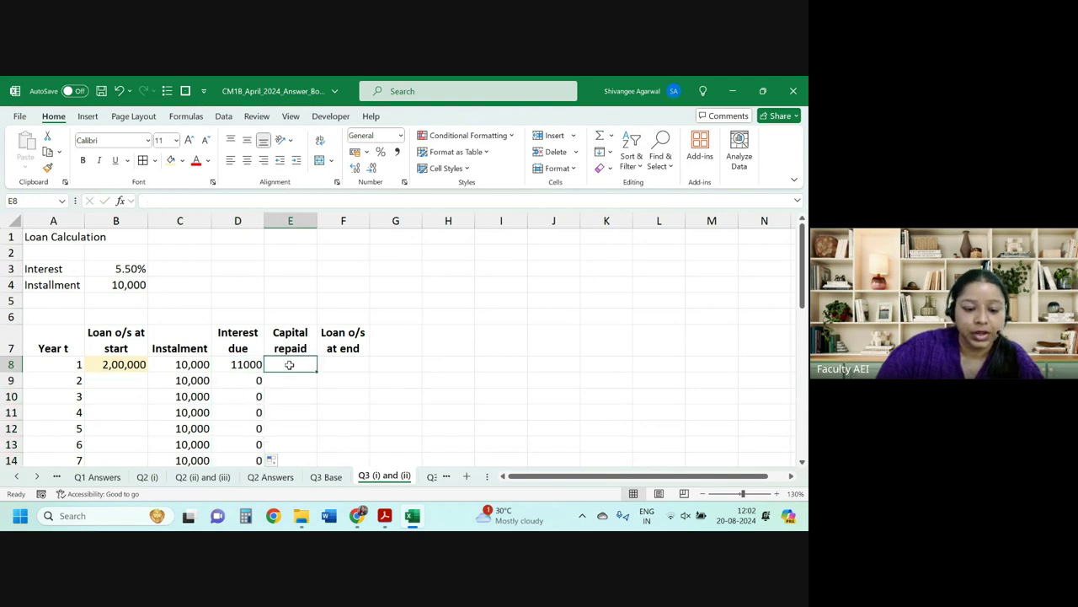
type("=")
key("Left")
key("Left")
key("Left")
key("Right")
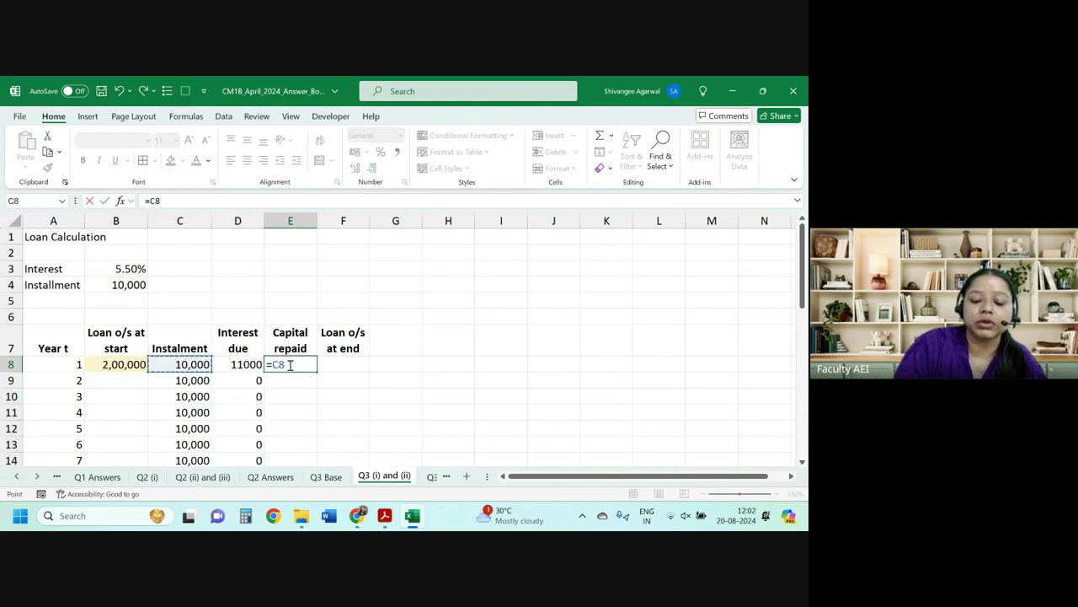
key("Left")
key("Return")
left_click(295, 366)
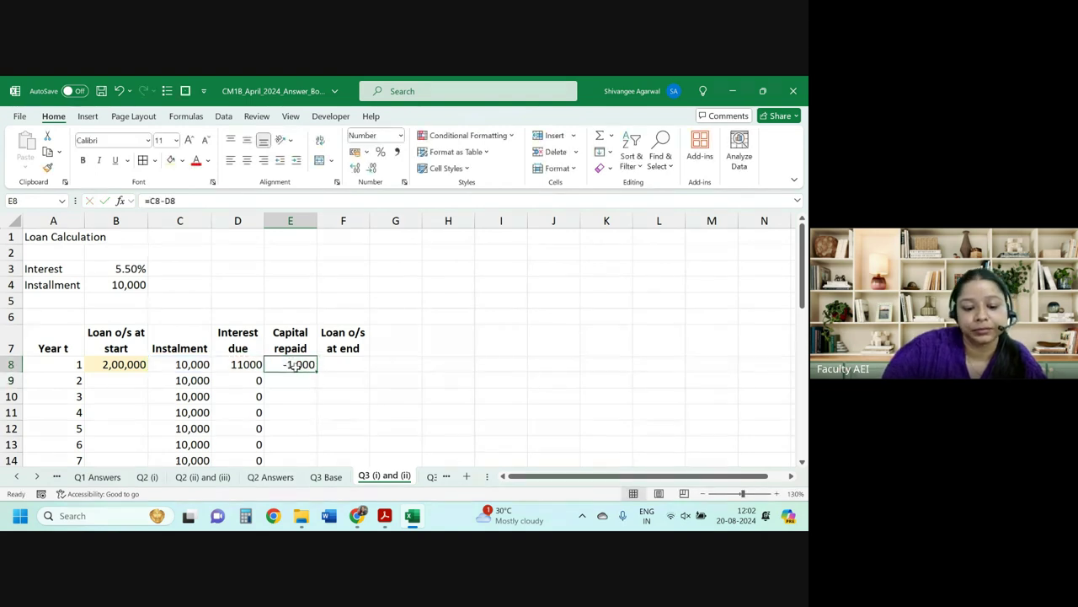
left_click_drag(315, 372, 315, 460)
Enter the closing balance formula =B8-E8 in F8.
left_click(343, 364)
type("=")
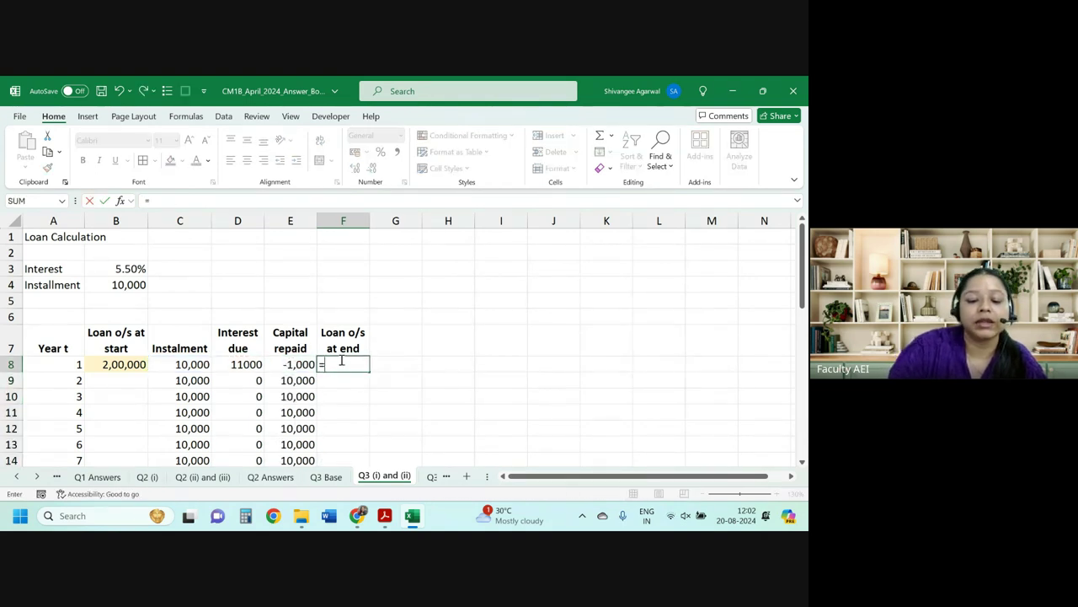
key("Left")
key("Left")
key("Left")
key("Left")
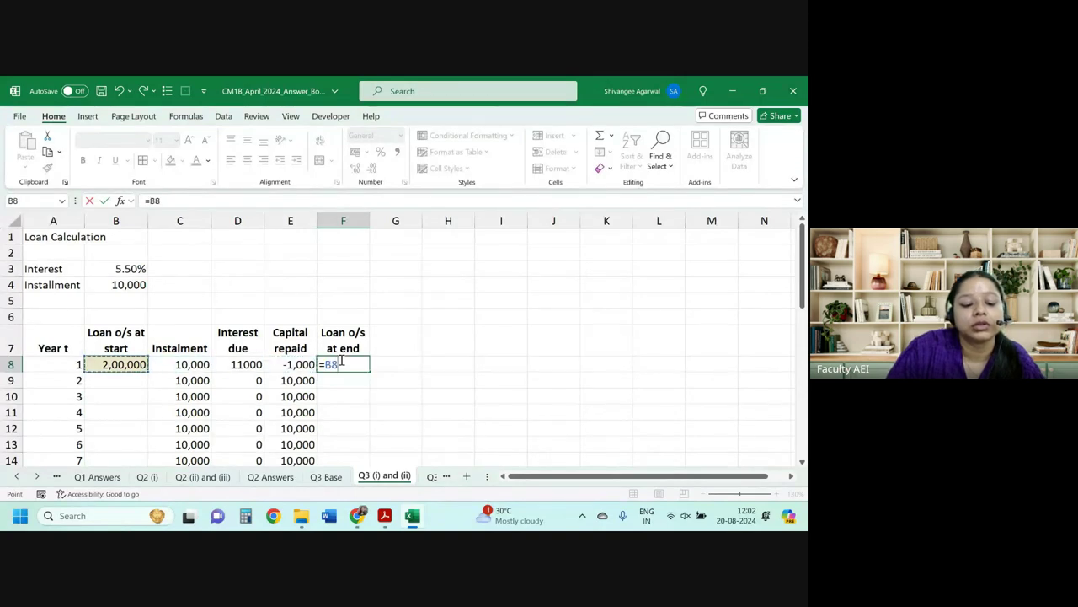
type("-")
key("Left")
key("Return")
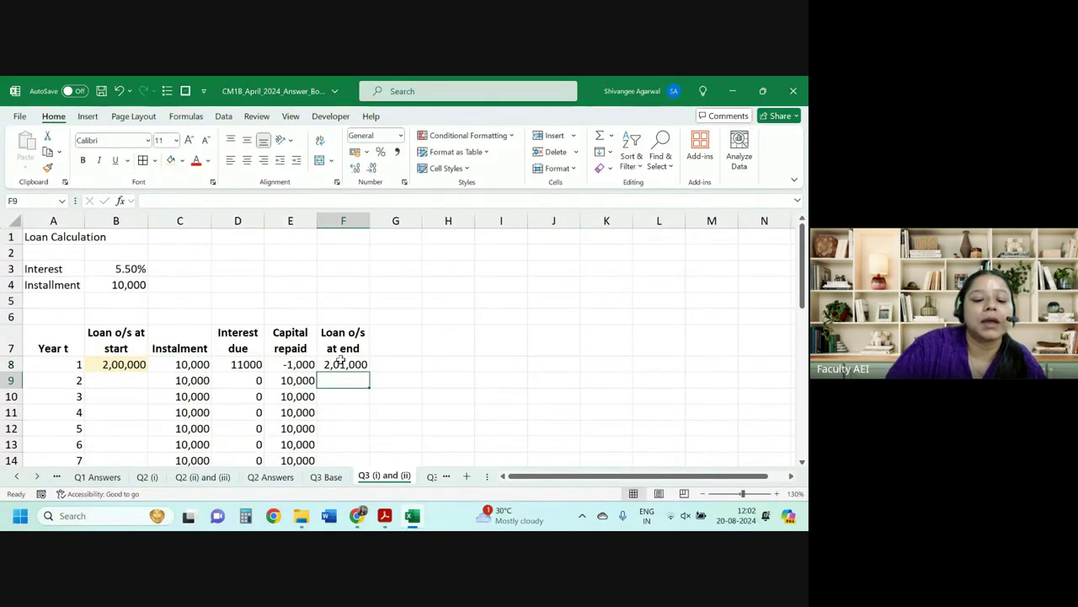
Link B9 to F8 as next year's opening loan, then fill columns B and F down.
left_click(124, 380)
type("=")
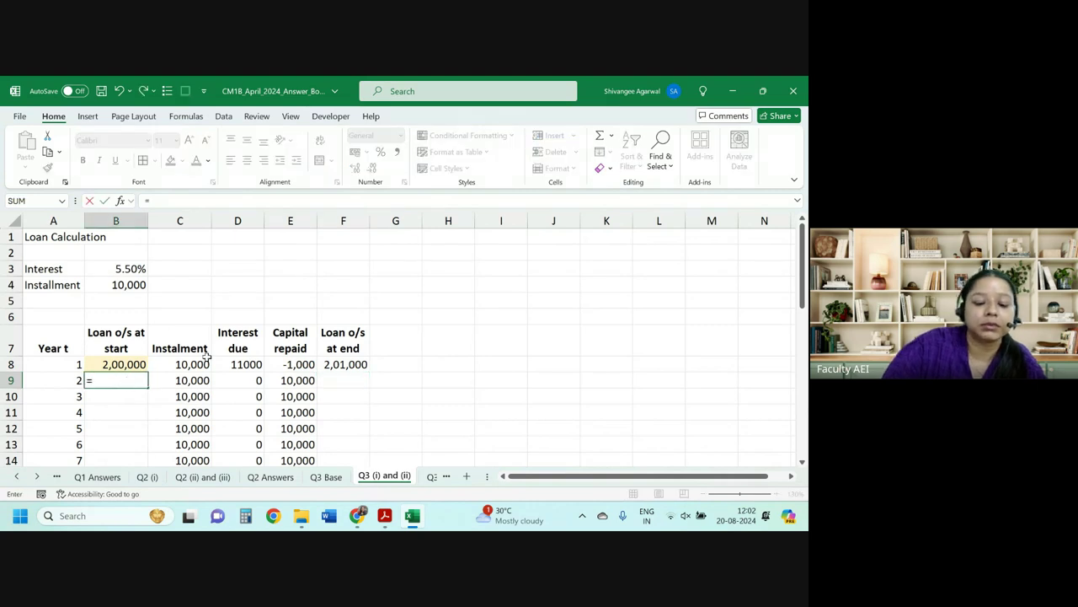
left_click(337, 364)
key("Return")
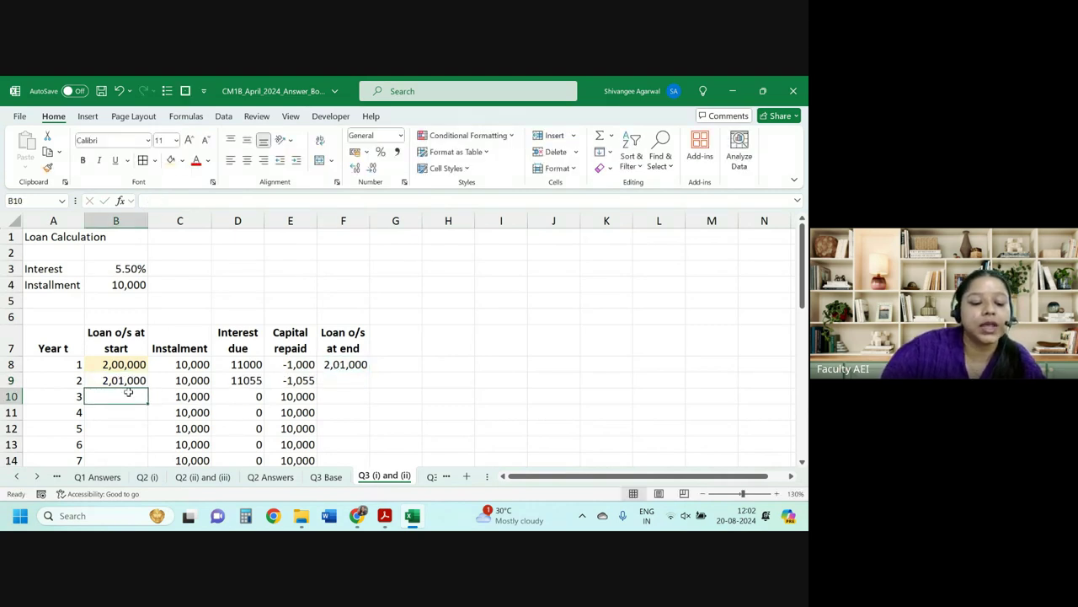
left_click(148, 384)
left_click_drag(149, 387, 150, 462)
left_click(343, 364)
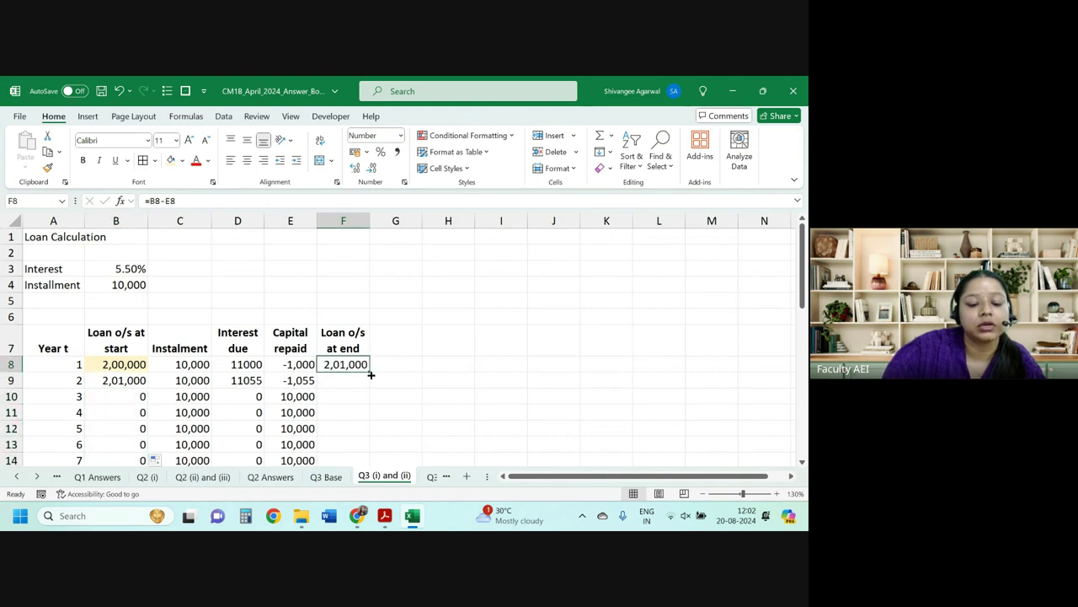
left_click_drag(369, 372, 369, 462)
left_click(350, 424)
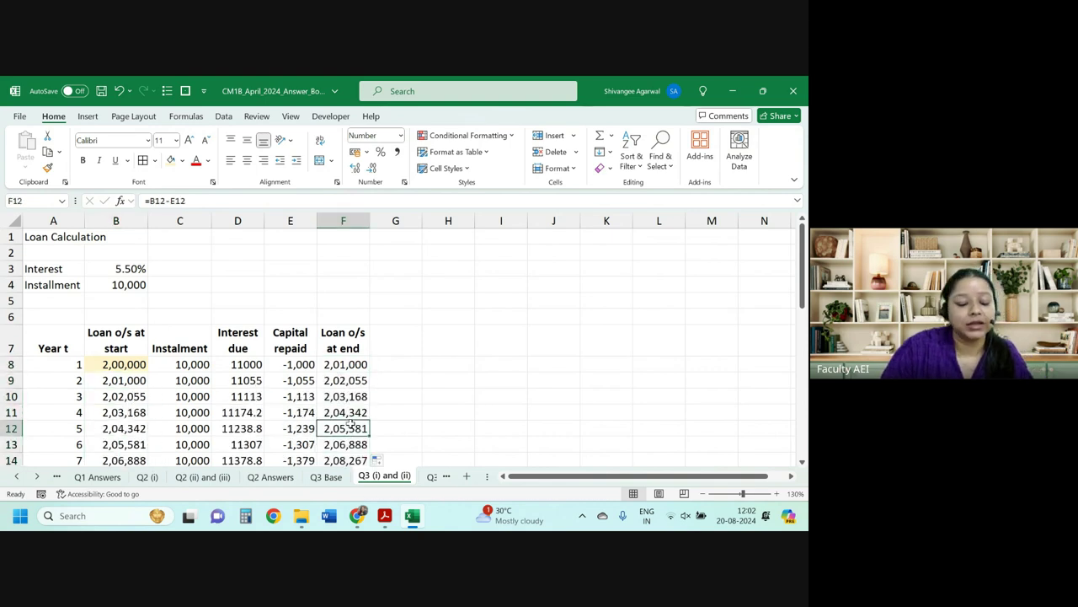
Review the schedule's formulas from row 8 down to the year-30 row 37.
key("ctrl+Down")
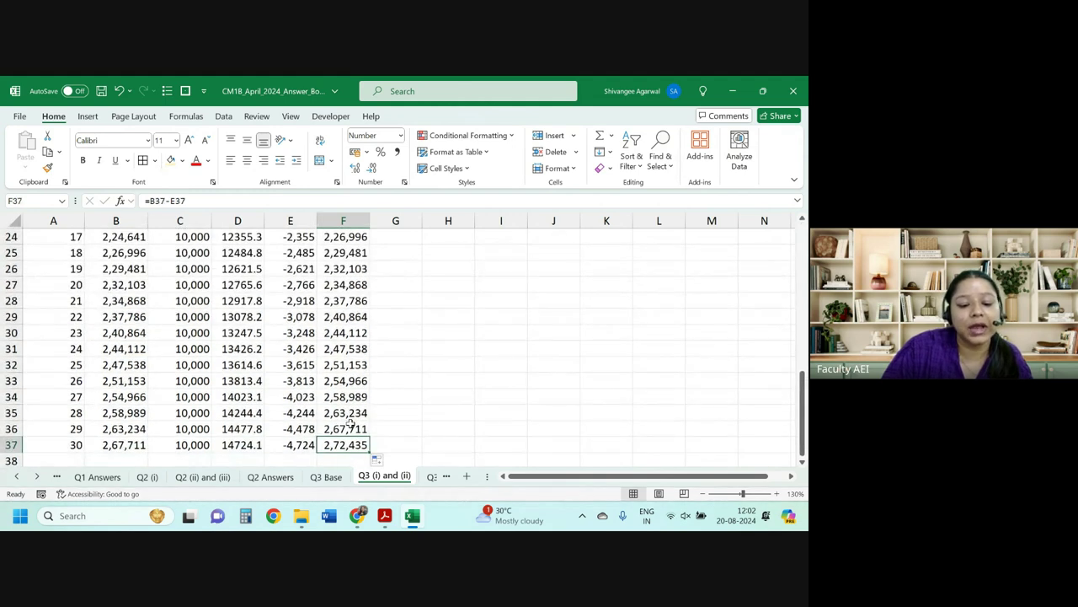
key("ctrl+Up")
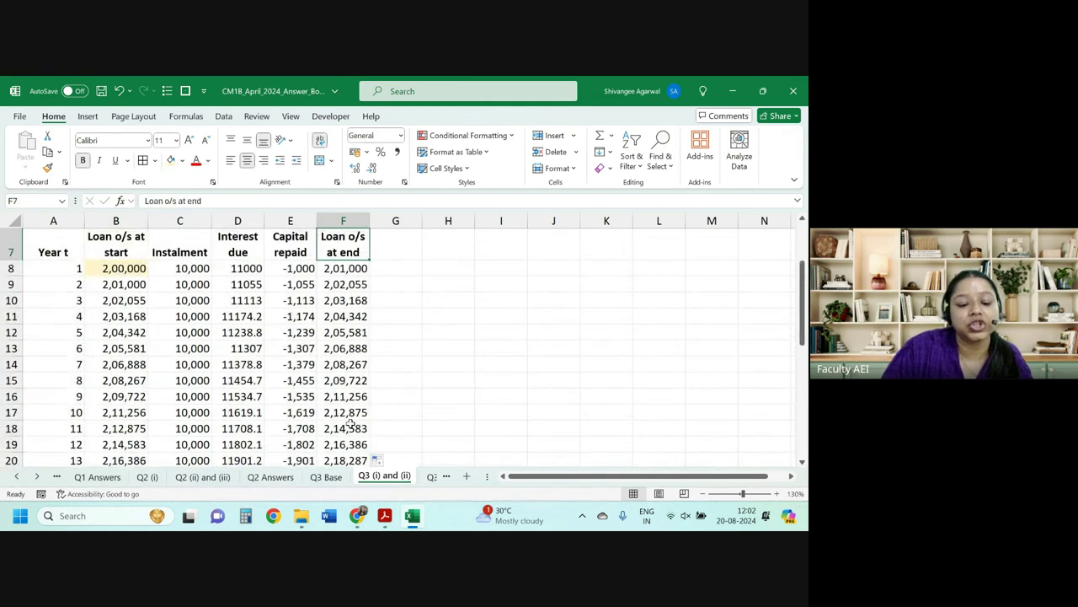
key("Down")
key("Left")
key("Down")
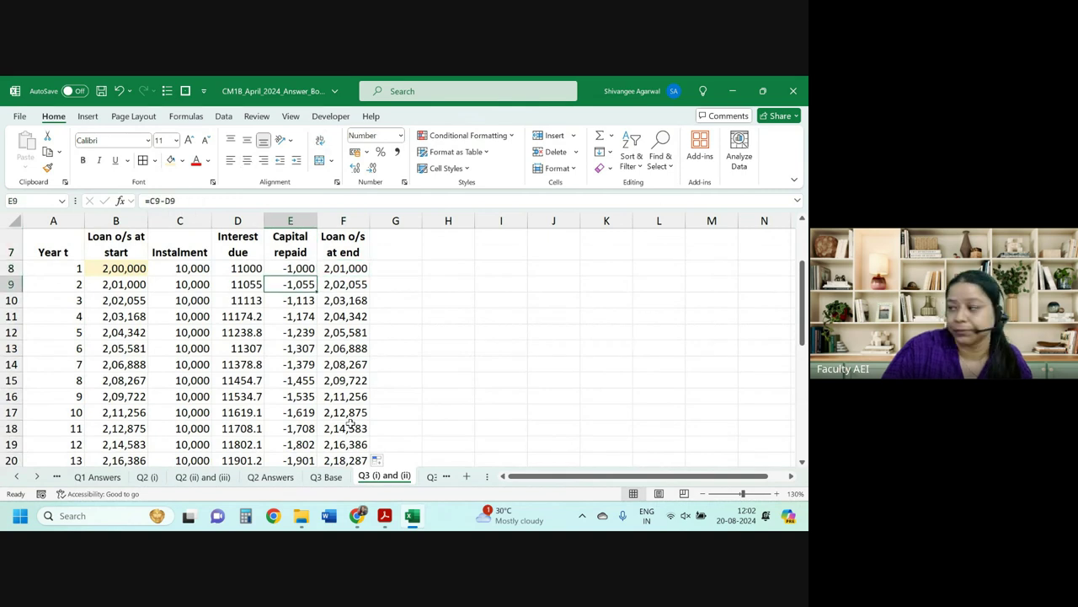
key("Up")
key("Left")
key("Down")
key("Up")
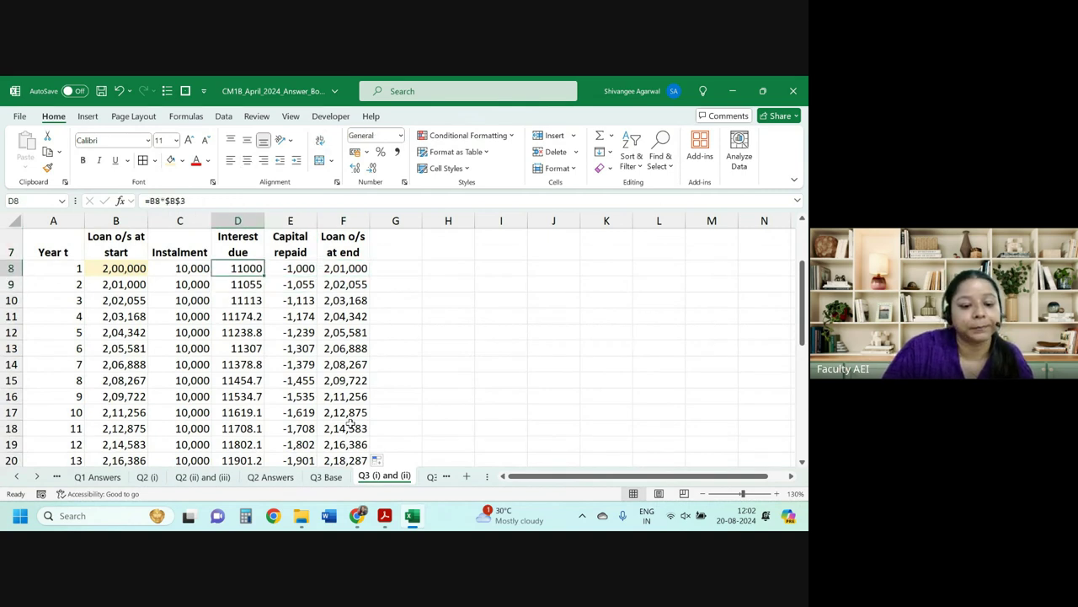
key("ctrl+shift+Down")
scroll(308, 253, "up", 7)
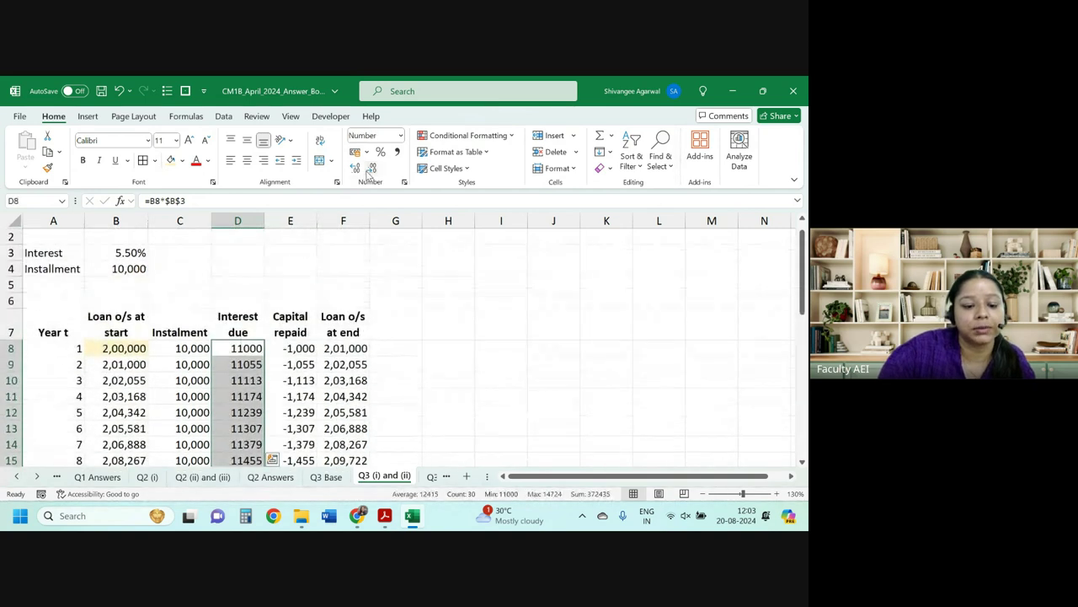
left_click(352, 368)
left_click(352, 371)
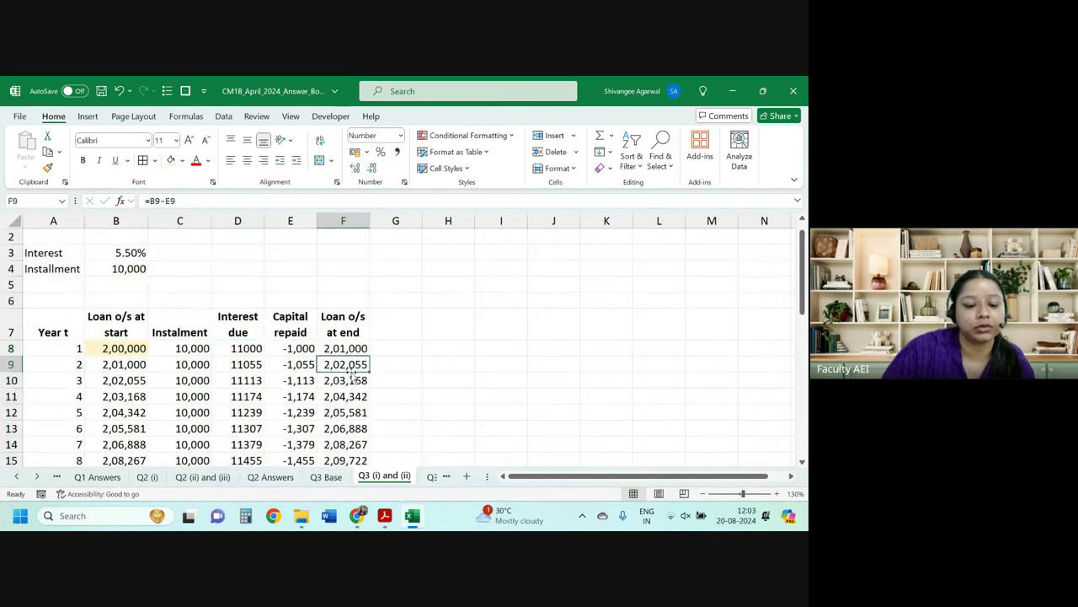
Paint C8's comma format onto D8, fill interest down to D37, and go to F37.
left_click(194, 348)
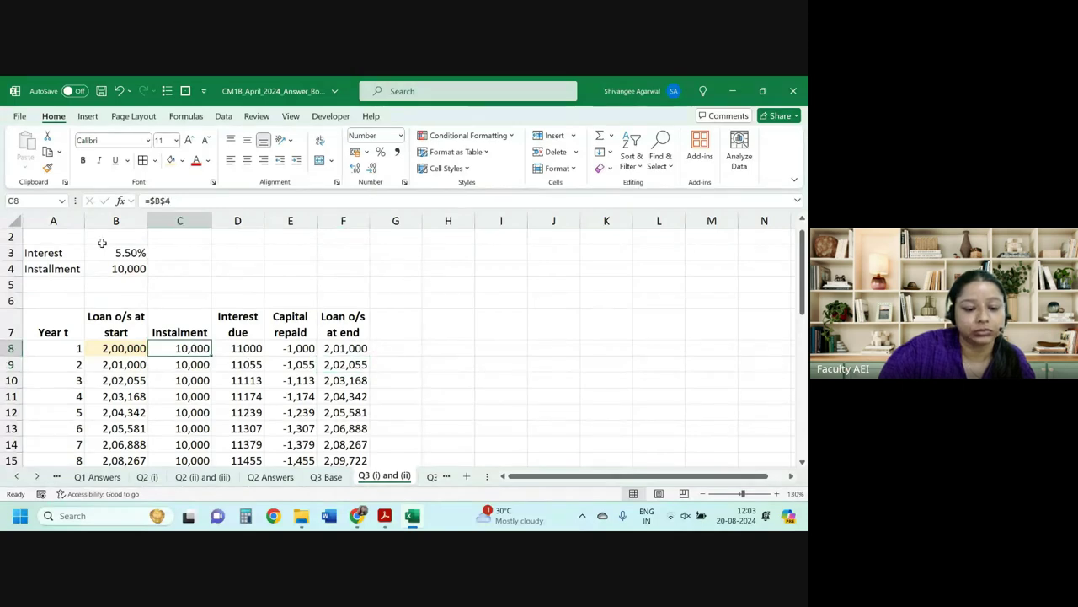
left_click(46, 169)
left_click(245, 348)
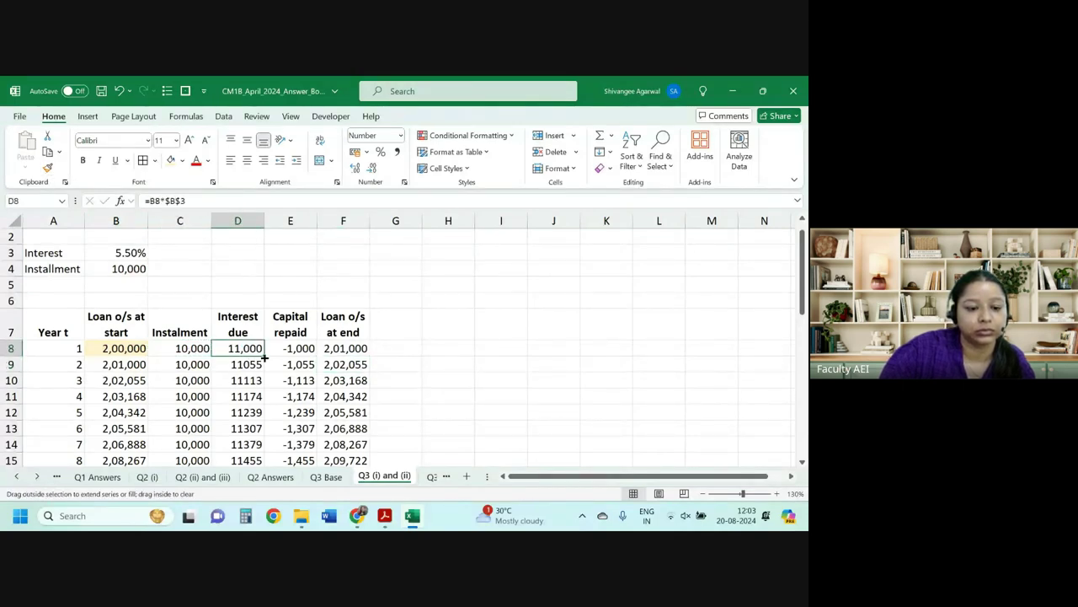
double_click(264, 358)
left_click(240, 364)
key("ctrl+Down")
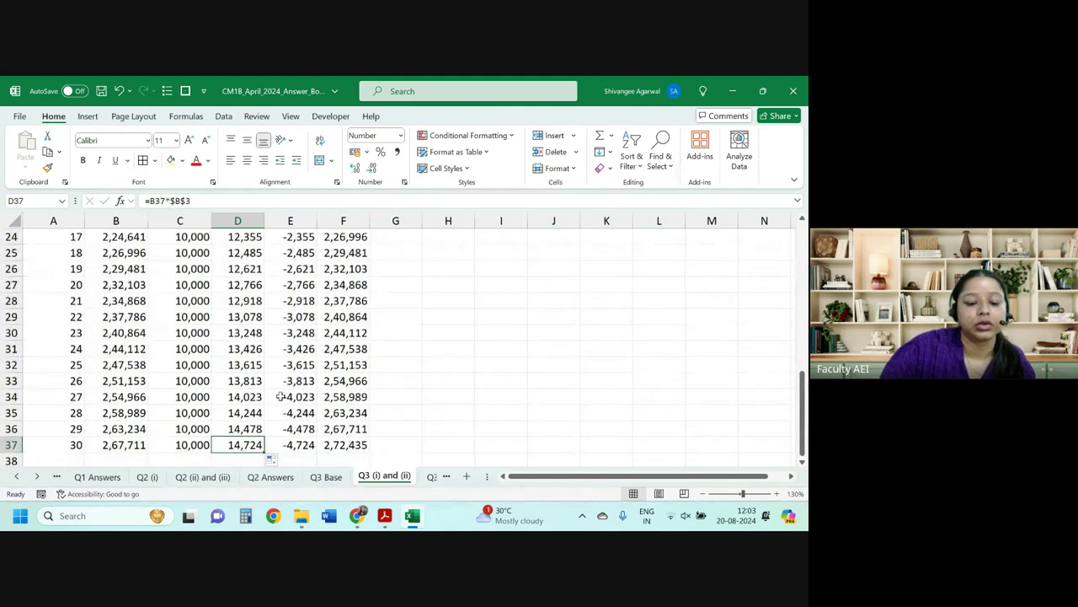
key("Right")
key("Right")
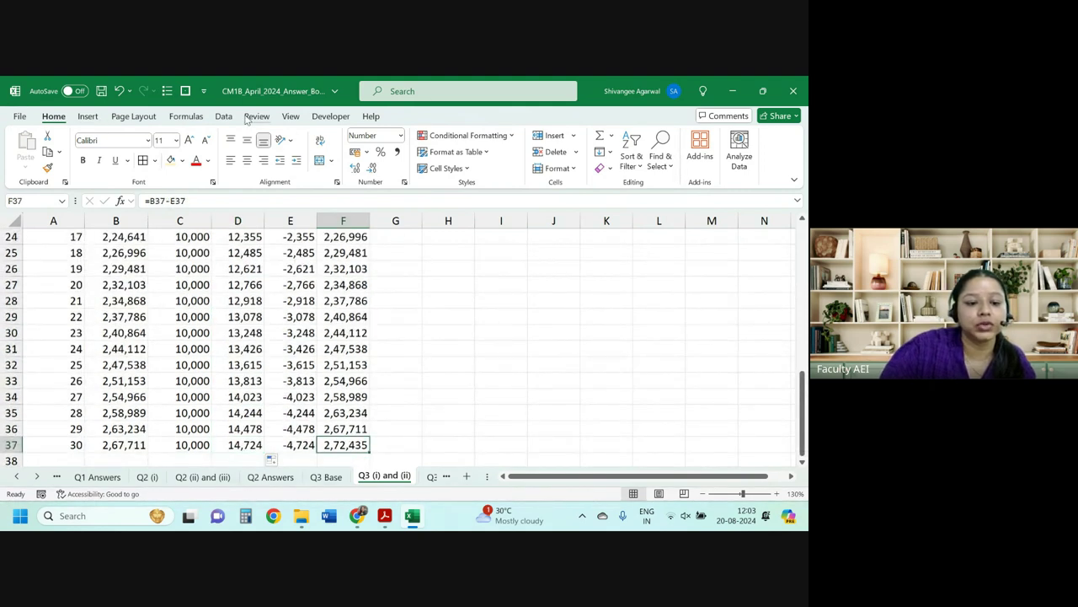
left_click(224, 116)
Goal Seek F37 to 0 by changing $B$4, giving an instalment of 13,761.
left_click(602, 158)
left_click(638, 205)
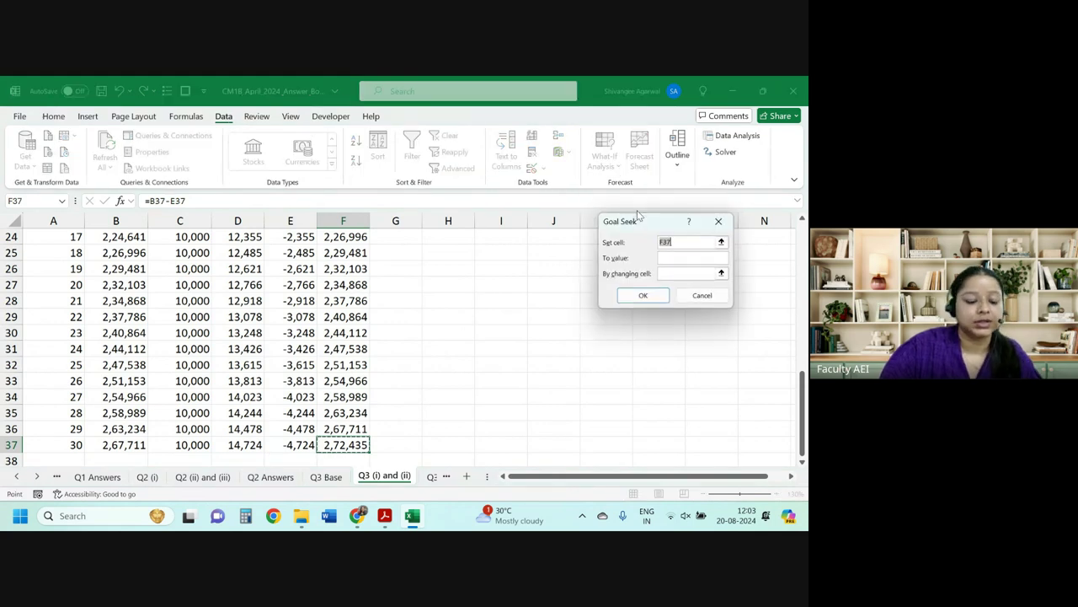
key("Tab")
type("0")
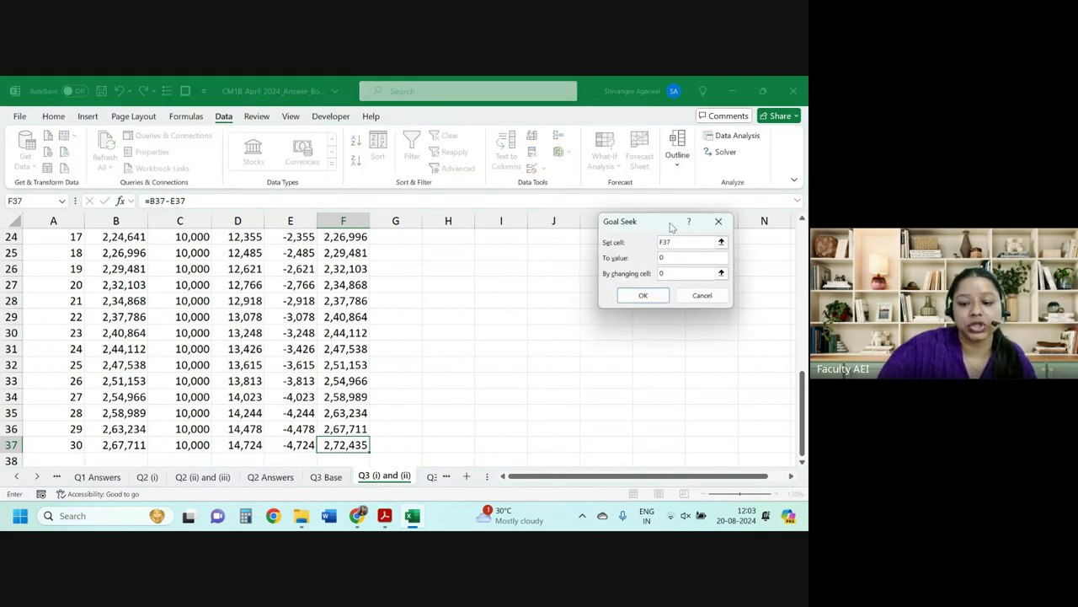
key("Tab")
scroll(503, 275, "up", 8)
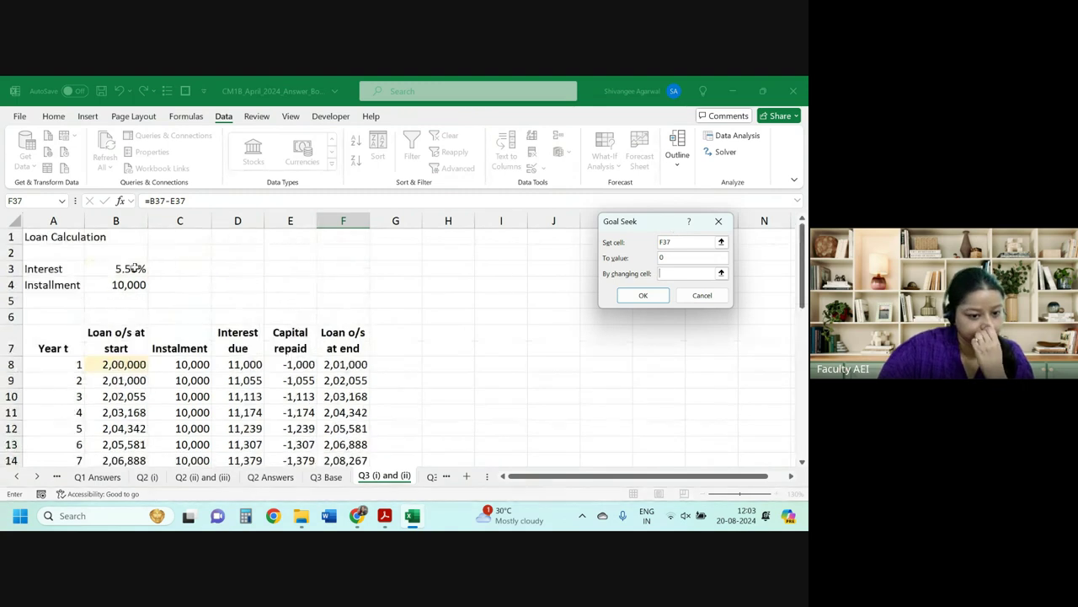
left_click(134, 268)
left_click(136, 285)
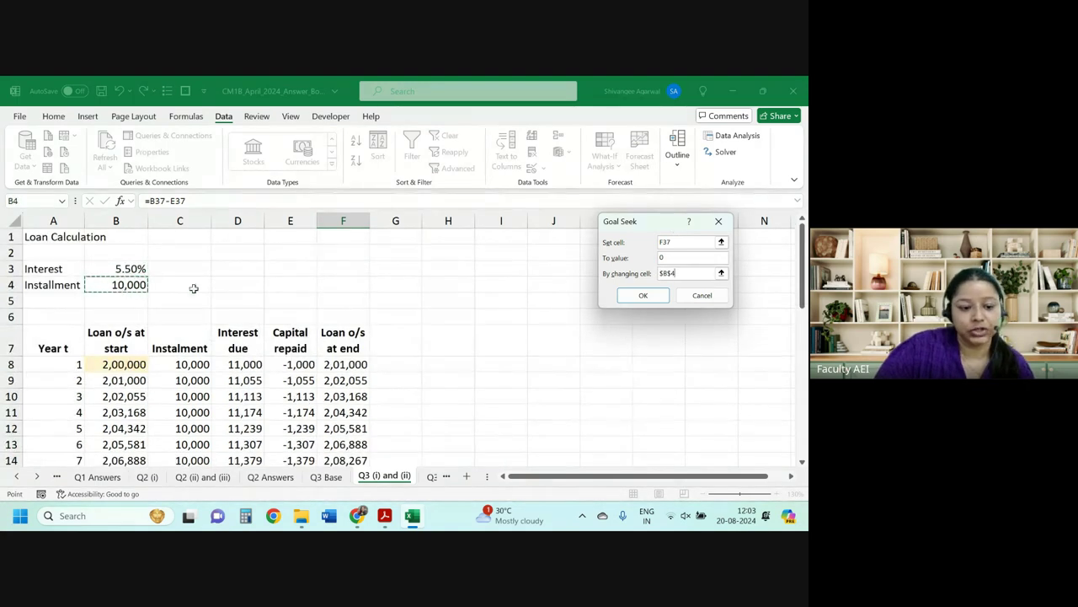
left_click(650, 299)
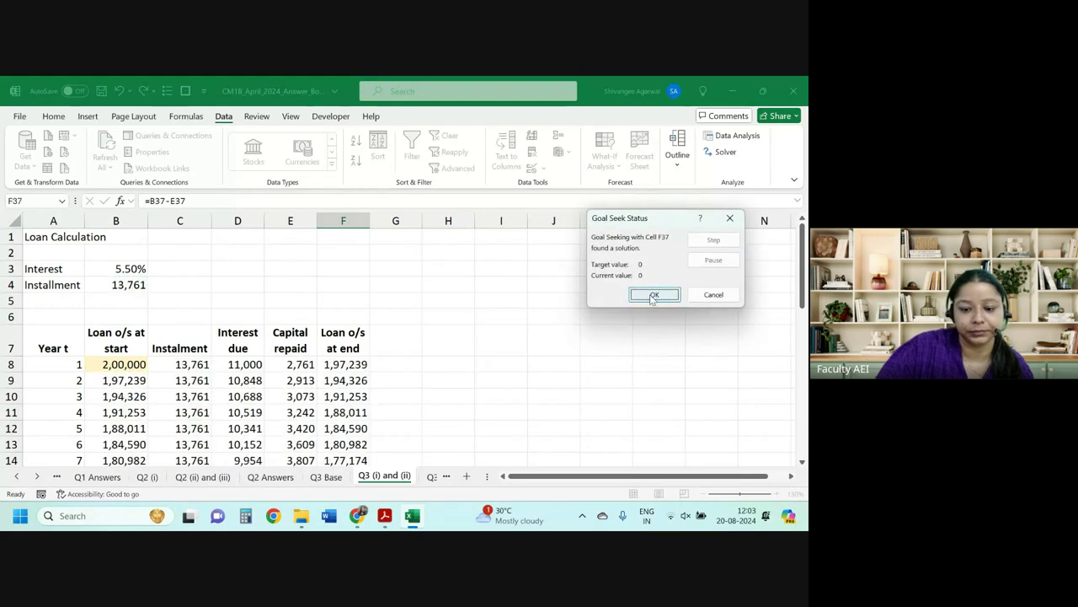
left_click(654, 294)
left_click(132, 285)
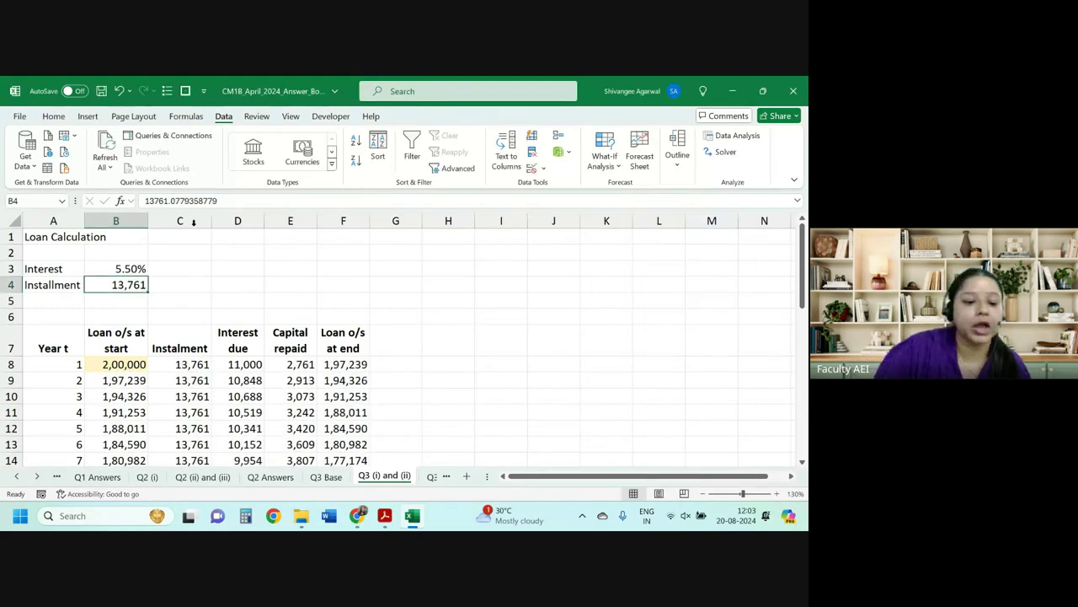
left_click(61, 118)
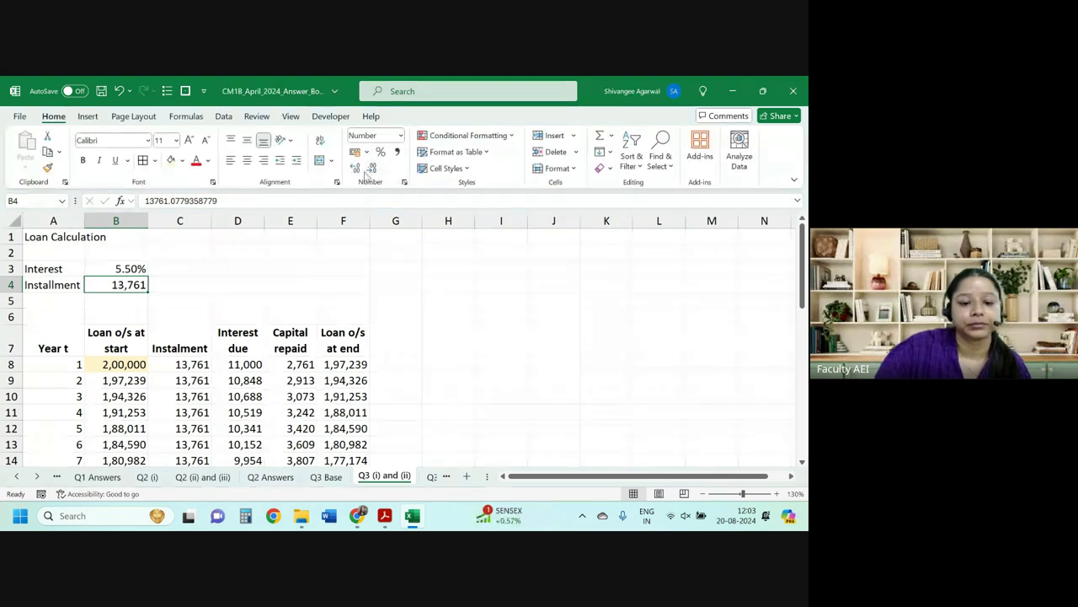
Show the instalment in B4 to two decimals, 13,761.08.
left_click(359, 171)
left_click(359, 171)
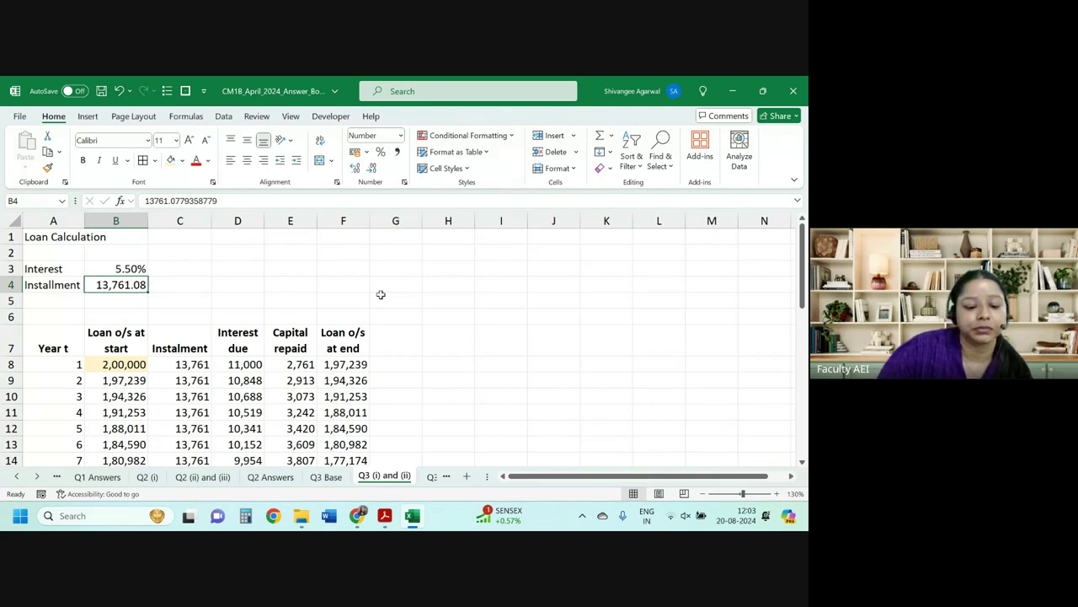
left_click(291, 396)
Format B8 and C8 as £ English (United Kingdom) accounting with no decimals.
left_click(135, 364)
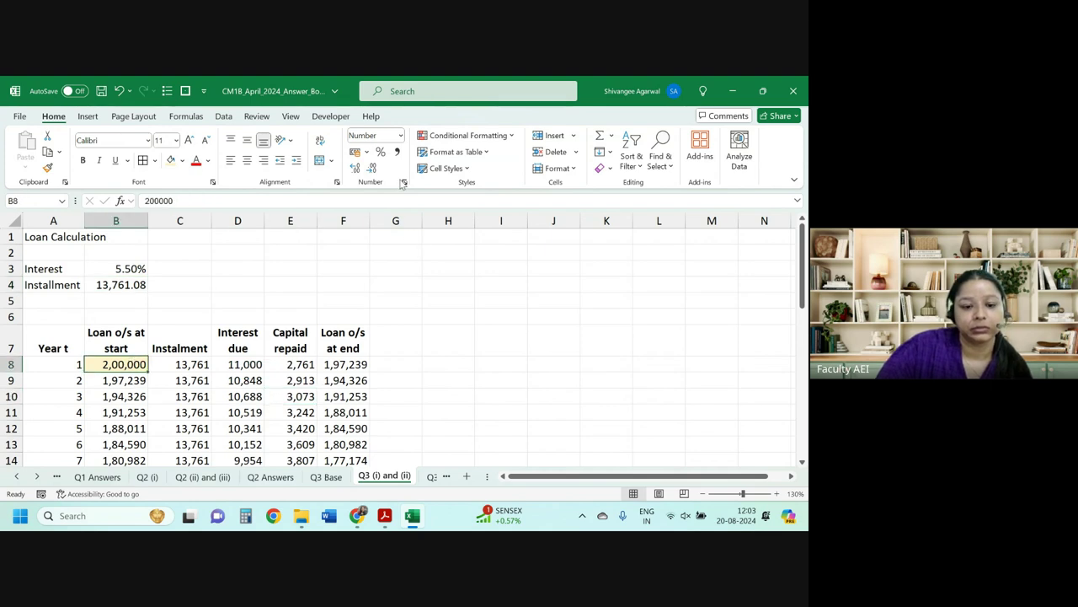
left_click(401, 136)
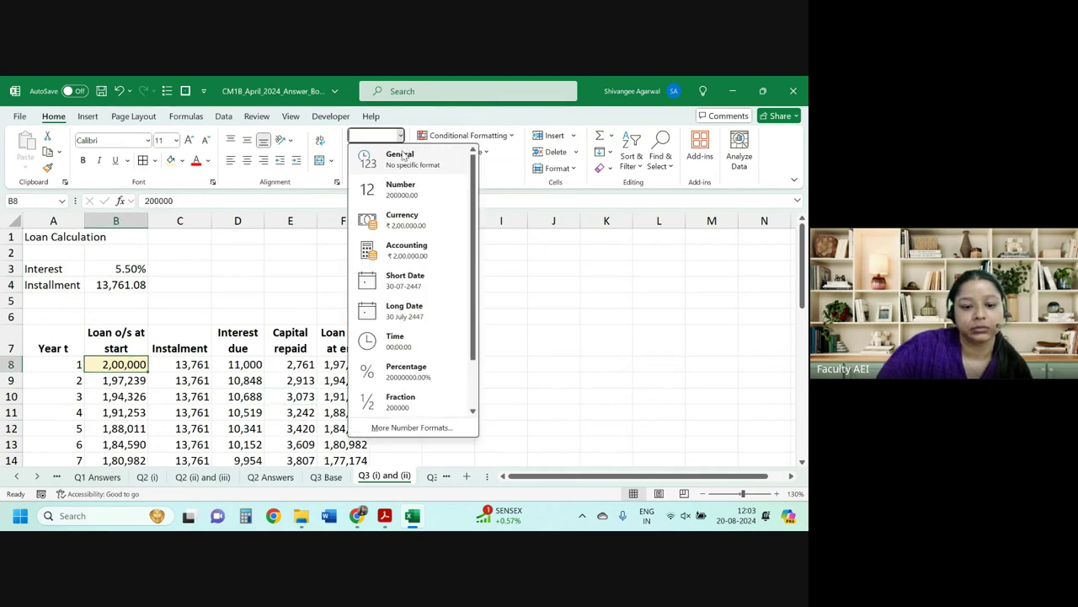
left_click(400, 213)
left_click(367, 153)
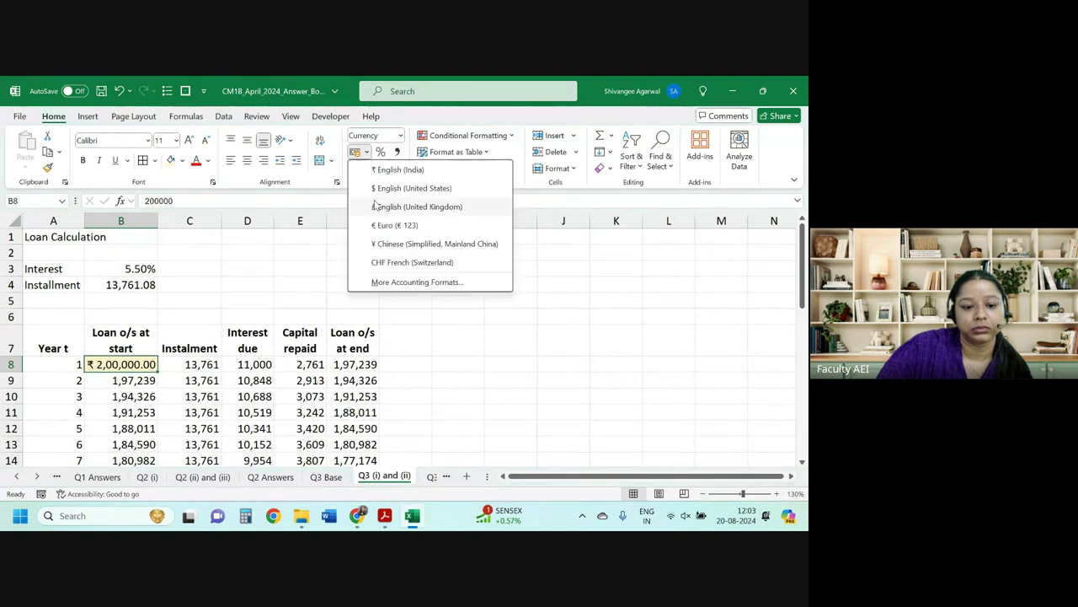
left_click(379, 207)
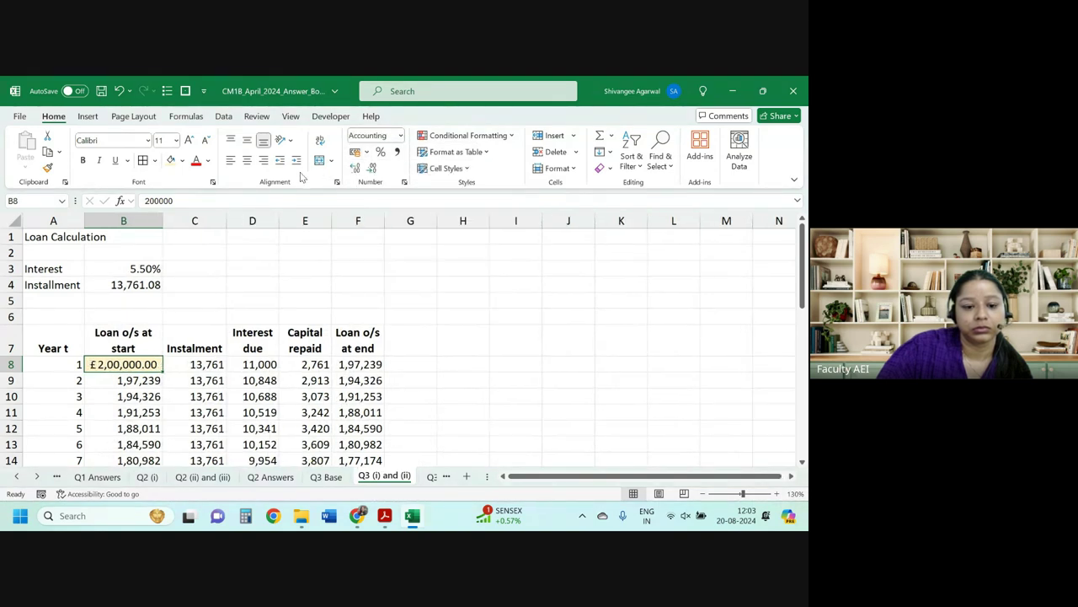
left_click(373, 171)
left_click(373, 171)
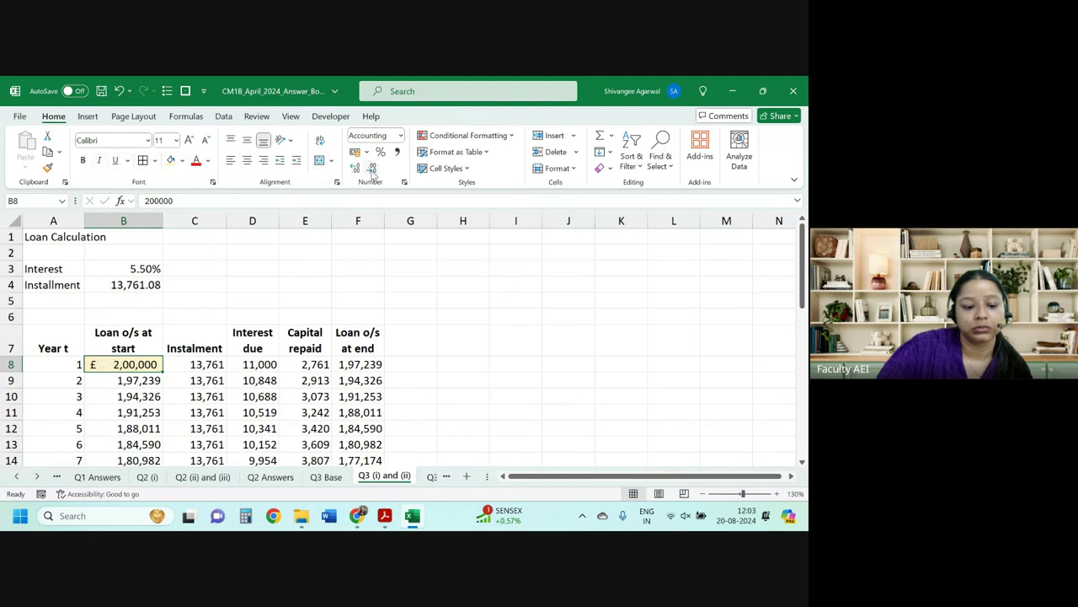
left_click(192, 368)
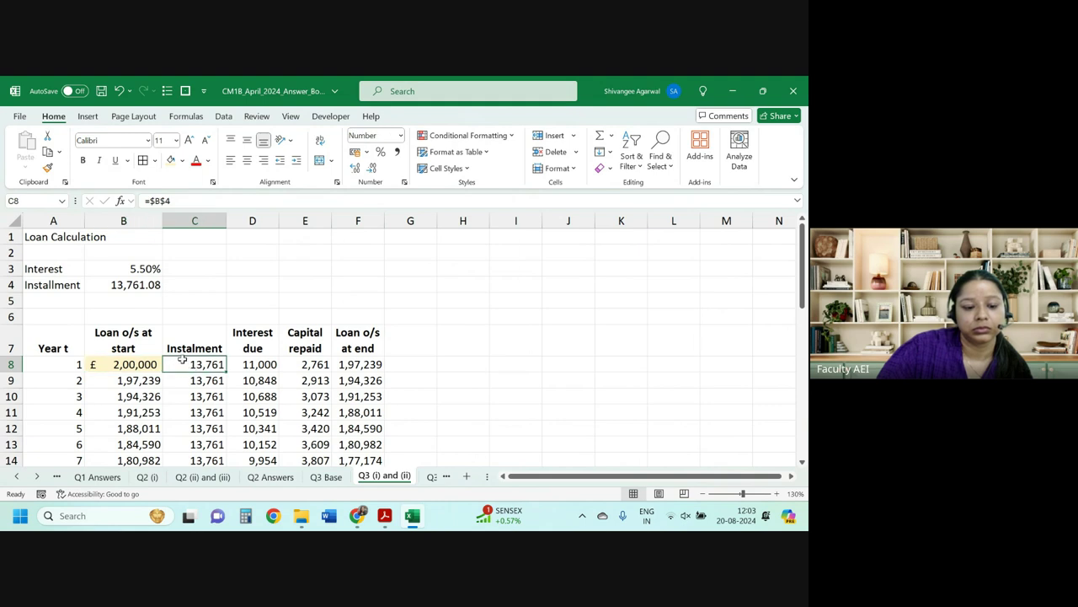
left_click(362, 154)
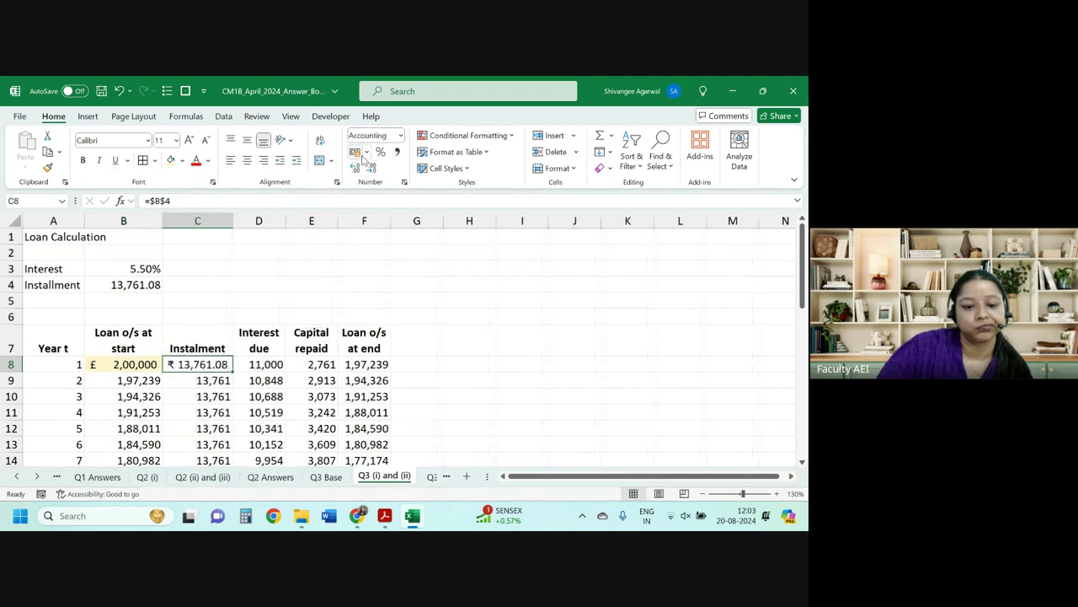
left_click(368, 153)
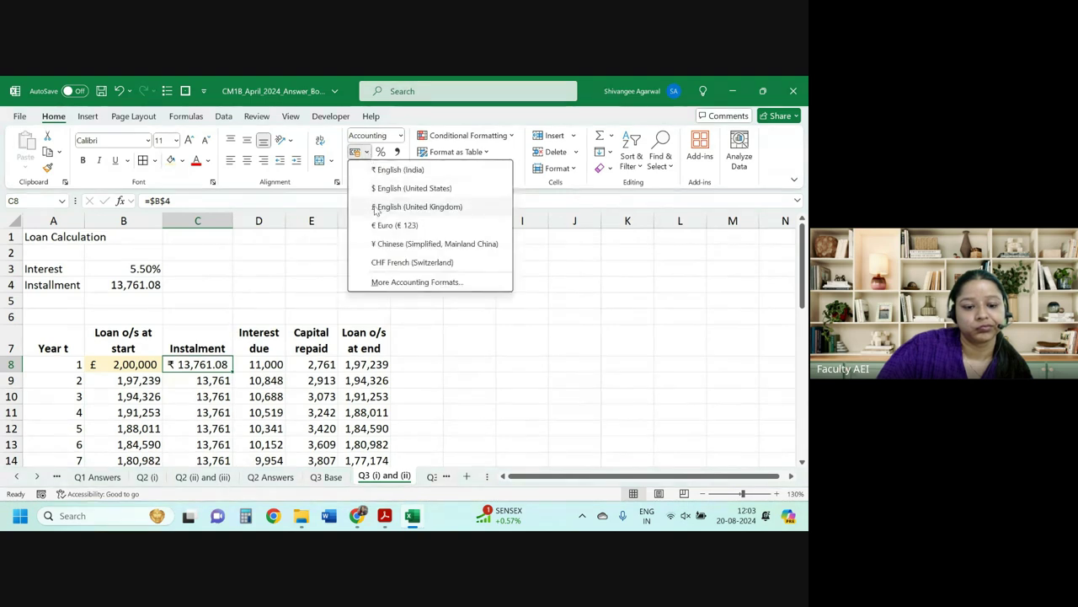
left_click(384, 204)
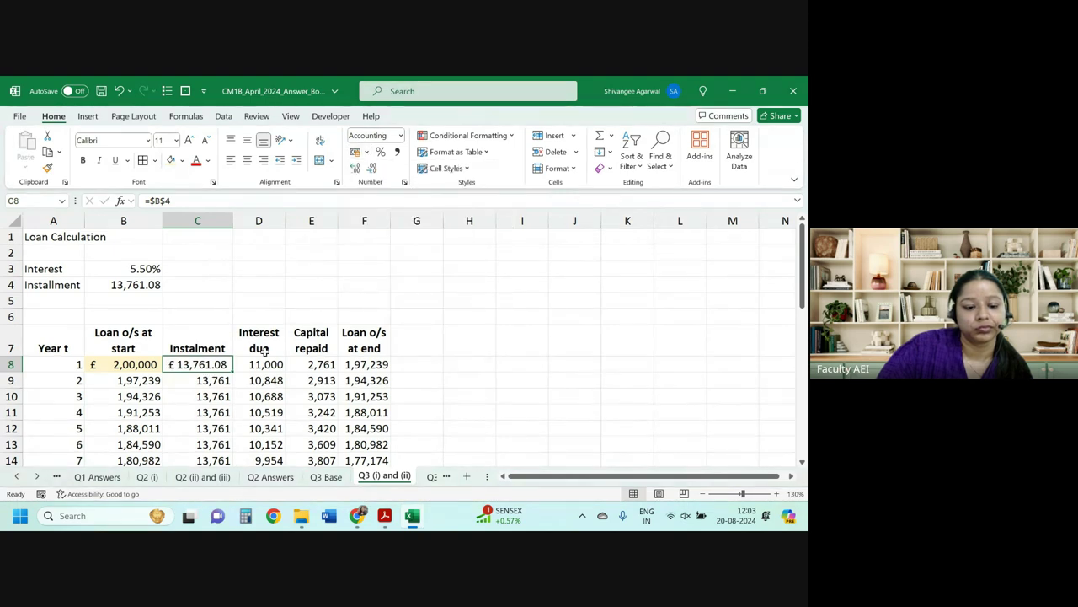
double_click(372, 167)
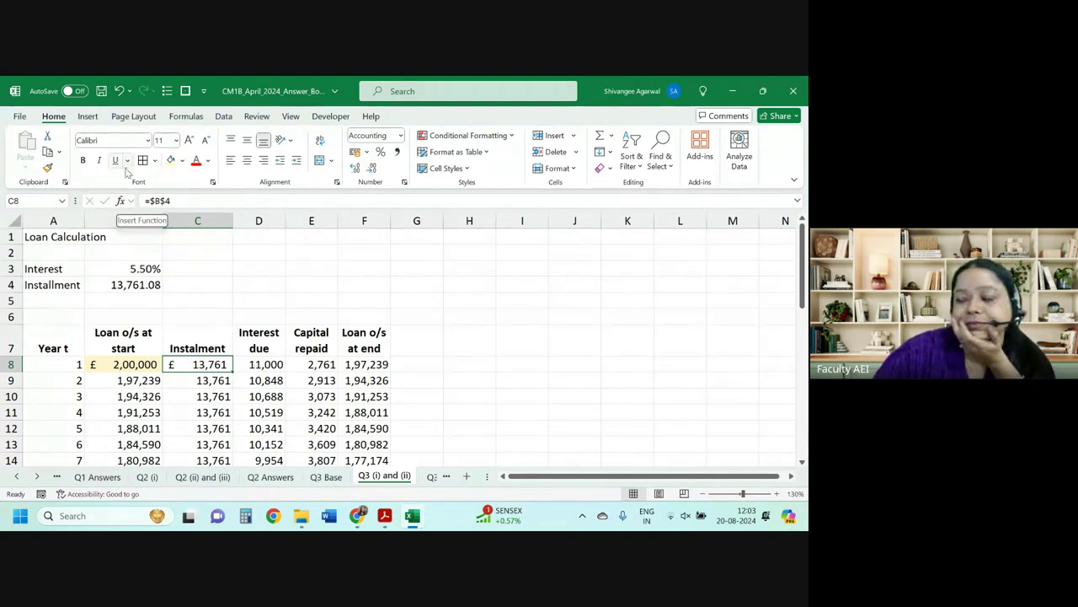
Paint C8's £ accounting format onto columns D to F and the opening loan column B.
left_click(47, 168)
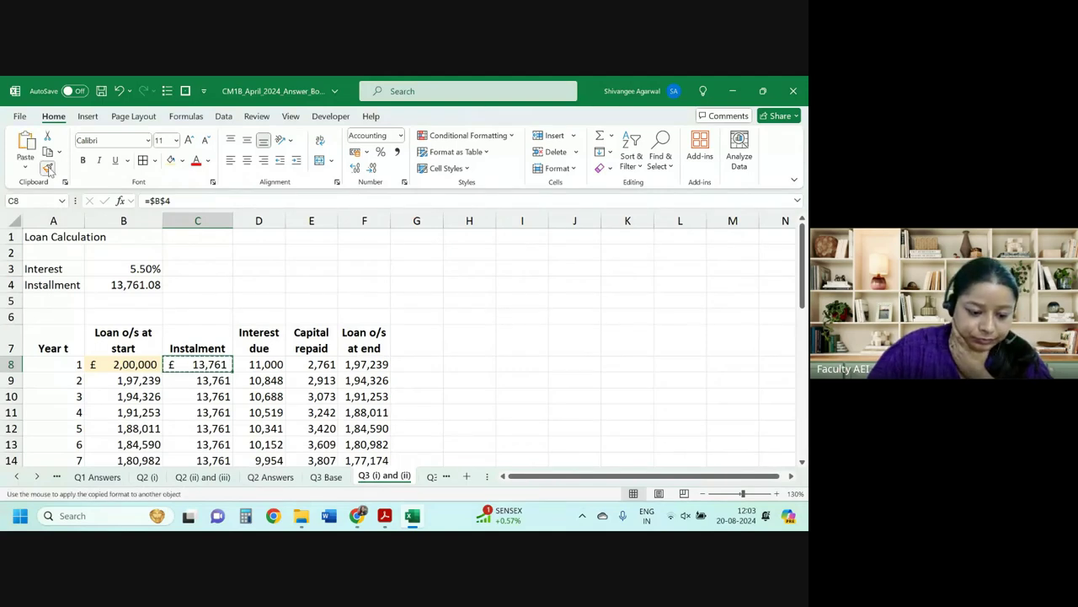
mouse_move(257, 364)
left_mouse_down()
mouse_move(345, 367)
mouse_move(383, 492)
mouse_move(387, 472)
left_mouse_up()
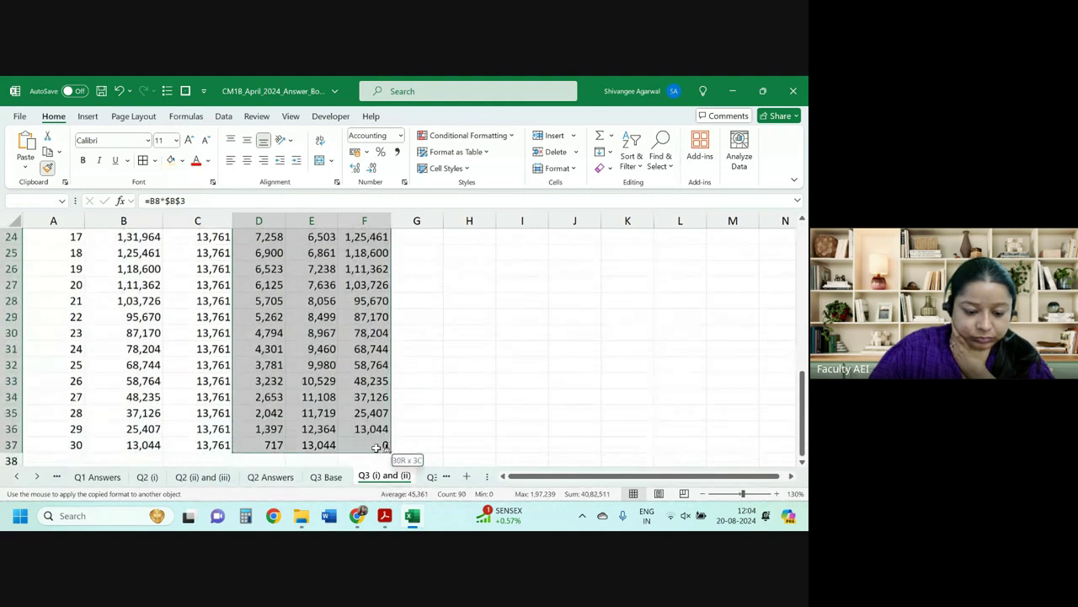
scroll(151, 371, "up", 7)
mouse_move(148, 371)
left_mouse_down()
mouse_move(185, 494)
mouse_move(209, 478)
mouse_move(221, 433)
left_mouse_up()
scroll(168, 354, "up", 8)
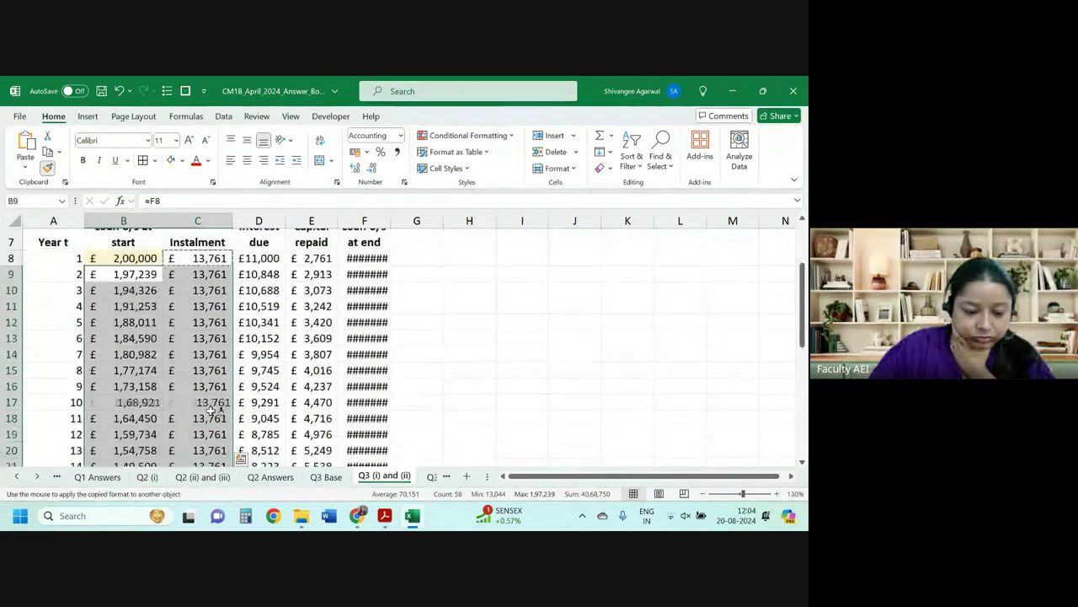
key("Escape")
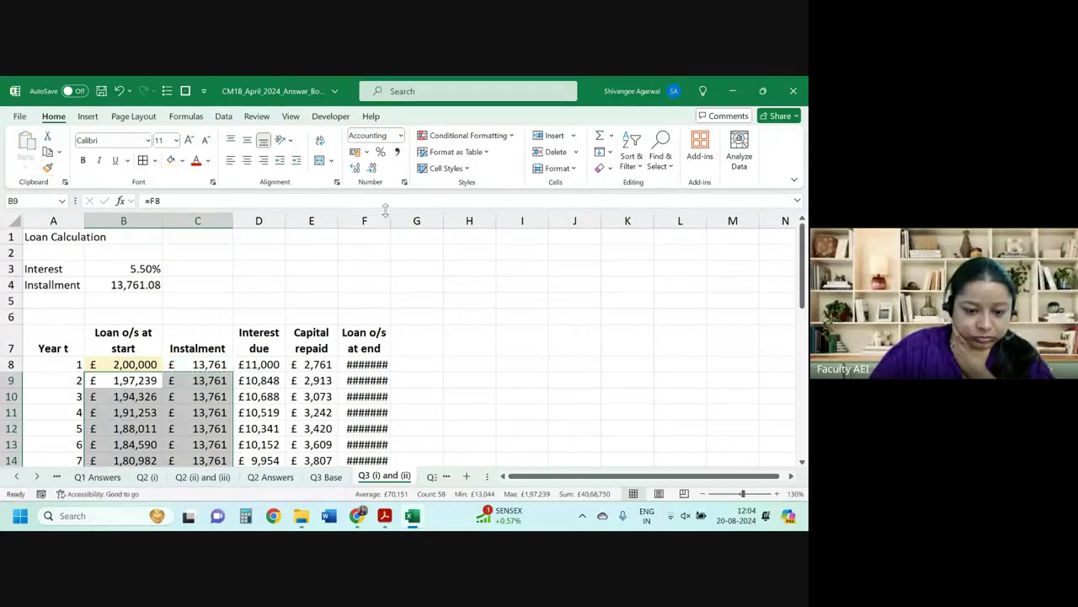
Widen column F so closing balances from £ 1,97,239 down to 0 display.
double_click(390, 220)
left_click(379, 297)
mouse_move(423, 220)
left_mouse_down()
mouse_move(392, 223)
mouse_move(404, 221)
left_mouse_up()
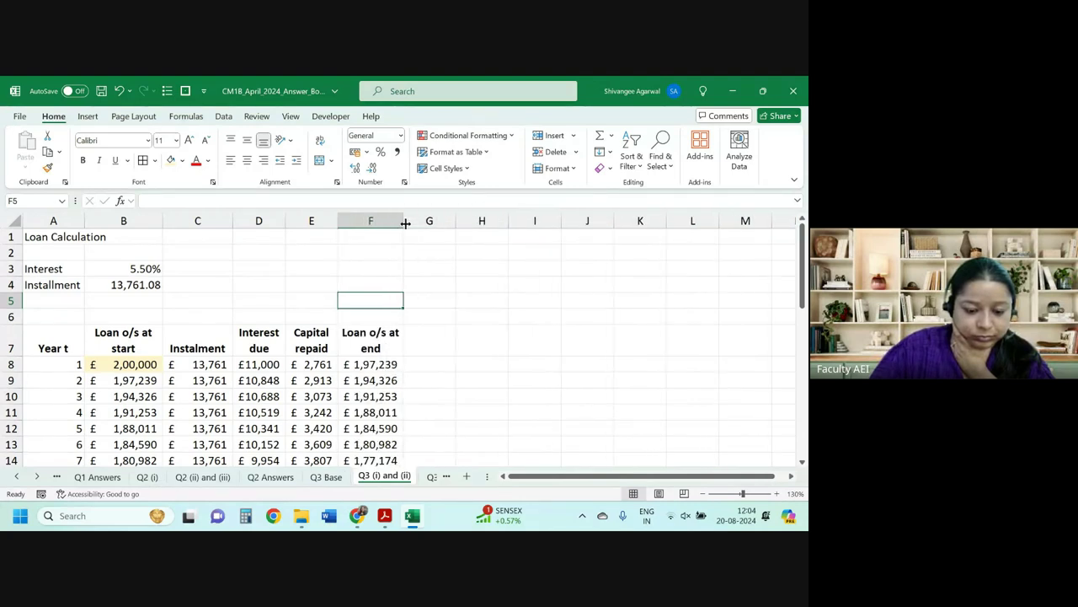
scroll(430, 307, "down", 4)
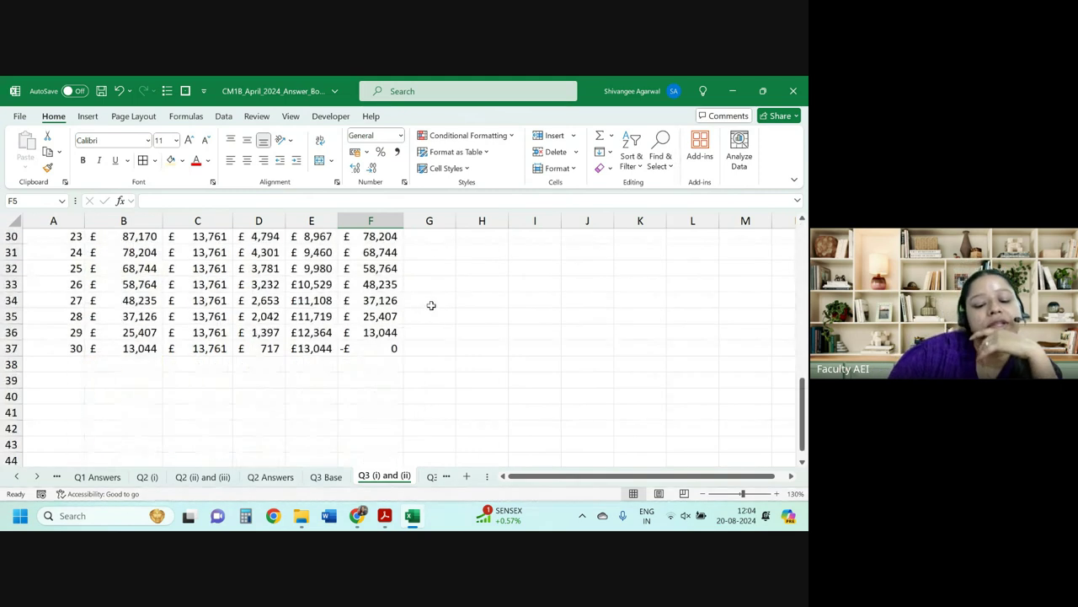
scroll(429, 307, "up", 6)
scroll(430, 307, "up", 4)
Type the note '<< using goal seek -' in C4.
left_click(139, 284)
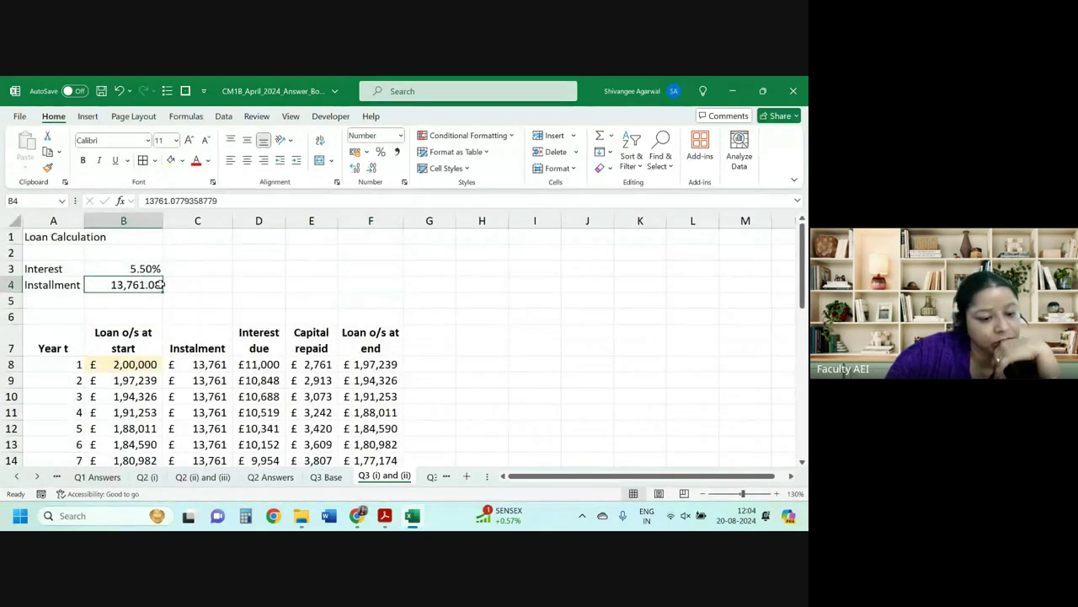
left_click(198, 284)
type("<< usi")
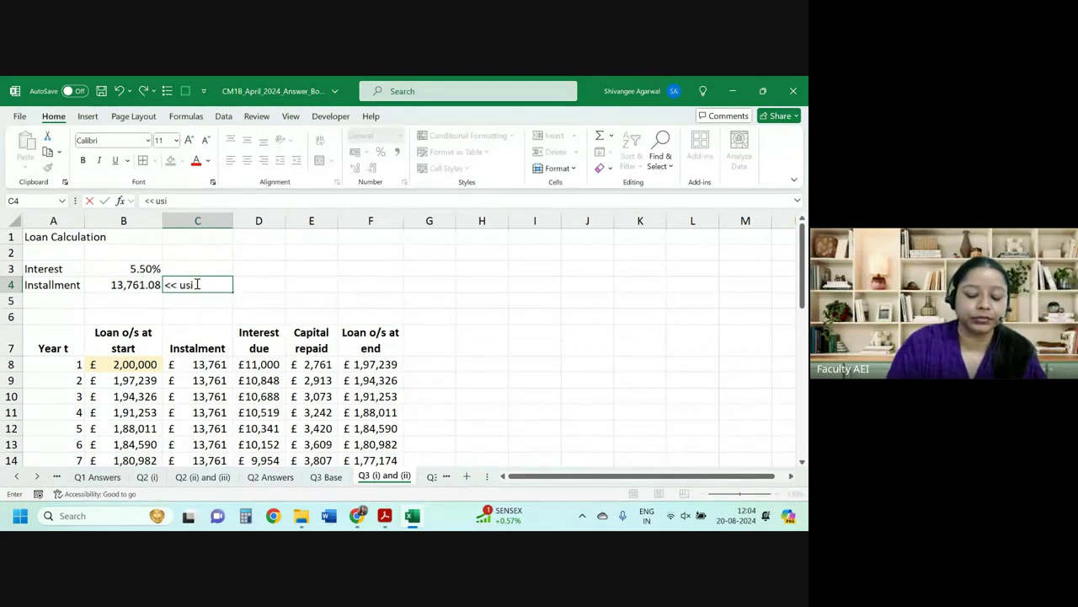
type("ng goal se")
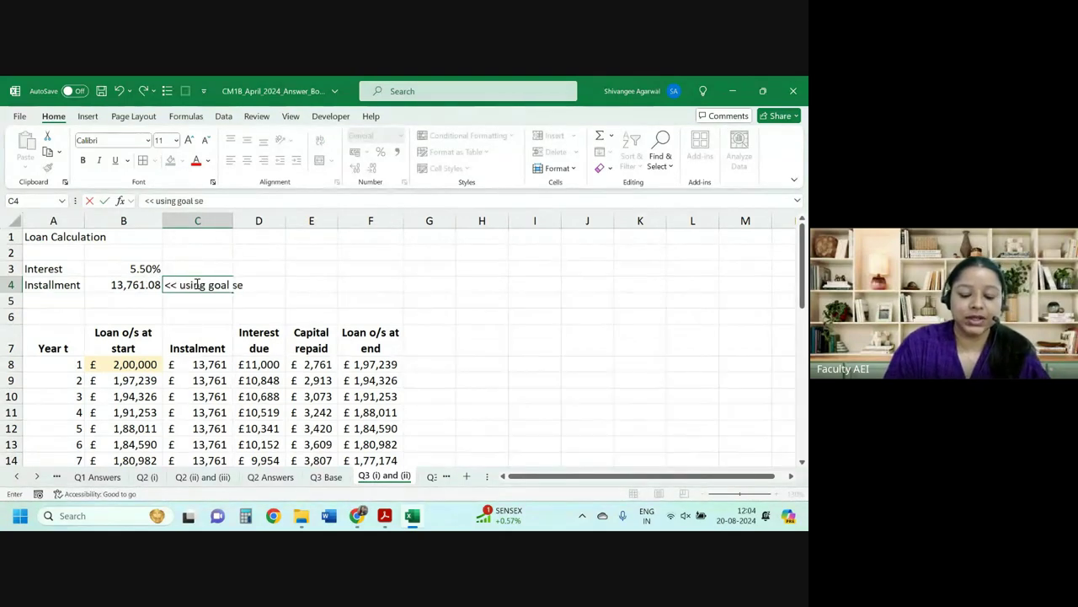
type("ek")
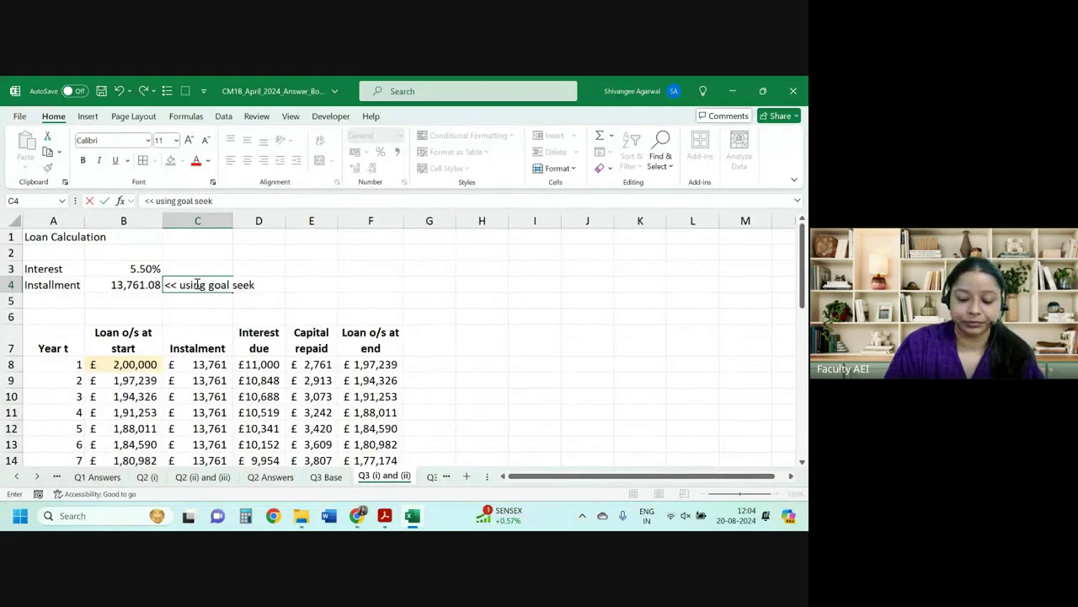
type(" -")
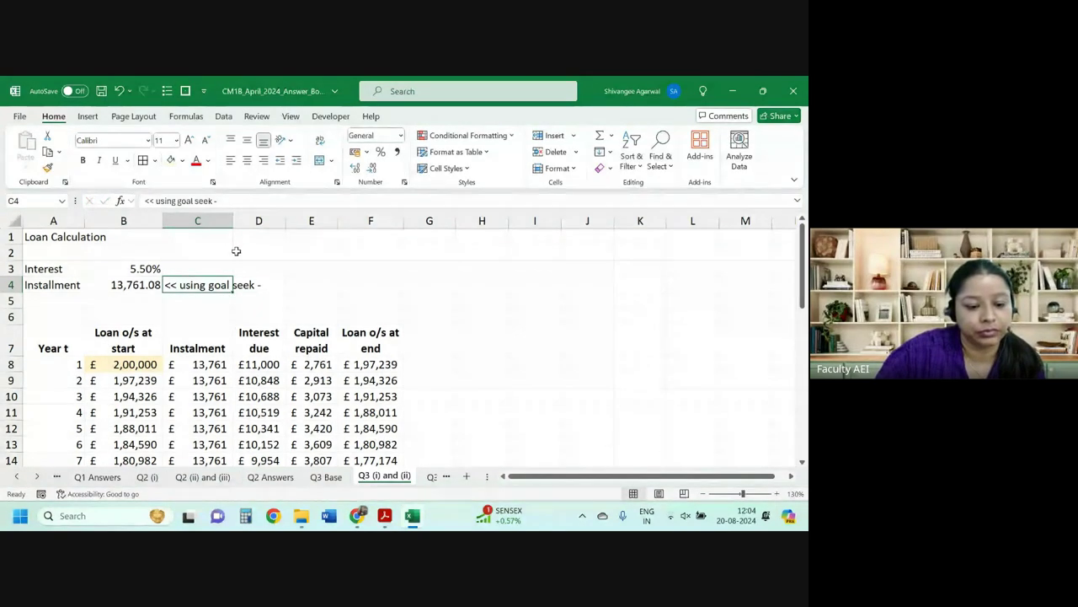
left_click(255, 285)
Add labels 'set cell', 'to value', 'by changing' and move them to E3:E5.
left_click(302, 284)
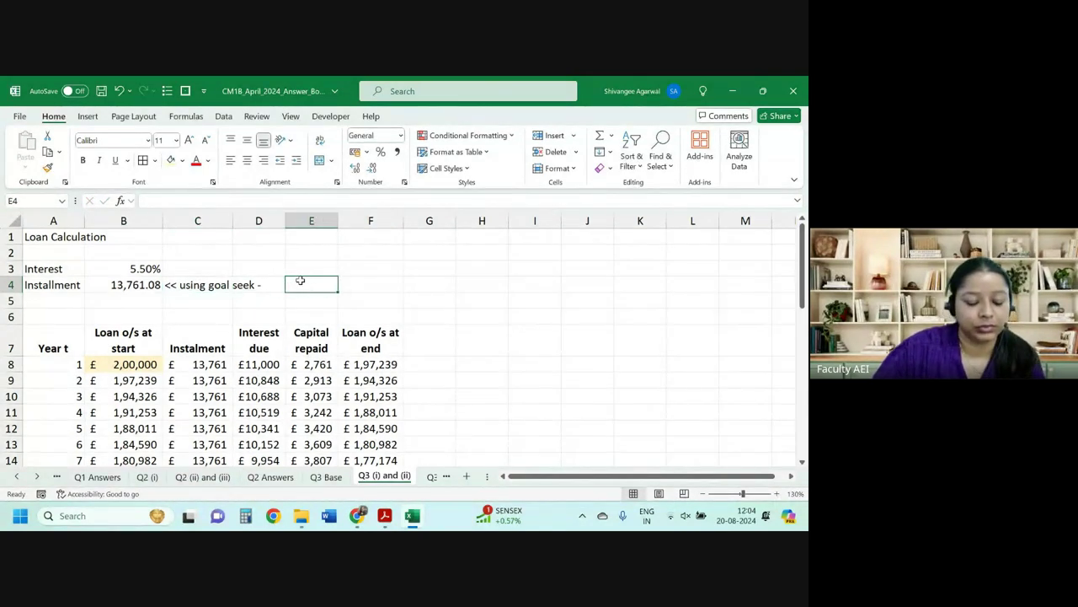
type("set cell")
key("Return")
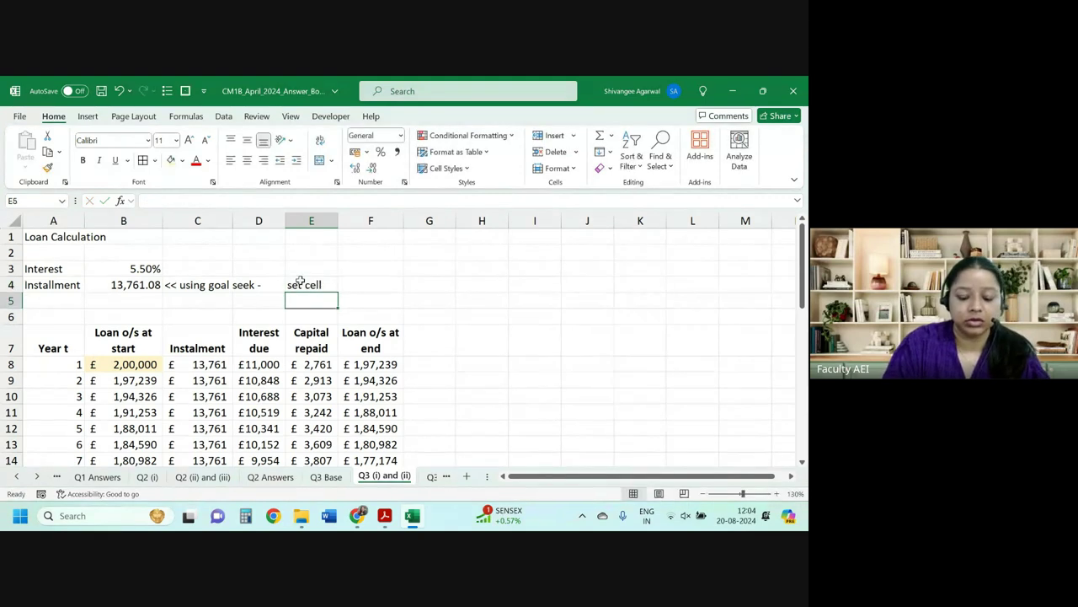
type("to value")
key("Return")
type("b")
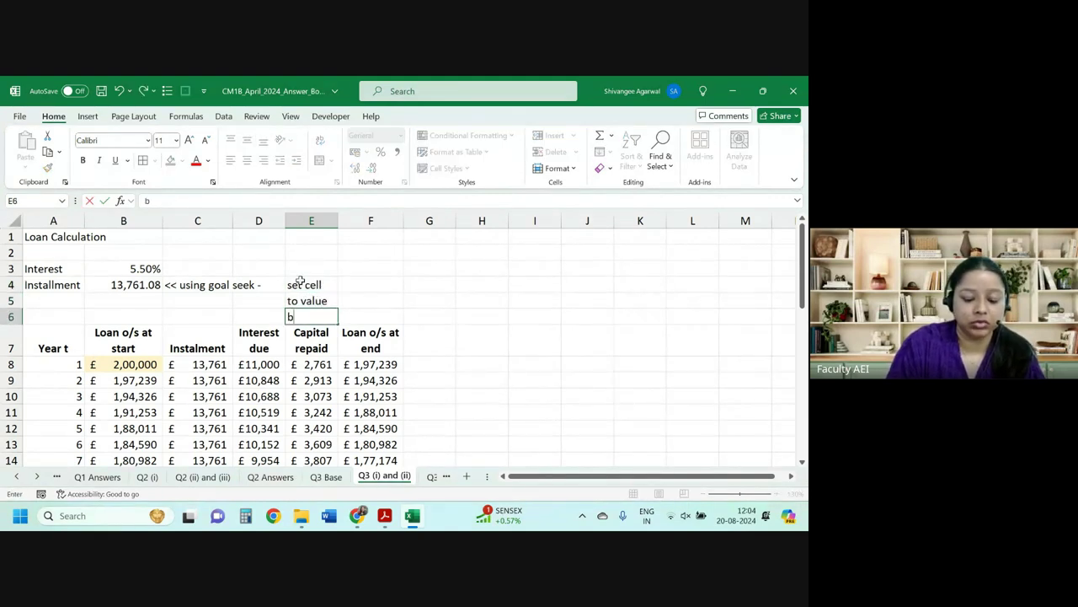
type("y changing")
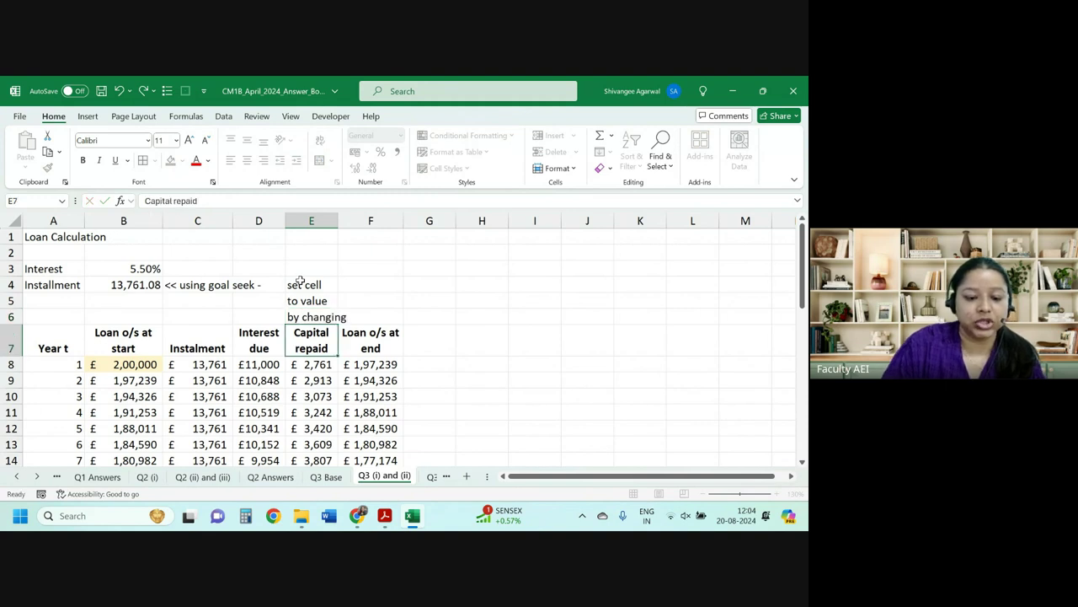
key("Return")
key("Up")
key("shift+Up")
key("shift+Up")
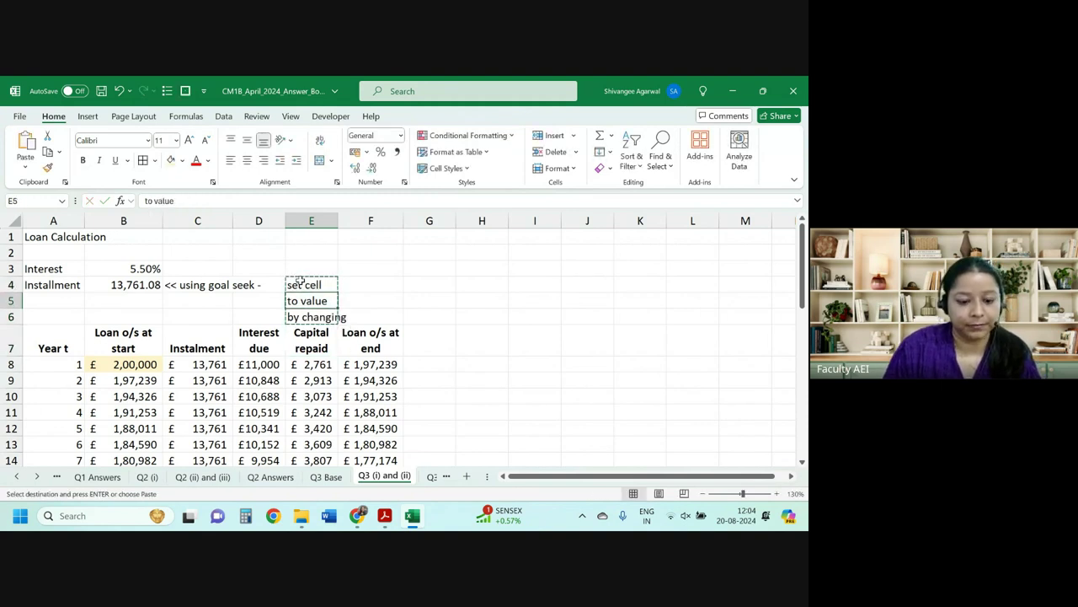
left_click_drag(300, 281, 301, 265)
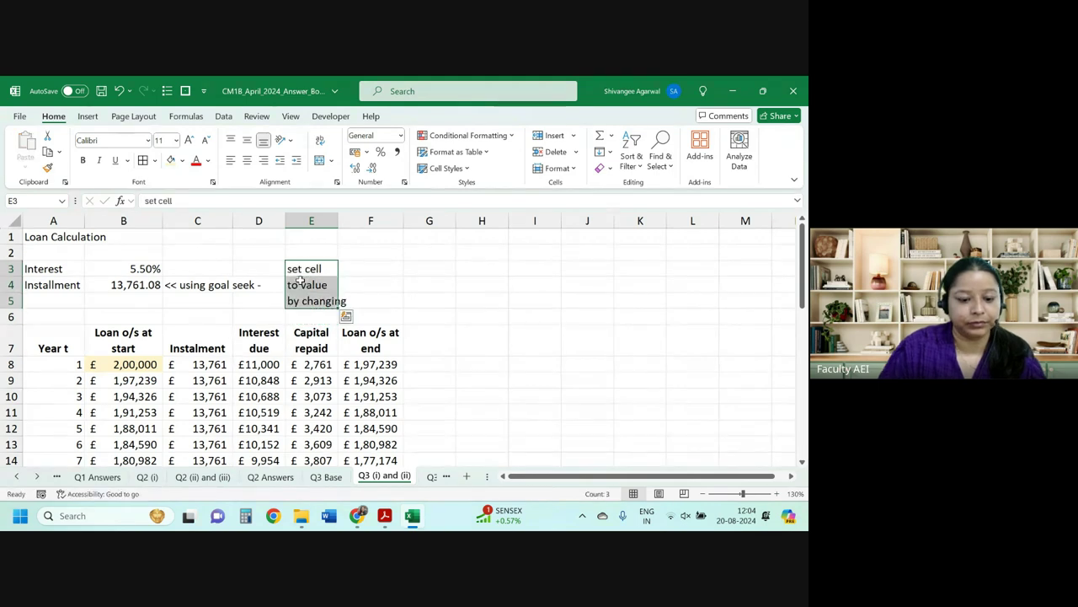
Enter F37, 0 and B4 in F3:F5 beside the labels.
left_click(362, 266)
key("Down")
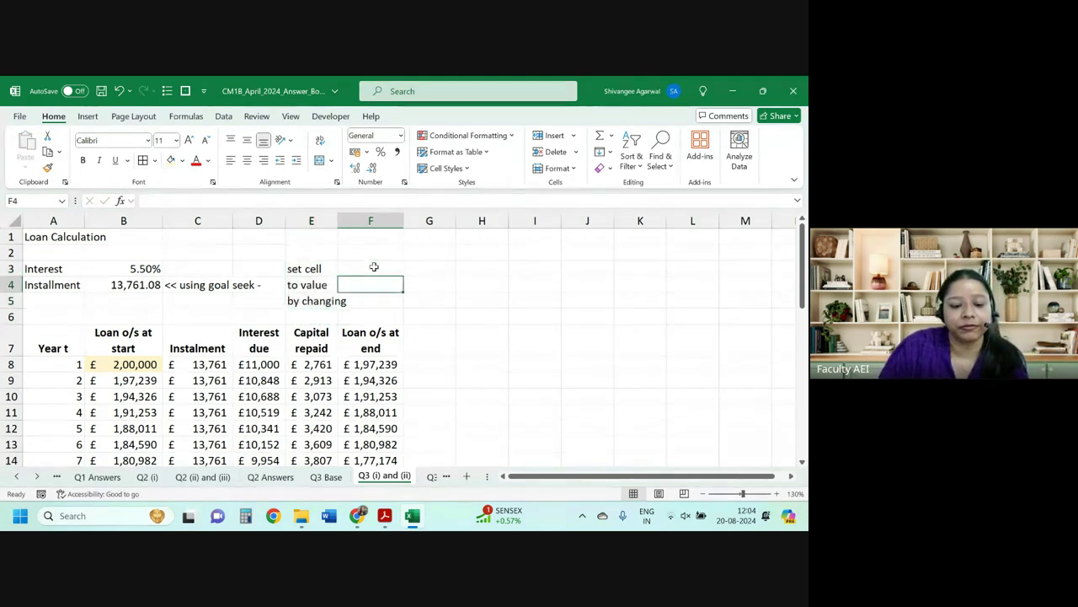
key("Down")
key("ctrl+Down")
key("ctrl+Down")
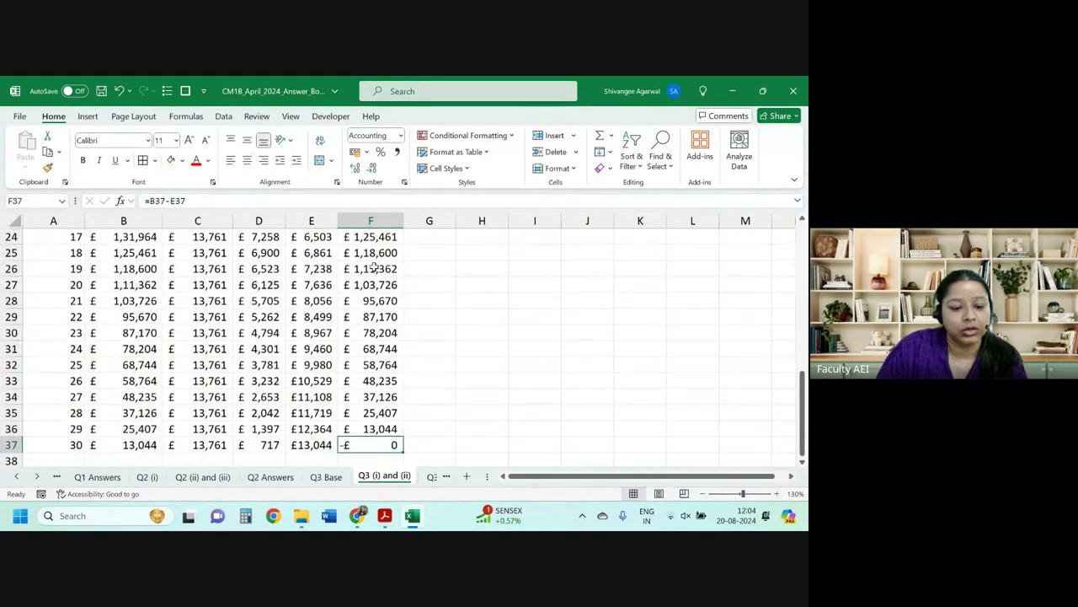
key("ctrl+Up")
key("ctrl+Up")
key("Down")
key("Down")
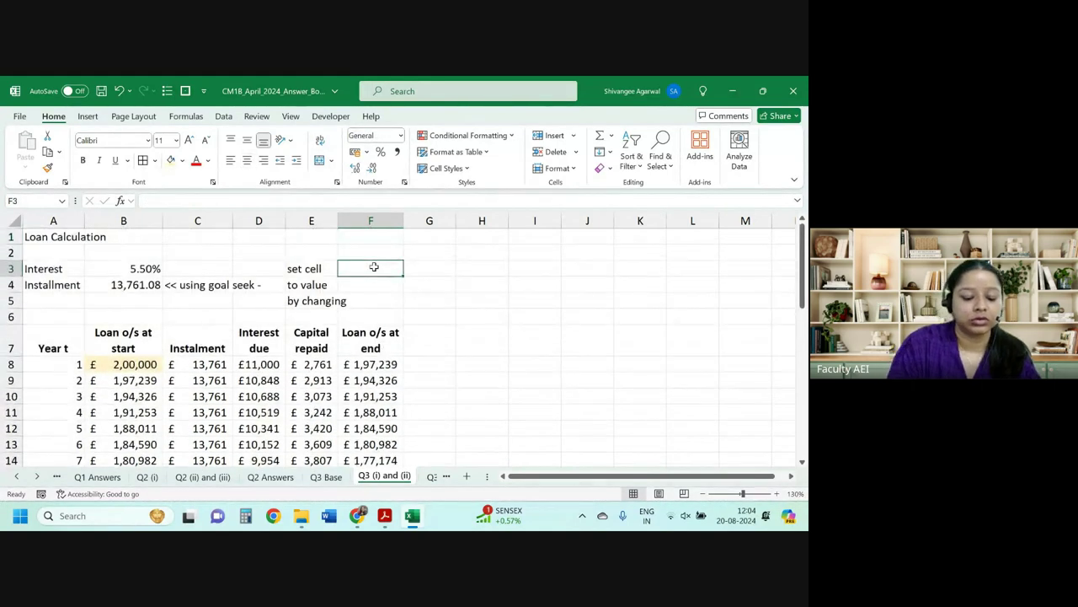
type("F37")
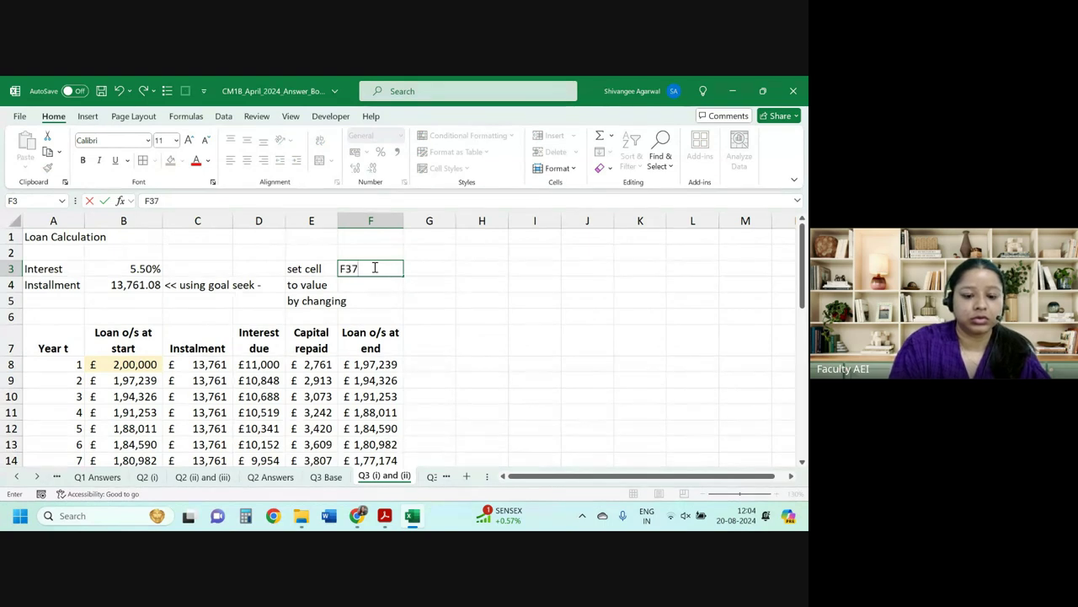
key("Return")
type("0")
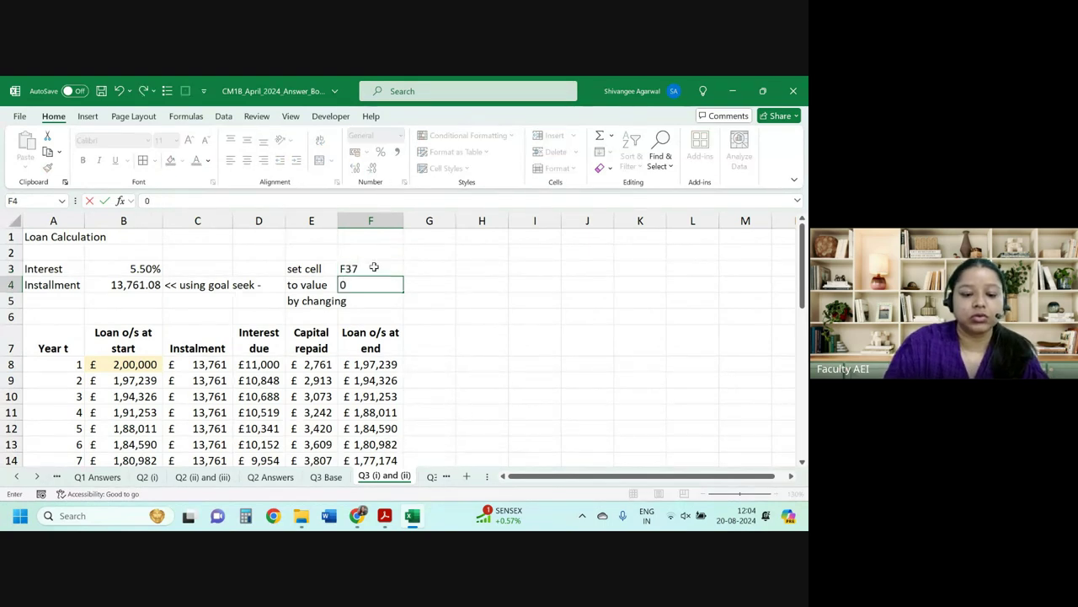
key("Return")
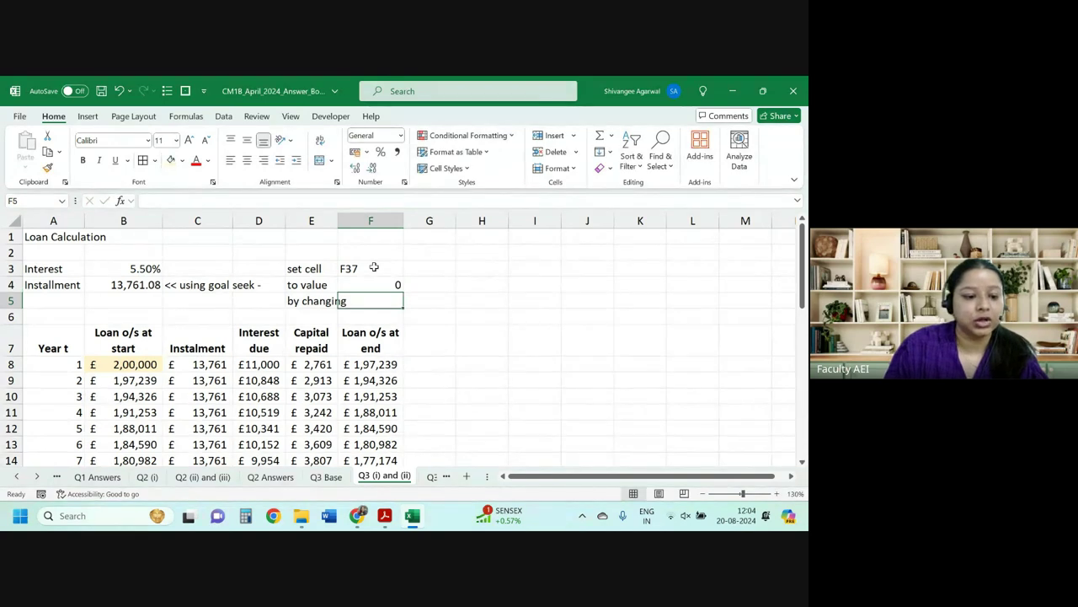
type("B4")
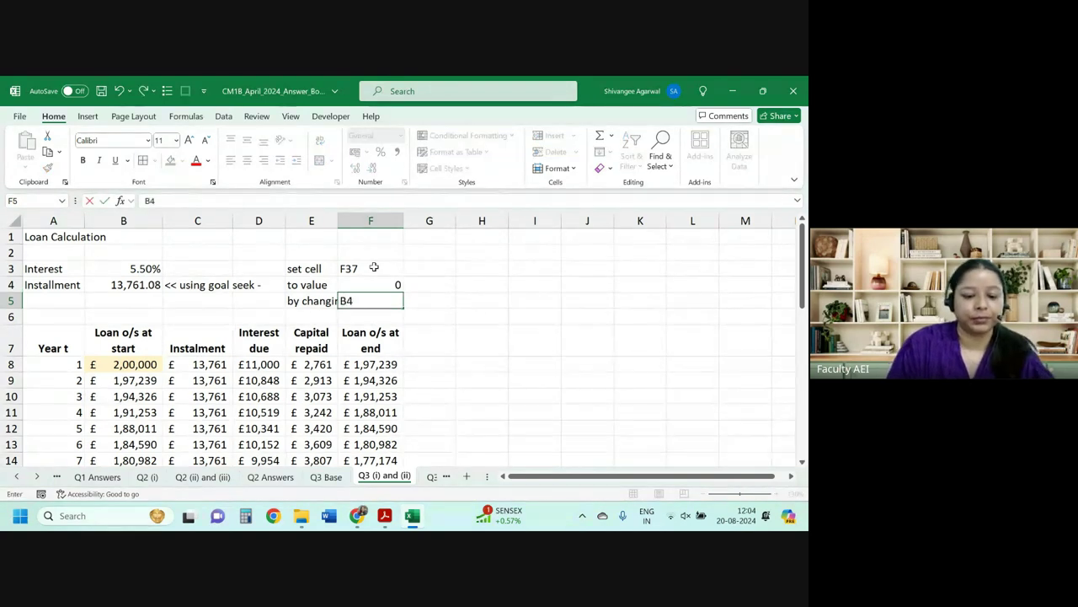
key("Return")
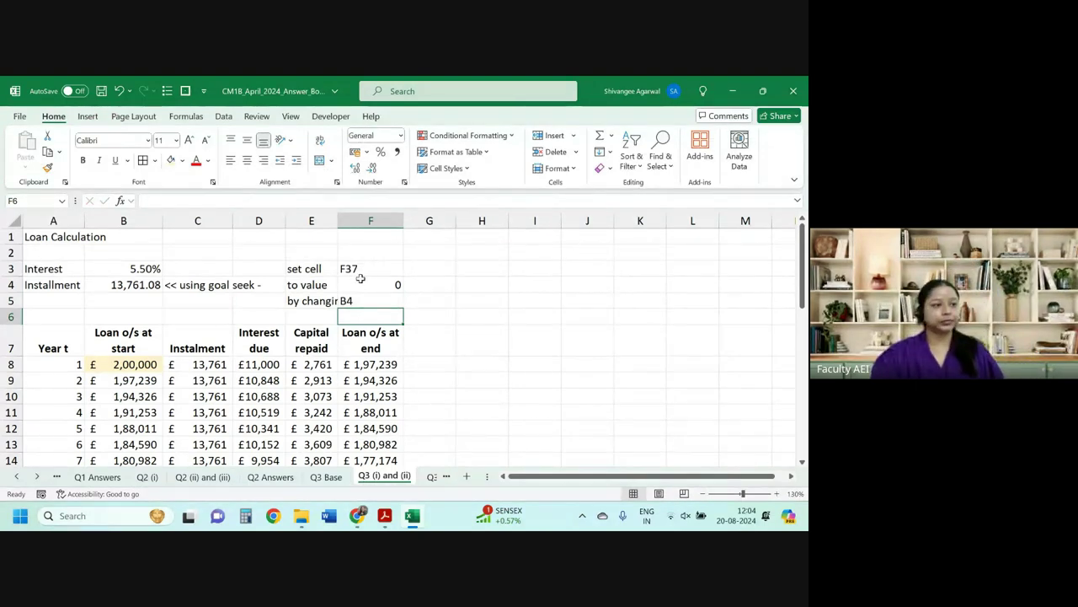
Shade the interest and installment inputs B3:B4 light orange.
mouse_move(360, 279)
left_mouse_down()
mouse_move(343, 284)
mouse_move(371, 304)
left_mouse_up()
left_click_drag(303, 268, 371, 305)
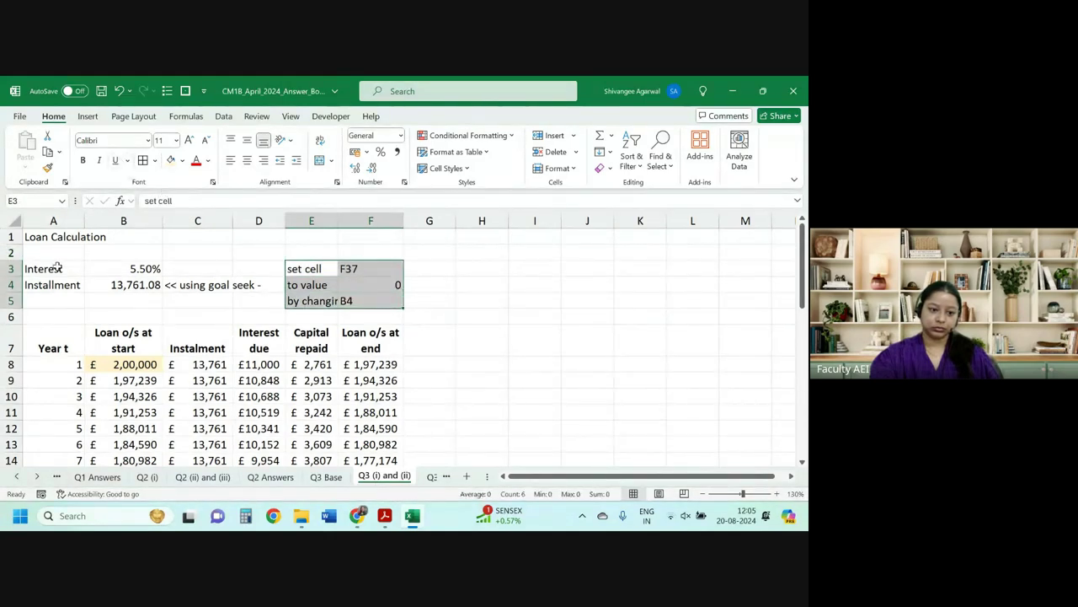
mouse_move(60, 263)
left_mouse_down()
mouse_move(106, 287)
mouse_move(135, 286)
left_mouse_up()
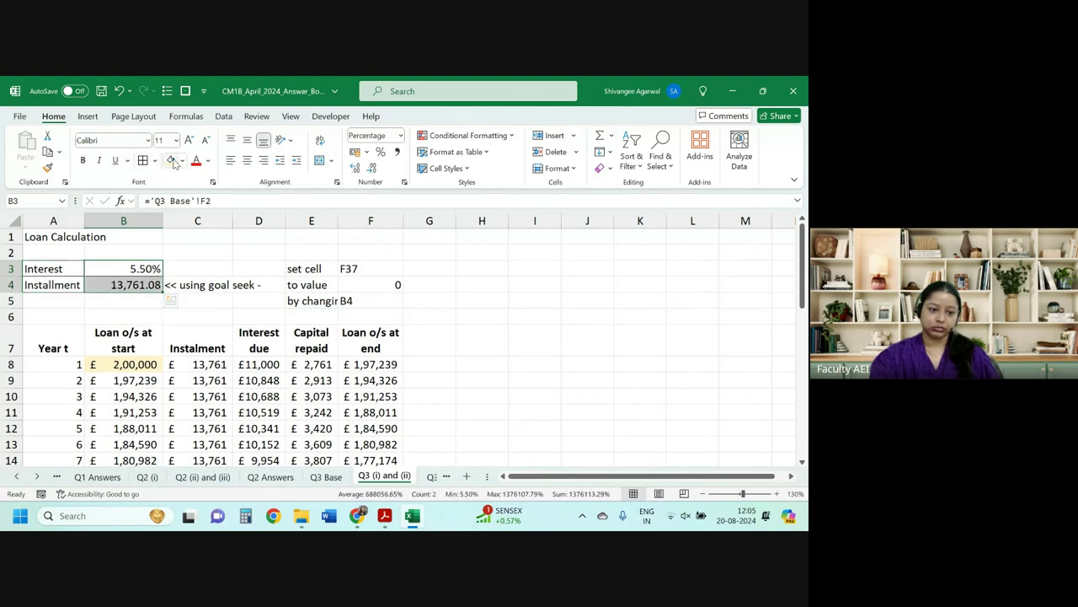
left_click(335, 298)
Change the installment cell B4's fill to light green.
left_click(147, 284)
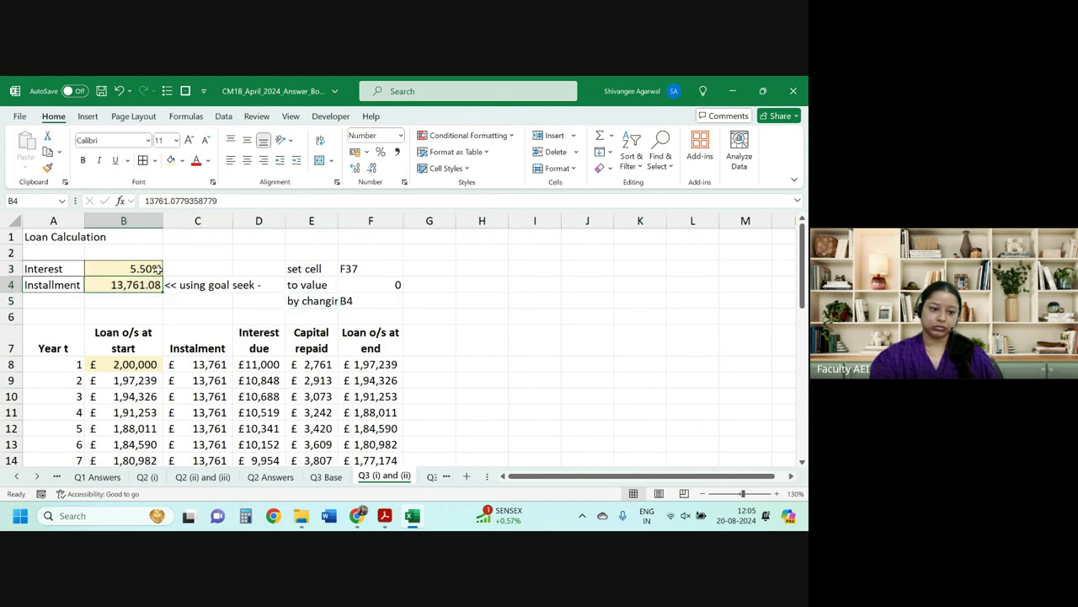
left_click(181, 161)
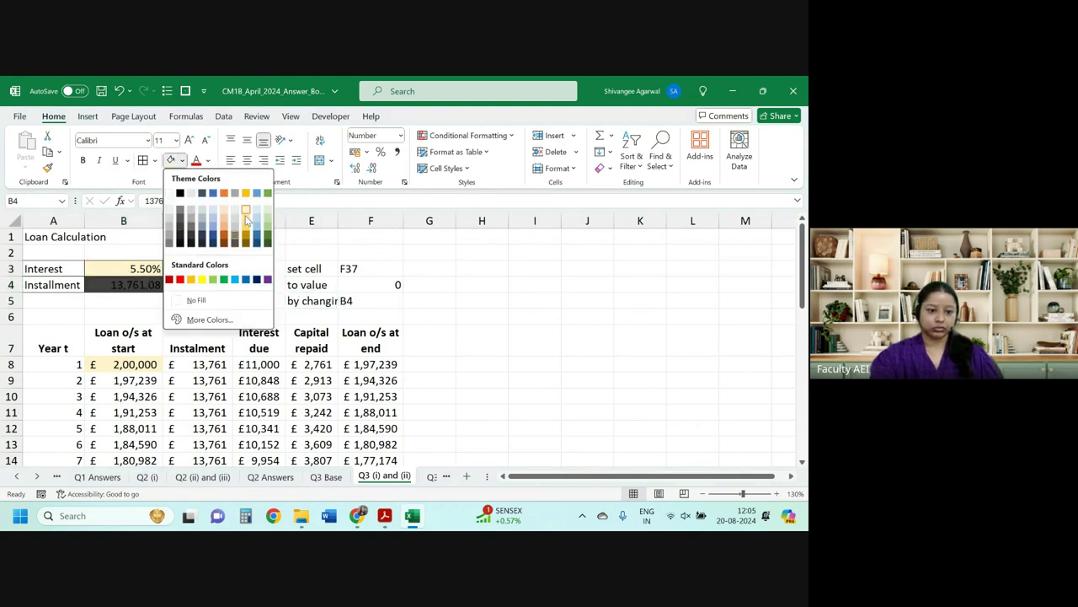
left_click(267, 214)
left_click(197, 340)
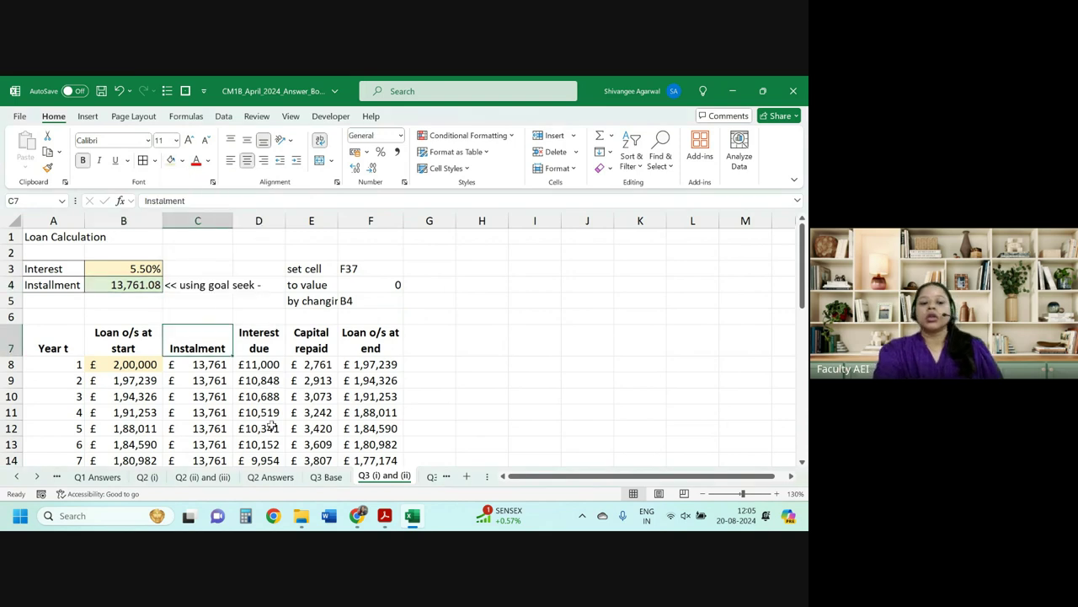
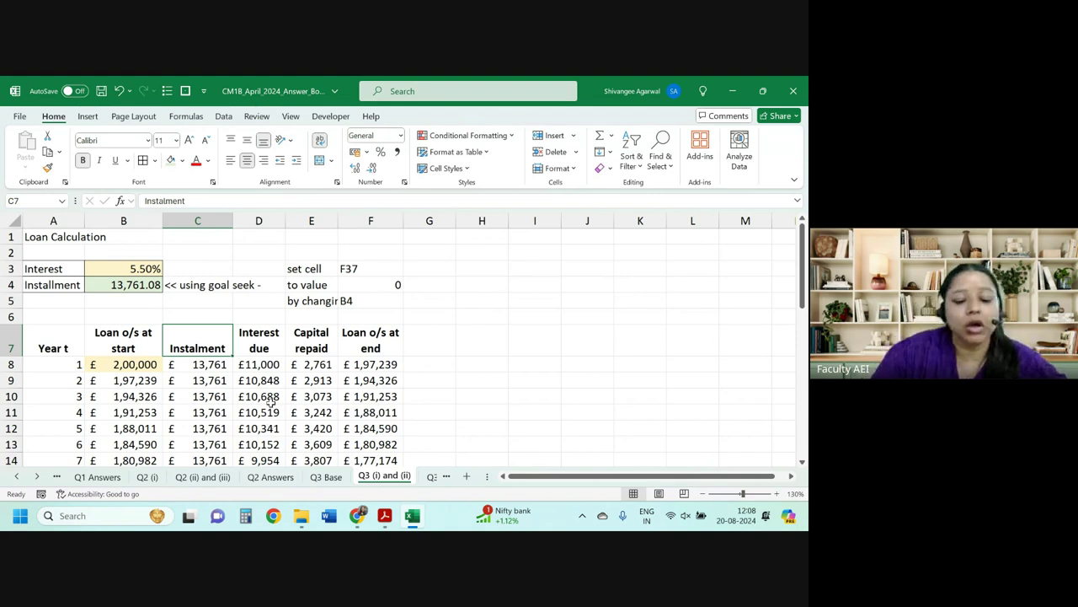
Highlight the question's wording: the decreasing term assurance equals the loan outstanding at each policy year's start.
key("alt+Tab")
scroll(204, 283, "down", 2)
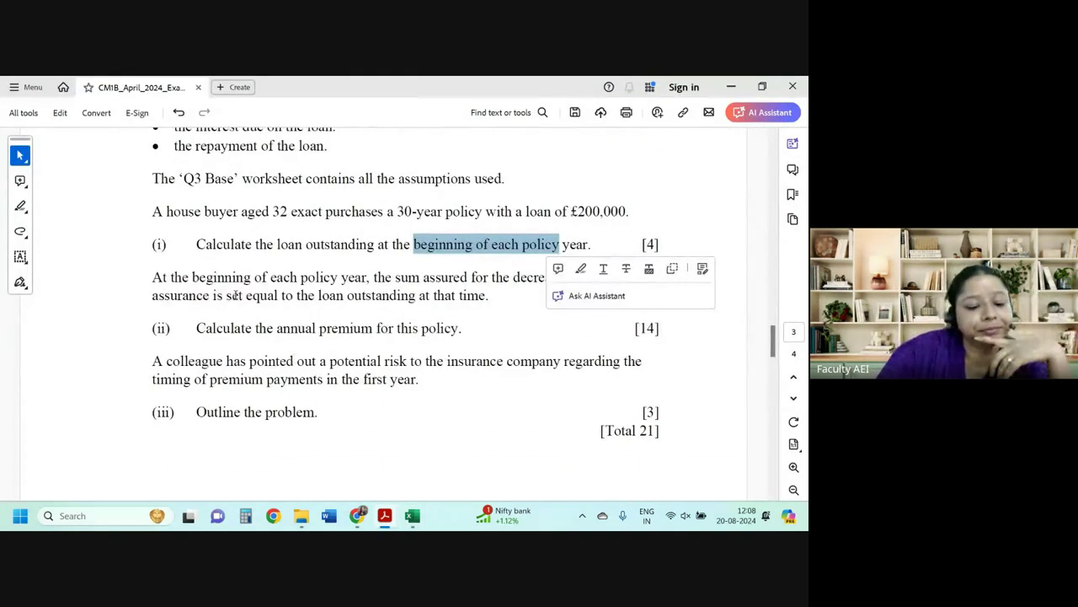
left_click(204, 283)
left_click_drag(171, 278, 593, 278)
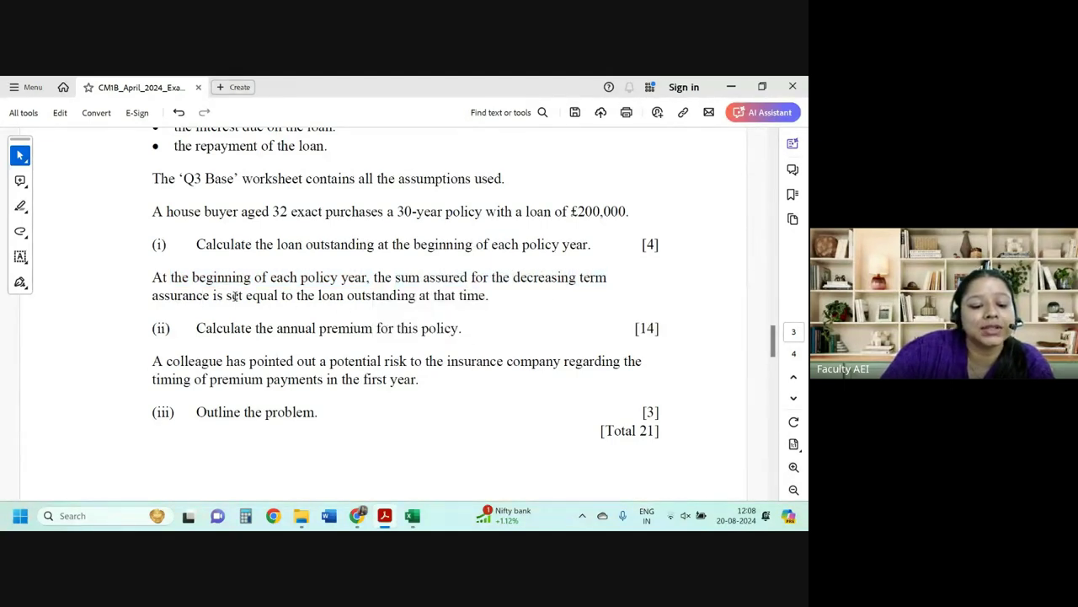
left_click_drag(226, 295, 487, 295)
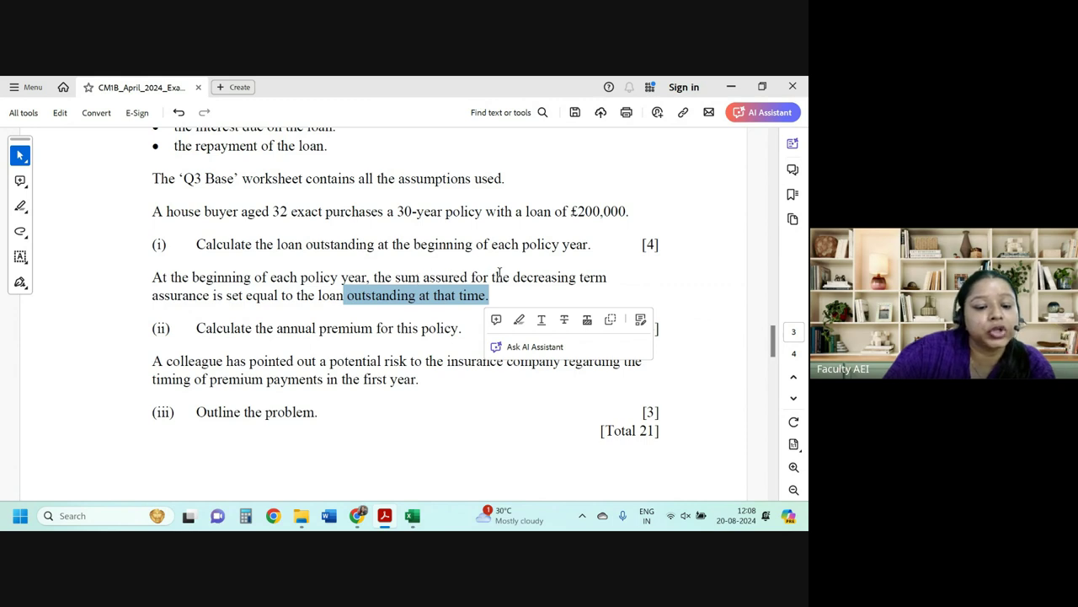
left_click_drag(494, 276, 222, 295)
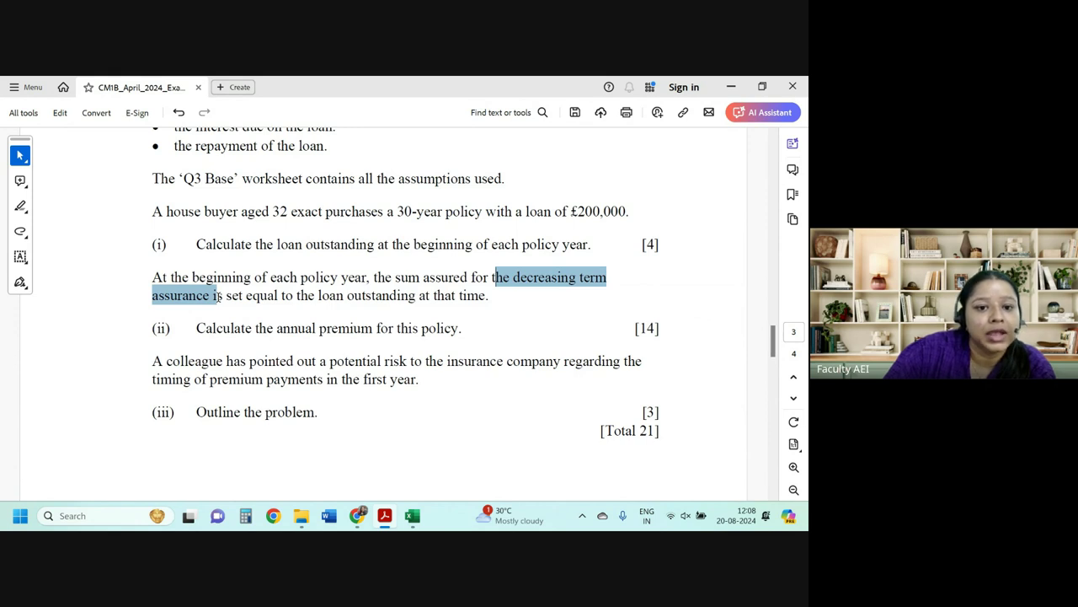
left_click_drag(217, 295, 221, 296)
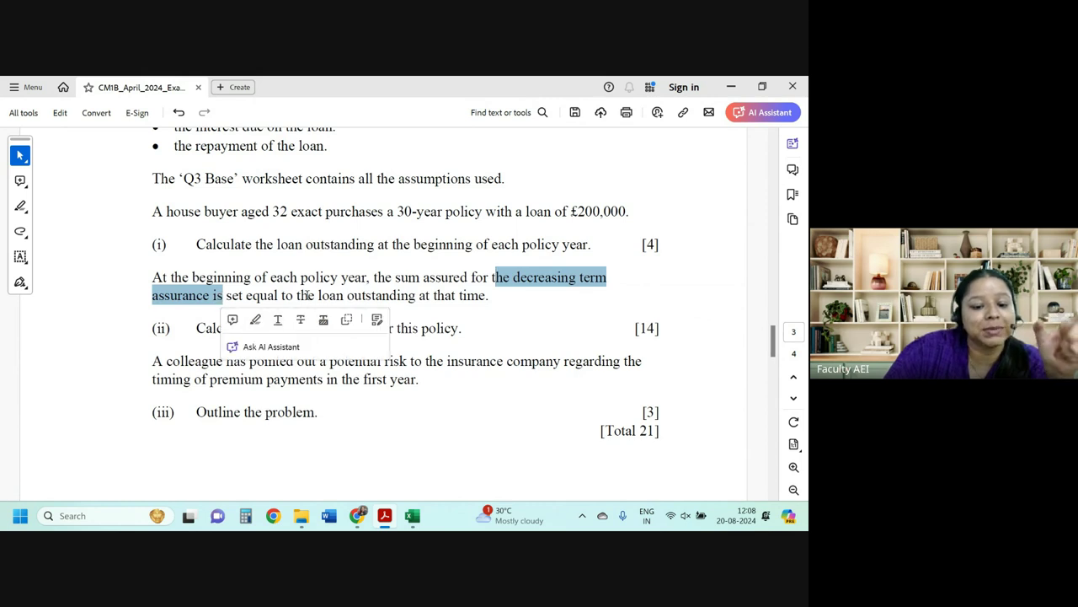
left_click_drag(316, 295, 428, 296)
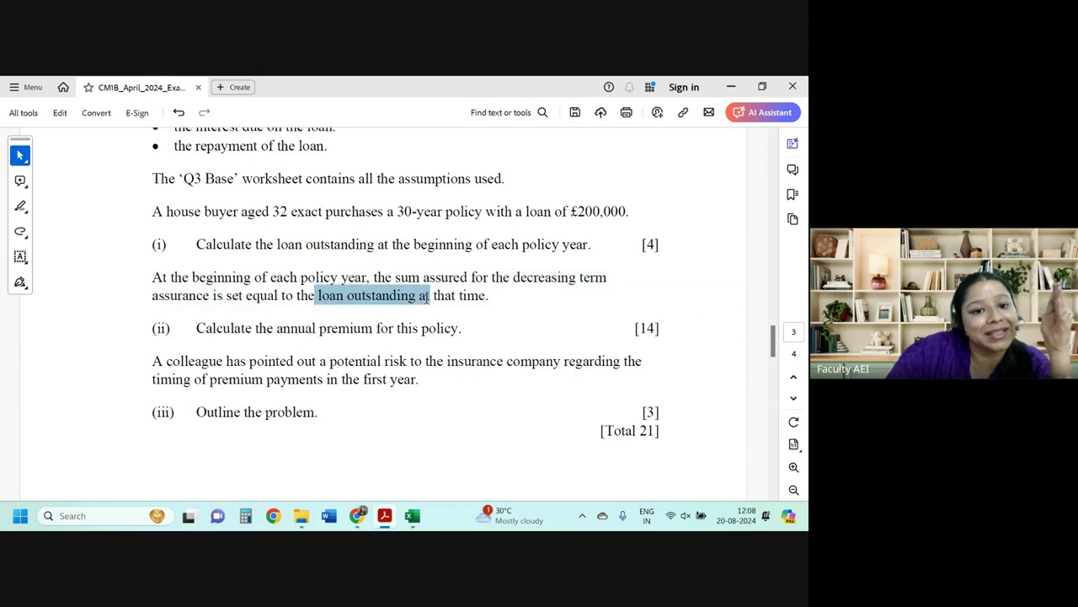
Back in Excel, inspect cell B10's =F9 formula carrying the closing balance forward.
key("alt+Tab")
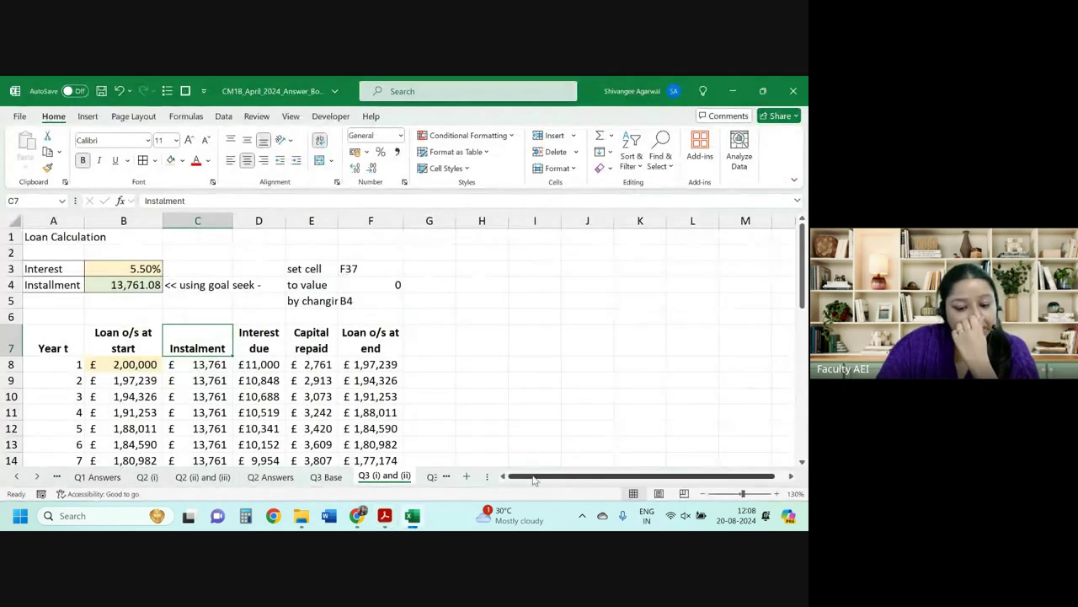
scroll(278, 404, "down", 2)
scroll(242, 395, "up", 2)
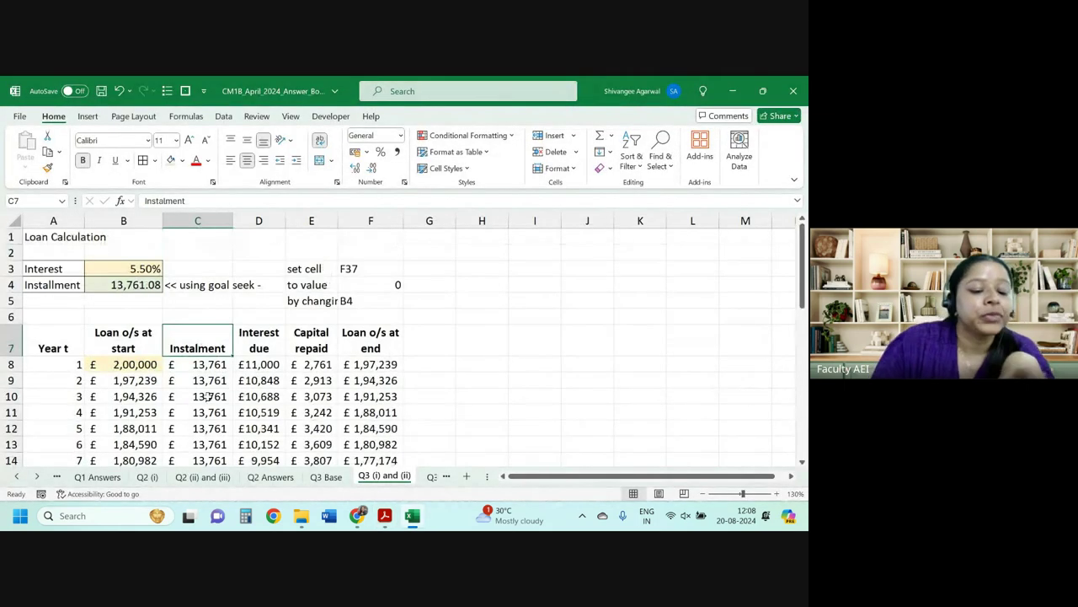
left_click(122, 399)
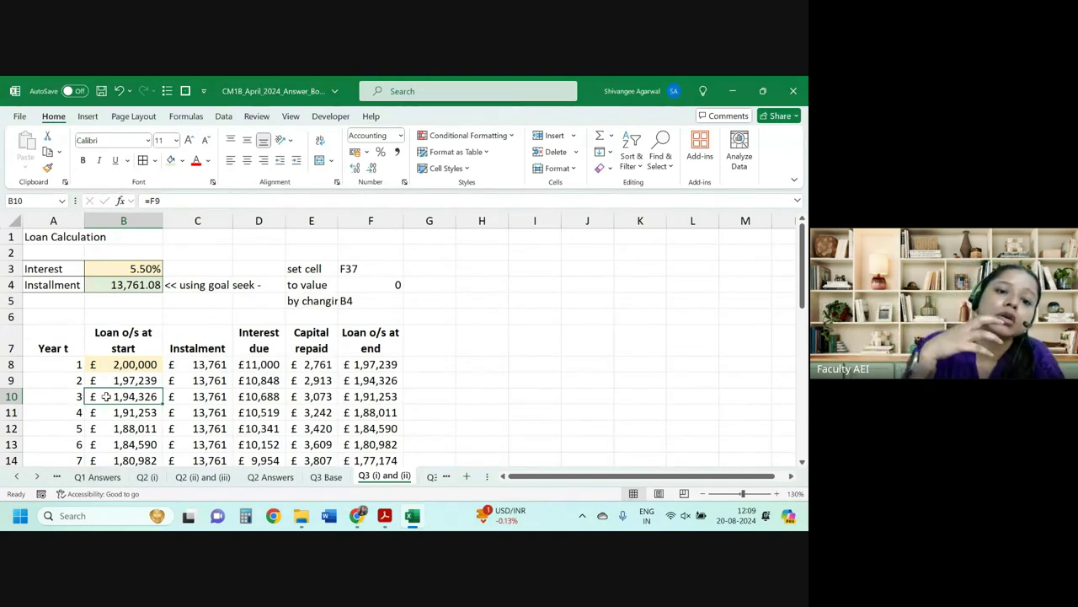
key("alt+Tab")
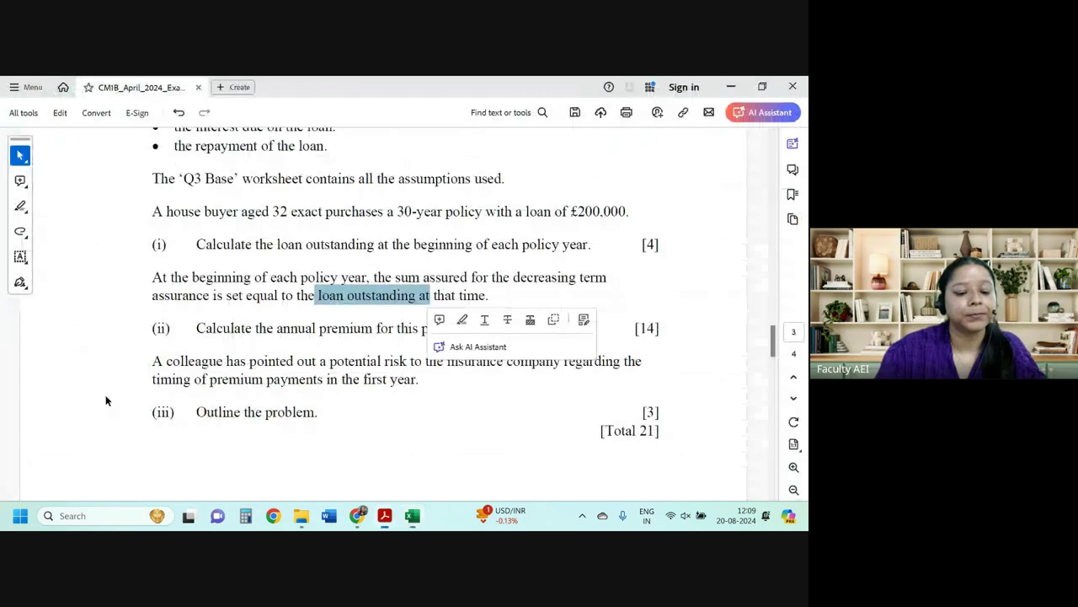
left_click(142, 386)
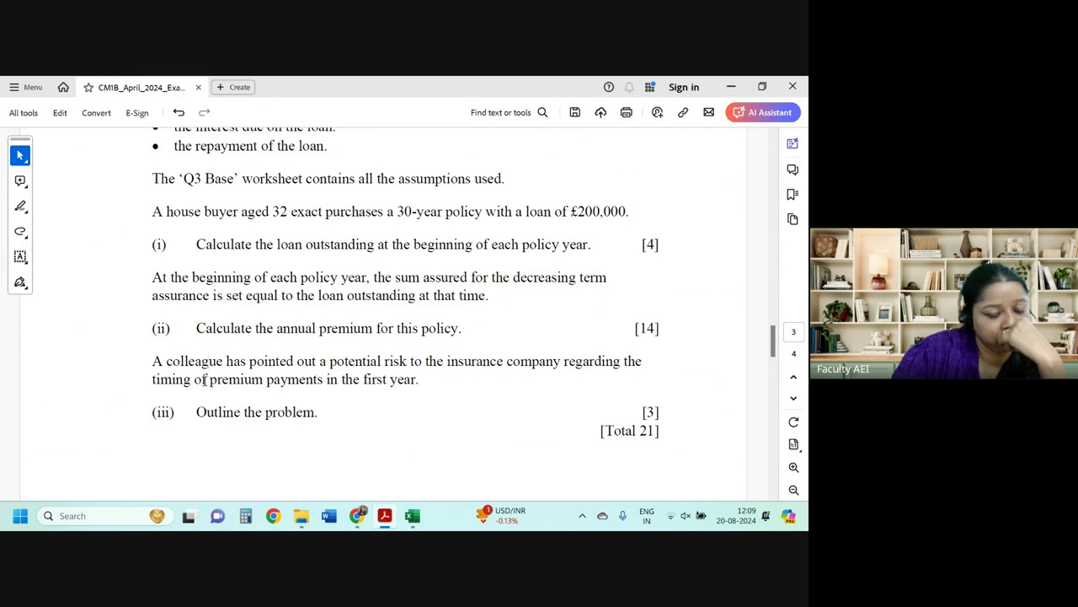
scroll(268, 343, "up", 2)
scroll(269, 344, "up", 1)
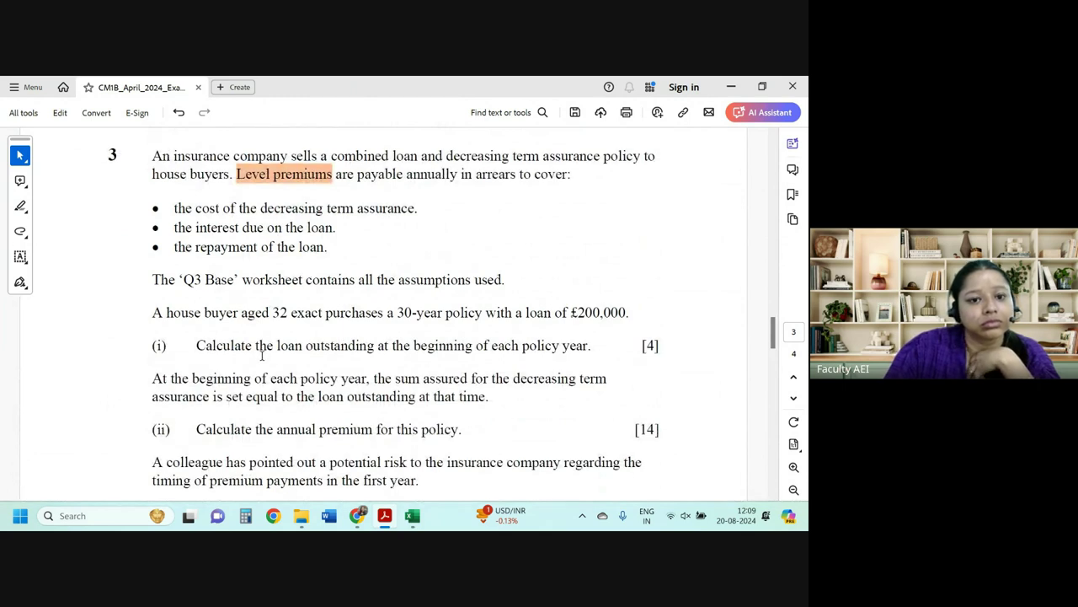
scroll(261, 355, "down", 2)
scroll(261, 357, "down", 1)
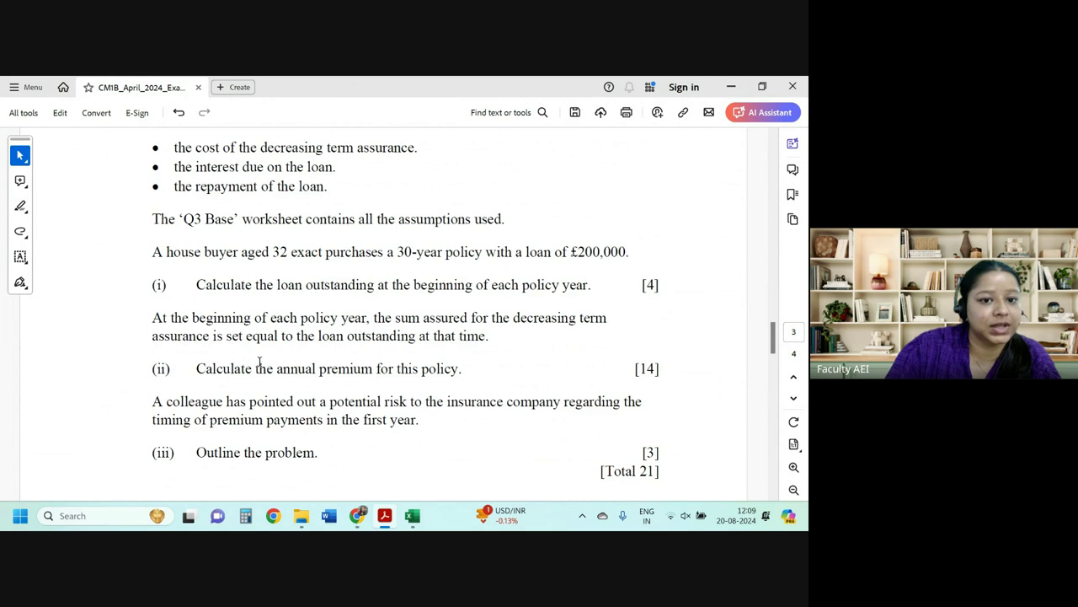
scroll(268, 360, "up", 2)
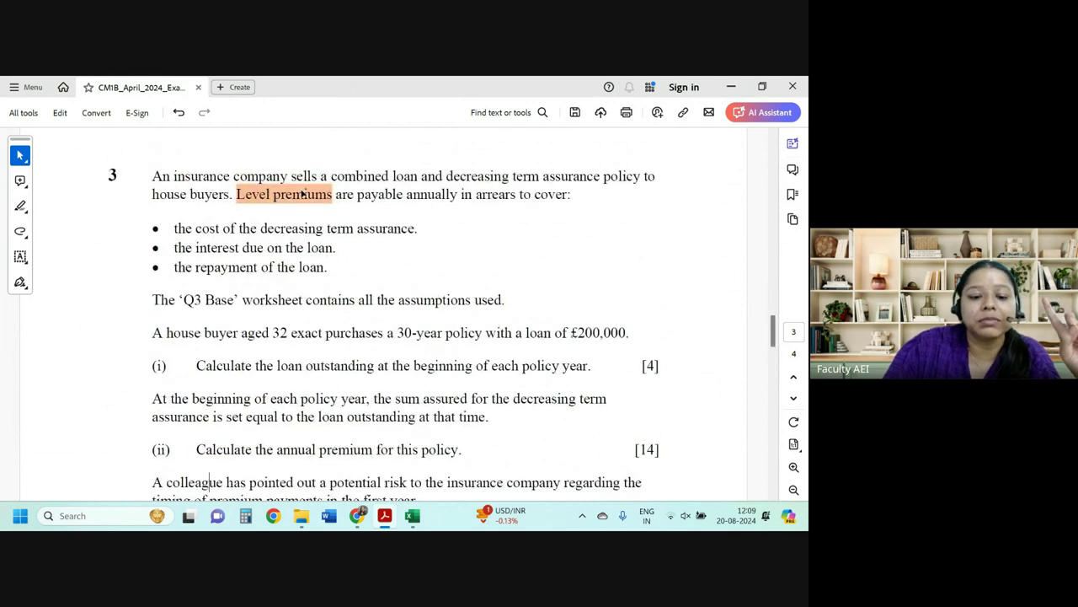
left_click_drag(407, 194, 514, 193)
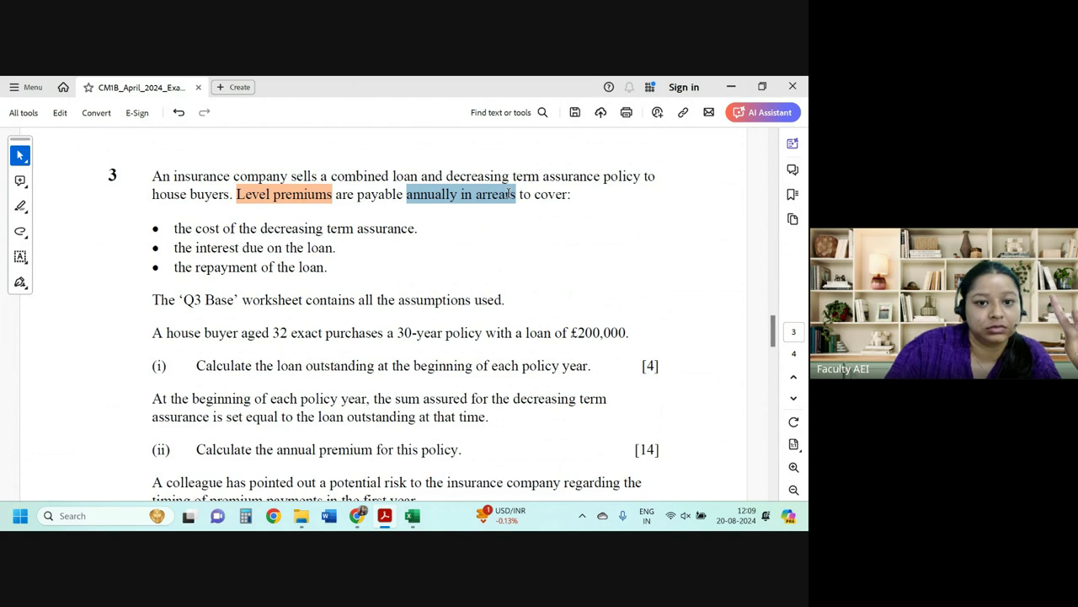
scroll(423, 305, "down", 2)
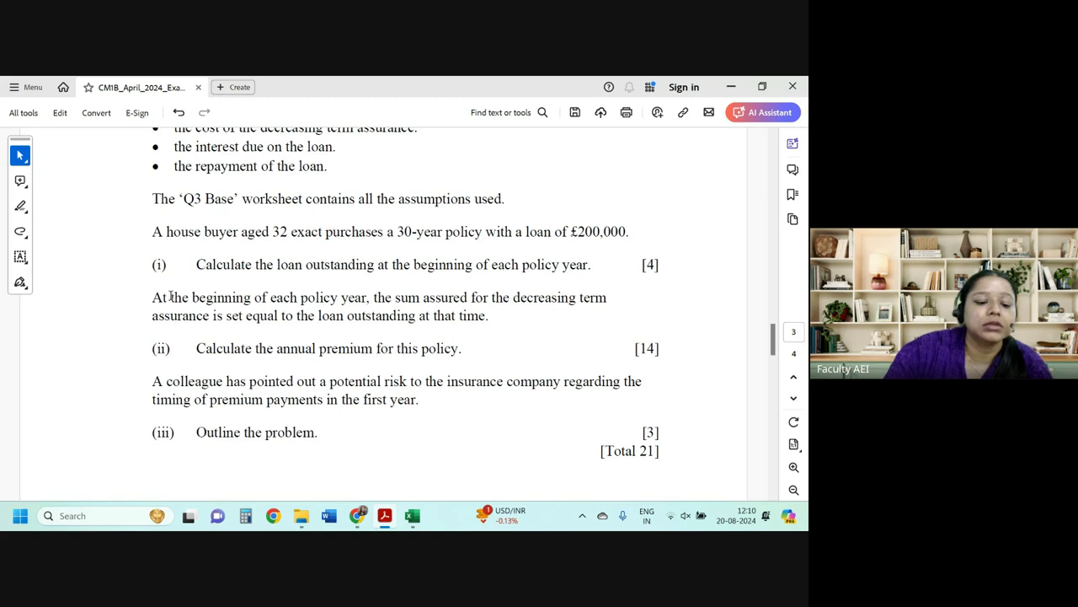
double_click(224, 348)
double_click(299, 348)
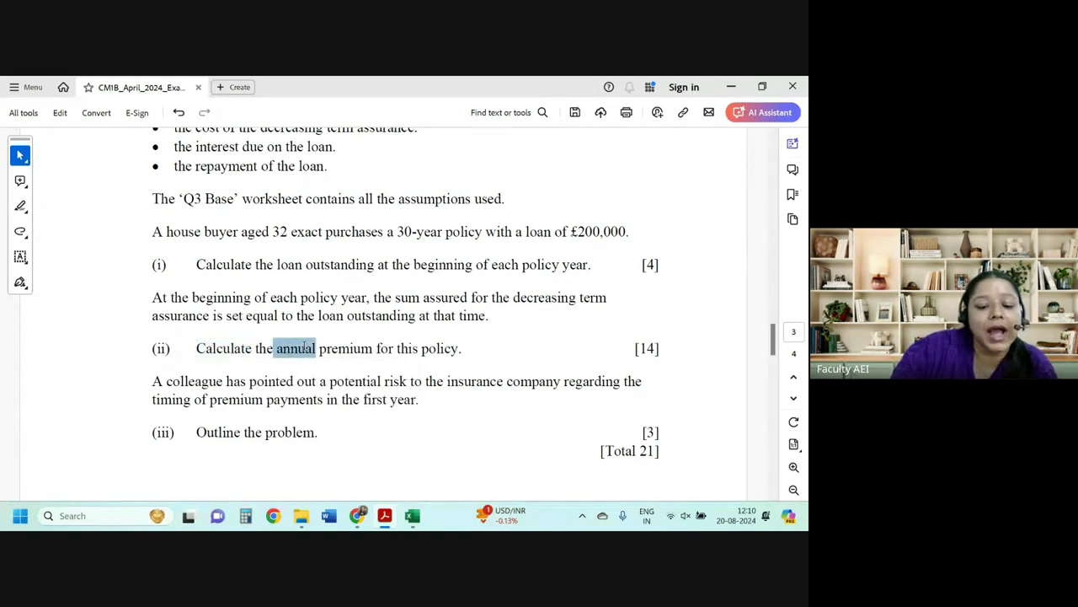
left_click_drag(305, 348, 457, 348)
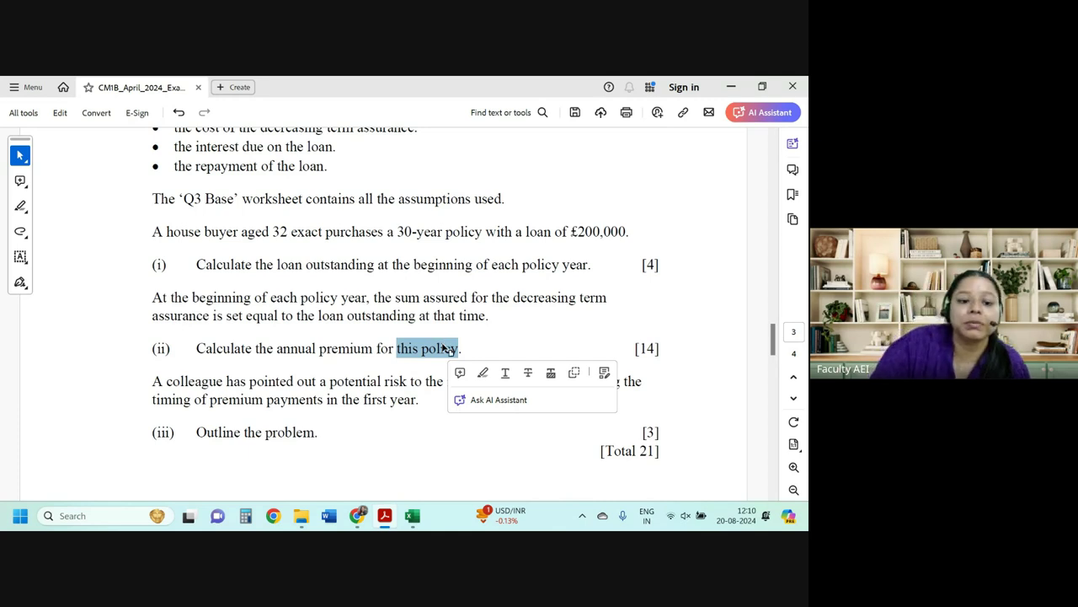
scroll(444, 348, "up", 2)
scroll(398, 248, "up", 1)
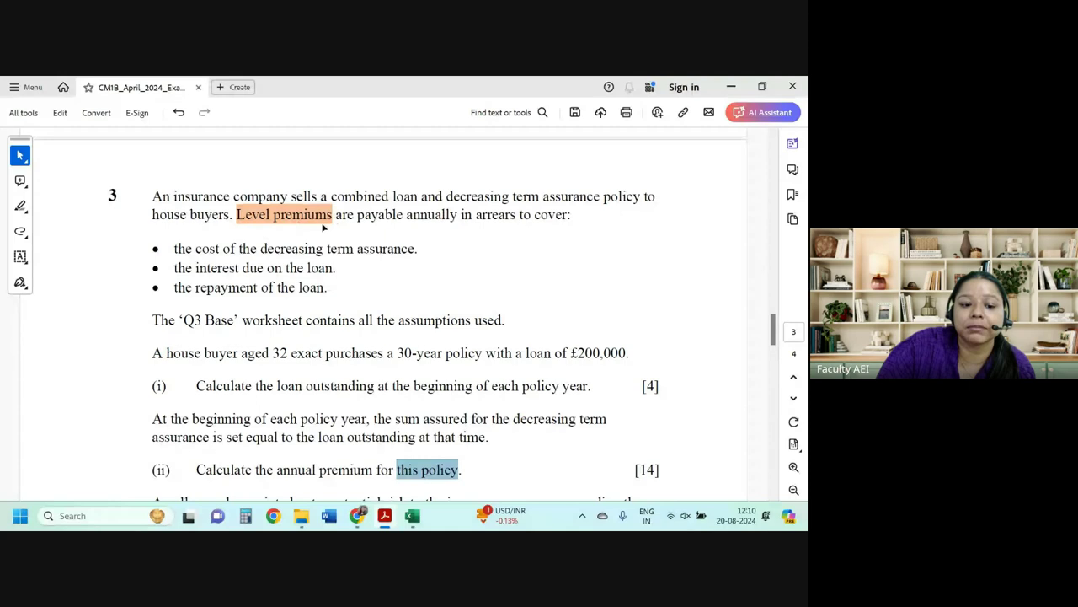
left_click_drag(199, 250, 405, 242)
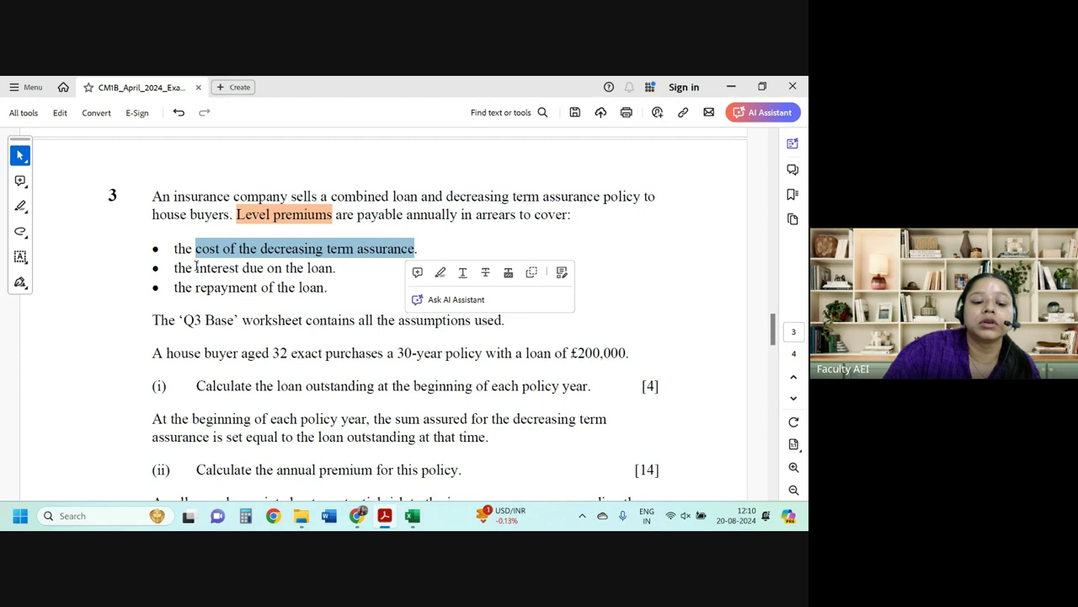
left_click_drag(196, 268, 305, 268)
left_click_drag(196, 289, 324, 289)
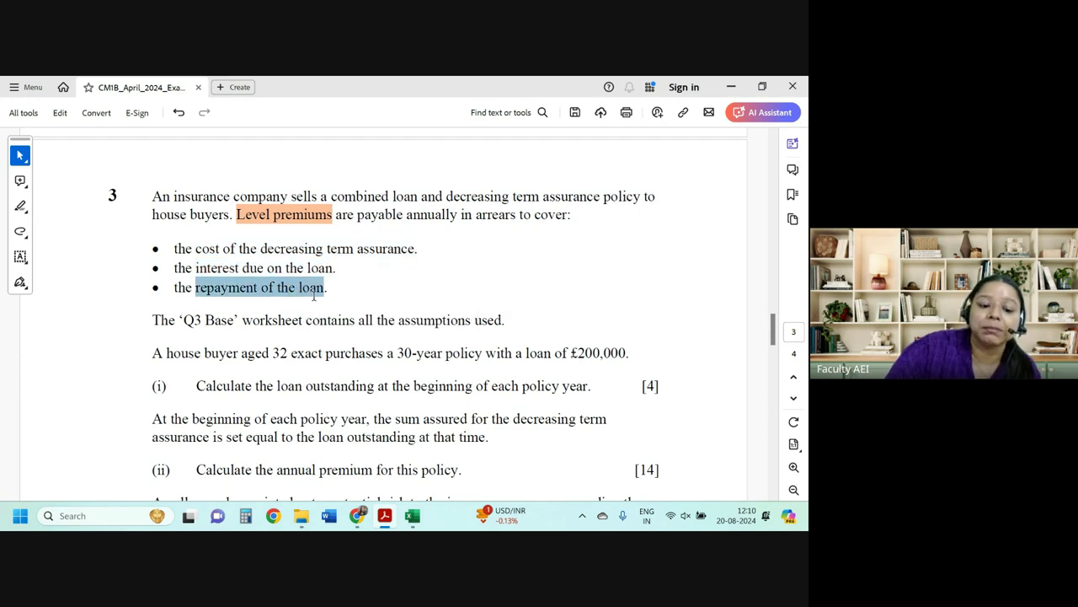
left_click_drag(195, 268, 314, 289)
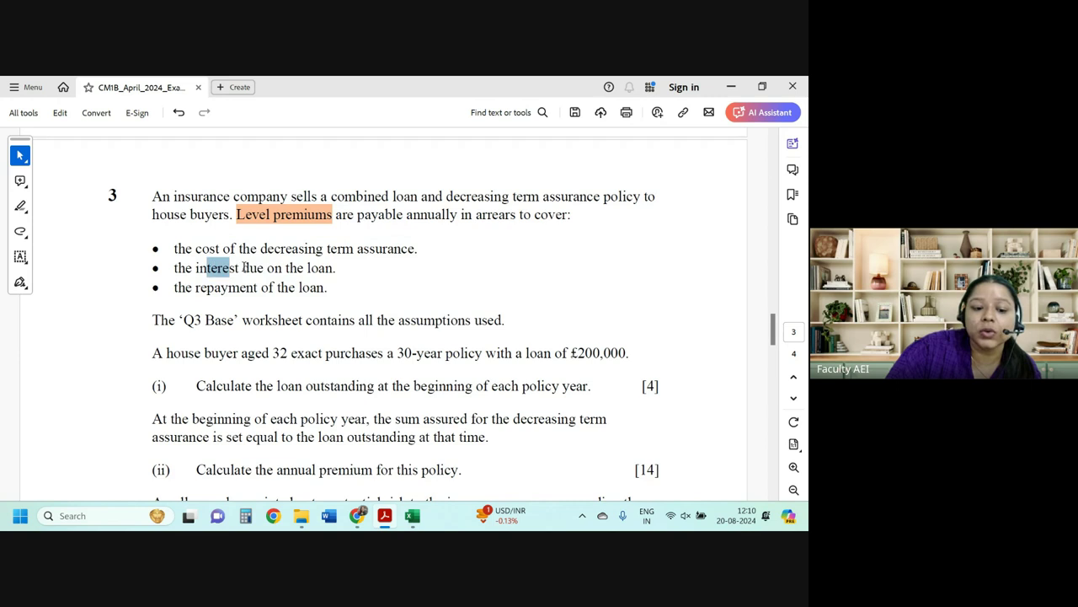
left_click_drag(317, 288, 317, 287)
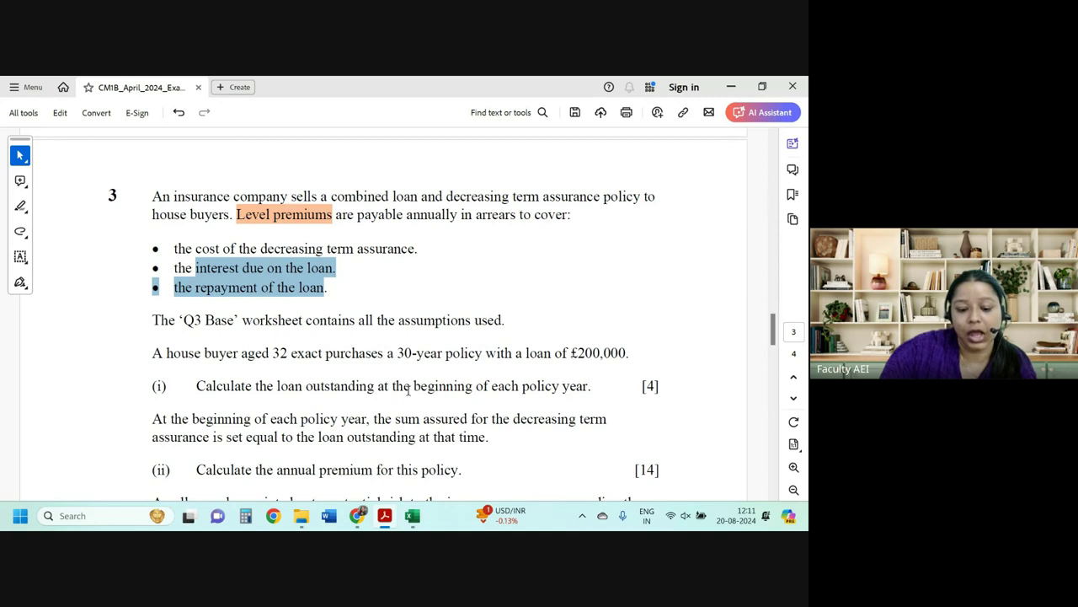
Look over the workbook's question sheets, then return to the Q3 (i) and (ii) loan table.
left_click(412, 523)
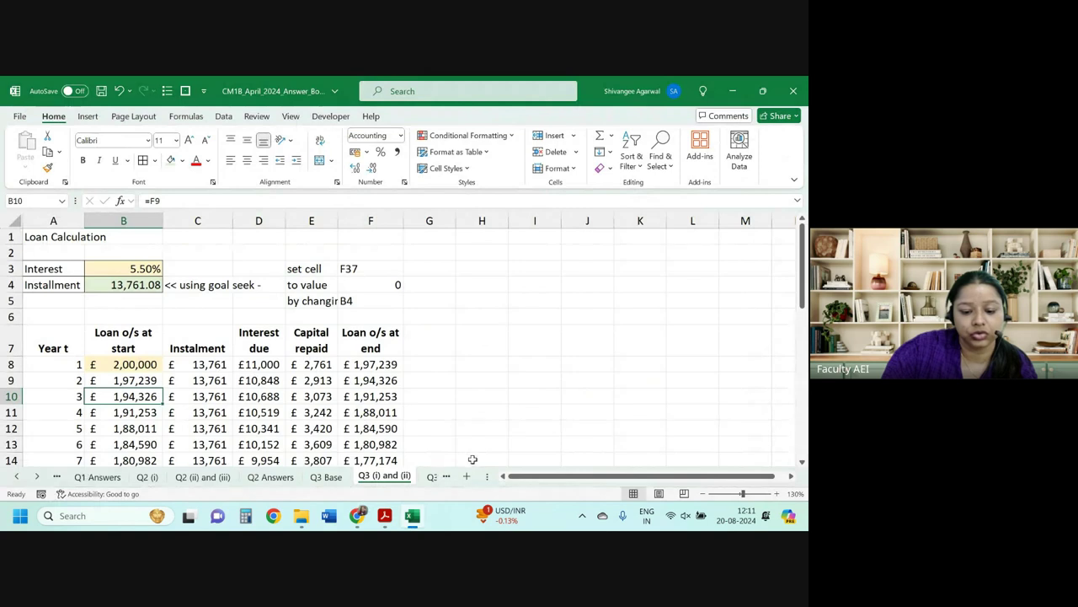
left_click(469, 374)
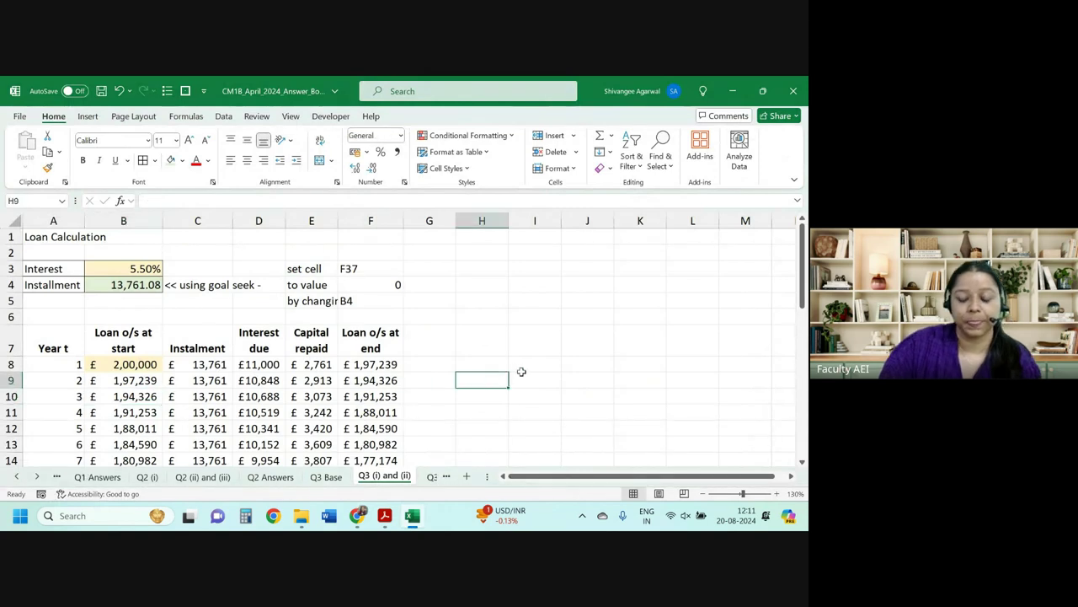
key("Right")
key("Right")
key("Right")
key("Right")
key("Right")
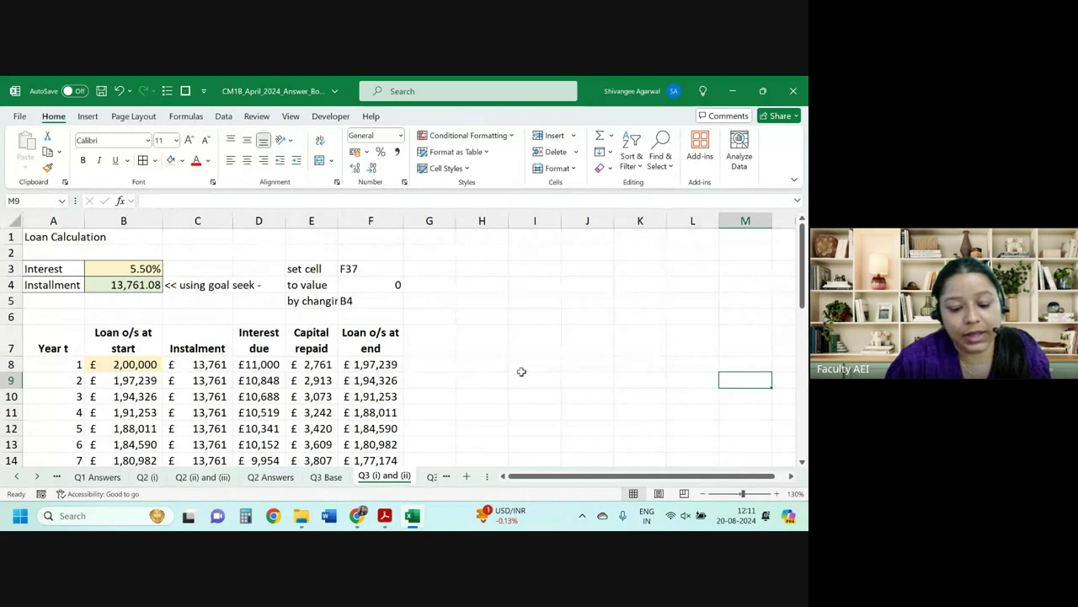
left_click(429, 477)
left_click(322, 477)
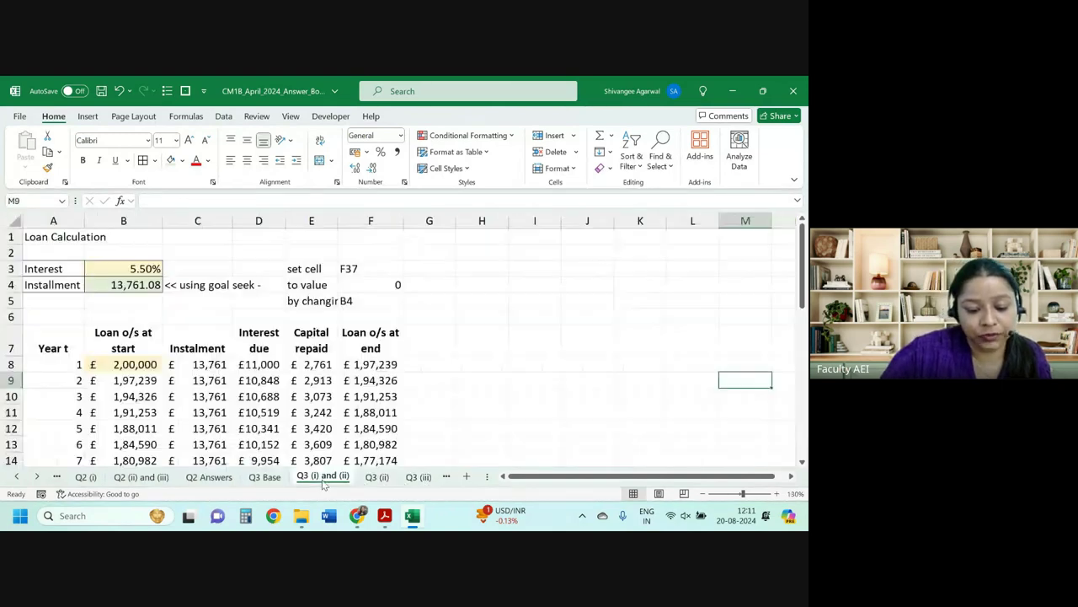
left_click(371, 477)
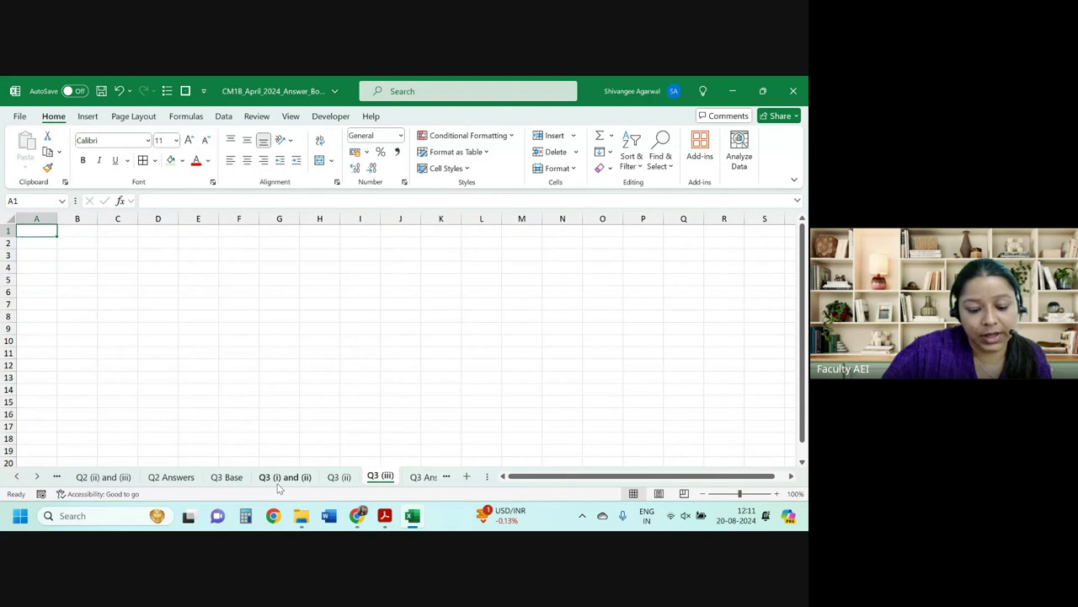
left_click(285, 477)
left_click(337, 477)
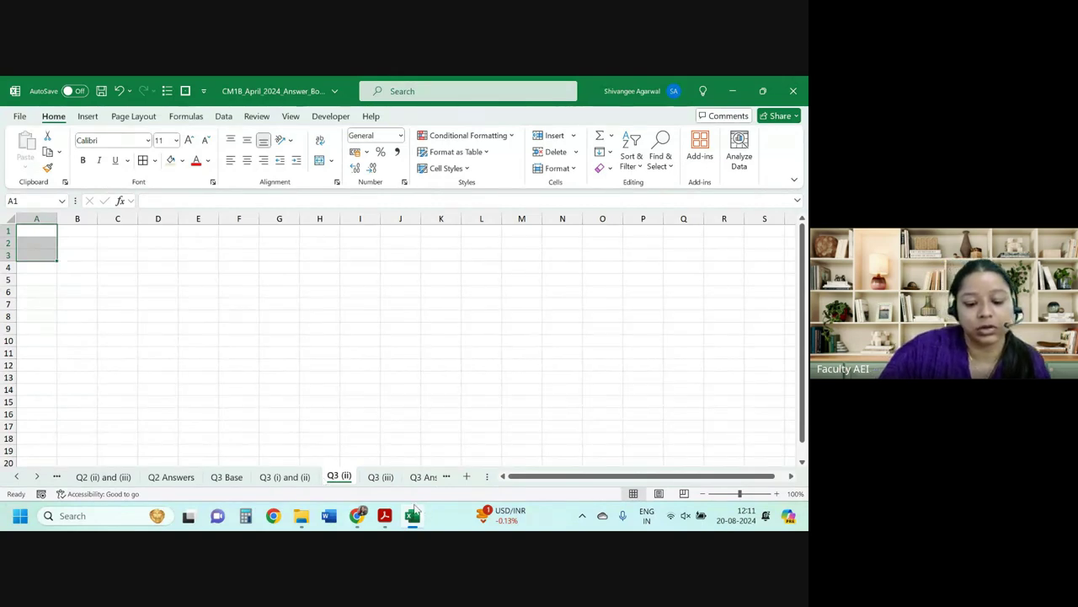
key("ctrl+Page_Up")
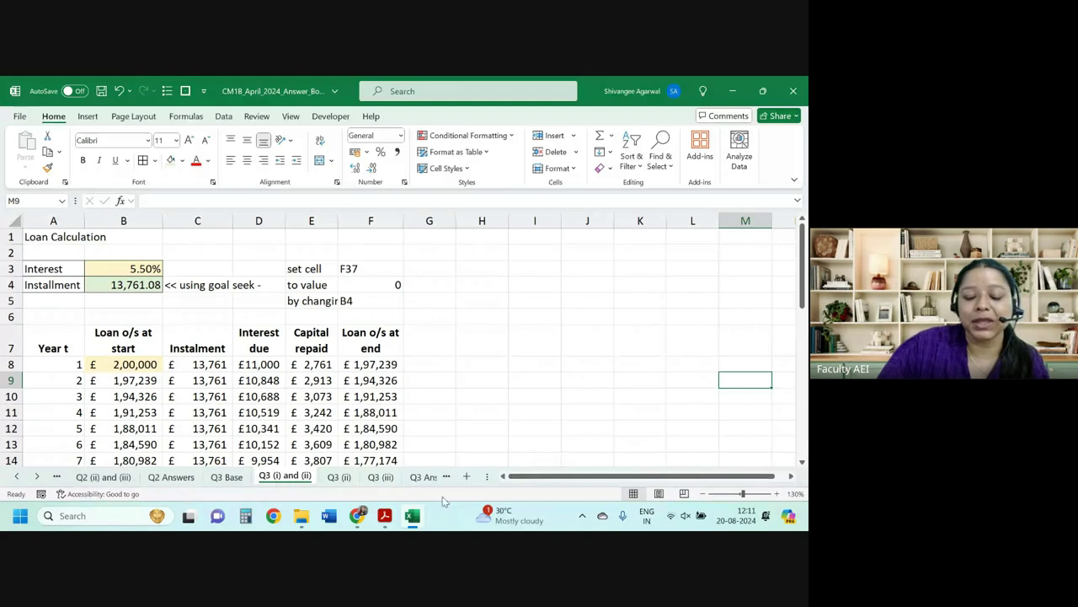
Enter the heading Age in H7 beside the loan table.
left_click(483, 367)
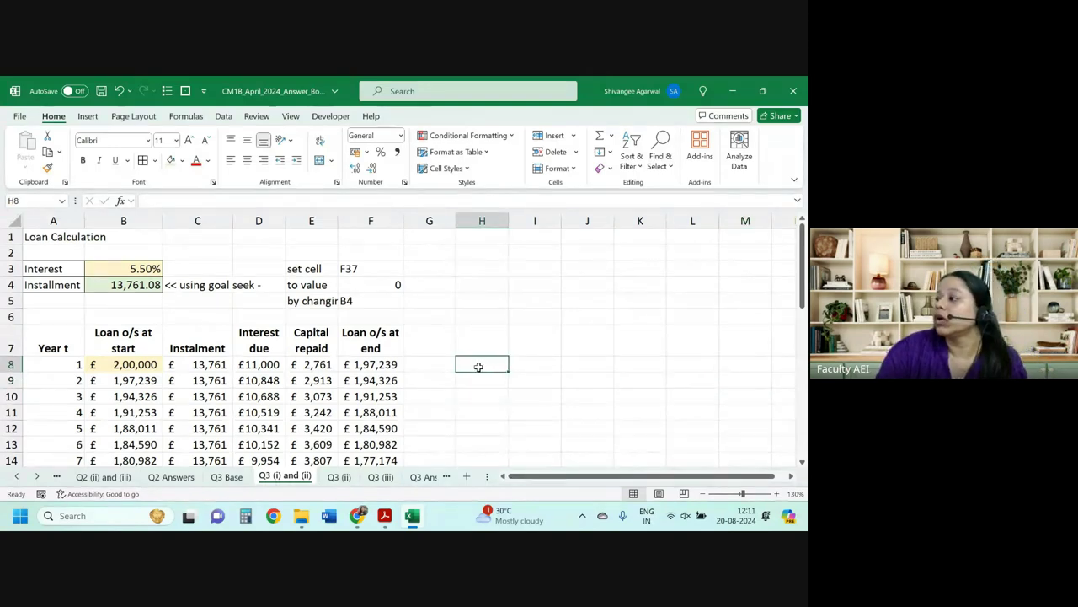
left_click(479, 337)
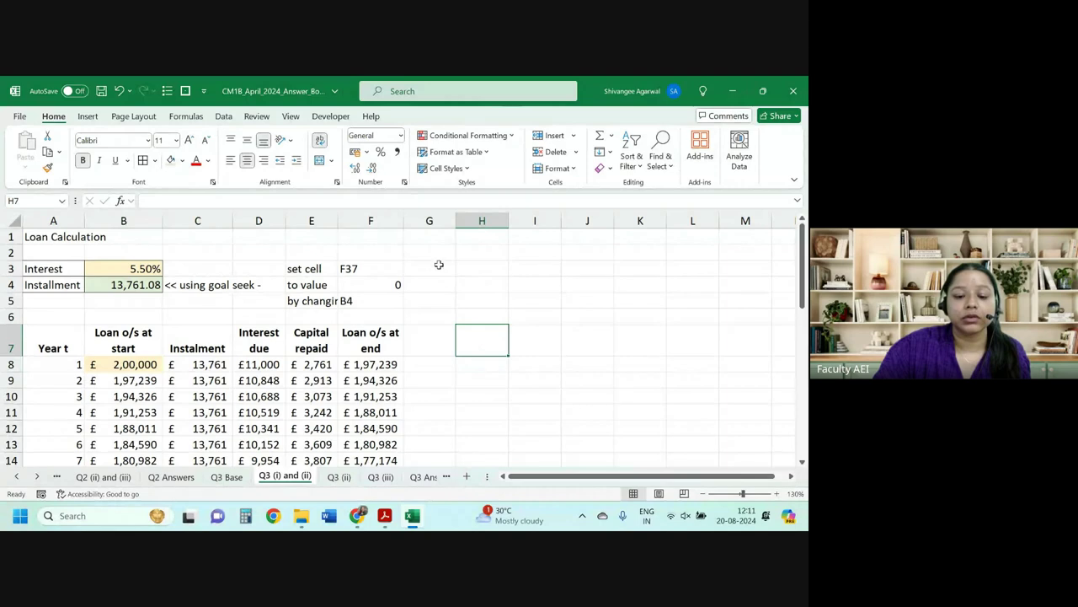
type("Age")
key("Return")
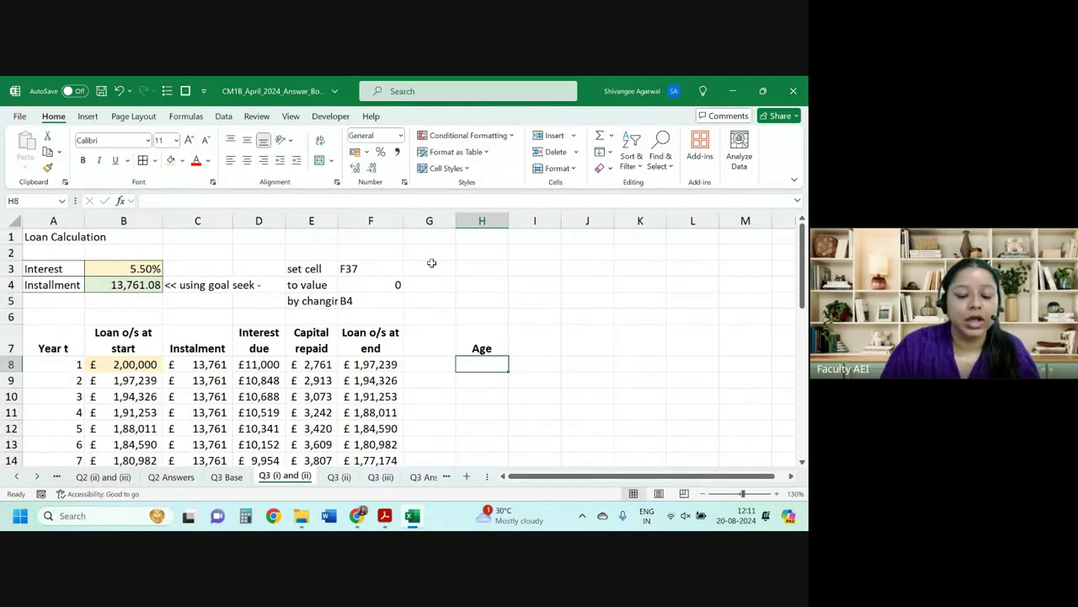
Review Q3 Base's +5 years mortality adjustment in G9 and the table's dx column, then return to Q3 (i) and (ii).
left_click(227, 477)
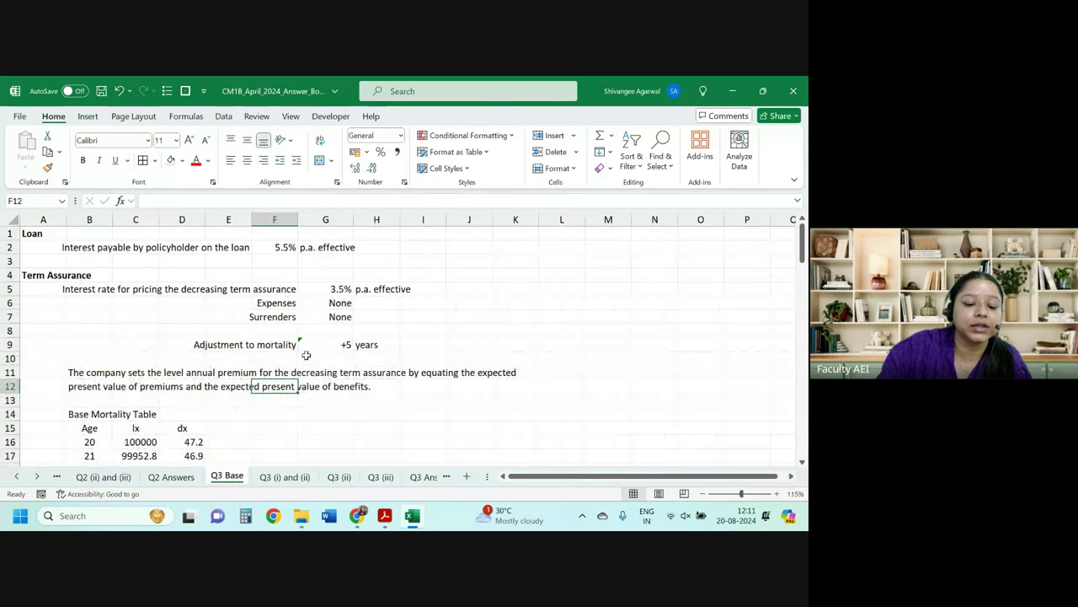
left_click_drag(215, 345, 439, 344)
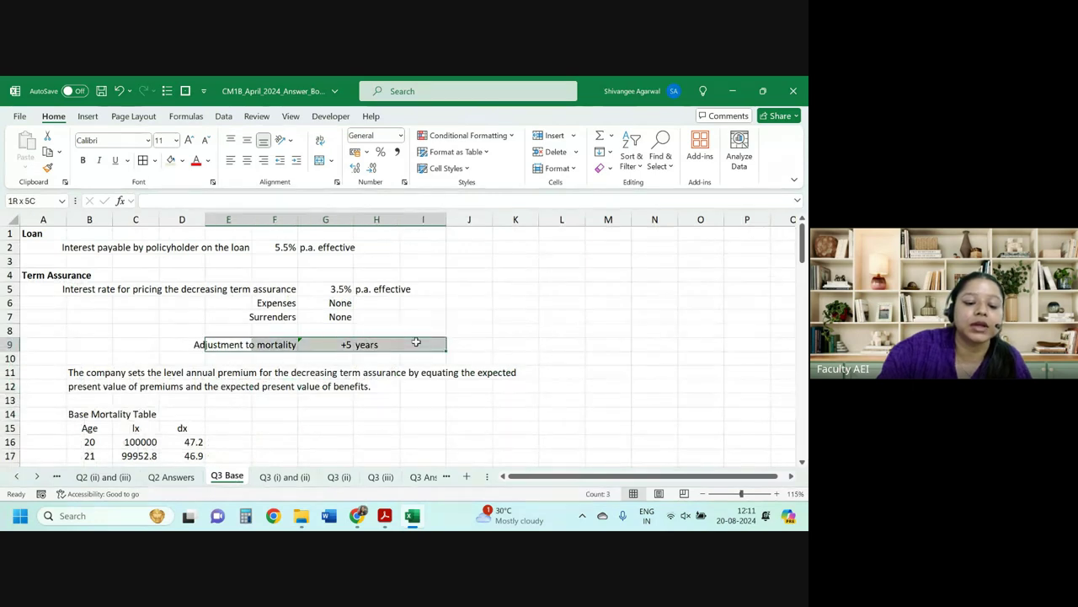
left_click(325, 345)
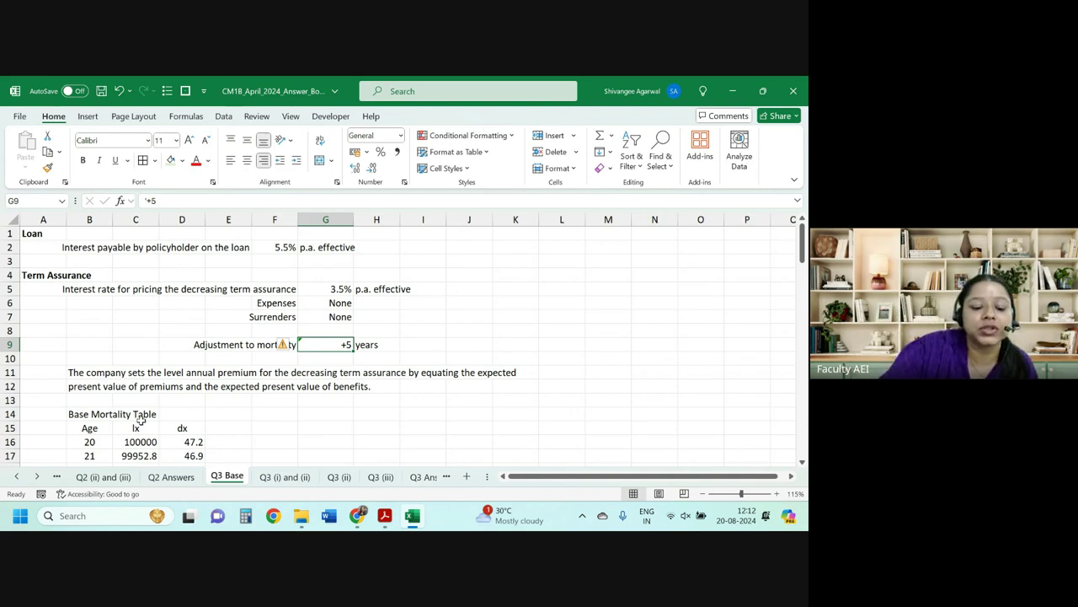
left_click_drag(184, 428, 199, 447)
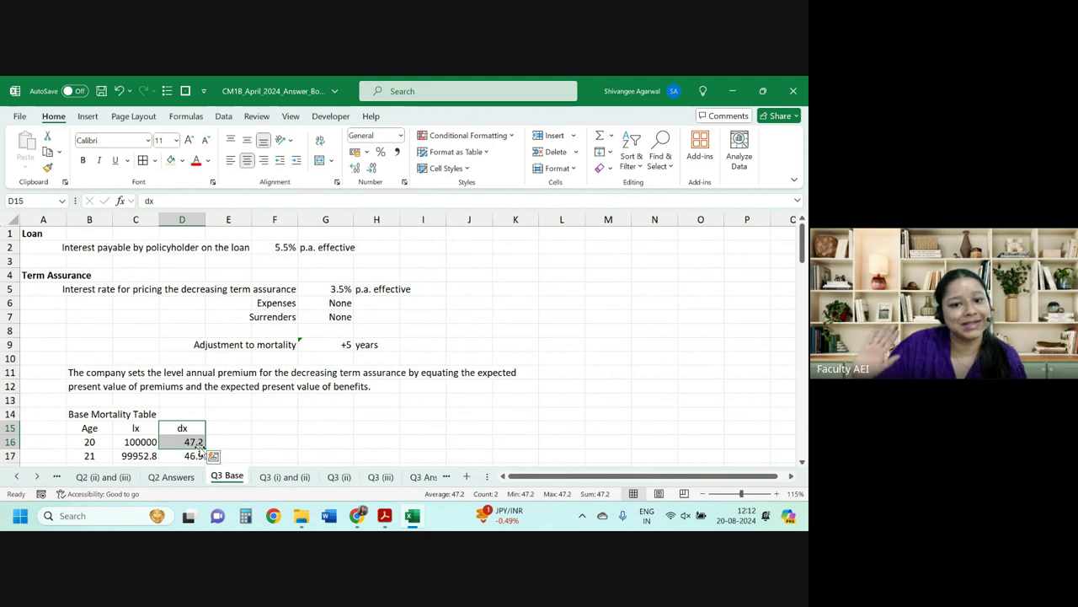
left_click(285, 477)
Head I7 'Age for mortality' and fill ages 32, 33 onward down column H.
left_click(521, 339)
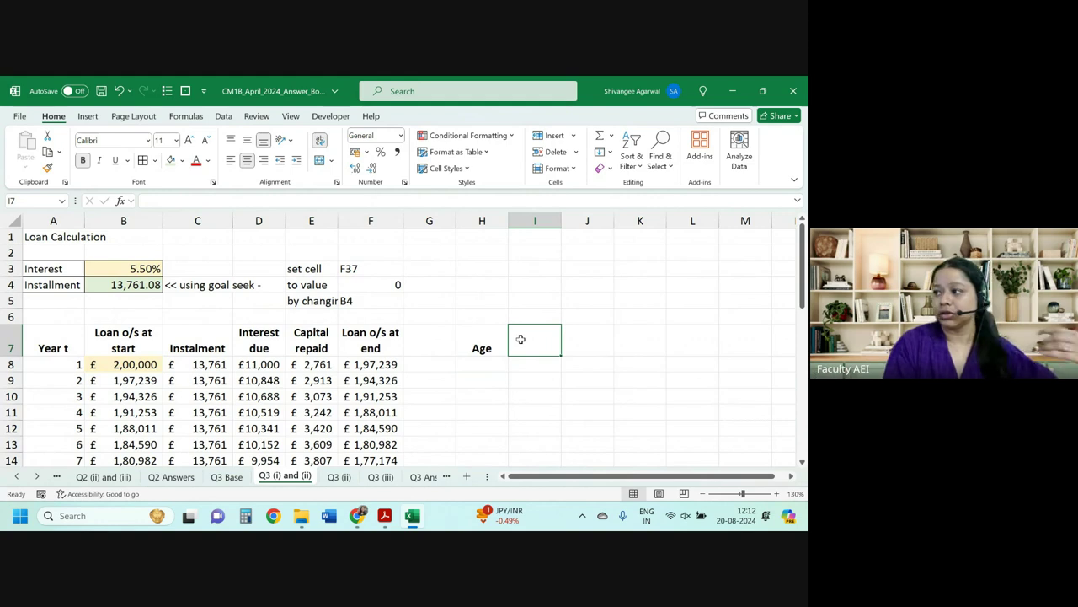
type("Age")
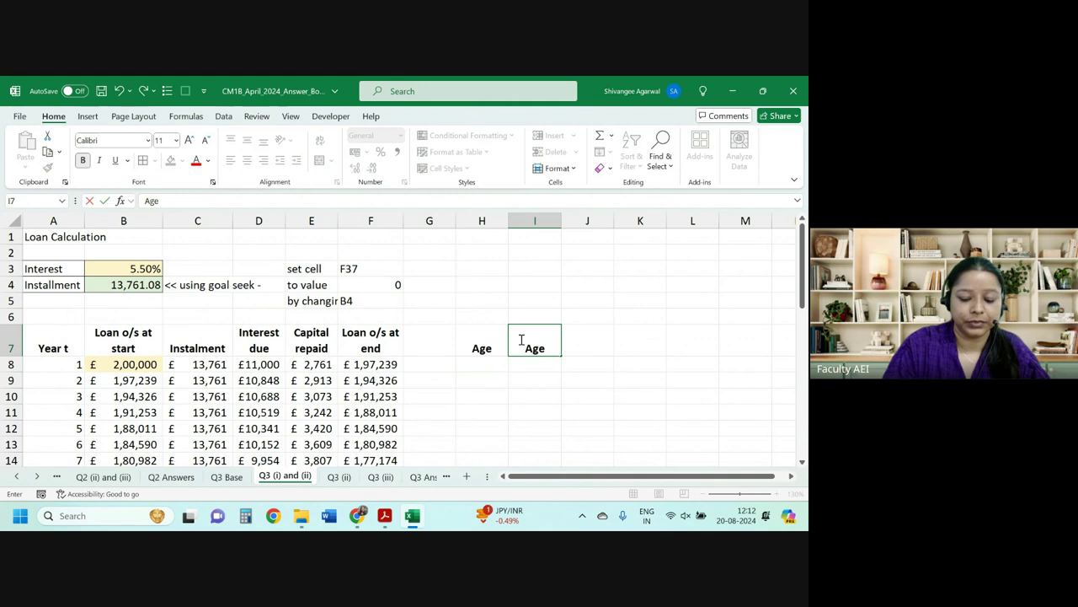
type(" for mortalit")
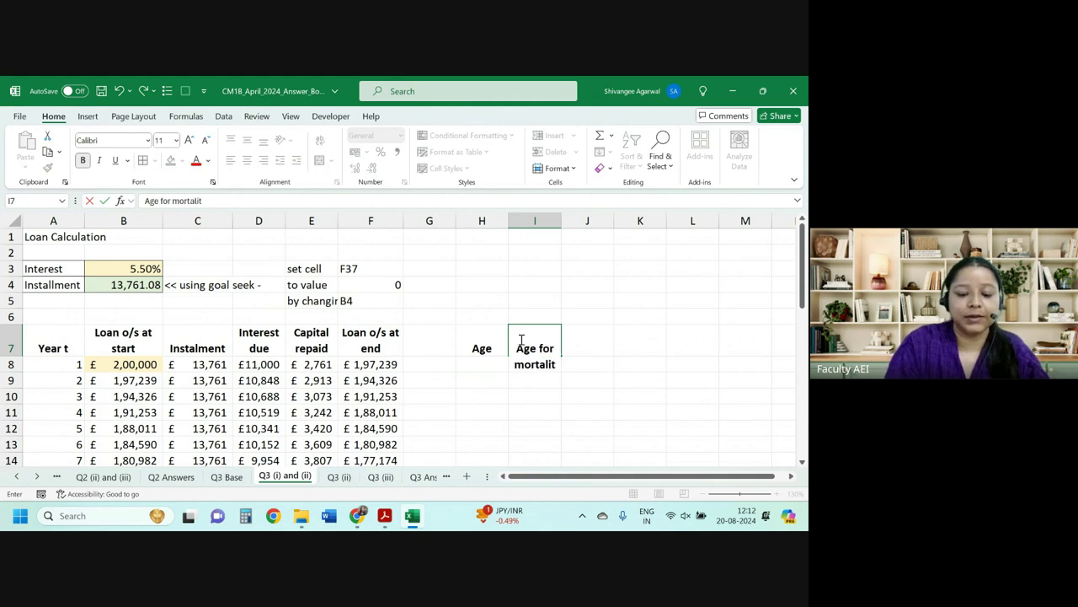
type("y")
key("Return")
key("Left")
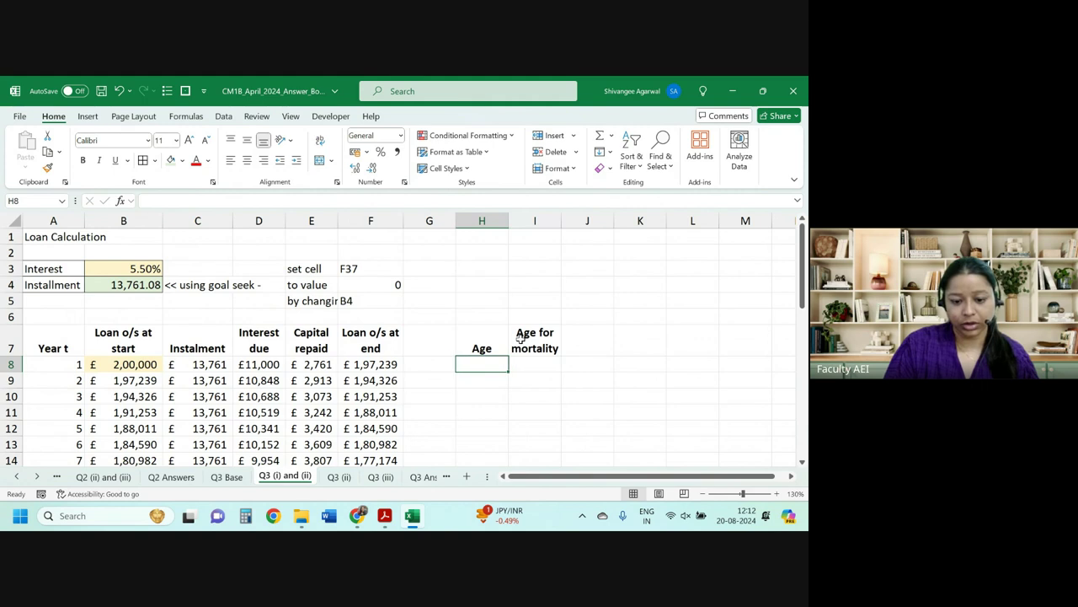
type("=")
key("Escape")
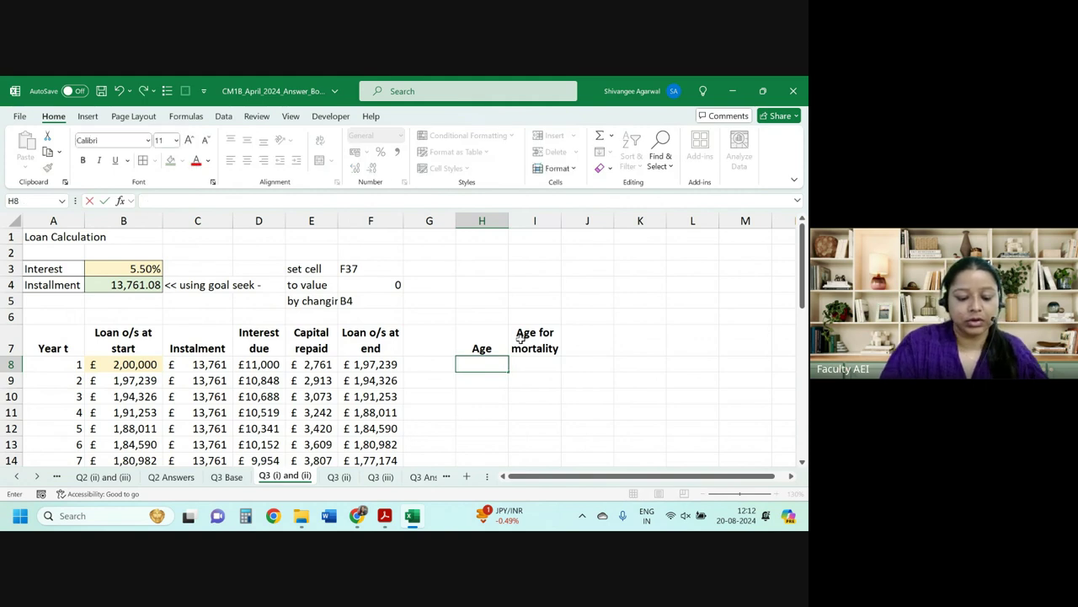
type("32")
key("Return")
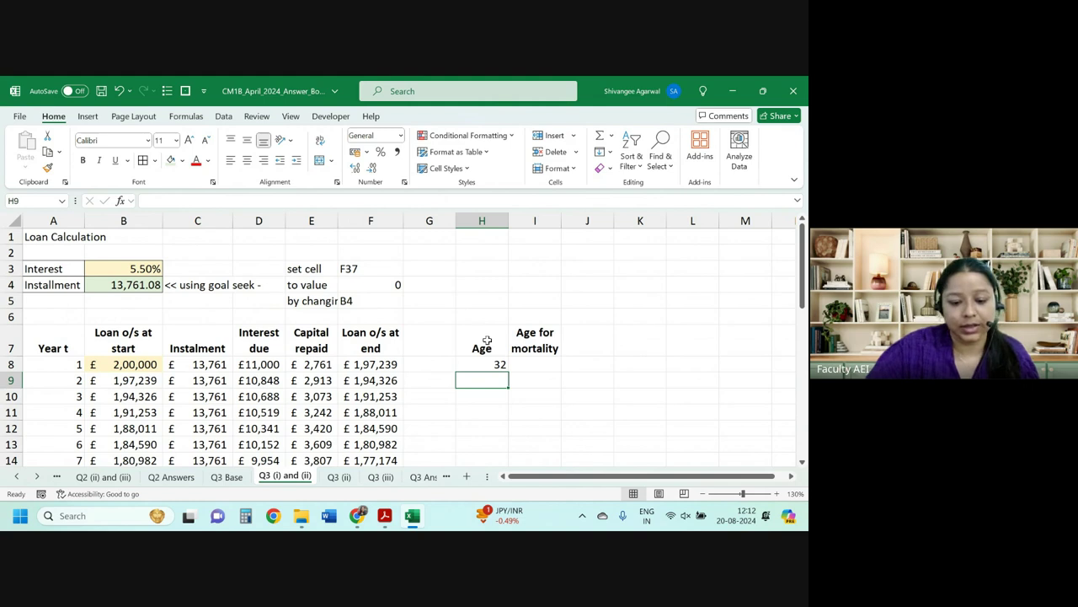
type("=")
type("3")
key("Return")
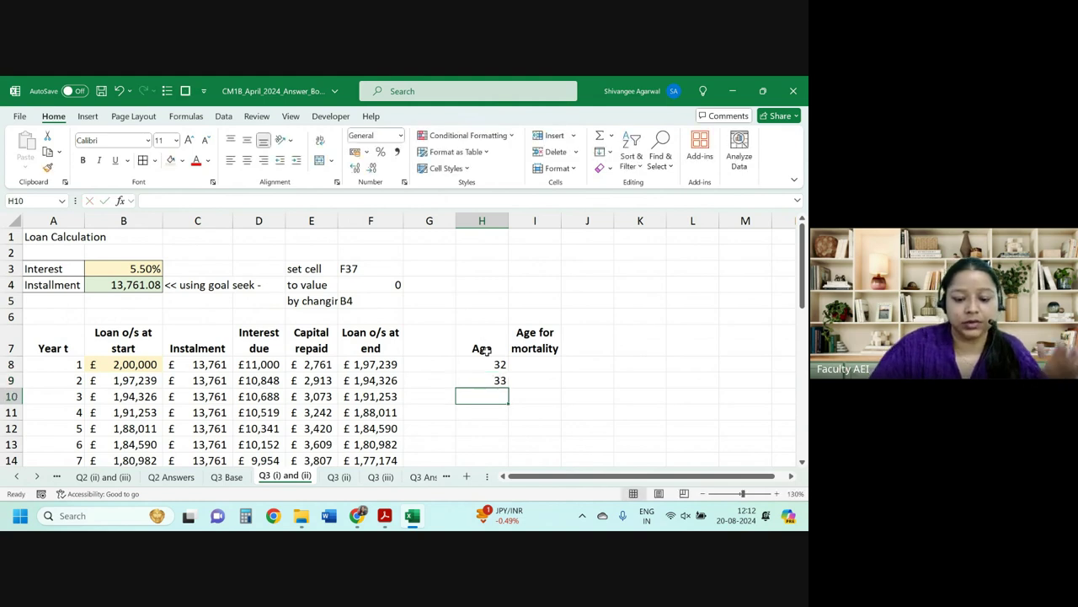
left_click_drag(489, 364, 493, 464)
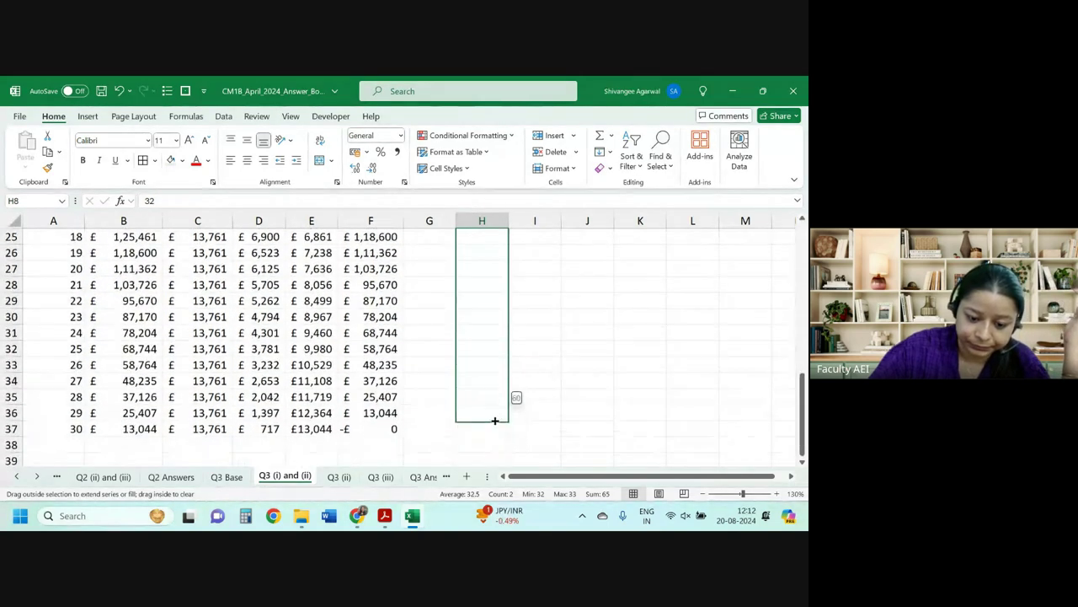
left_click_drag(493, 464, 495, 429)
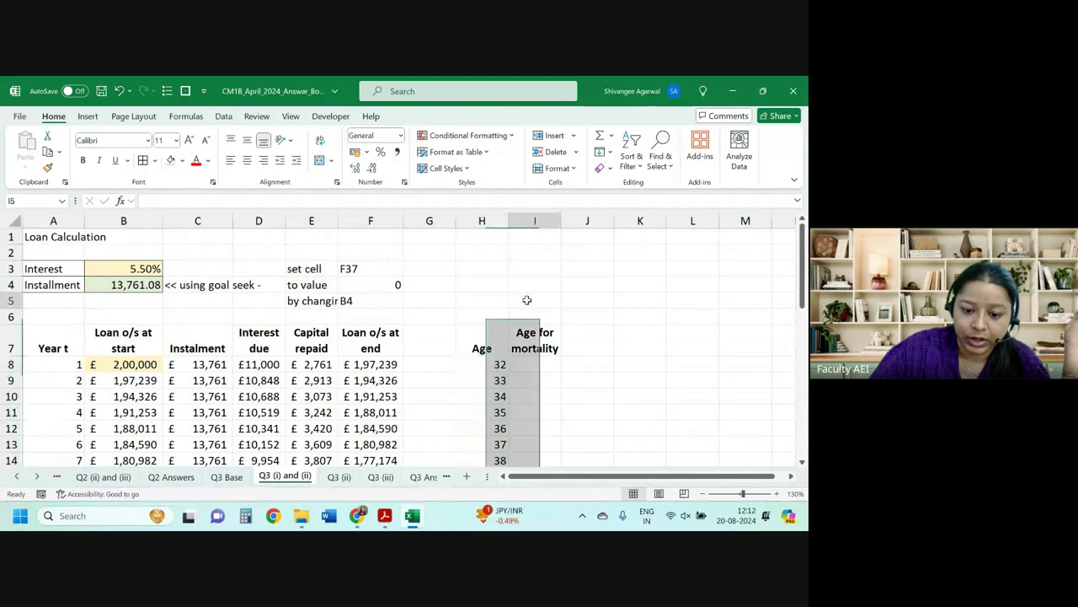
Put a + sign in H5 and the adjustment 5 in I5, aligned side by side.
left_click(521, 299)
left_click(494, 290)
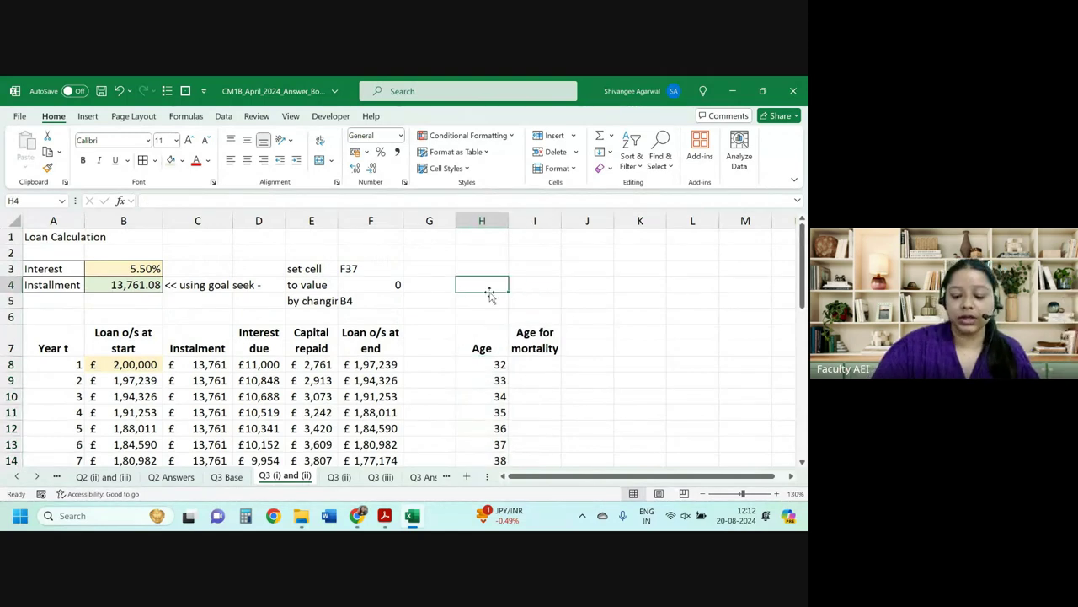
left_click(490, 295)
type("+")
key("Right")
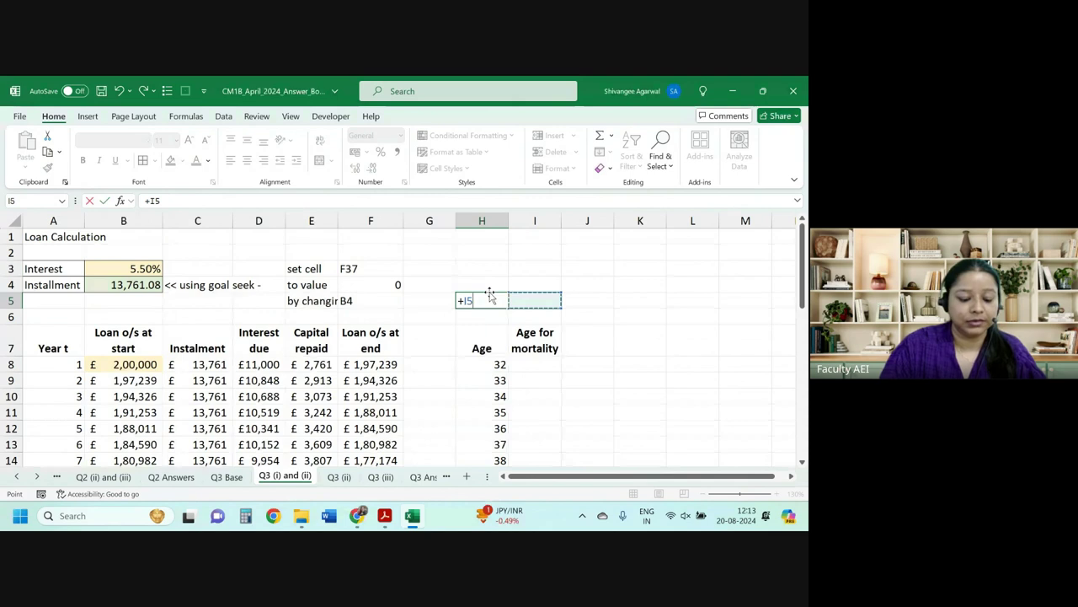
key("BackSpace")
key("BackSpace")
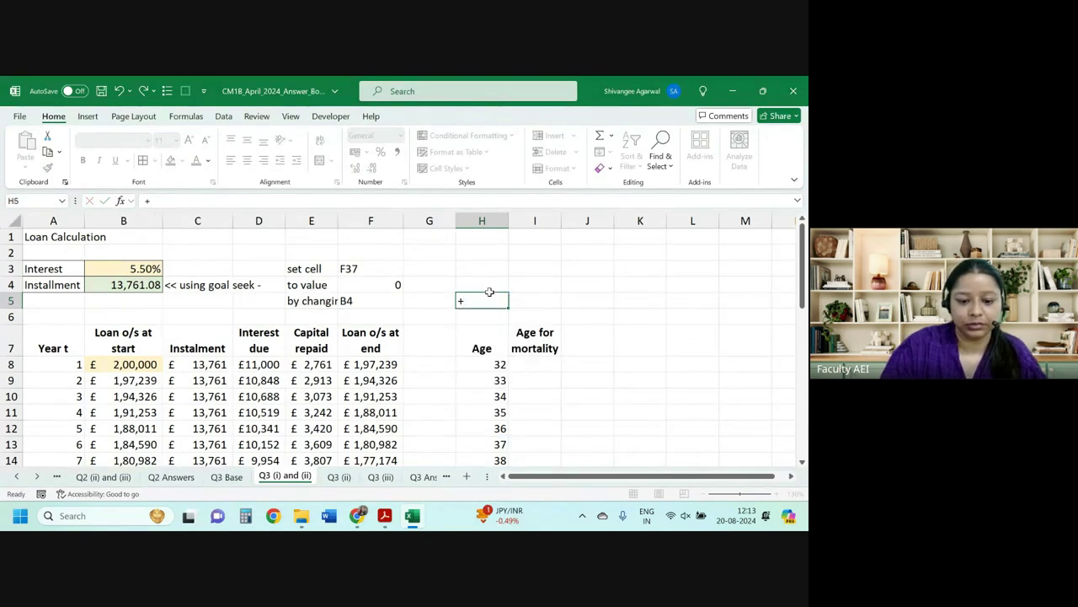
key("Return")
key("Up")
key("Right")
type("5")
key("Up")
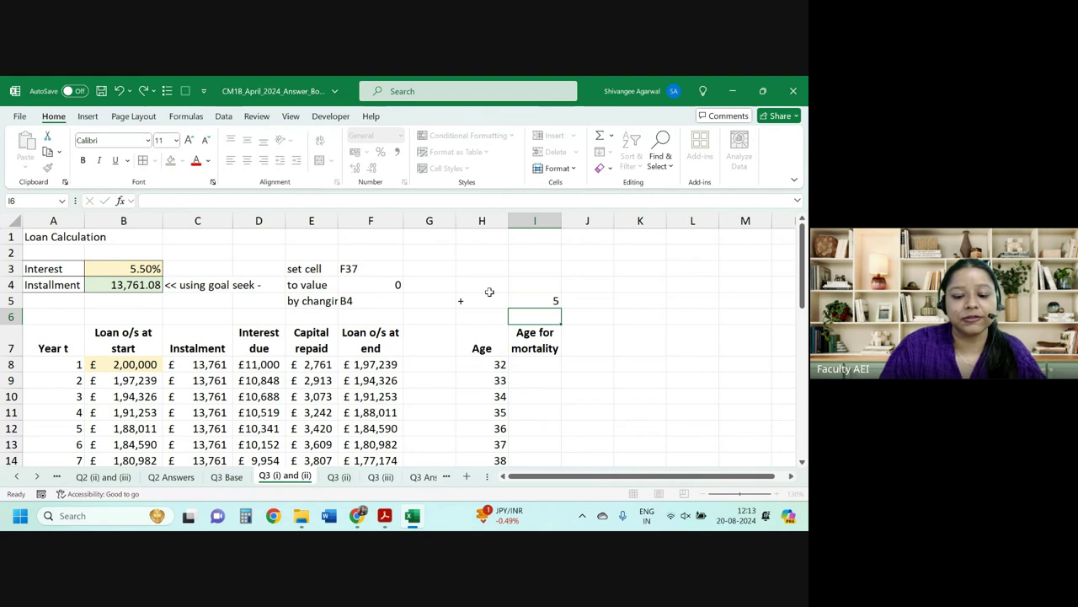
key("Left")
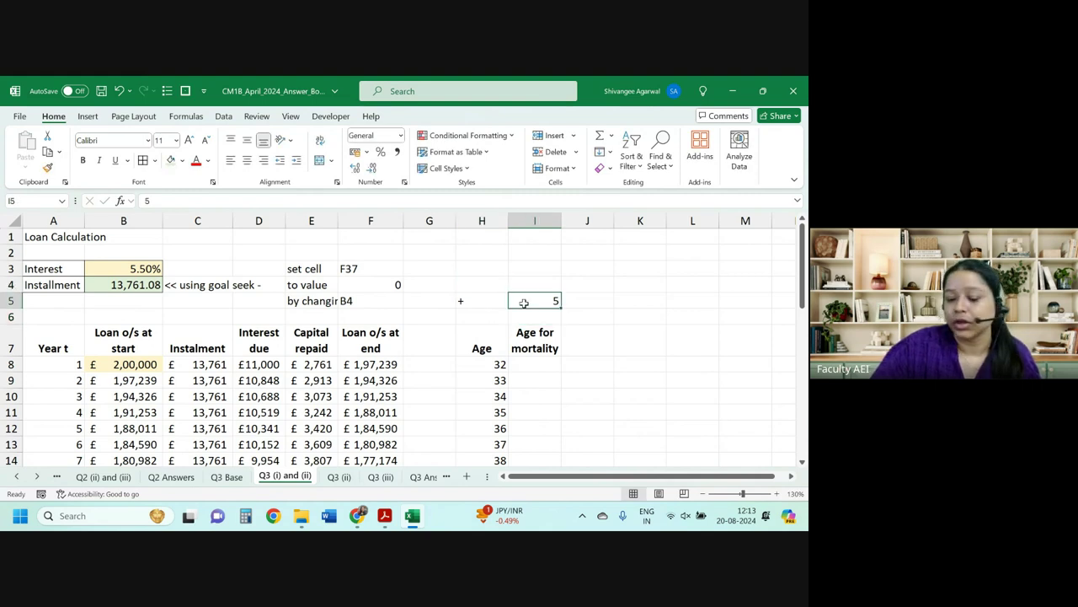
left_click(476, 301)
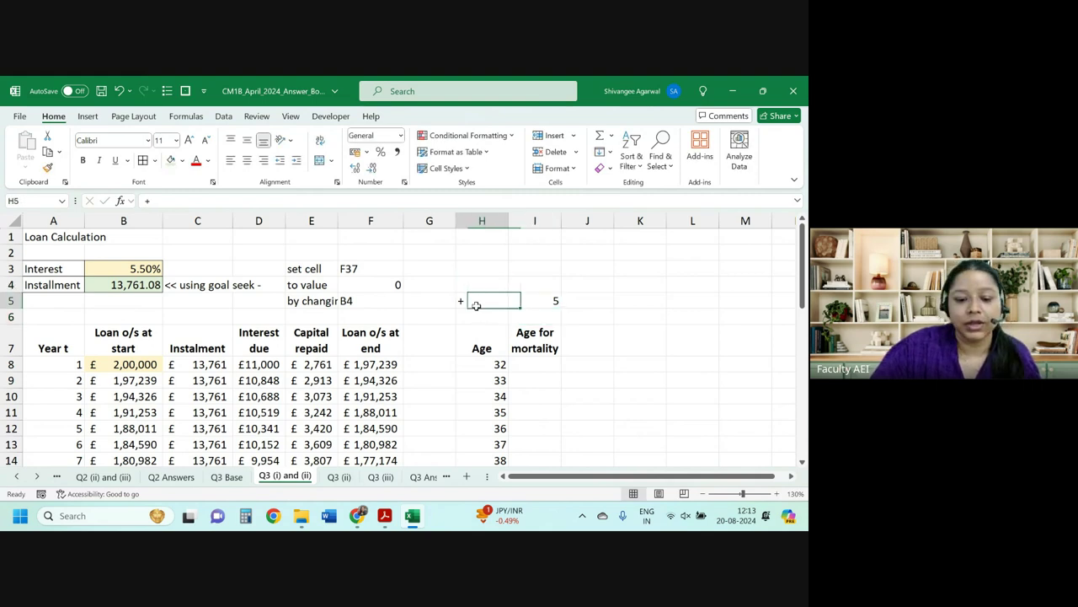
left_click(294, 164)
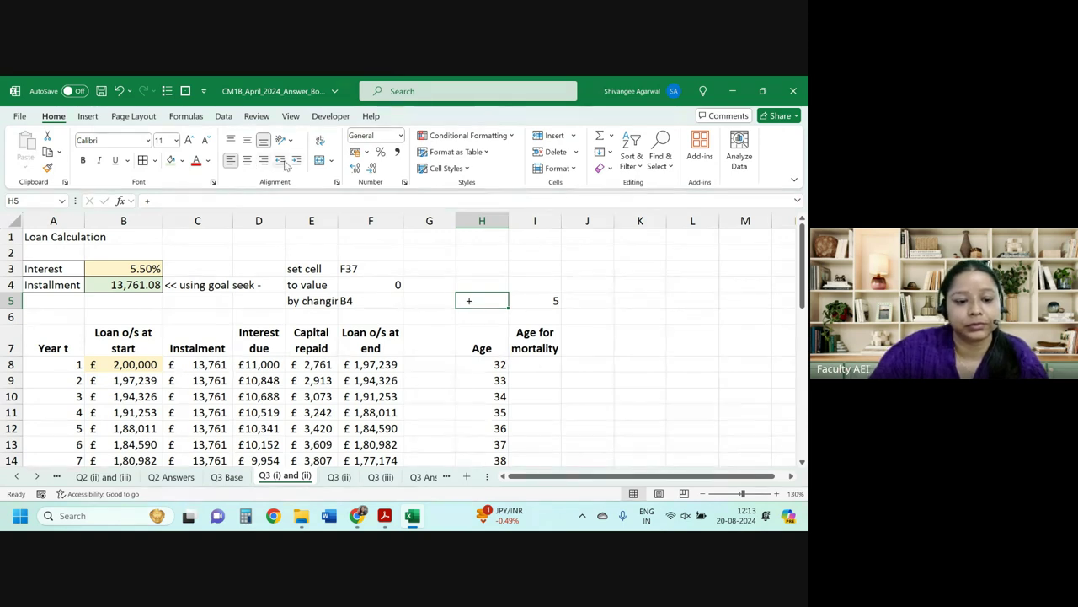
key("Right")
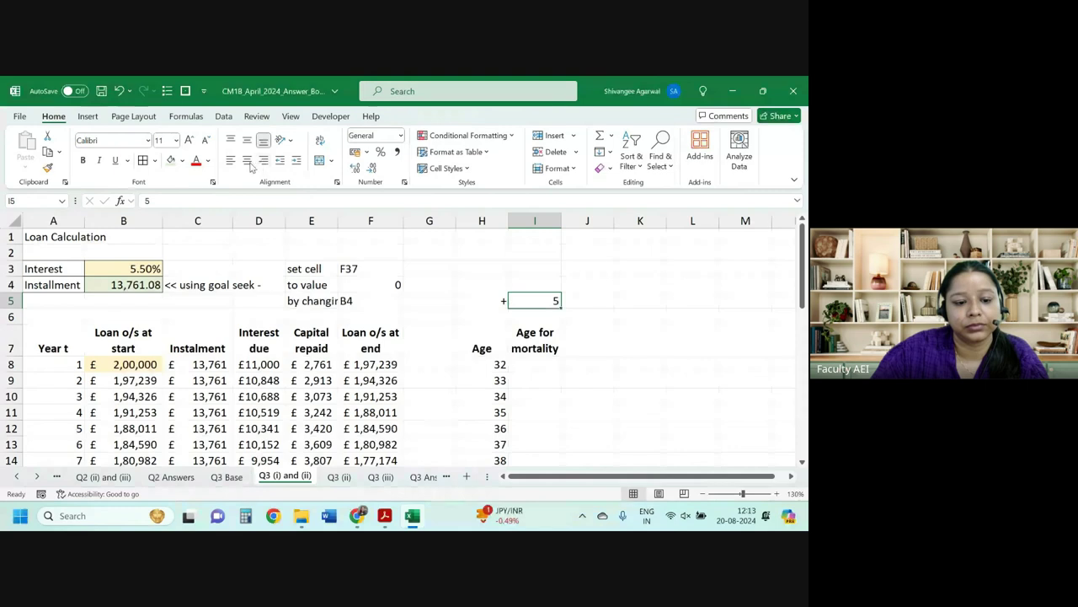
left_click(230, 160)
Enter =H8+$I$5 in I8 and fill it down, giving ages for mortality from 37.
left_click(540, 364)
type("=")
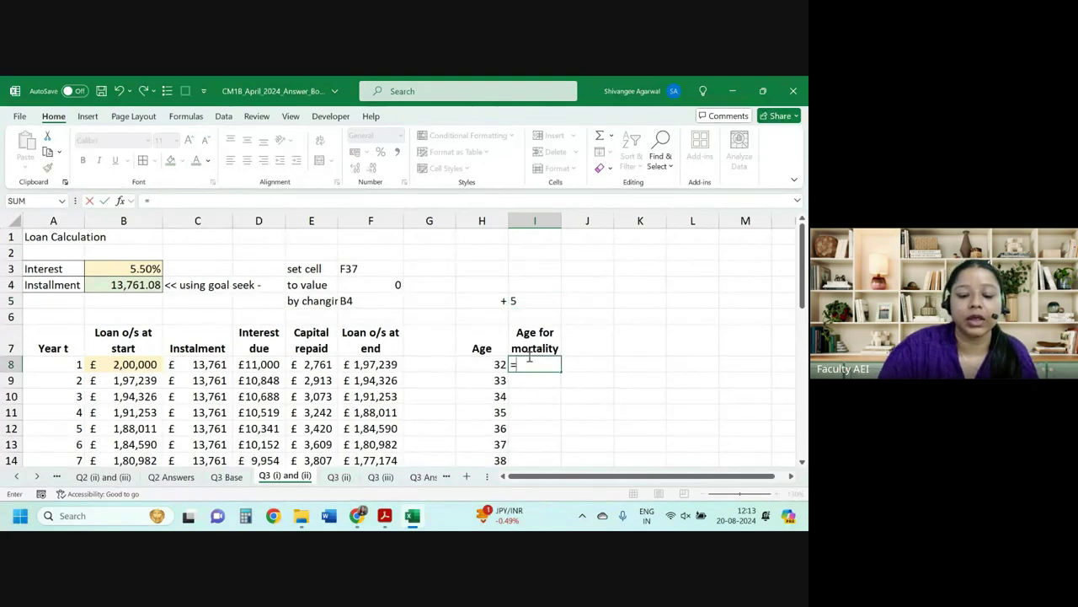
key("Left")
key("Up")
key("Up")
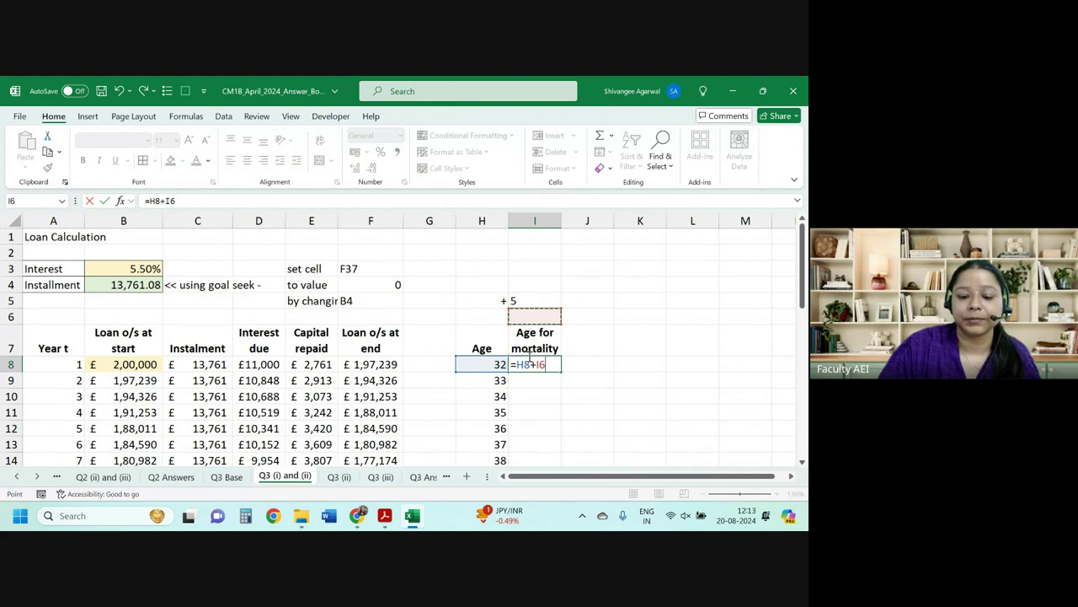
key("Up")
key("F4")
key("Return")
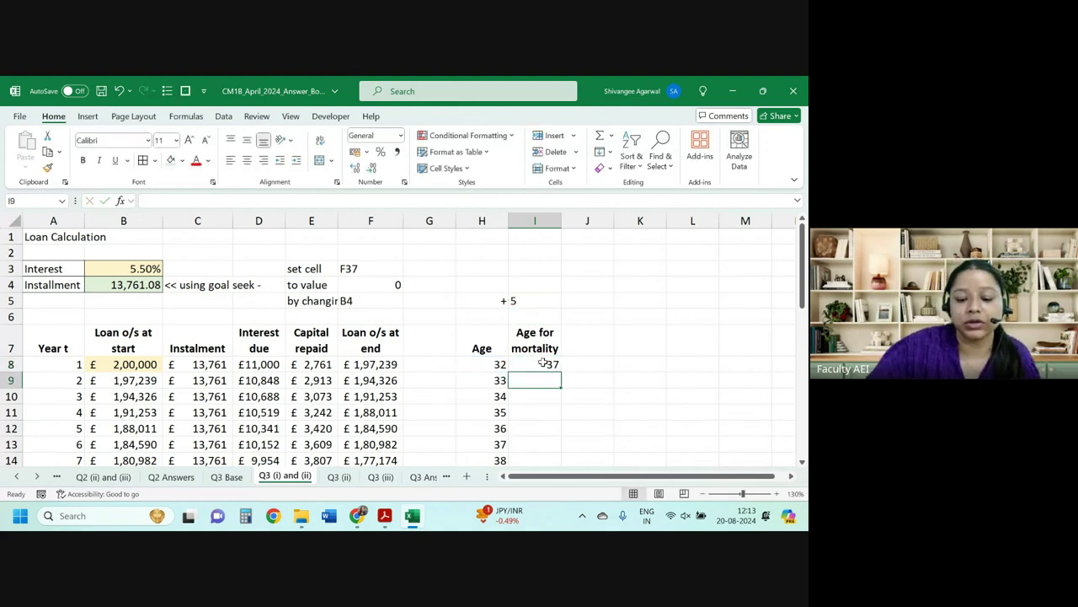
left_click(545, 363)
double_click(561, 372)
left_click(589, 339)
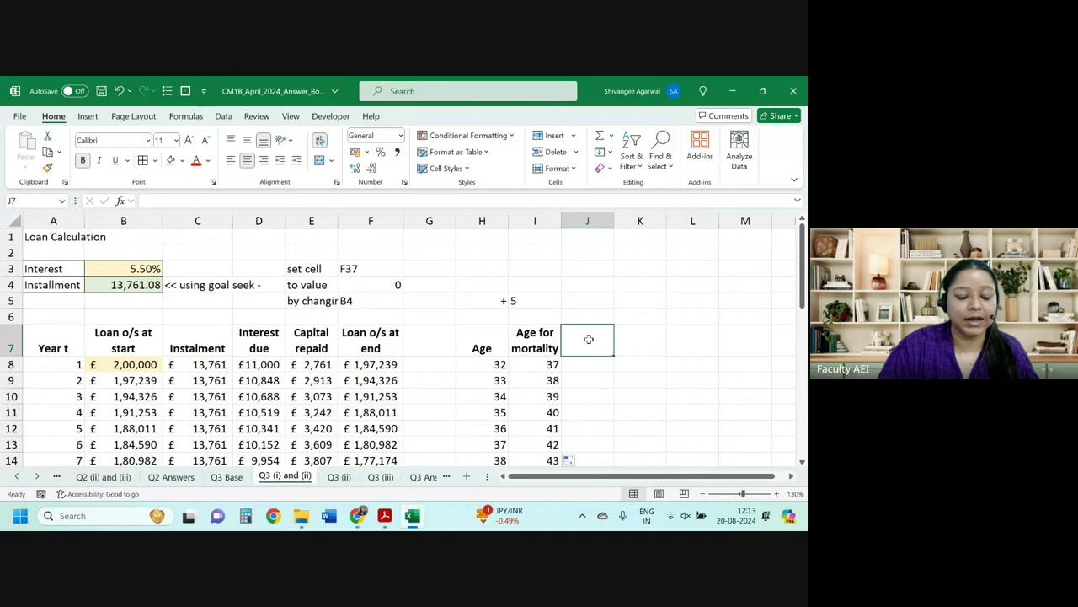
Head J7 qx and enter ='Q3 Base'!D33/'Q3 Base'!C33 in J8.
type("qx")
key("Return")
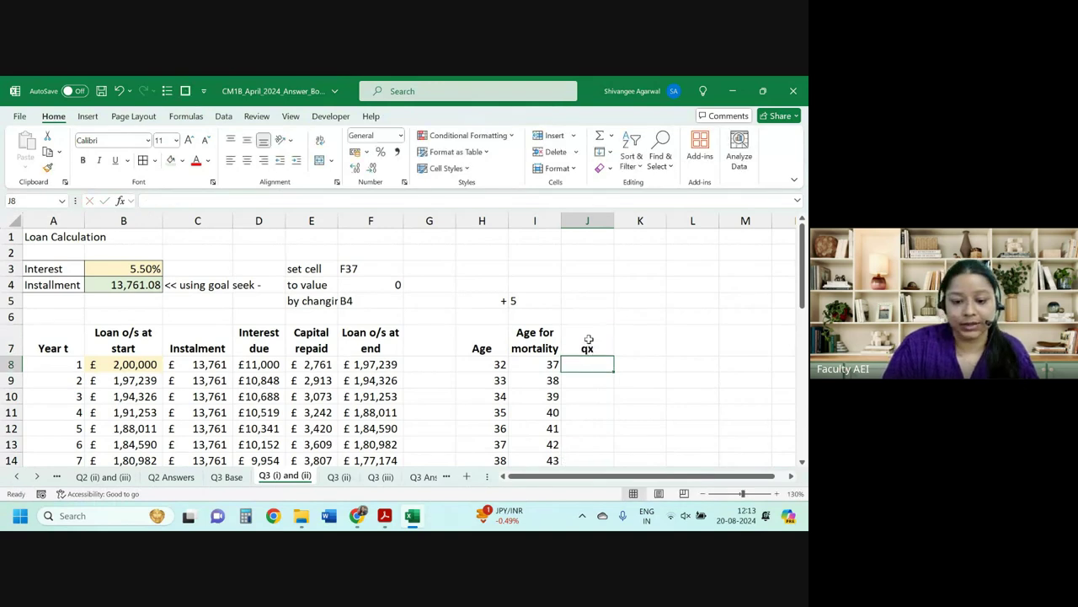
type("=")
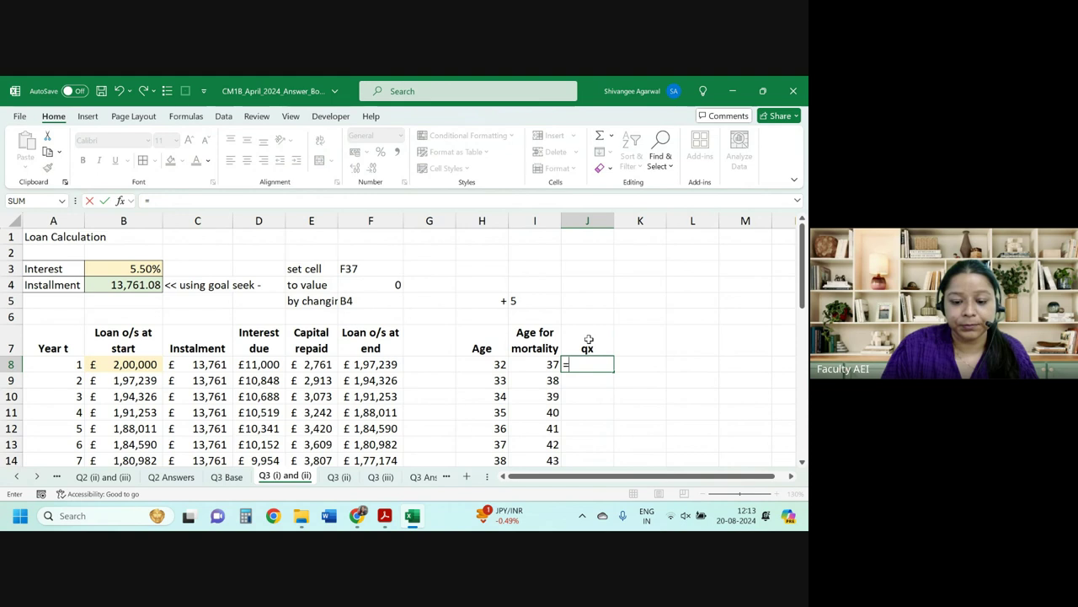
left_click(242, 477)
scroll(152, 440, "down", 1)
scroll(152, 440, "down", 3)
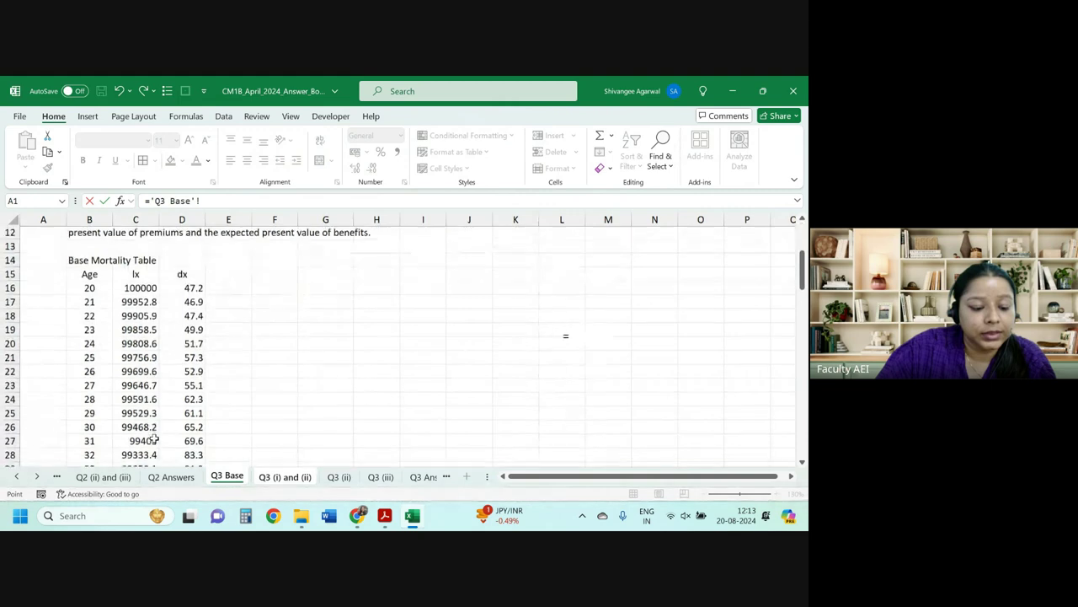
scroll(152, 438, "down", 1)
scroll(154, 436, "down", 1)
scroll(155, 436, "down", 1)
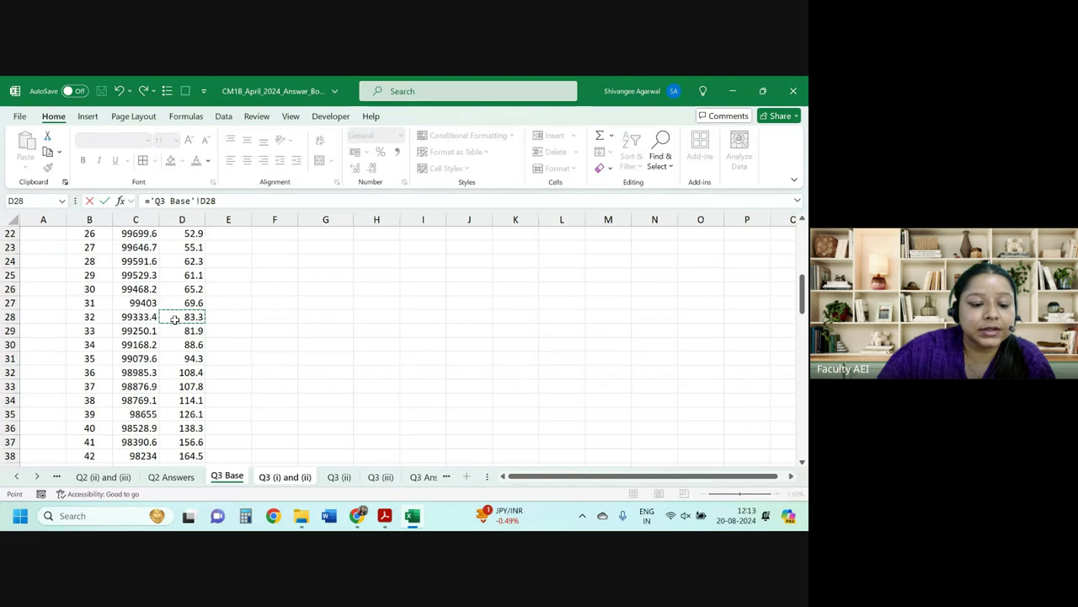
scroll(175, 319, "up", 5)
scroll(188, 317, "down", 3)
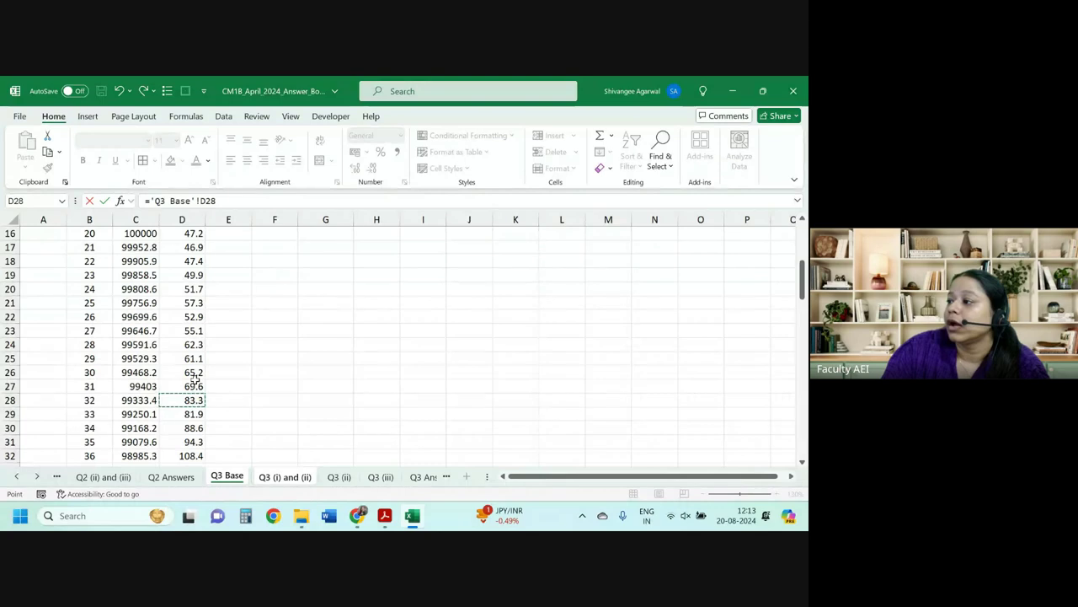
scroll(204, 384, "down", 1)
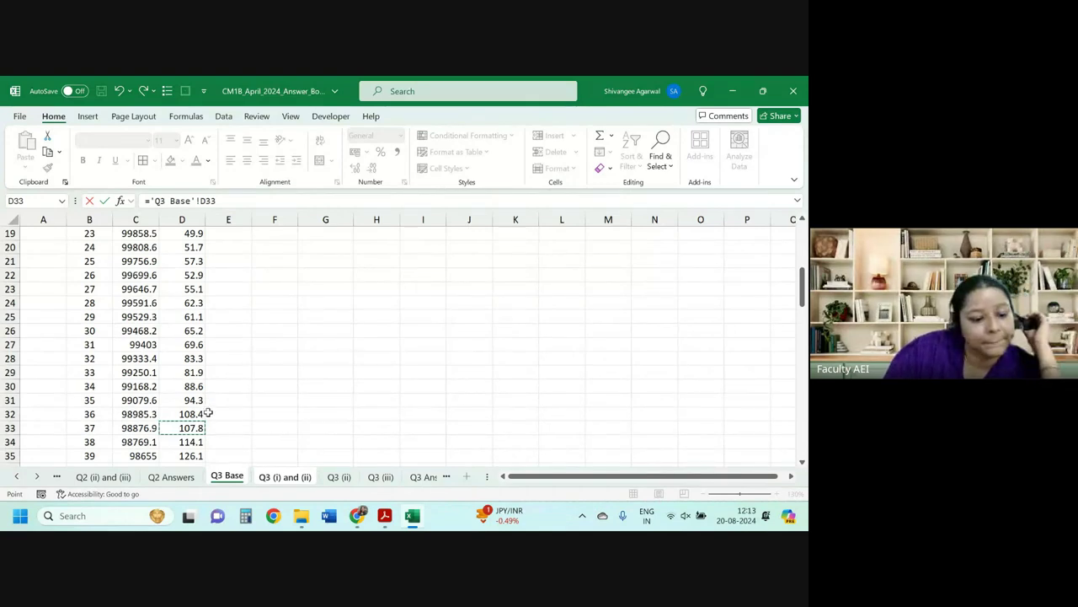
left_click(132, 429)
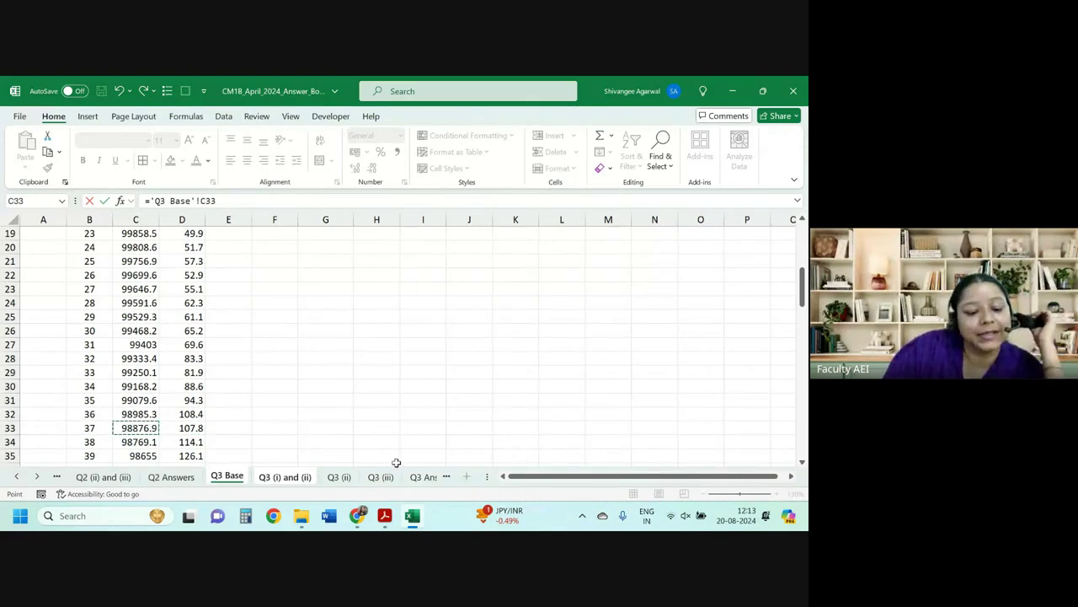
left_click(187, 425)
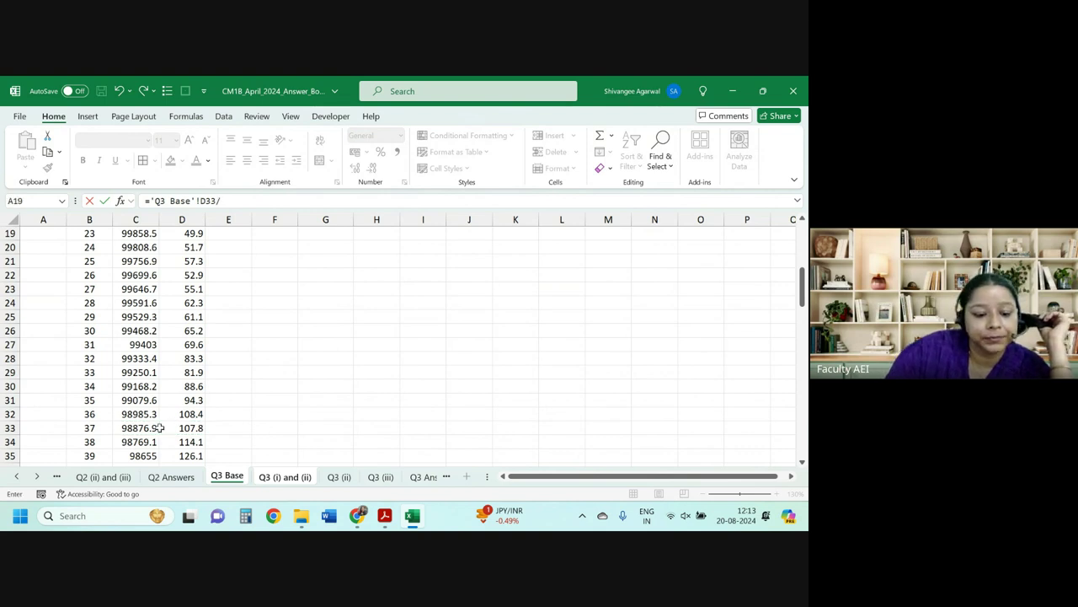
type("/")
left_click(152, 428)
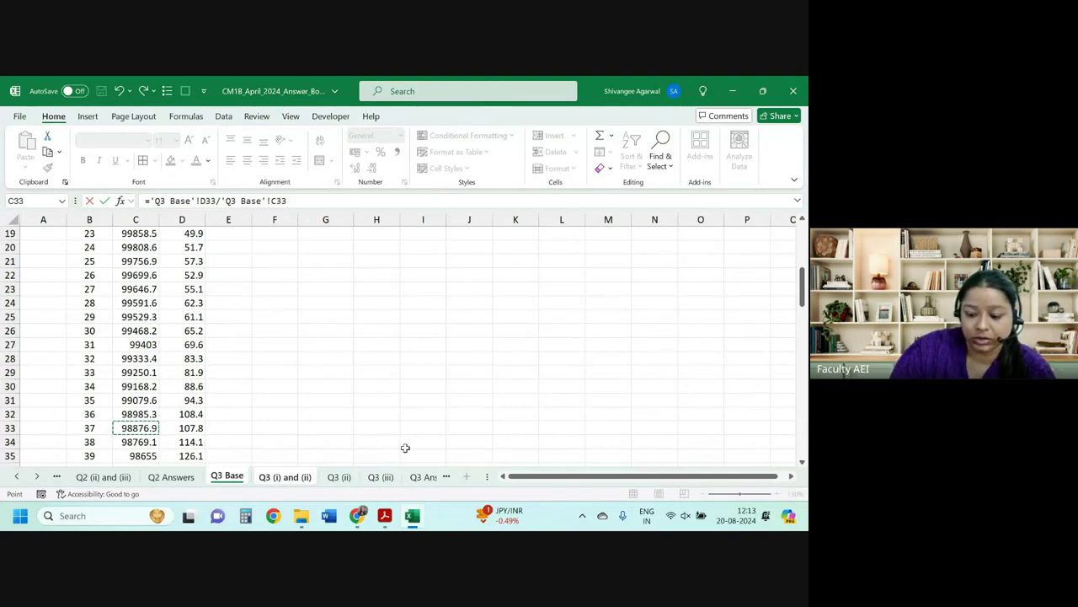
key("Return")
Show one more decimal place and fill the qx rates down, starting 0.001090.
left_click(605, 364)
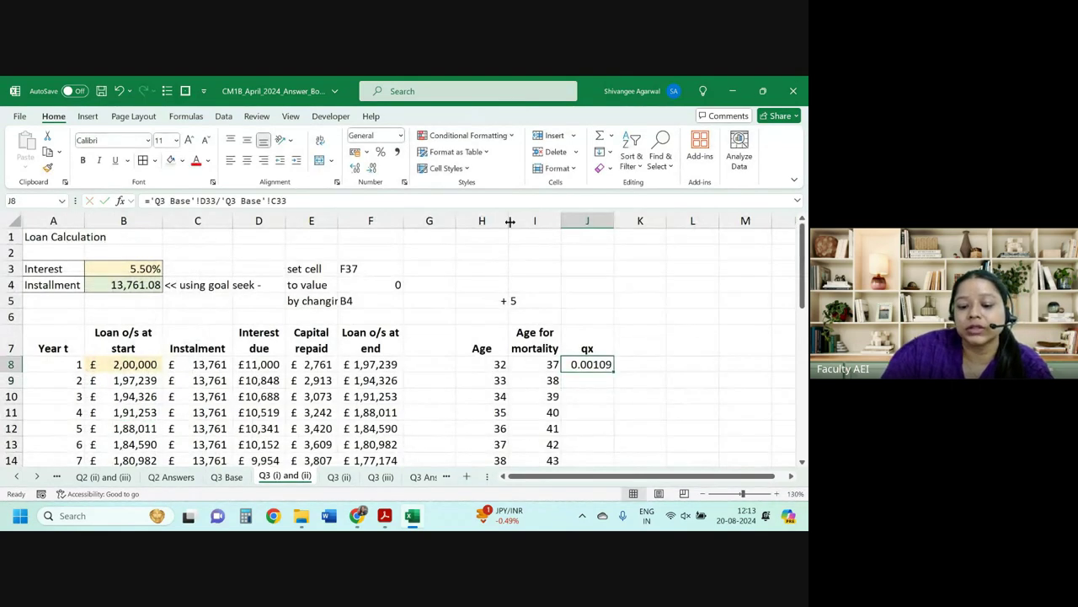
left_click(354, 167)
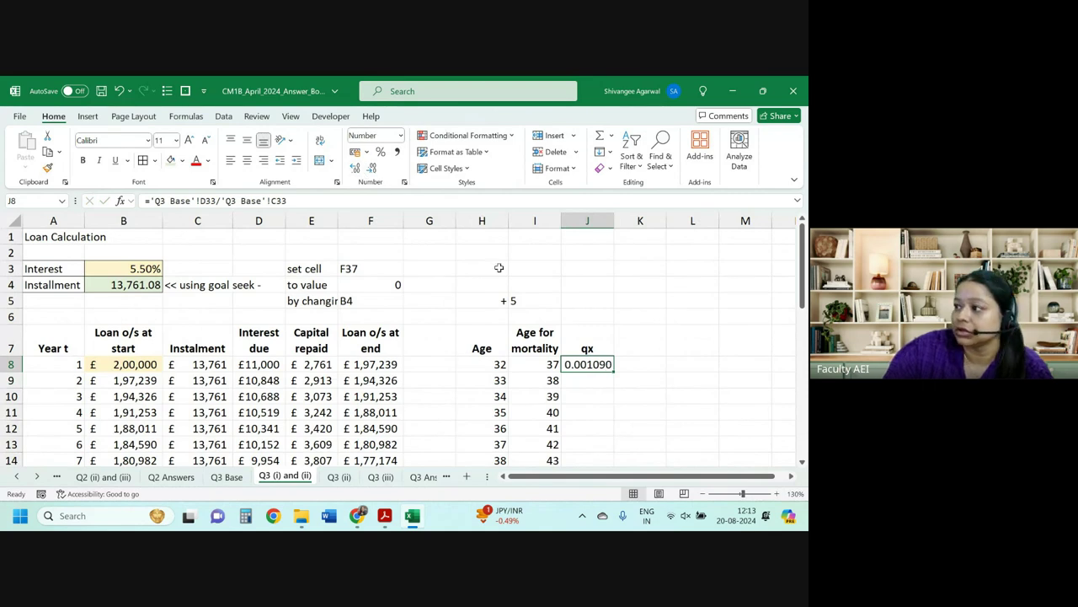
double_click(615, 372)
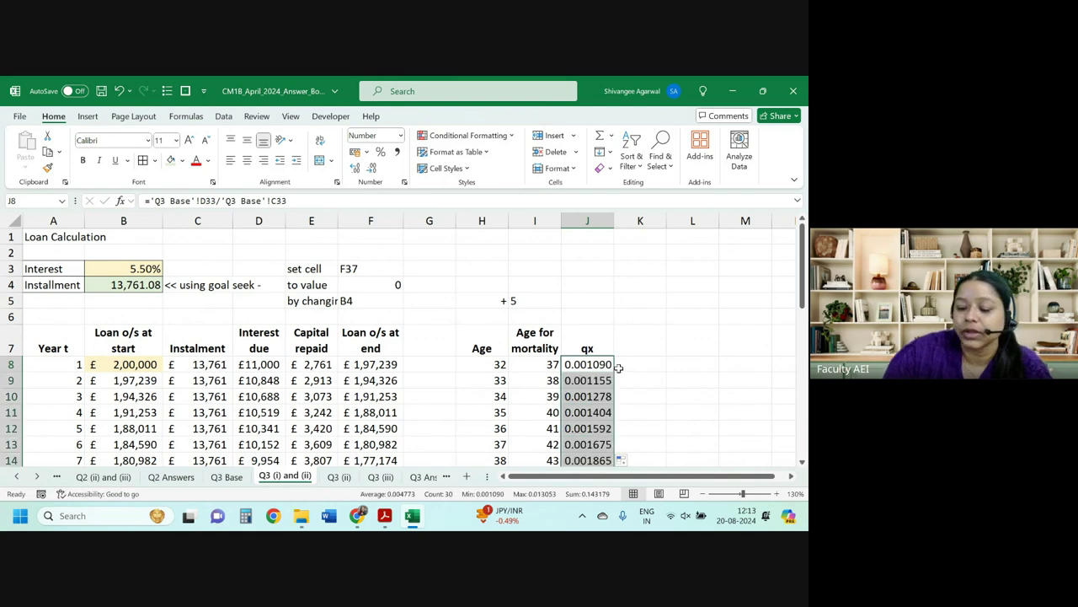
left_click(650, 354)
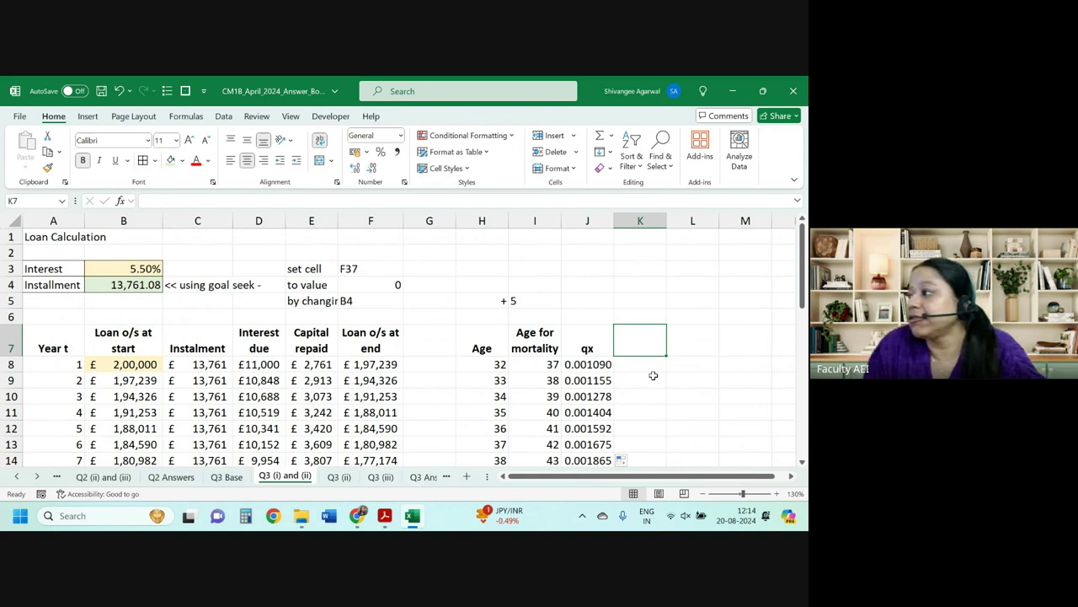
Head K7 tPx and enter ='Q3 Base'!C34/'Q3 Base'!$C$33 in K8.
type("t")
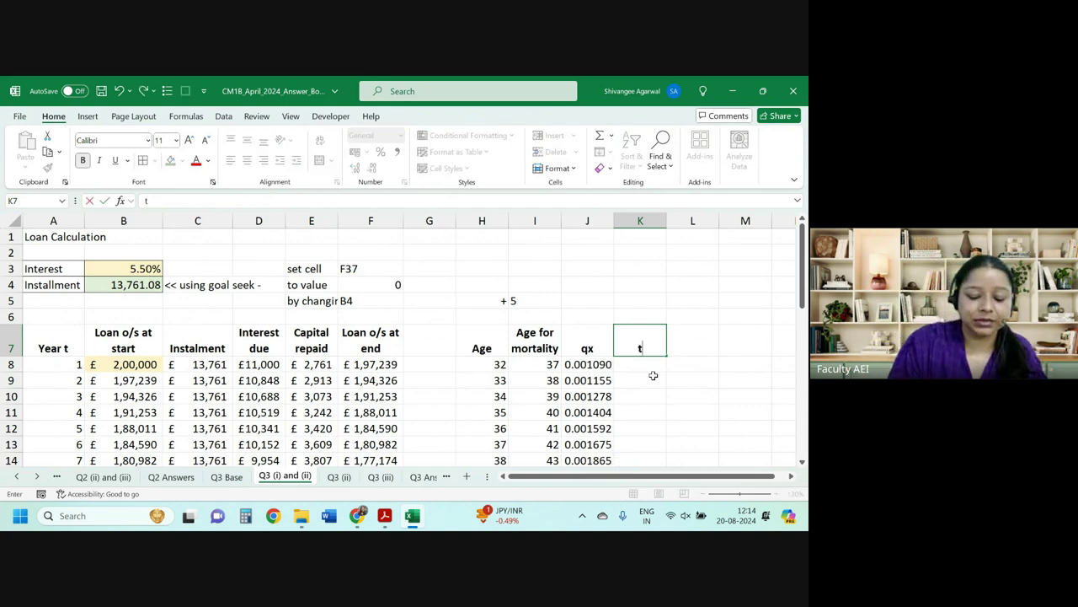
type("Px")
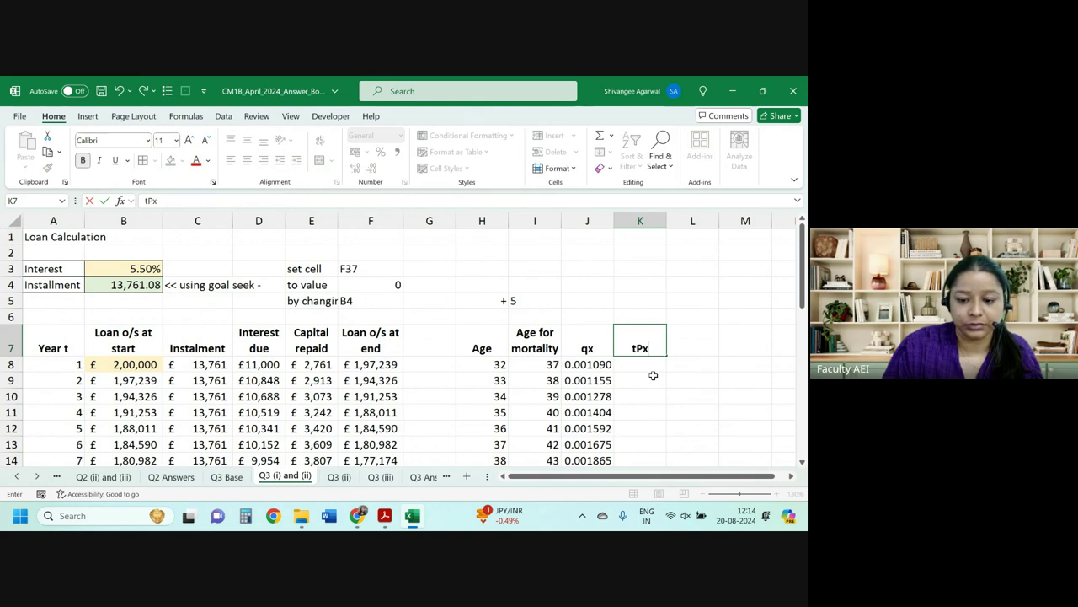
key("Return")
type("=")
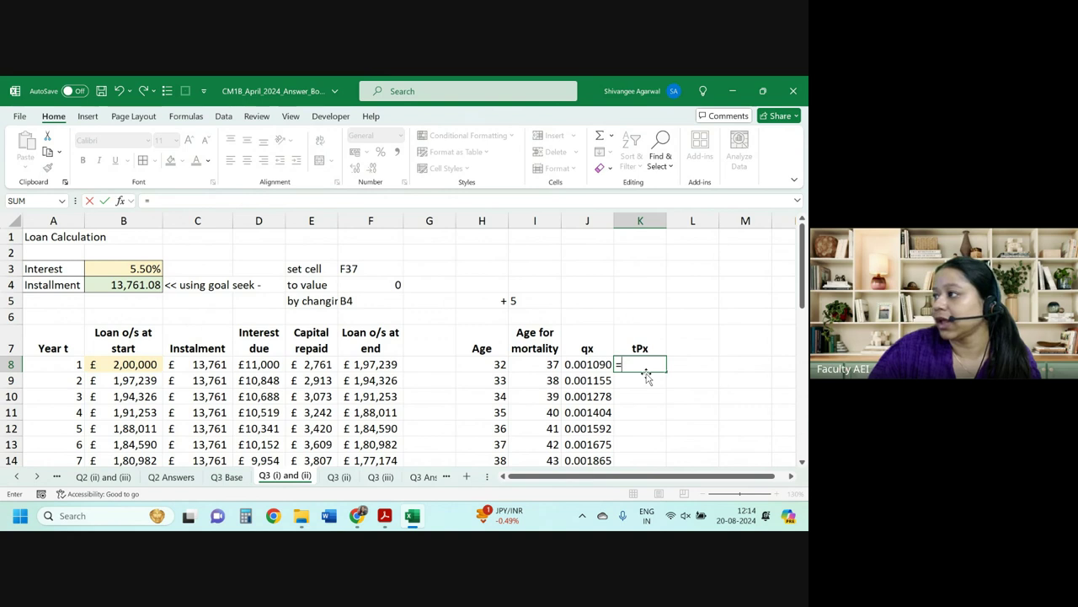
left_click(227, 477)
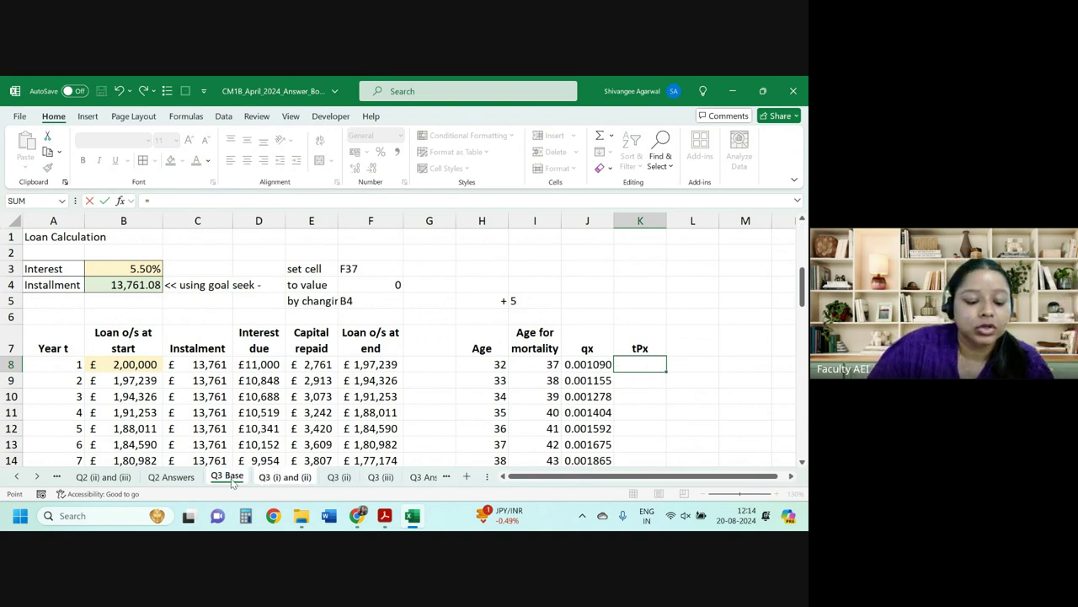
scroll(151, 371, "down", 1)
scroll(152, 371, "down", 1)
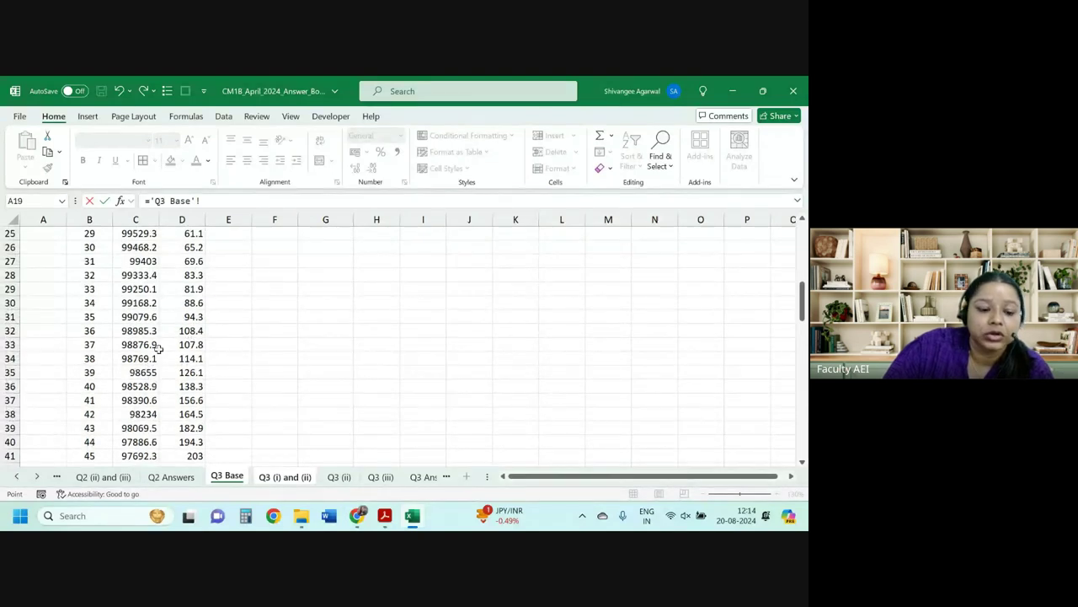
left_click(140, 358)
type("/")
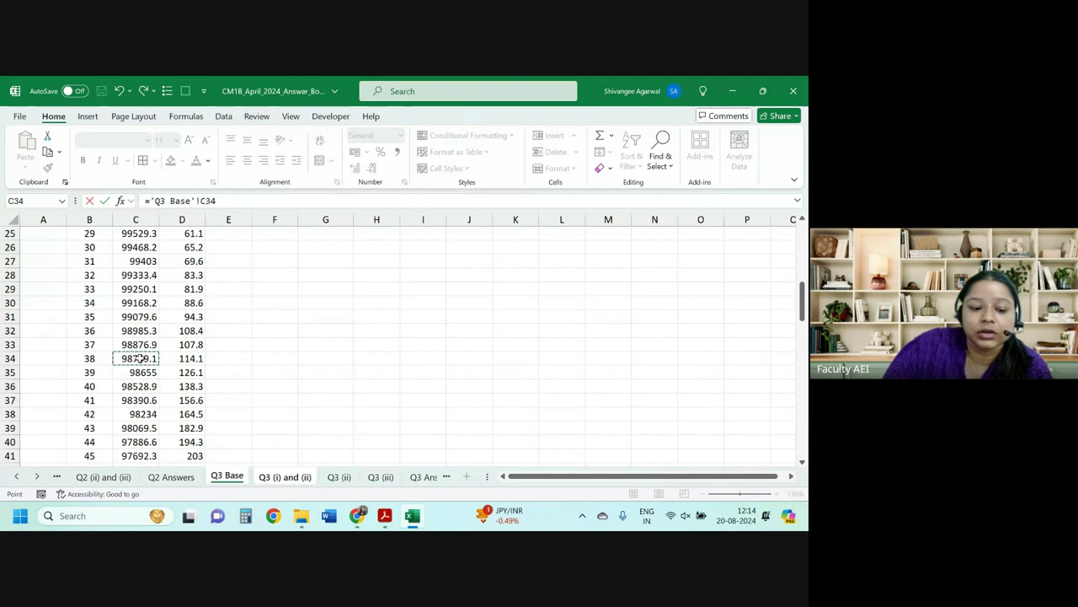
left_click(137, 344)
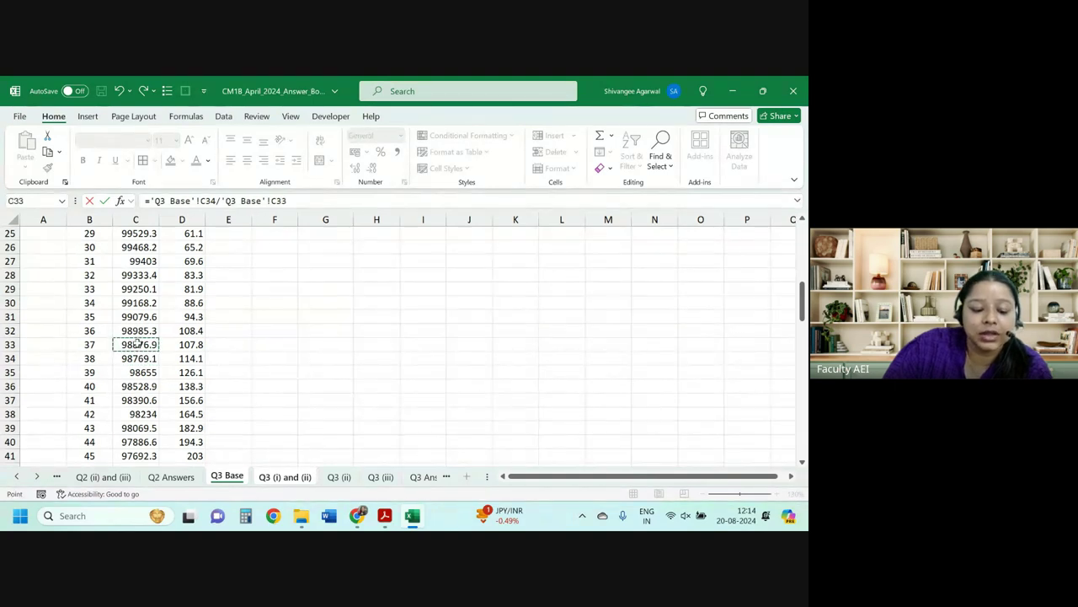
key("F4")
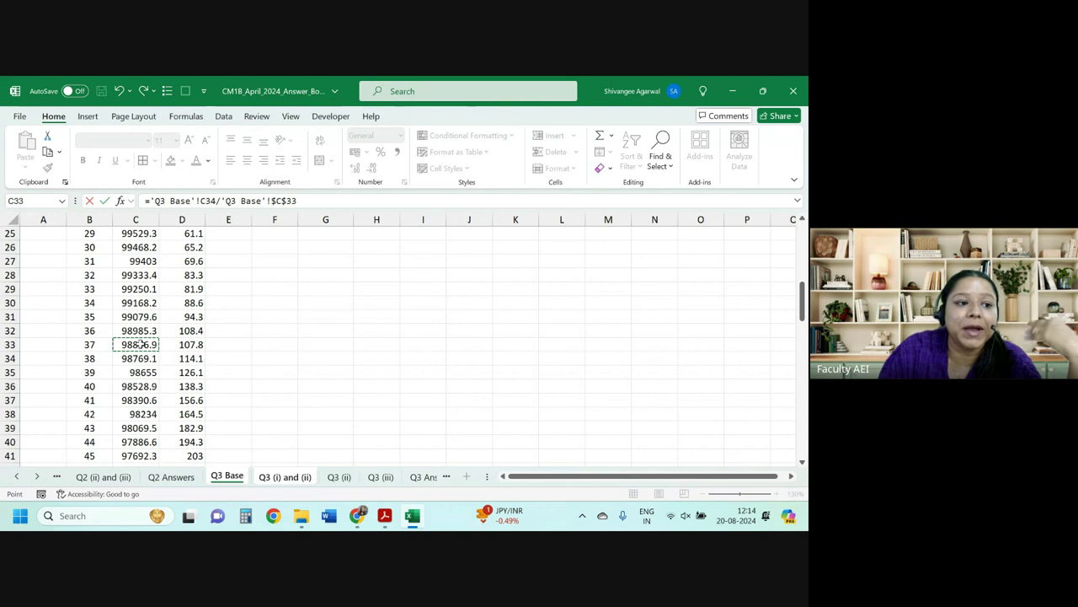
key("Return")
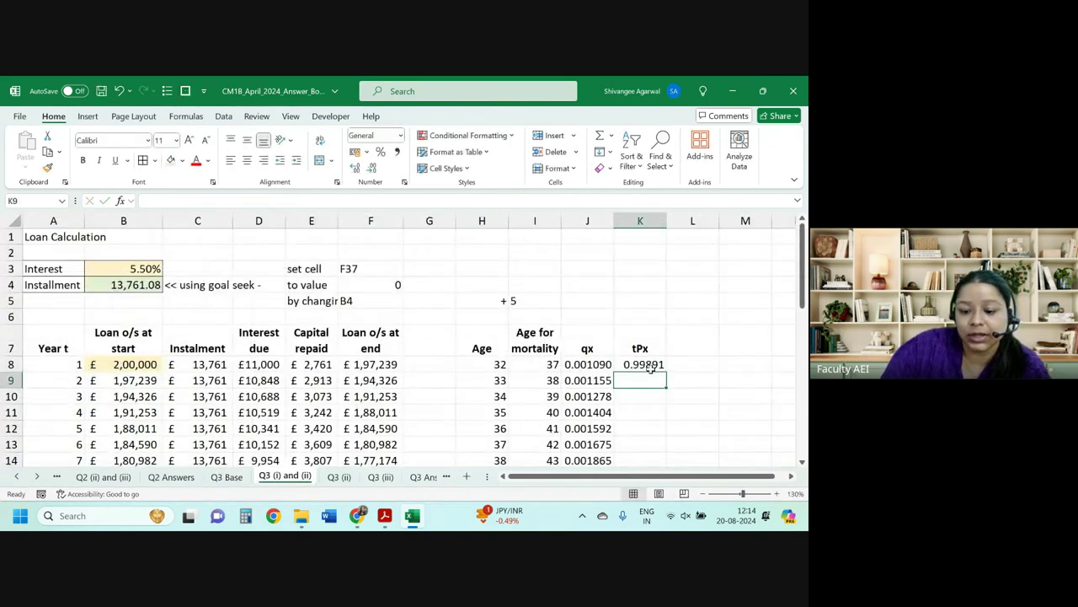
Fill tPx down and format it as Number to six decimals, starting 0.998910.
left_click(651, 368)
double_click(666, 373)
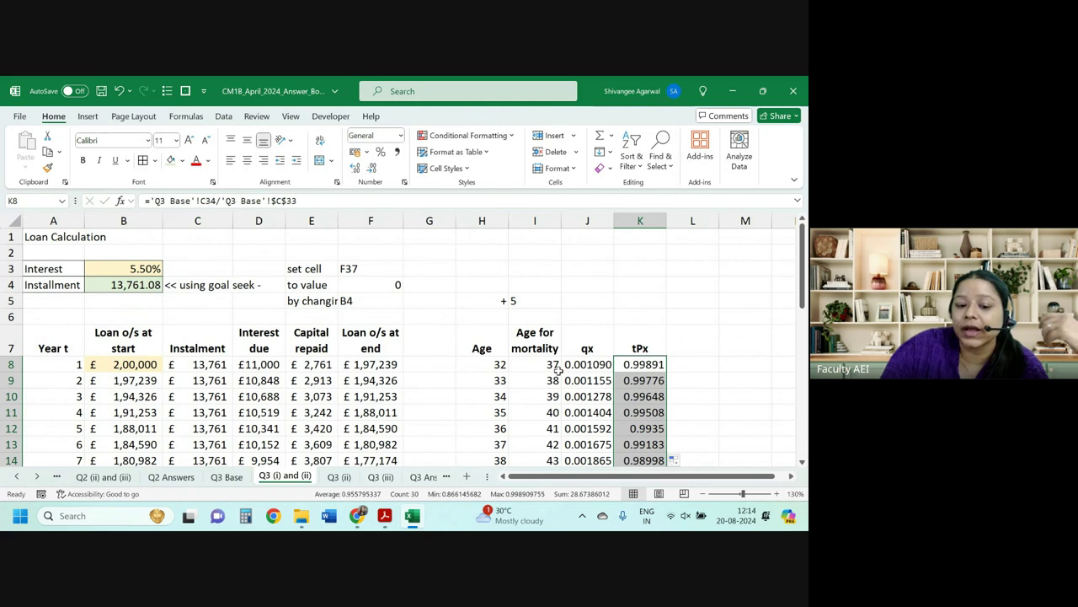
left_click(364, 167)
left_click(380, 167)
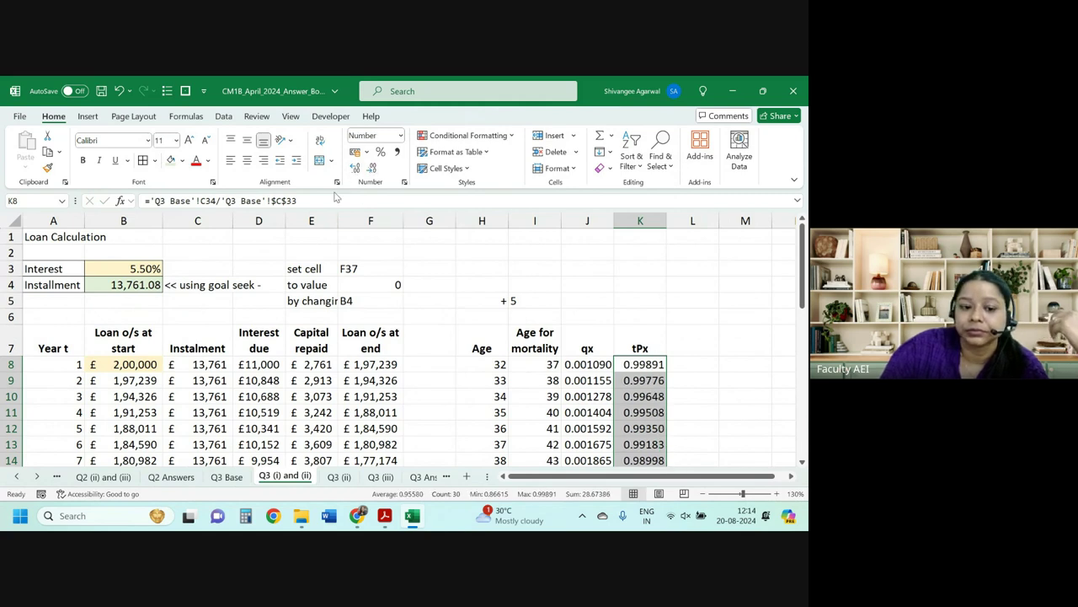
left_click(364, 168)
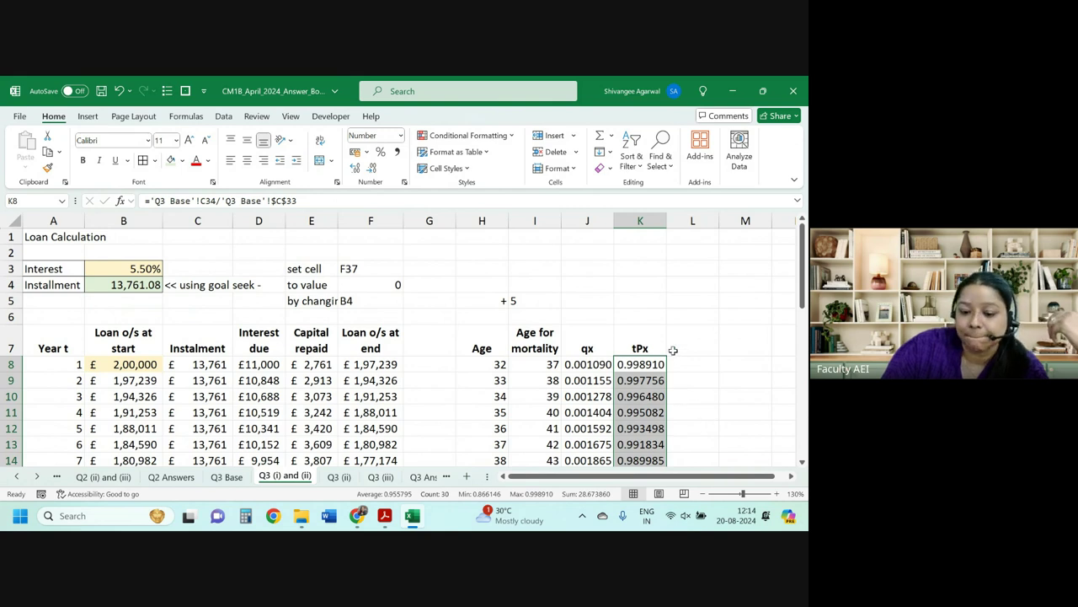
left_click(673, 350)
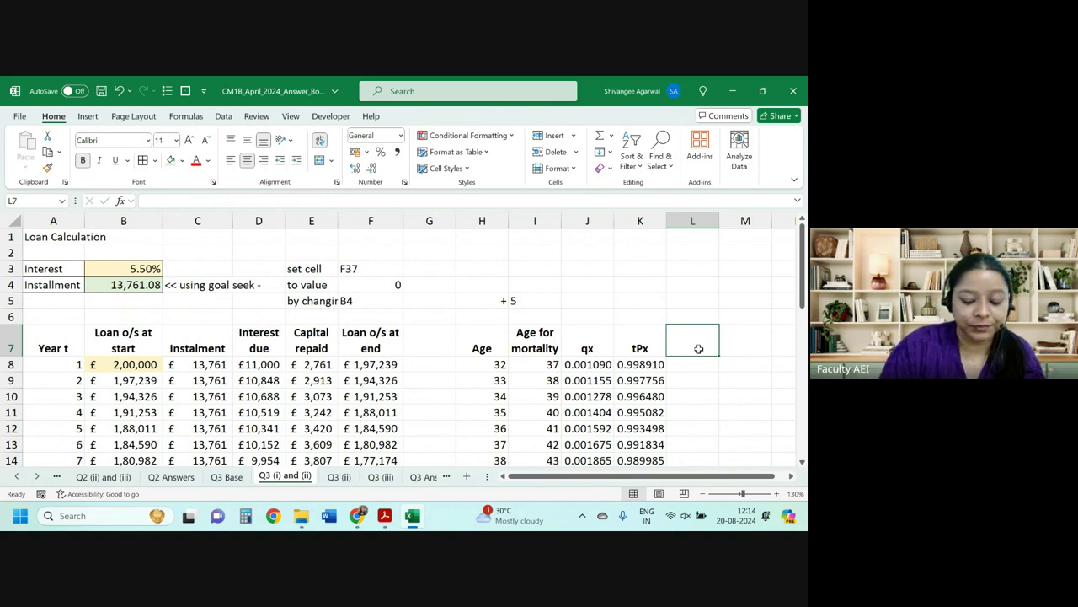
Head L7 (t-1)Px*qx+t and widen column L to fit it.
type("(t")
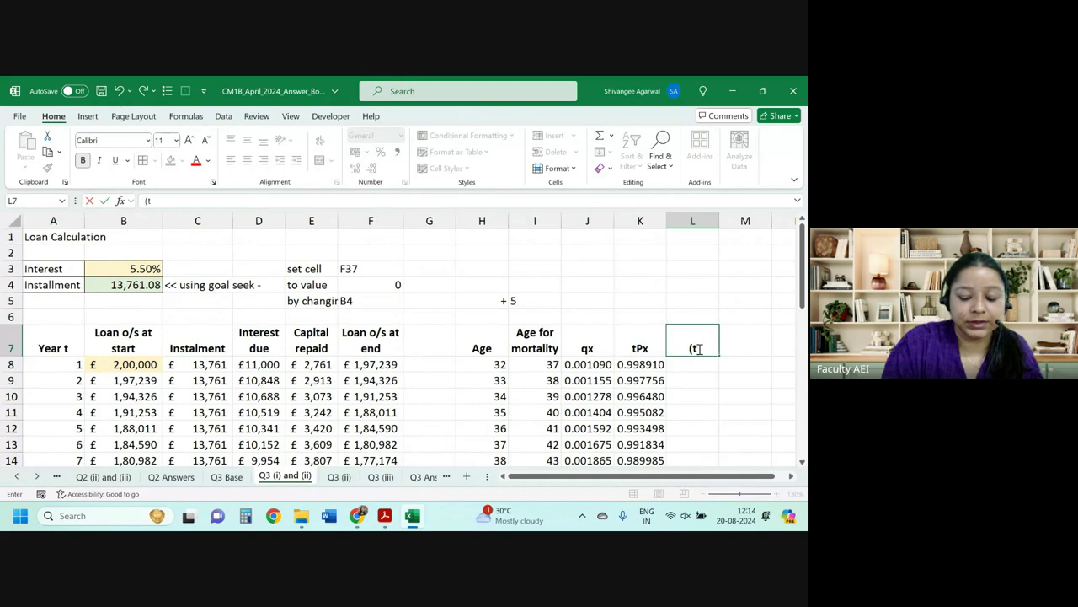
type("-1)Px")
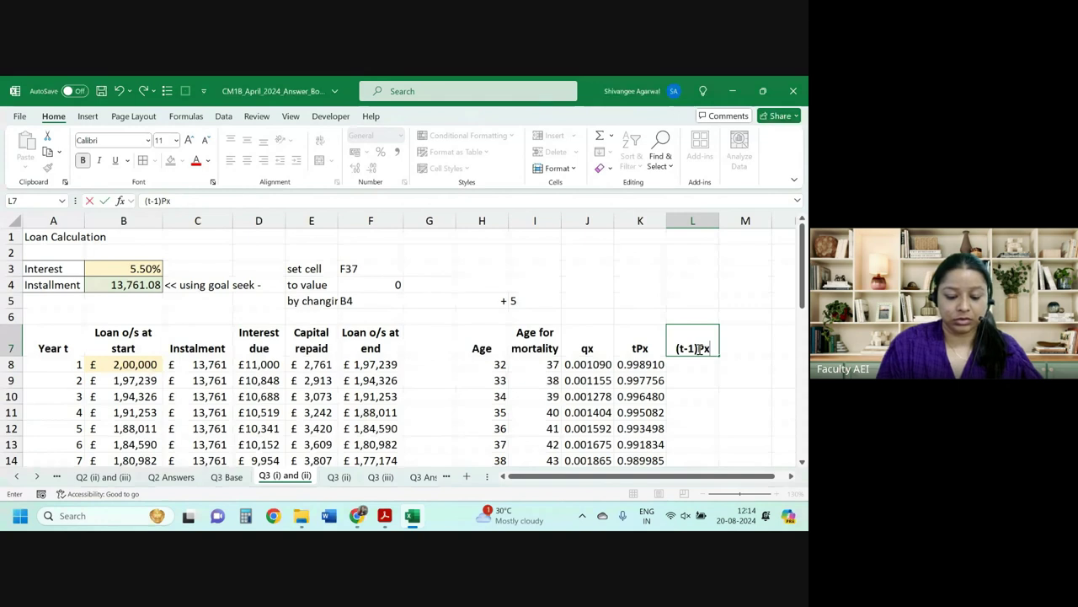
type("*")
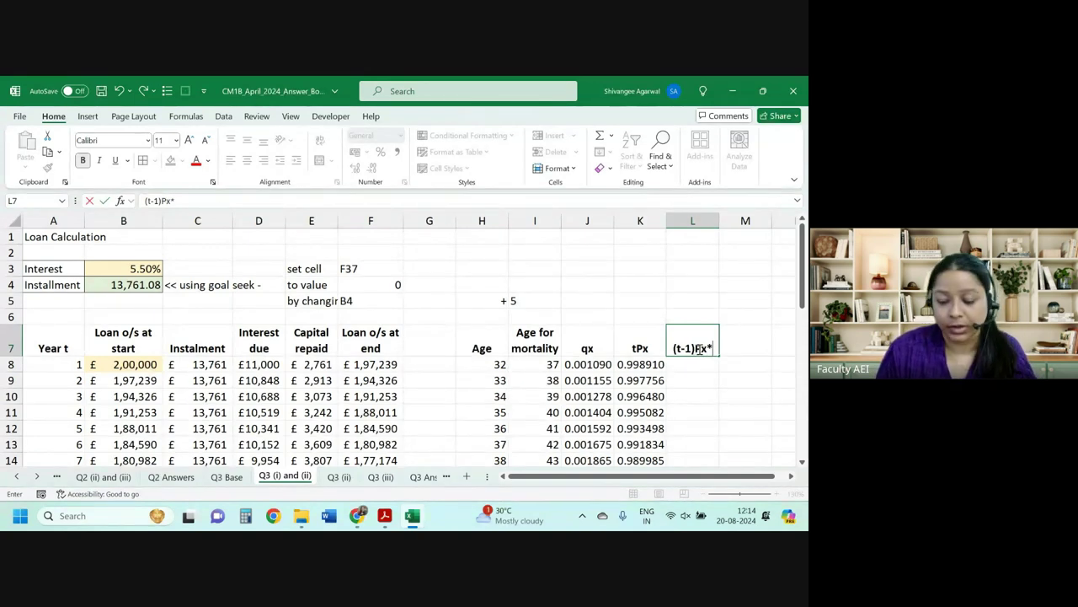
type("q")
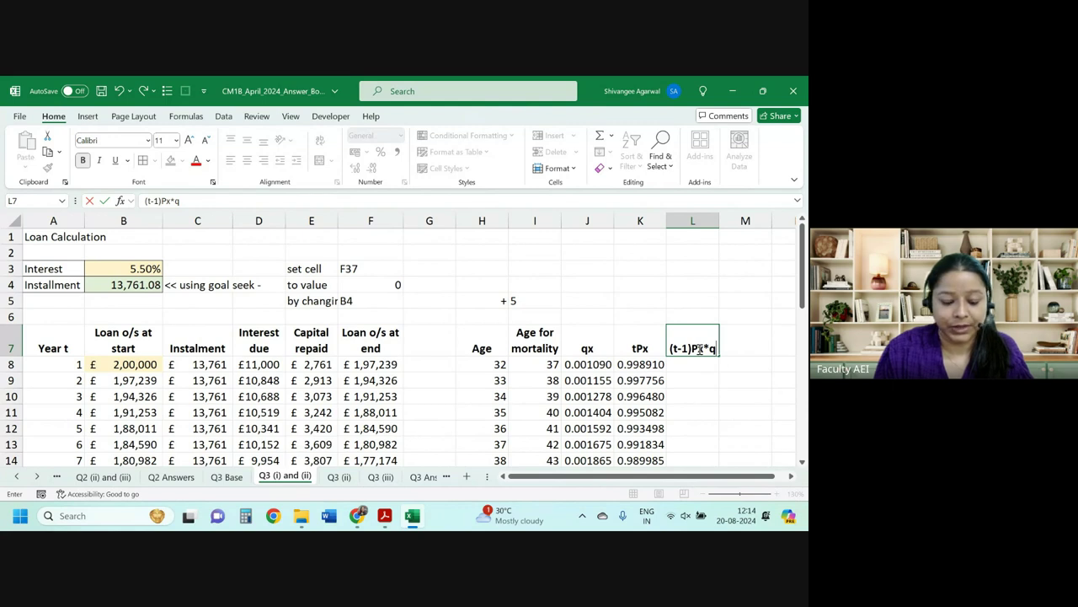
type("x+t")
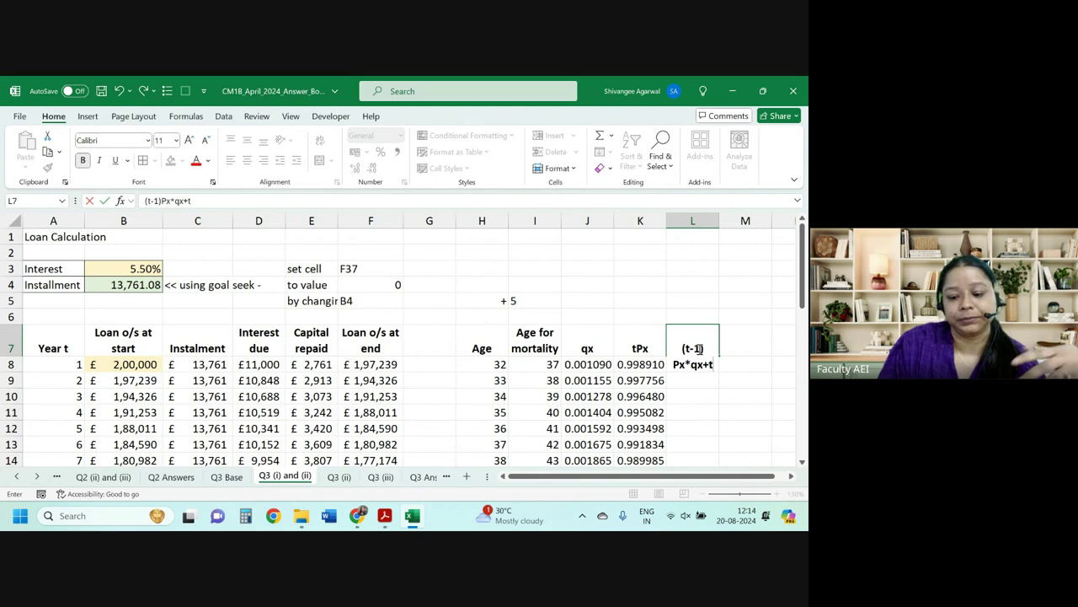
key("ctrl+Return")
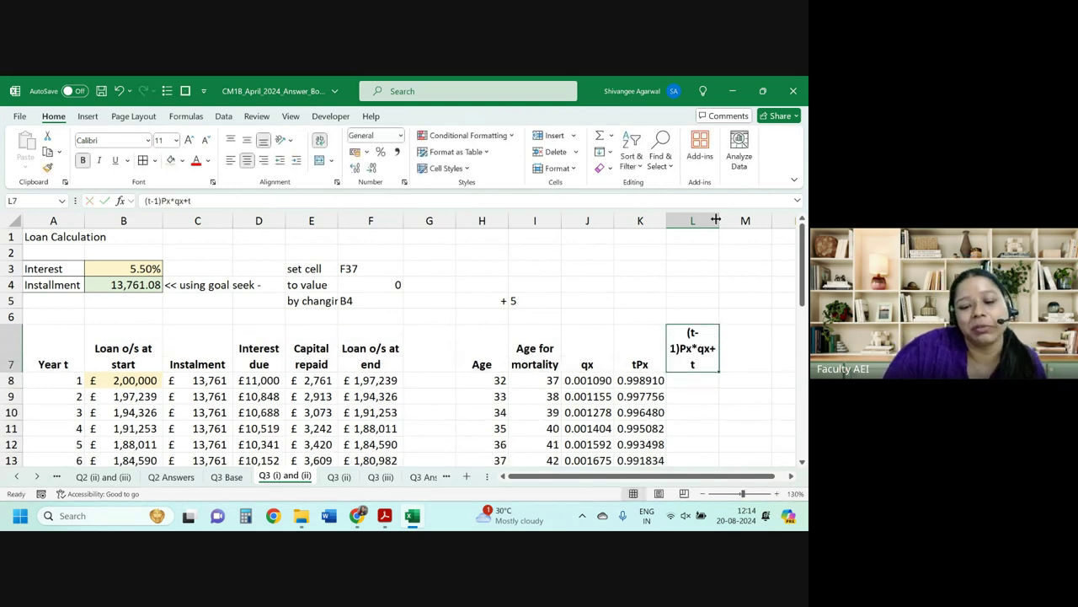
double_click(715, 219)
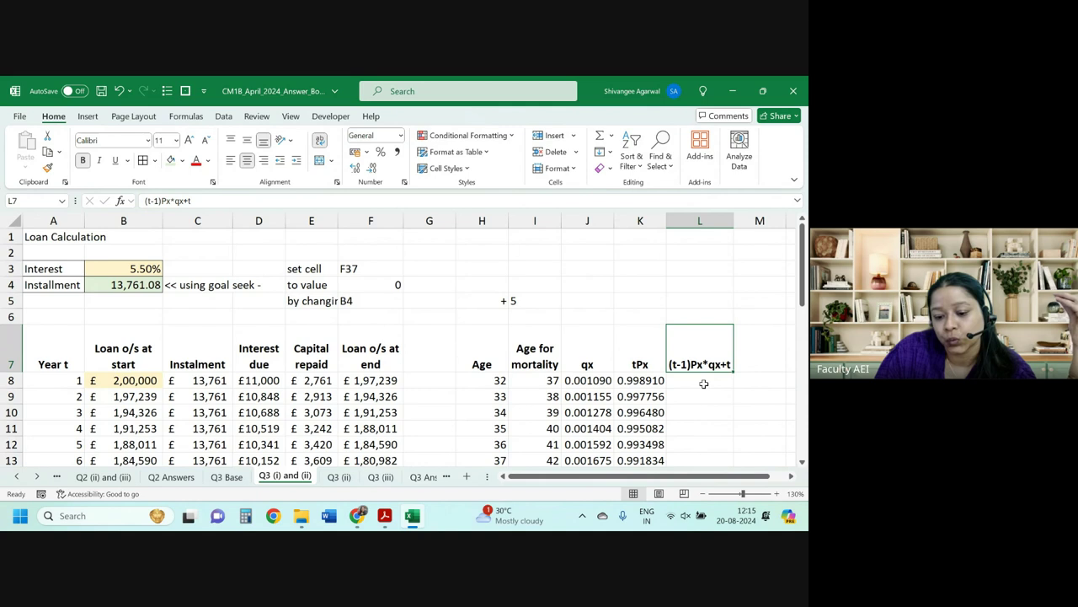
left_click_drag(495, 396, 679, 394)
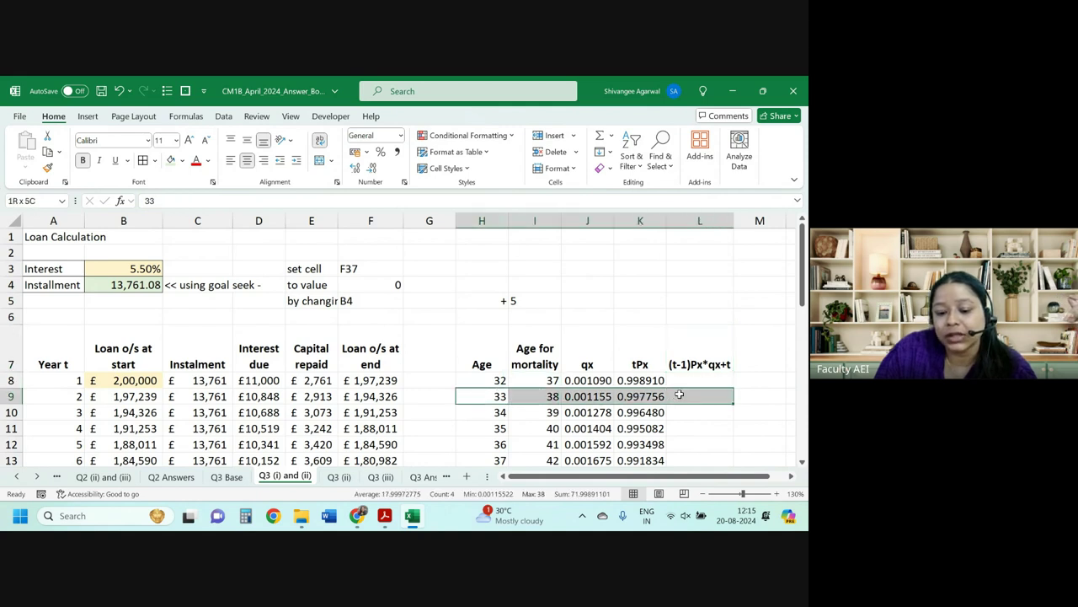
left_click(679, 394)
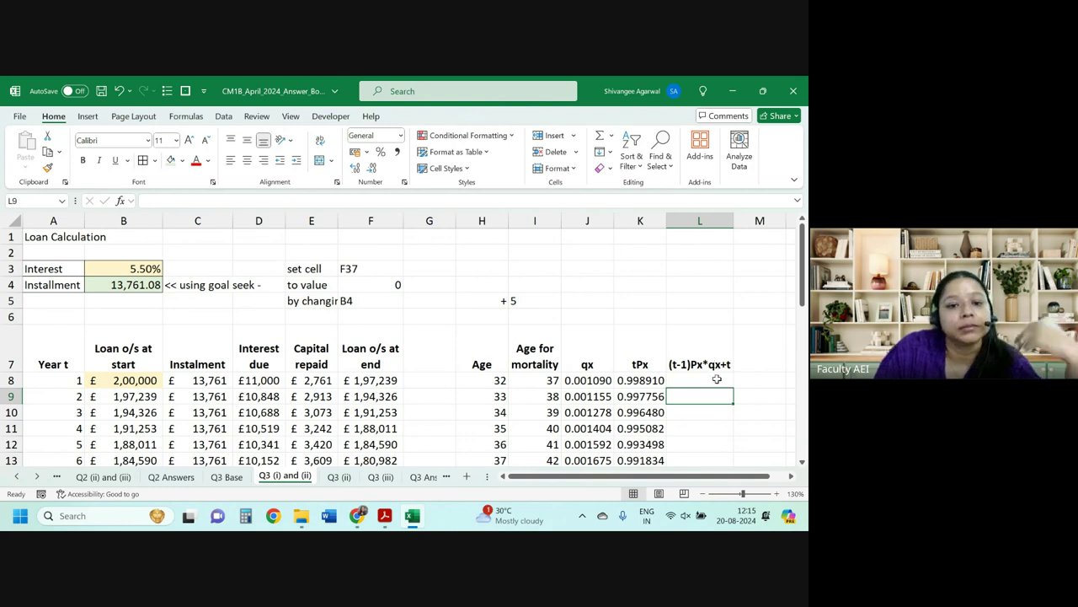
left_click(722, 378)
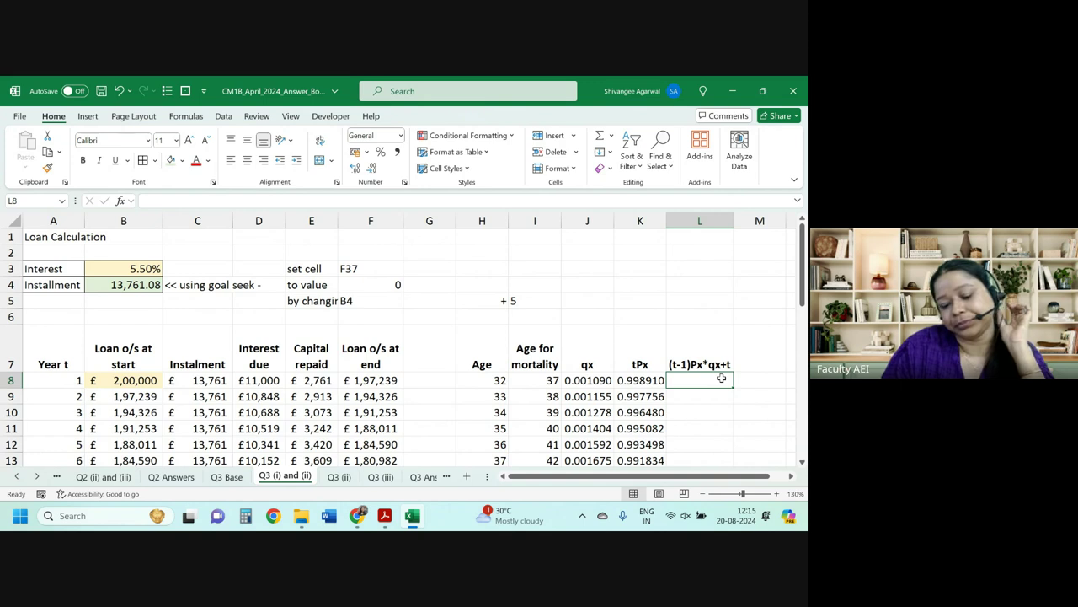
Append -1 to the L7 header, then replace it with Probability.
left_click(714, 356)
left_click(218, 200)
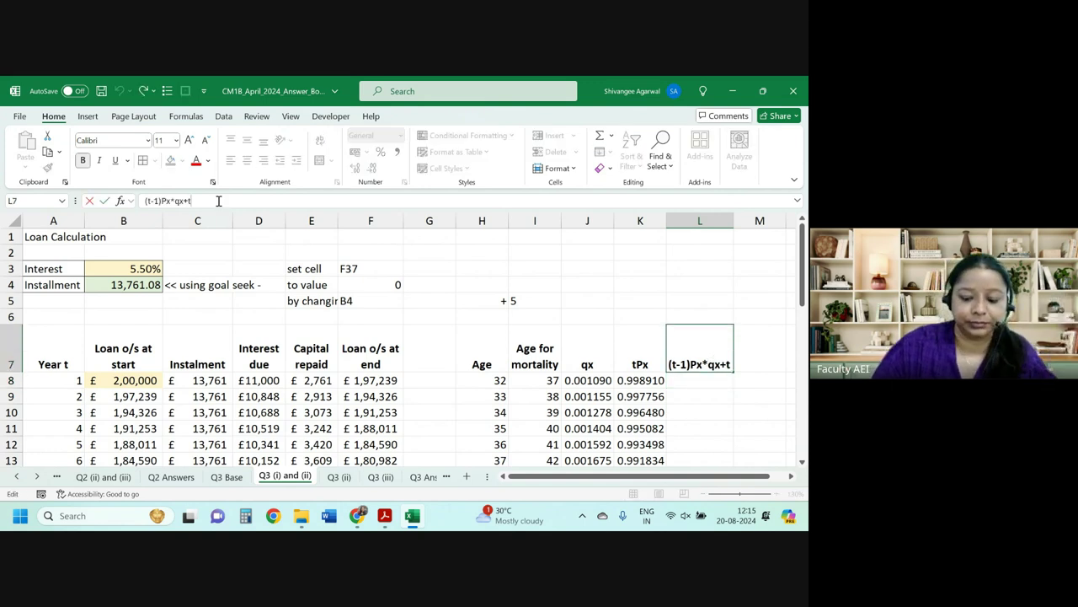
type("-1")
key("Return")
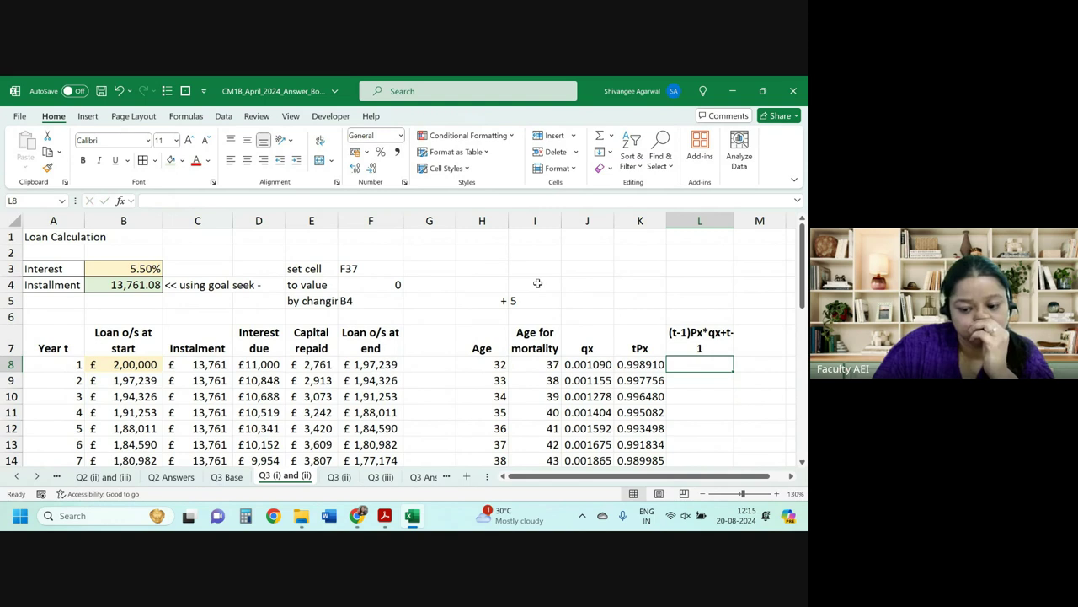
left_click(672, 340)
type("Pro")
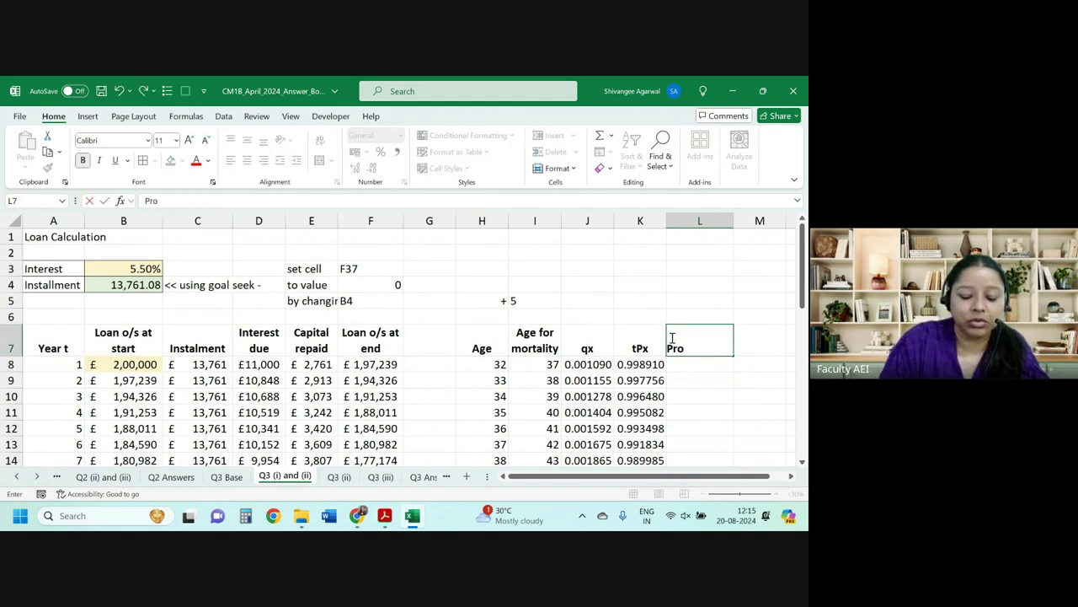
type("bability")
key("Return")
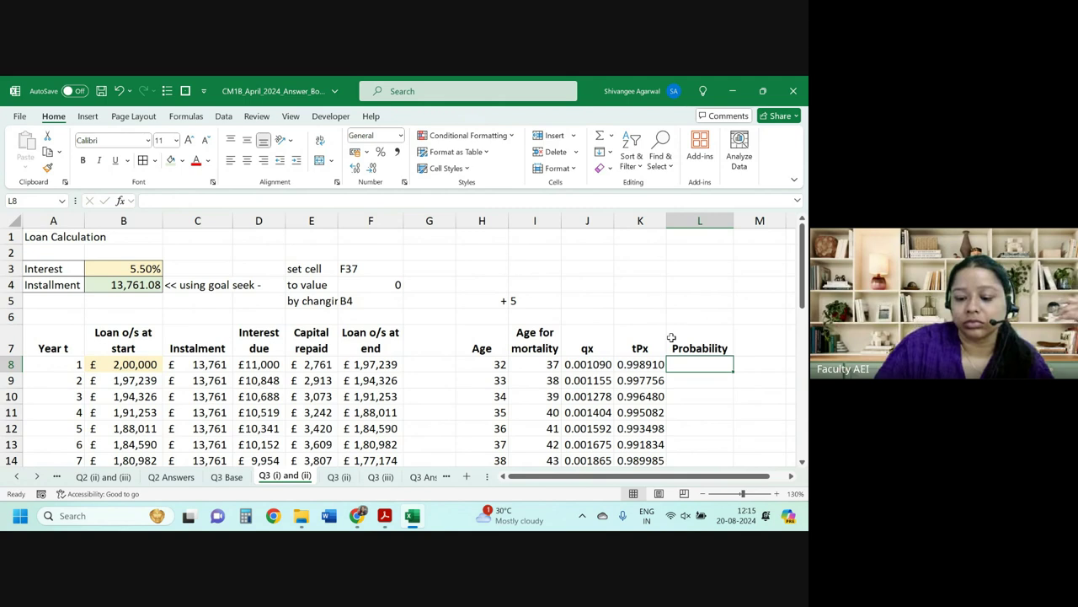
Enter =J8 in L8 and =K8*J9 in L9 for the first two probabilities.
type("=")
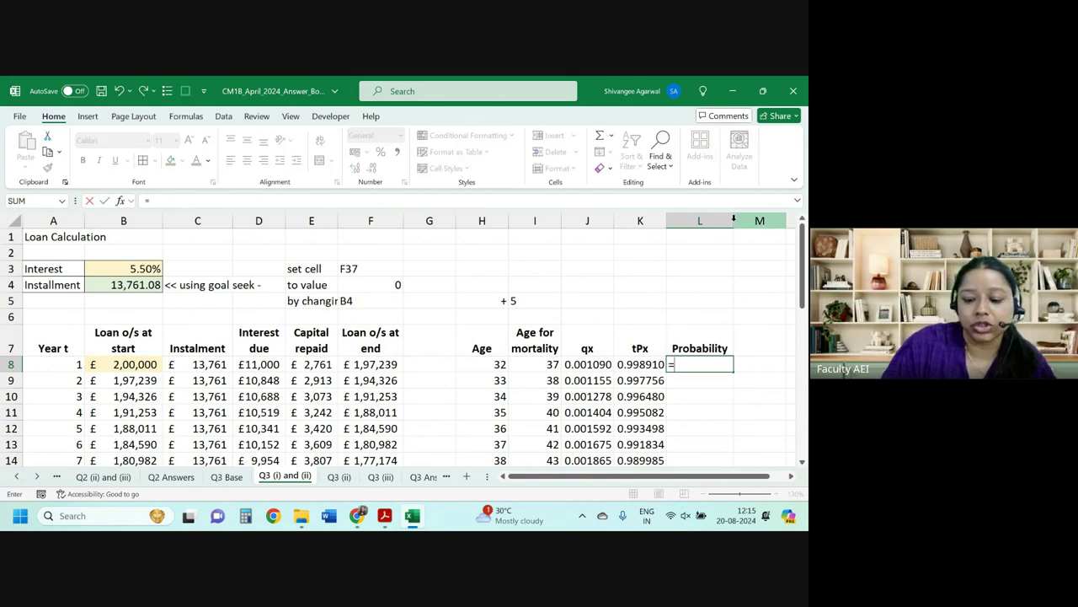
key("Left")
key("Left")
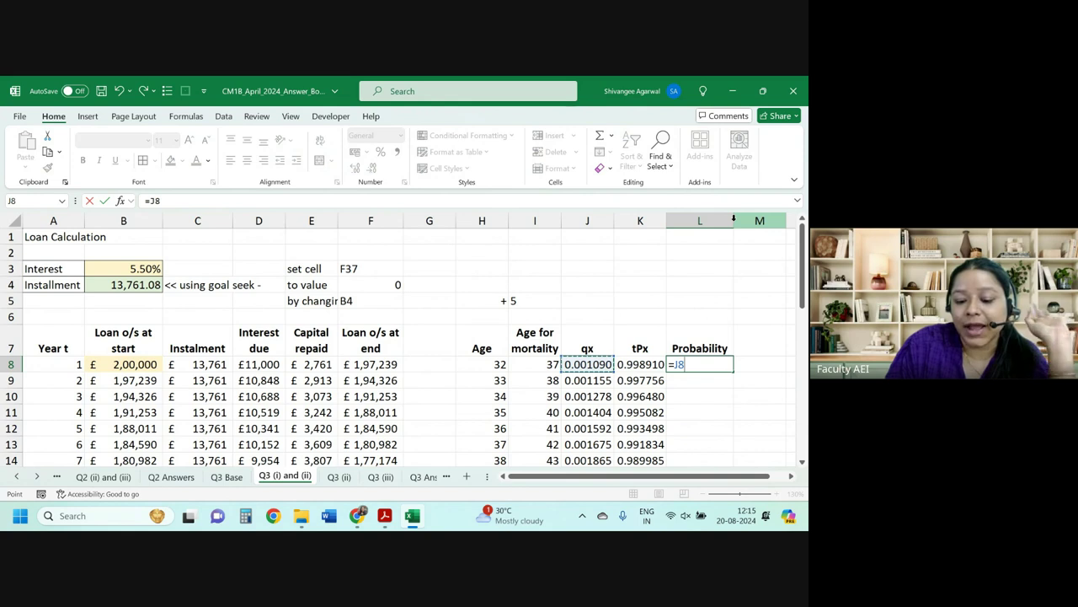
key("Return")
type("=")
key("Up")
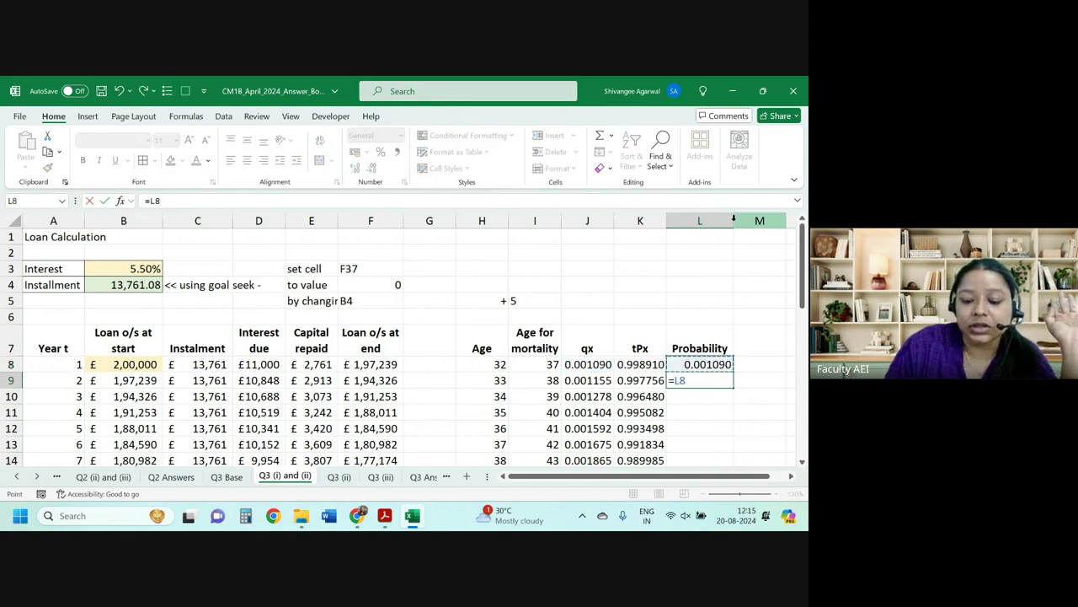
key("Left")
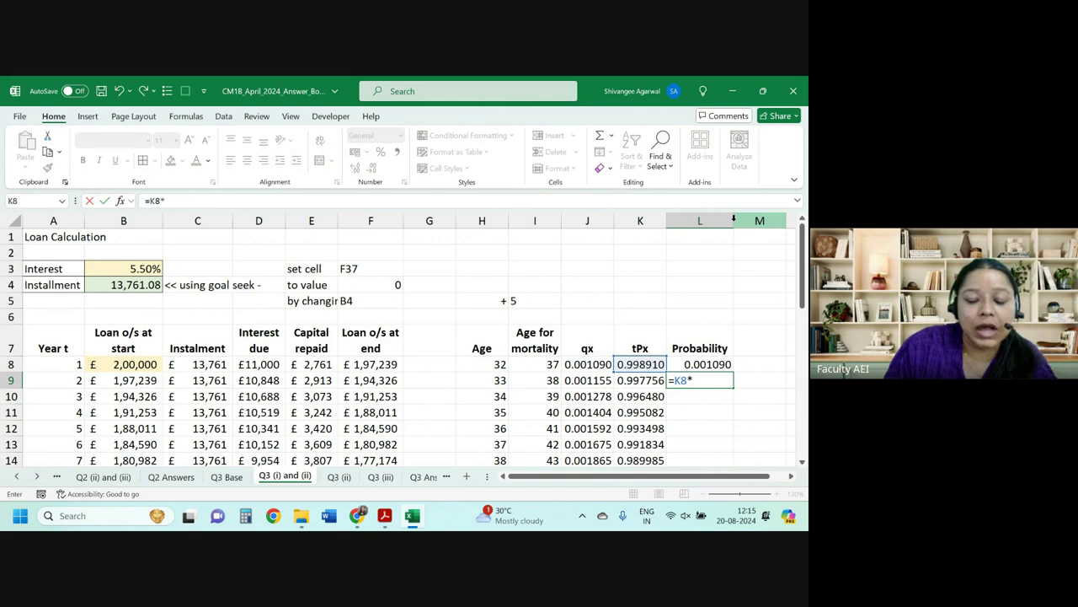
key("Left")
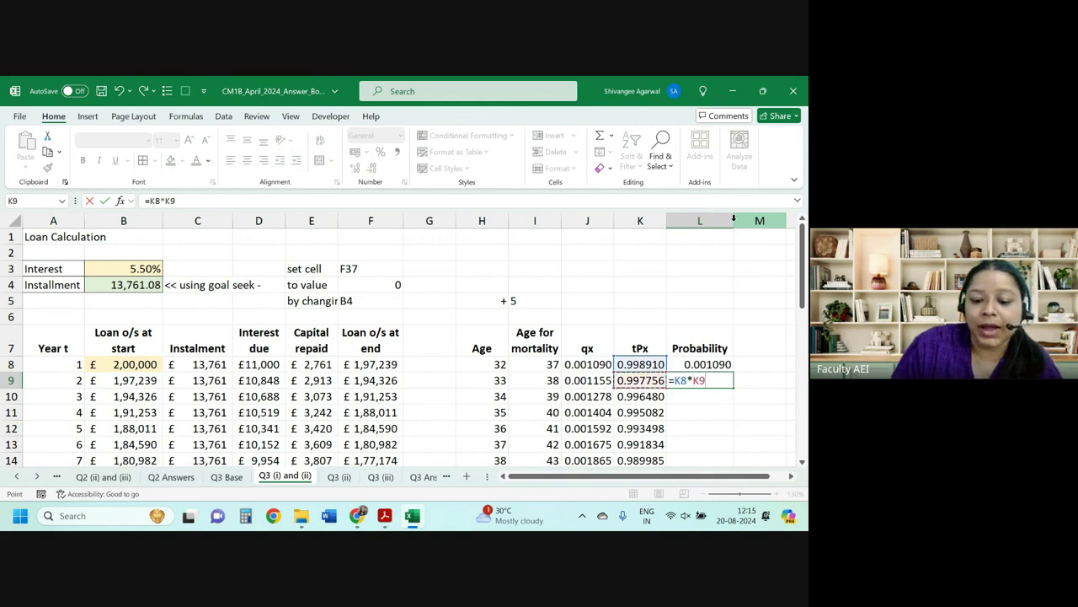
key("Left")
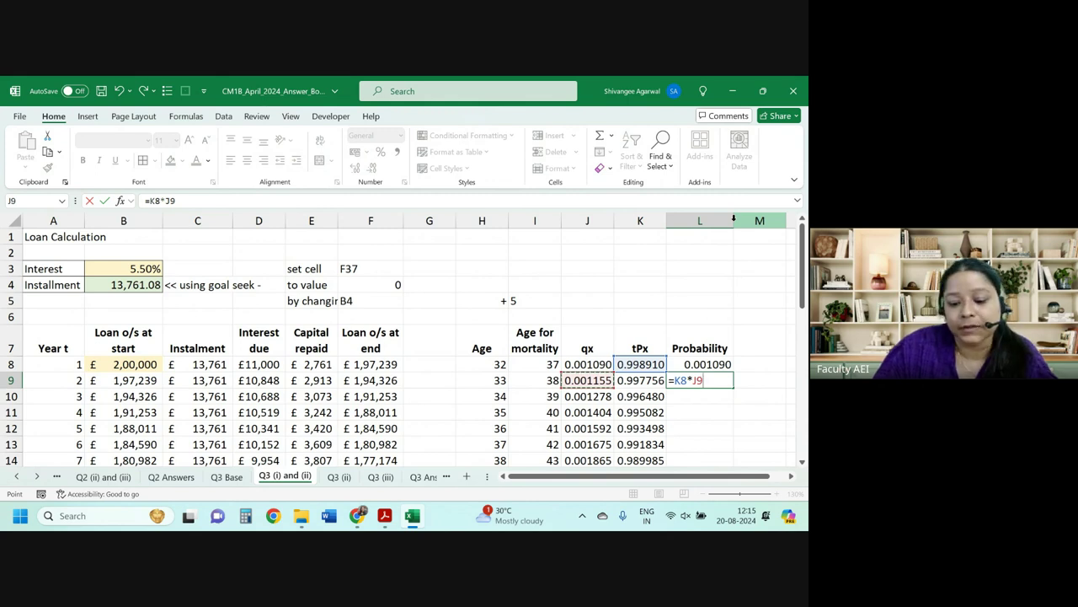
key("Return")
Round L9 to six decimals and fill the probability formula down the column.
left_click(698, 380)
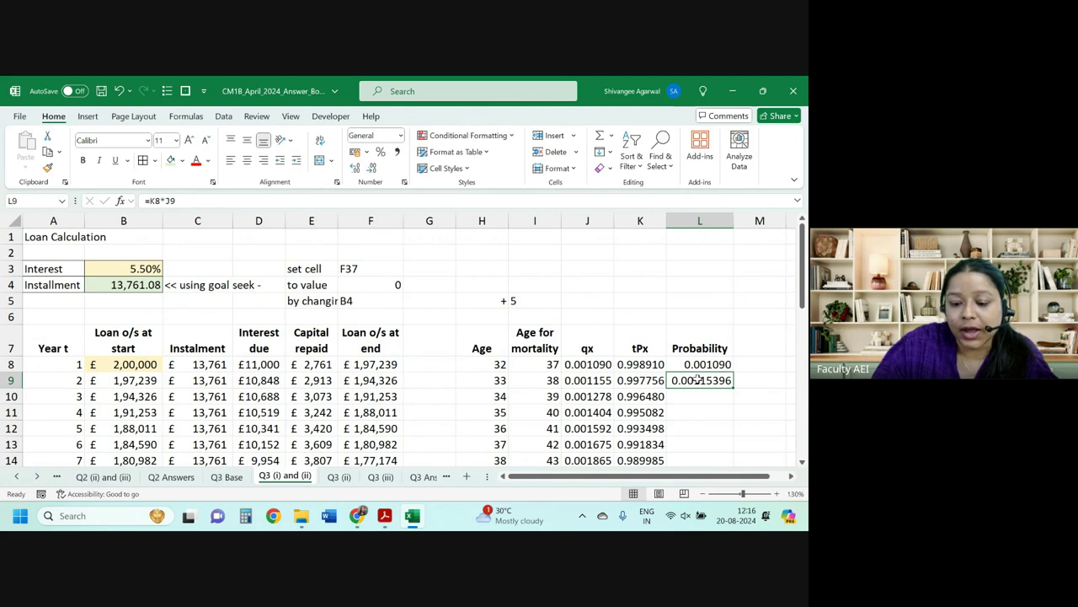
left_click(368, 169)
left_click(368, 169)
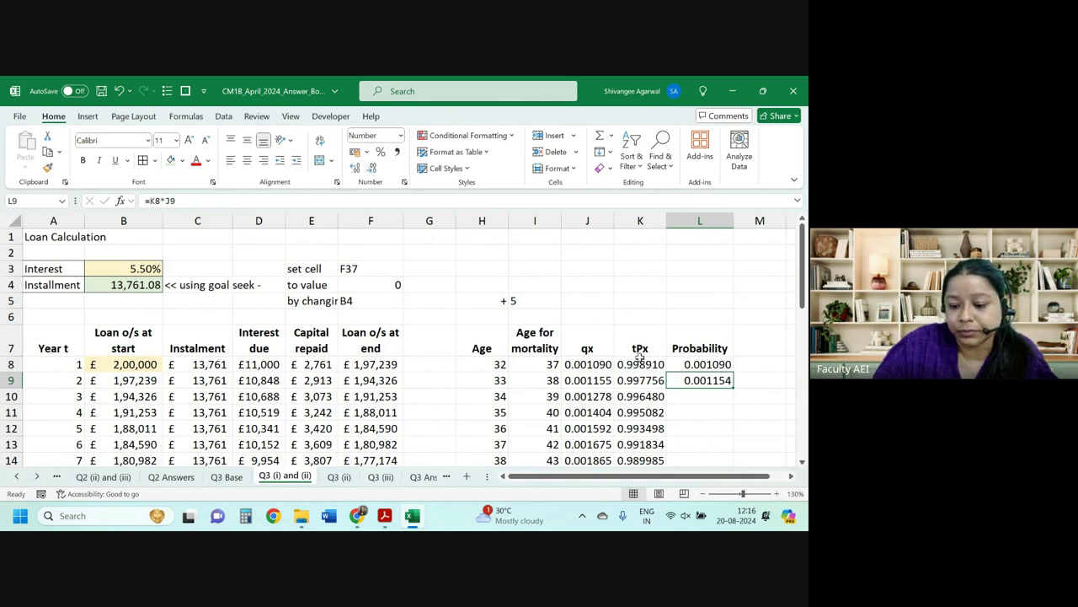
double_click(738, 386)
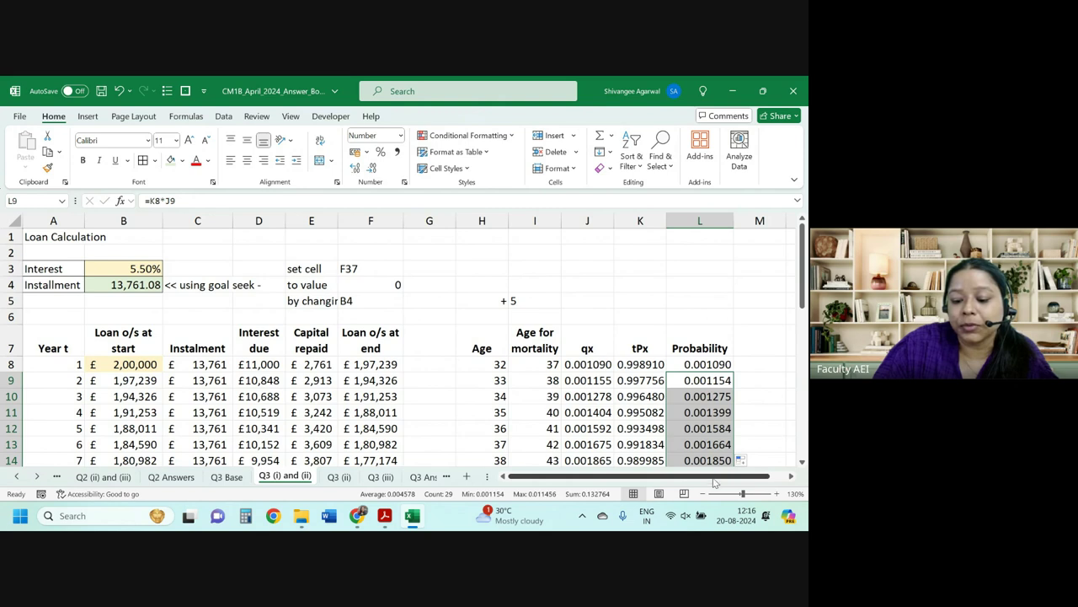
left_click_drag(762, 476, 792, 476)
Head column M 'Discounting factor' in M7 and widen the column to fit.
left_click(710, 346)
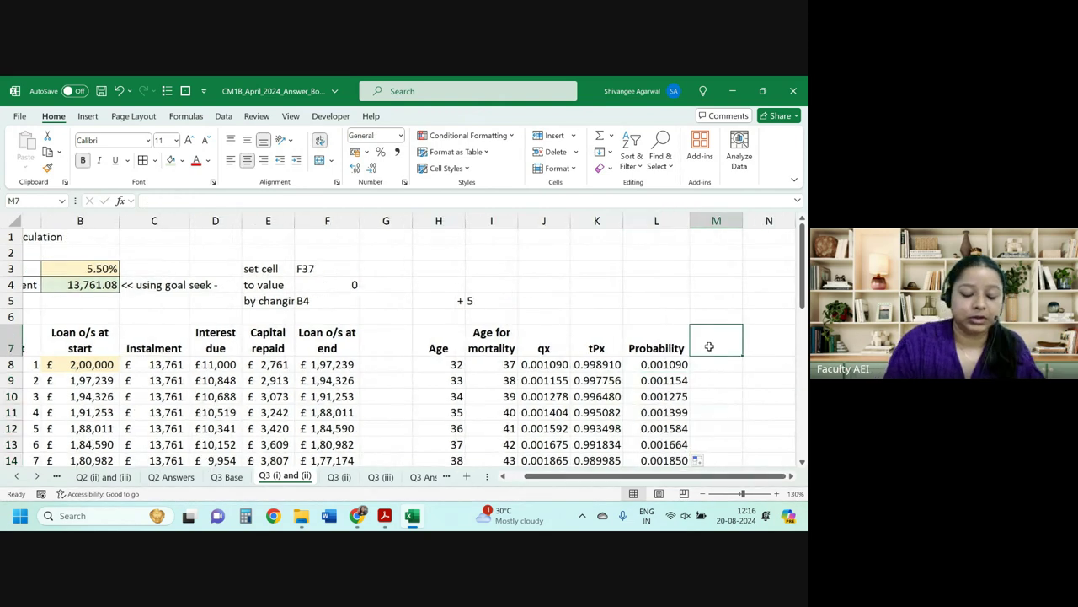
type("Discounting f")
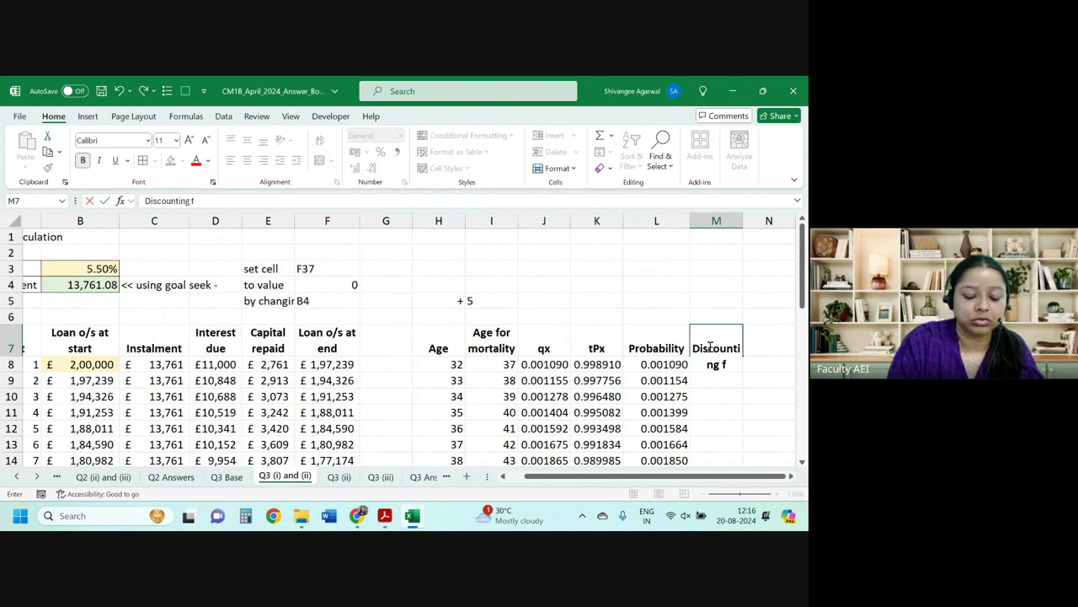
type("actor")
key("Return")
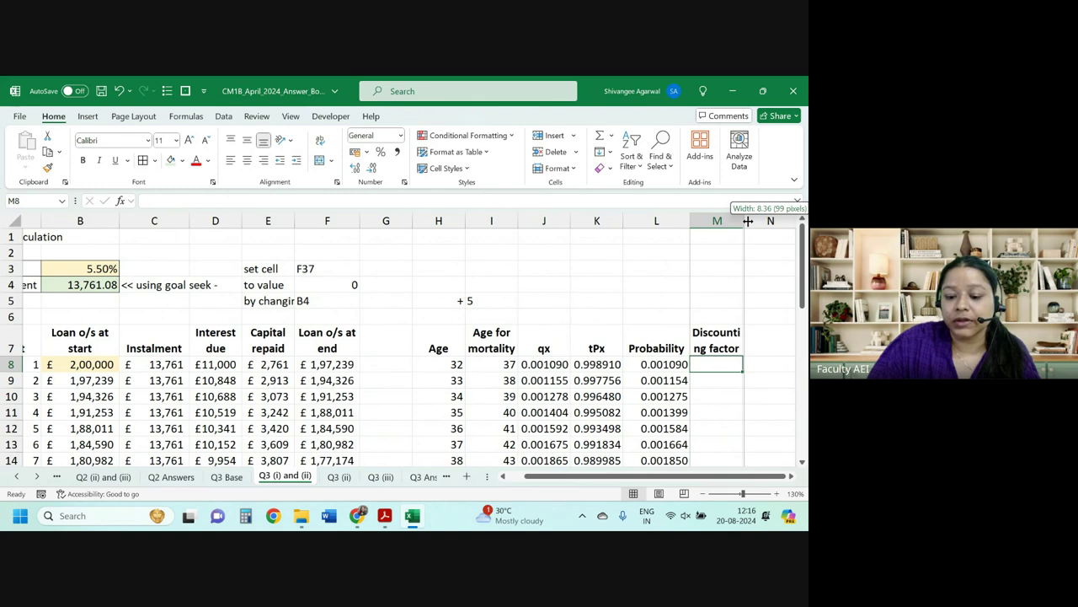
left_click_drag(742, 221, 753, 221)
Label L6 'interest' and link M6 to 'Q3 Base'!G5, shown as 3.5% in Percent Style.
left_click(666, 319)
type("interest")
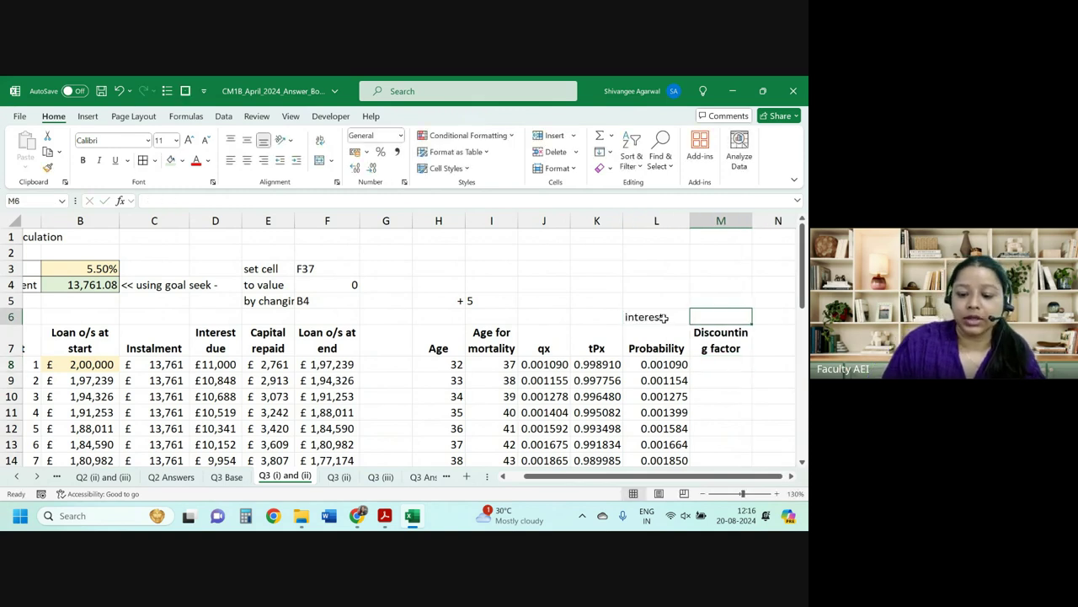
key("Tab")
type("=")
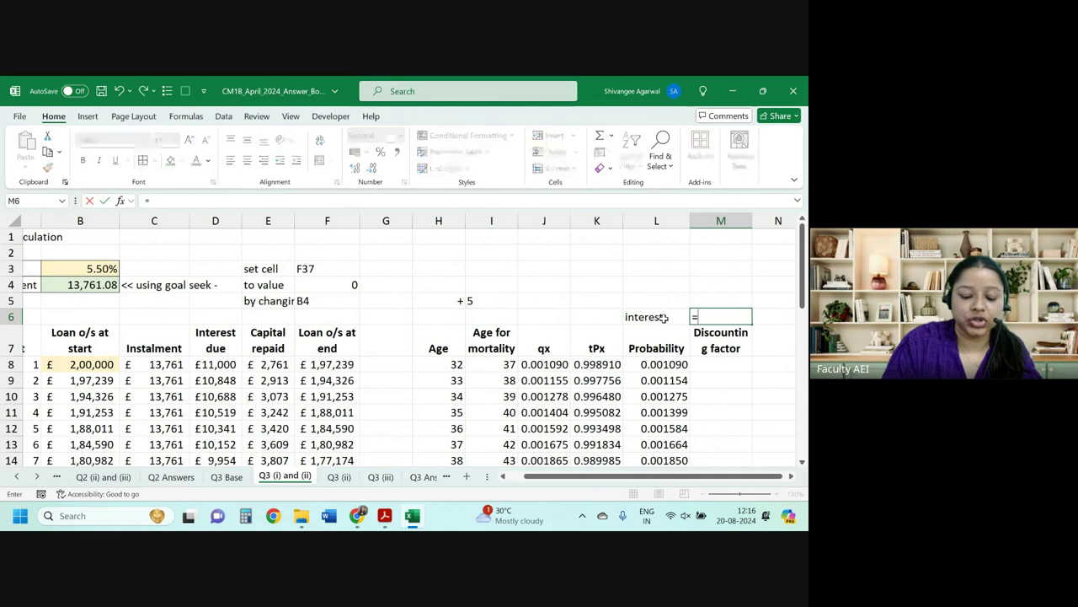
key("ctrl+Page_Up")
scroll(664, 319, "up", 4)
scroll(664, 337, "up", 4)
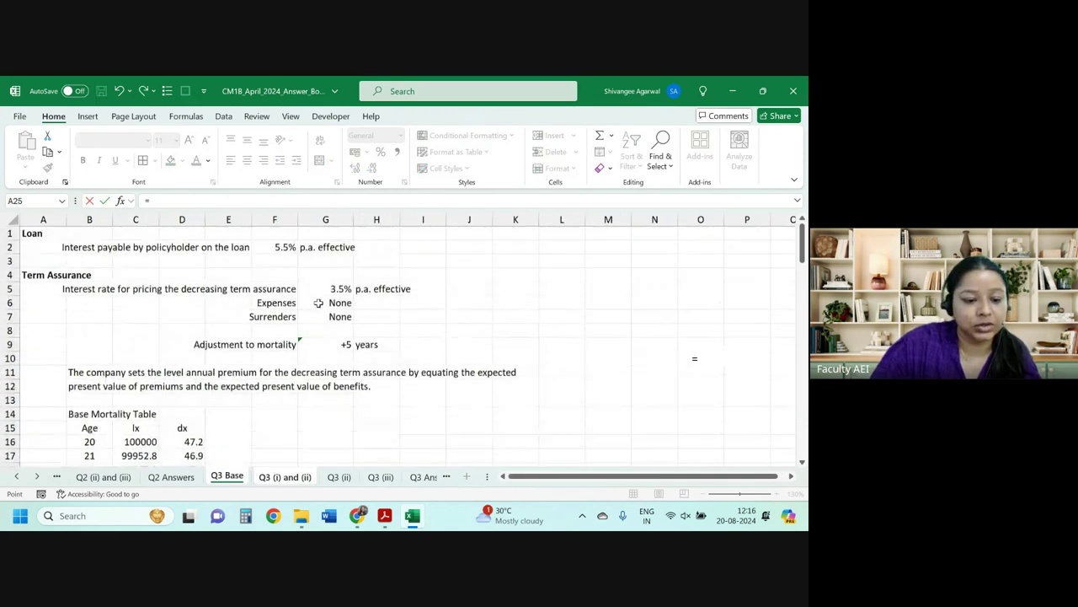
left_click(333, 289)
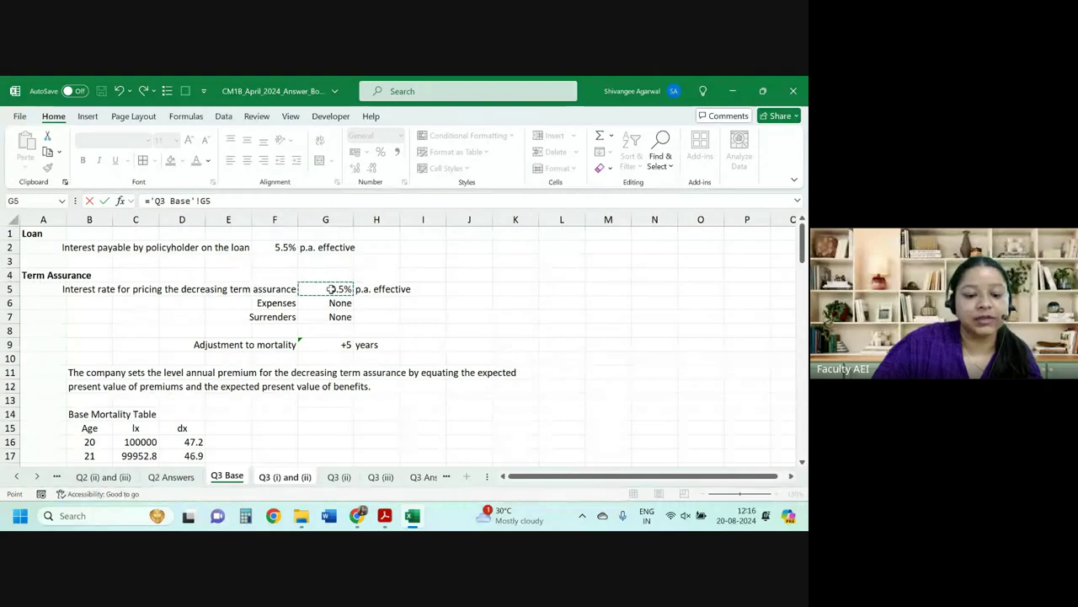
key("Return")
key("Up")
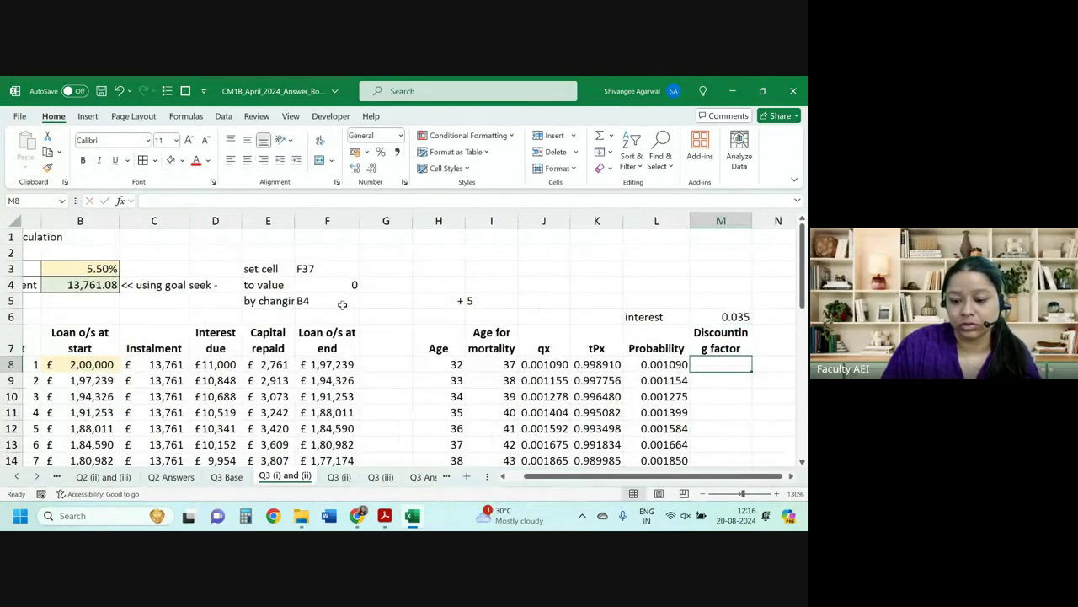
key("Up")
key("Down")
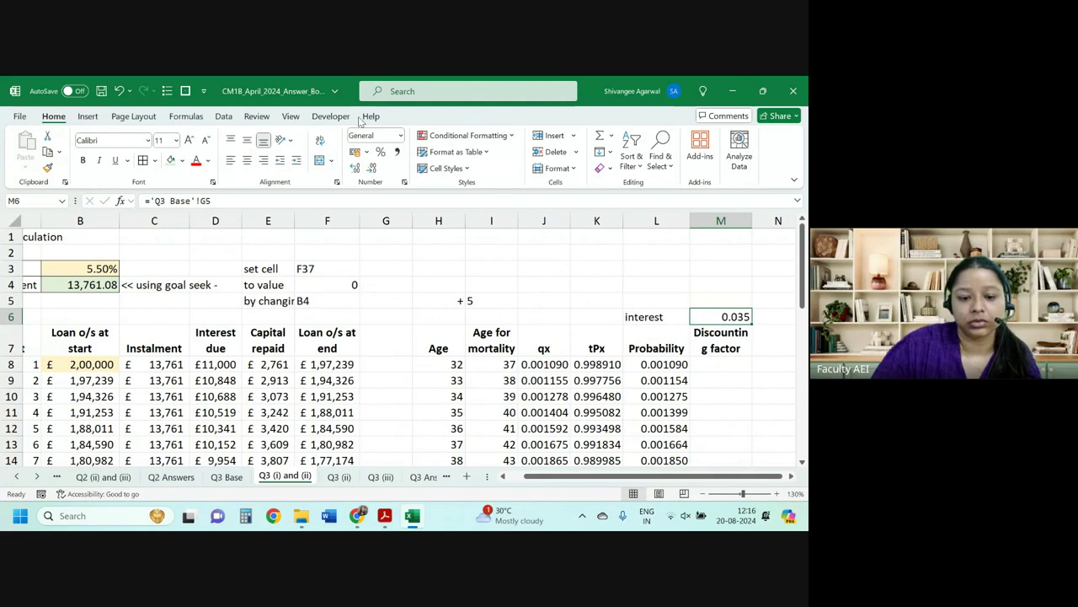
left_click(380, 152)
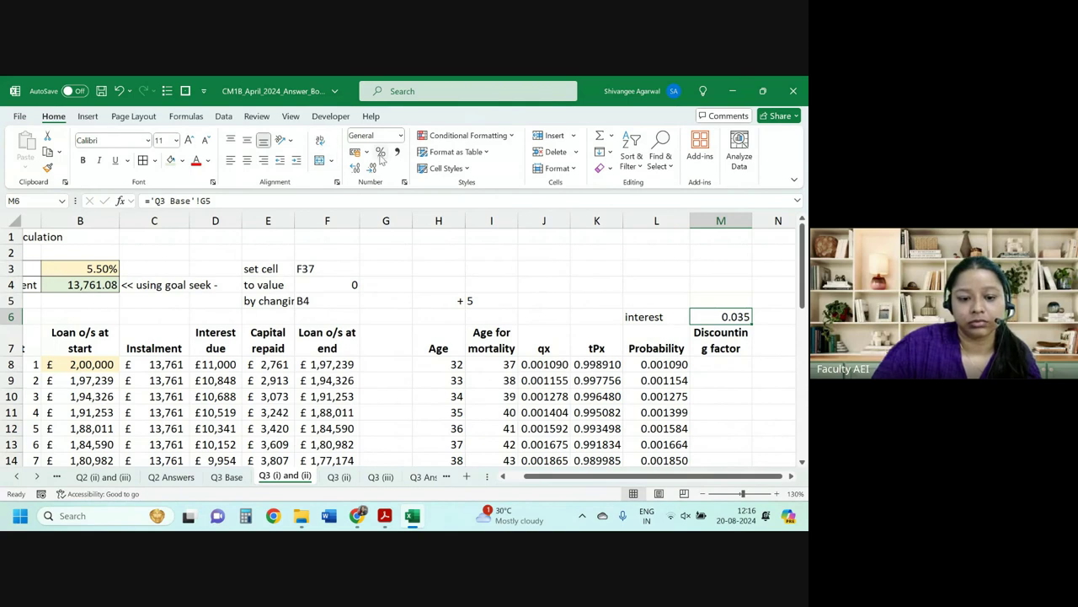
Enter the discount factor formula =(1+$M$6)^-A8 in M8.
left_click(710, 362)
type("=")
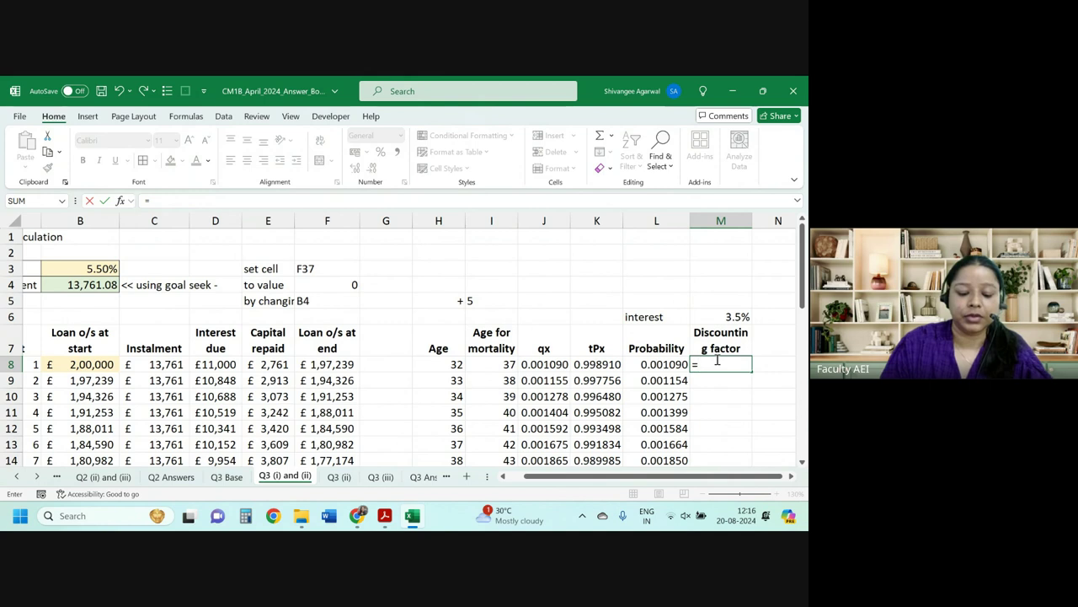
type("(1+")
key("Up")
key("Up")
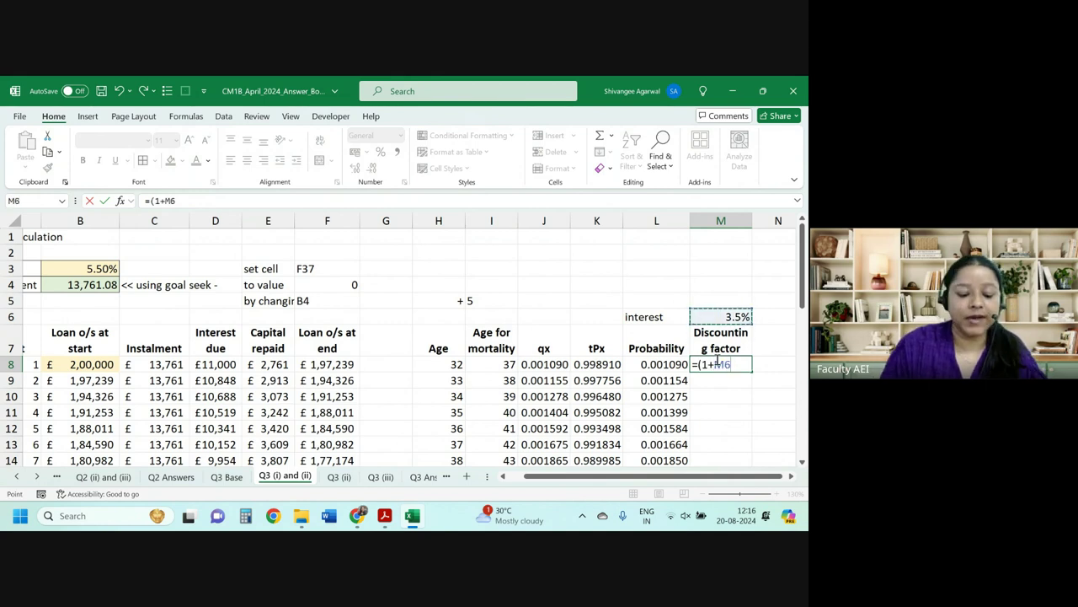
key("F4")
type("$M$6)^-")
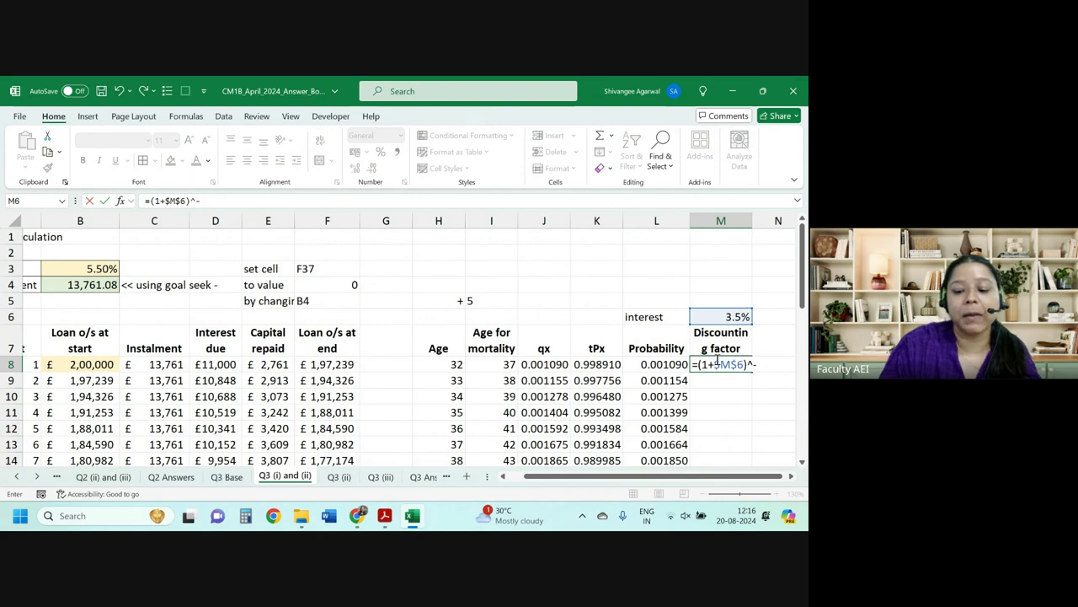
key("Left")
key("Left")
key("Left")
key("Left")
key("Left")
key("Left")
key("Return")
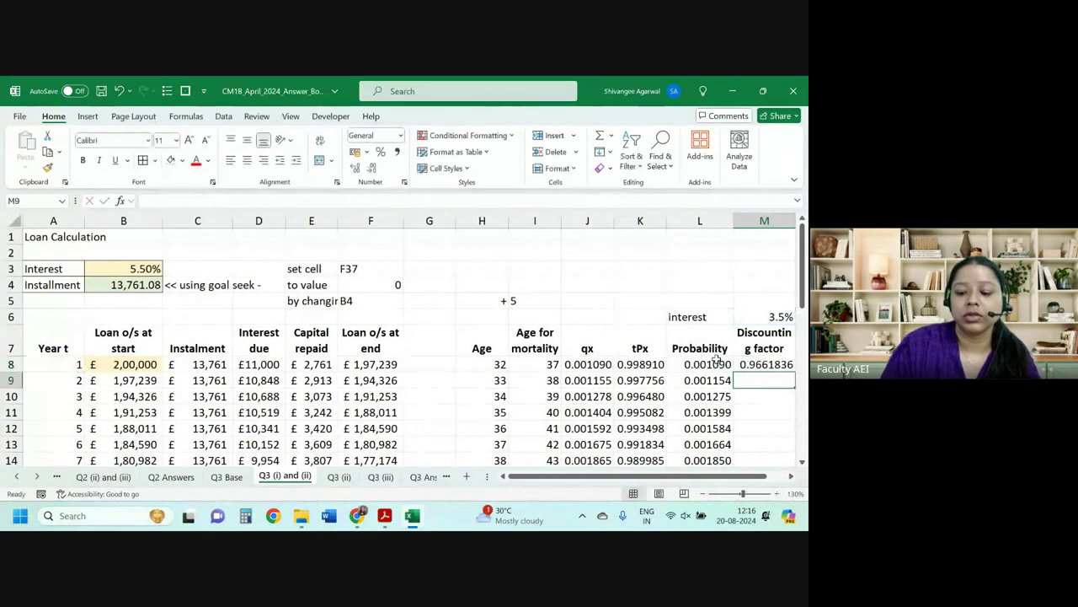
Show one fewer decimal in M8, fill it down column M and adjust the column width.
key("Up")
scroll(402, 343, "right", 1)
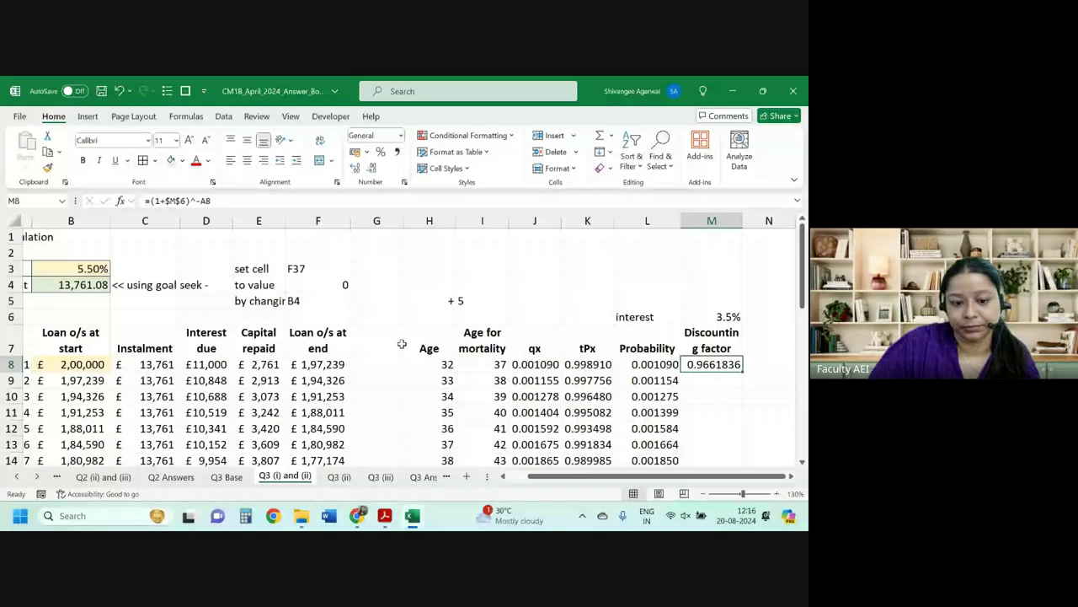
left_click(370, 167)
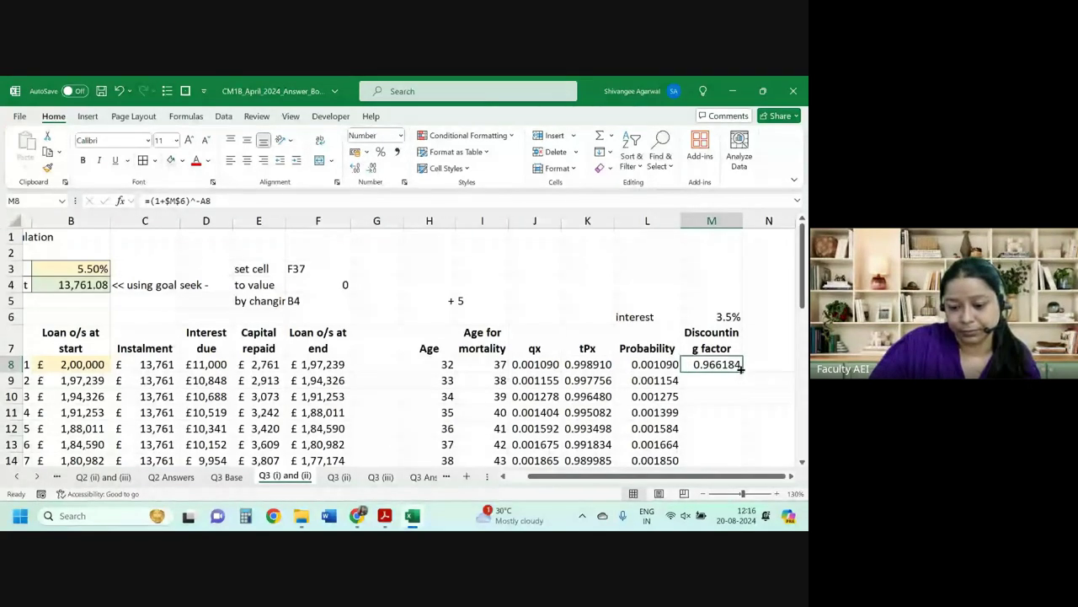
double_click(741, 368)
left_click(724, 340)
left_click_drag(740, 221, 746, 222)
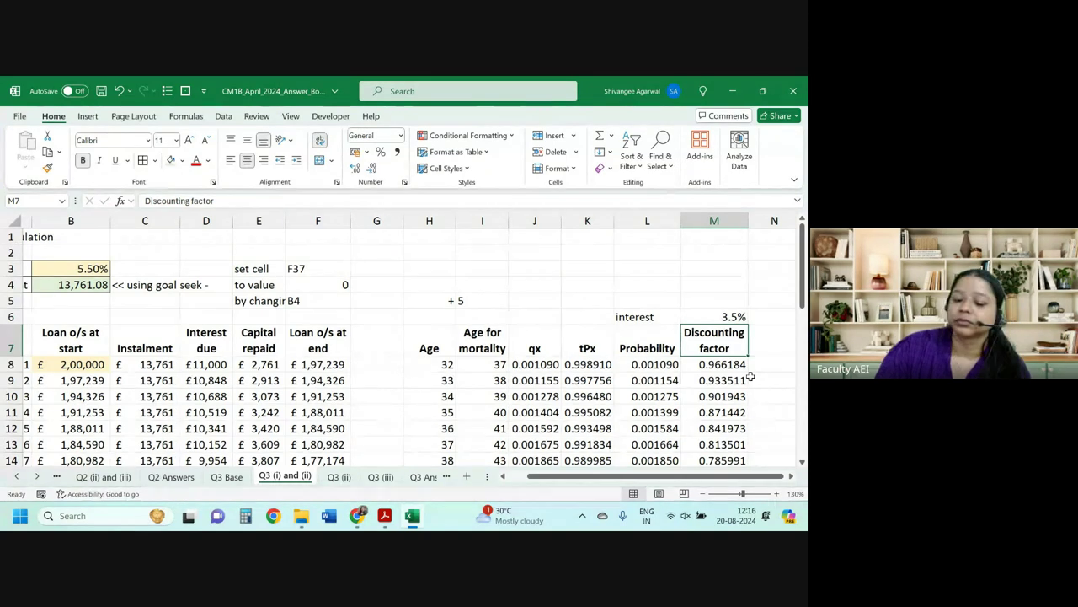
Head N7 'Sum Assured', enter =B8 in N8 and fill it down the column.
key("Right")
type("S")
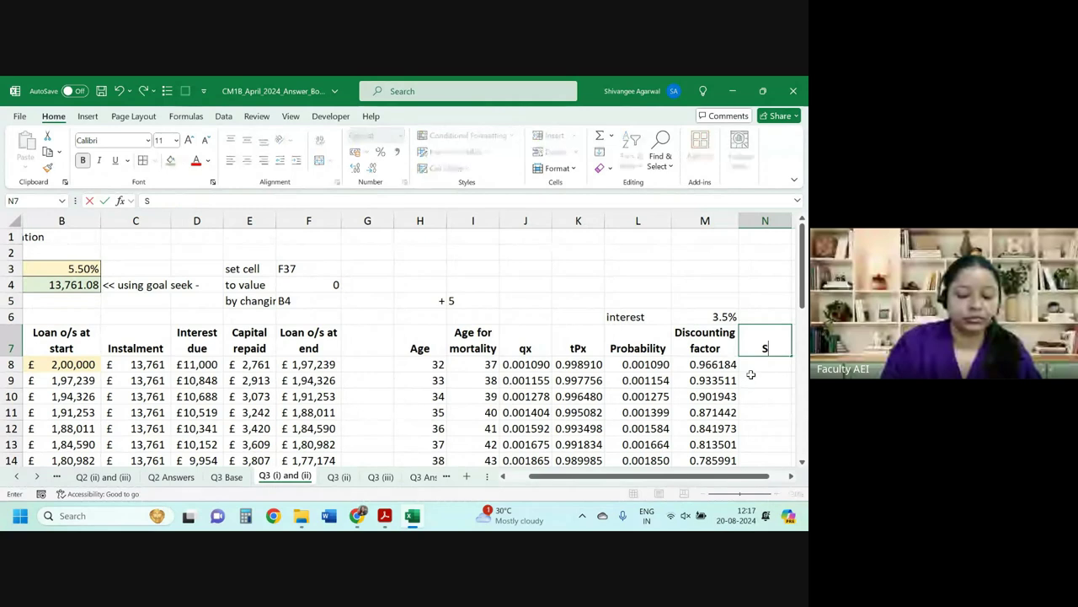
type("um Assured")
key("Return")
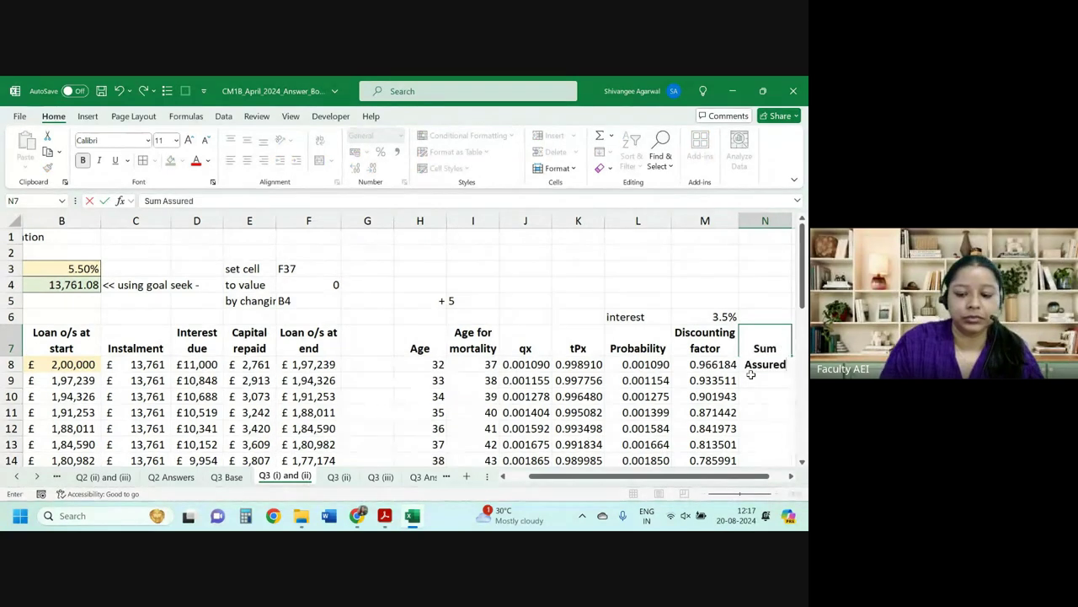
type("=")
key("Left")
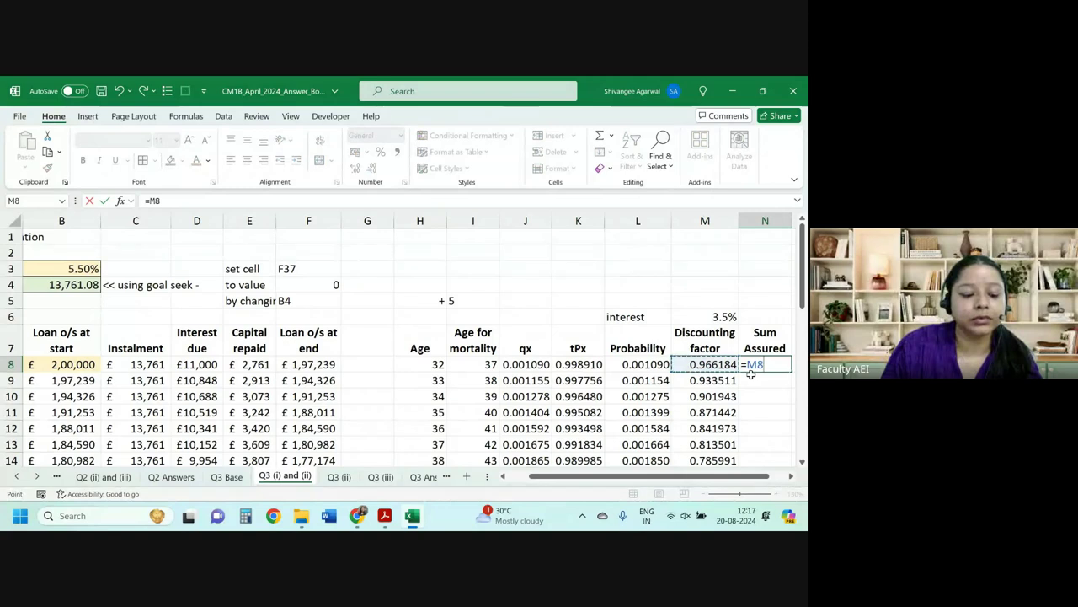
key("Left")
key("Left")
key("Left")
key("Right")
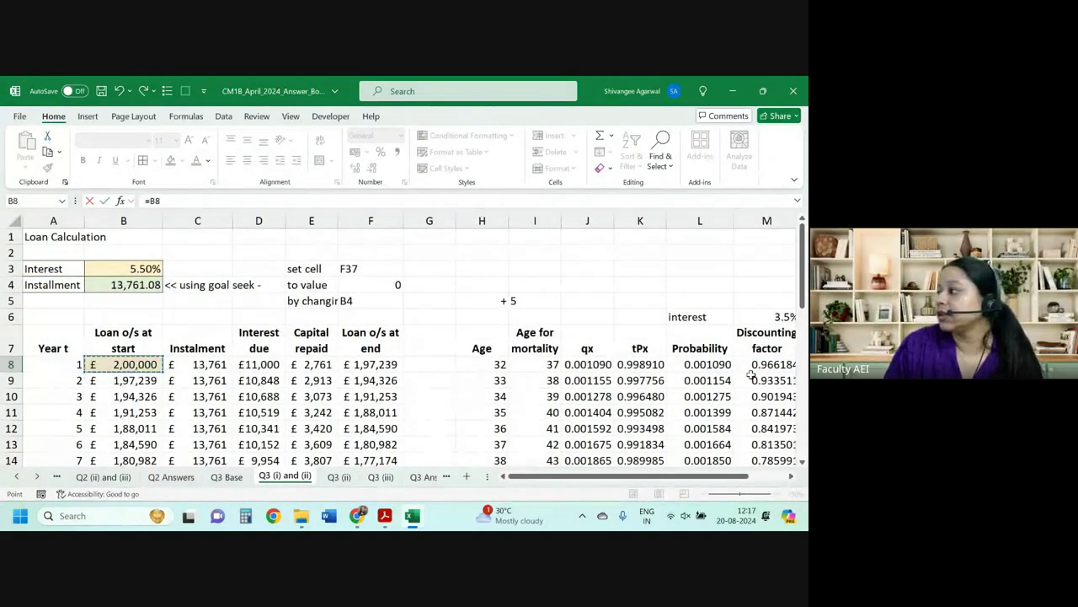
key("Return")
left_click(717, 364)
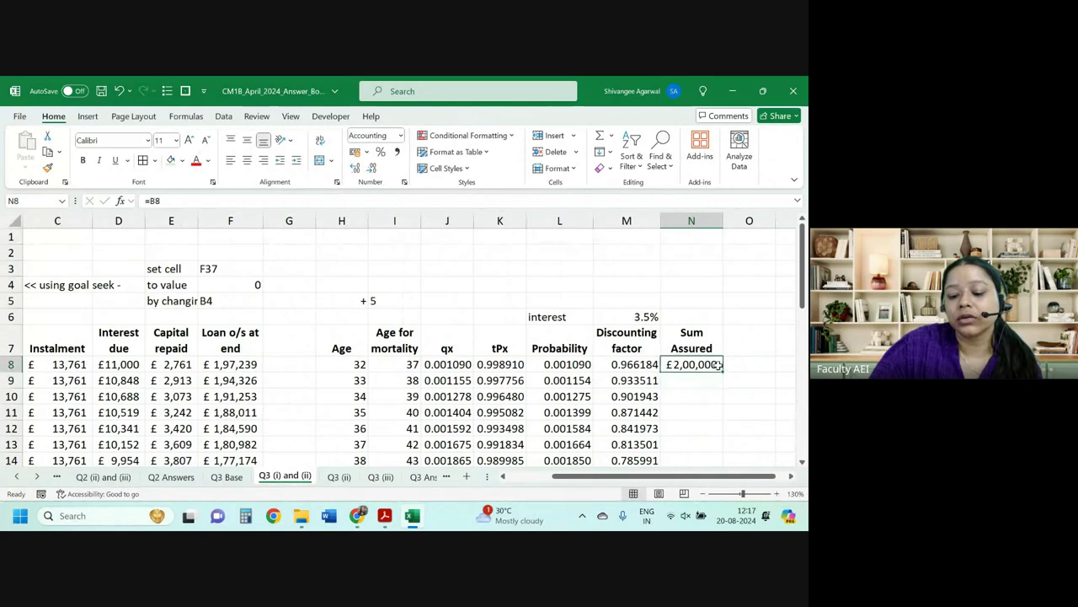
double_click(722, 371)
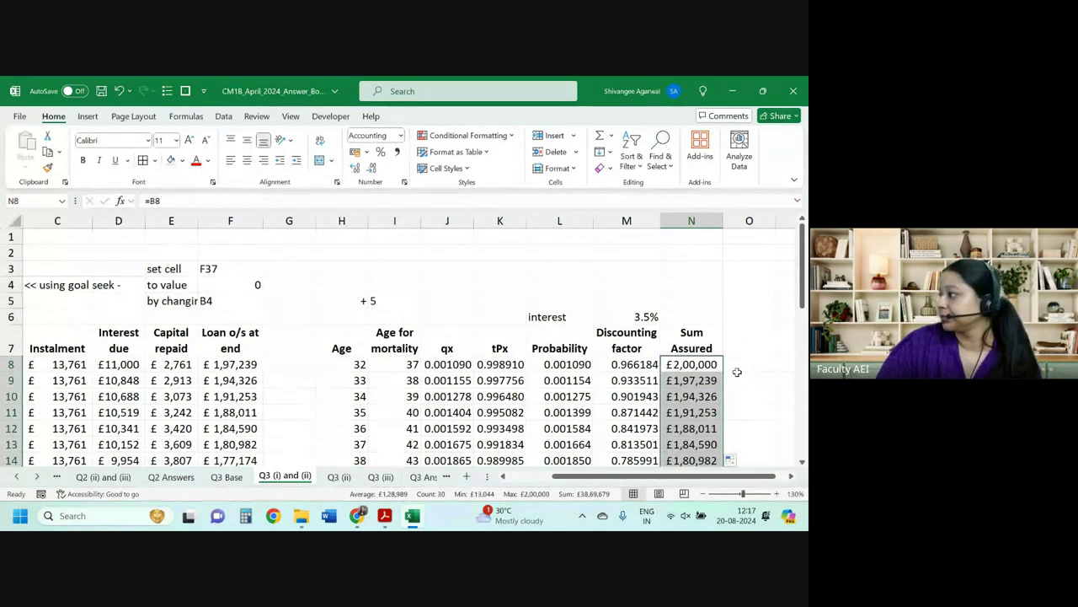
left_click(730, 336)
Enter the header 'PV of death benefit' in O7, correcting the 'venefit' typo.
type("P")
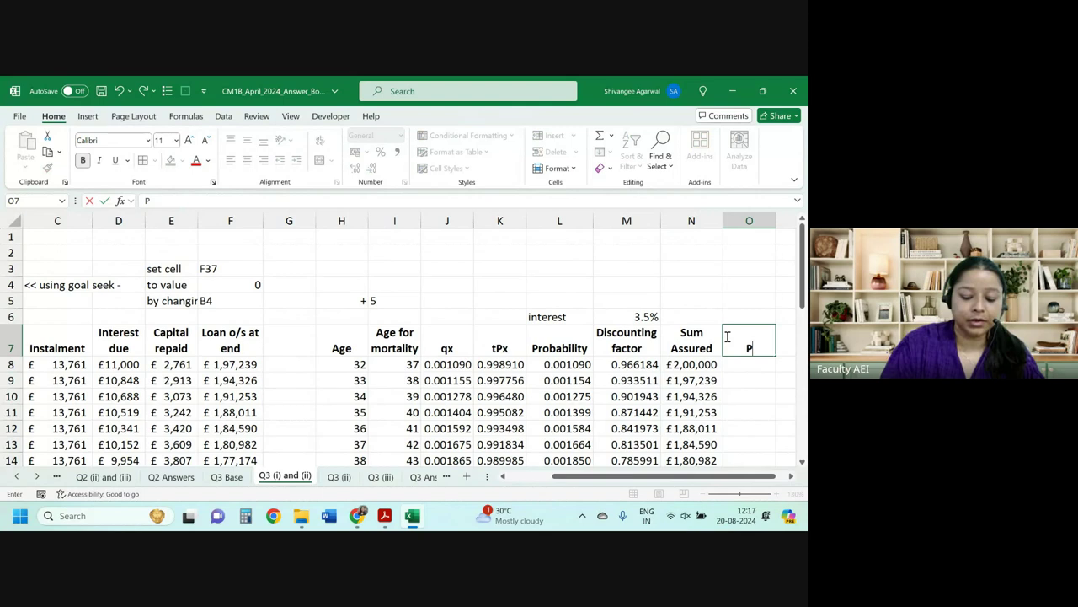
type("V of death")
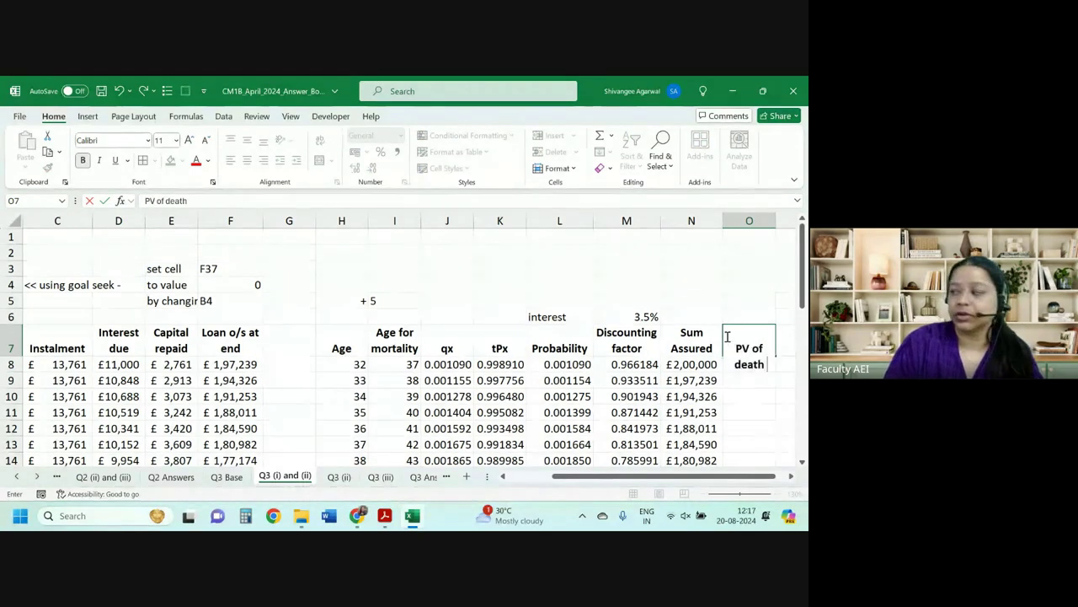
type(" vene")
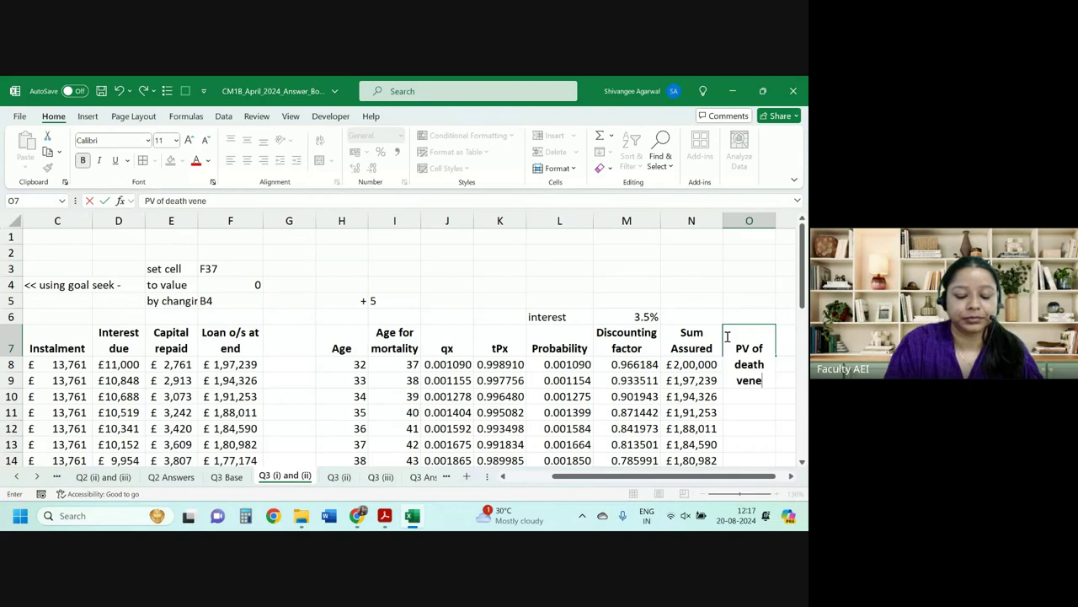
type("fit")
key("ctrl+Return")
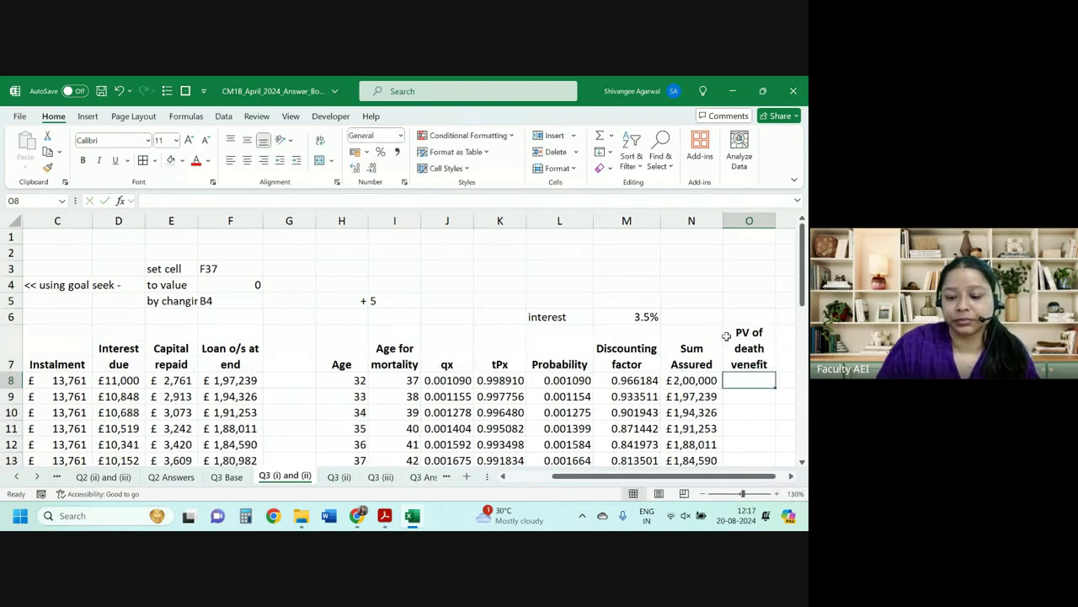
key("F2")
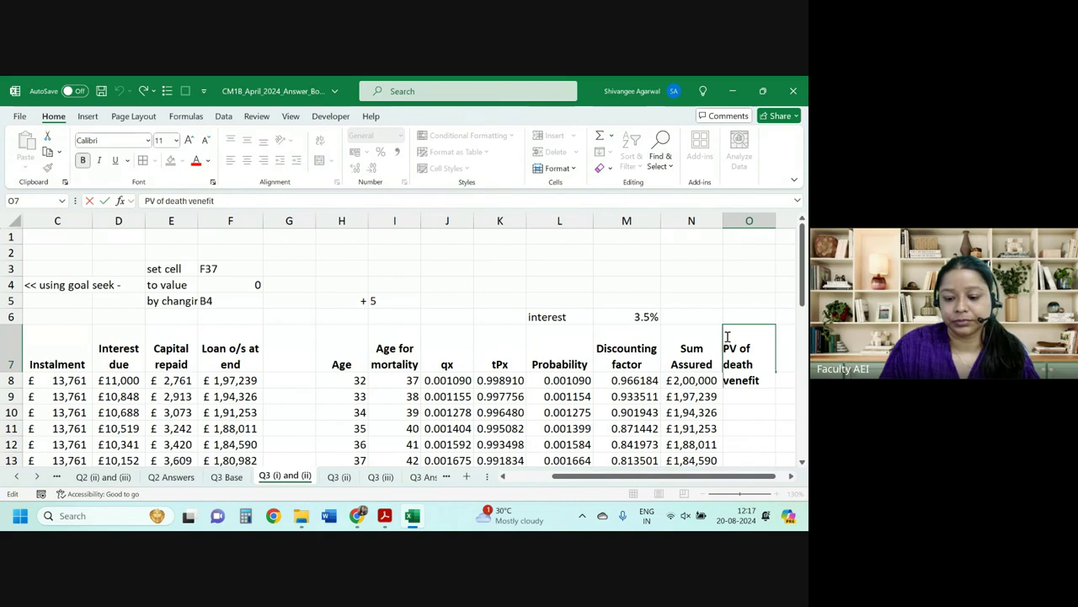
key("ctrl+Left")
key("Delete")
type("b")
key("Return")
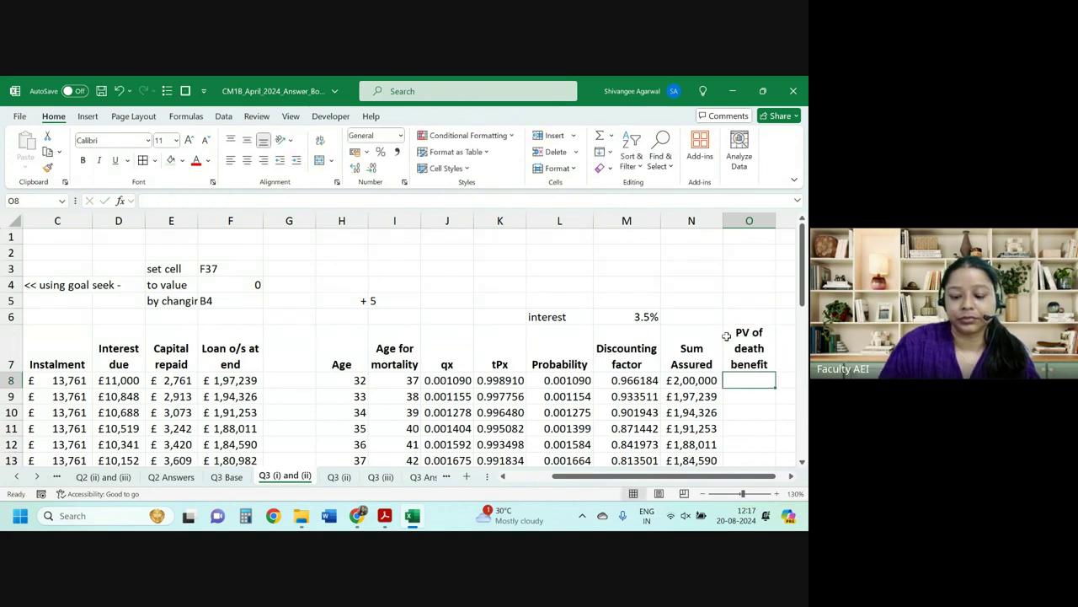
Enter =N8*L8*M8 in O8 and fill it down, starting at £210.68.
type("=")
key("Left")
key("Left")
key("Left")
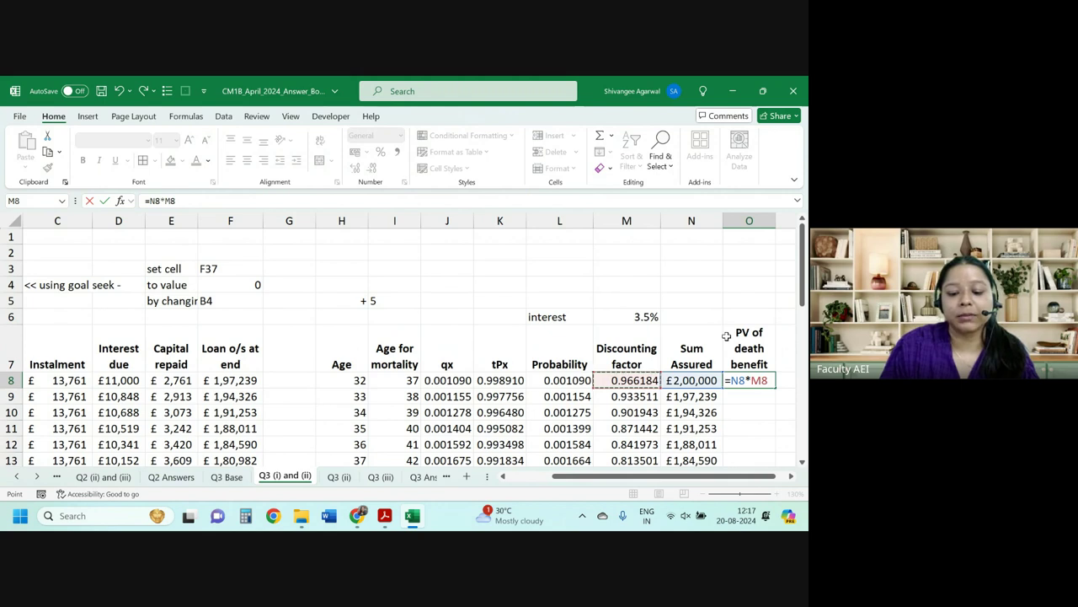
key("Left")
type("*")
key("Left")
key("Left")
key("Return")
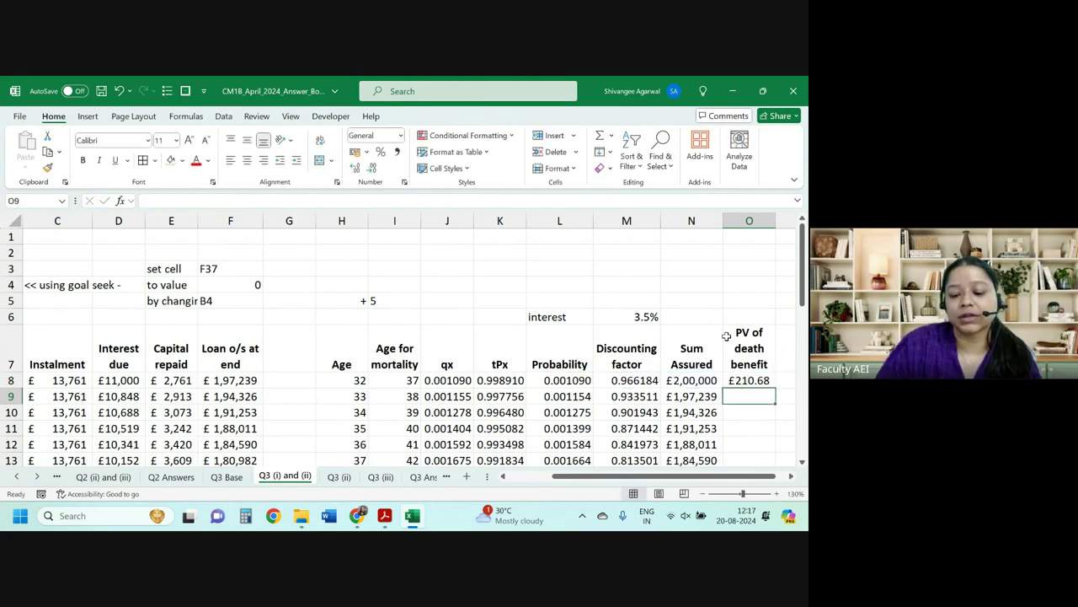
left_click(756, 380)
double_click(774, 387)
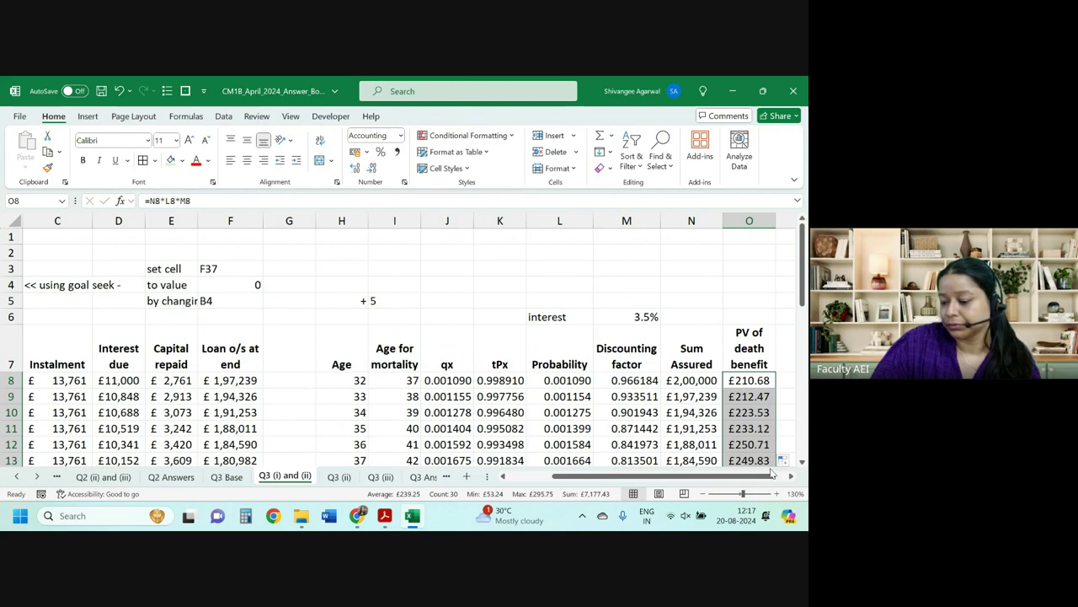
scroll(714, 426, "down", 2)
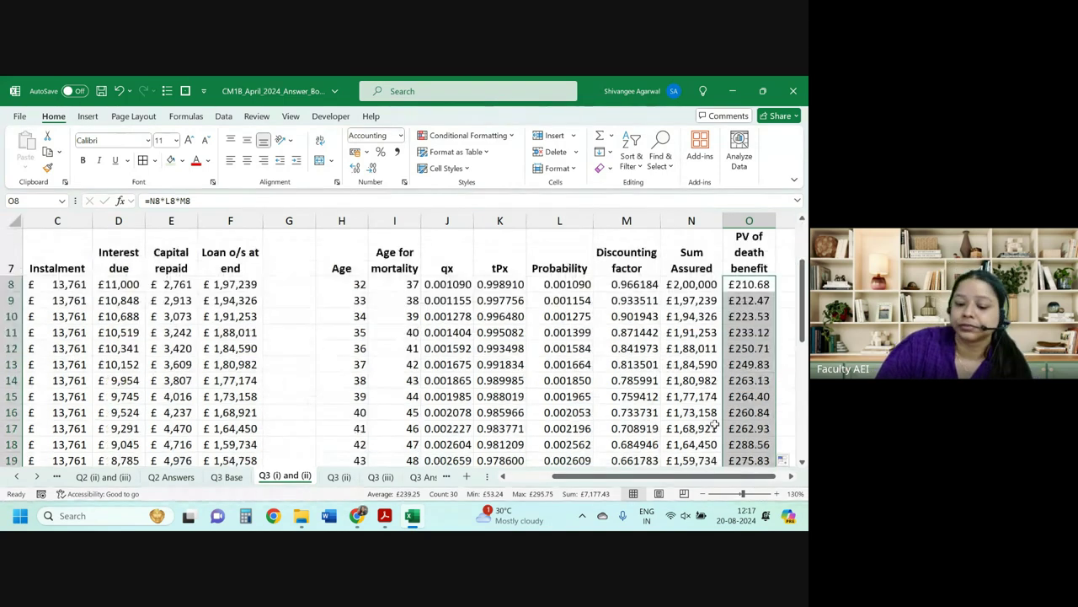
scroll(715, 426, "up", 2)
left_click_drag(706, 476, 703, 477)
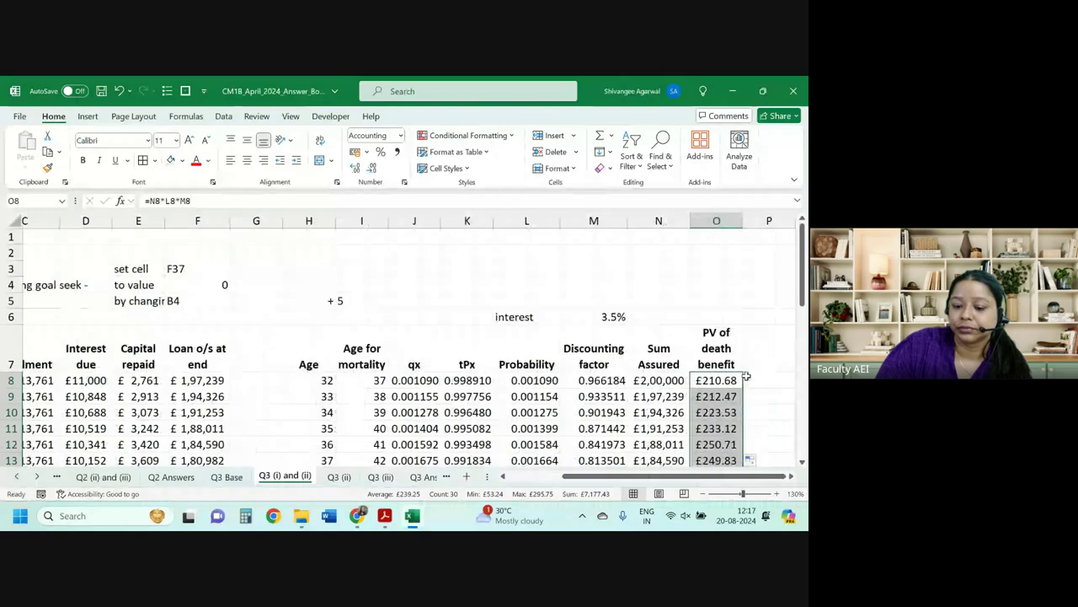
key("Right")
key("Right")
key("Left")
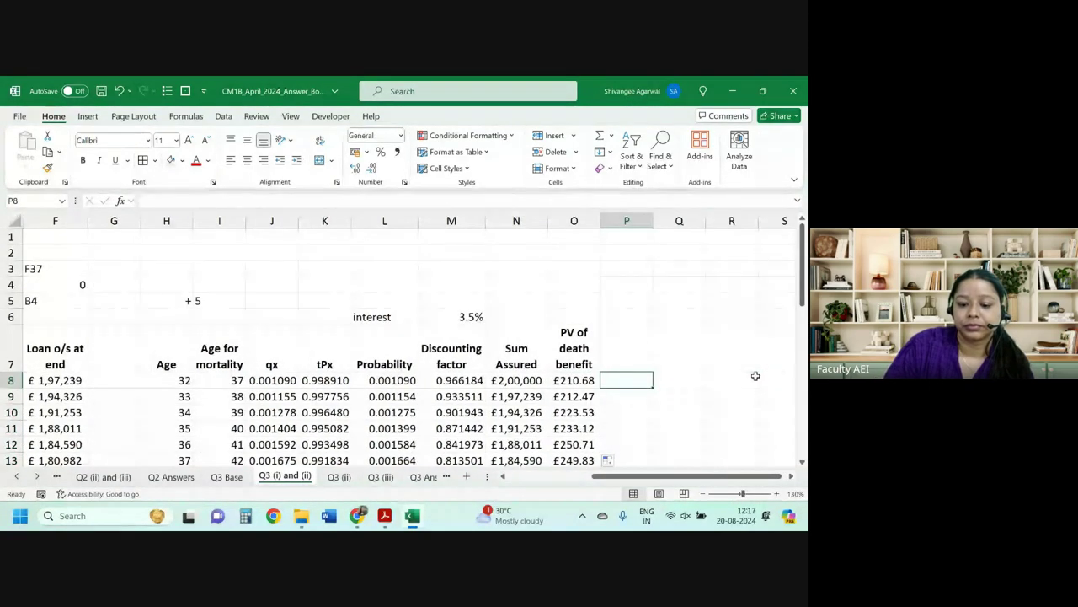
key("Up")
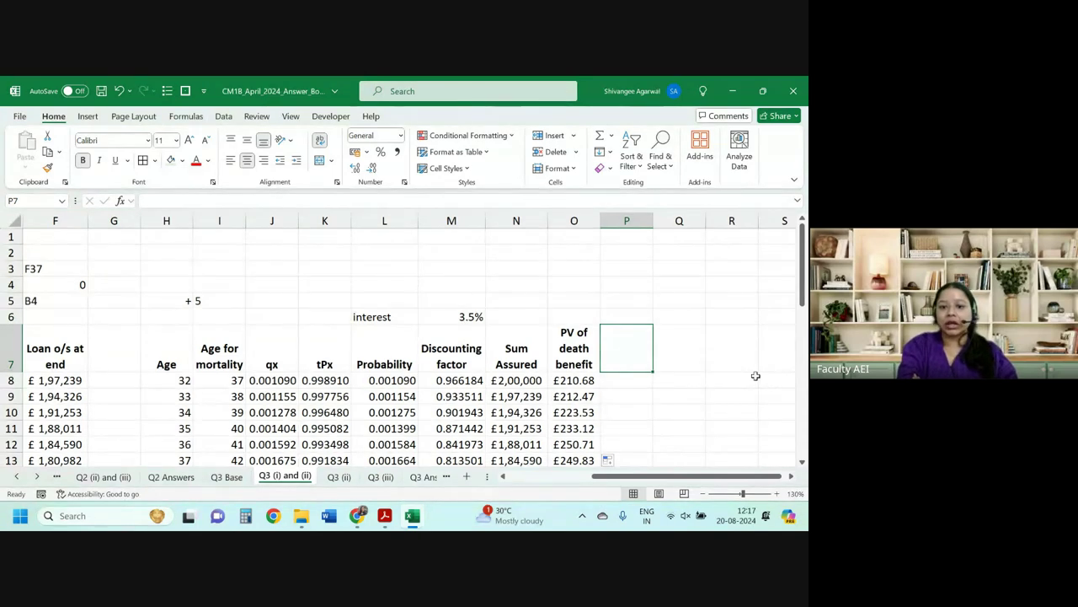
key("alt+Tab")
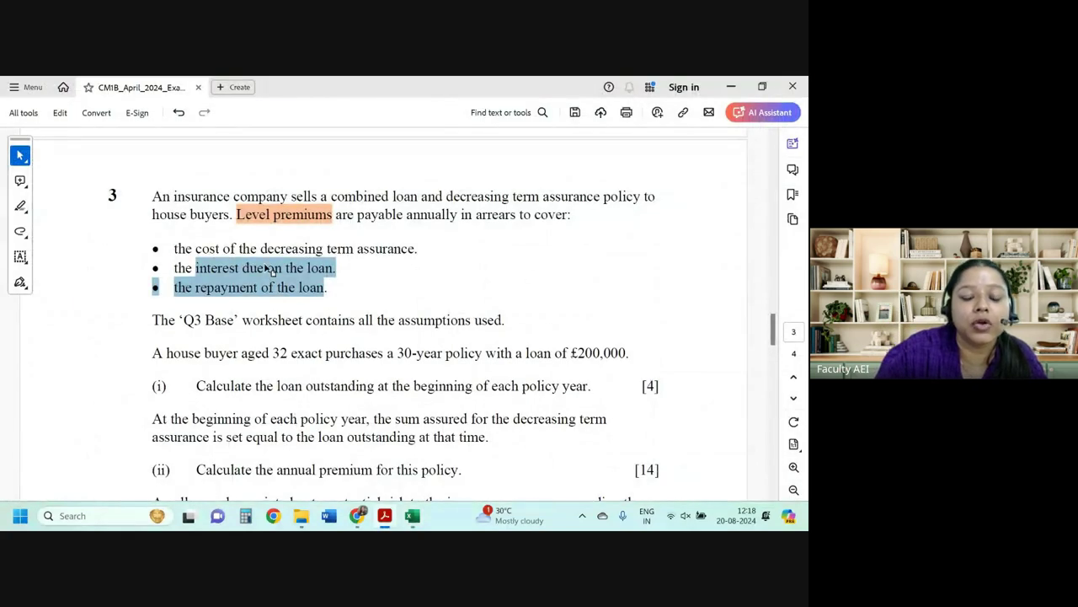
key("alt+Tab")
left_click(589, 296)
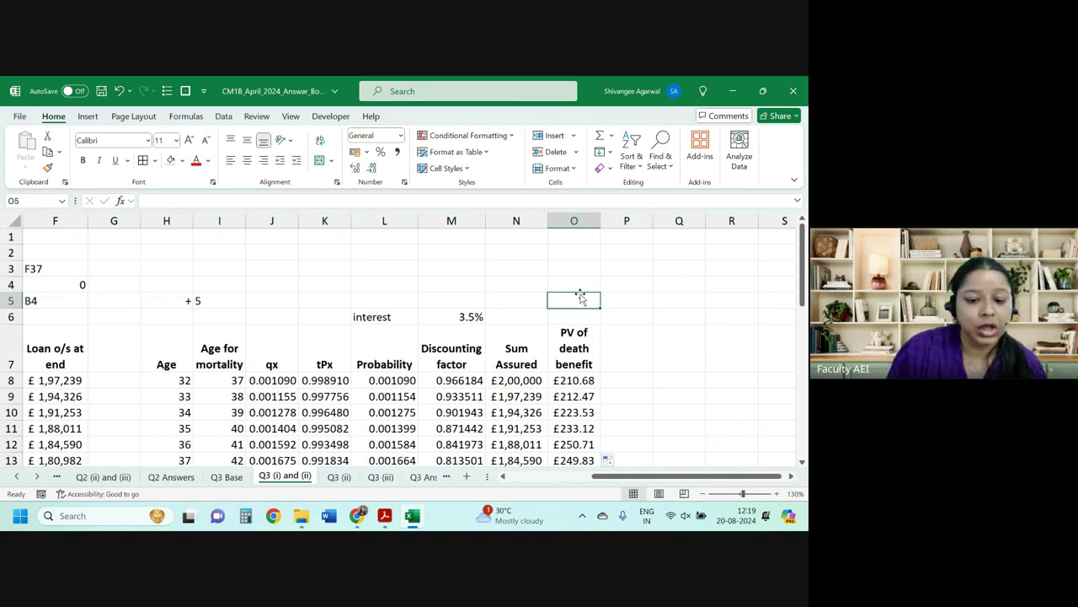
Type the label 'Annuity' in M3, then cancel the formula started beside it.
left_click(434, 251)
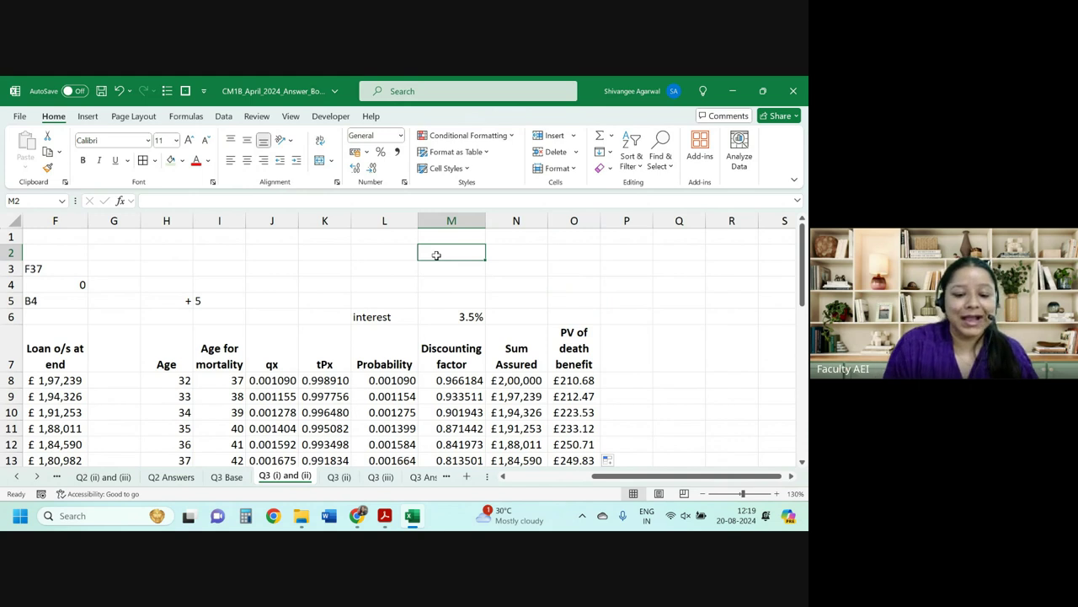
key("Return")
type("Annuity")
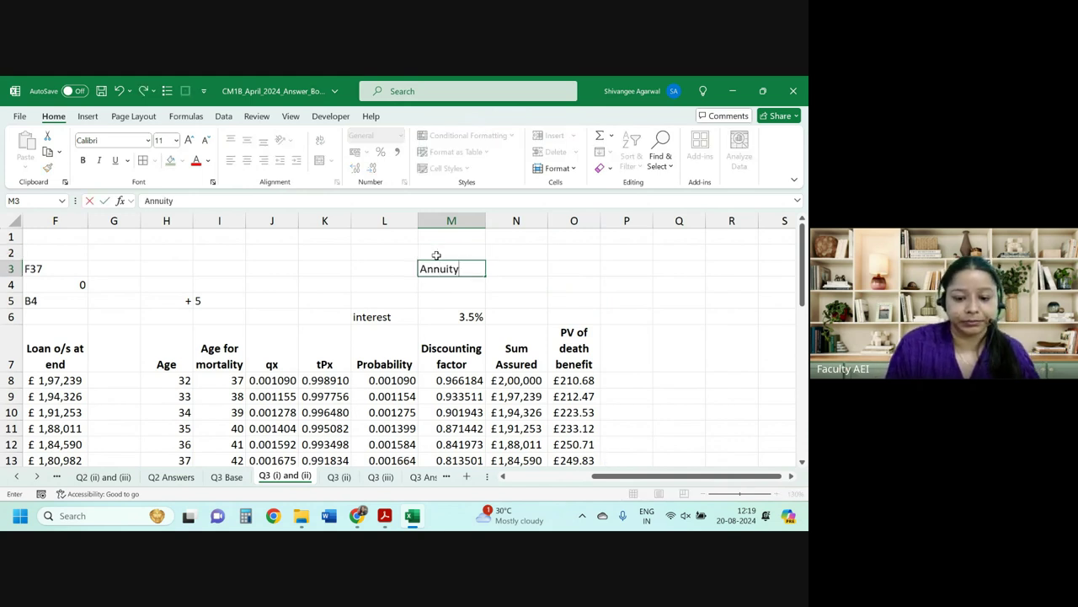
key("Tab")
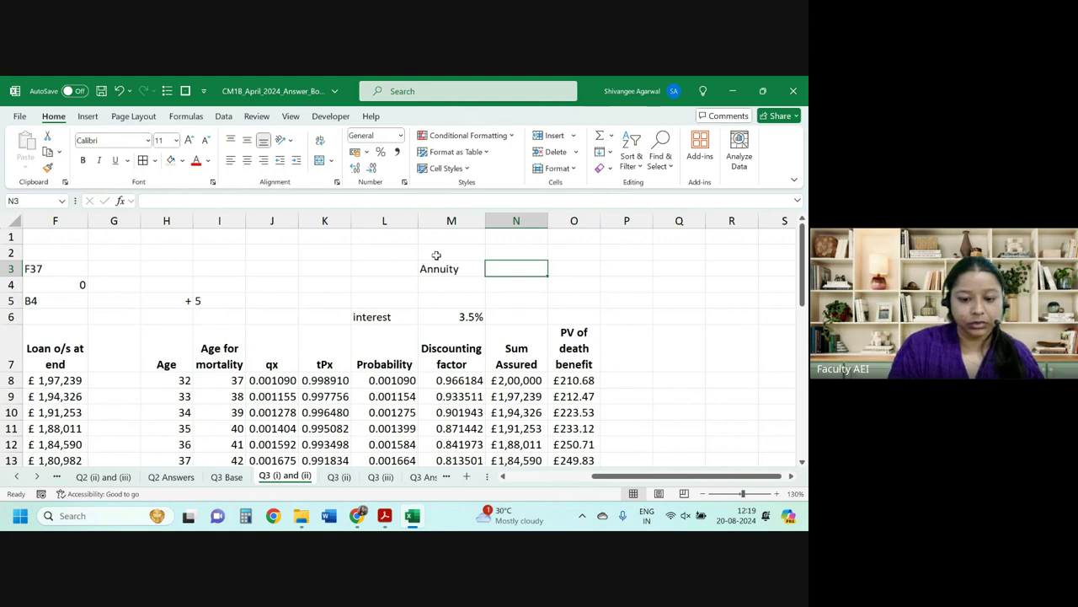
type("=")
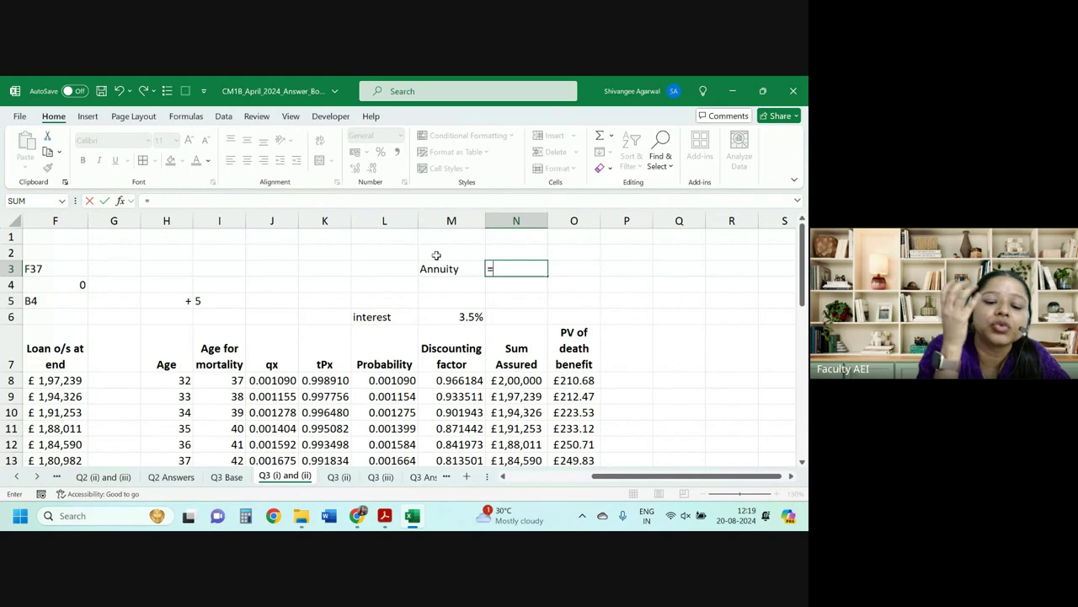
key("Escape")
Review the discount factor and tPx formulas, then copy the Annuity label in M3.
key("Down")
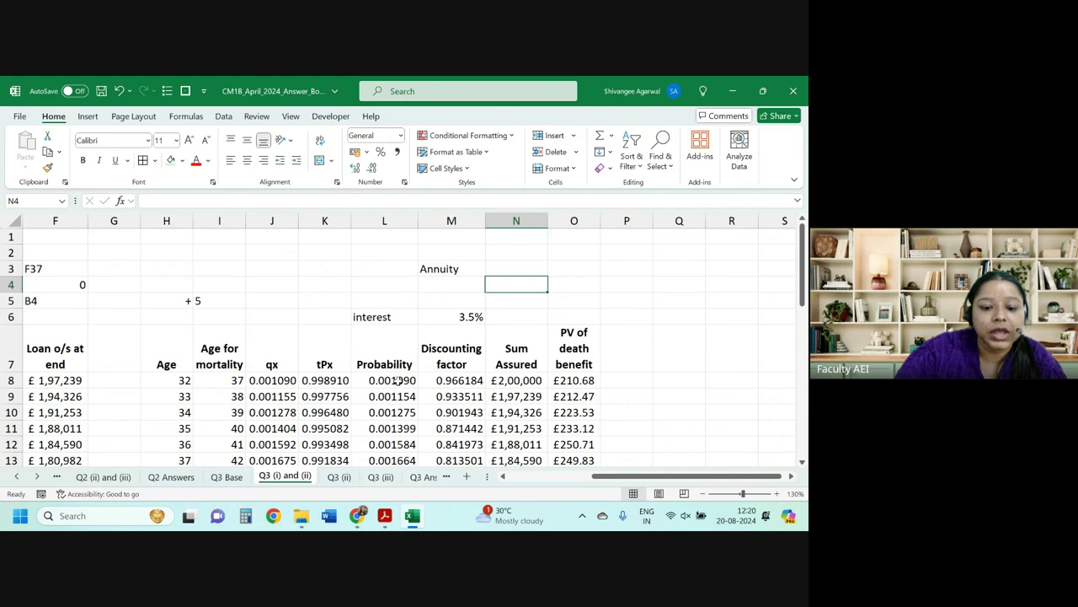
left_click_drag(445, 338, 451, 412)
left_click(453, 380)
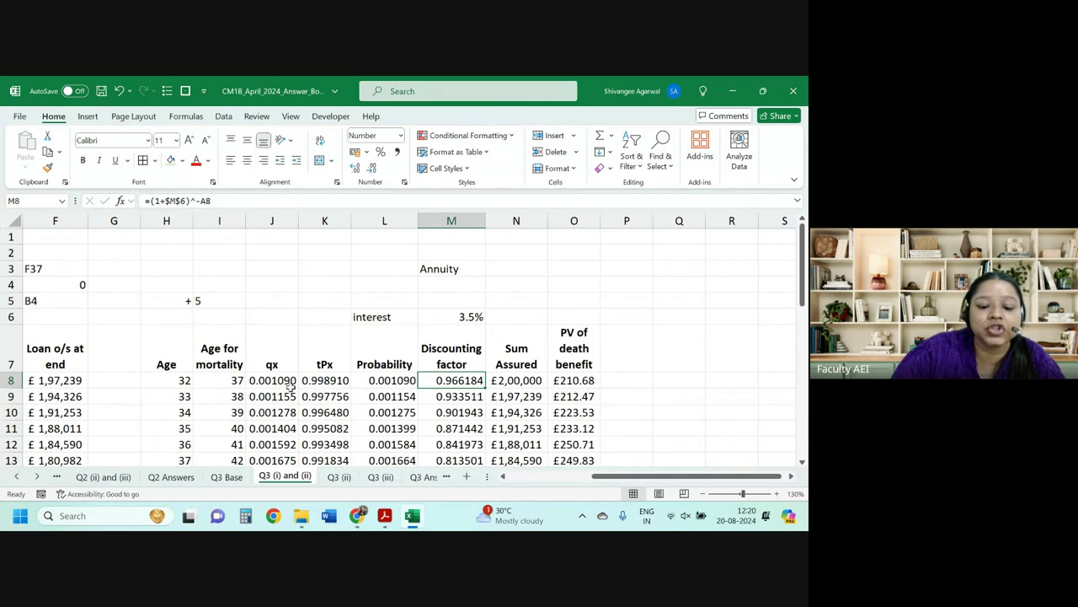
left_click(323, 380)
left_click_drag(336, 380, 393, 379)
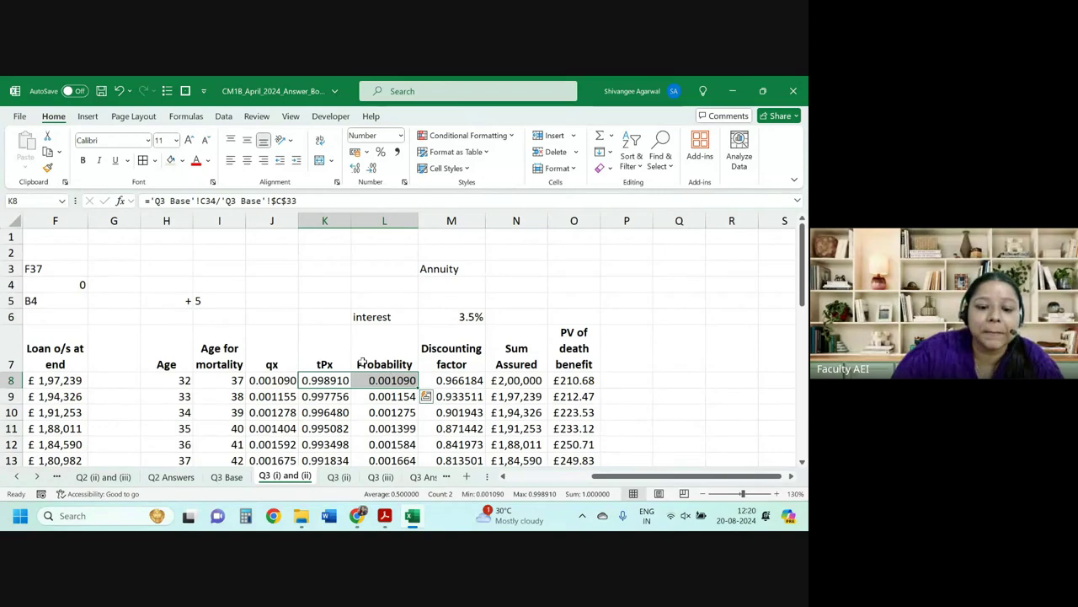
left_click(455, 269)
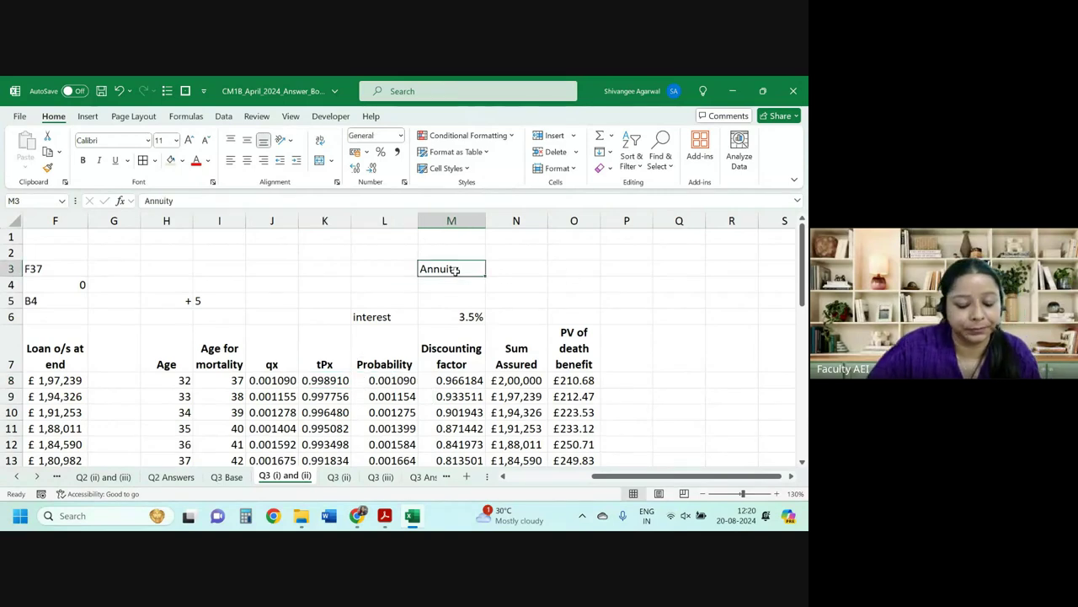
key("ctrl+c")
Place the Annuity label in J3 and enter =SUMPRODUCT(K8:K37,L8:L37) in K3.
left_click(261, 269)
key("Return")
left_click(329, 268)
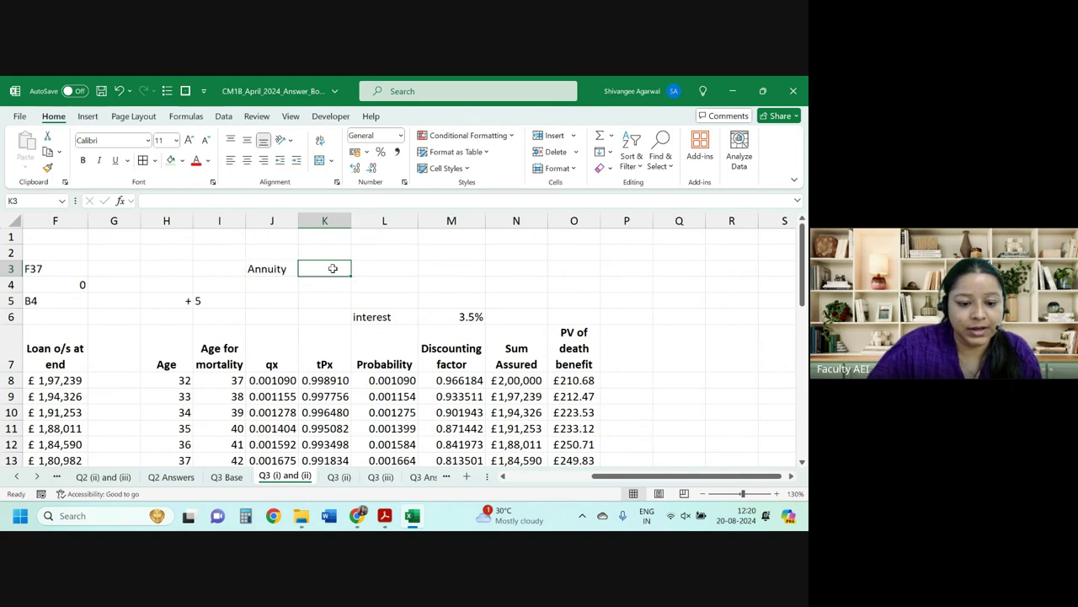
type("=sum(K")
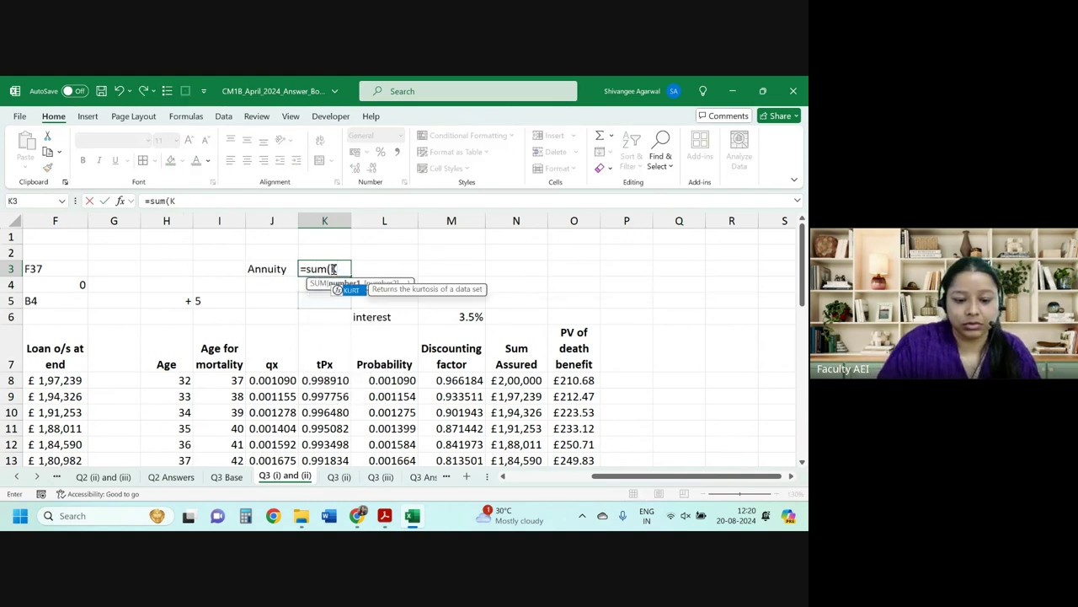
key("BackSpace")
type("p")
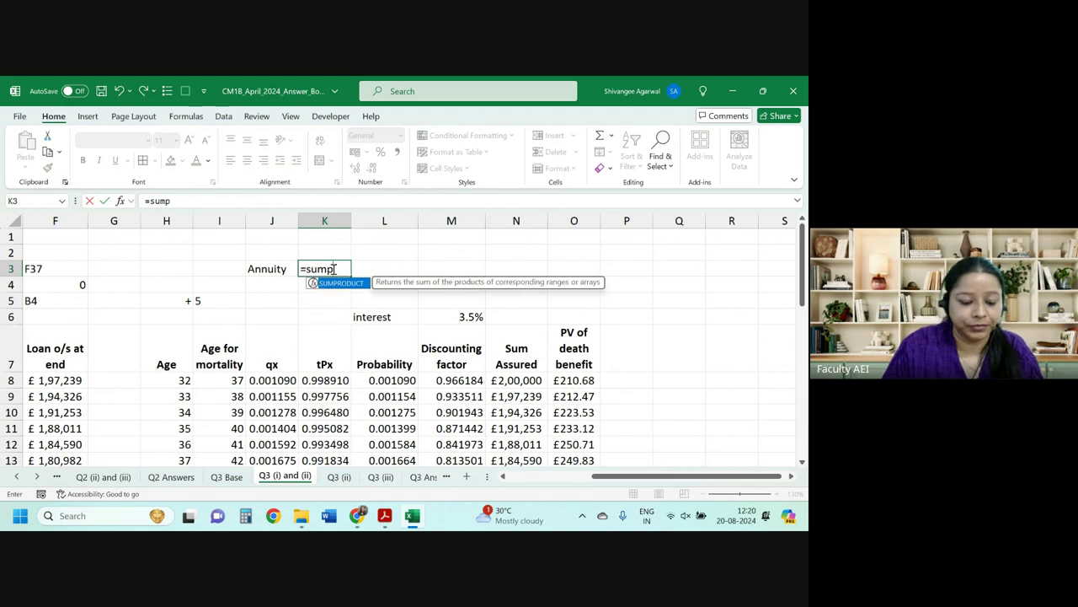
key("Down")
key("Down")
key("Down")
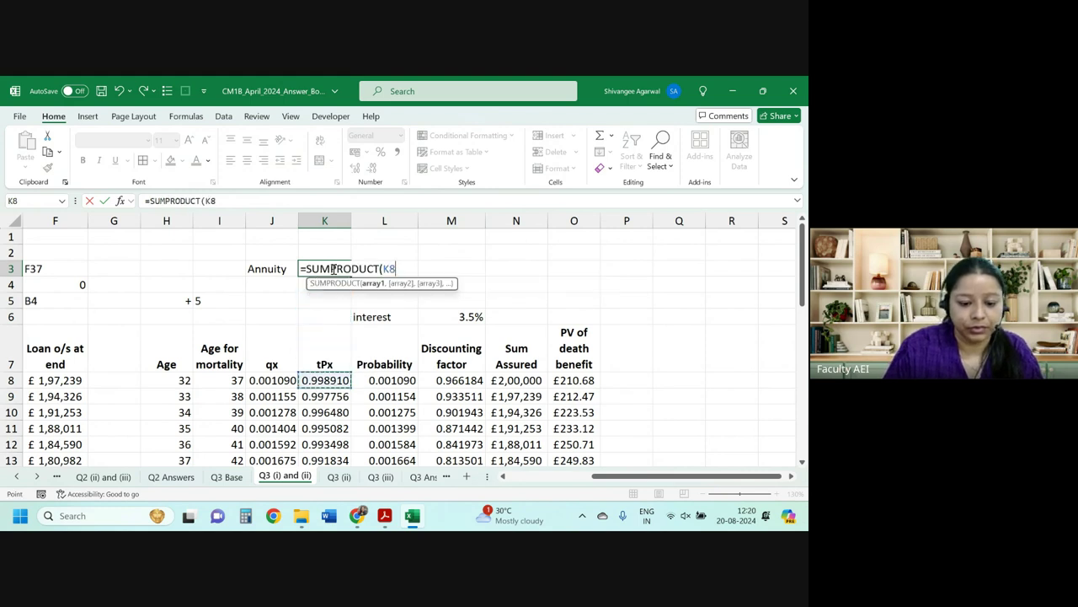
key("ctrl+shift+Down")
type(":K37,")
key("Right")
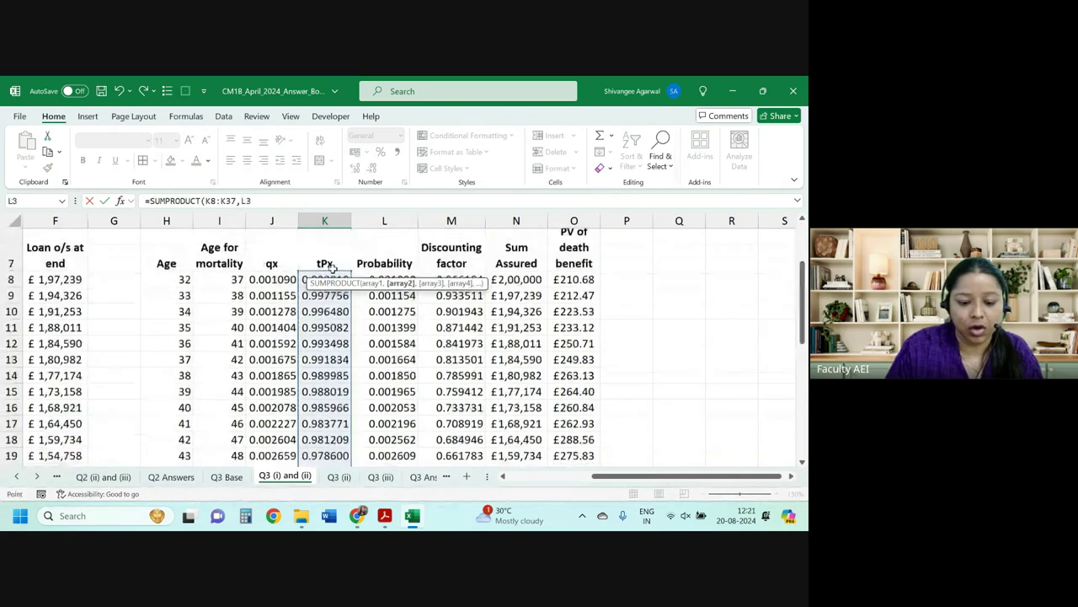
key("Down")
key("Down")
key("ctrl+Down")
key("ctrl+Down")
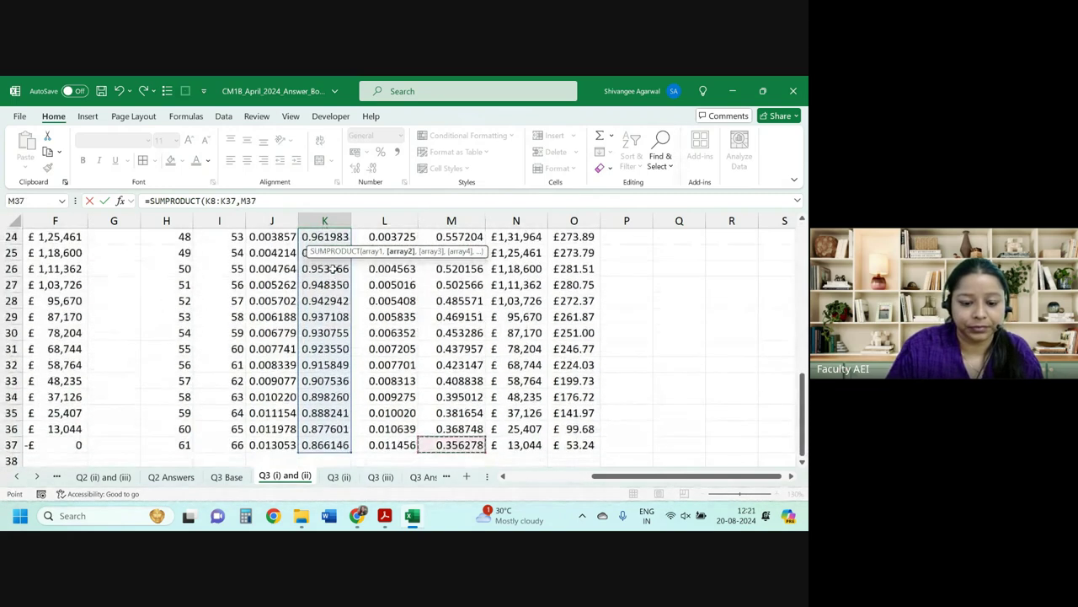
key("ctrl+shift+Up")
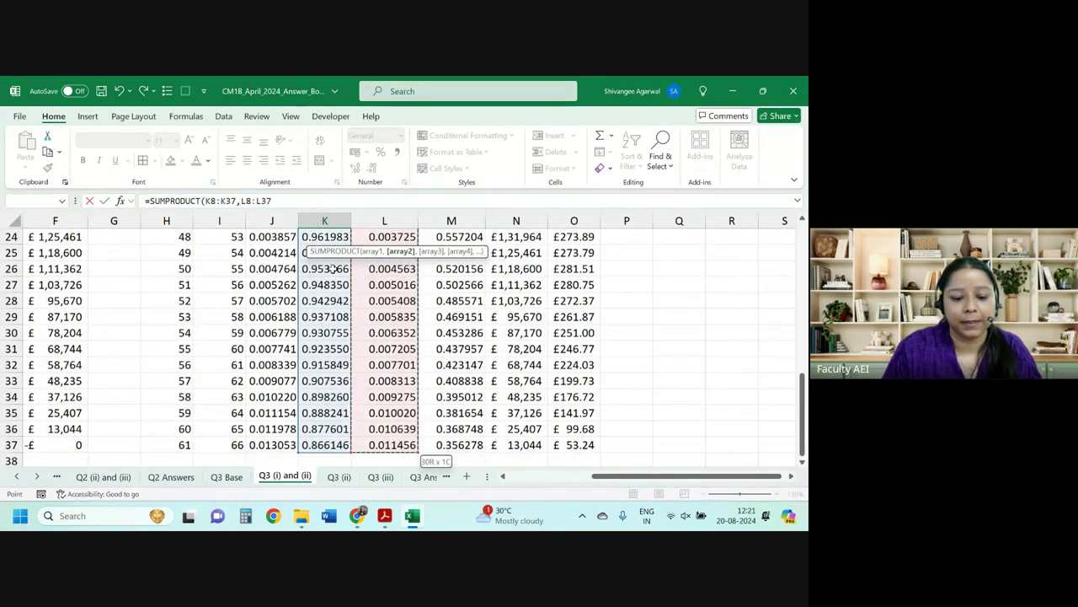
key("Return")
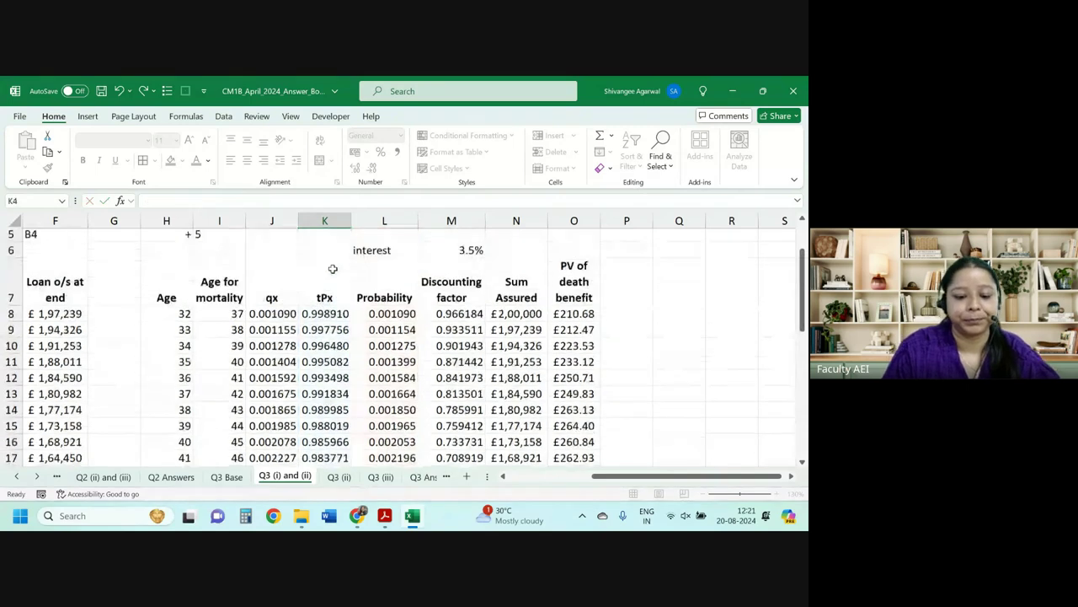
Change the K3 formula's second range to M8:M37, giving an annuity of 17.7676.
scroll(344, 288, "up", 1)
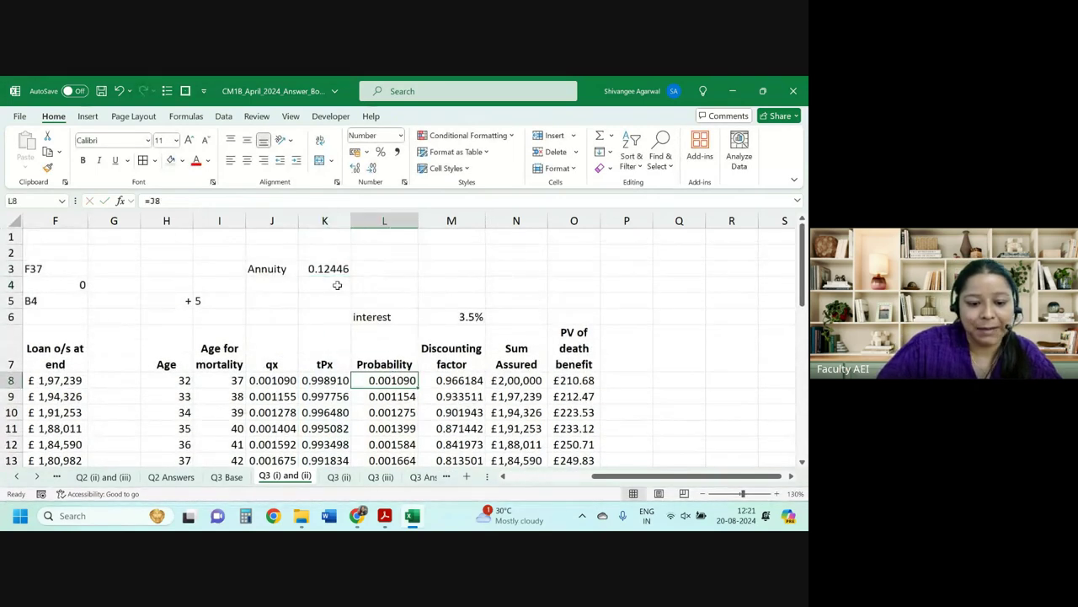
left_click(327, 269)
double_click(327, 268)
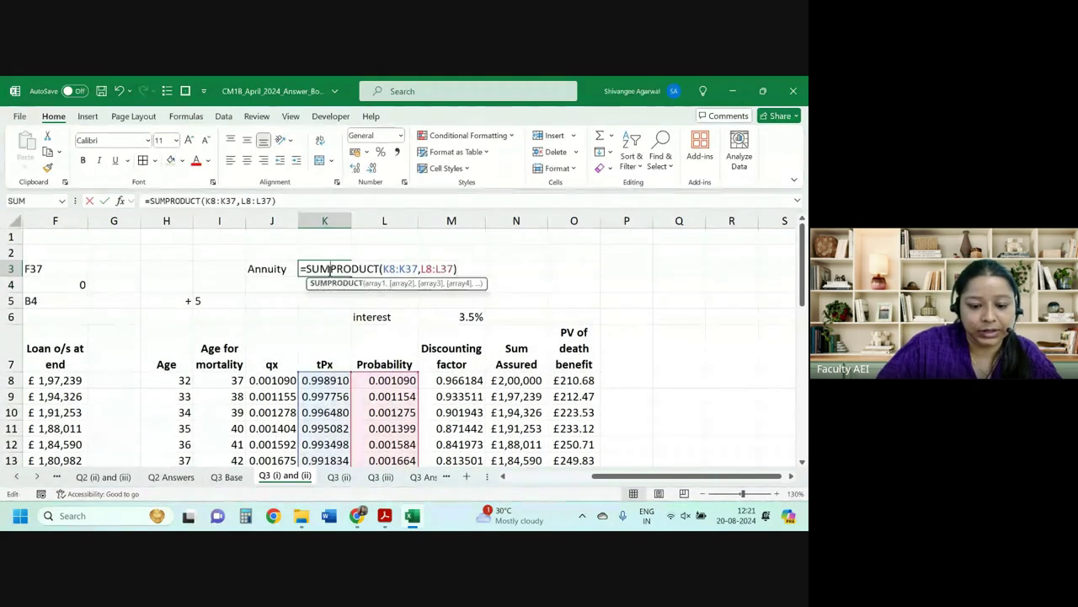
left_click(446, 267)
left_click_drag(453, 267, 420, 268)
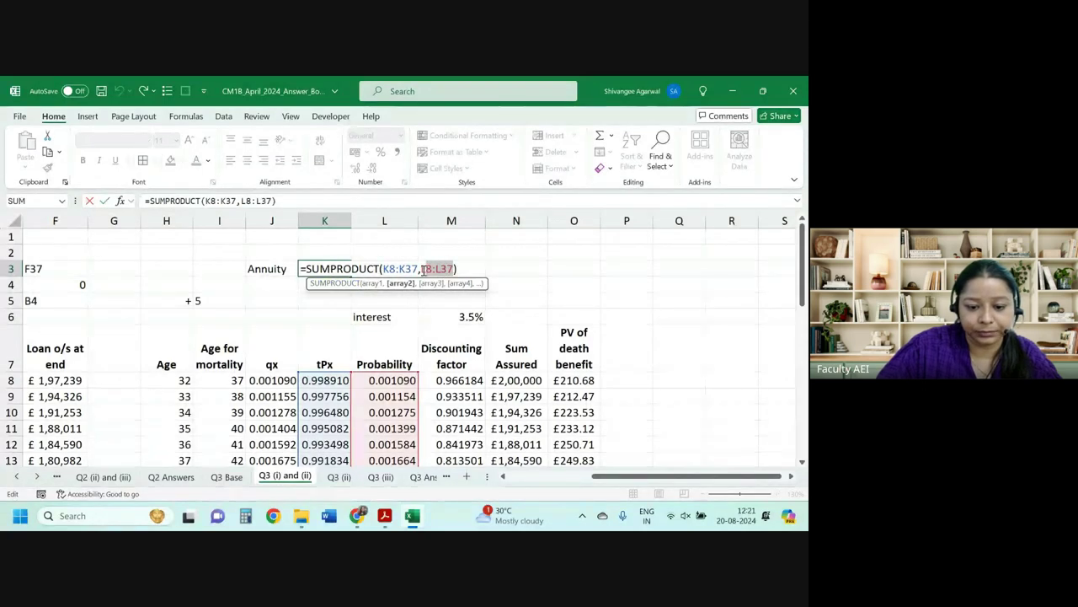
type("M8:M37")
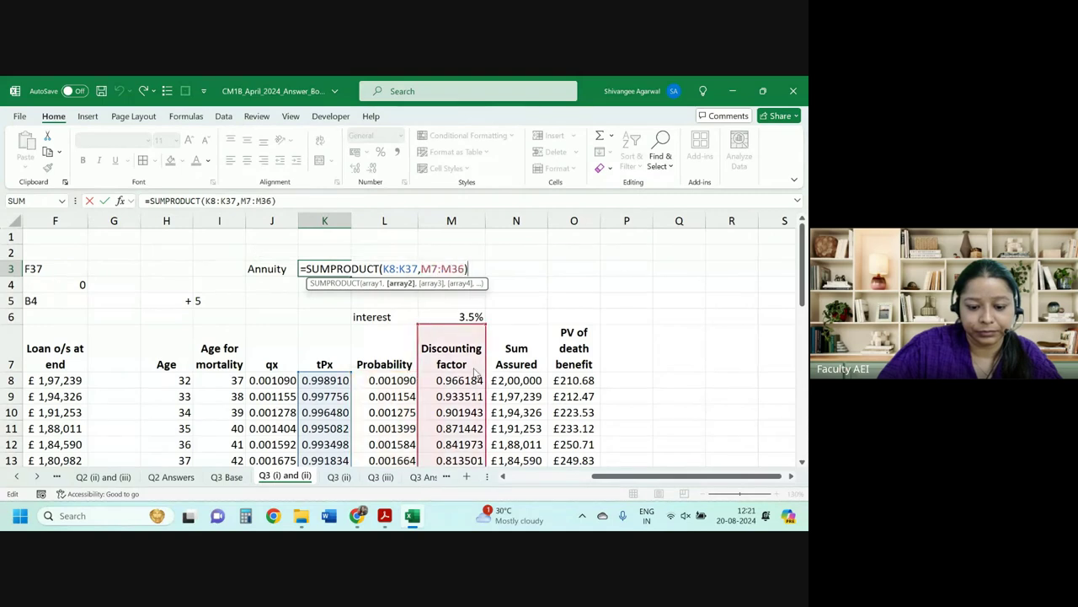
key("Return")
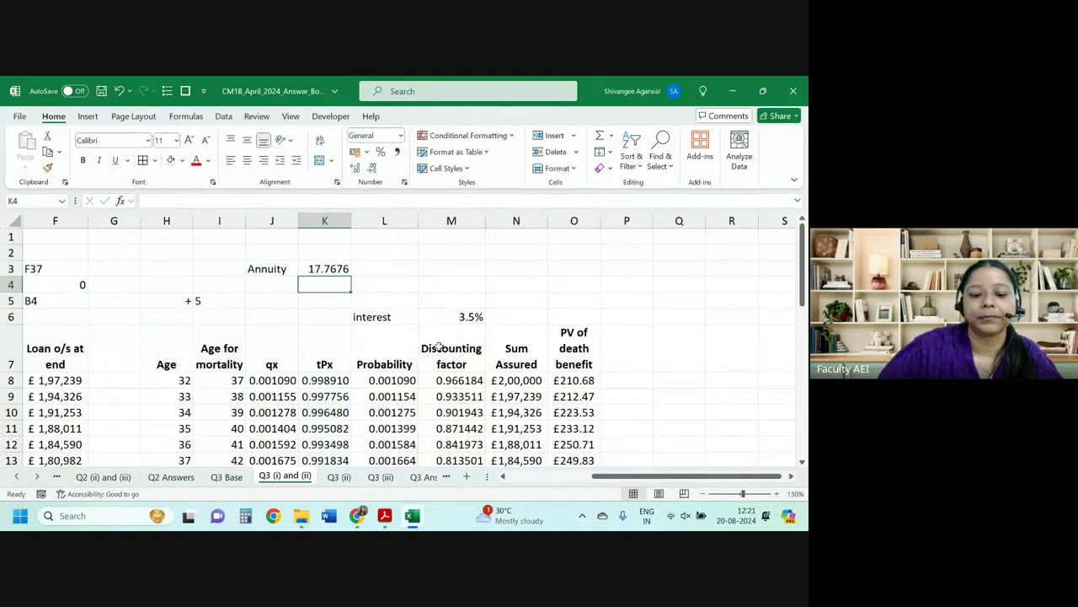
left_click(337, 268)
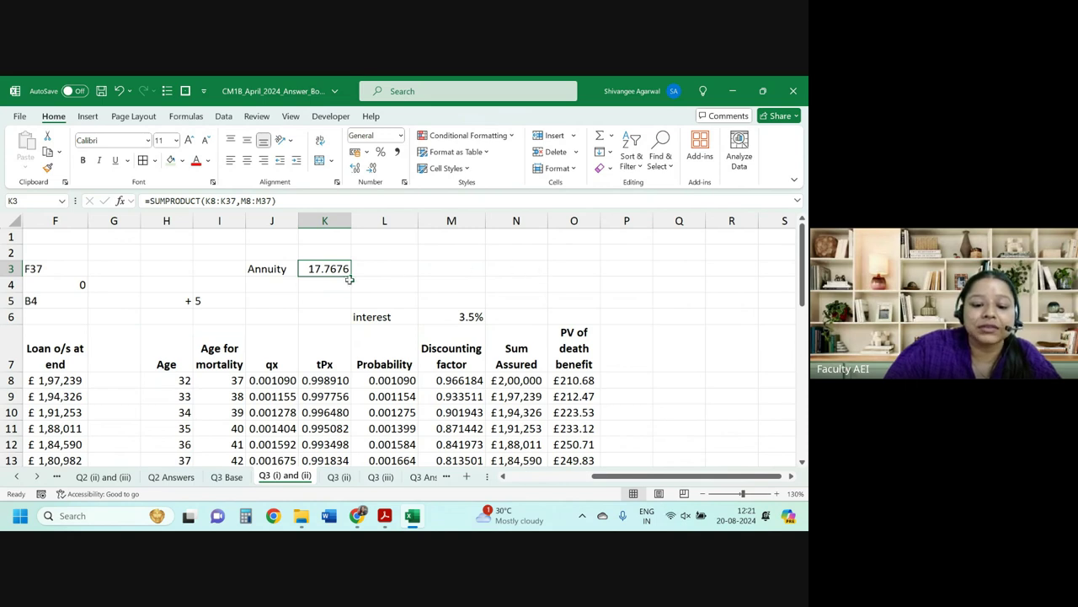
left_click(260, 283)
Type the label 'DTA annual premium' and move it to M3.
type("DTA premium")
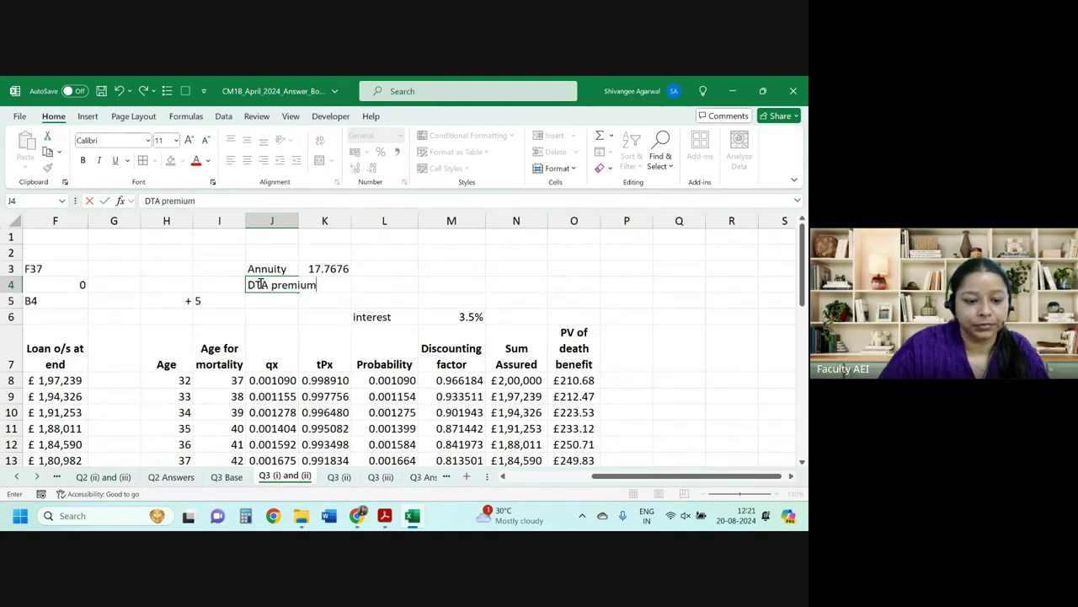
type("an")
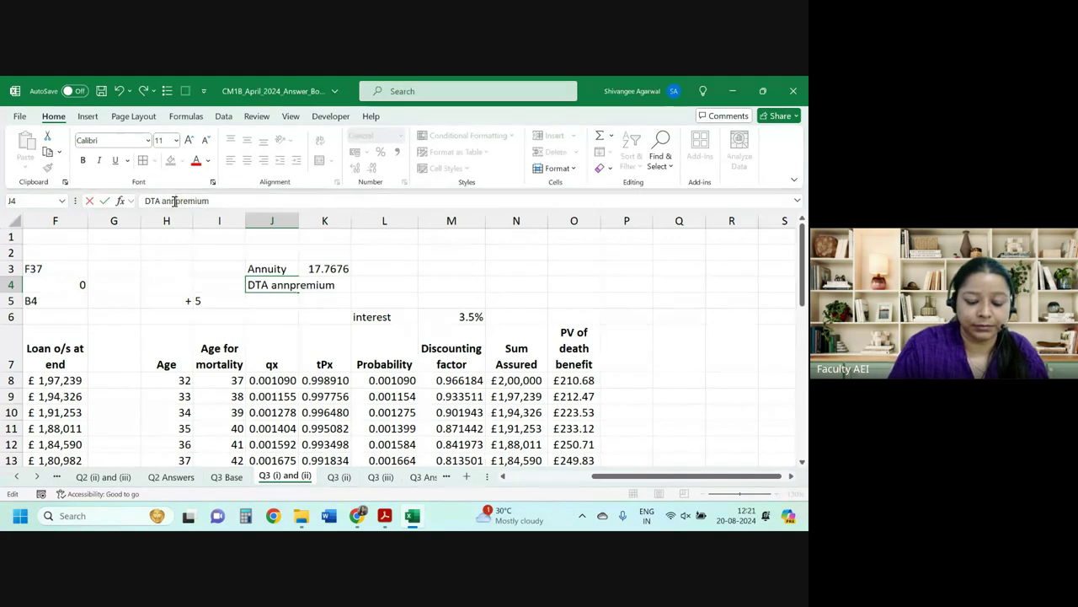
type("nual")
key("Return")
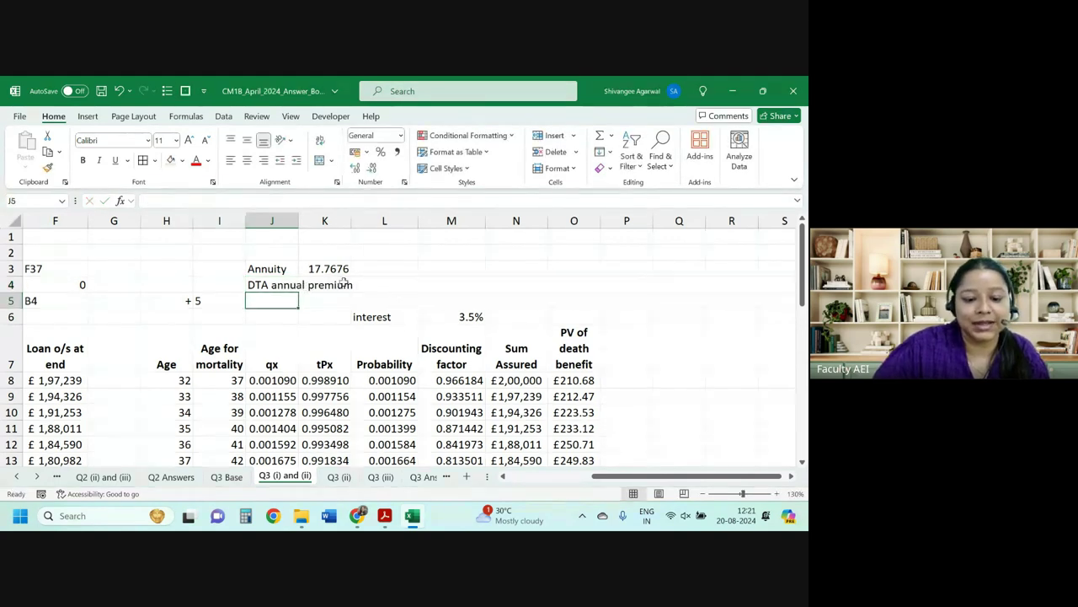
left_click(402, 286)
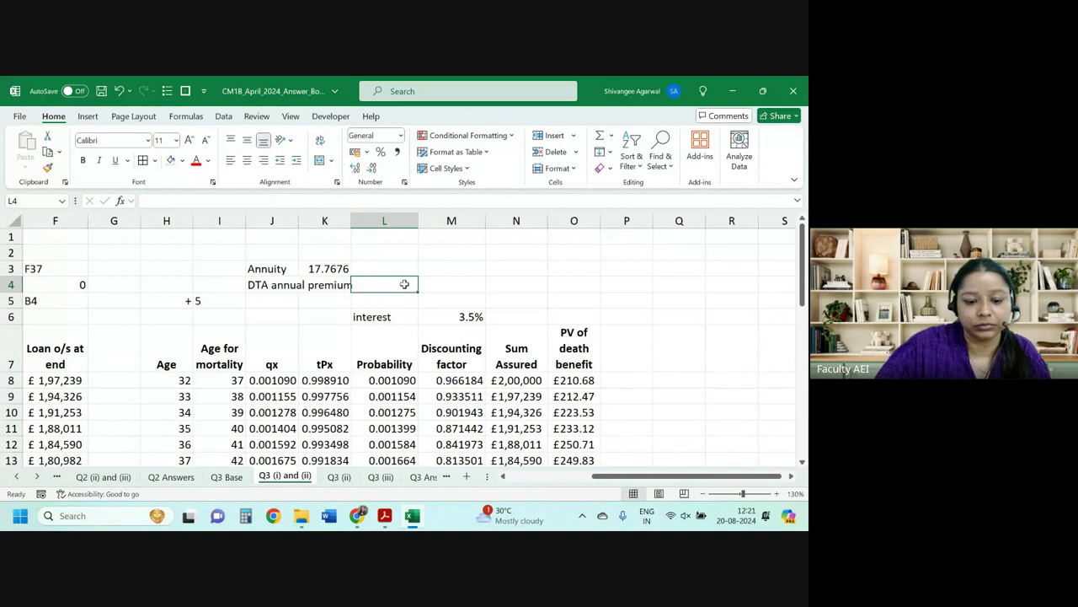
left_click(249, 285)
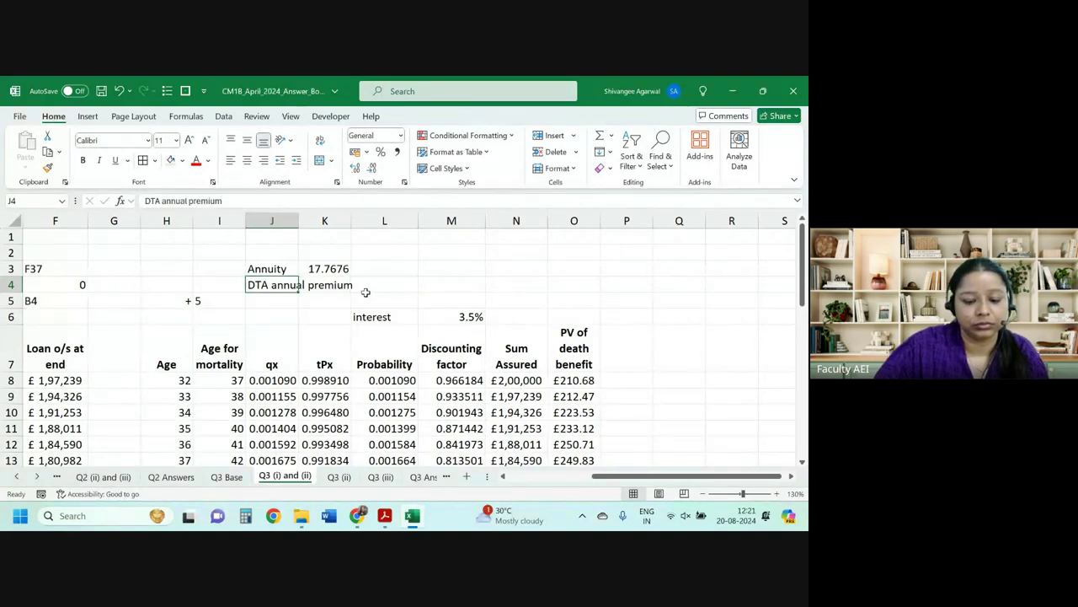
left_click_drag(365, 292, 440, 269)
Enter =SUM(O8:O37)/K3 in O3, giving a DTA annual premium of £403.96.
left_click(567, 272)
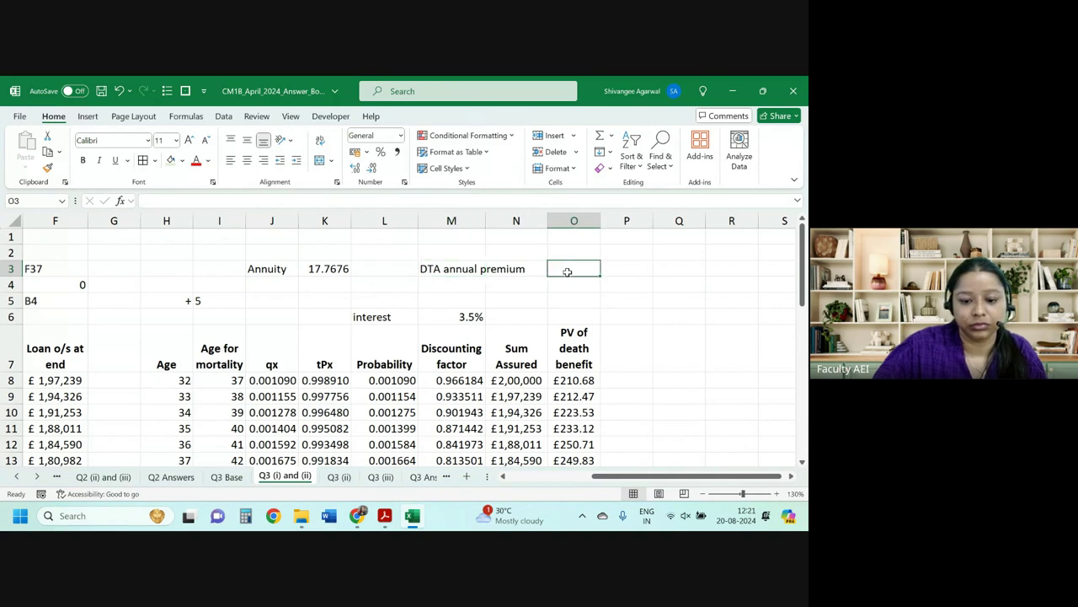
key("BackSpace")
type("=sum")
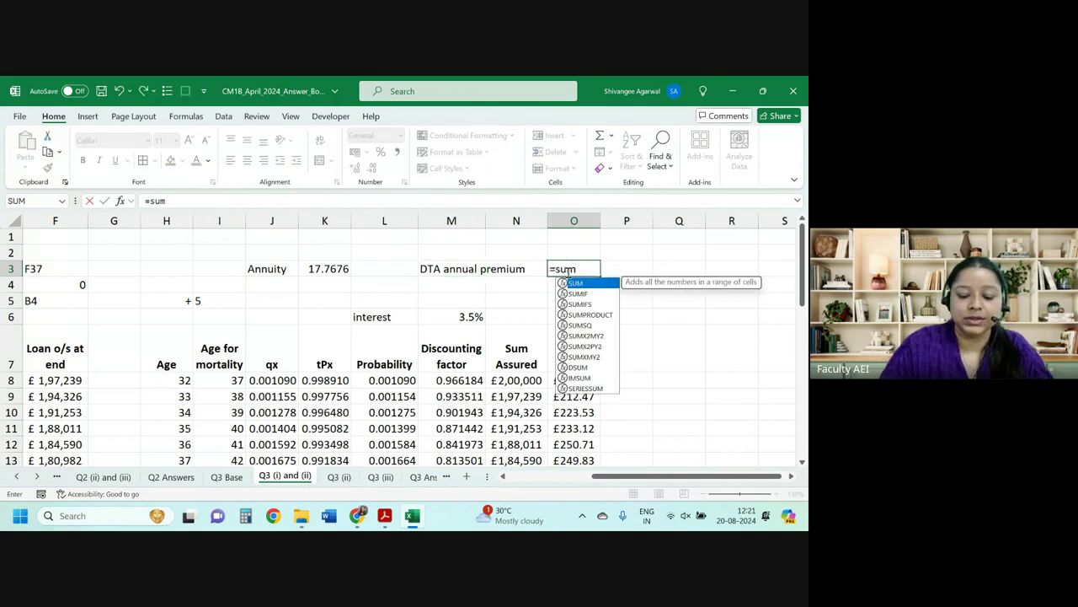
type("(")
key("Down")
key("Down")
key("Down")
key("Down")
key("Down")
key("ctrl+shift+Down")
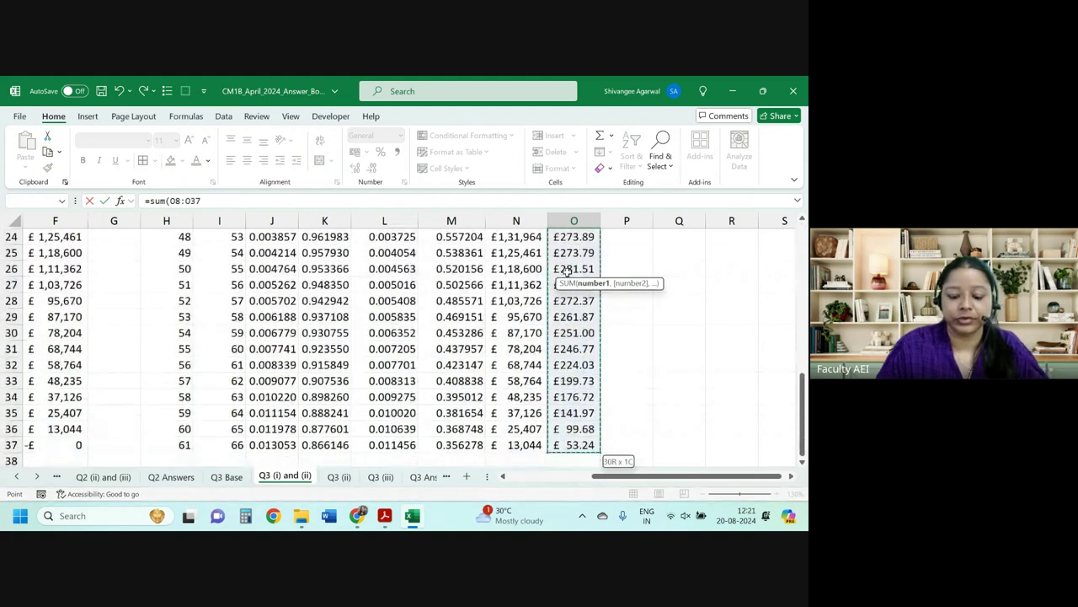
type(")/")
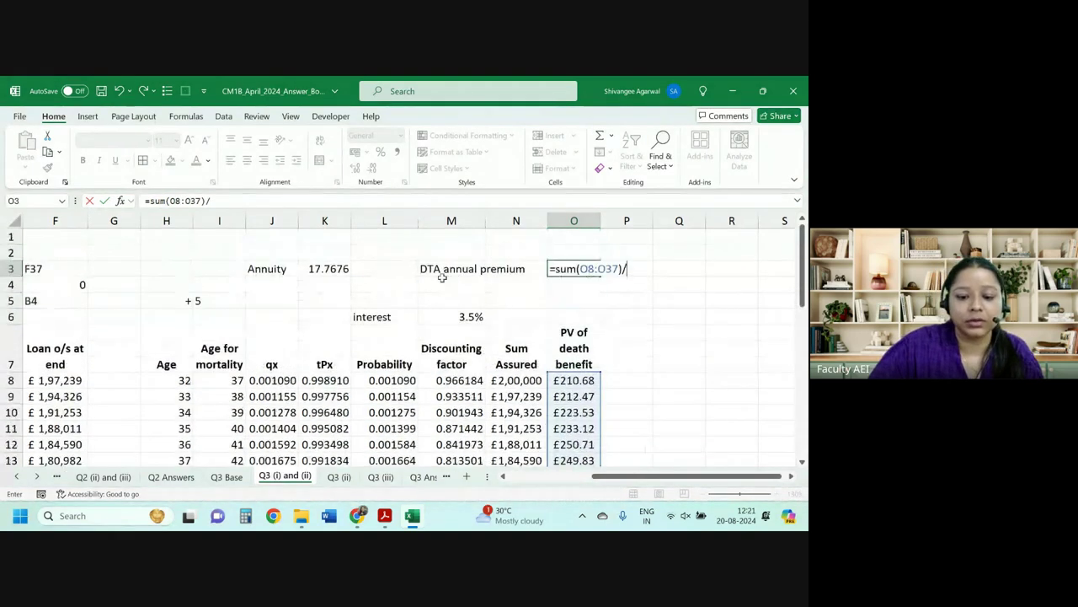
left_click(343, 263)
key("Return")
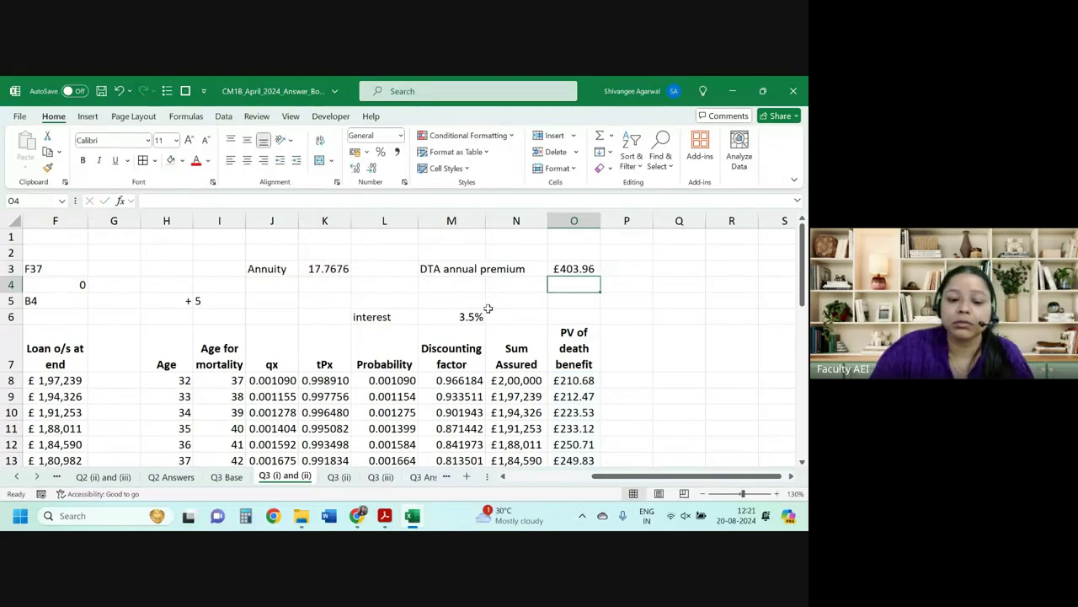
Add a 'Total Annual premium' row combining O3 and instalment B4, giving £14,165.04 in O4.
left_click(439, 286)
type("Total")
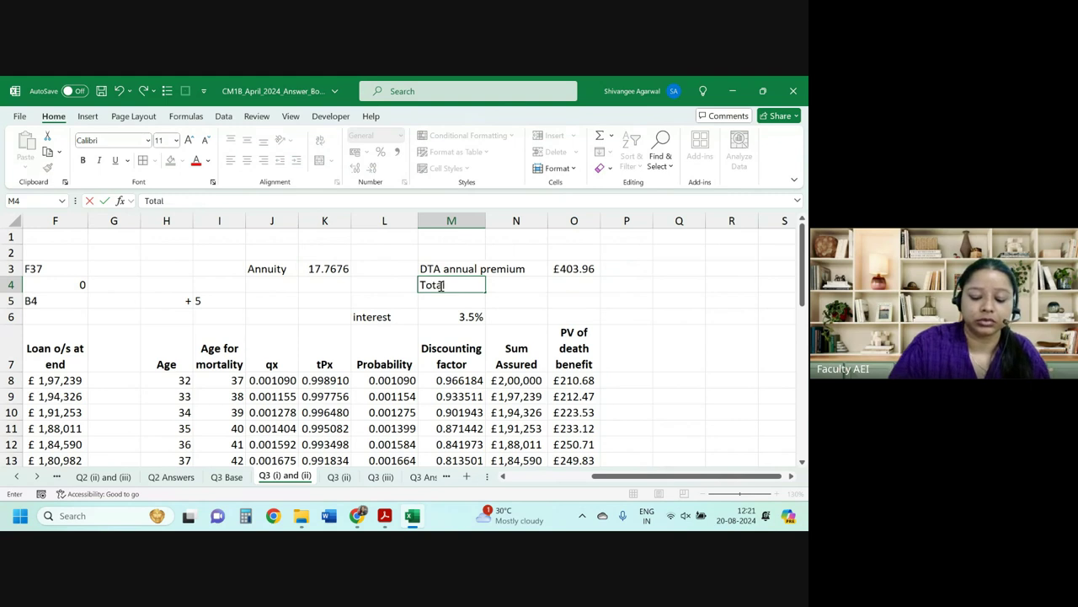
type(" Annual p")
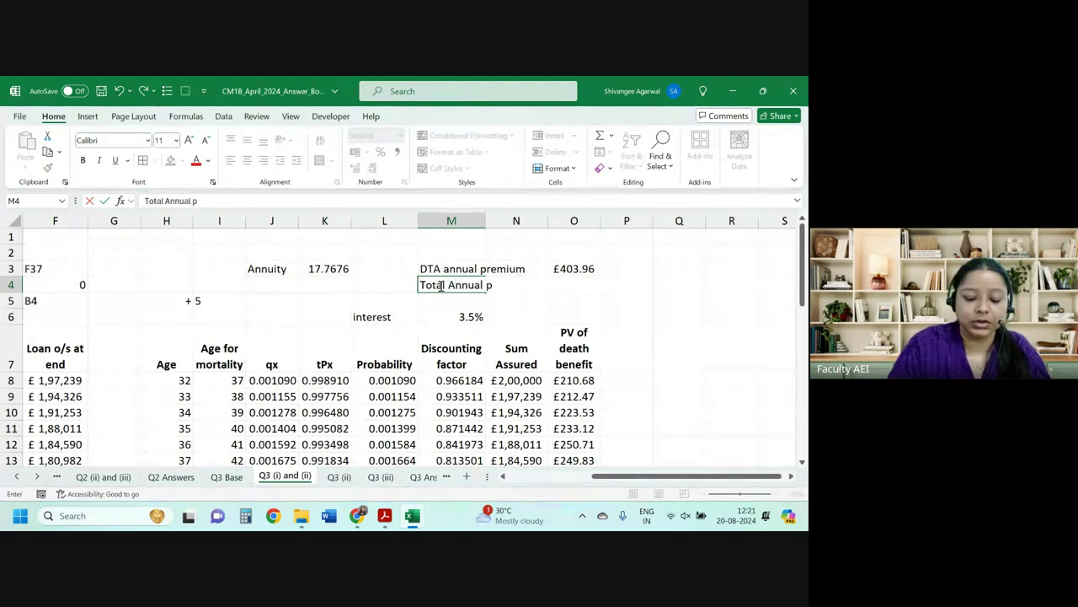
type("remium")
key("Tab")
key("Tab")
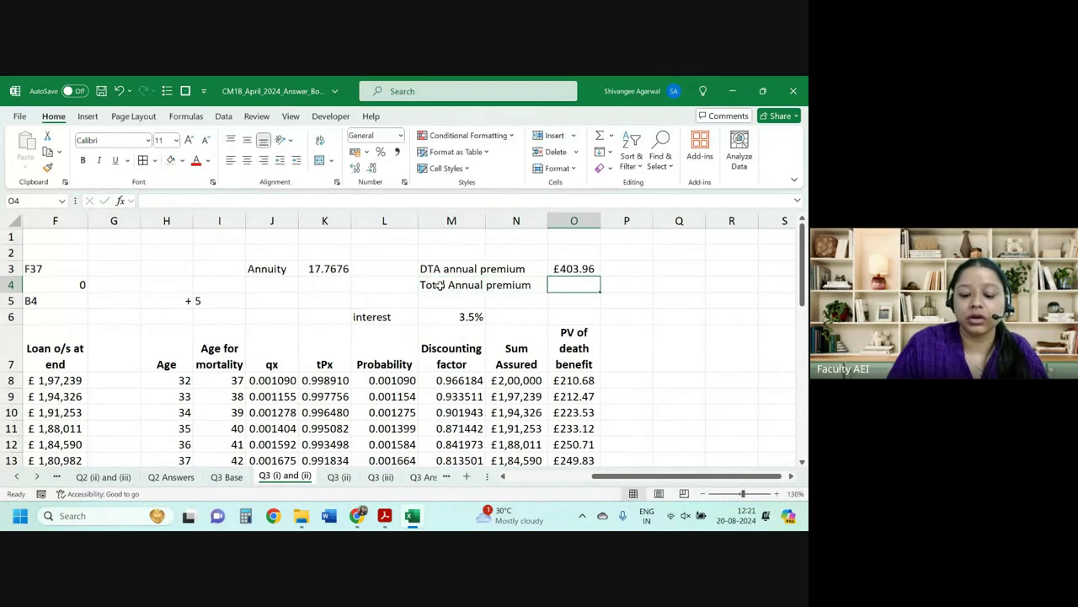
type("=")
left_click(586, 270)
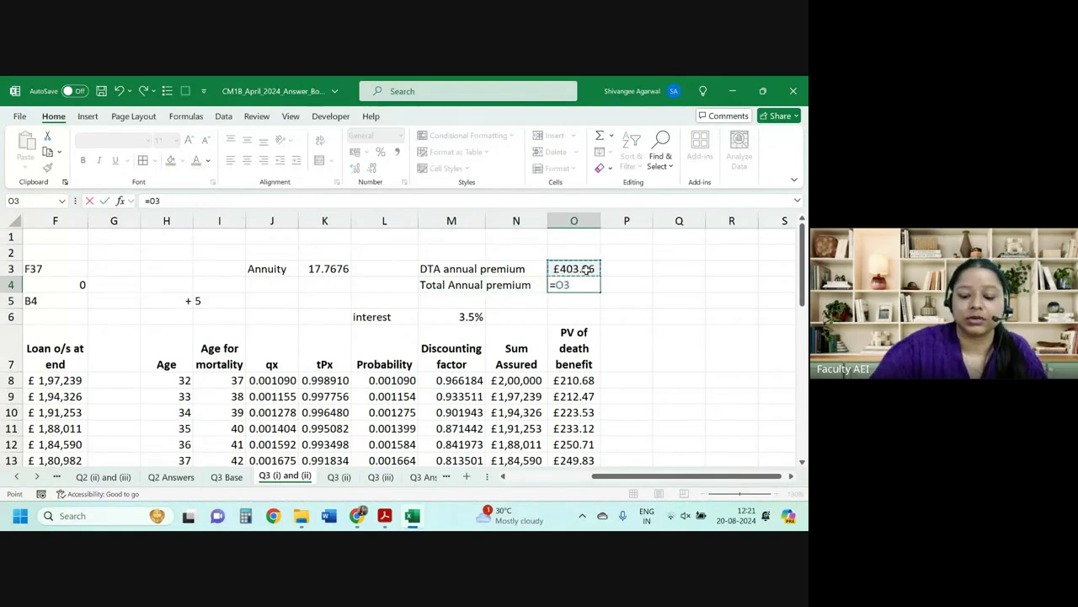
type("+")
left_click_drag(607, 477, 523, 477)
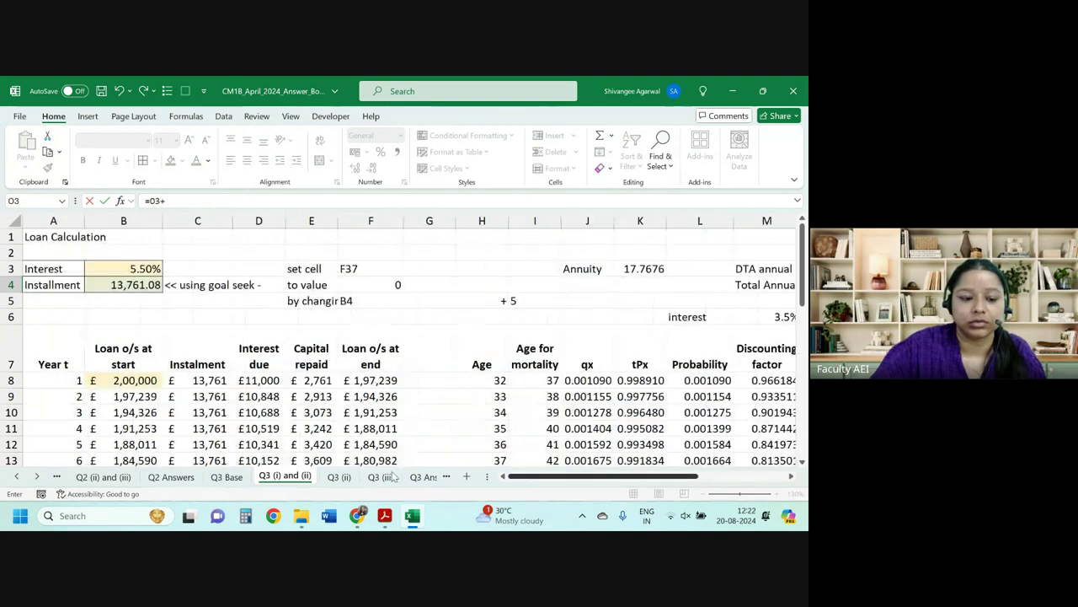
left_click(135, 286)
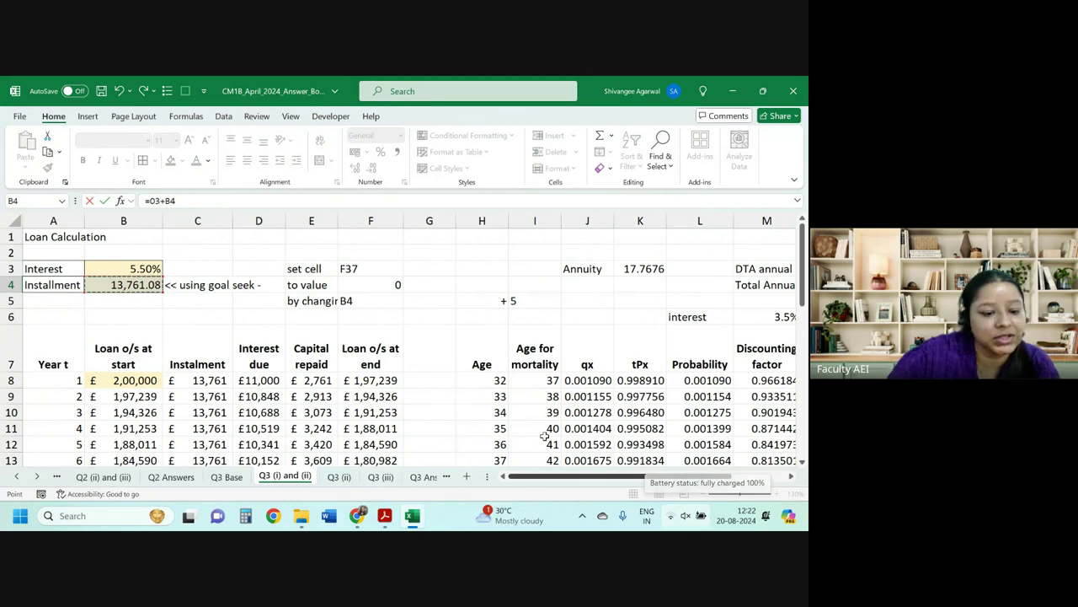
left_click_drag(720, 476, 774, 476)
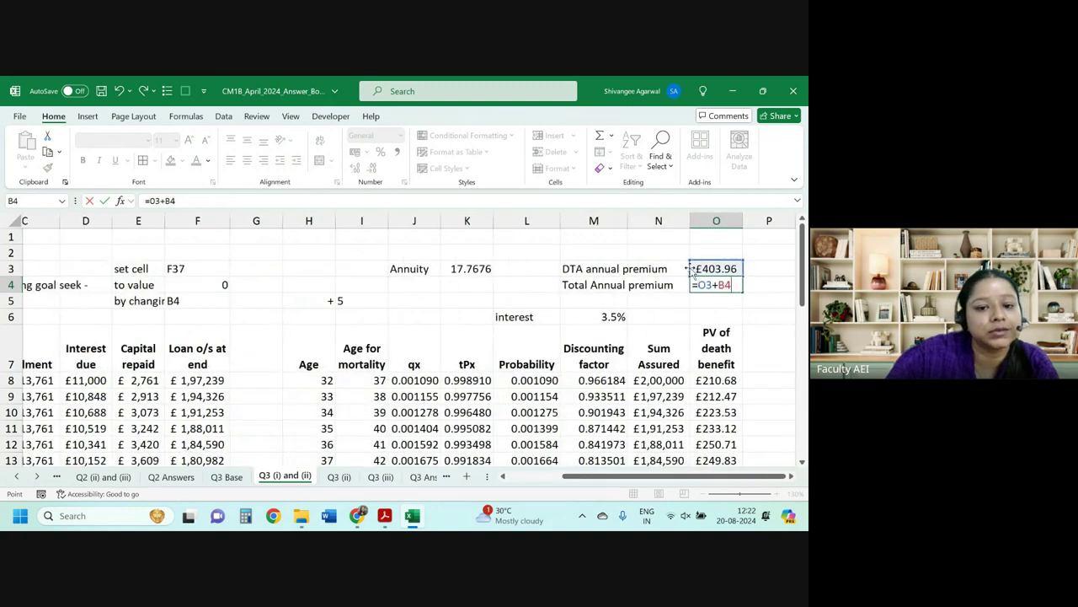
key("Return")
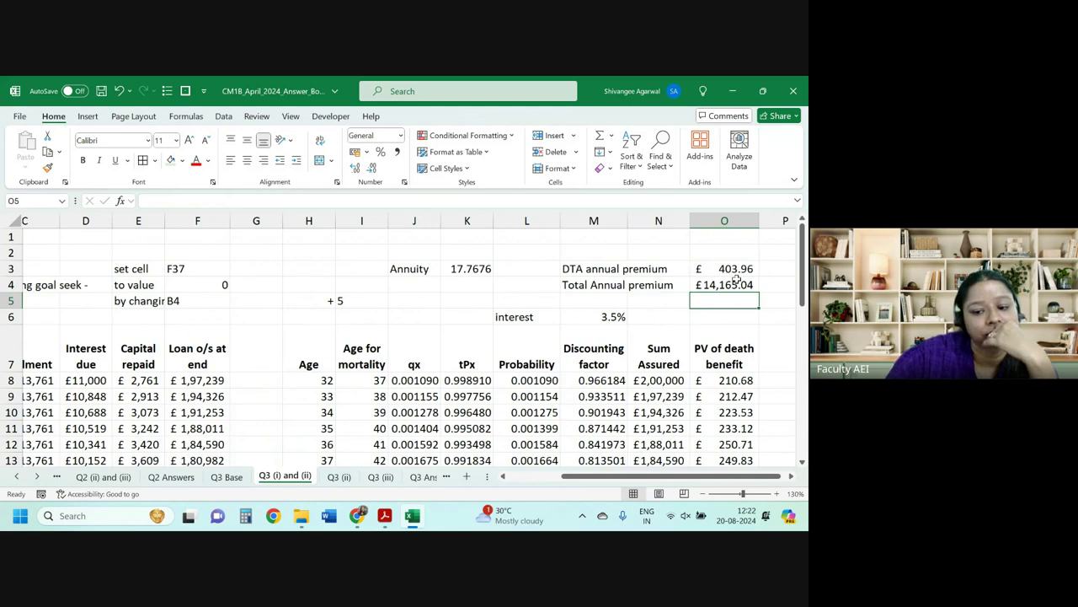
left_click(736, 279)
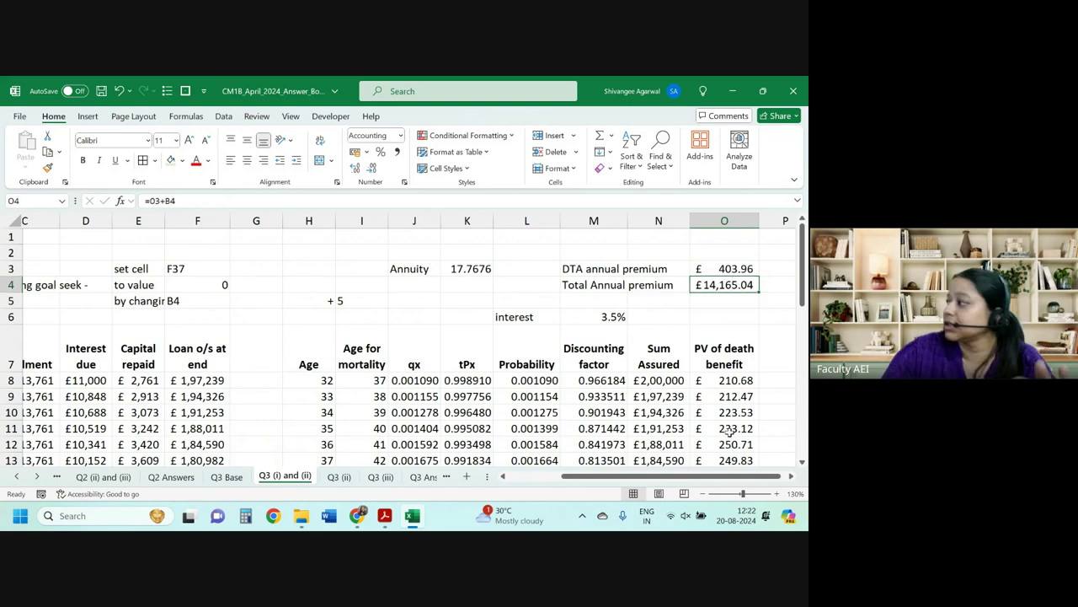
Put a border around the £14,165.04 total annual premium in O4.
left_click(145, 162)
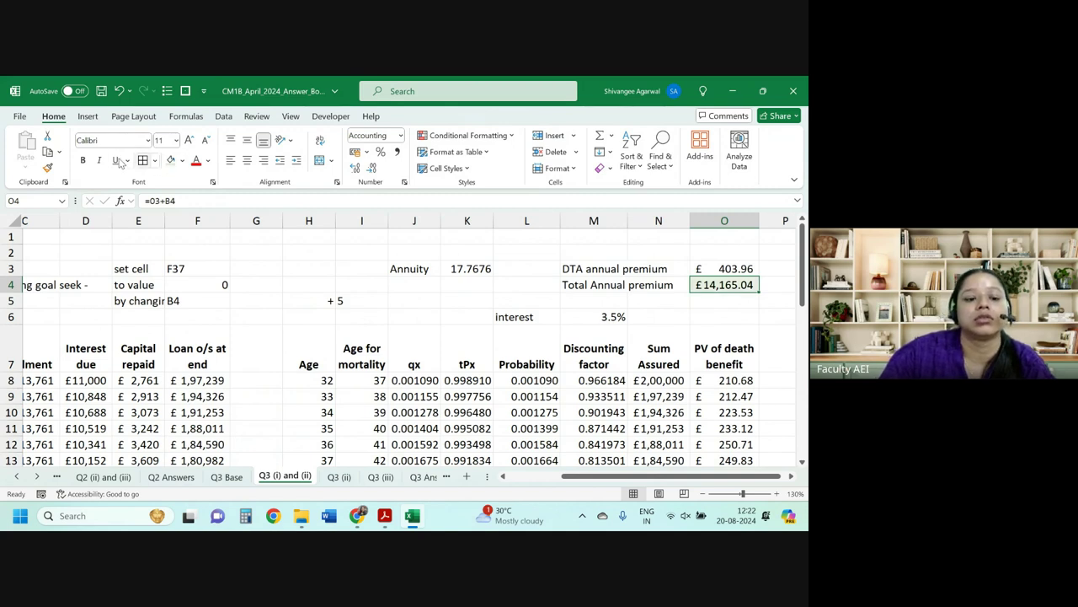
left_click(710, 311)
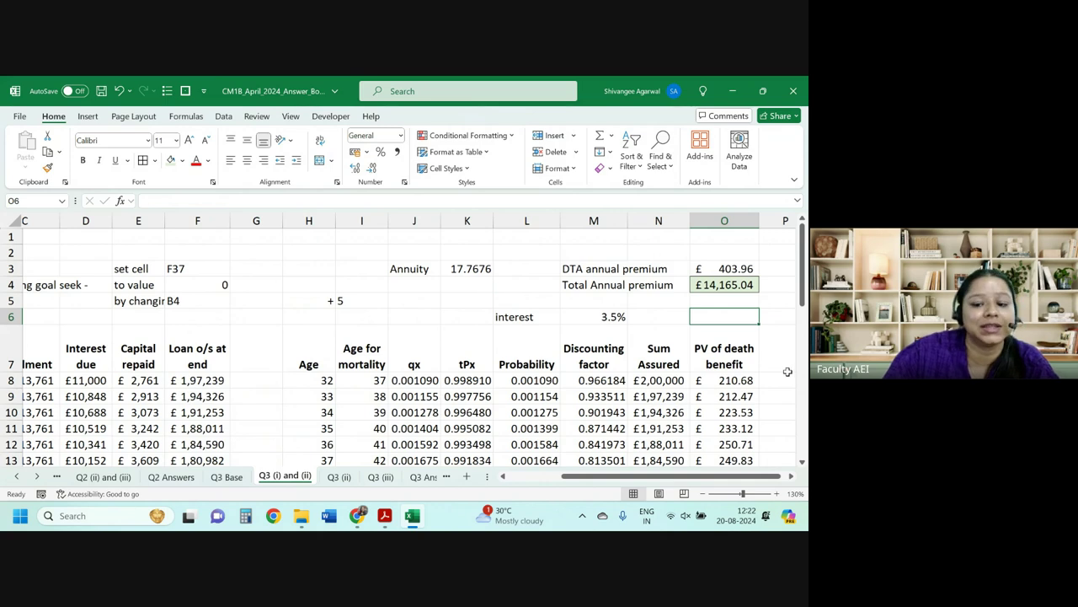
left_click(455, 269)
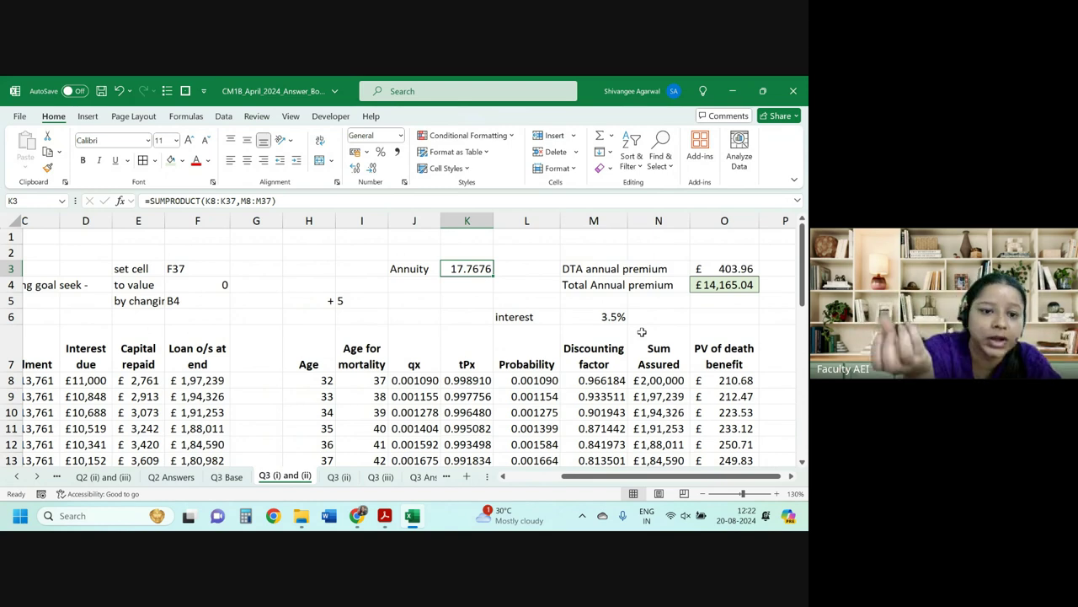
Review the O3 and O4 premium formulas, then return to the question 3 PDF.
left_click(726, 270)
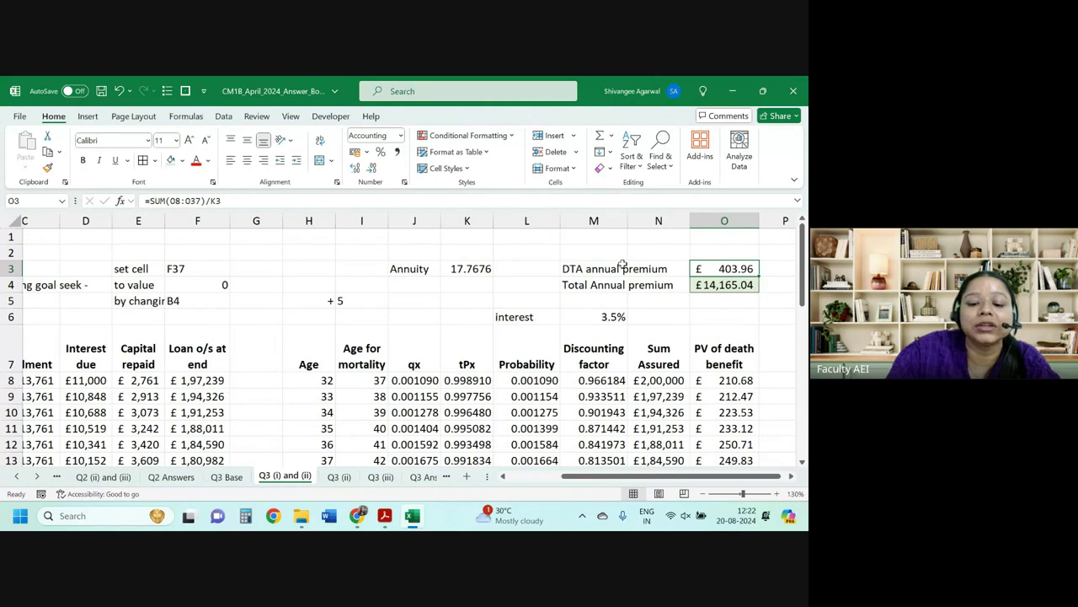
left_click(746, 287)
key("alt+Tab")
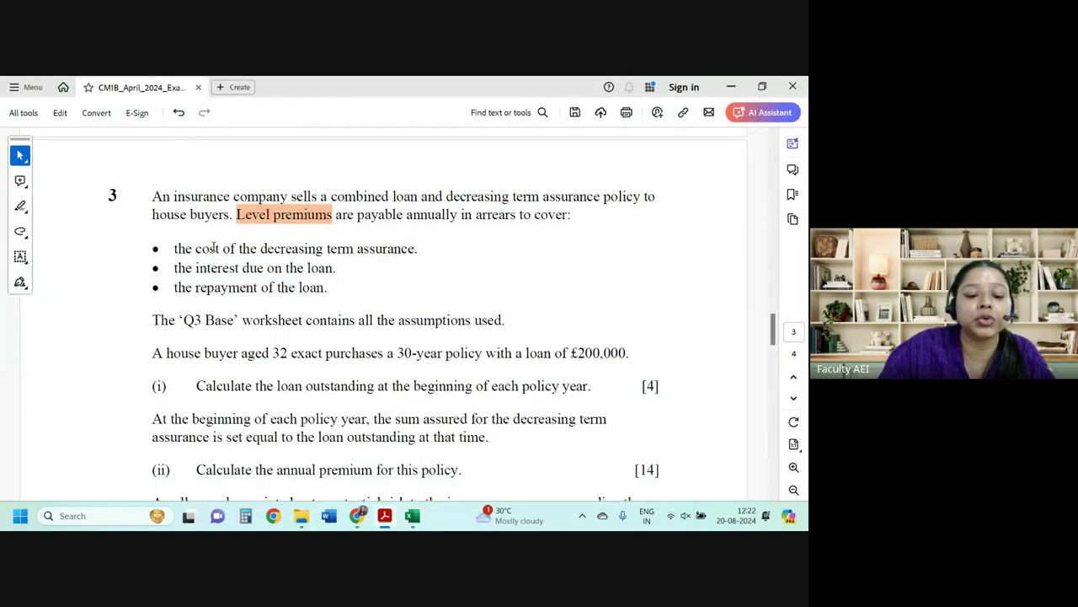
left_click_drag(196, 248, 416, 249)
key("alt+Tab")
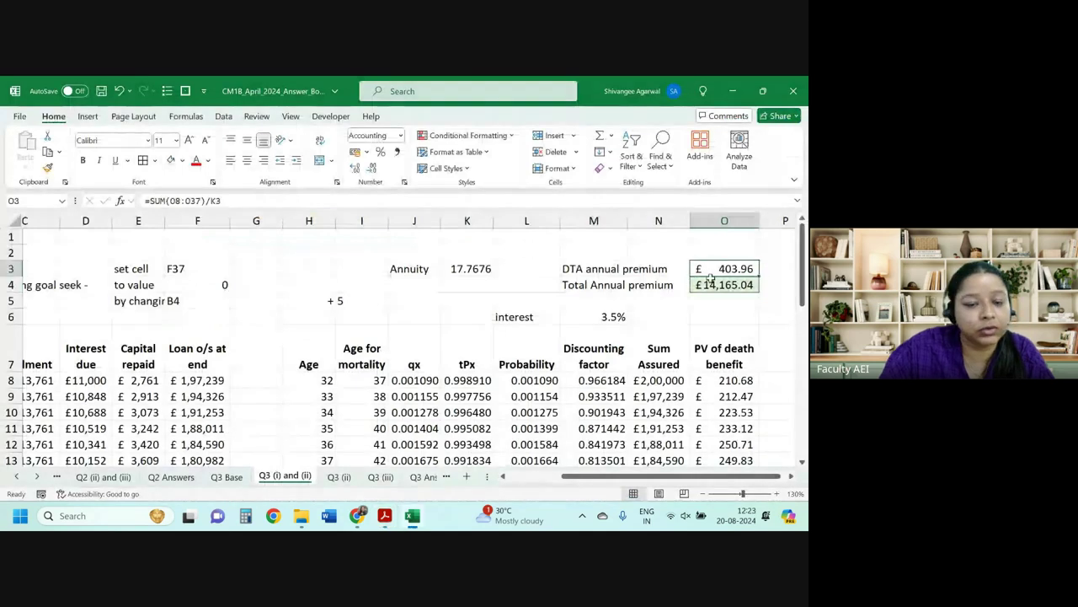
key("alt+Tab")
mouse_move(195, 268)
left_mouse_down()
mouse_move(240, 267)
mouse_move(257, 288)
left_mouse_up()
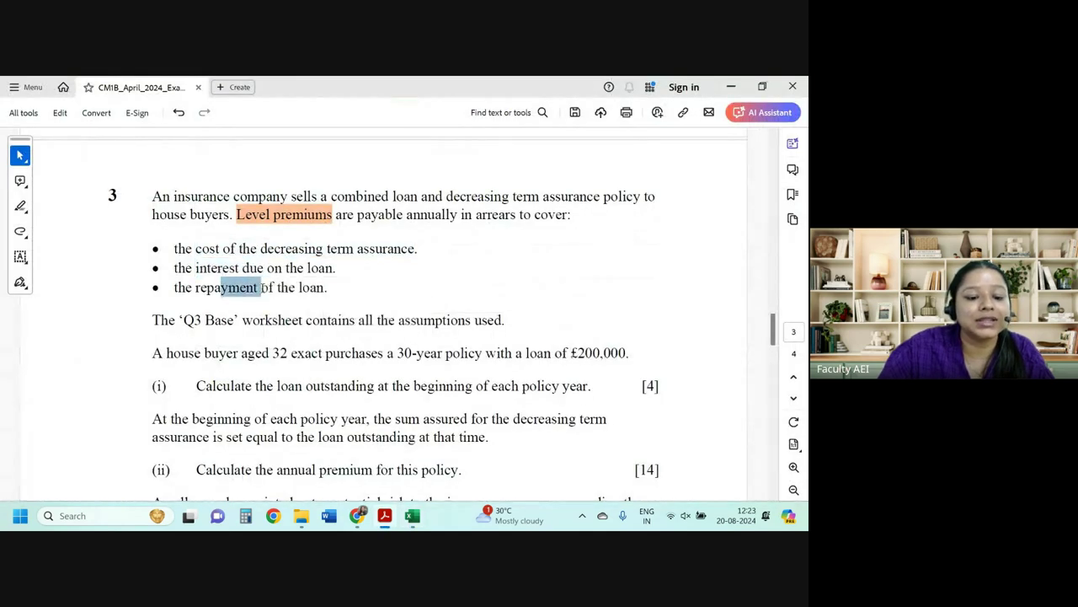
key("alt+Tab")
mouse_move(665, 477)
left_mouse_down()
mouse_move(612, 477)
mouse_move(713, 478)
left_mouse_up()
left_click(123, 285)
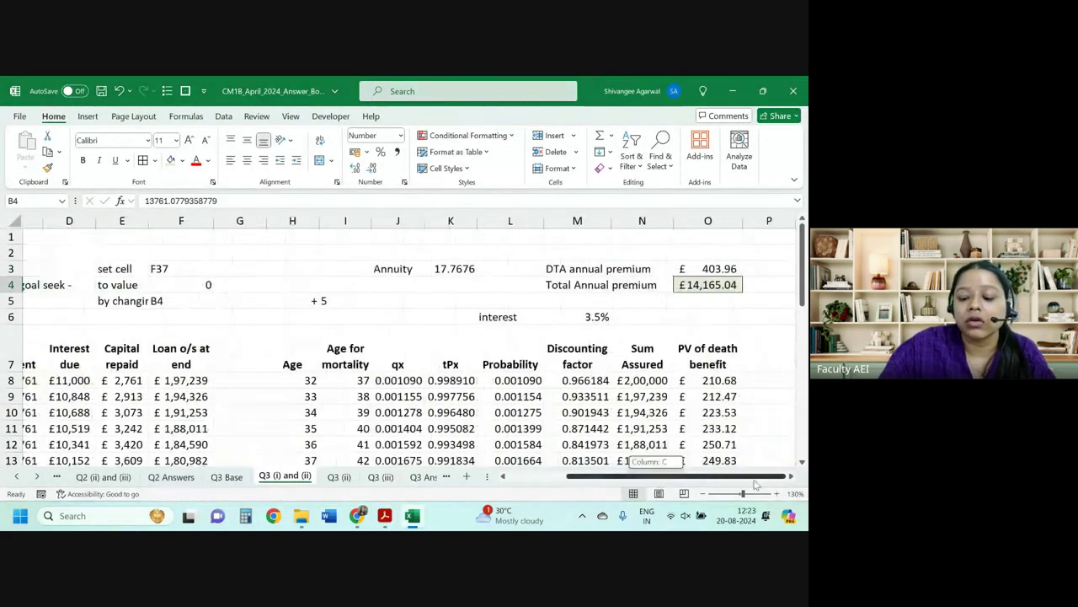
left_click(714, 268)
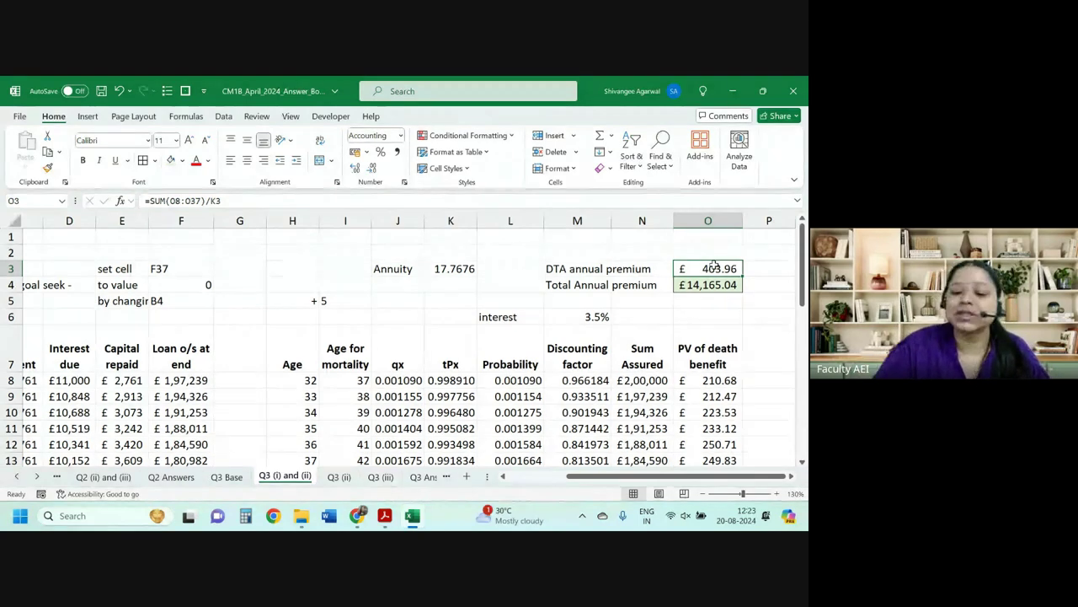
left_click(696, 287)
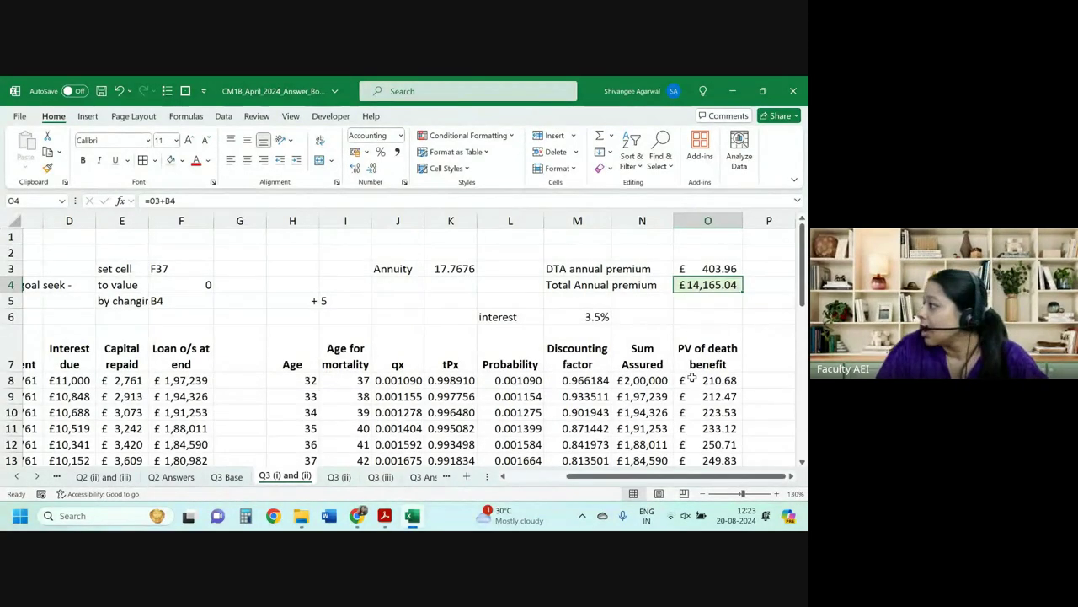
In the question PDF, scroll to part (iii) and read the colleague's concern sentence.
key("alt+Tab")
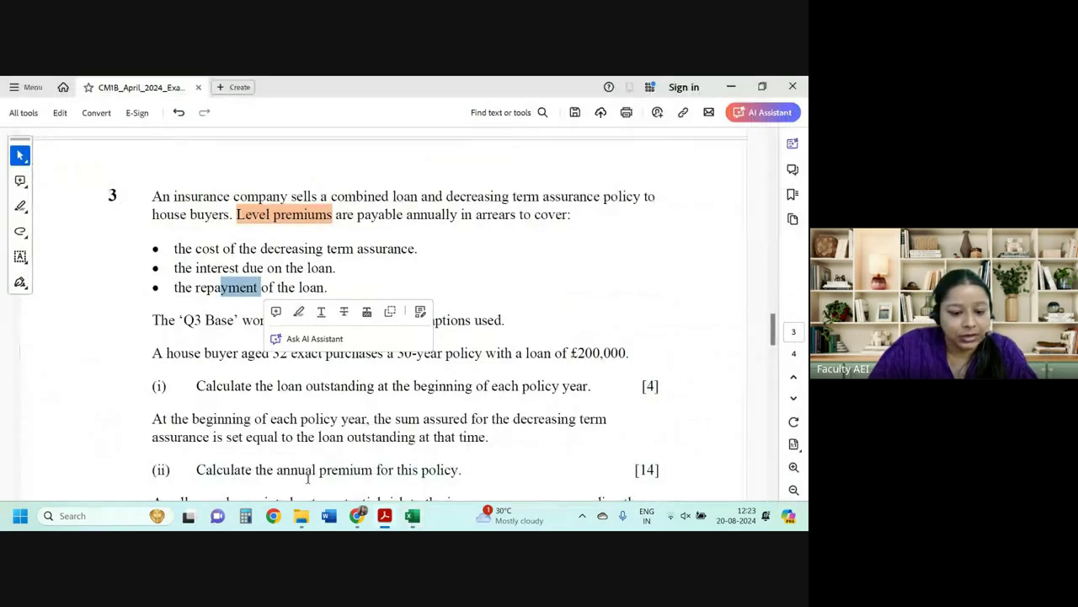
left_click(280, 440)
scroll(280, 441, "down", 1)
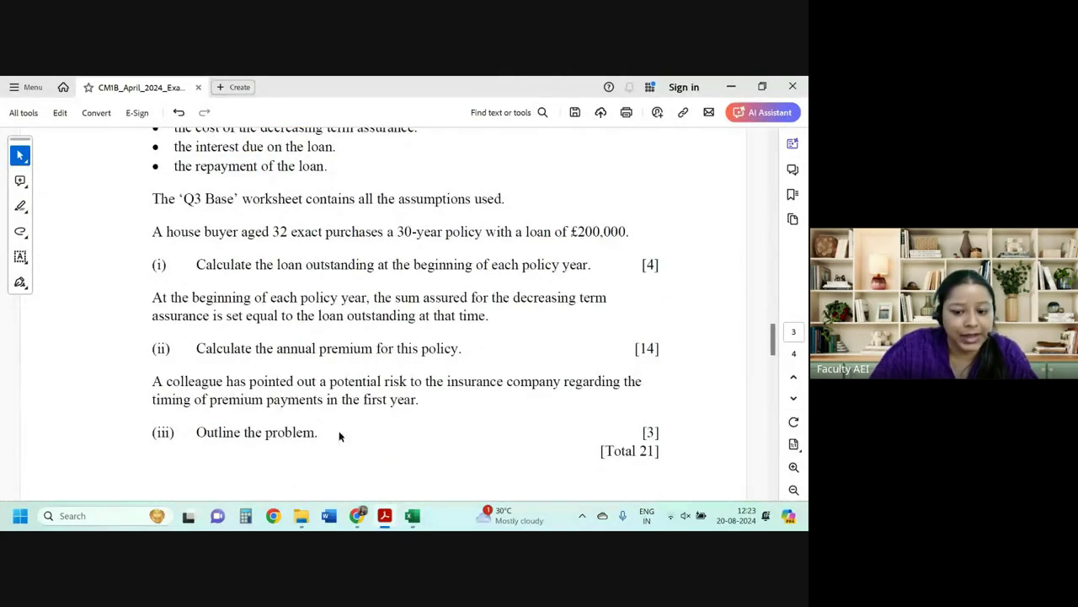
left_click_drag(167, 381, 316, 381)
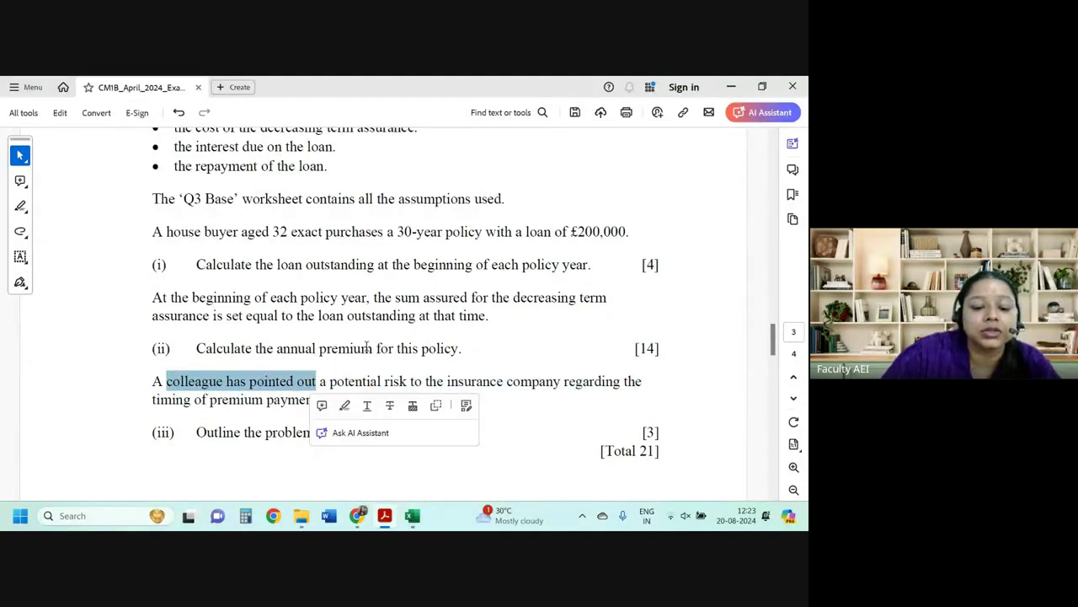
left_click(623, 348)
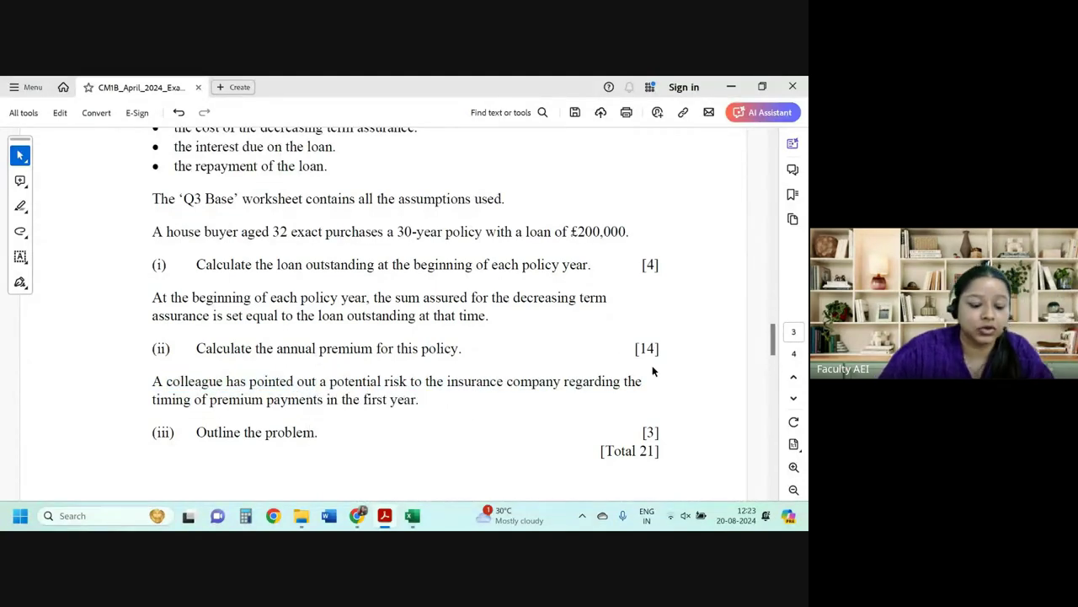
Check the premium table's columns H onward against part (iii)'s first-year premium timing risk and 'Outline the problem' prompt.
key("alt+Tab")
left_click_drag(293, 221, 751, 234)
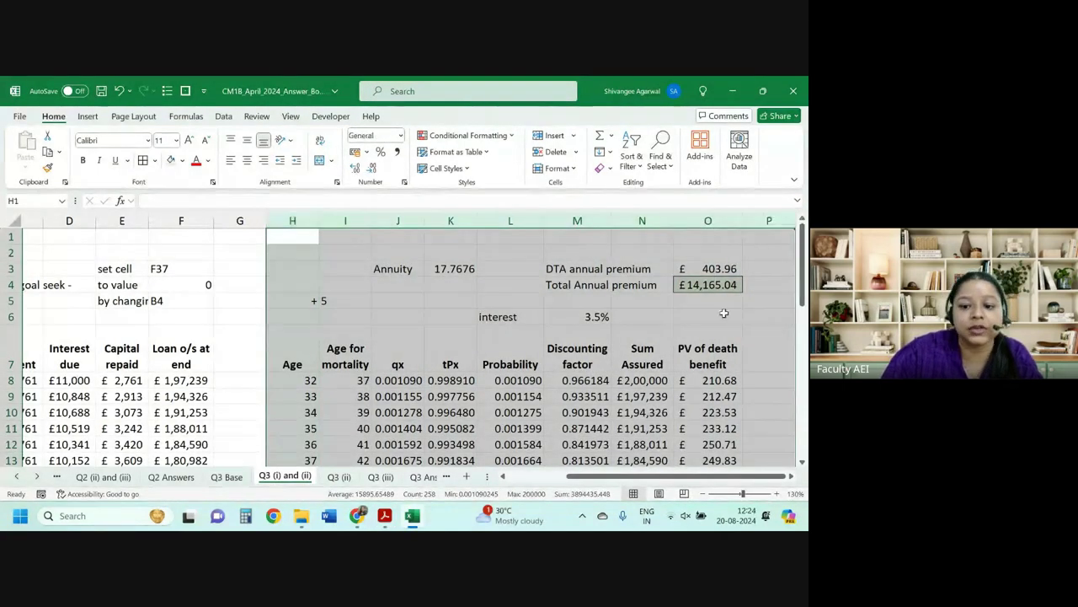
key("alt+Tab")
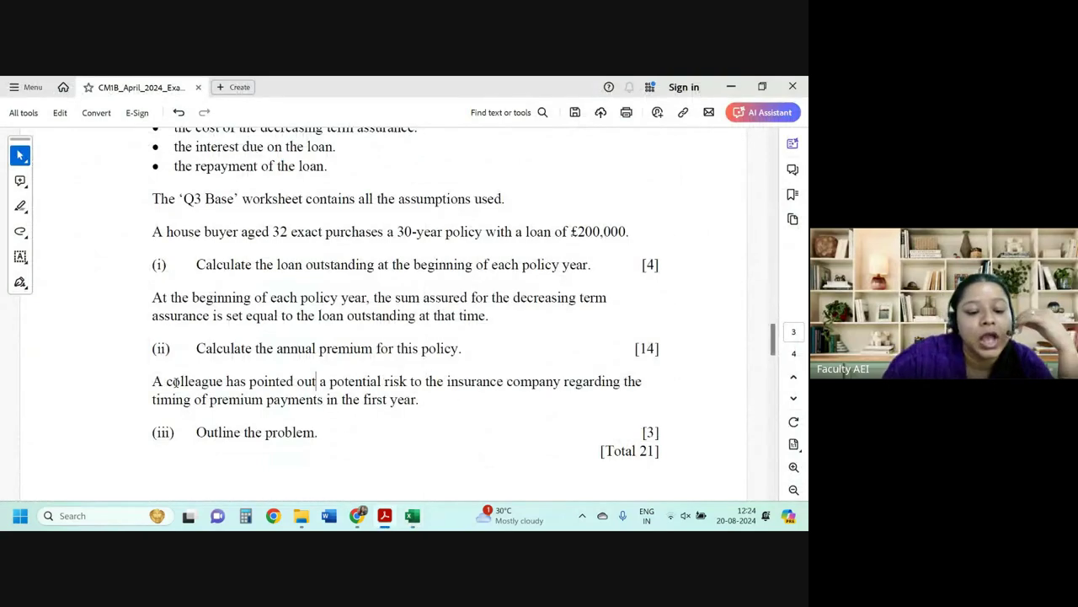
left_click_drag(166, 381, 532, 383)
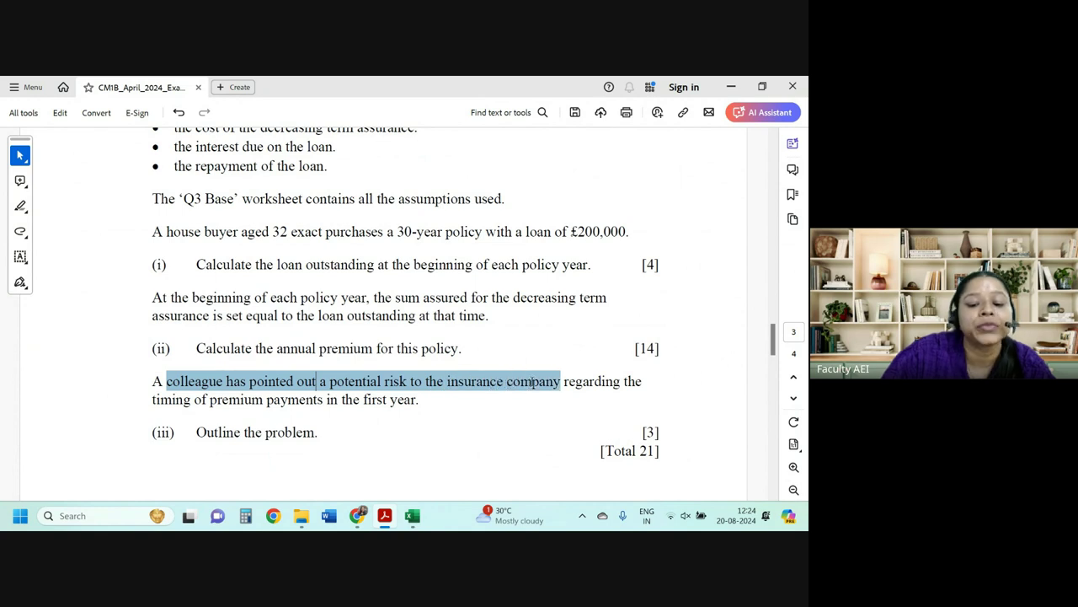
left_click(582, 381)
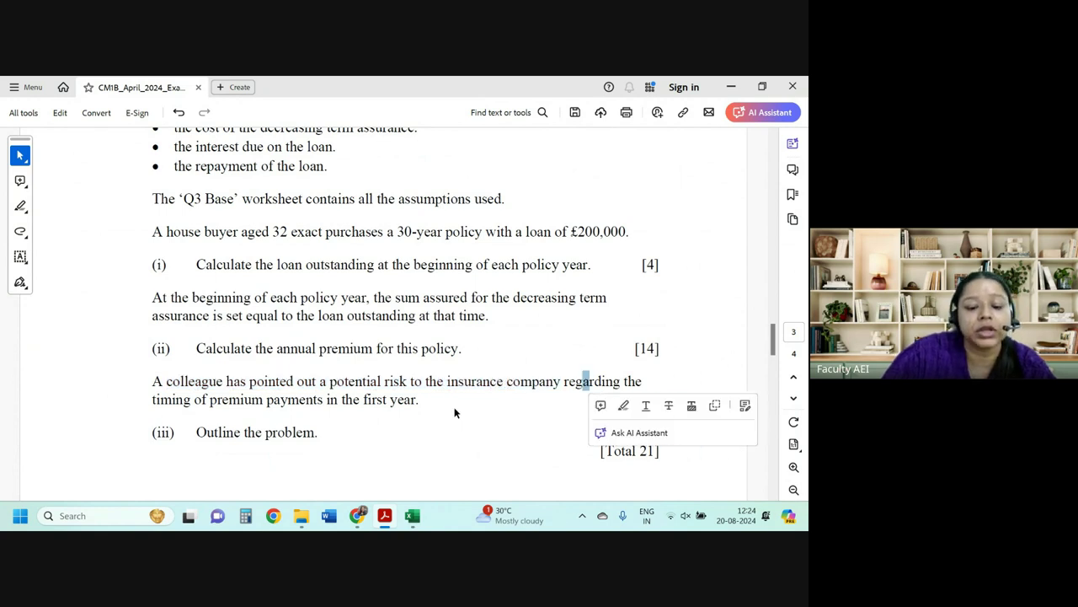
left_click_drag(154, 400, 408, 404)
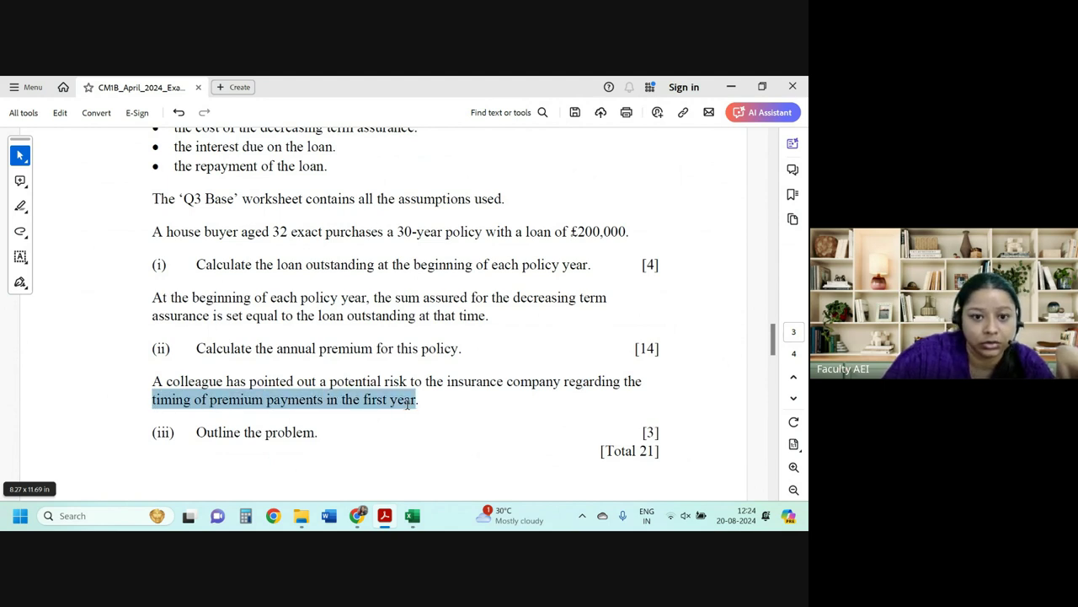
left_click_drag(408, 405, 406, 406)
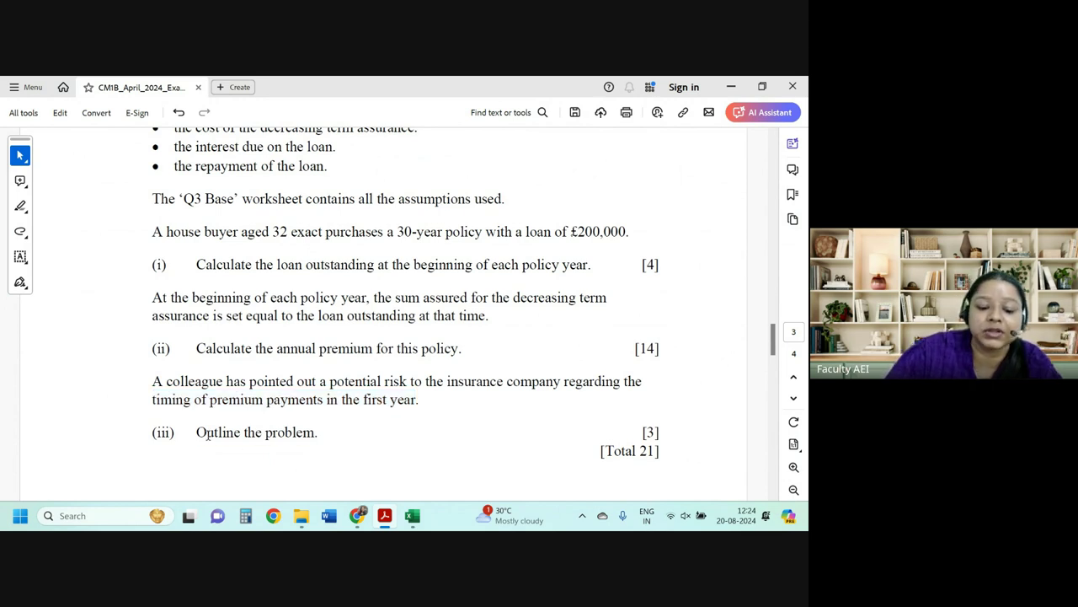
left_click_drag(196, 432, 315, 434)
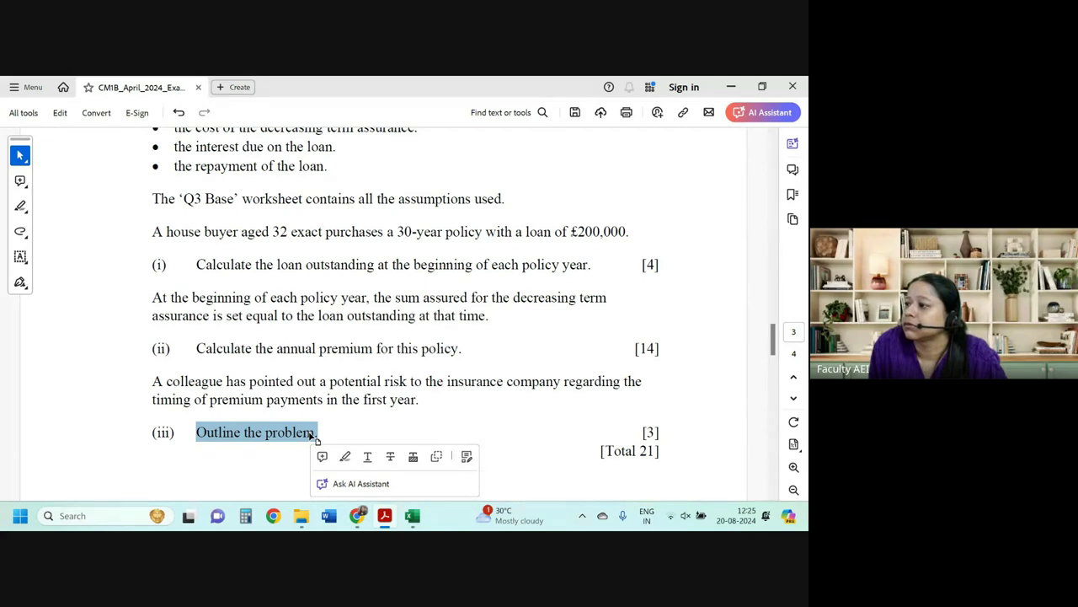
key("alt+Tab")
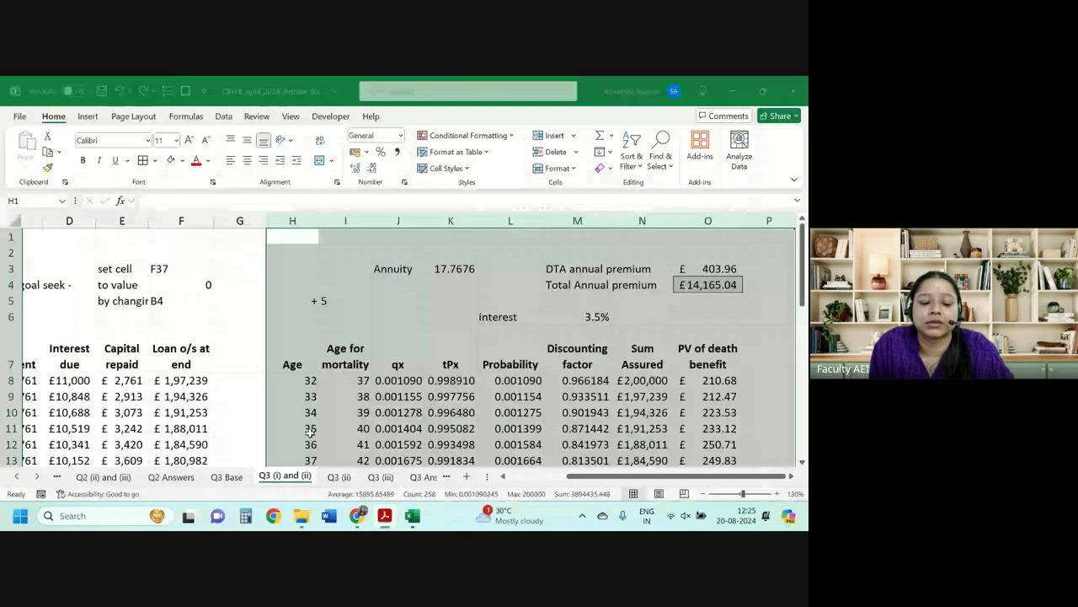
left_click(344, 428)
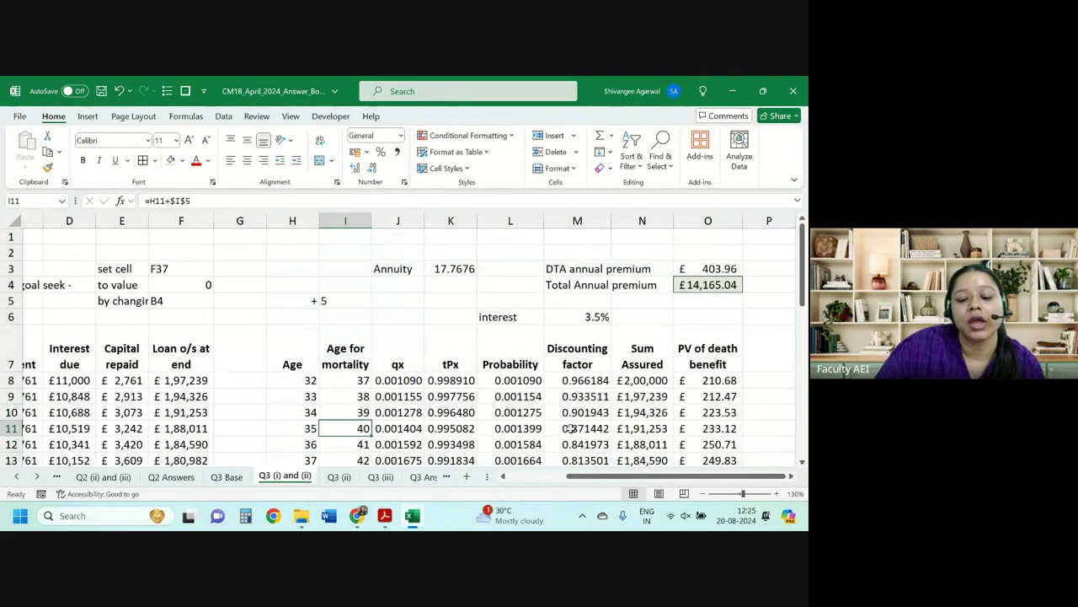
left_click_drag(642, 356, 642, 460)
mouse_move(580, 476)
left_mouse_down()
mouse_move(523, 487)
mouse_move(580, 487)
left_mouse_up()
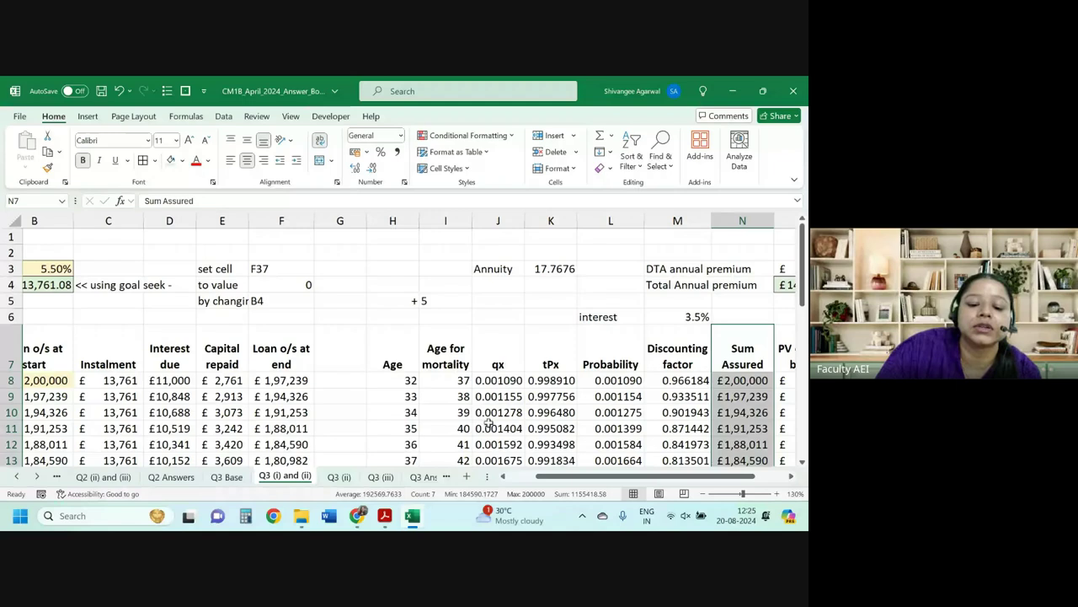
left_click_drag(455, 396, 582, 399)
scroll(539, 413, "left", 2)
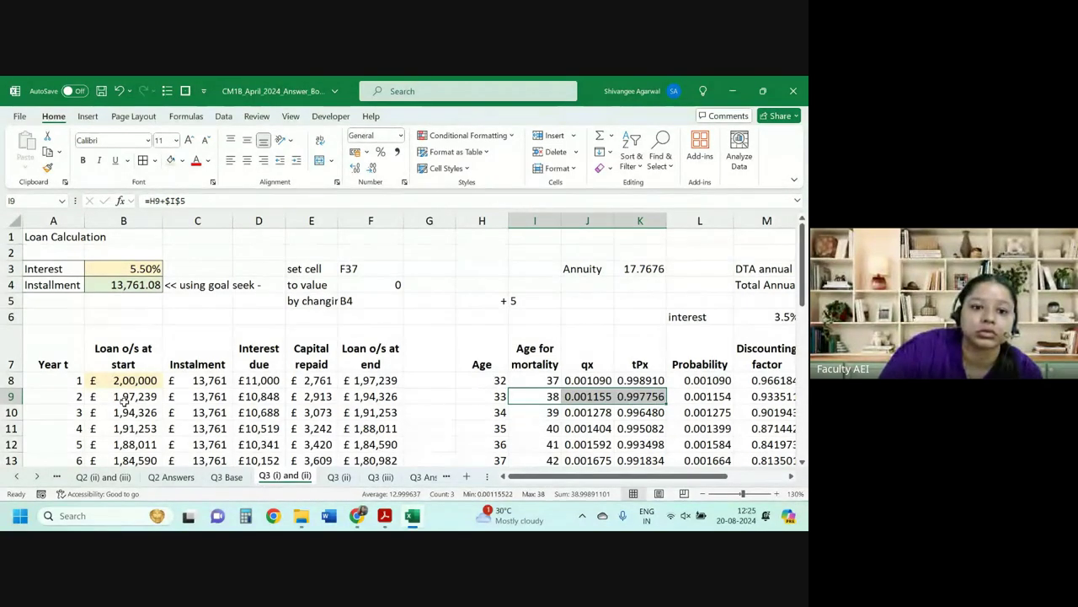
left_click(124, 397)
left_click(252, 396)
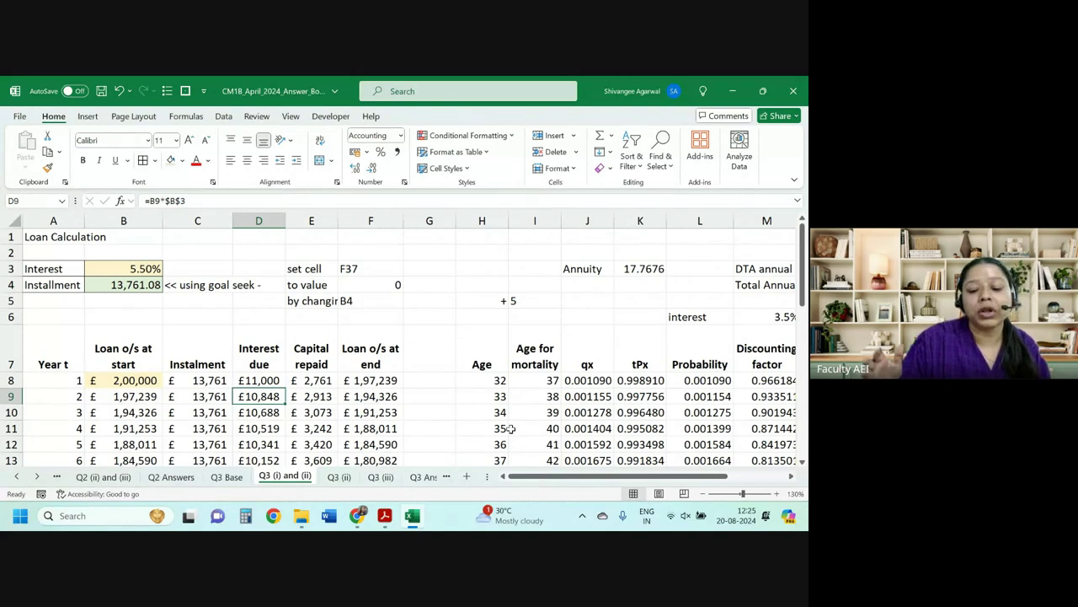
left_click_drag(646, 477, 703, 476)
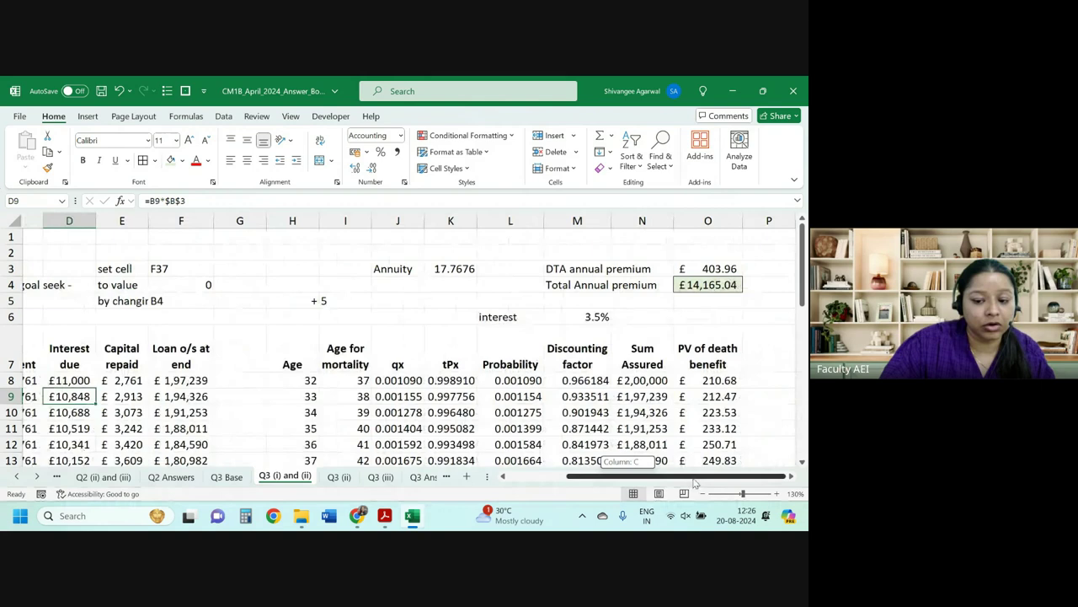
left_click(640, 381)
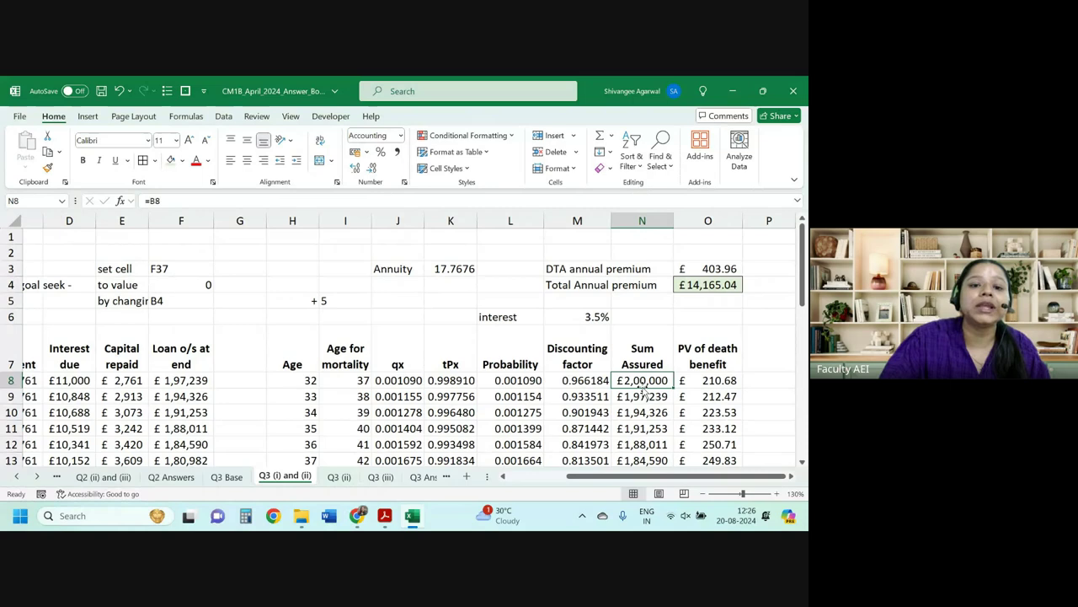
left_click_drag(677, 476, 618, 476)
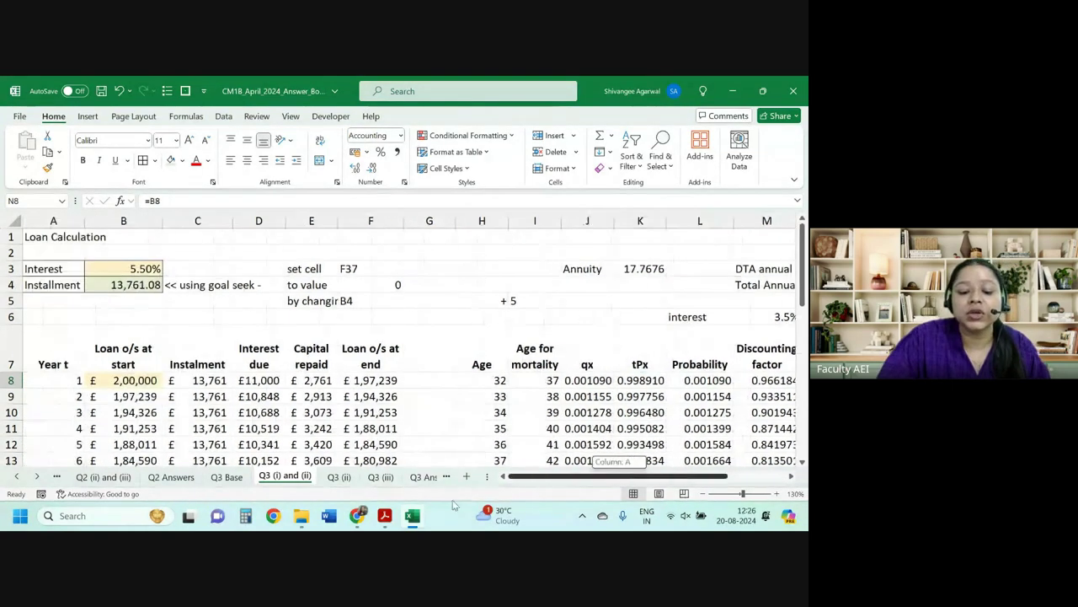
left_click(126, 413)
left_click(272, 407)
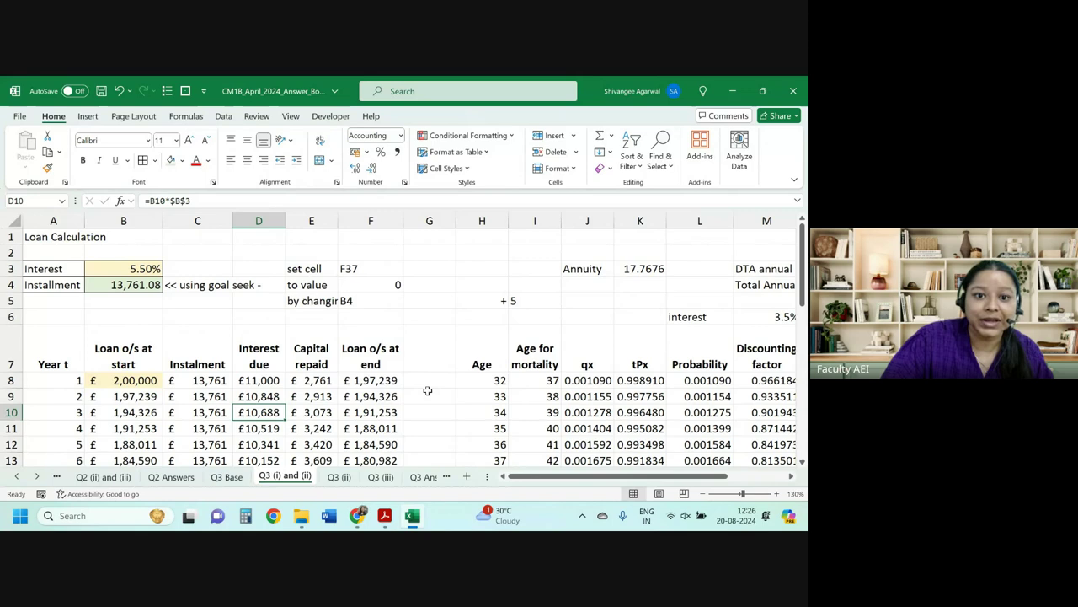
left_click(144, 381)
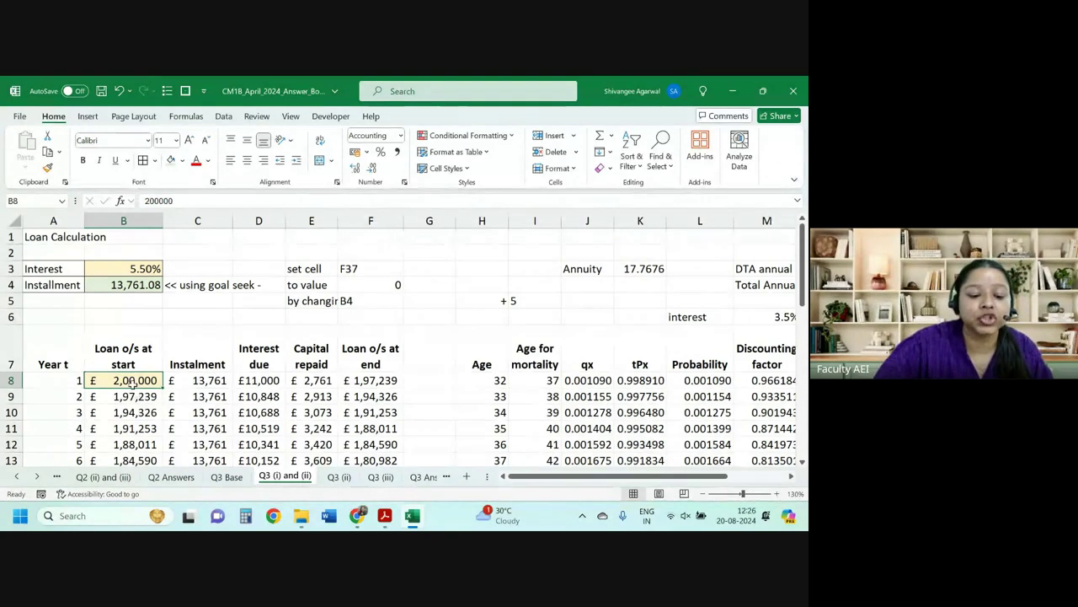
left_click(311, 381)
left_click(249, 386)
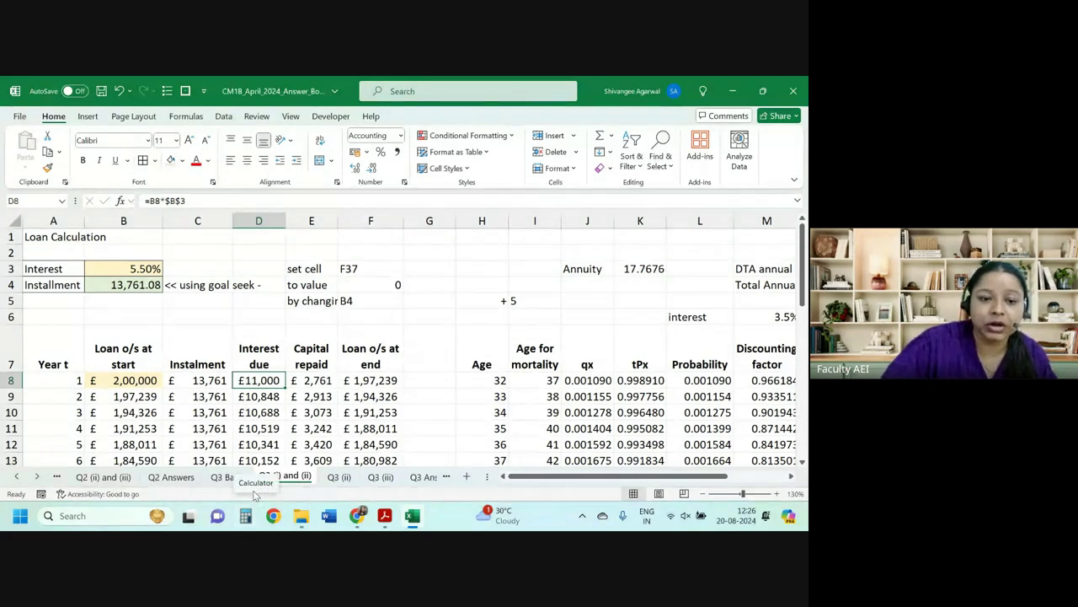
left_click_drag(563, 476, 621, 476)
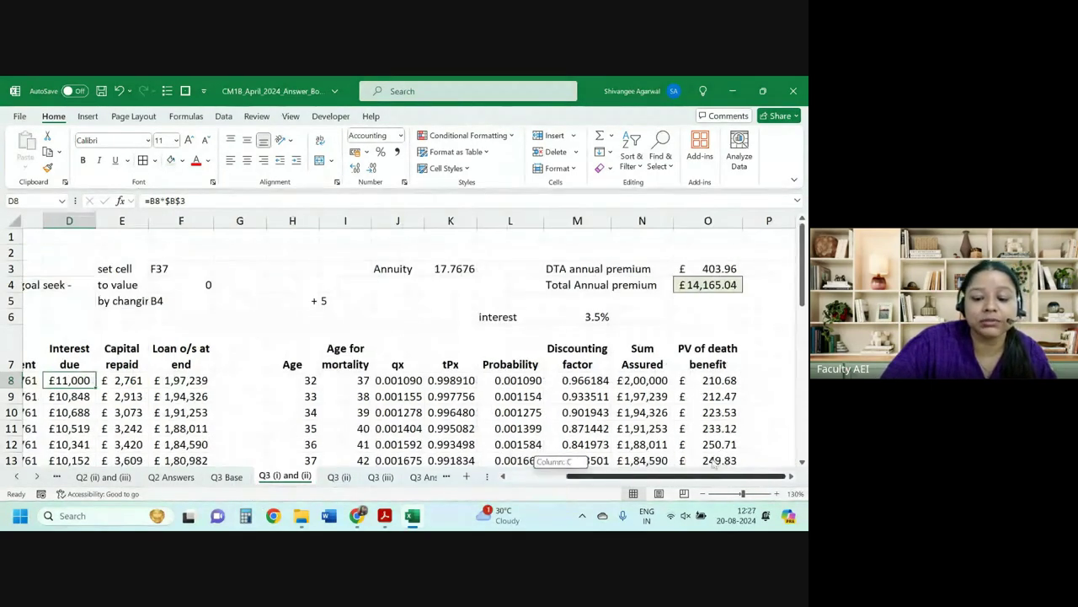
left_click(642, 380)
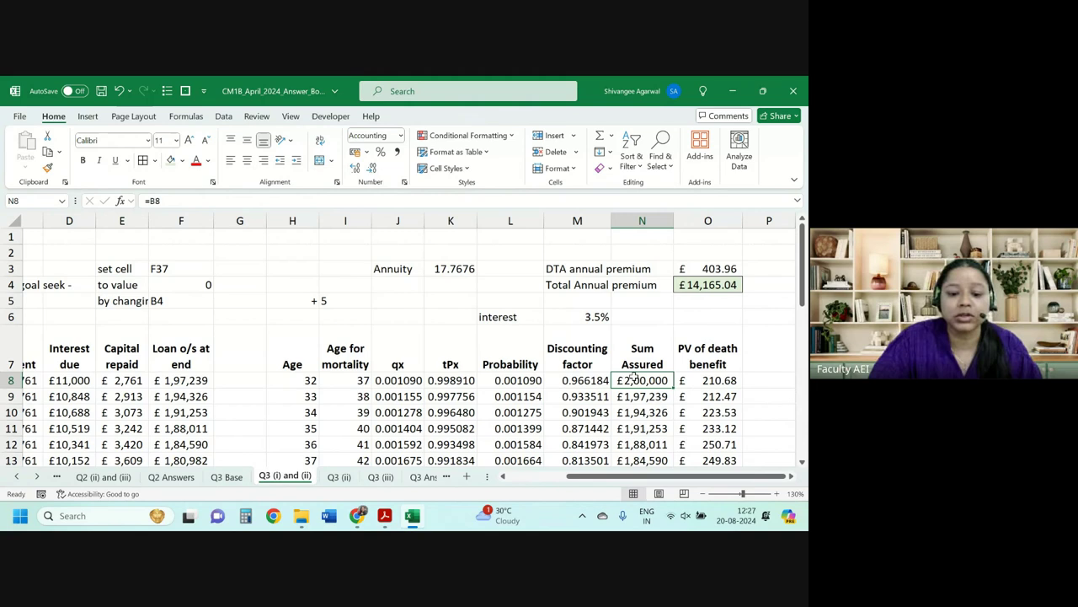
left_click_drag(642, 347, 657, 445)
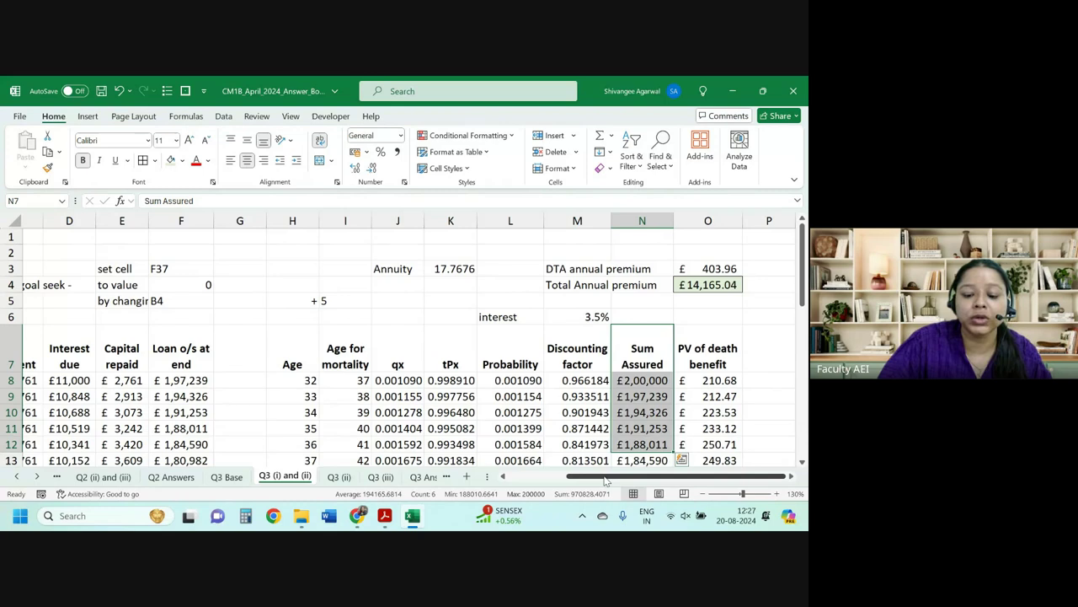
left_click_drag(633, 476, 573, 476)
left_click_drag(126, 380, 127, 444)
left_click(128, 378)
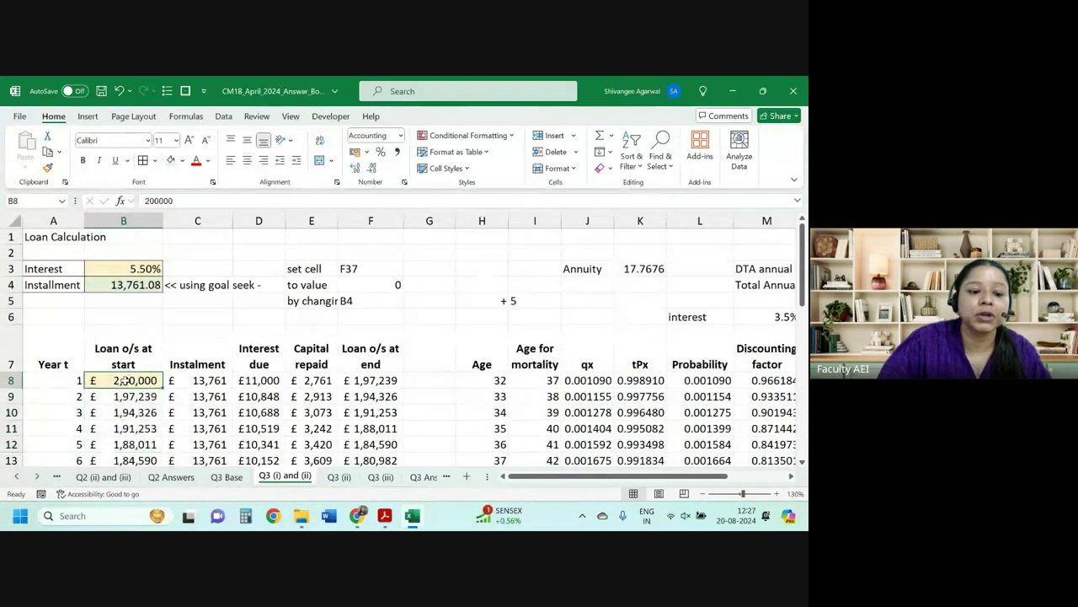
left_click(261, 380)
left_click_drag(621, 476, 678, 476)
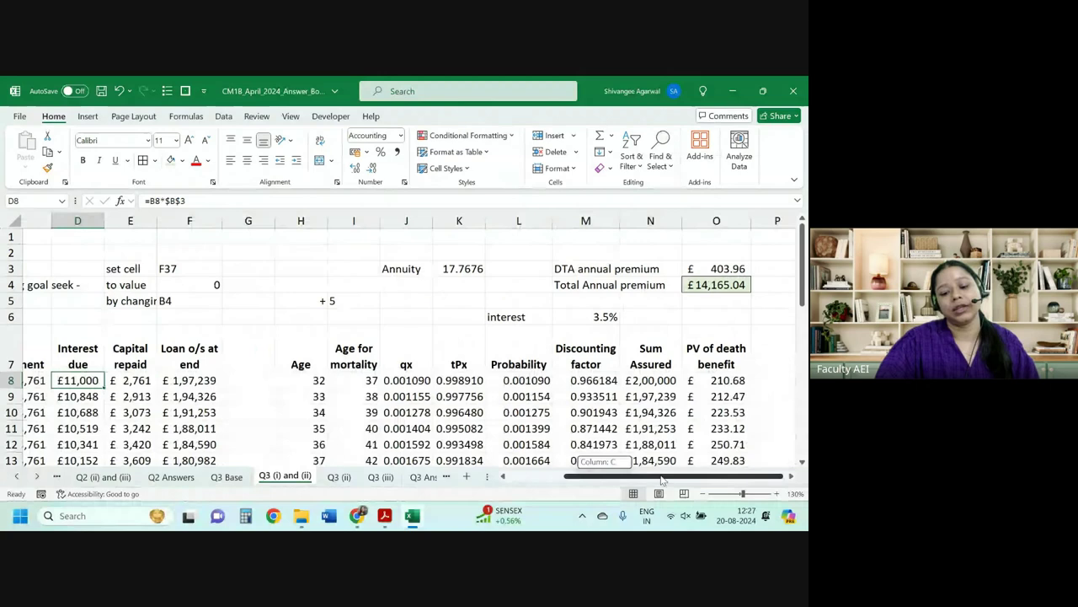
left_click(487, 383)
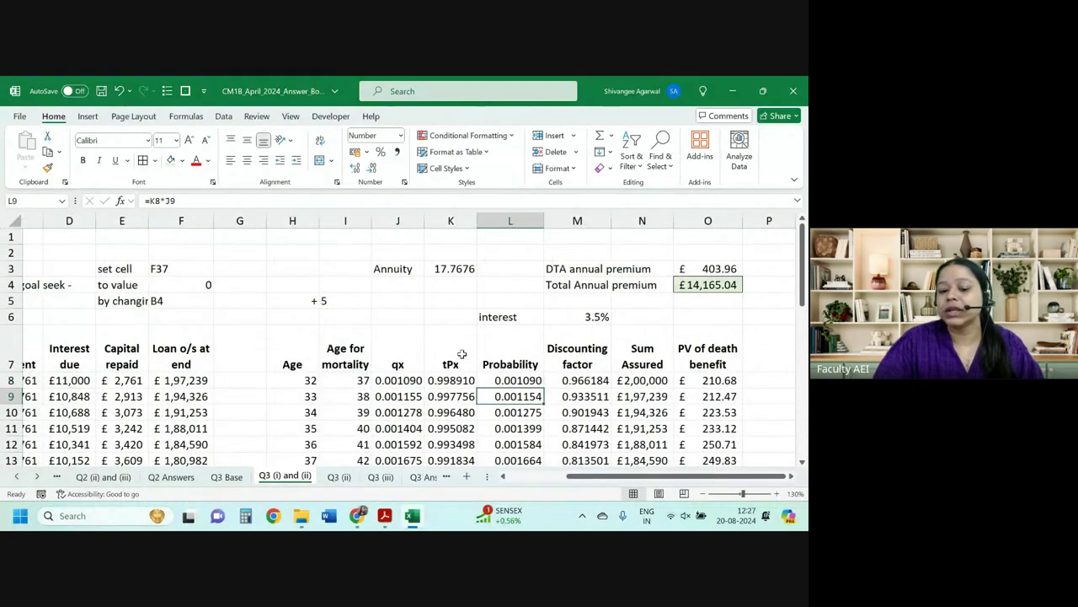
left_click(454, 271)
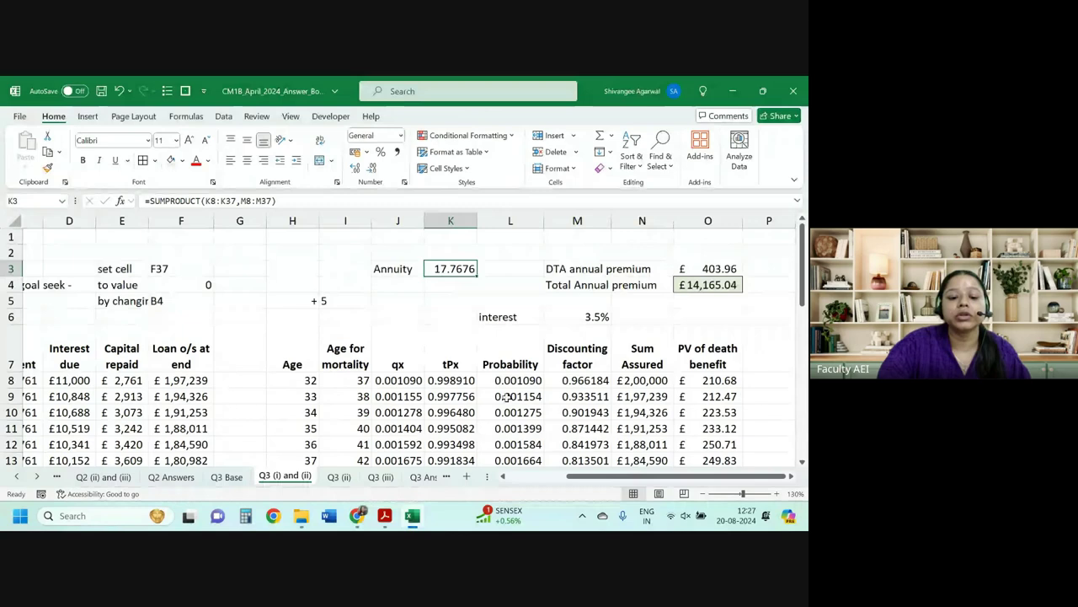
left_click(394, 367)
left_click_drag(396, 364, 396, 460)
left_click_drag(450, 364, 450, 460)
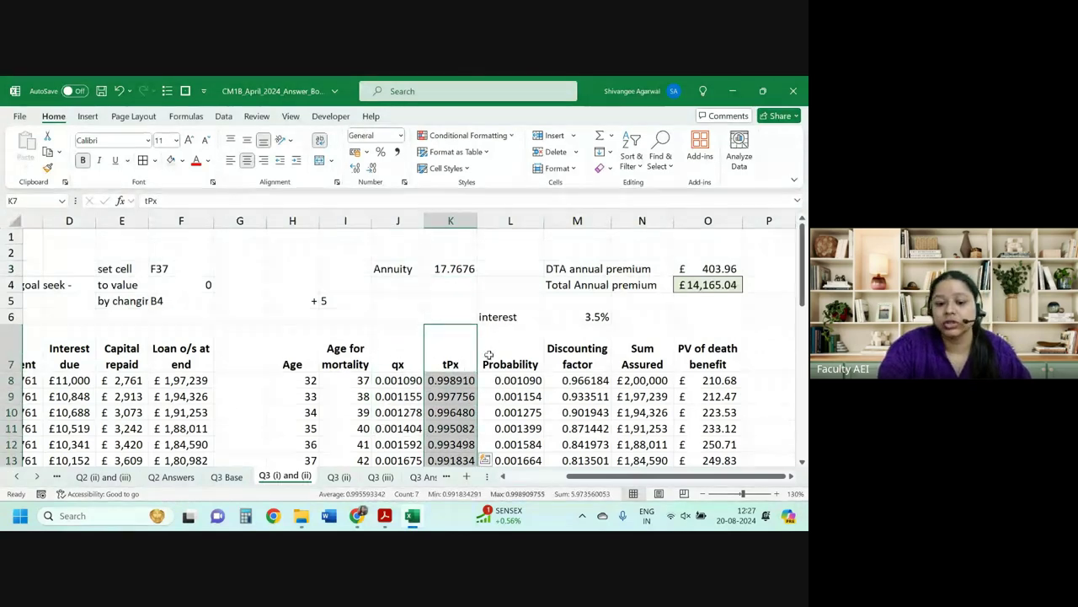
left_click_drag(509, 364, 510, 428)
left_click_drag(398, 364, 398, 412)
left_click_drag(450, 364, 449, 412)
left_click_drag(510, 364, 510, 412)
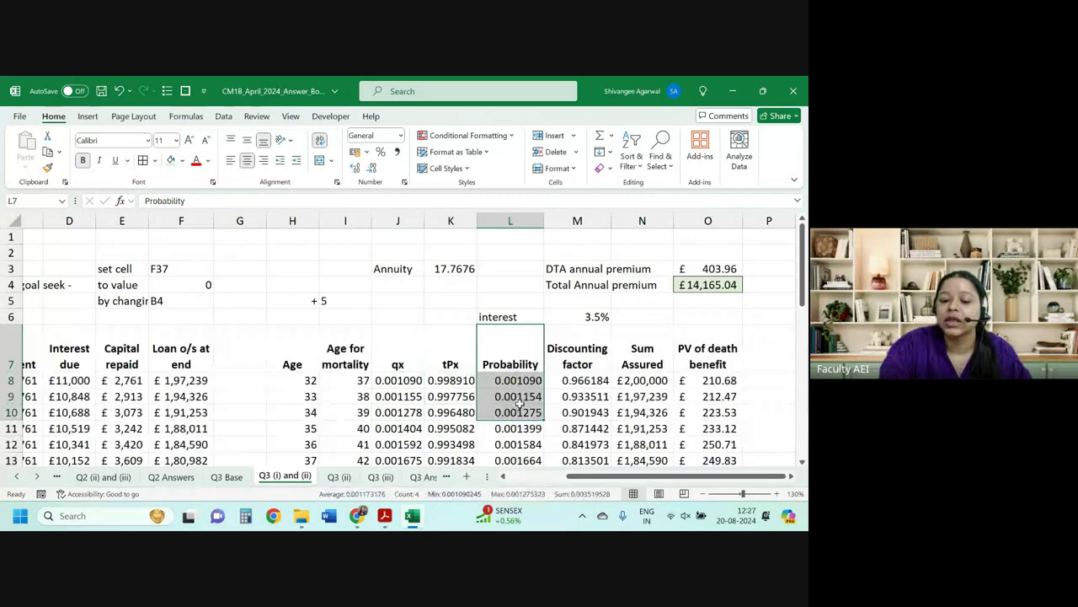
left_click_drag(642, 364, 642, 428)
left_click_drag(708, 364, 716, 429)
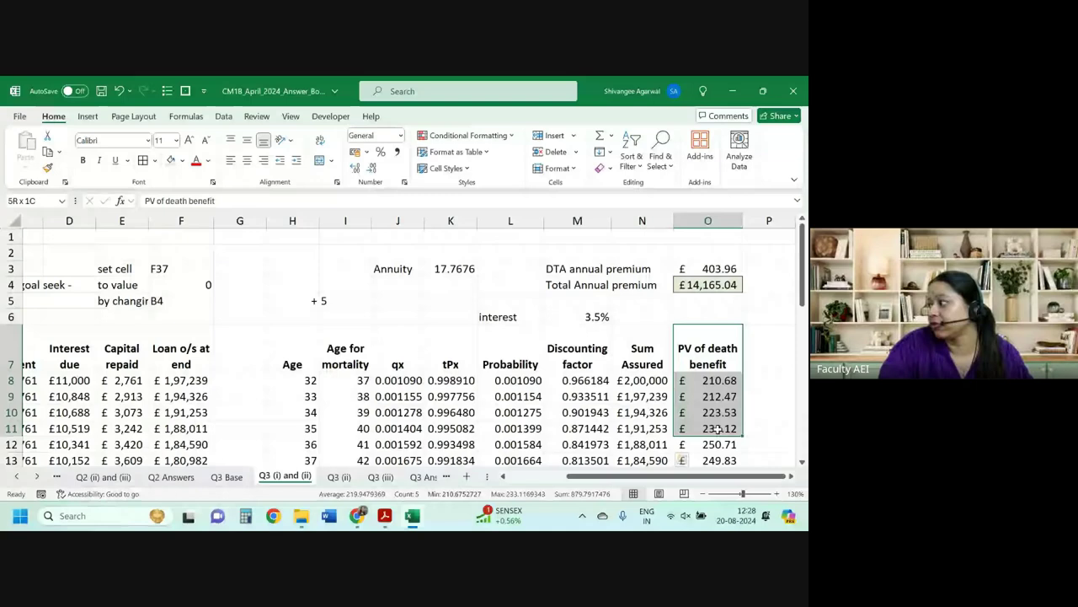
left_click_drag(505, 362, 510, 444)
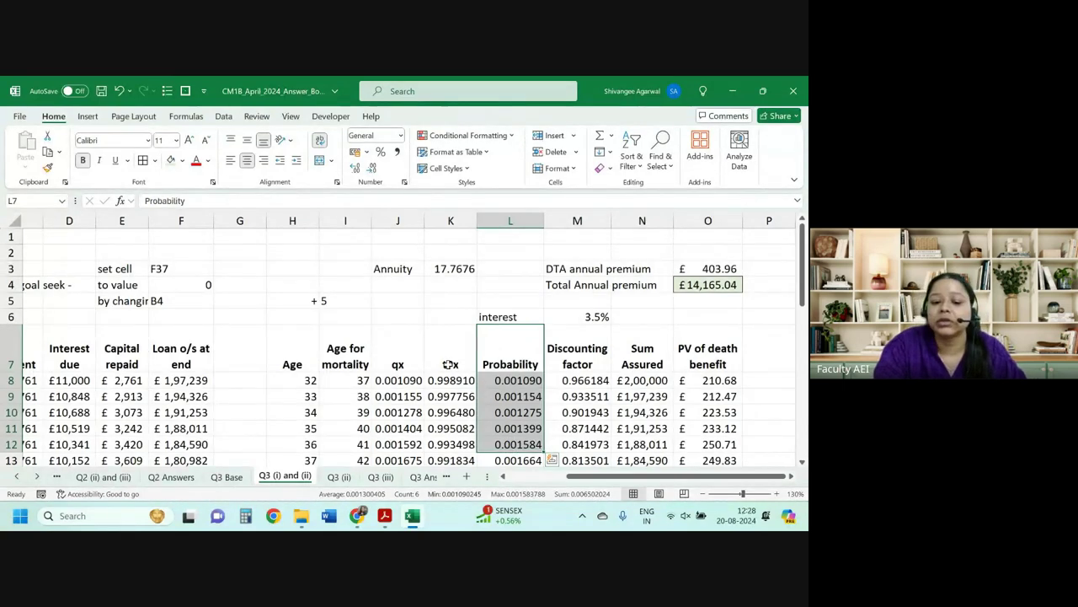
left_click(447, 270)
left_click(412, 356)
left_click_drag(450, 352, 453, 462)
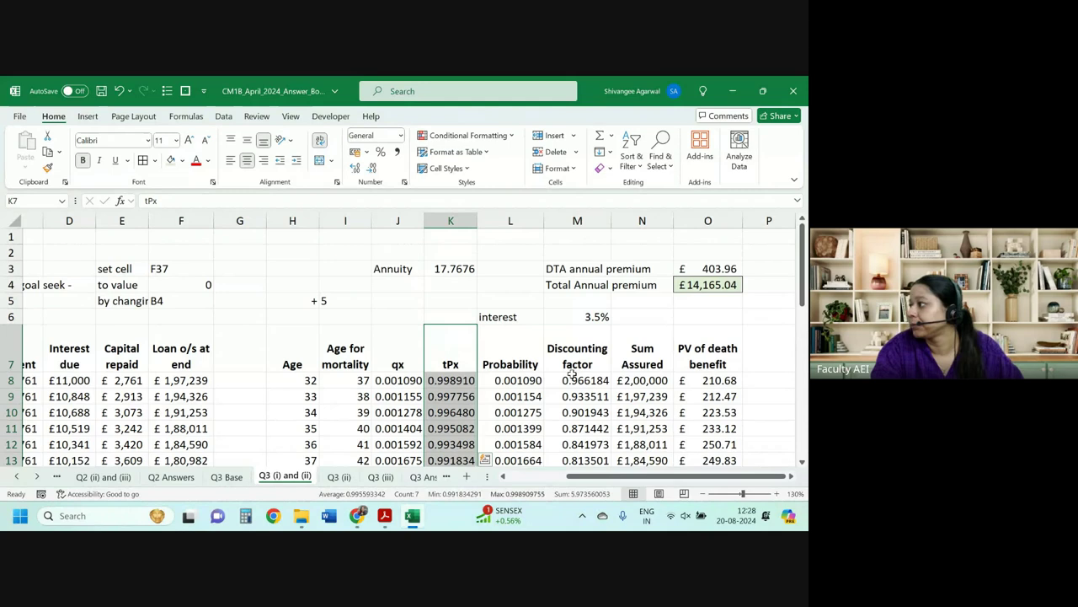
left_click(535, 351)
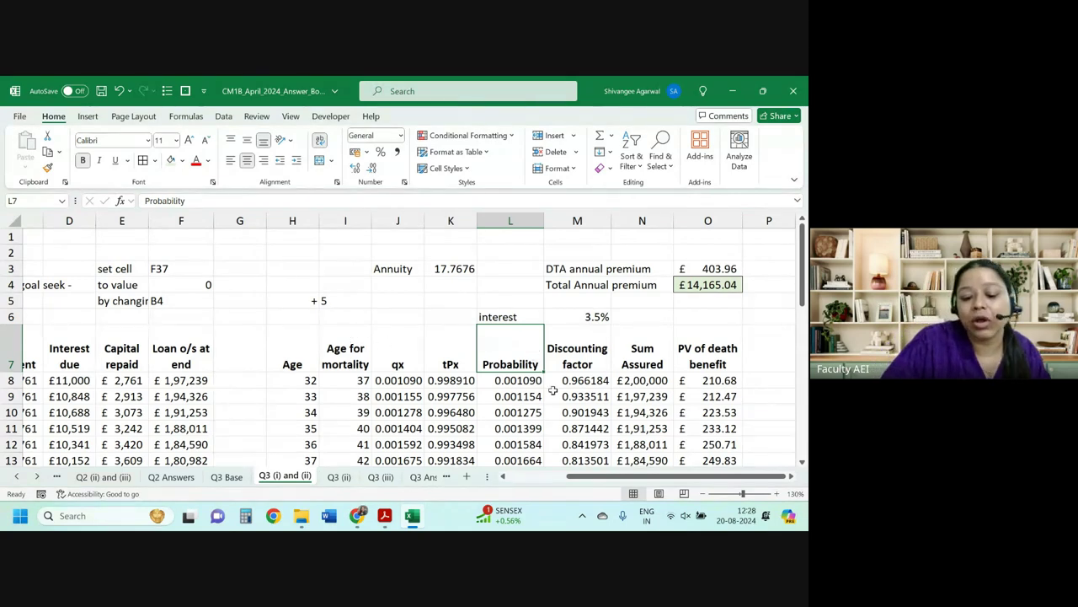
left_click(525, 380)
left_click_drag(293, 413, 800, 409)
scroll(594, 404, "left", 5)
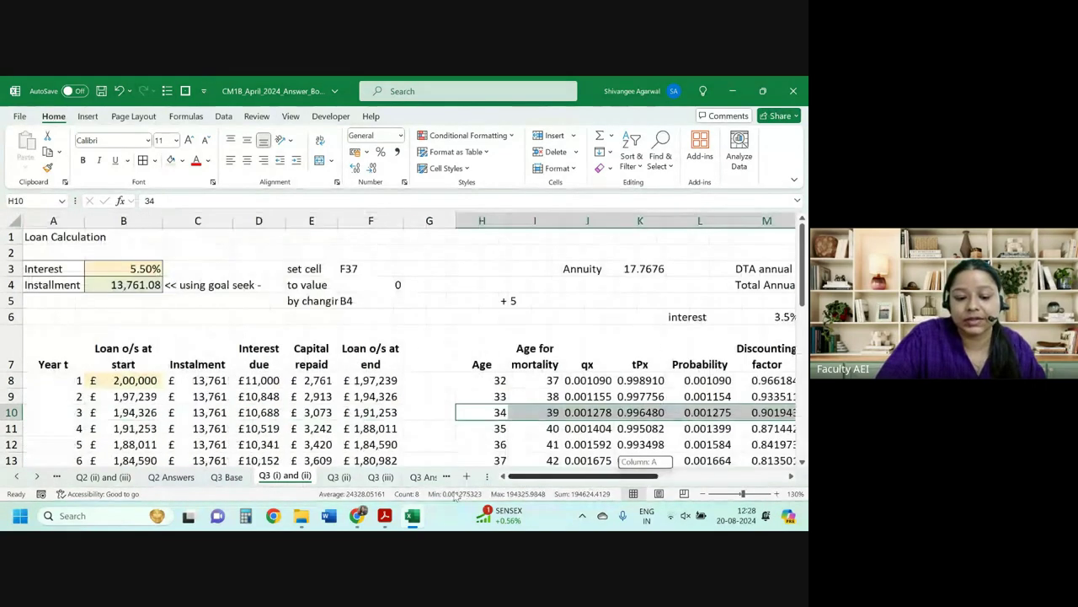
left_click(699, 412)
left_click_drag(660, 477, 710, 483)
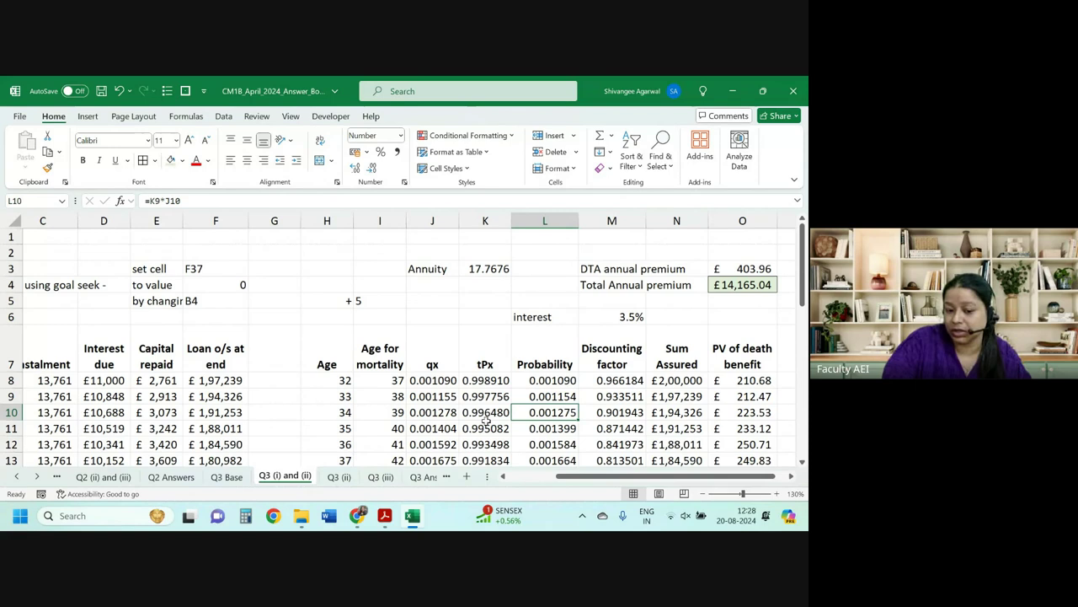
left_click(543, 358)
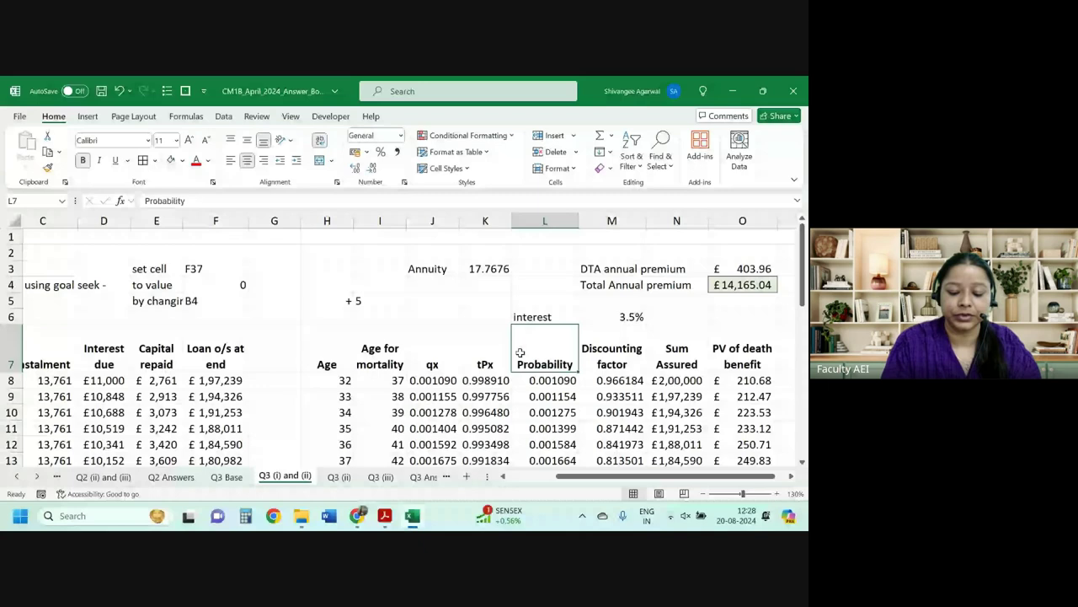
Replace the L7 heading 'Probability' with (t-1)Px*q(x+t-1) and widen column L to fit it.
type("(t-1)P")
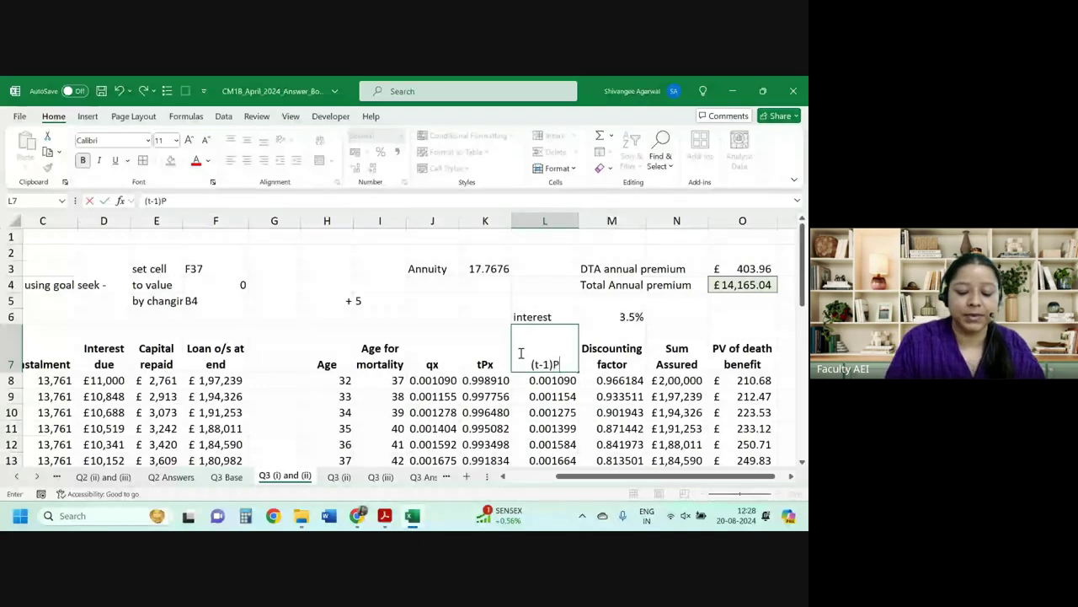
type("x*")
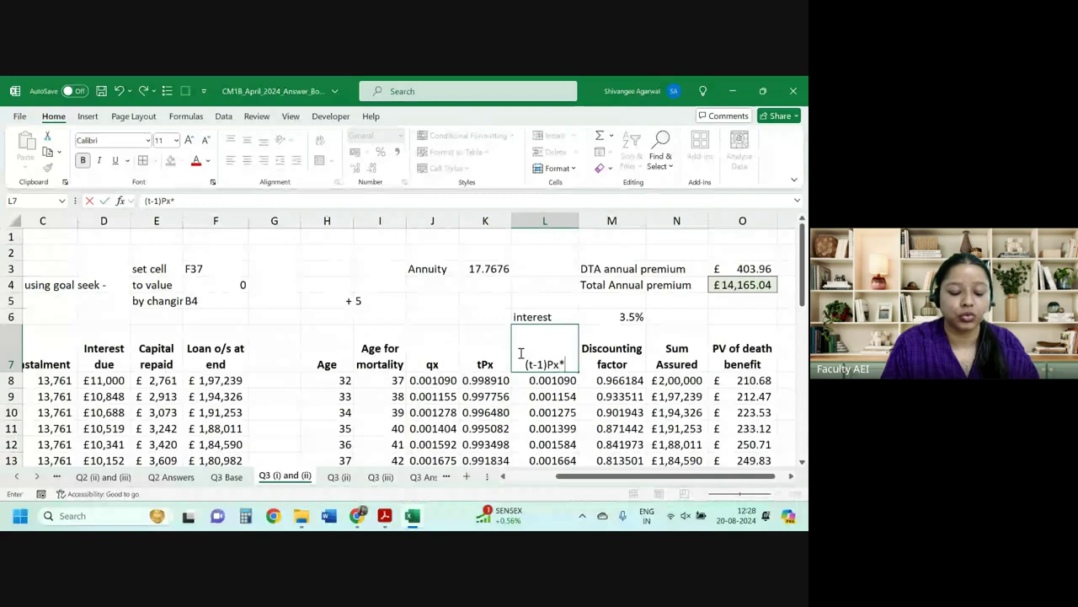
type("q(")
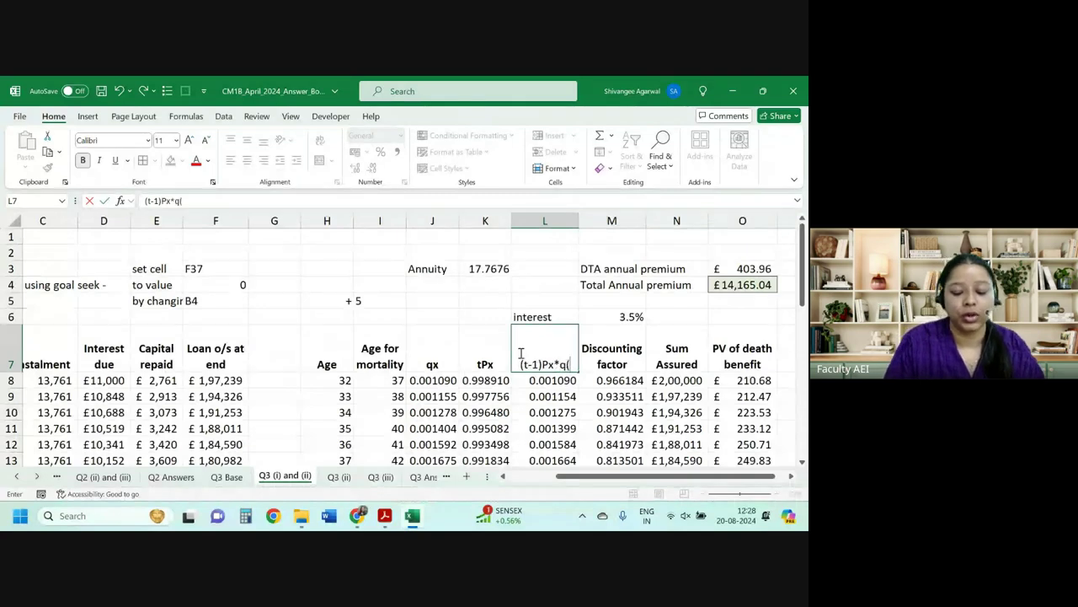
type("x")
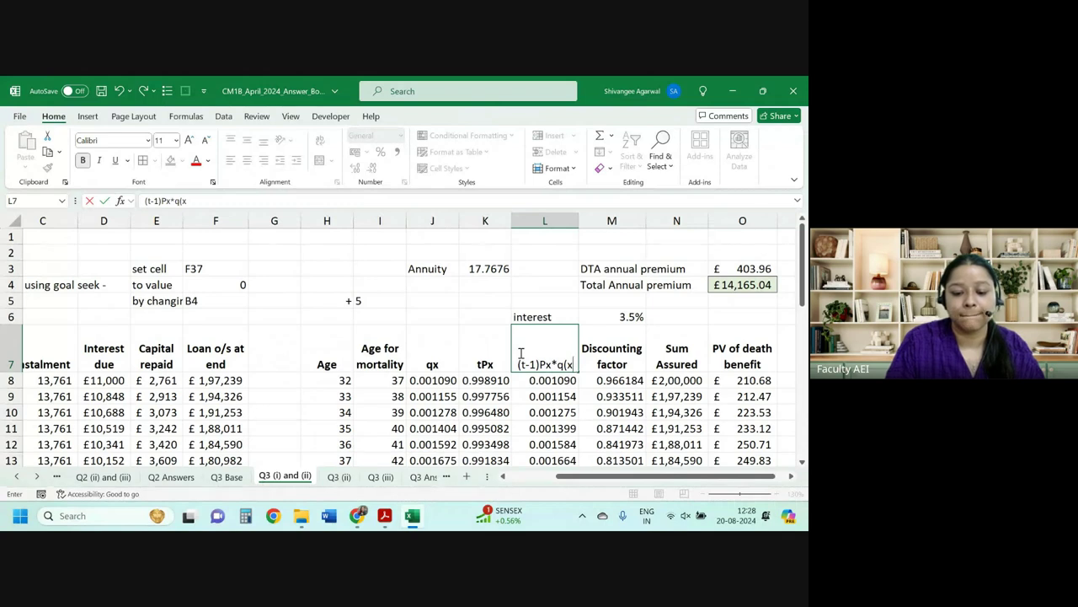
type("+t")
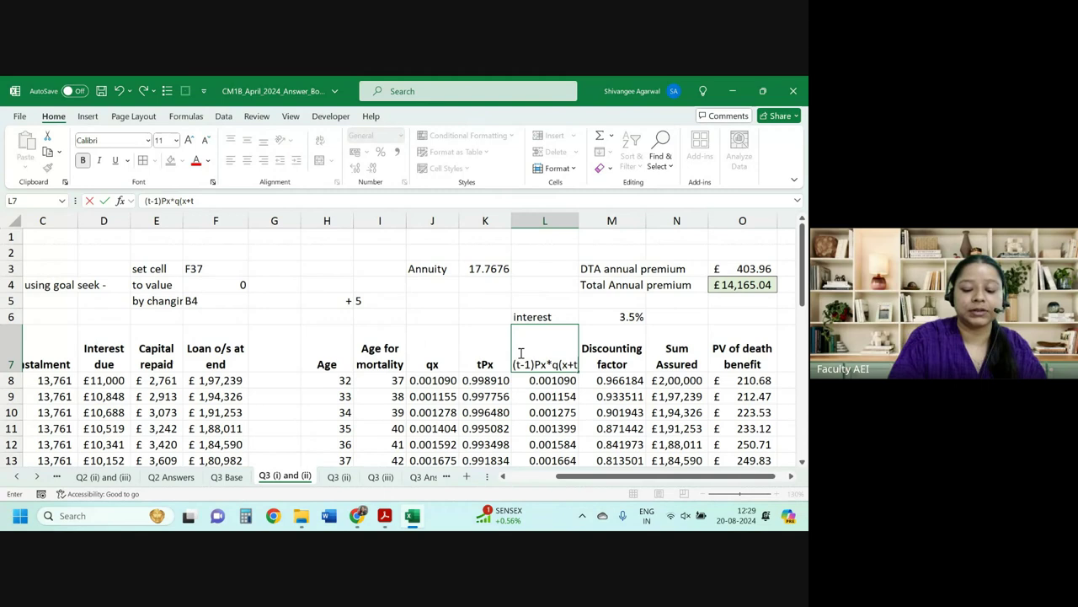
type("-1)")
key("Return")
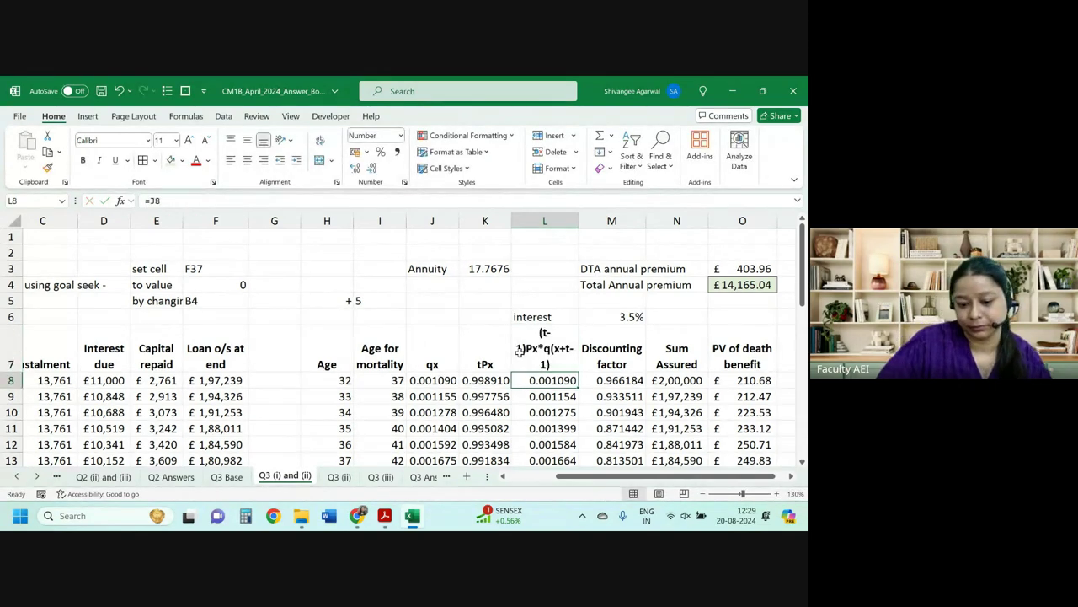
left_click_drag(577, 219, 598, 219)
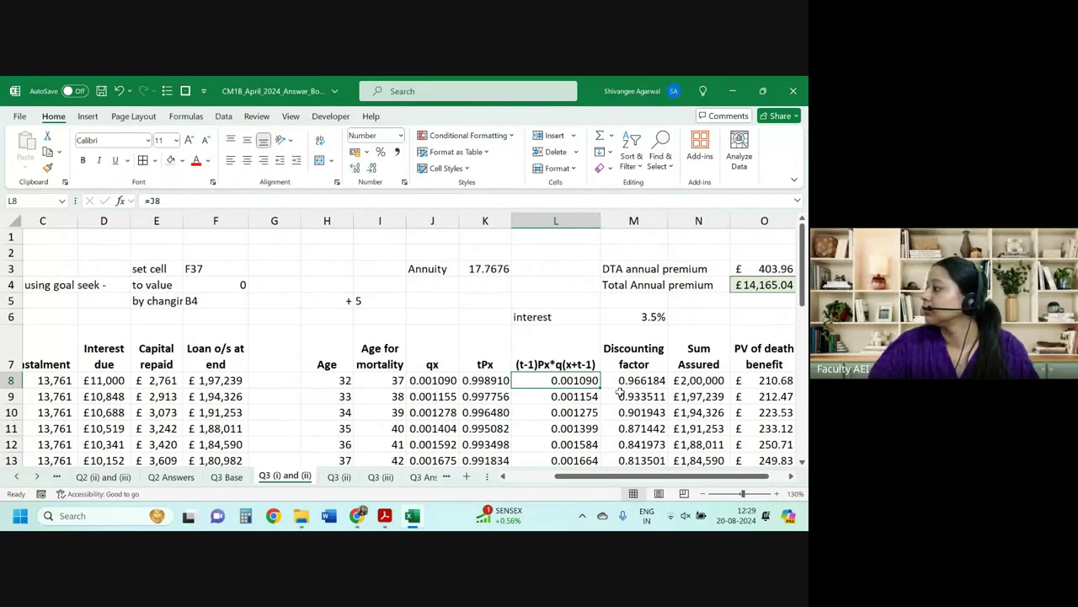
left_click_drag(699, 477, 715, 478)
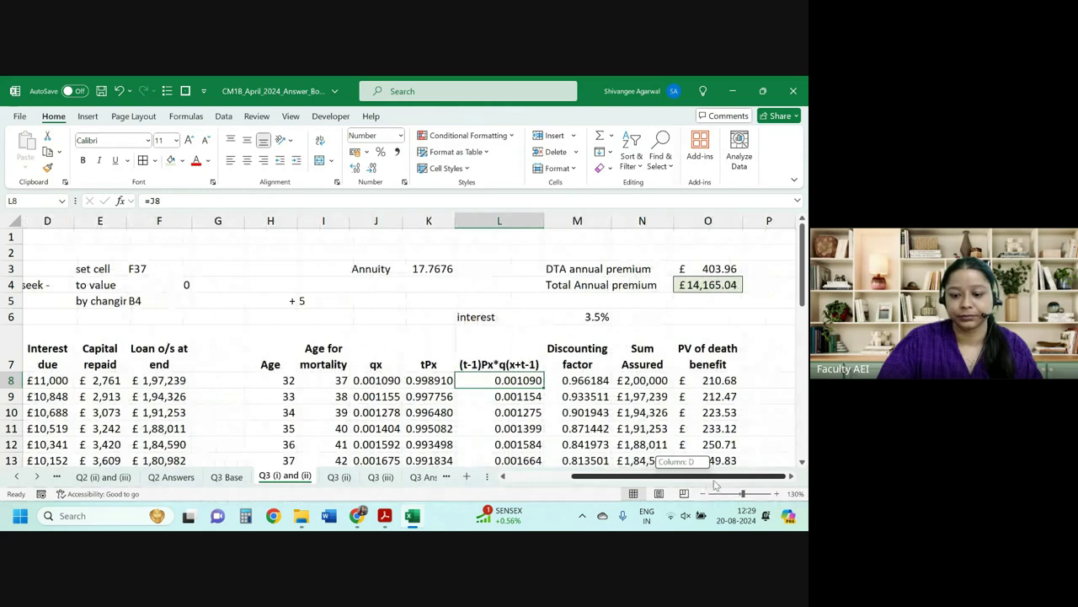